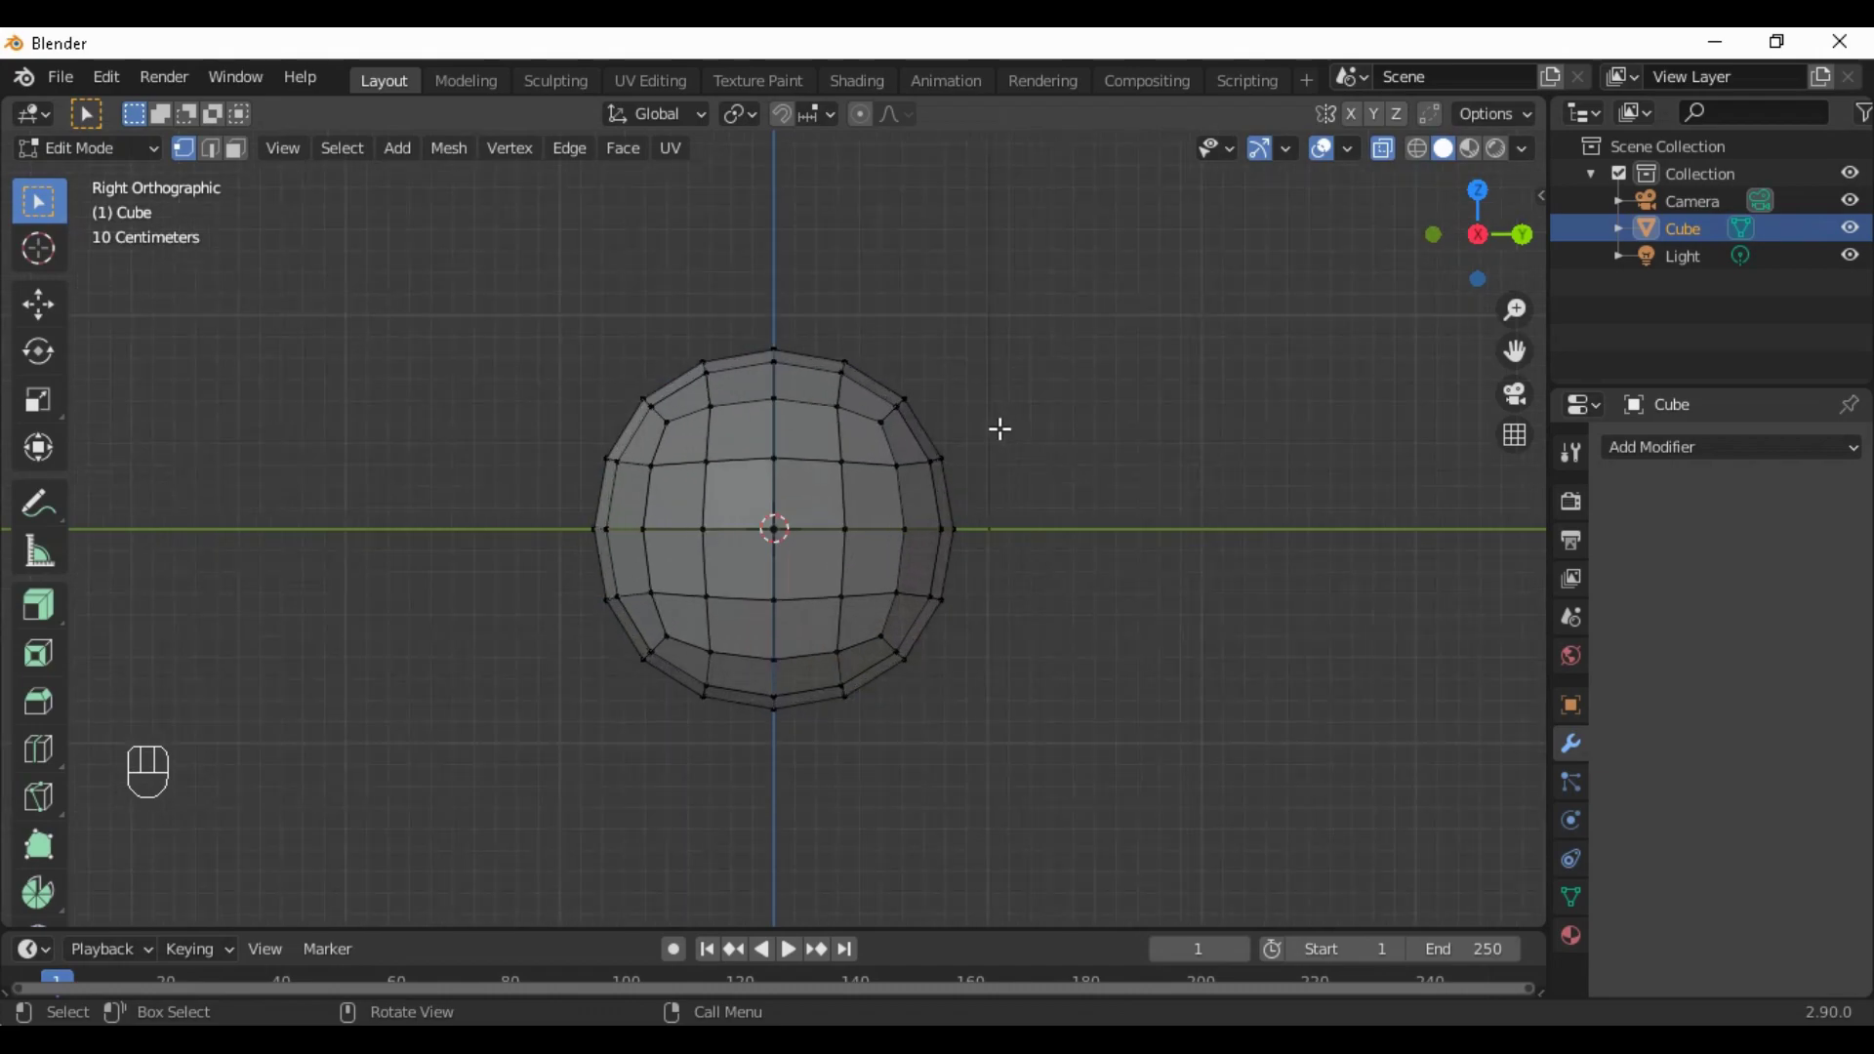
Select all faces of the sphere's upper half in wireframe shading and extrude them straight up to form a capsule-shaped body
{"action": "left_click", "coordinate": [1415, 149]}
{"action": "left_click_drag", "start_coordinate": [490, 261], "coordinate": [1033, 525]}
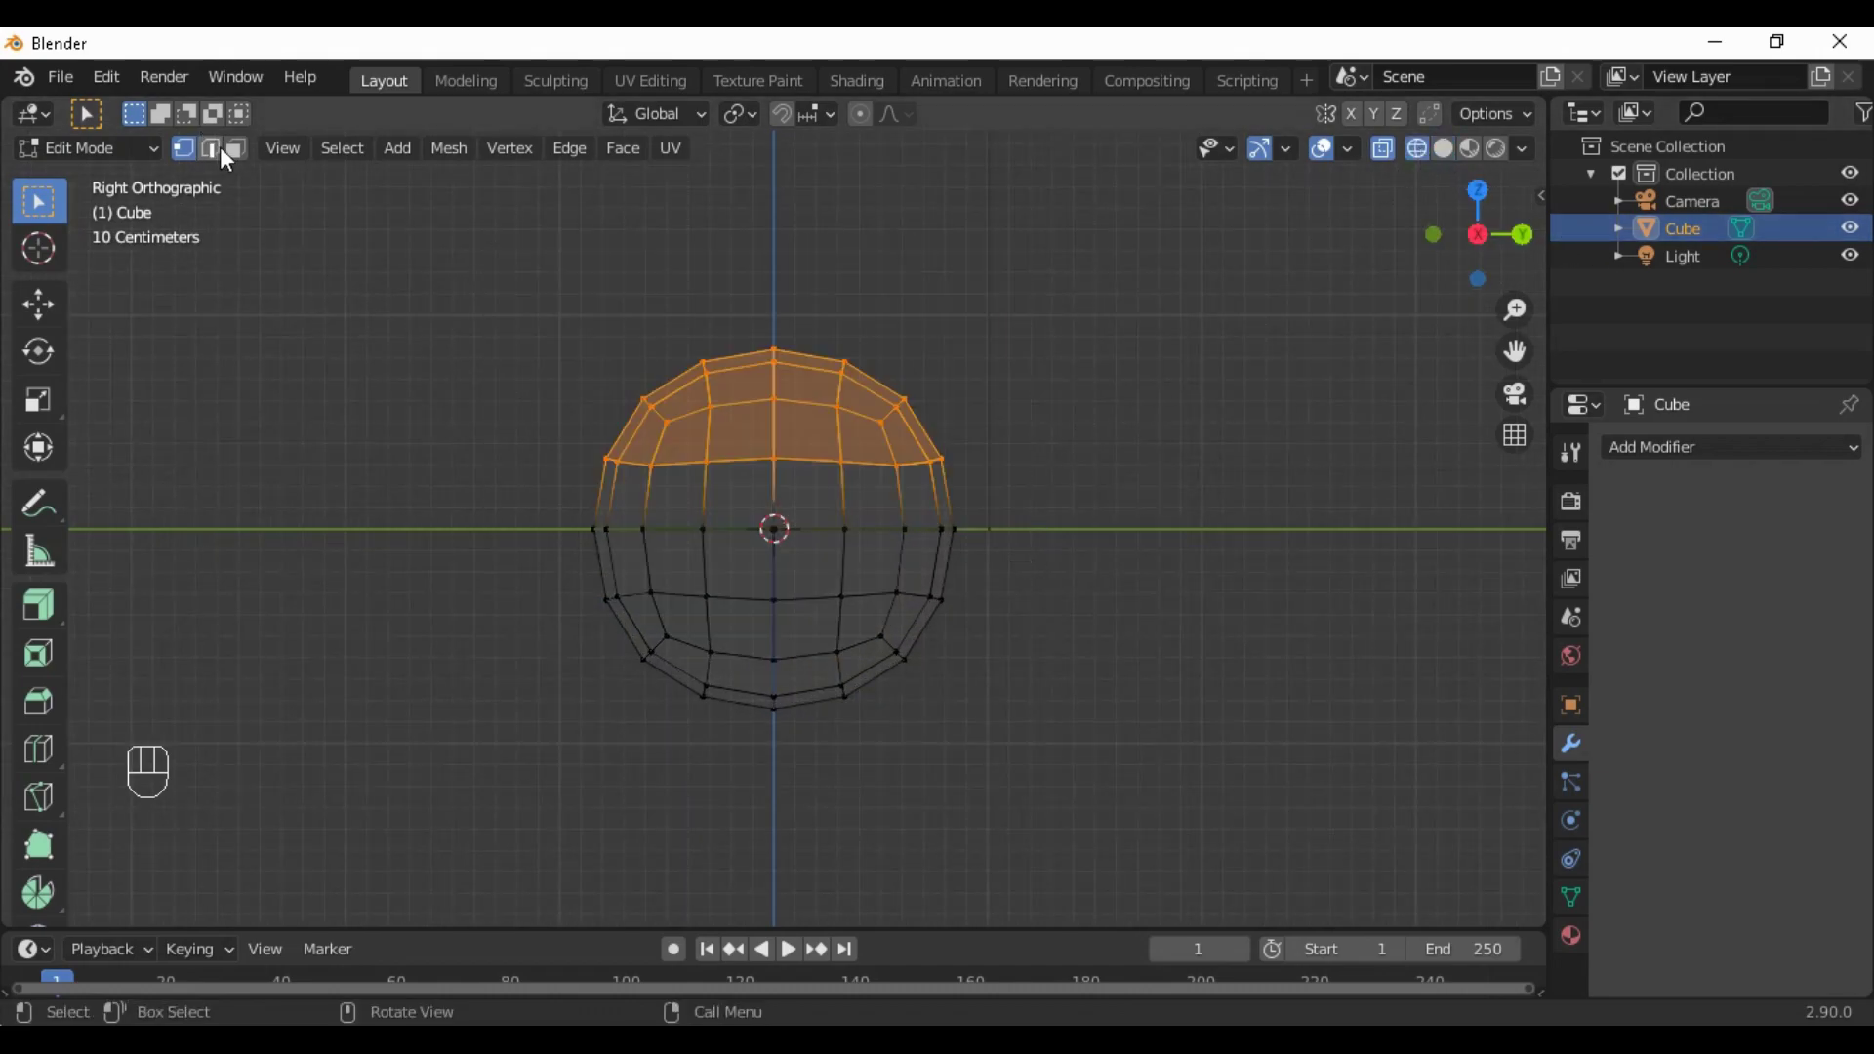
{"action": "left_click", "coordinate": [235, 148]}
{"action": "left_click_drag", "start_coordinate": [523, 208], "coordinate": [1029, 531]}
{"action": "scroll", "coordinate": [1028, 605], "scroll_direction": "down", "scroll_amount": 2}
{"action": "key", "text": "e"}
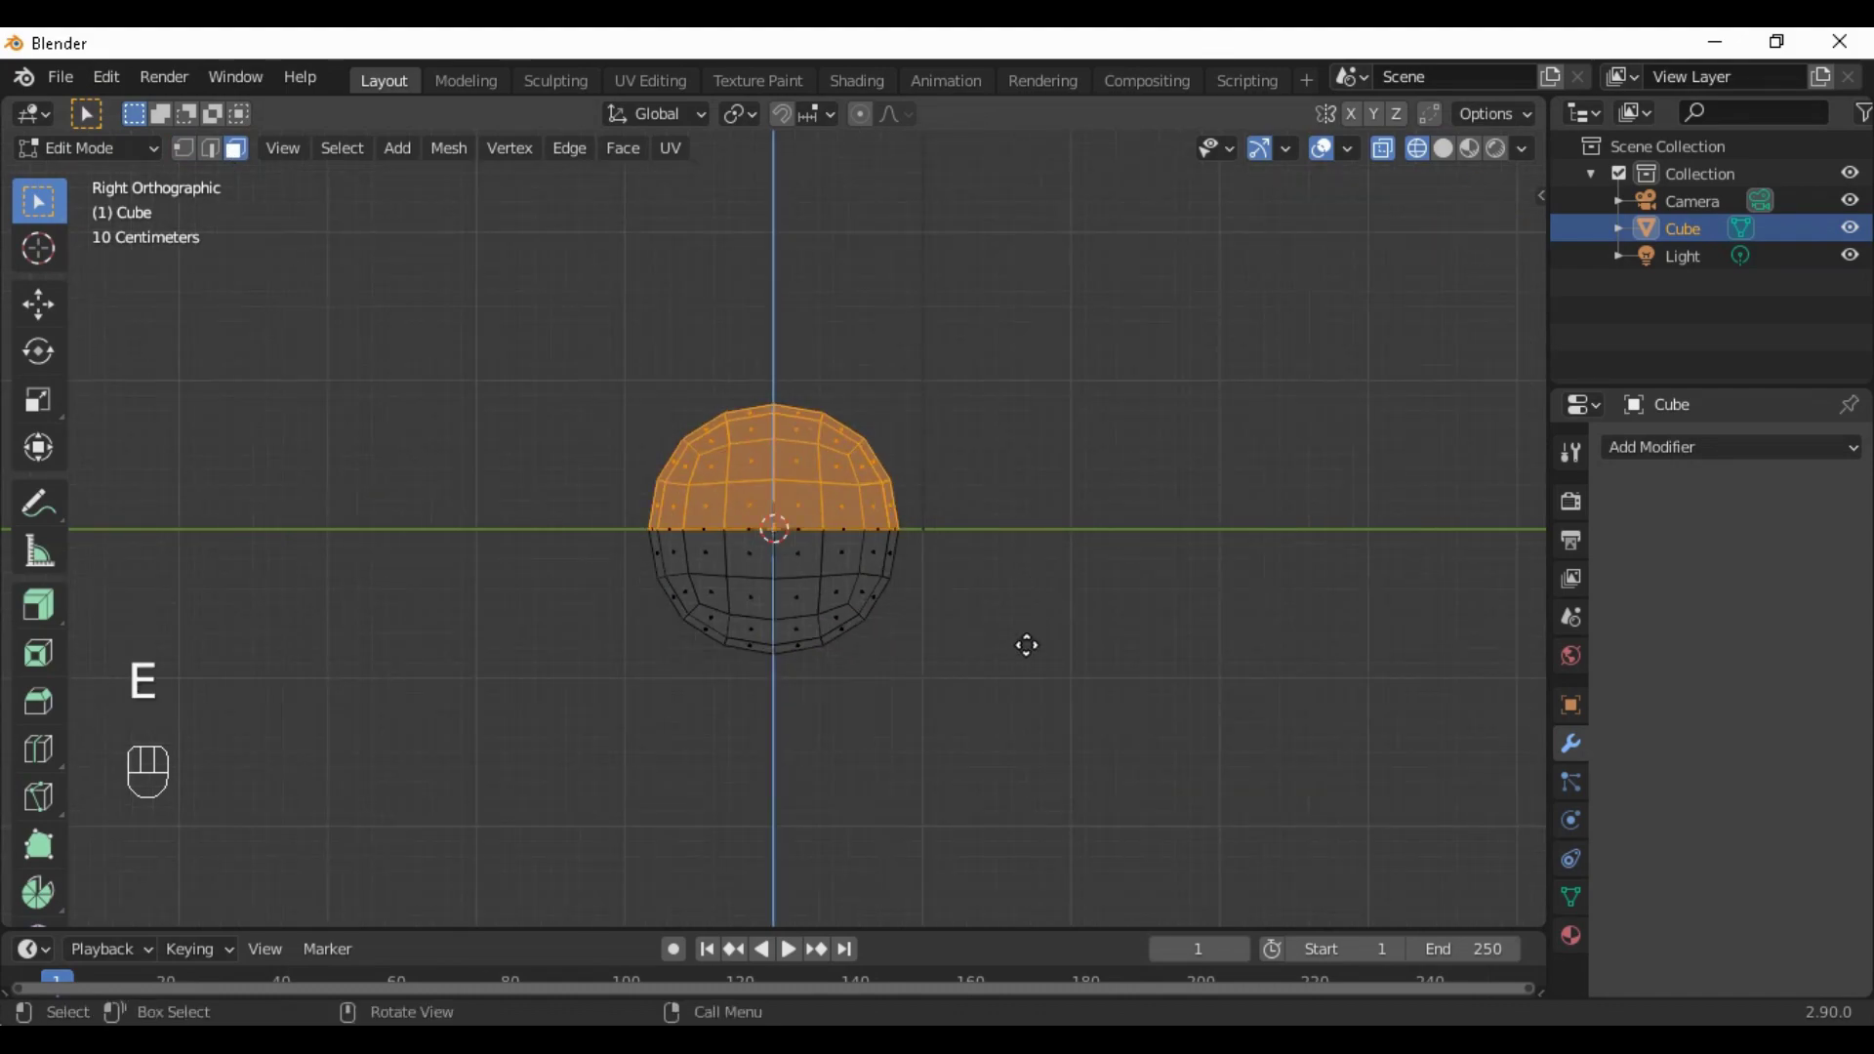
{"action": "left_click", "coordinate": [1038, 527]}
{"action": "left_click", "coordinate": [1038, 527]}
{"action": "scroll", "coordinate": [1037, 527], "scroll_direction": "up", "scroll_amount": 3}
{"action": "middle_click_drag", "start_coordinate": [1100, 429], "coordinate": [1077, 514], "text": "shift"}
{"action": "scroll", "coordinate": [1076, 514], "scroll_direction": "down", "scroll_amount": 1}
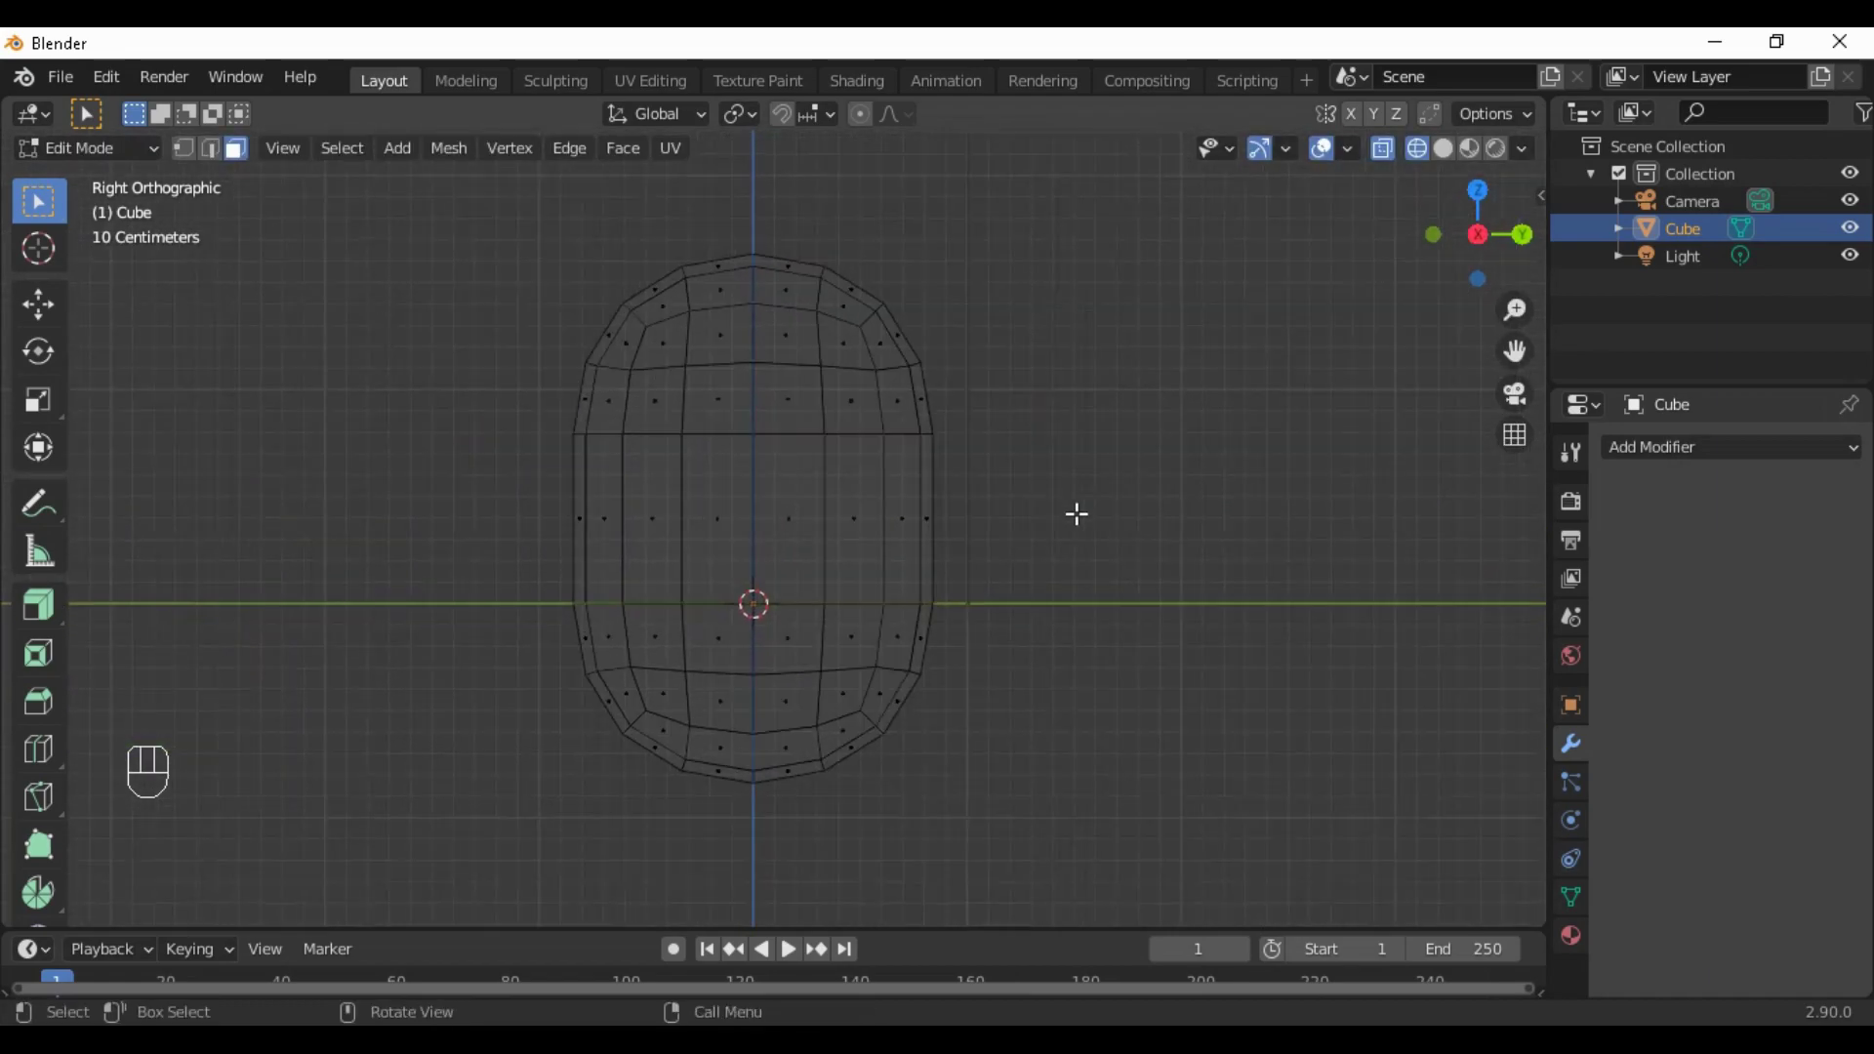
Return the viewport to solid shading with X-ray off and inspect the capsule body
{"action": "left_click", "coordinate": [1444, 148]}
{"action": "left_click", "coordinate": [1383, 149]}
{"action": "scroll", "coordinate": [1187, 517], "scroll_direction": "down", "scroll_amount": 2}
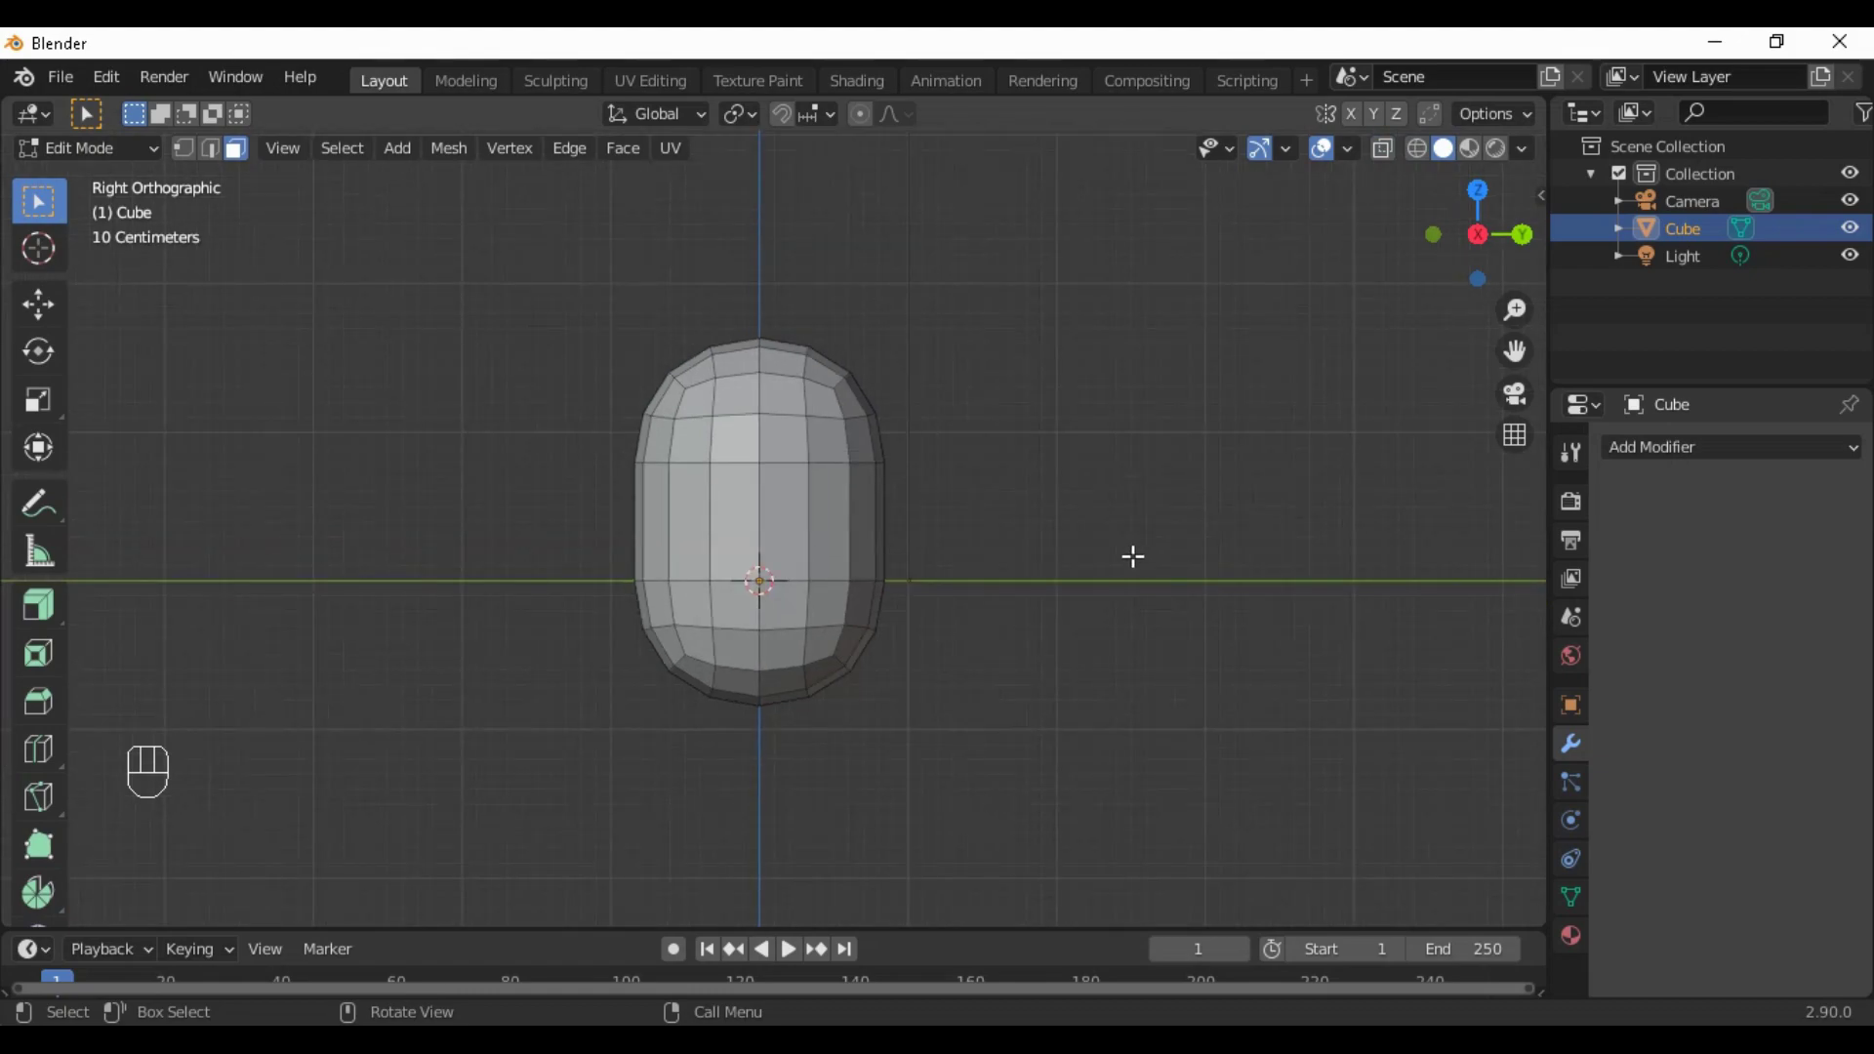
{"action": "key", "text": "Tab"}
{"action": "middle_click_drag", "start_coordinate": [1116, 616], "coordinate": [1120, 565]}
{"action": "key", "text": "Tab"}
{"action": "middle_click_drag", "start_coordinate": [1092, 719], "coordinate": [1093, 585]}
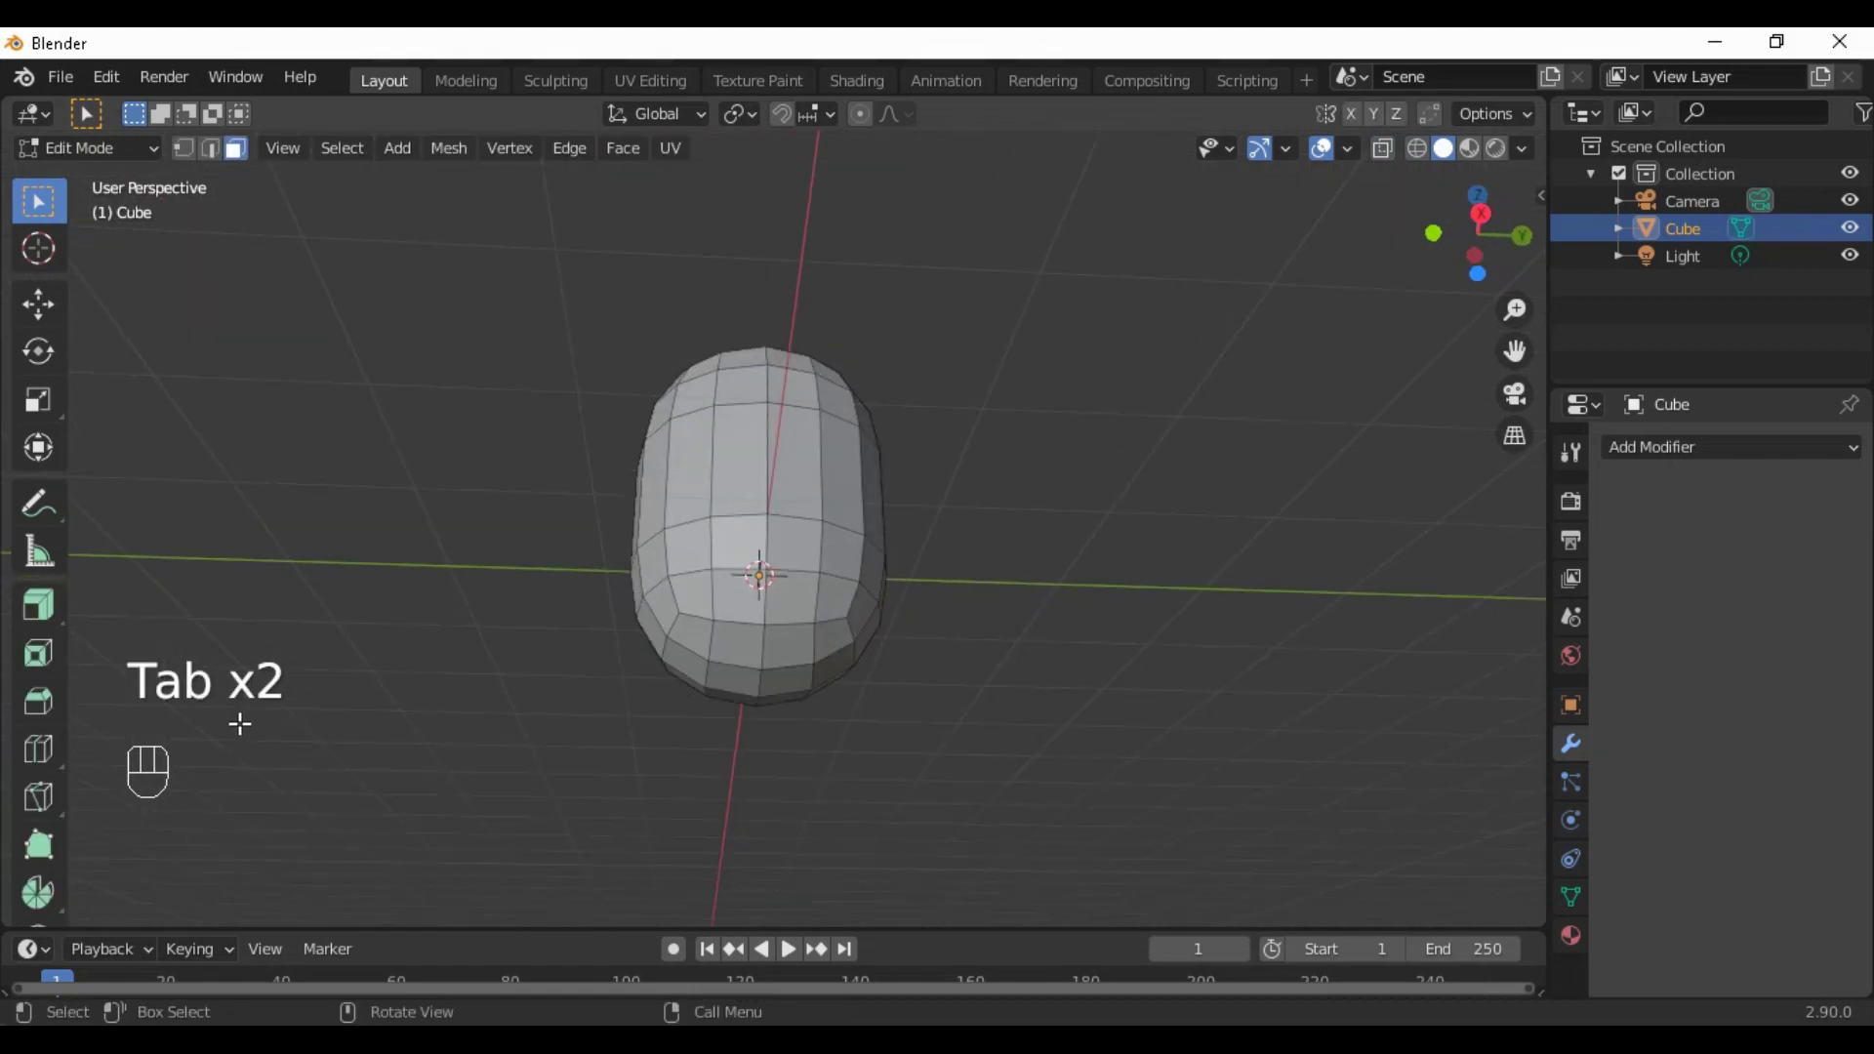
Add two vertical loop cuts close to the body's centre line, one on each side of it, in the right view
{"action": "left_click", "coordinate": [40, 753]}
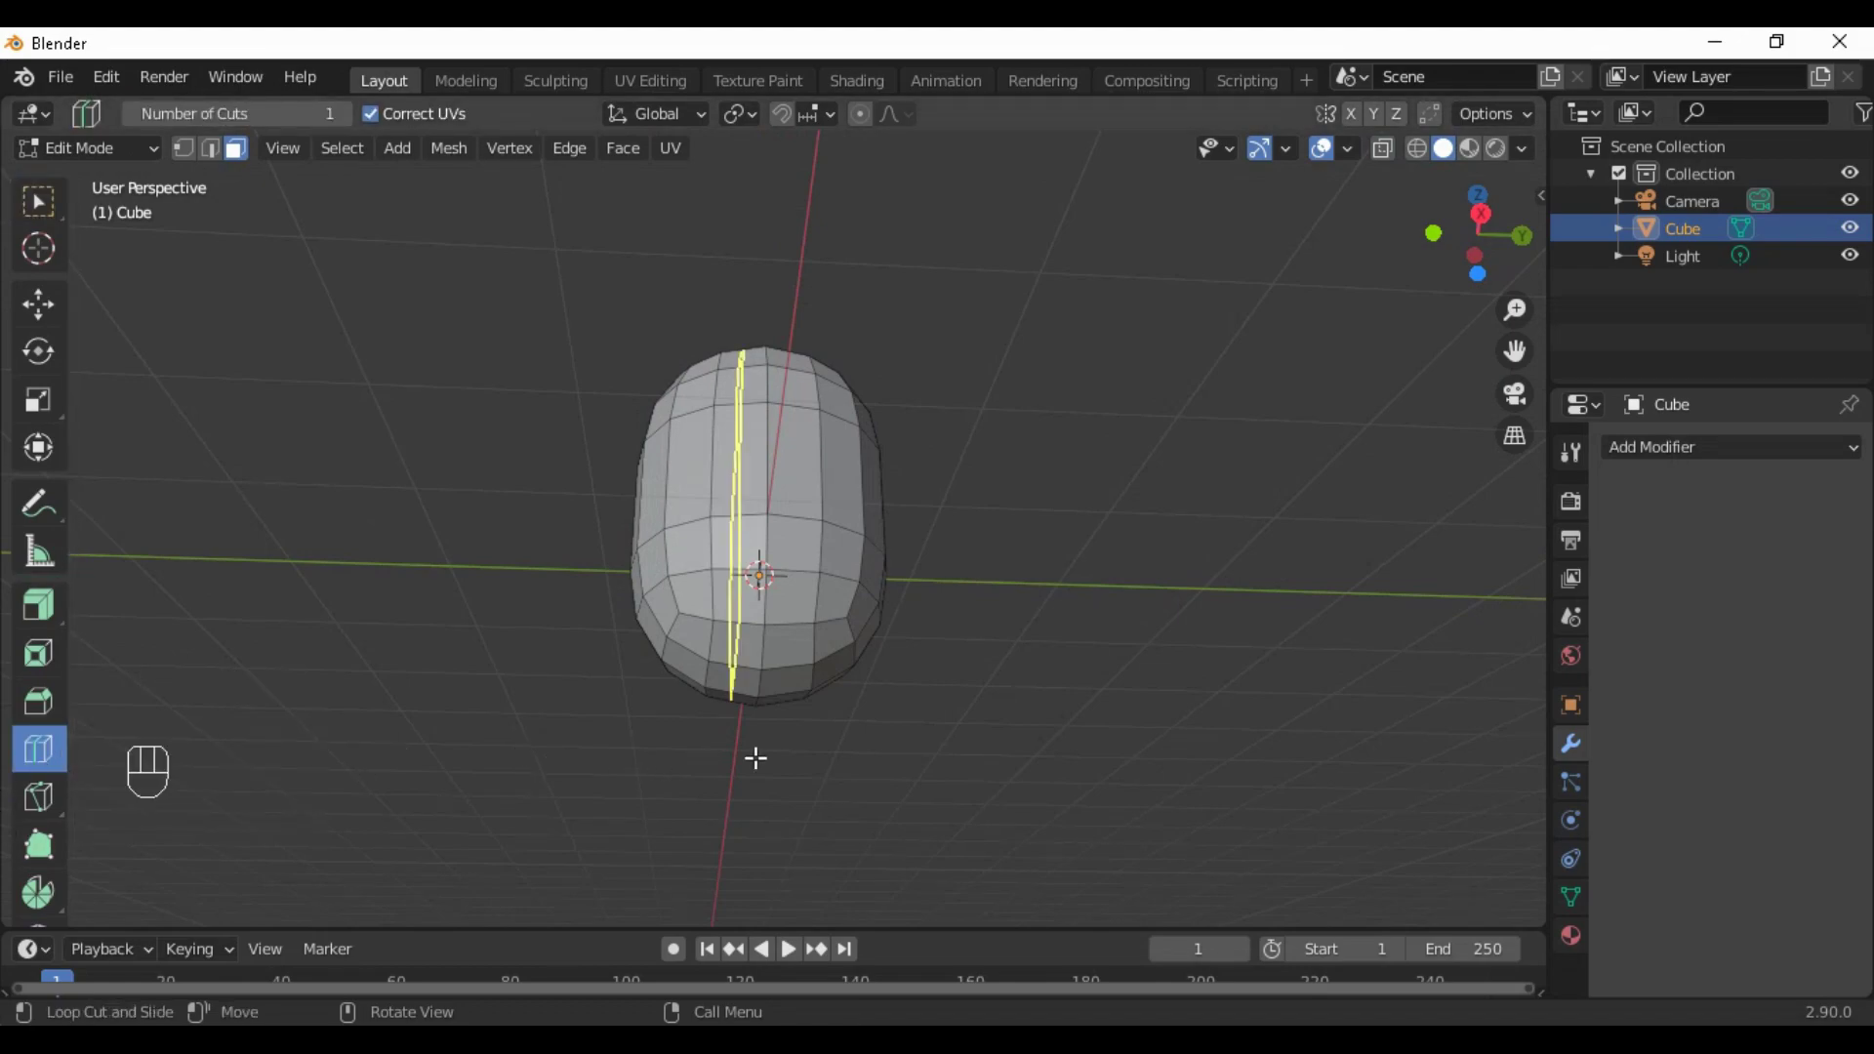
{"action": "middle_click_drag", "start_coordinate": [756, 758], "coordinate": [706, 853]}
{"action": "scroll", "coordinate": [819, 778], "scroll_direction": "up", "scroll_amount": 3}
{"action": "middle_click_drag", "start_coordinate": [820, 777], "coordinate": [842, 629]}
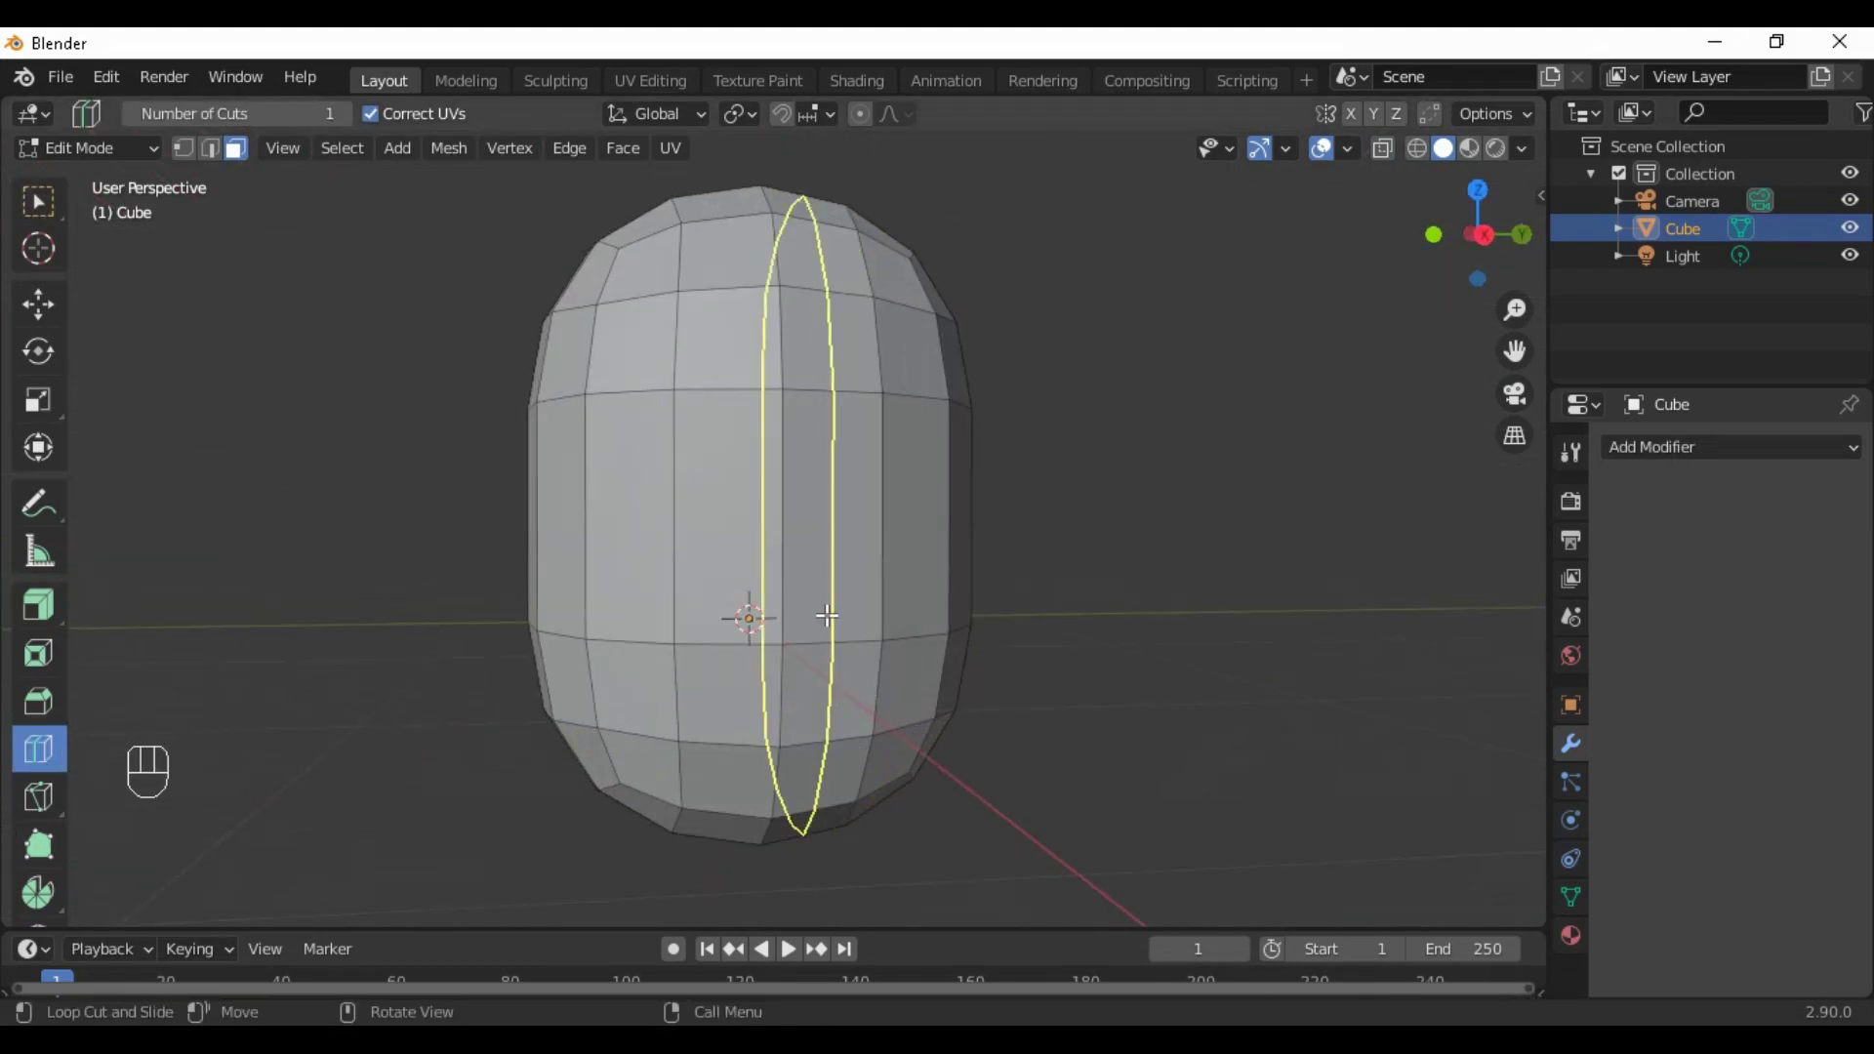
{"action": "key", "text": "KP_3"}
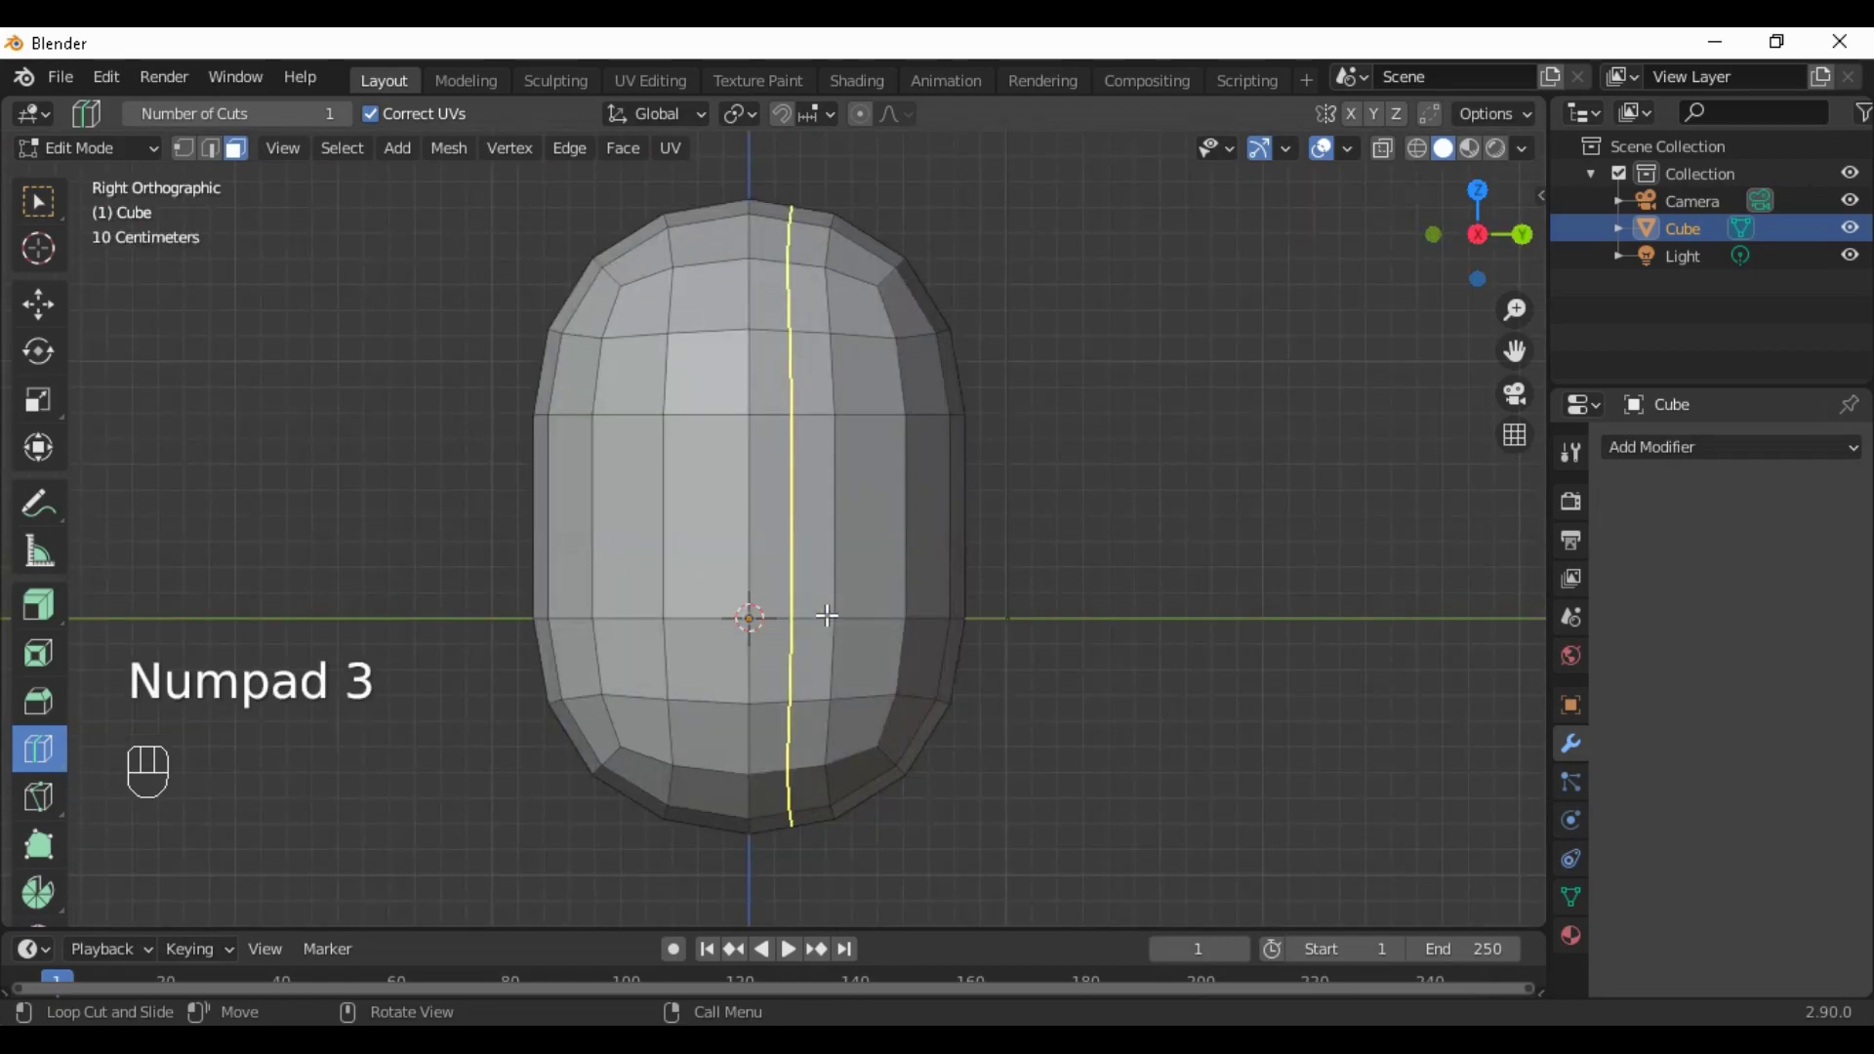
{"action": "left_click_drag", "start_coordinate": [789, 606], "coordinate": [712, 618]}
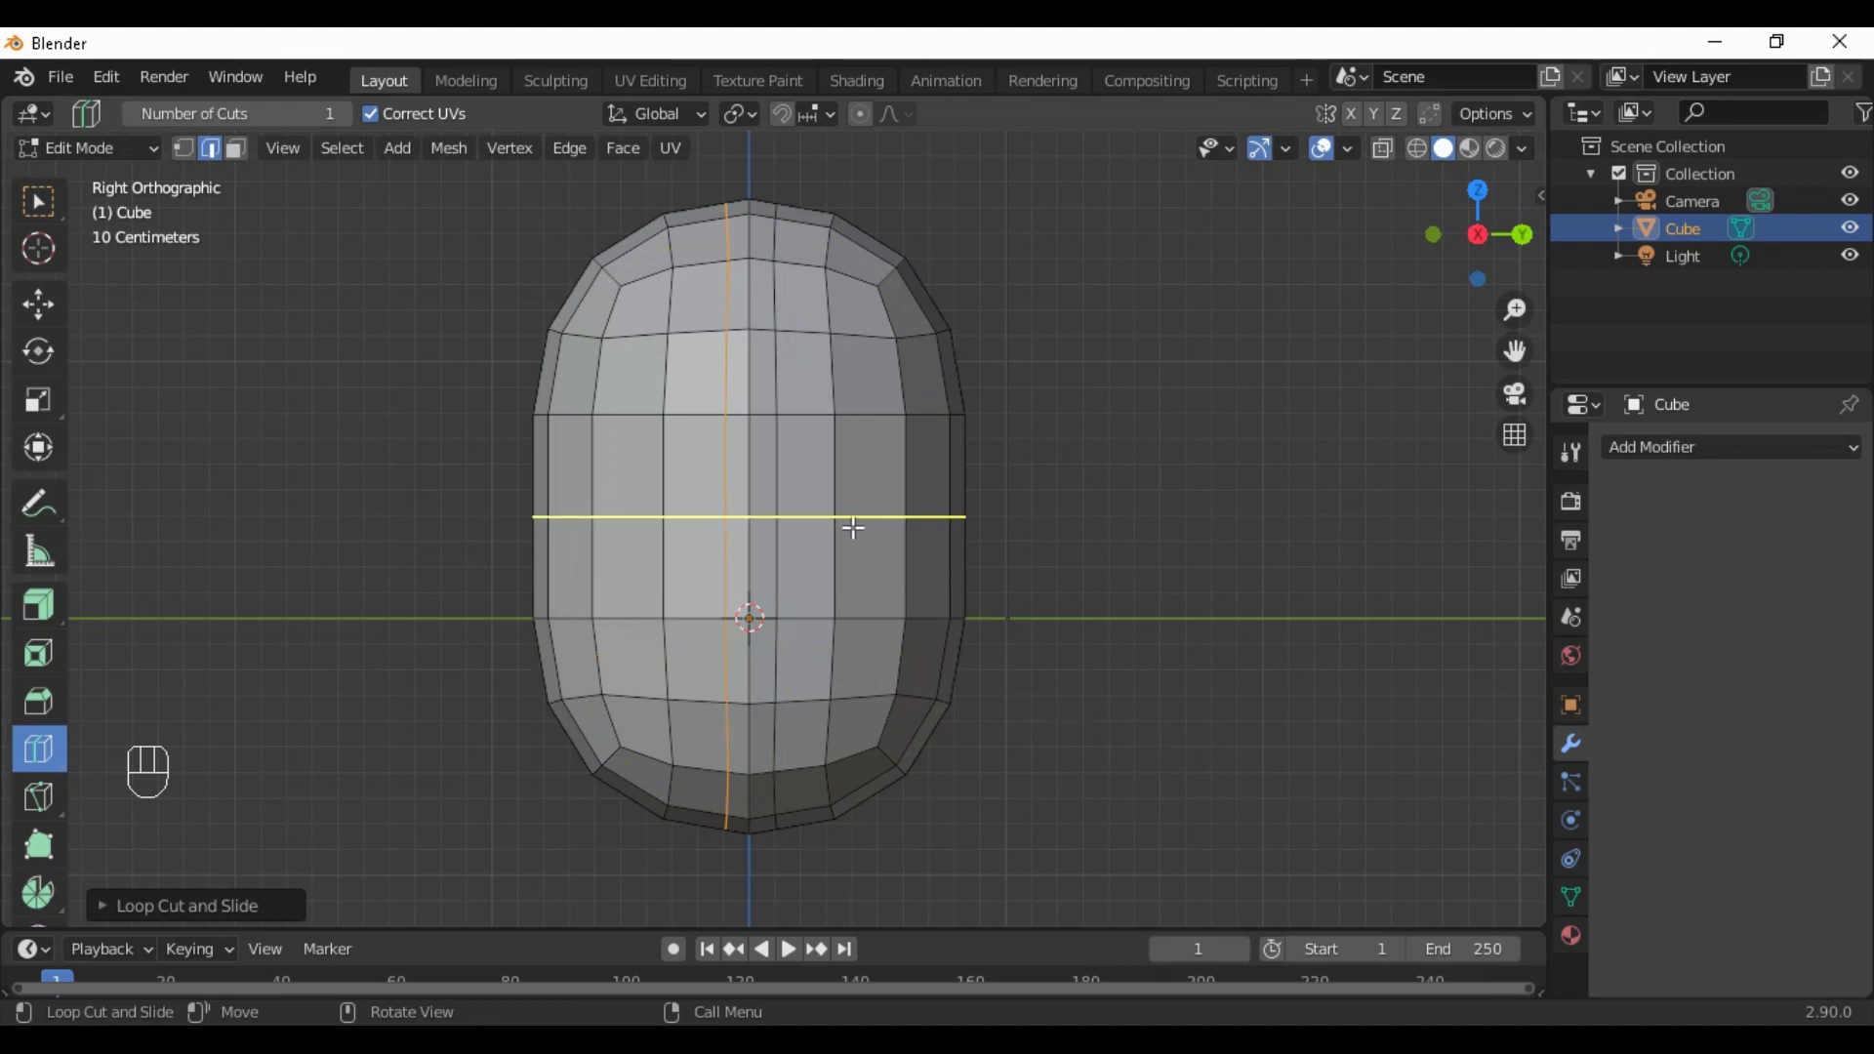
Add two horizontal loop cuts around the upper body, one just below and one just above the top edge of the straight section
{"action": "left_click_drag", "start_coordinate": [853, 527], "coordinate": [874, 481]}
{"action": "left_click_drag", "start_coordinate": [839, 361], "coordinate": [842, 362]}
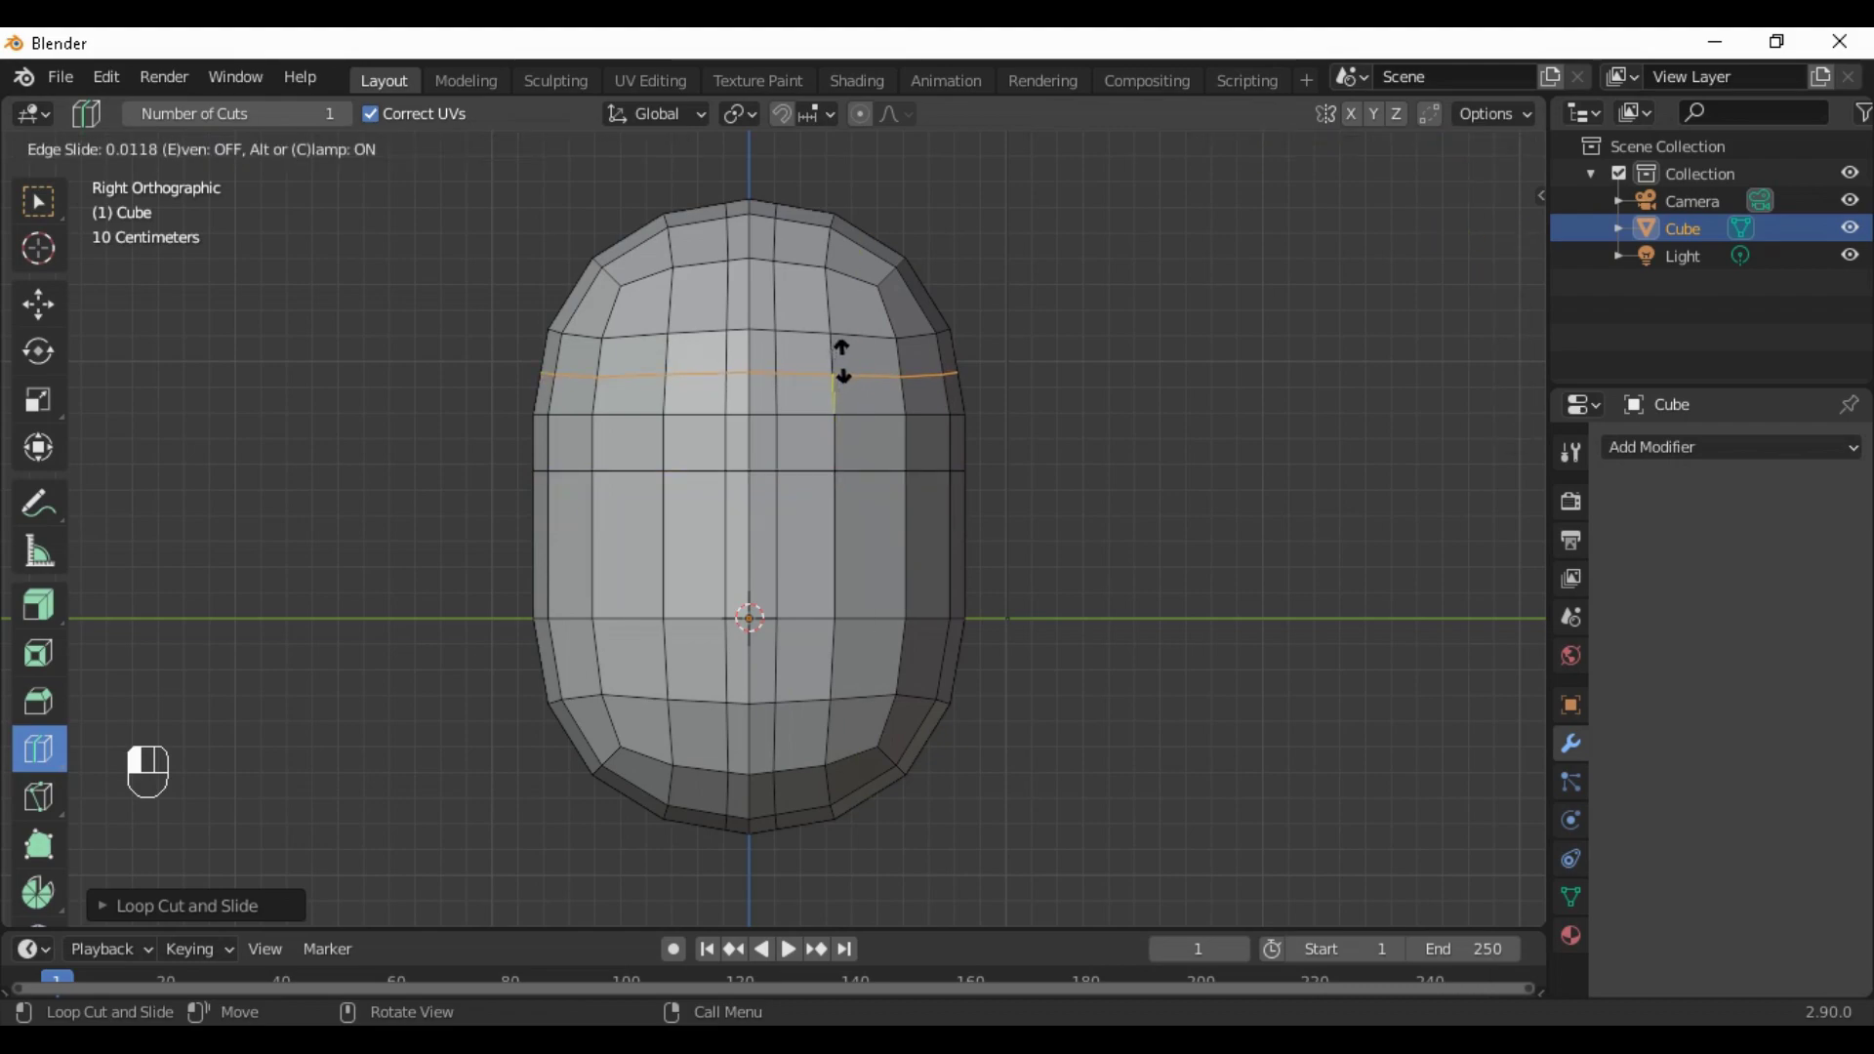
{"action": "left_click_drag", "start_coordinate": [842, 362], "coordinate": [843, 363]}
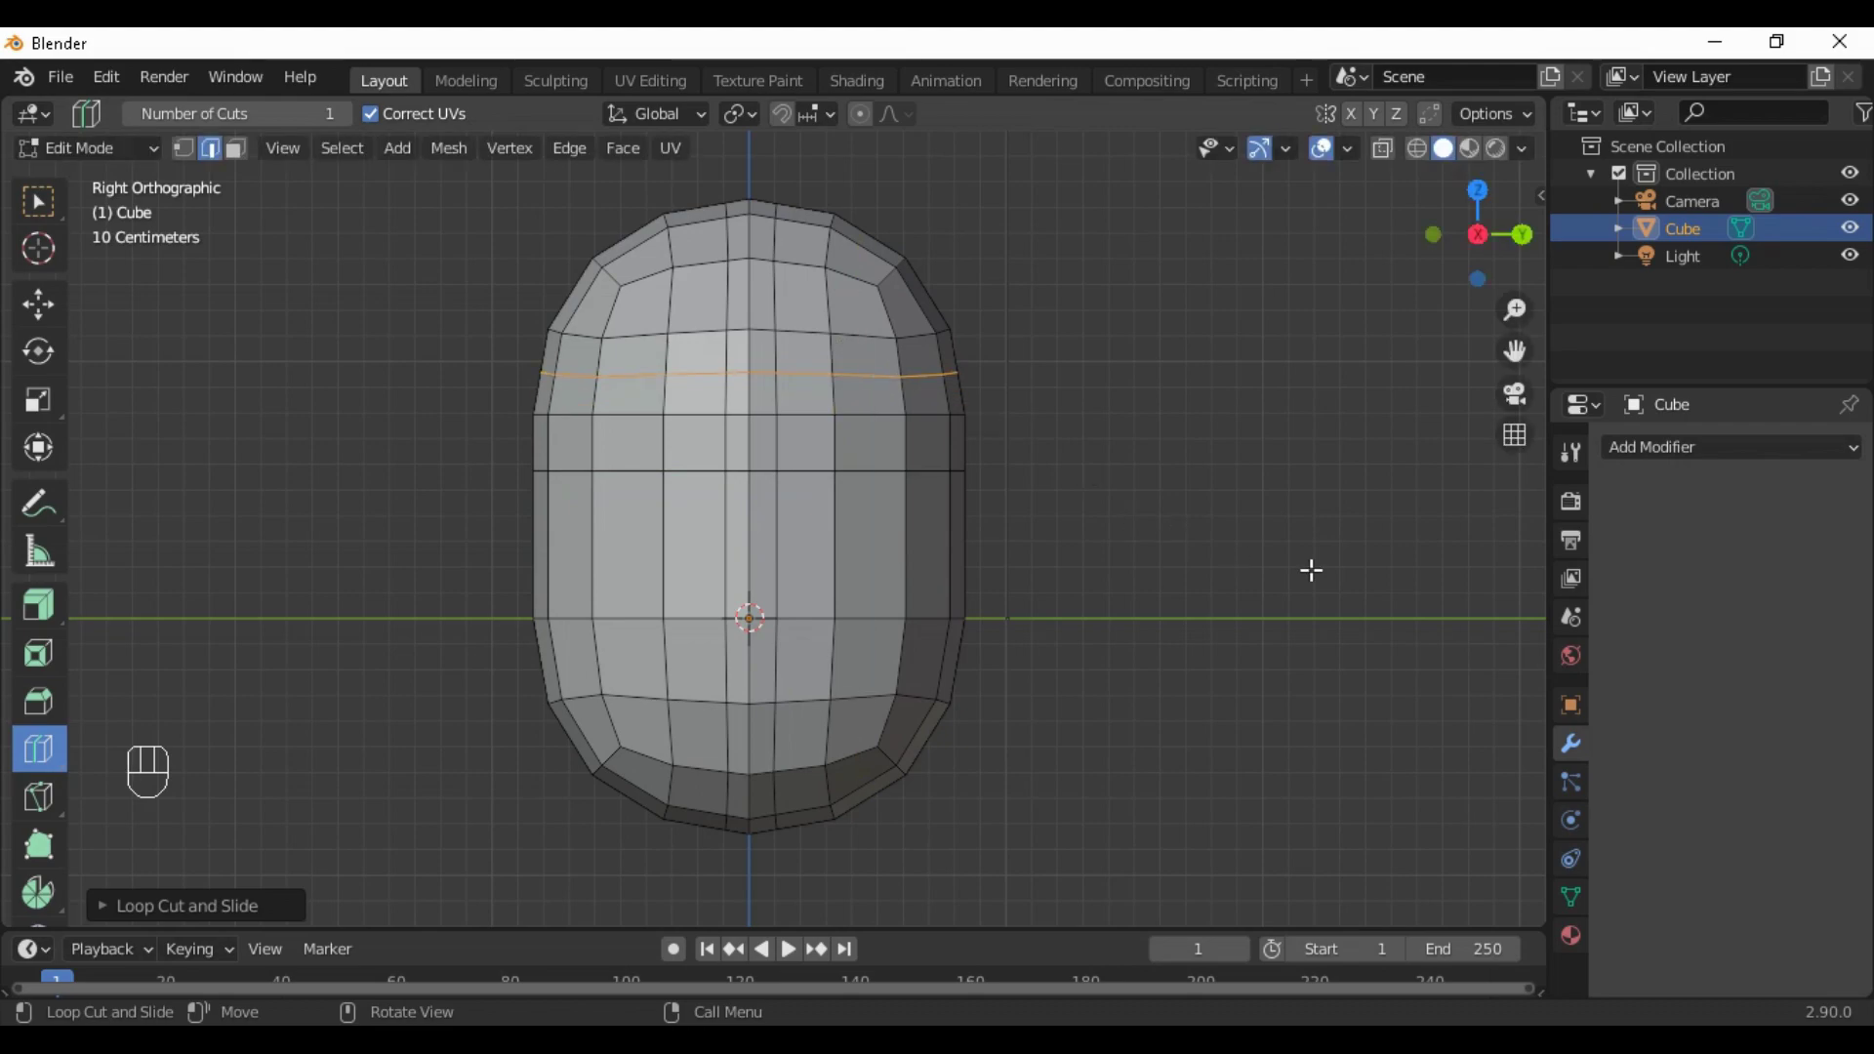
{"action": "key", "text": "Tab"}
{"action": "key", "text": "Tab"}
{"action": "middle_click_drag", "start_coordinate": [1092, 723], "coordinate": [1093, 524]}
Return to the box selection tool and switch to face selection with the body's underside in view
{"action": "left_click", "coordinate": [39, 202]}
{"action": "middle_click_drag", "start_coordinate": [836, 773], "coordinate": [809, 729]}
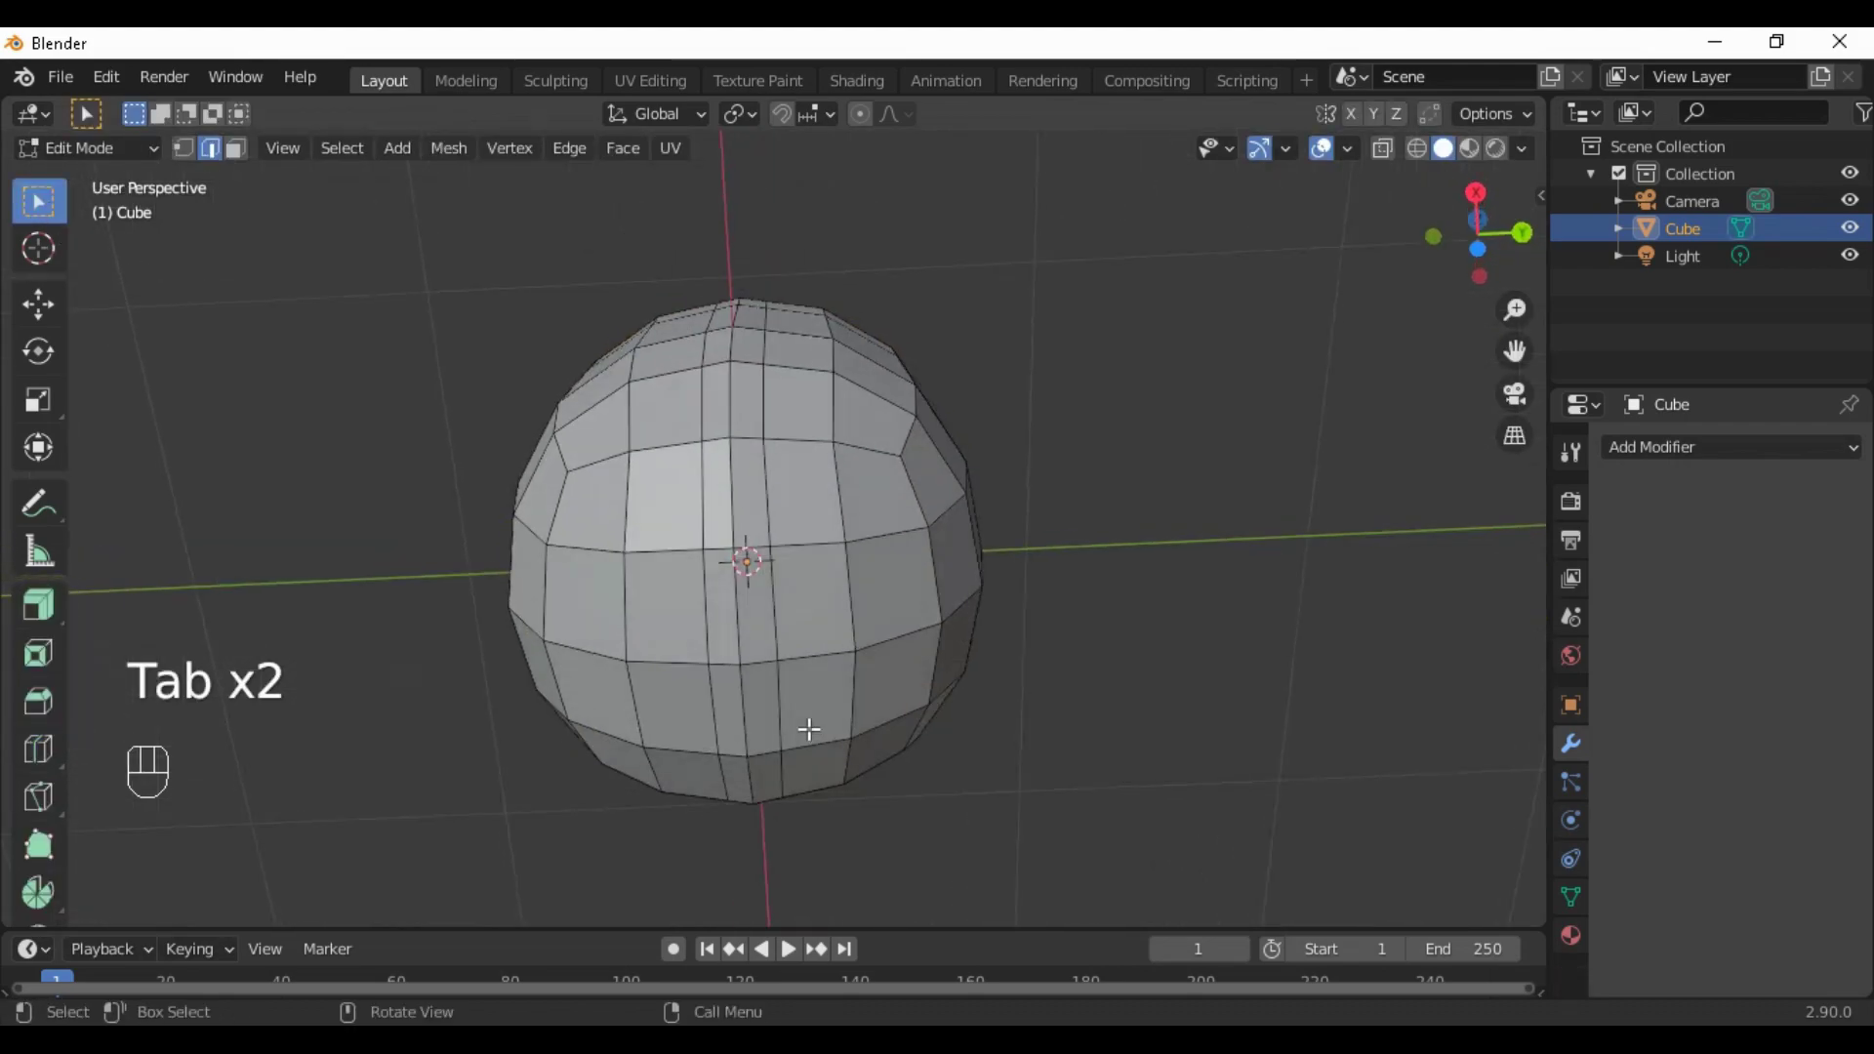
{"action": "left_click", "coordinate": [849, 610], "text": "shift"}
{"action": "left_click", "coordinate": [235, 148]}
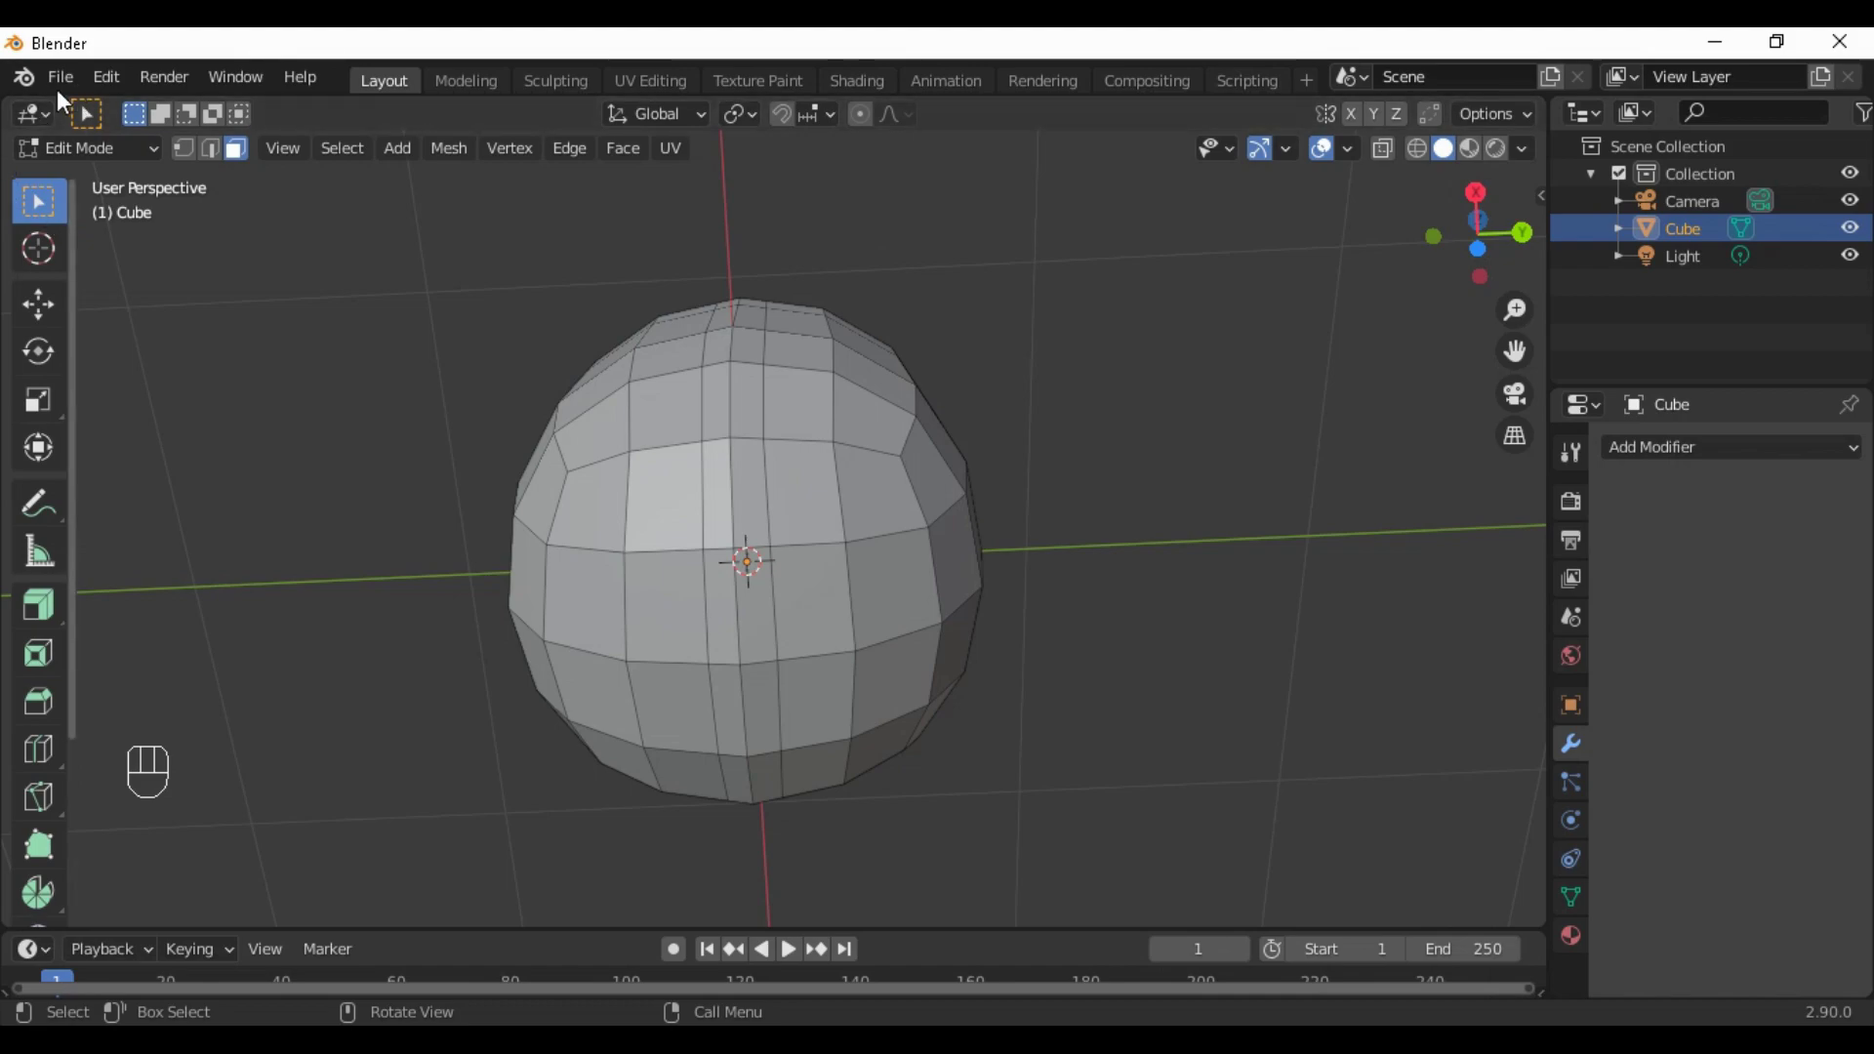
Search the add-on preferences for "loo" and make sure the Mesh: LoopTools add-on is enabled
{"action": "left_click", "coordinate": [102, 78]}
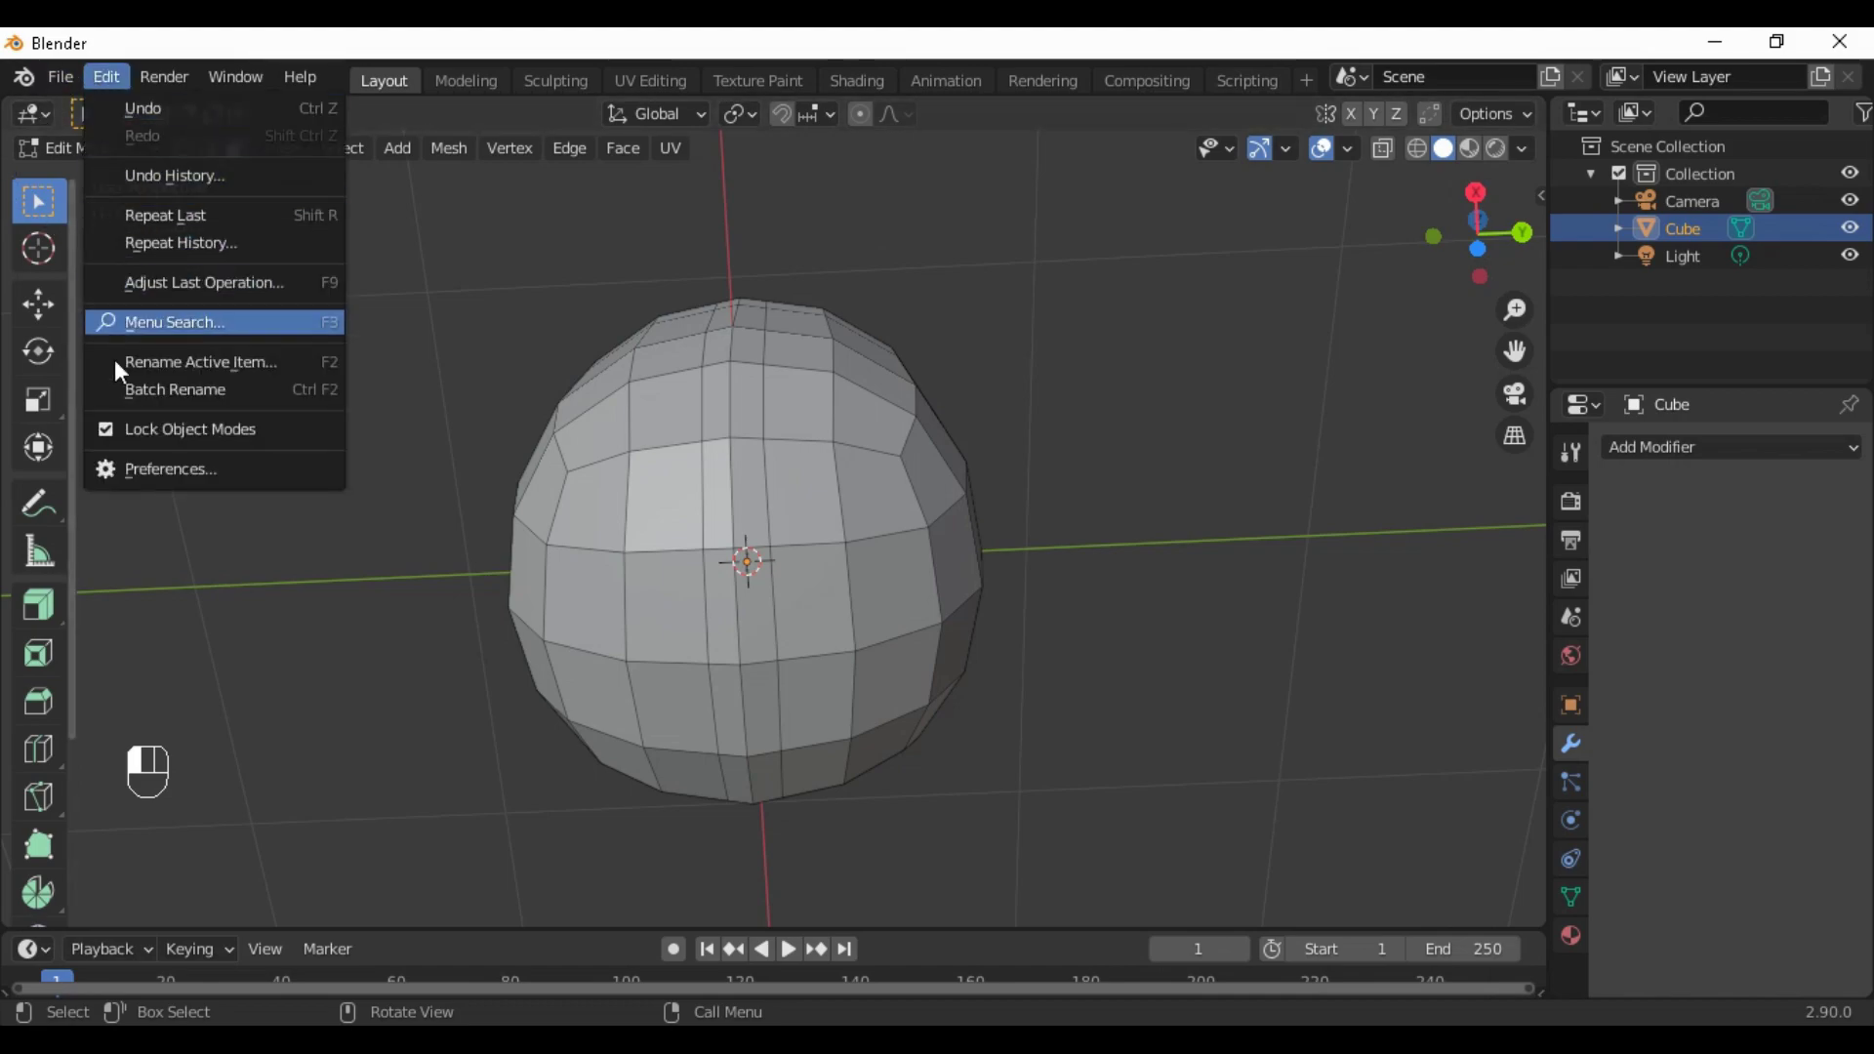
{"action": "left_click", "coordinate": [162, 475]}
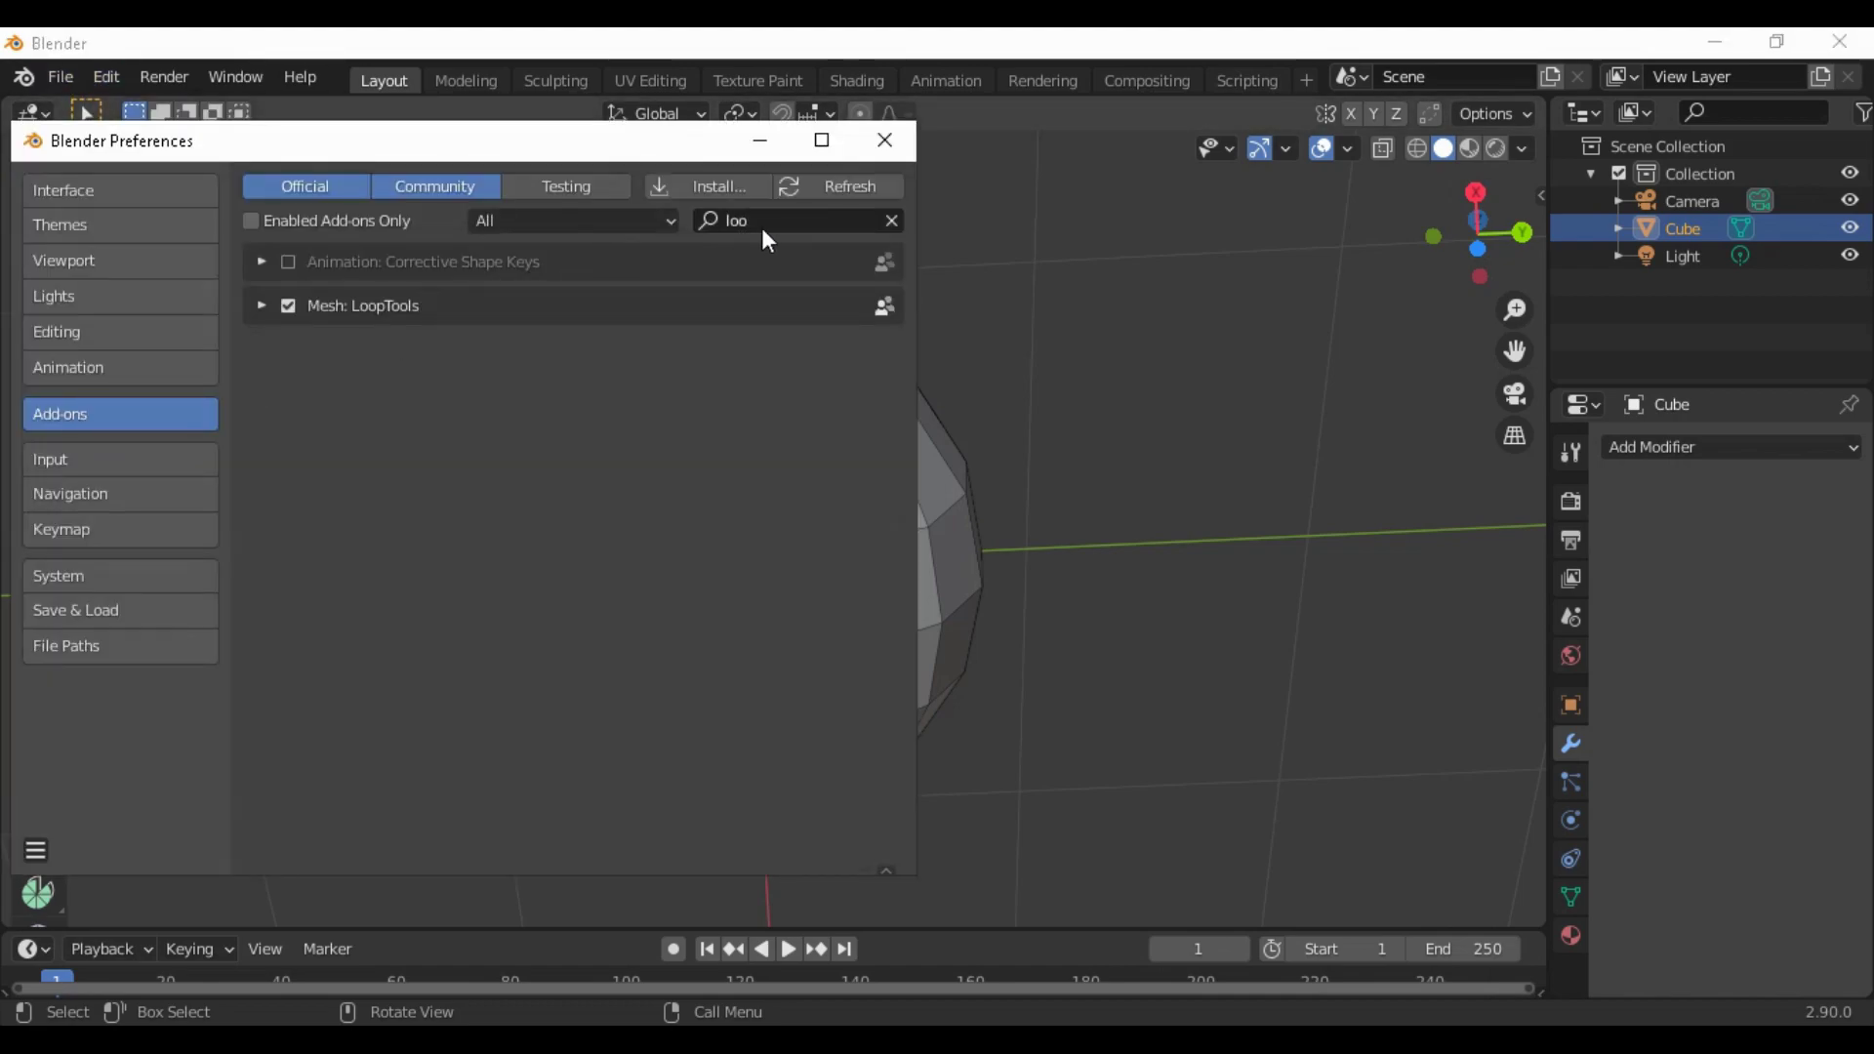
{"action": "left_click", "coordinate": [891, 220]}
{"action": "left_click", "coordinate": [792, 217]}
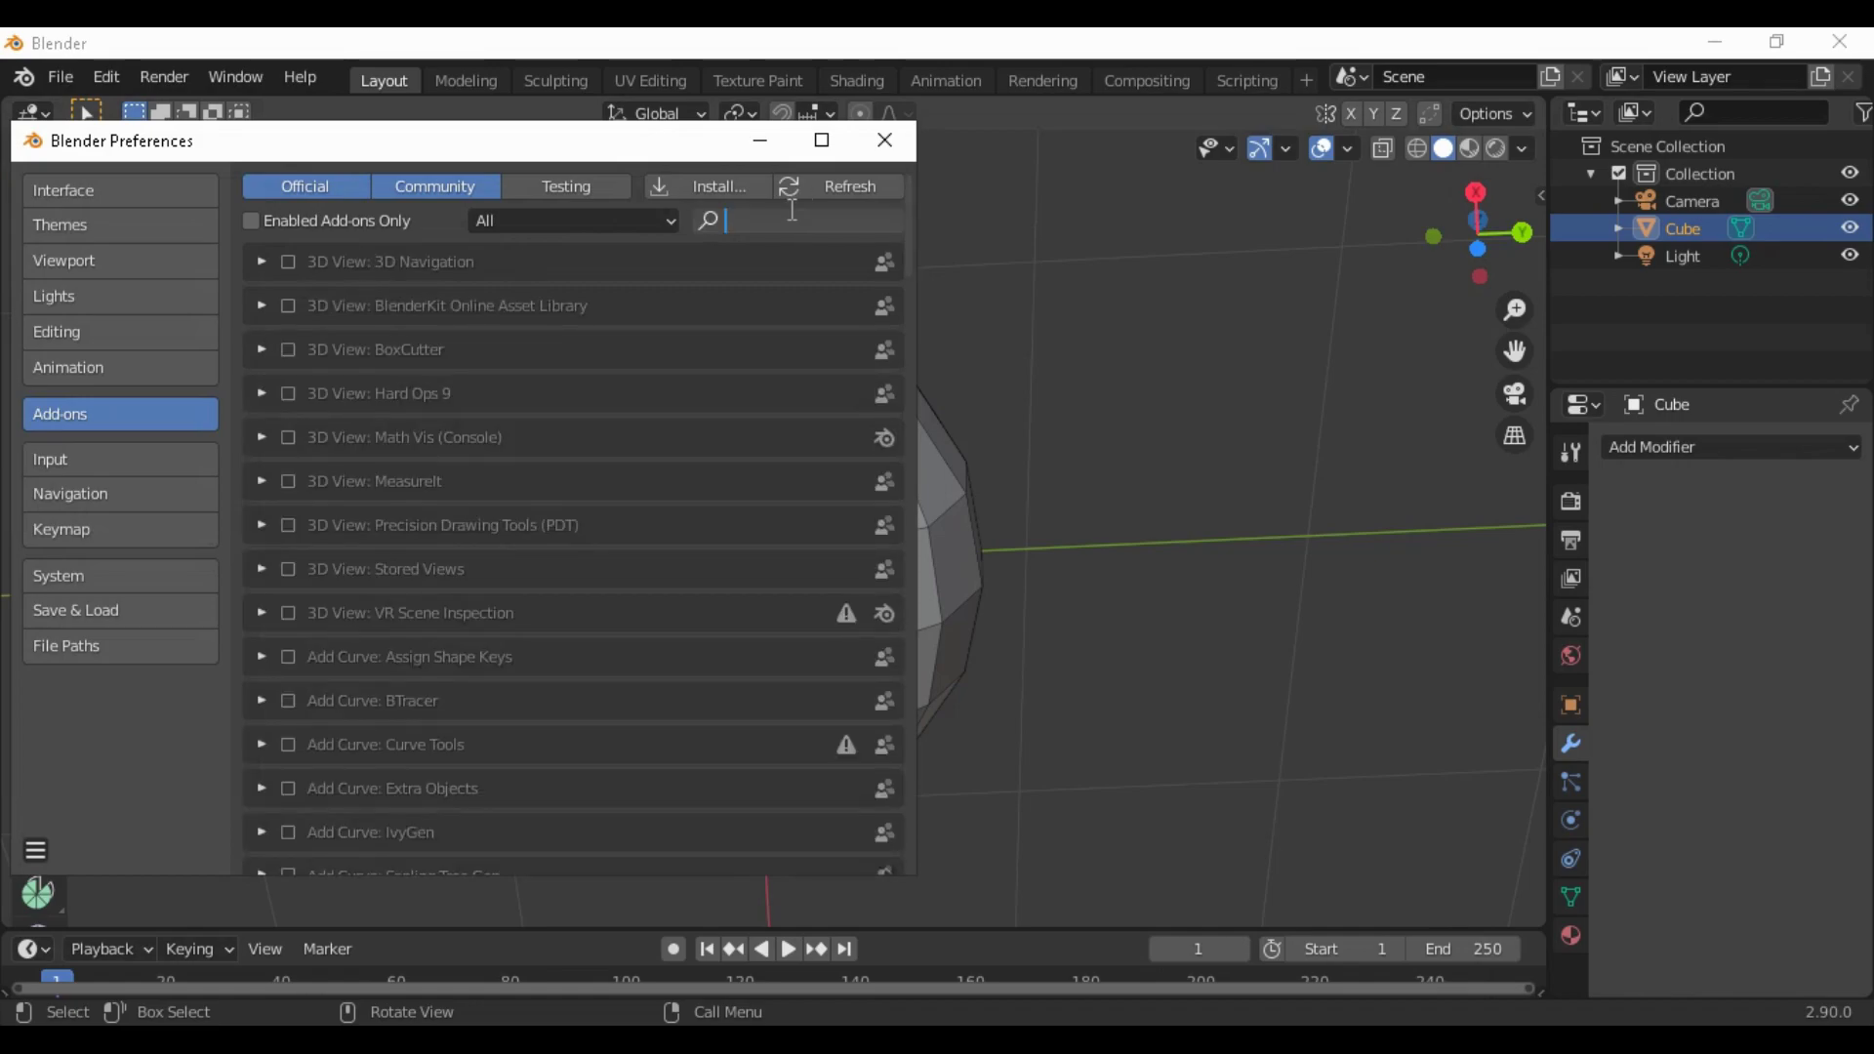
{"action": "type", "text": "loo"}
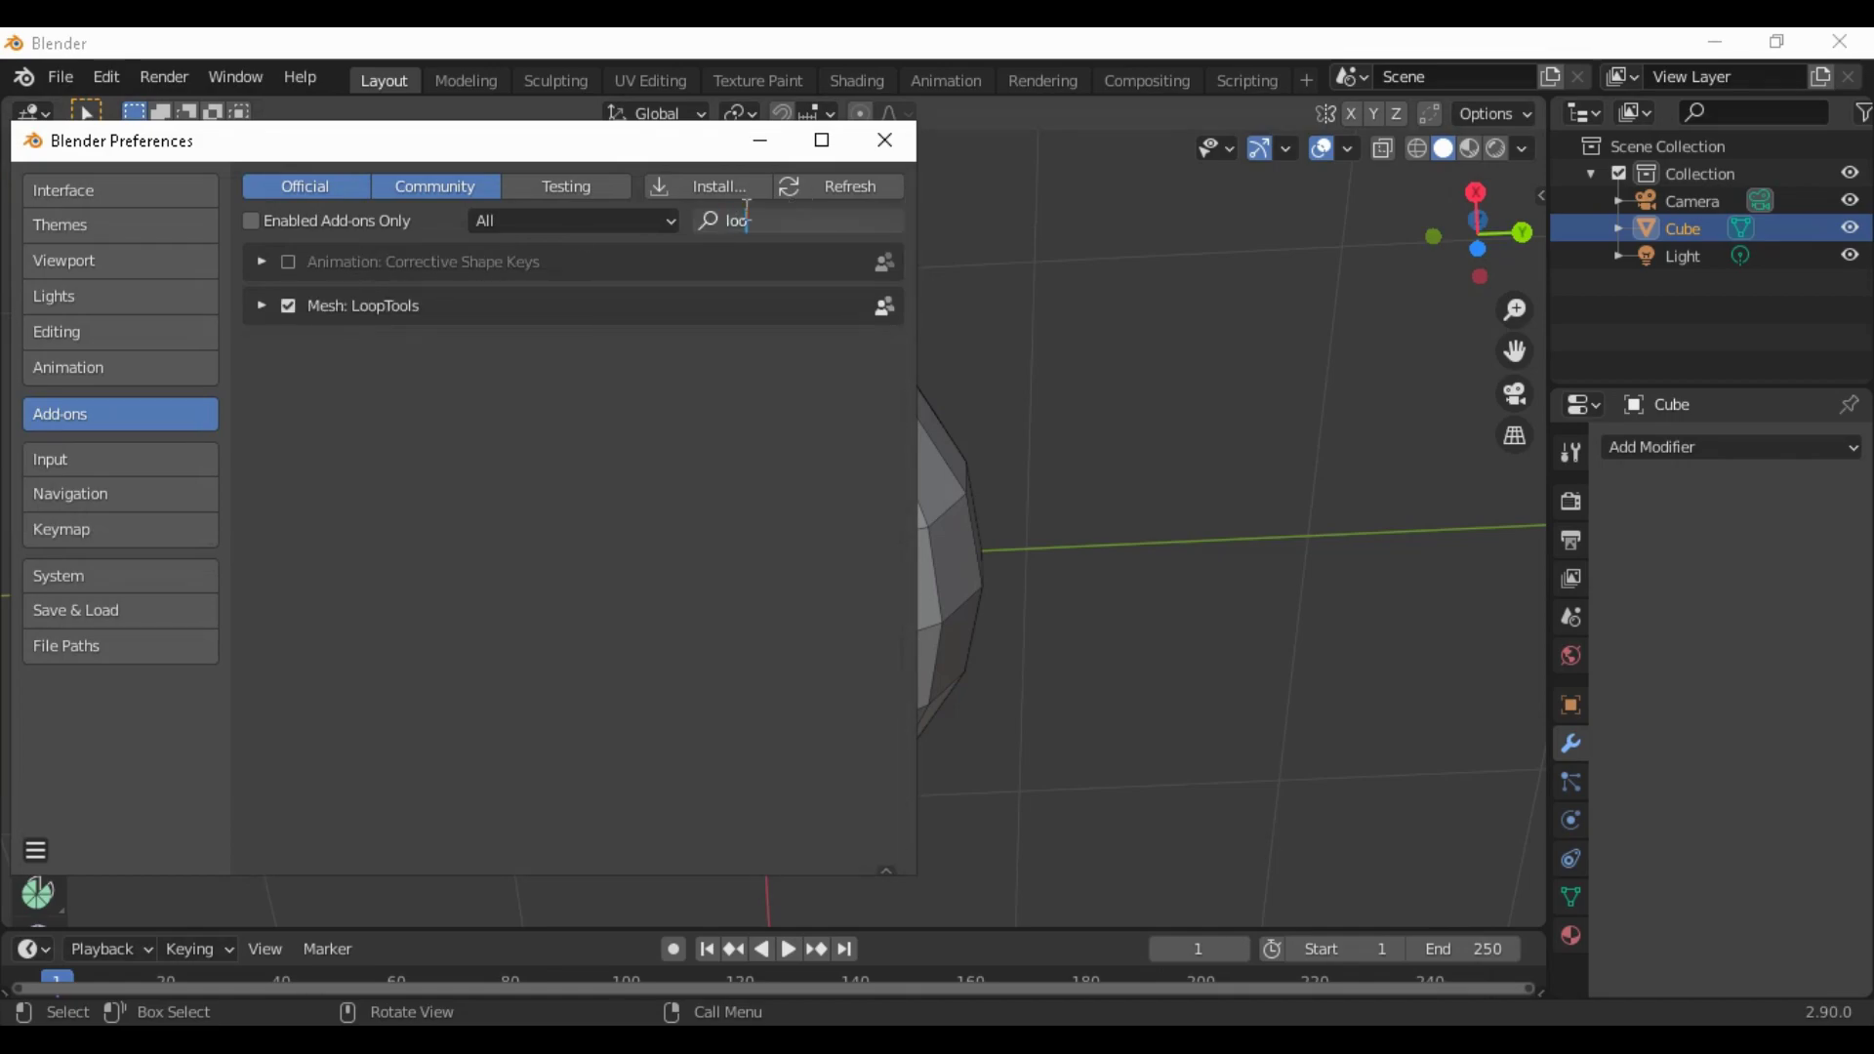
{"action": "left_click", "coordinate": [291, 309]}
{"action": "left_click", "coordinate": [291, 309]}
{"action": "left_click", "coordinate": [290, 312]}
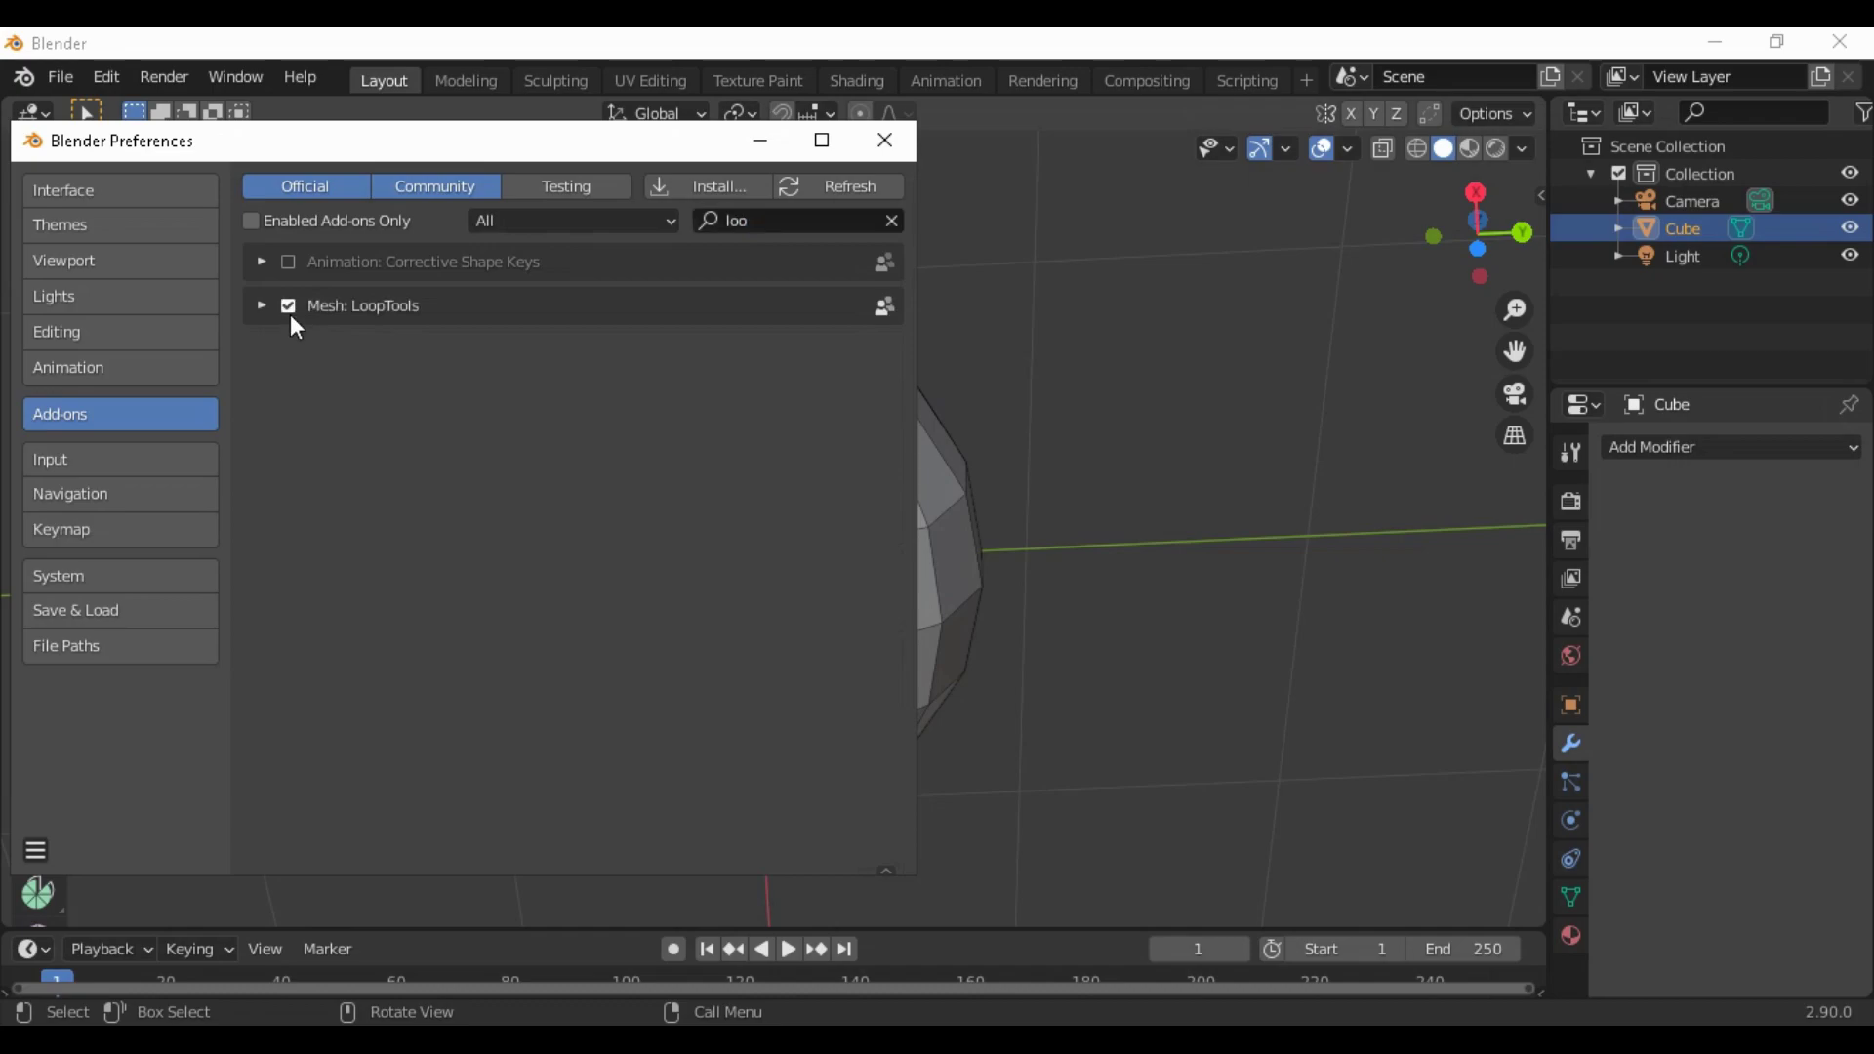
{"action": "left_click", "coordinate": [891, 221]}
{"action": "left_click", "coordinate": [885, 141]}
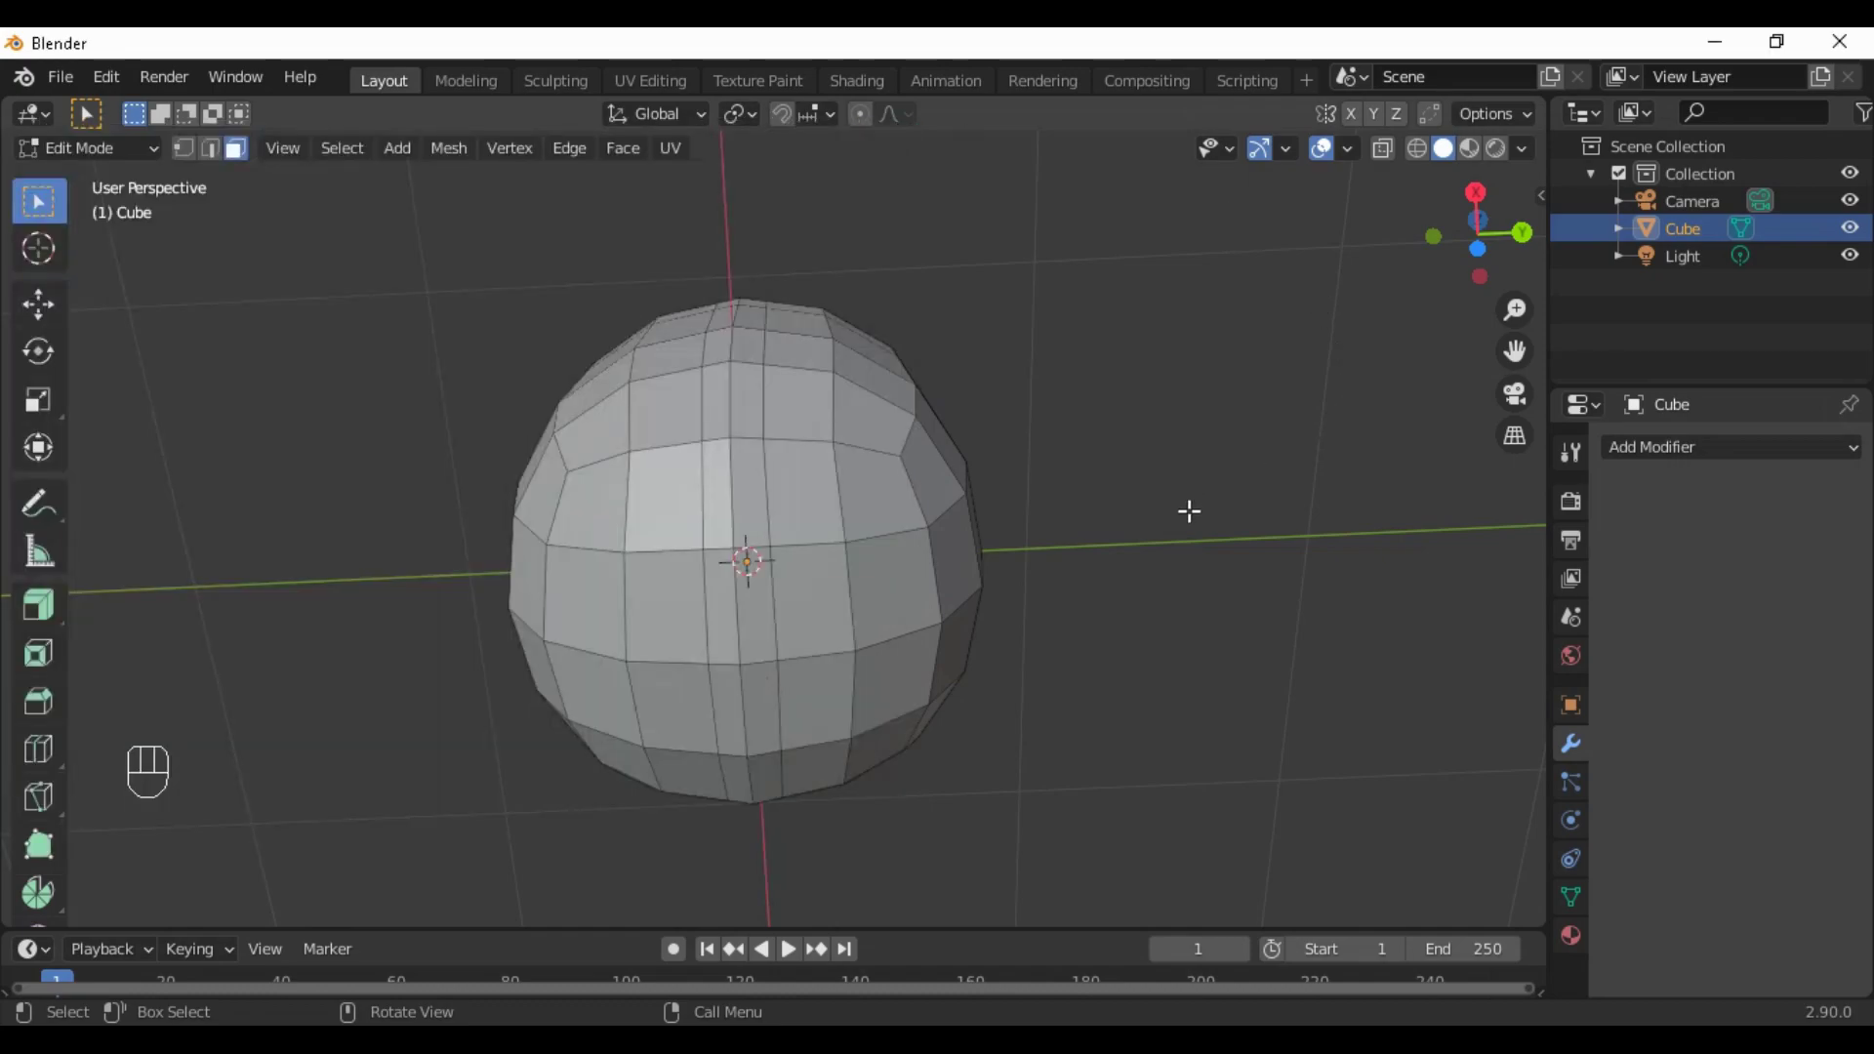
Select a two-by-two block of faces on the +Y side of the underside and shape it with the LoopTools Circle operation
{"action": "key", "text": "n"}
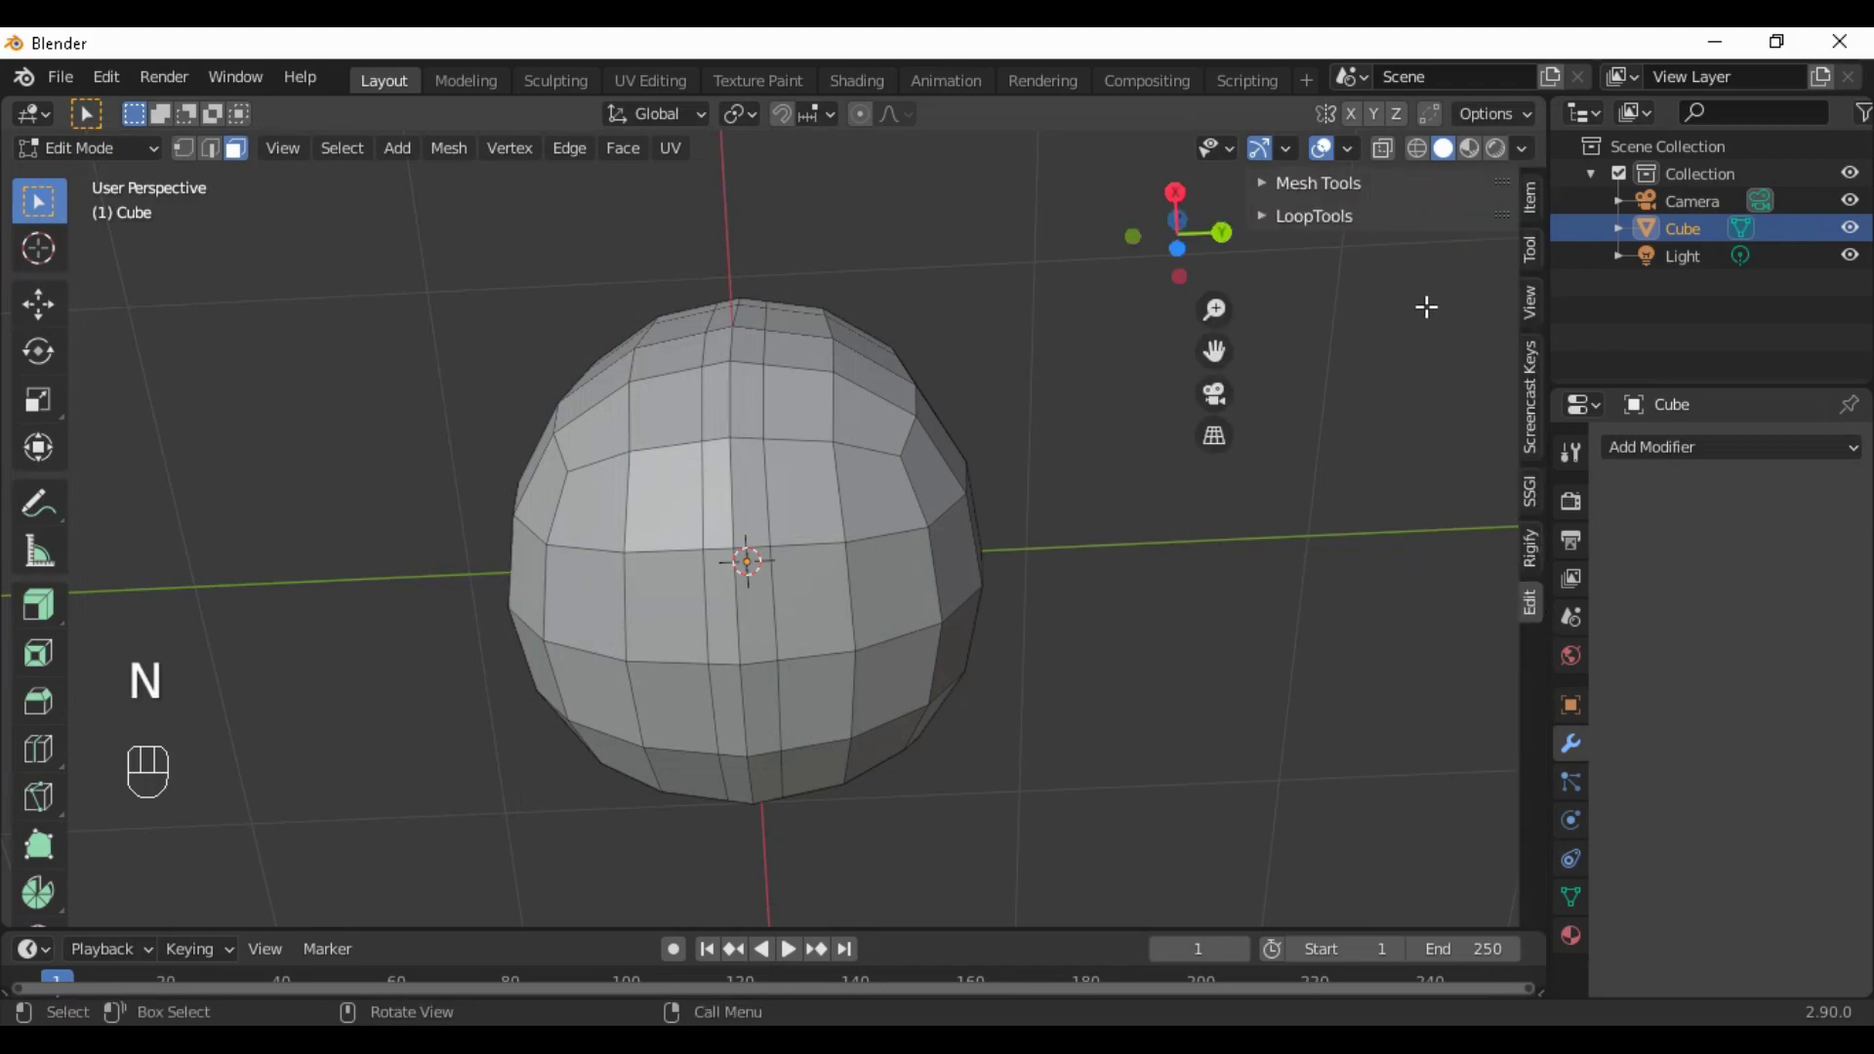
{"action": "left_click", "coordinate": [1371, 217]}
{"action": "left_click", "coordinate": [1206, 732]}
{"action": "left_click", "coordinate": [829, 619], "text": "shift"}
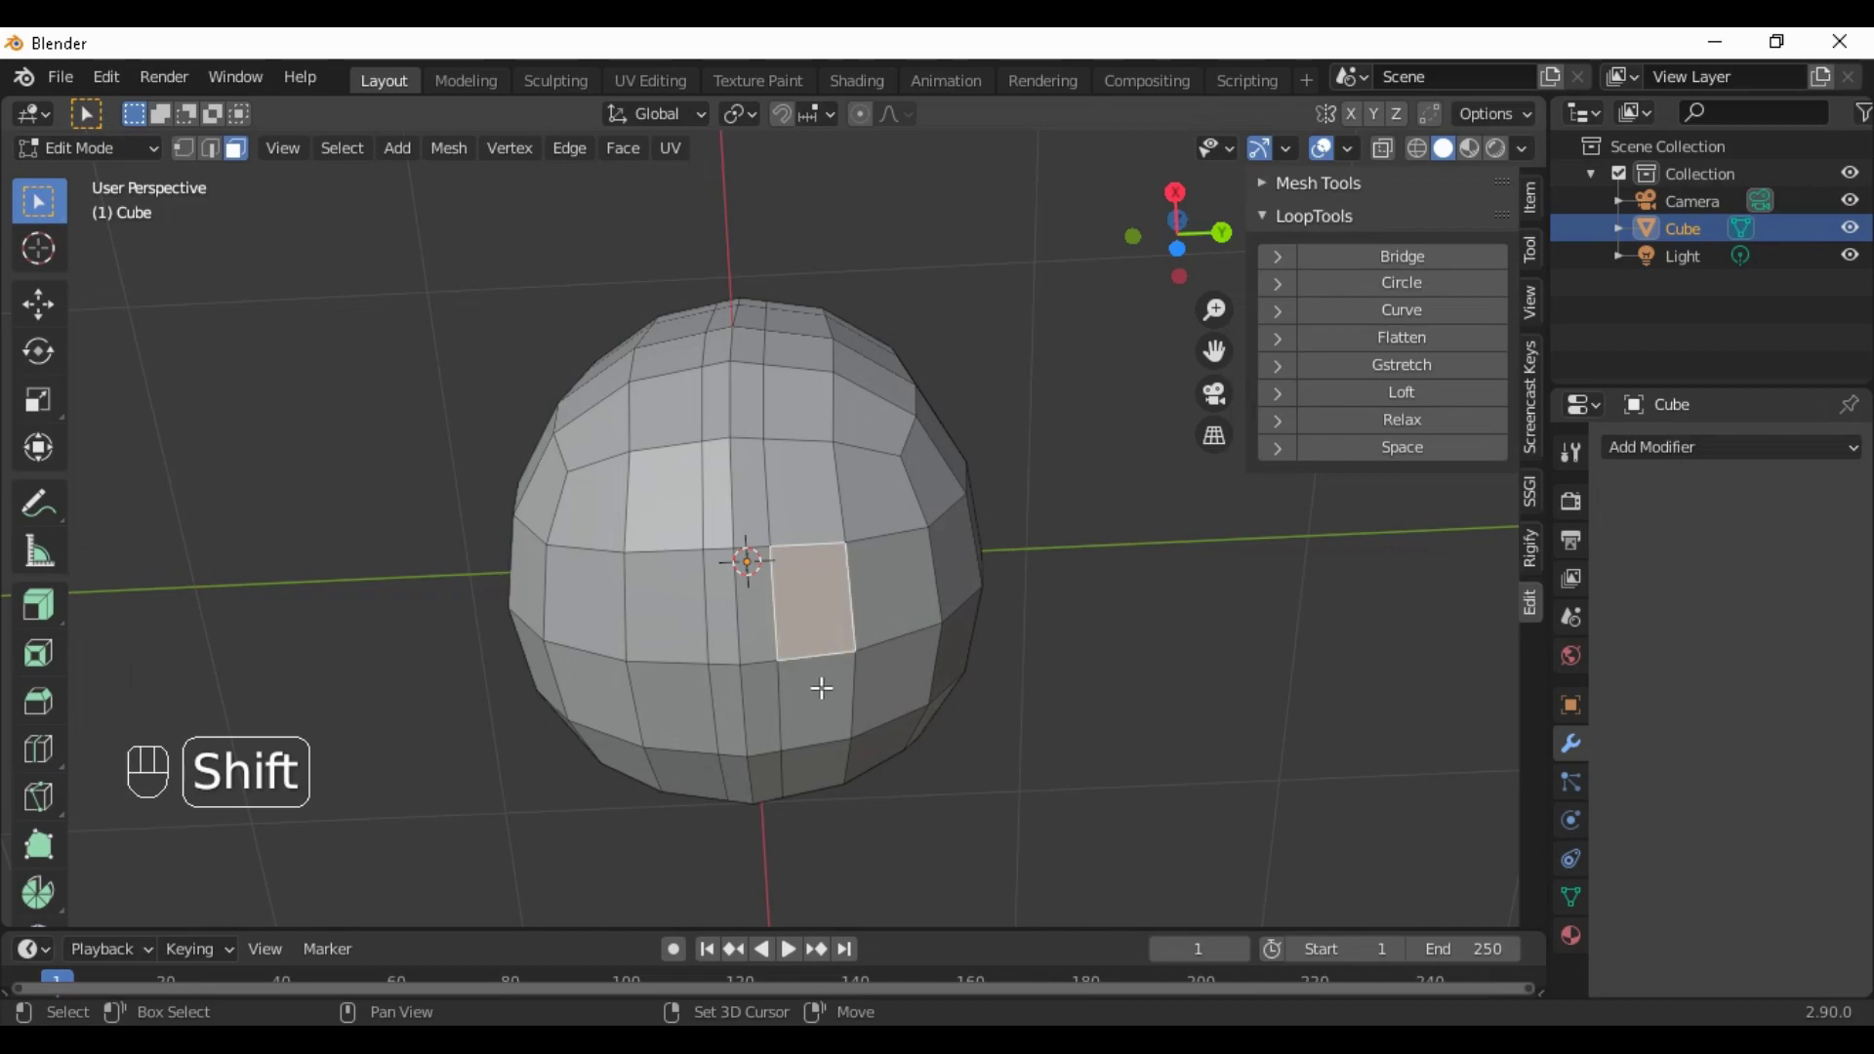
{"action": "left_click", "coordinate": [818, 688], "text": "shift"}
{"action": "left_click", "coordinate": [890, 606], "text": "shift"}
{"action": "left_click", "coordinate": [883, 675], "text": "shift"}
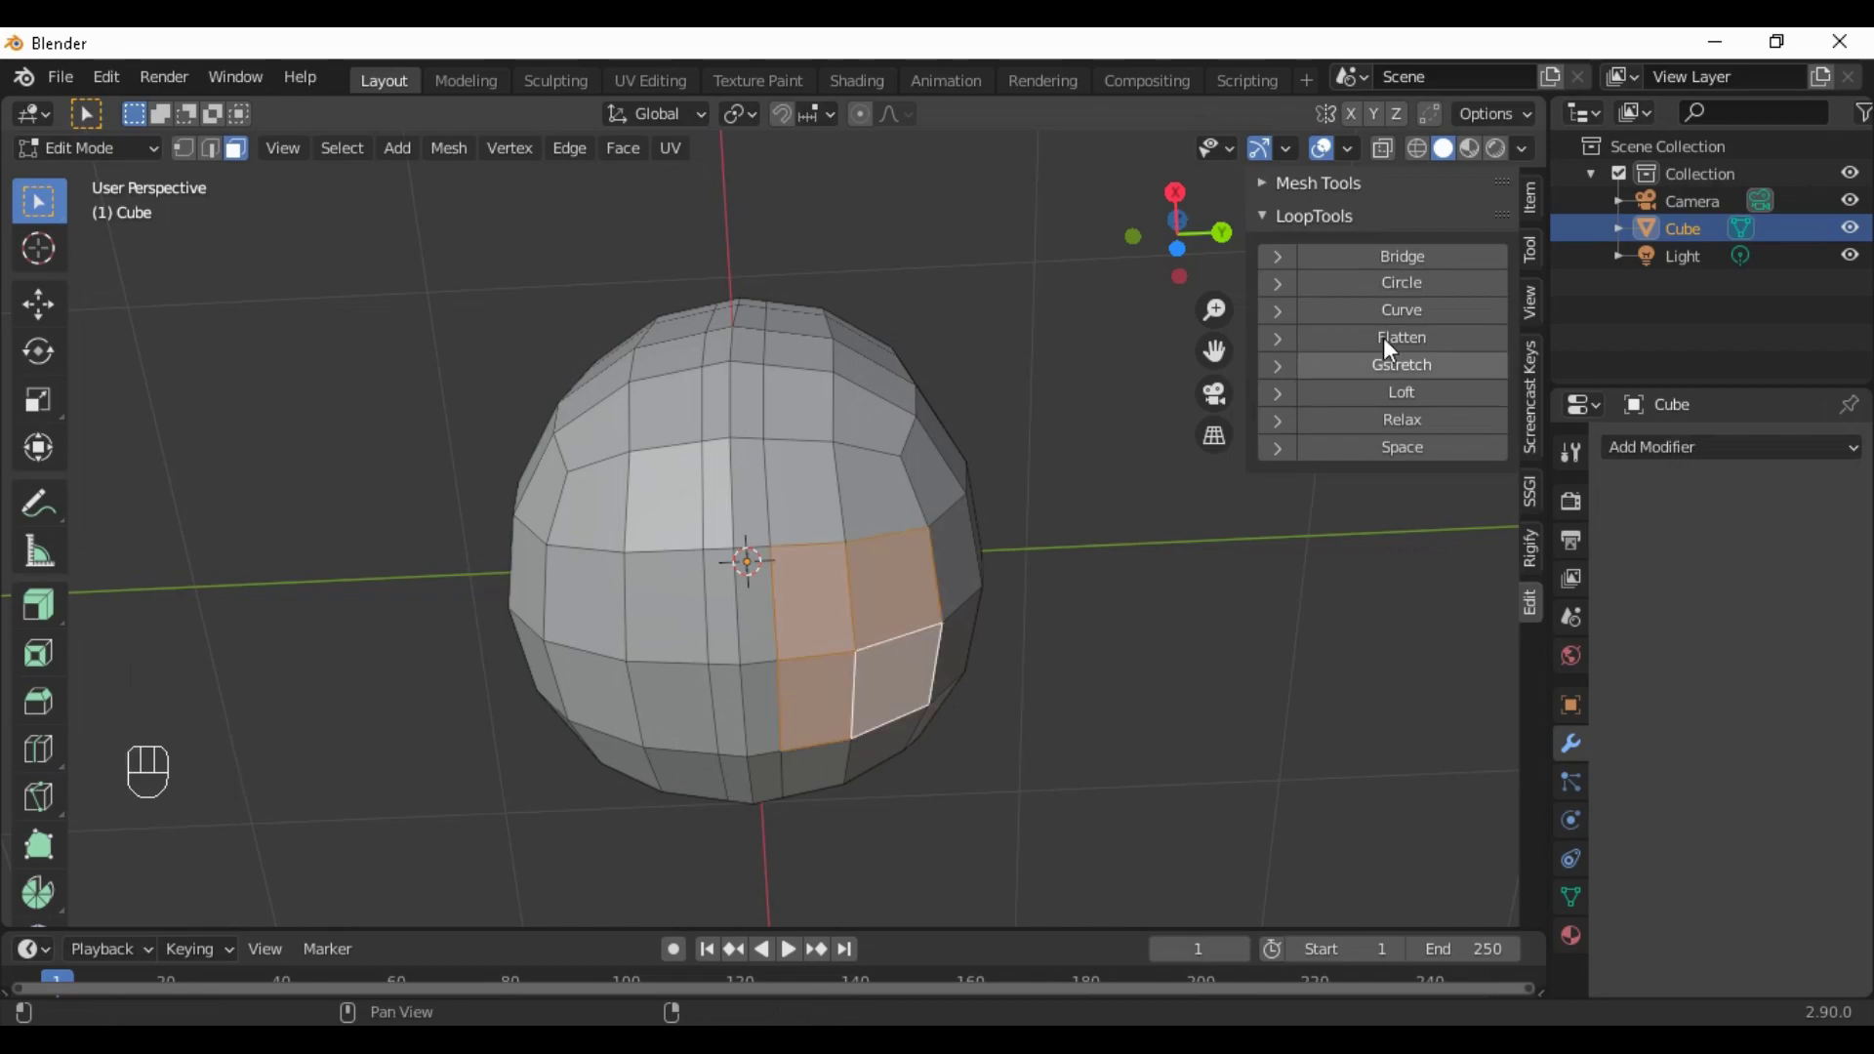
{"action": "left_click", "coordinate": [1401, 283]}
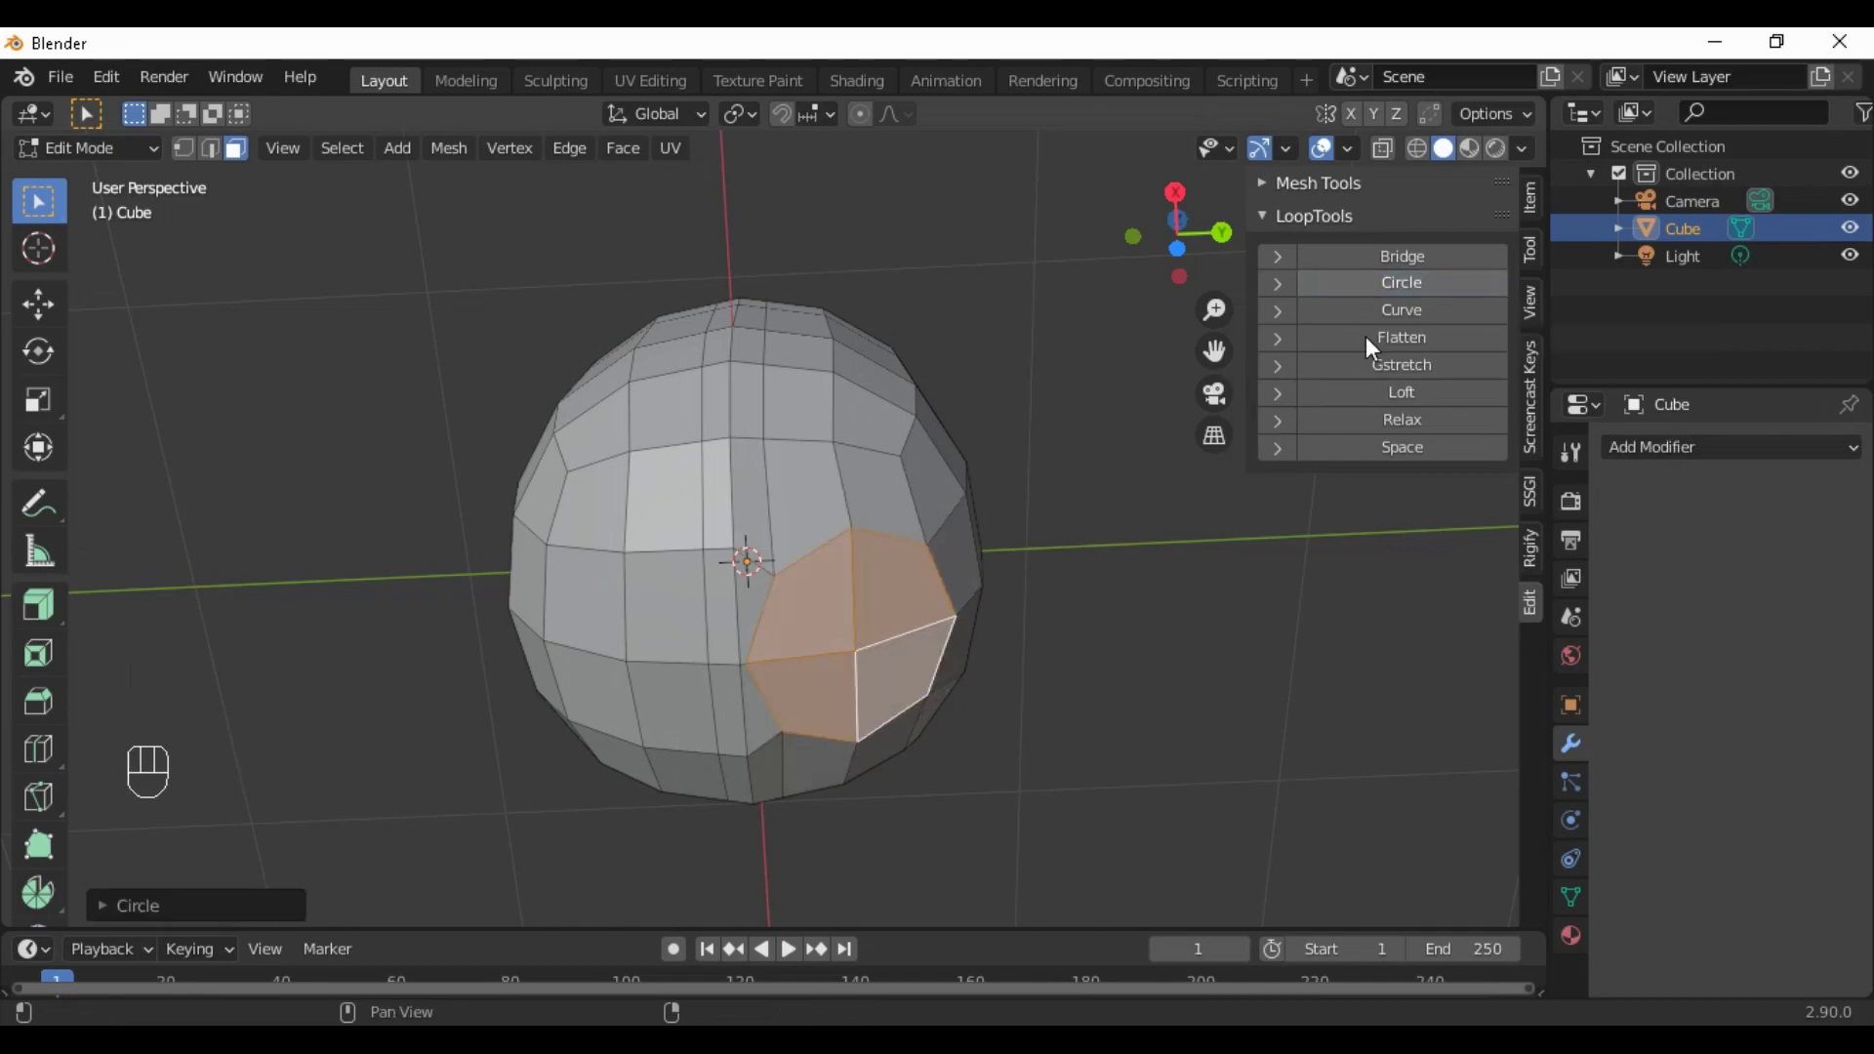
Select the matching four faces on the -Y side of the underside and round them with LoopTools Circle
{"action": "left_click", "coordinate": [675, 613]}
{"action": "left_click", "coordinate": [670, 686], "text": "shift"}
{"action": "left_click", "coordinate": [617, 698], "text": "shift"}
{"action": "left_click", "coordinate": [611, 605], "text": "shift"}
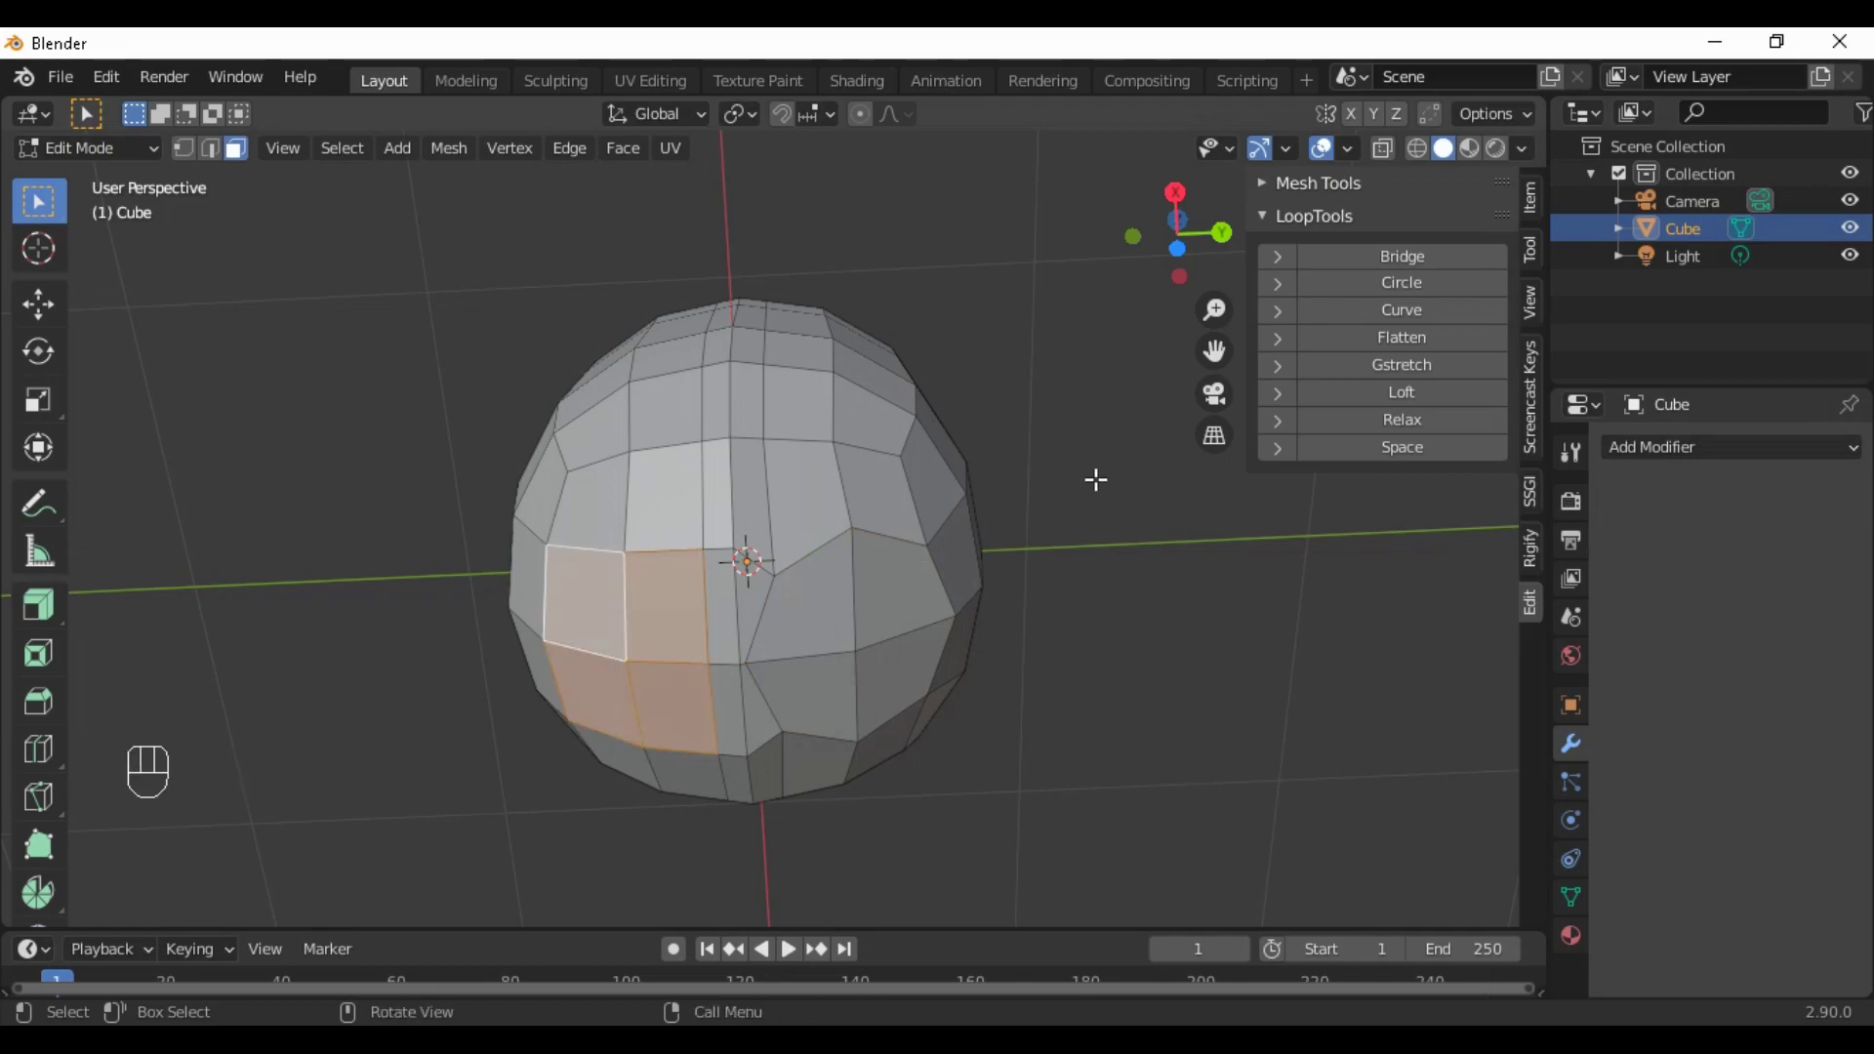
{"action": "left_click", "coordinate": [1386, 283]}
Extrude the -Y circular faces downward into a leg and move its end inward beneath the body in the right view
{"action": "middle_click_drag", "start_coordinate": [1075, 741], "coordinate": [834, 854]}
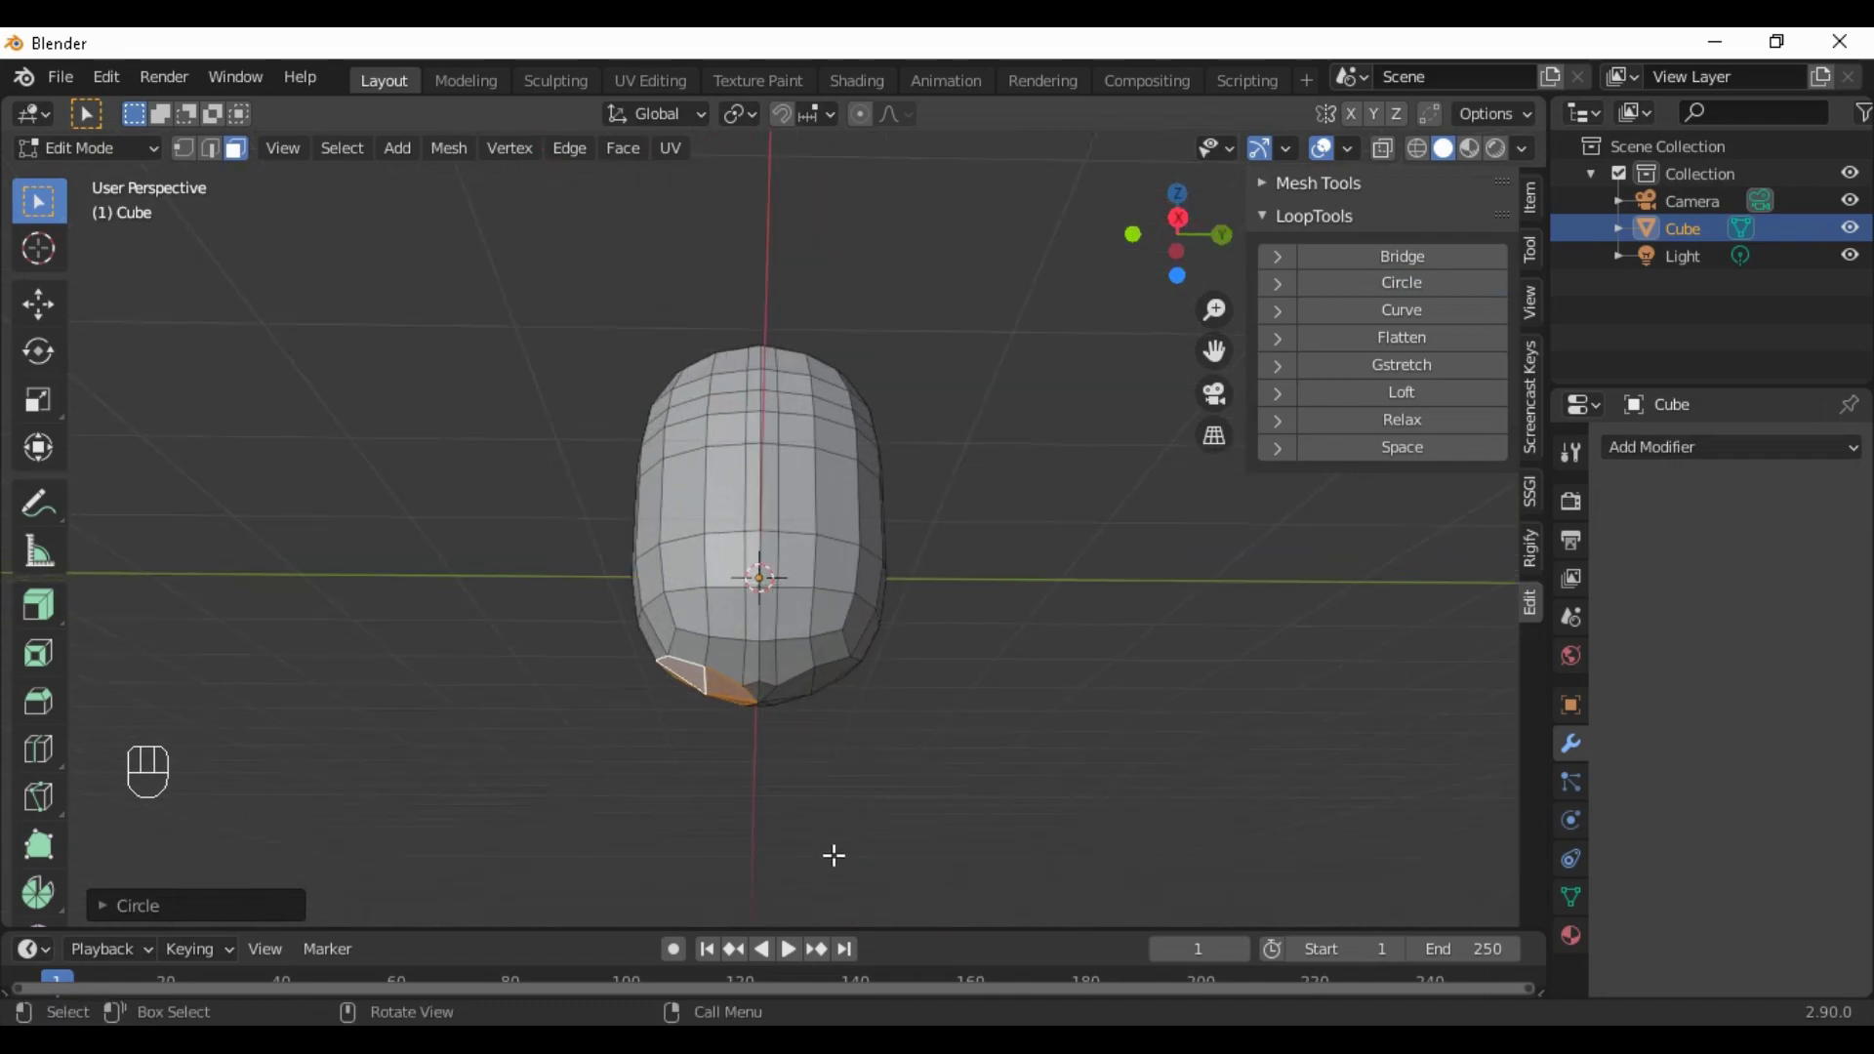
{"action": "key", "text": "e"}
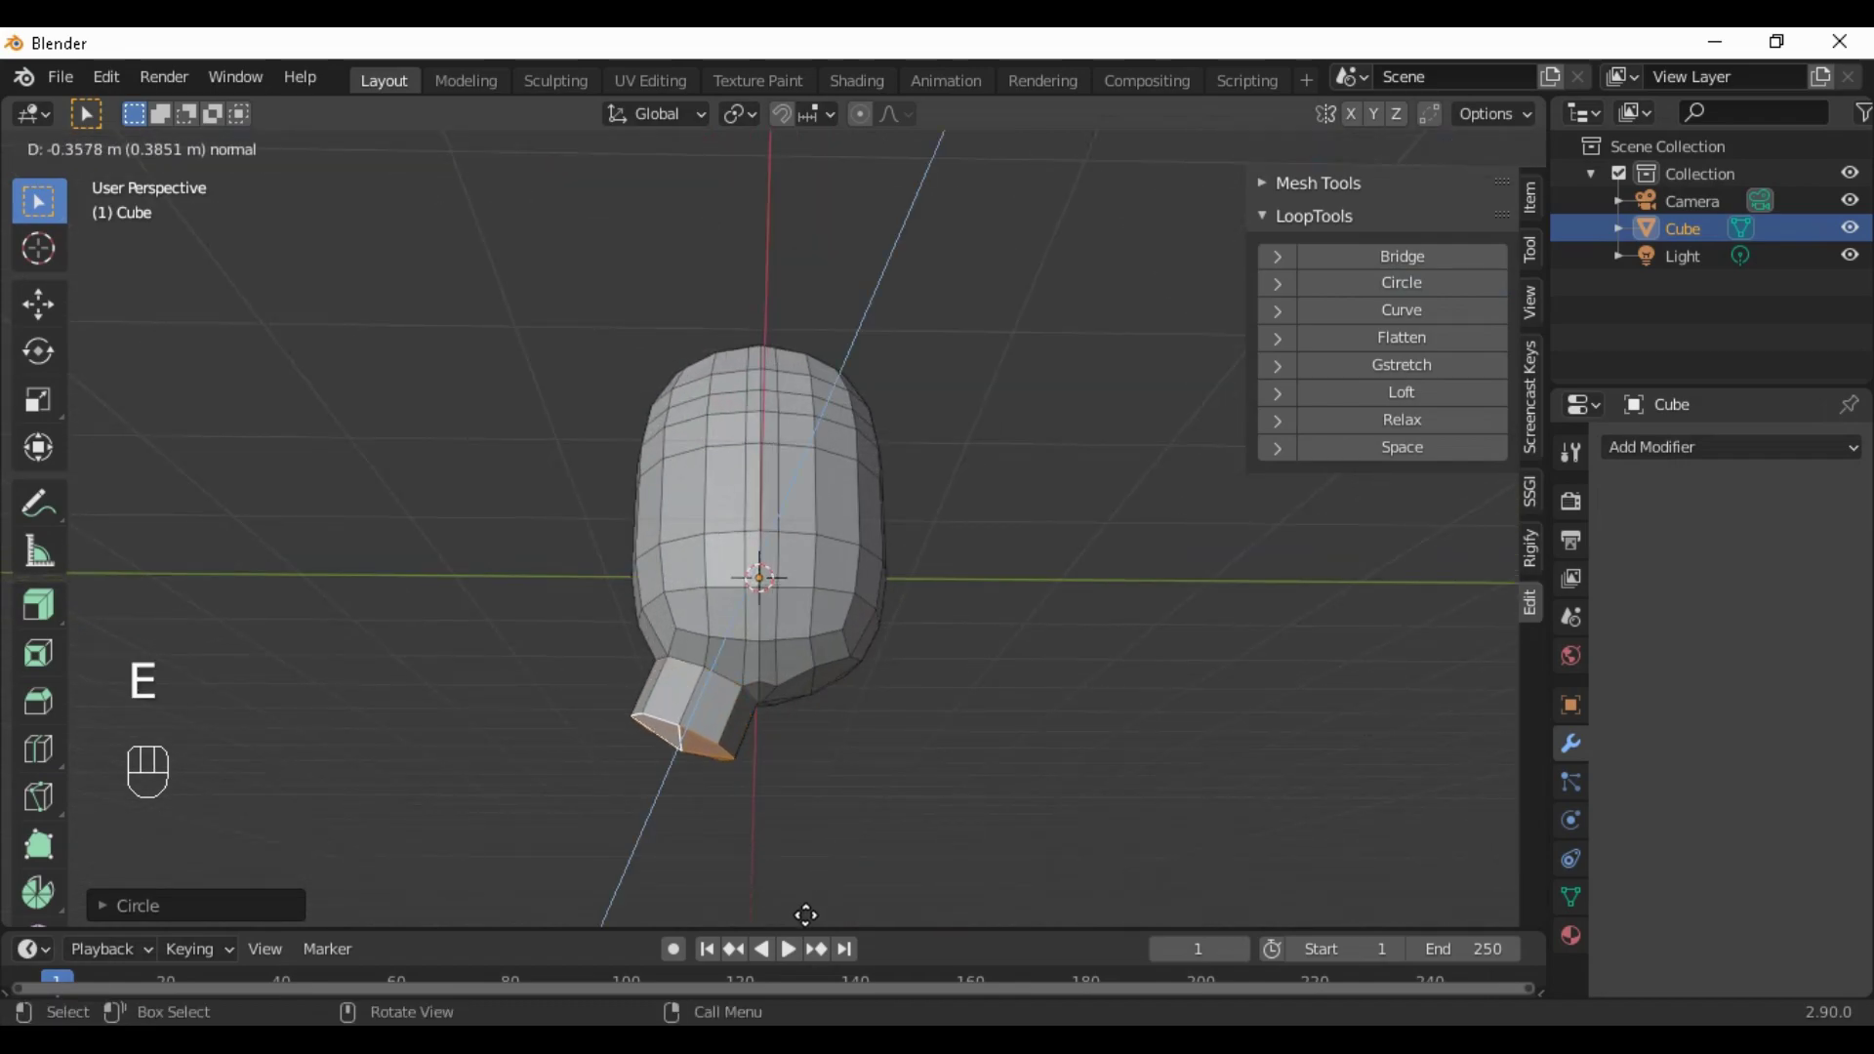
{"action": "left_click", "coordinate": [796, 151]}
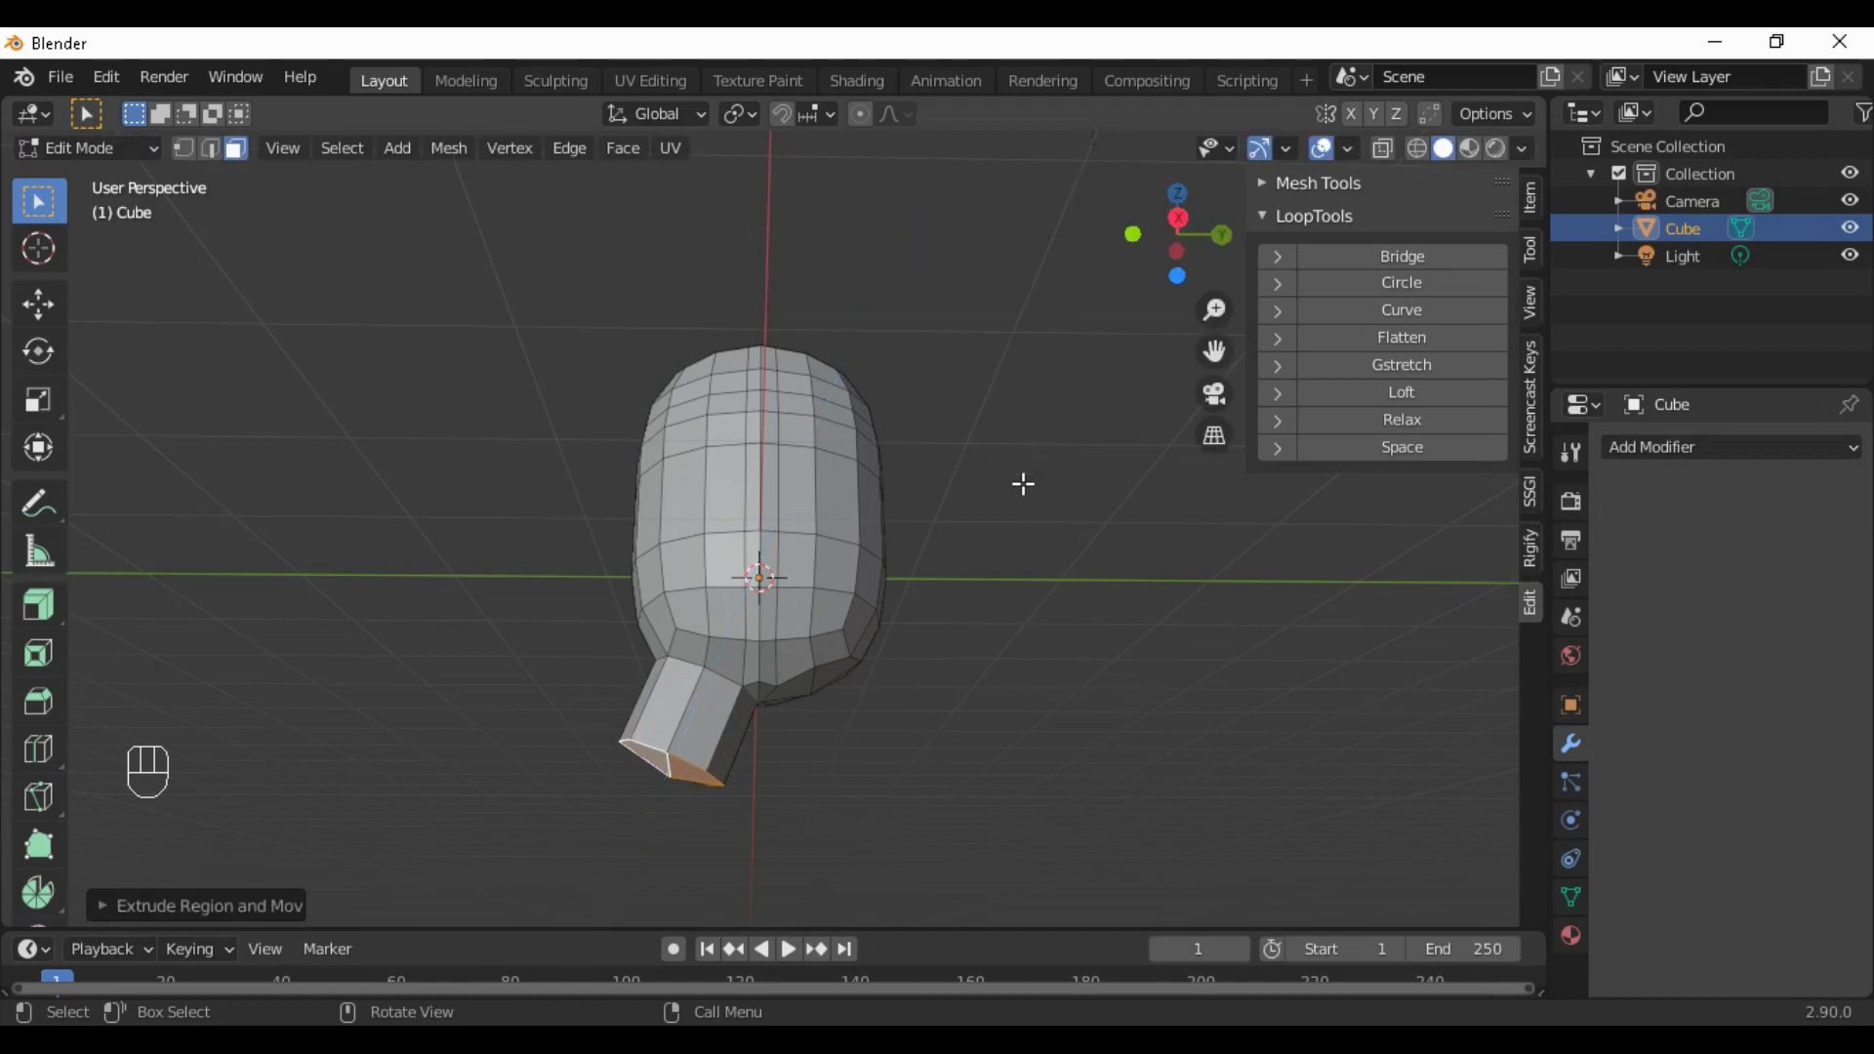
{"action": "key", "text": "KP_3"}
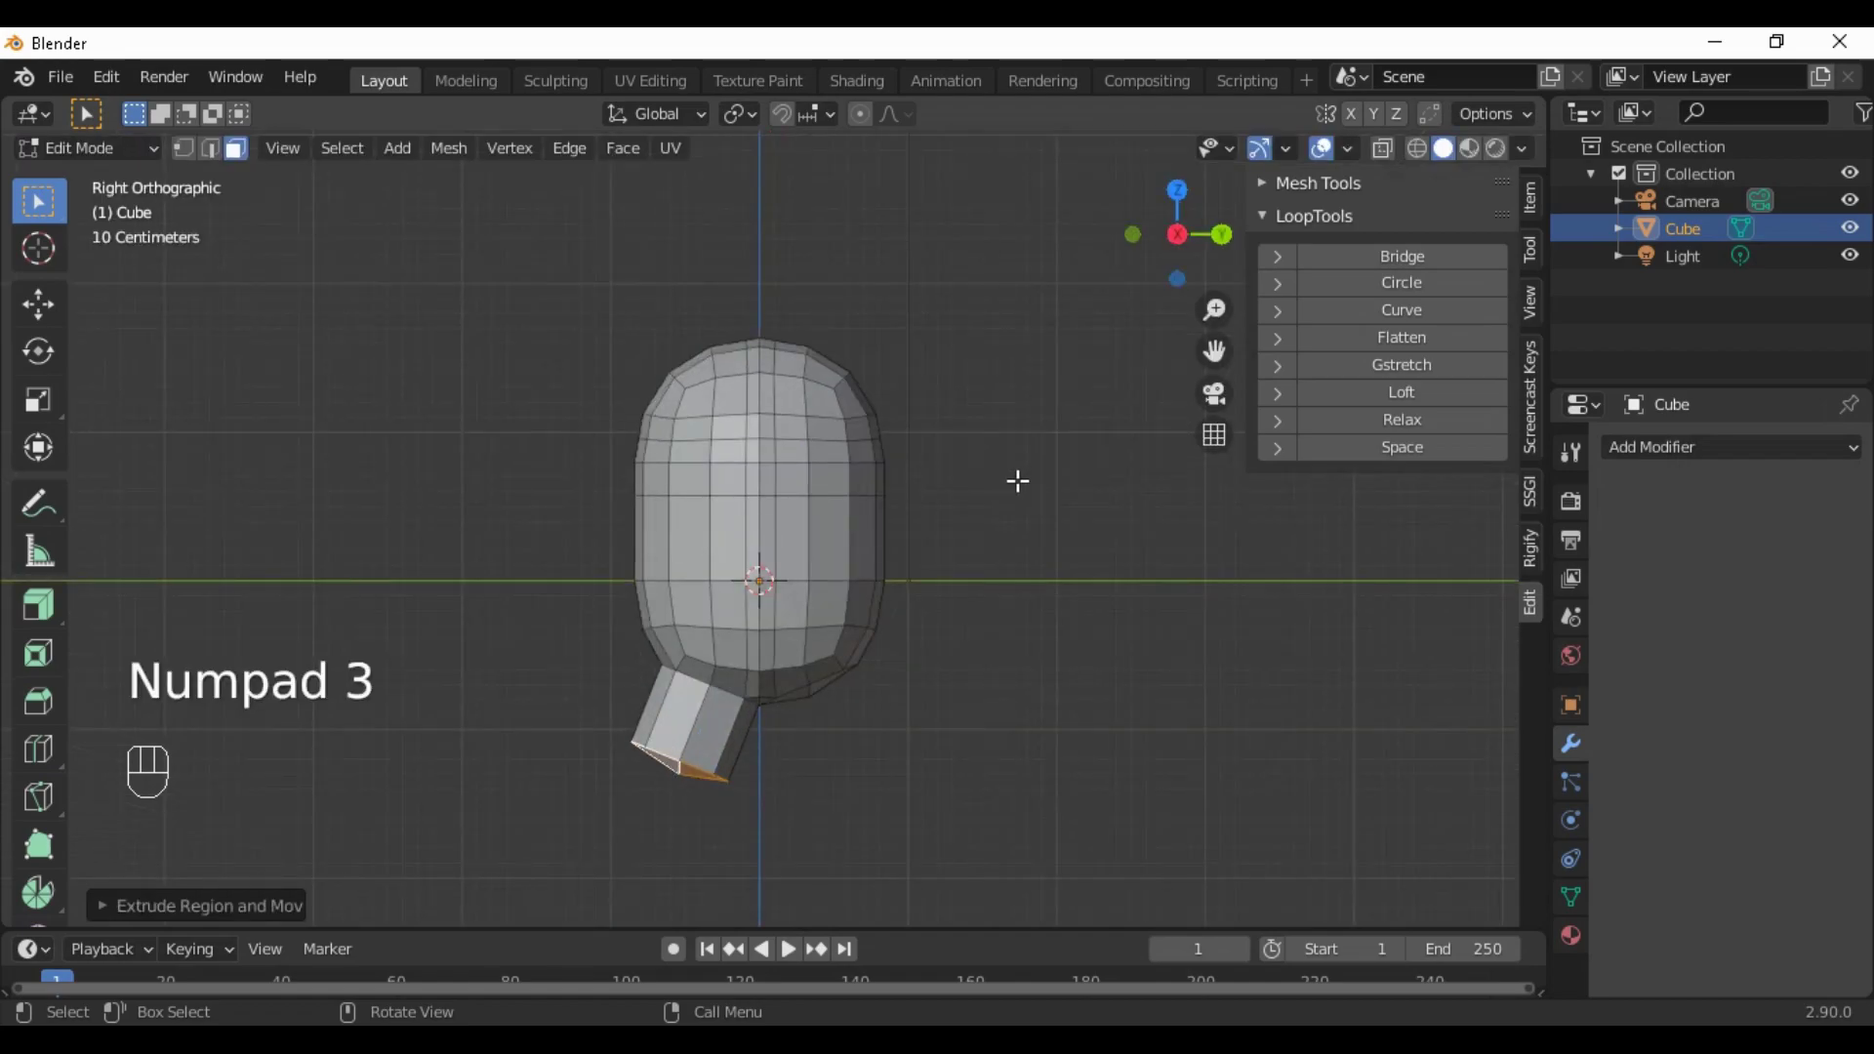
{"action": "key", "text": "g"}
{"action": "left_click", "coordinate": [1109, 641]}
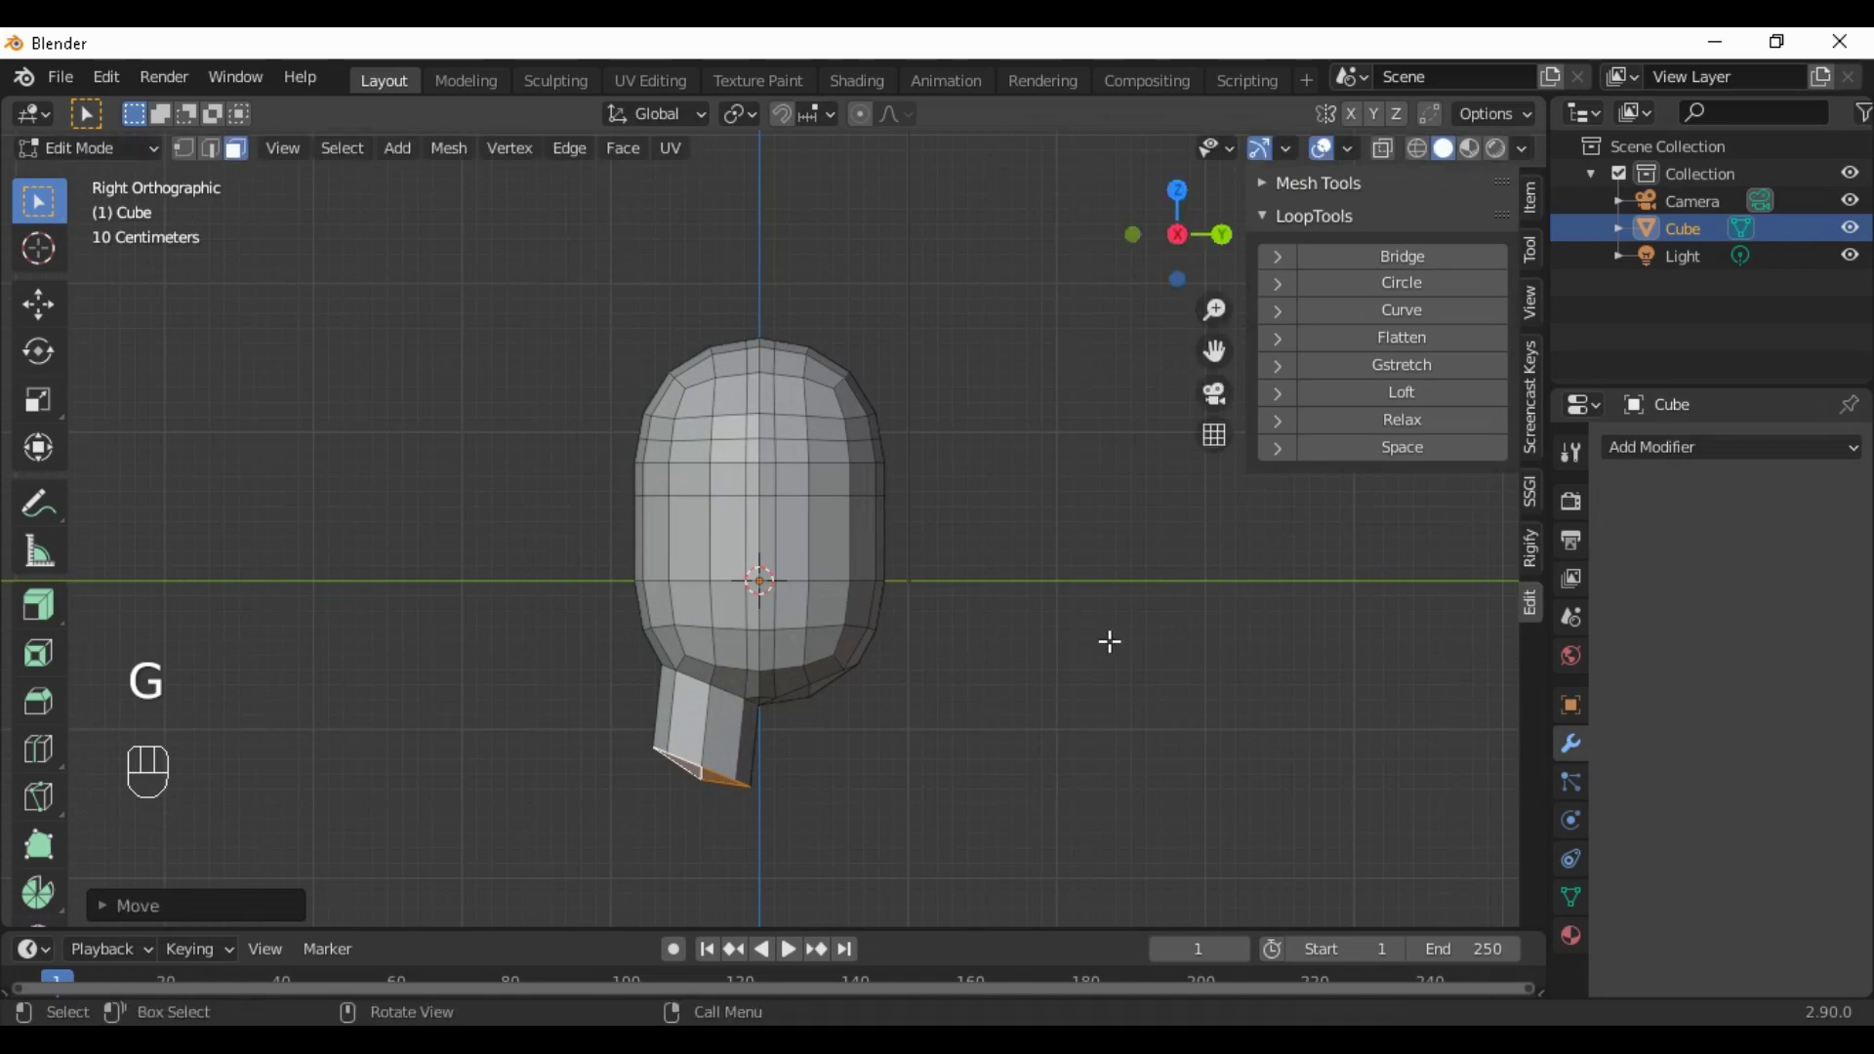
Rotate the leg's end faces closer to level and scale them down to about 0.8
{"action": "key", "text": "r"}
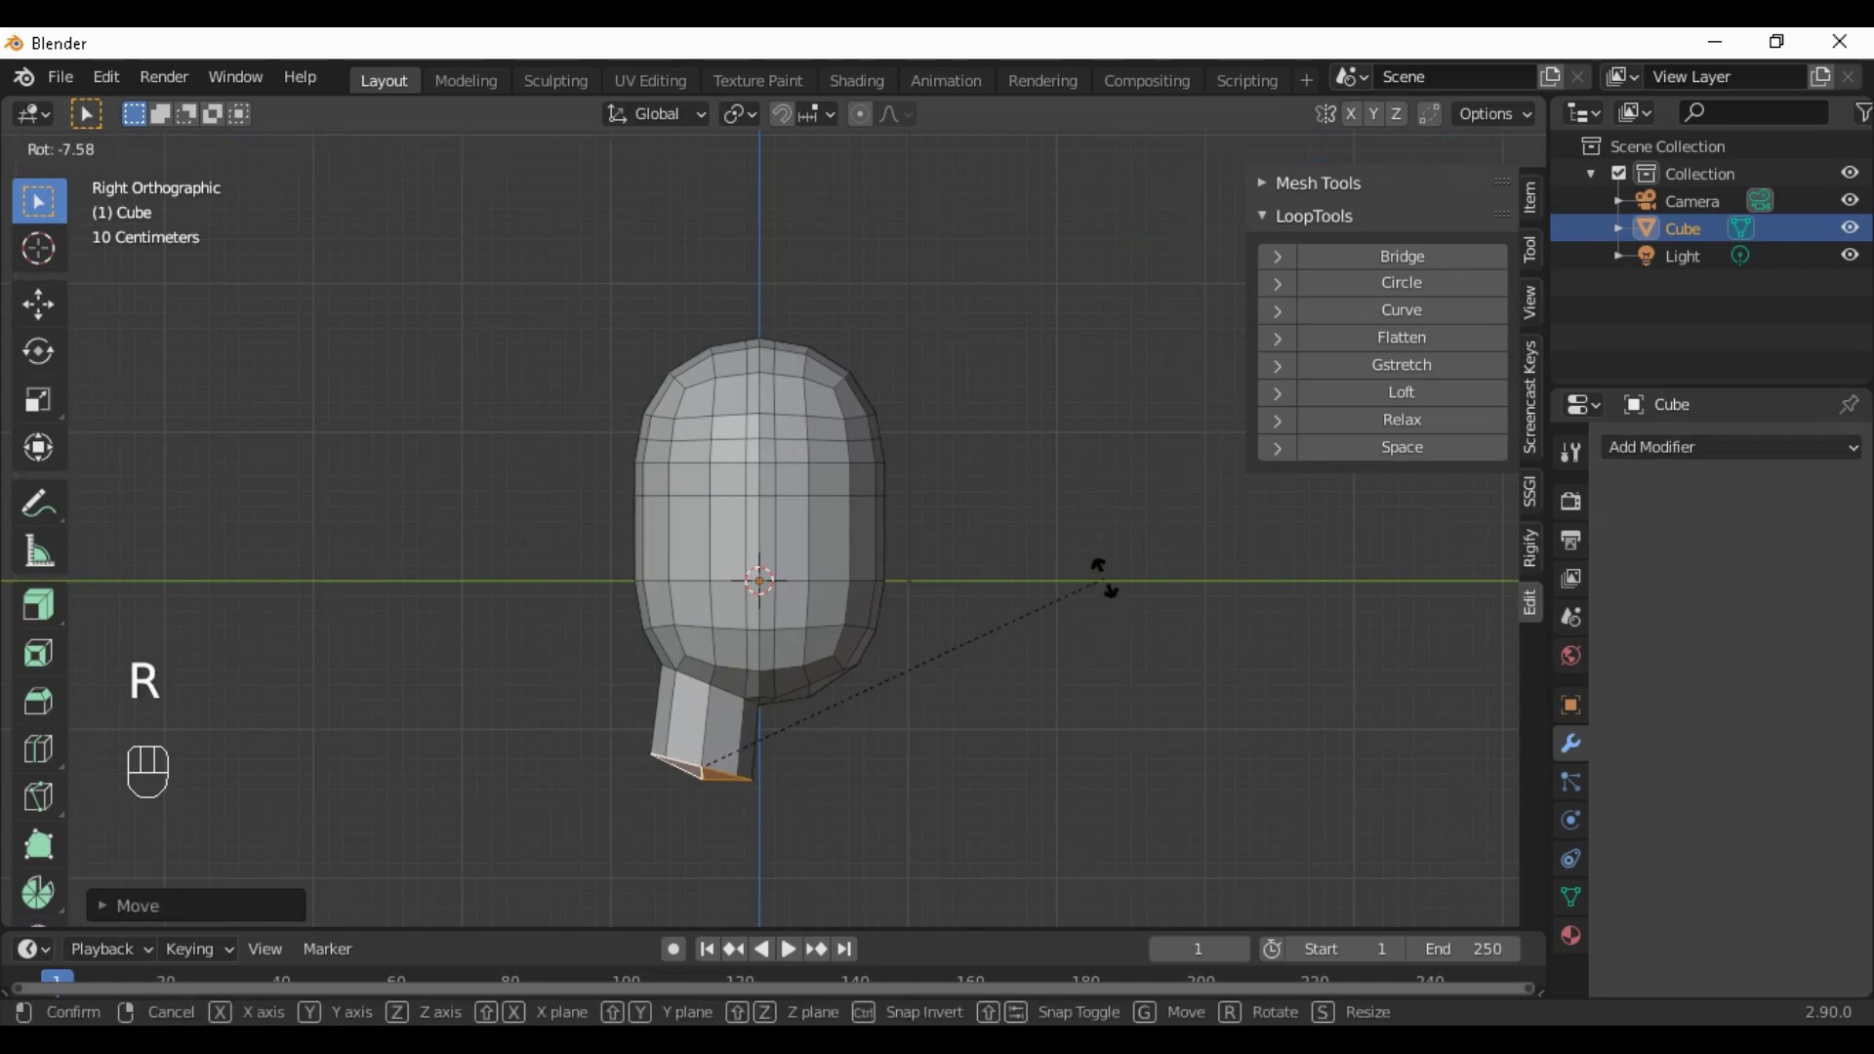
{"action": "left_click", "coordinate": [1089, 535]}
{"action": "key", "text": "s"}
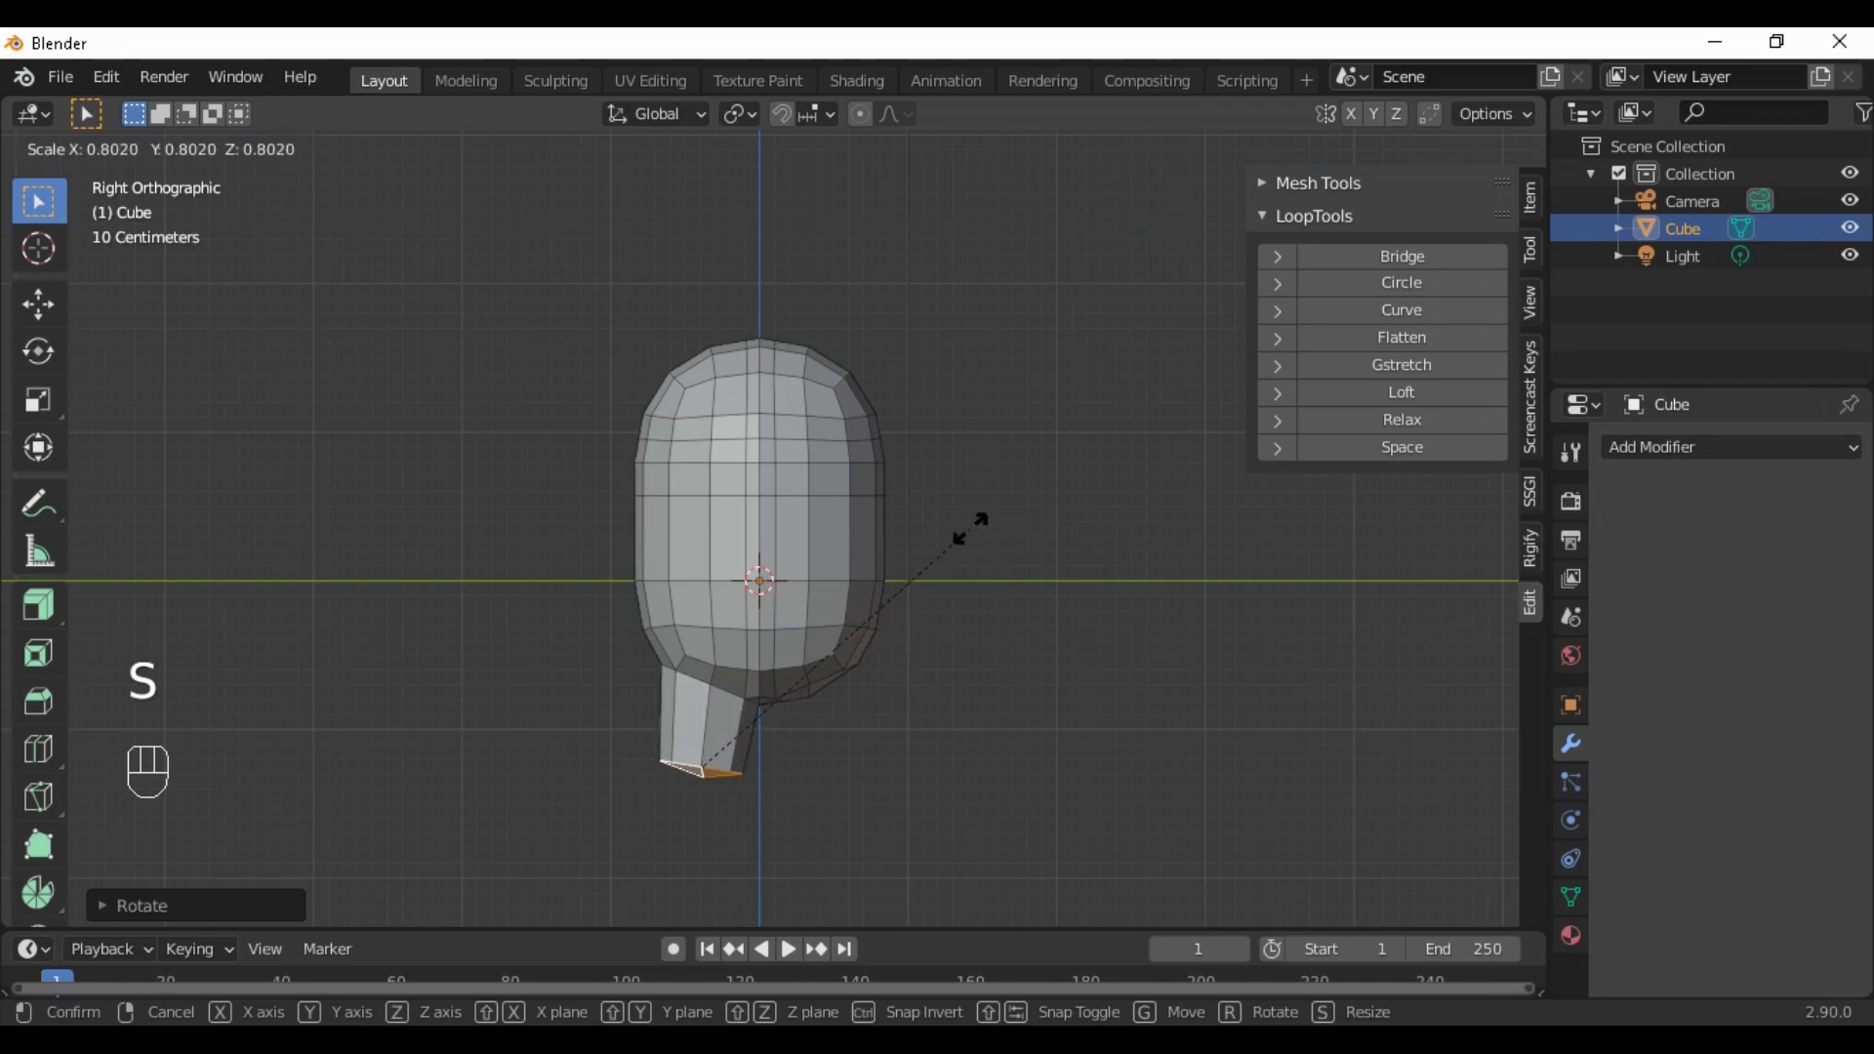
{"action": "left_click", "coordinate": [966, 536]}
Select the four circular faces on the +Y side of the underside and extrude them downward about 0.4 m into a second leg
{"action": "middle_click_drag", "start_coordinate": [990, 690], "coordinate": [837, 631]}
{"action": "left_click", "coordinate": [859, 662]}
{"action": "left_click", "coordinate": [867, 622], "text": "shift"}
{"action": "left_click", "coordinate": [843, 673], "text": "shift"}
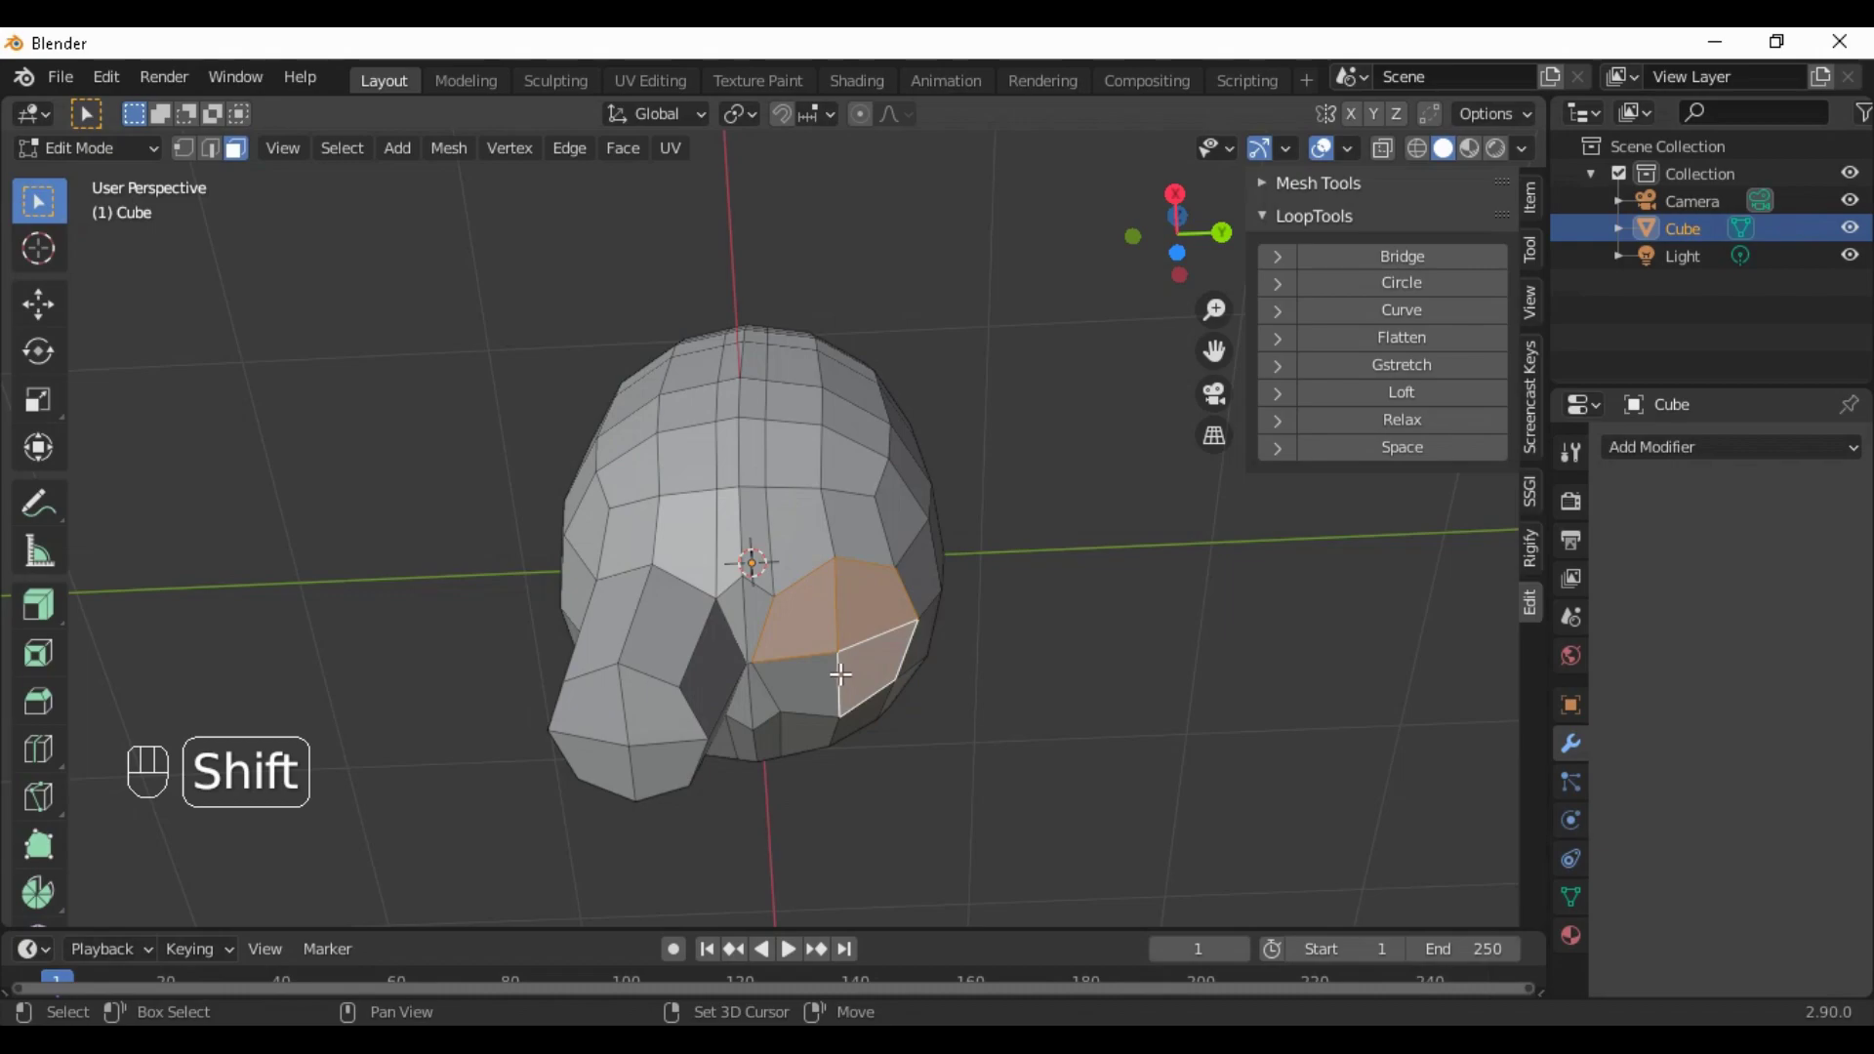
{"action": "left_click", "coordinate": [823, 674], "text": "shift"}
{"action": "scroll", "coordinate": [844, 681], "scroll_direction": "down", "scroll_amount": 3}
{"action": "key", "text": "KP_3"}
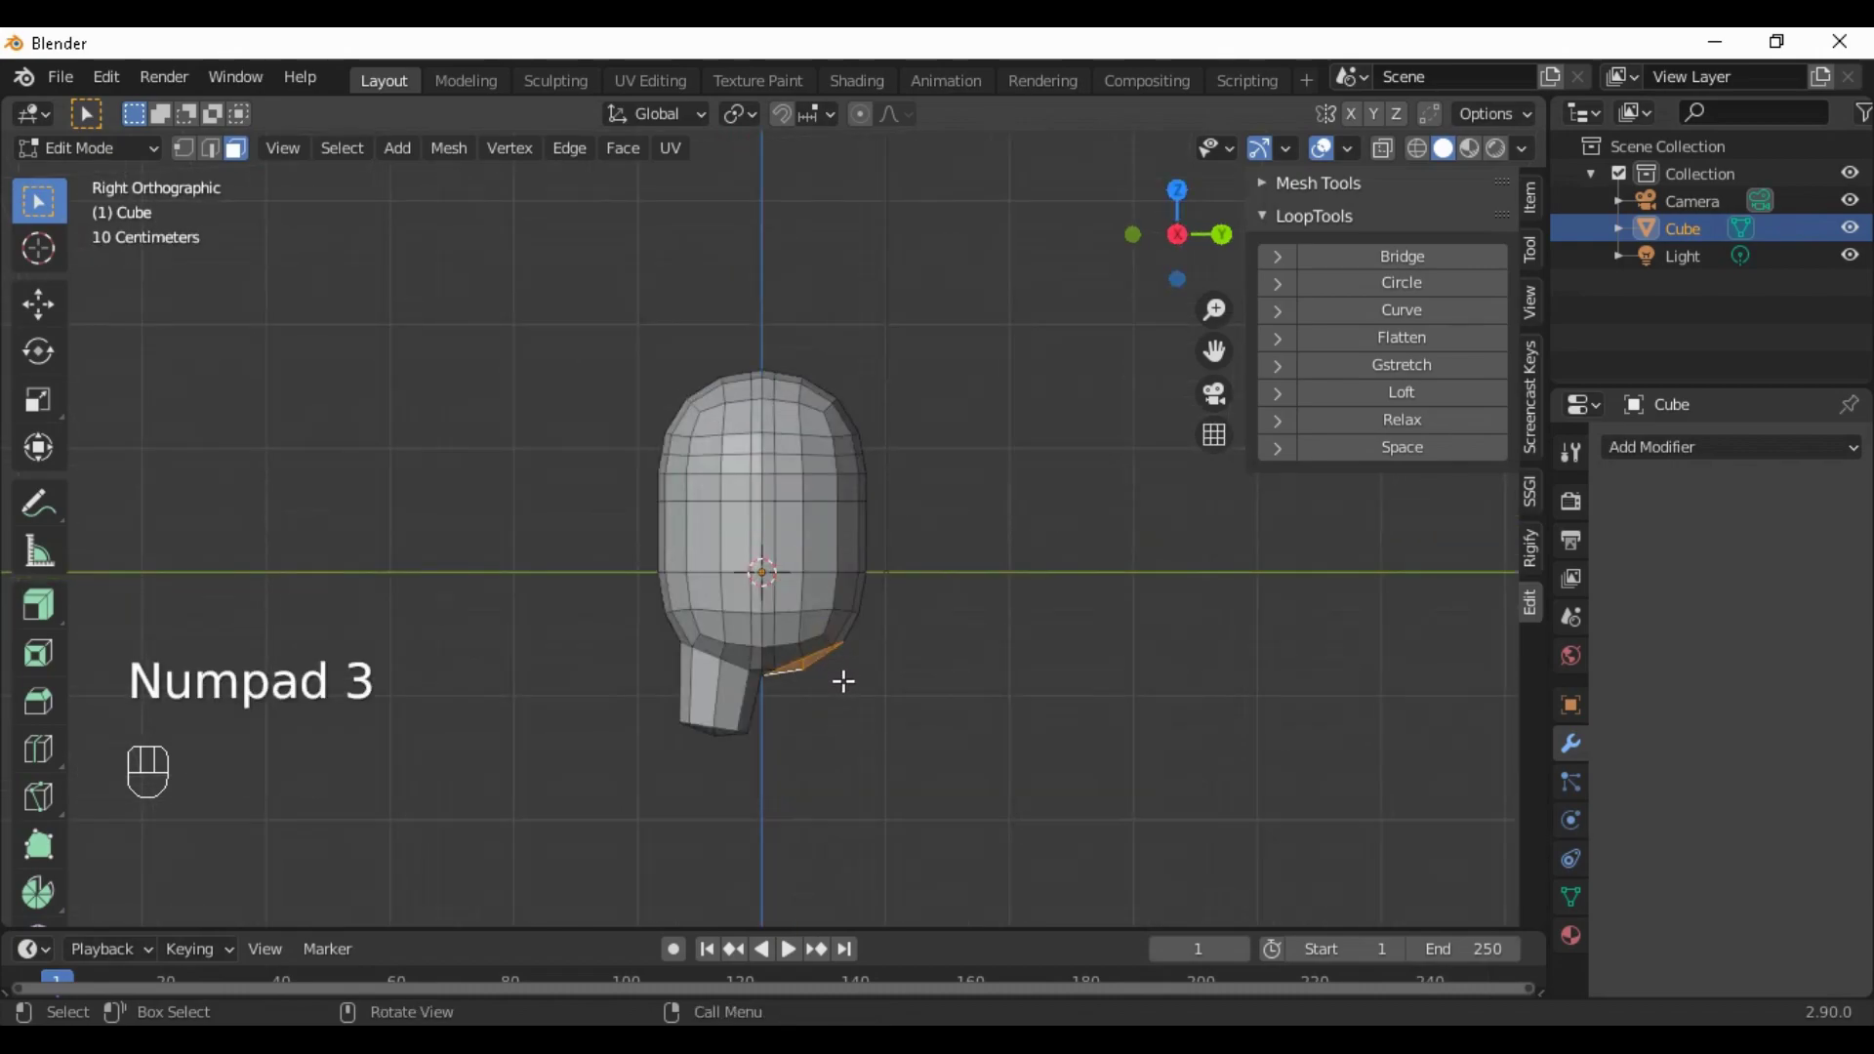
{"action": "key", "text": "e"}
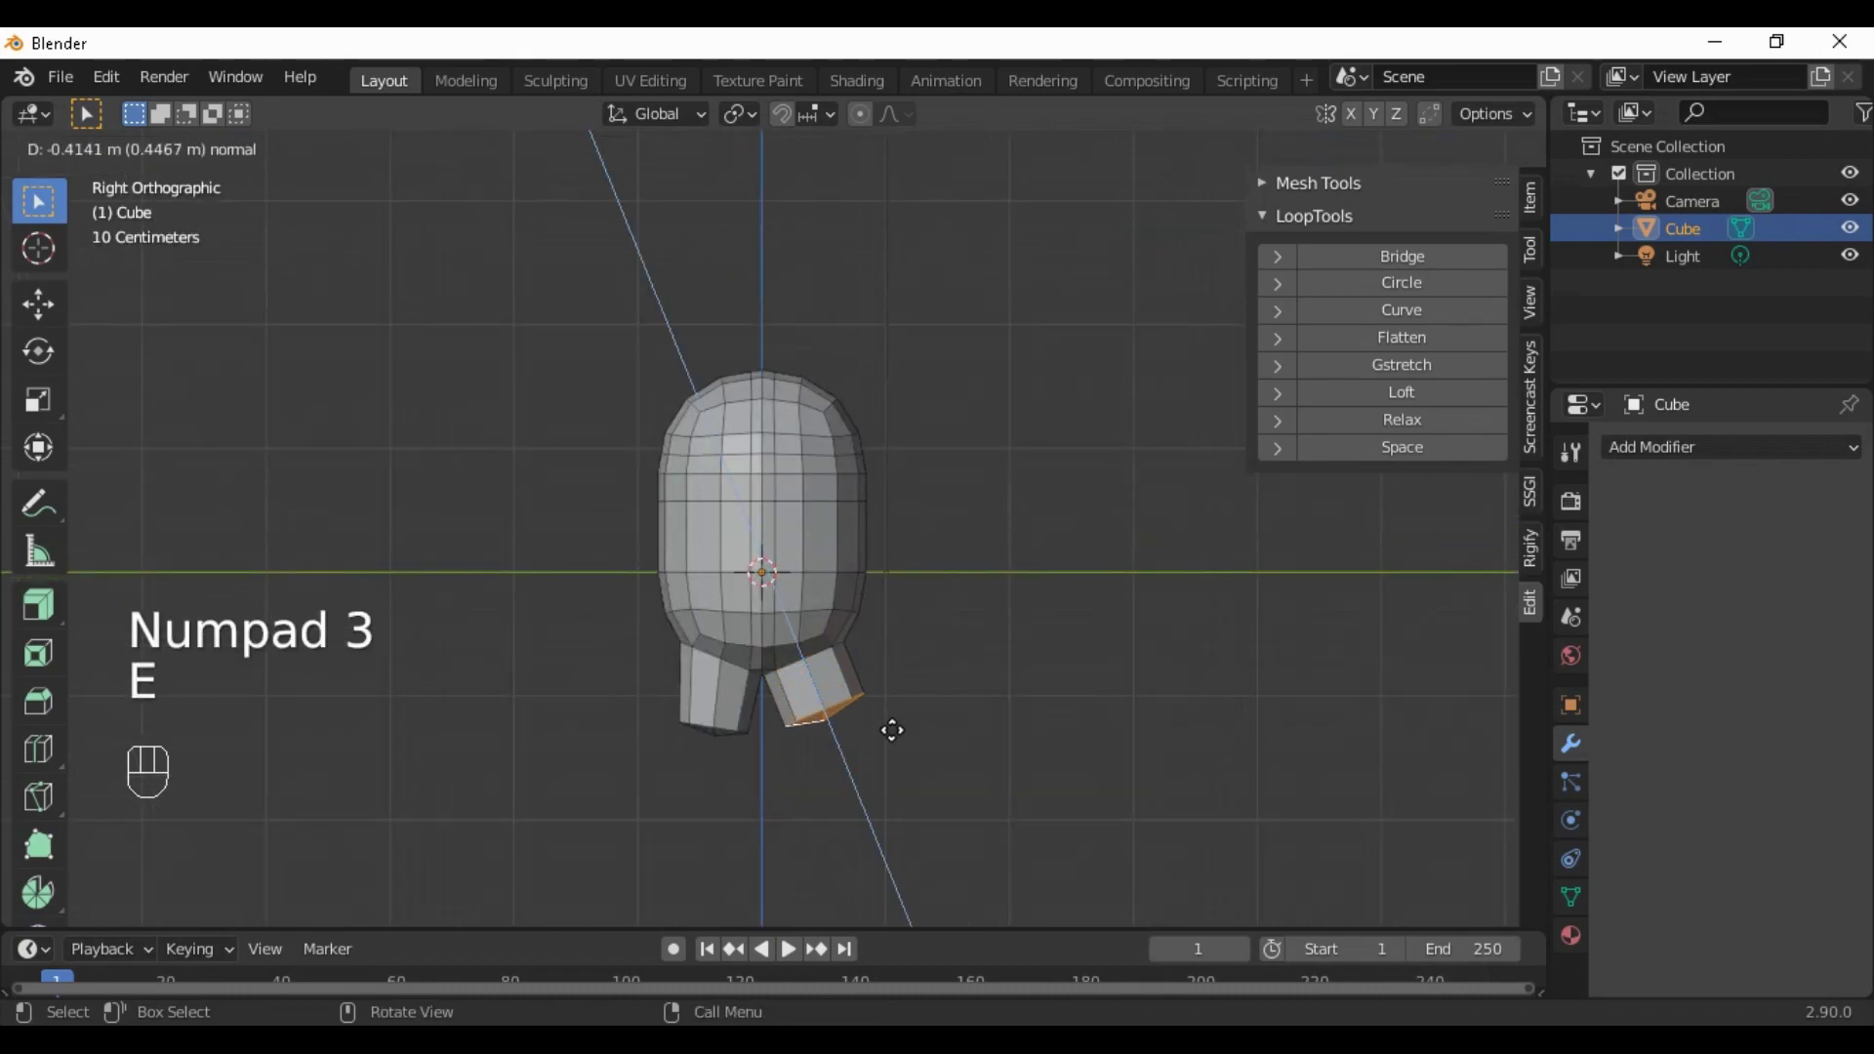
{"action": "left_click", "coordinate": [892, 730]}
Move the +Y leg's end beneath the body in the right view and rotate its end faces closer to level
{"action": "key", "text": "g"}
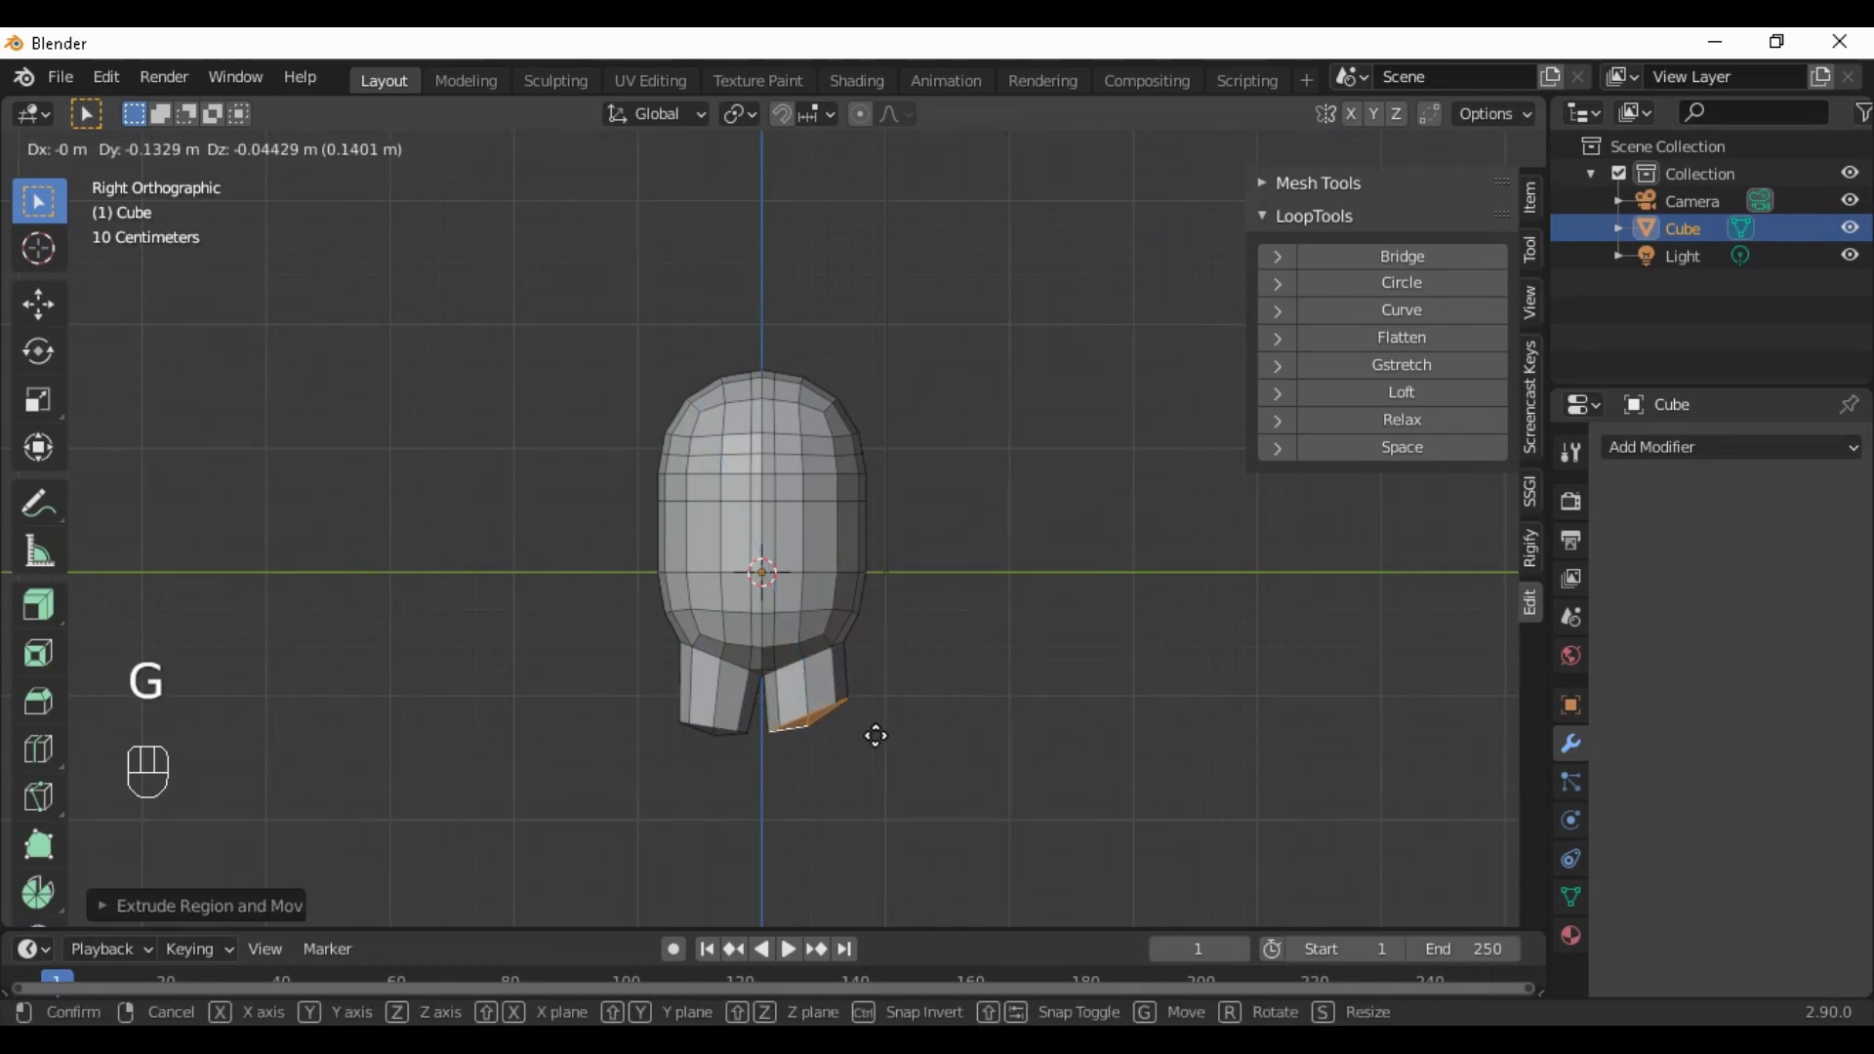
{"action": "left_click", "coordinate": [878, 734]}
{"action": "key", "text": "r"}
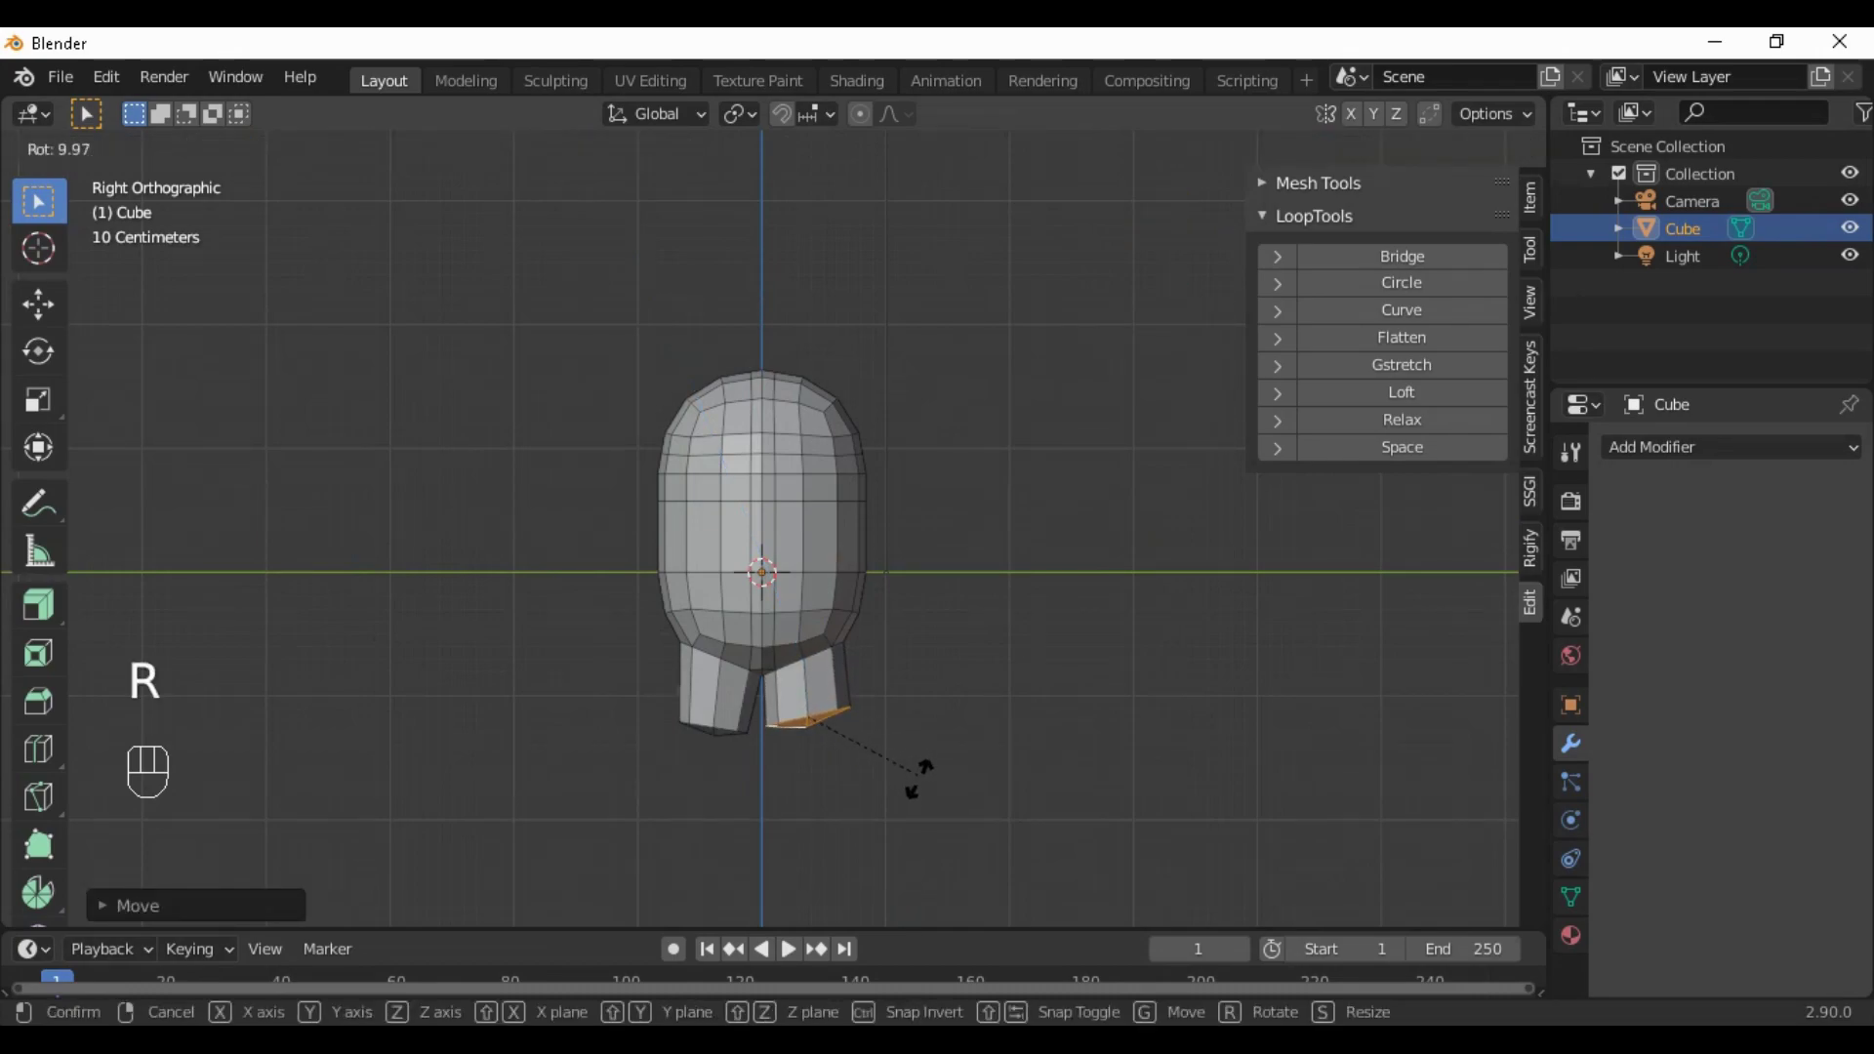
{"action": "left_click", "coordinate": [922, 788]}
{"action": "key", "text": "g"}
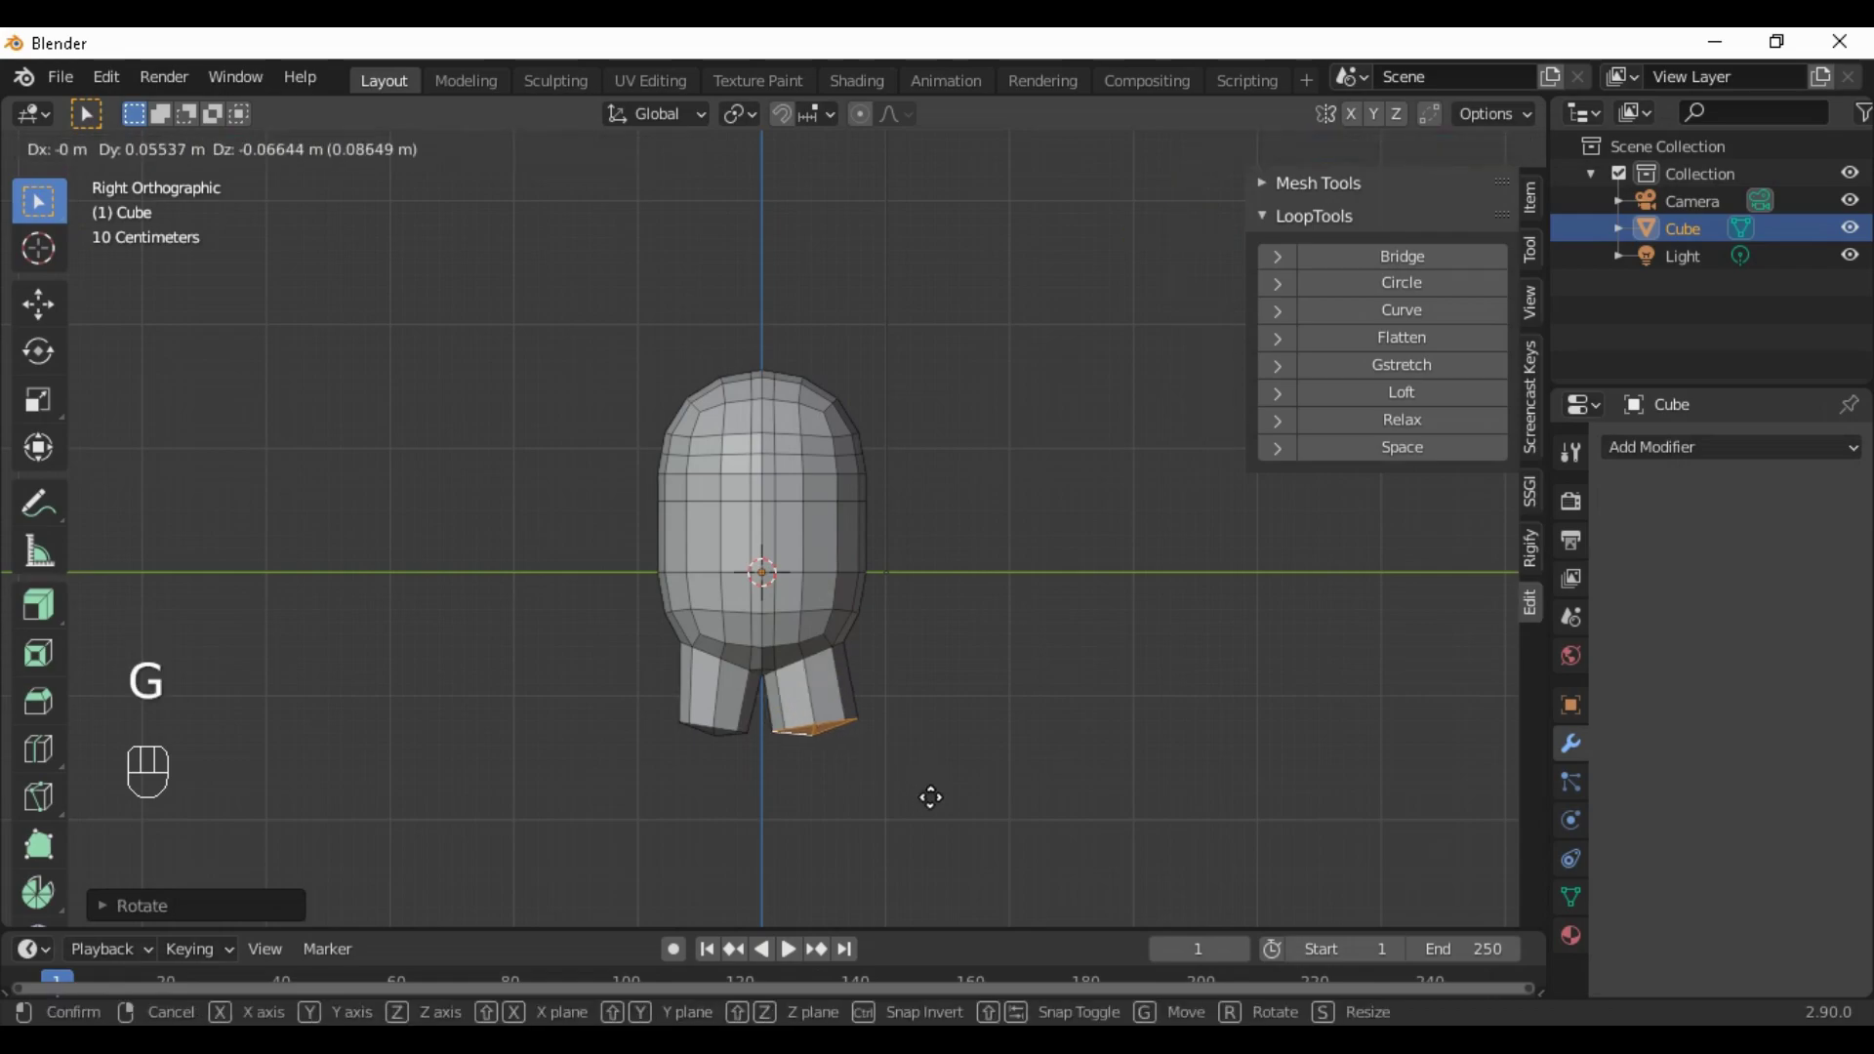
{"action": "left_click", "coordinate": [931, 797]}
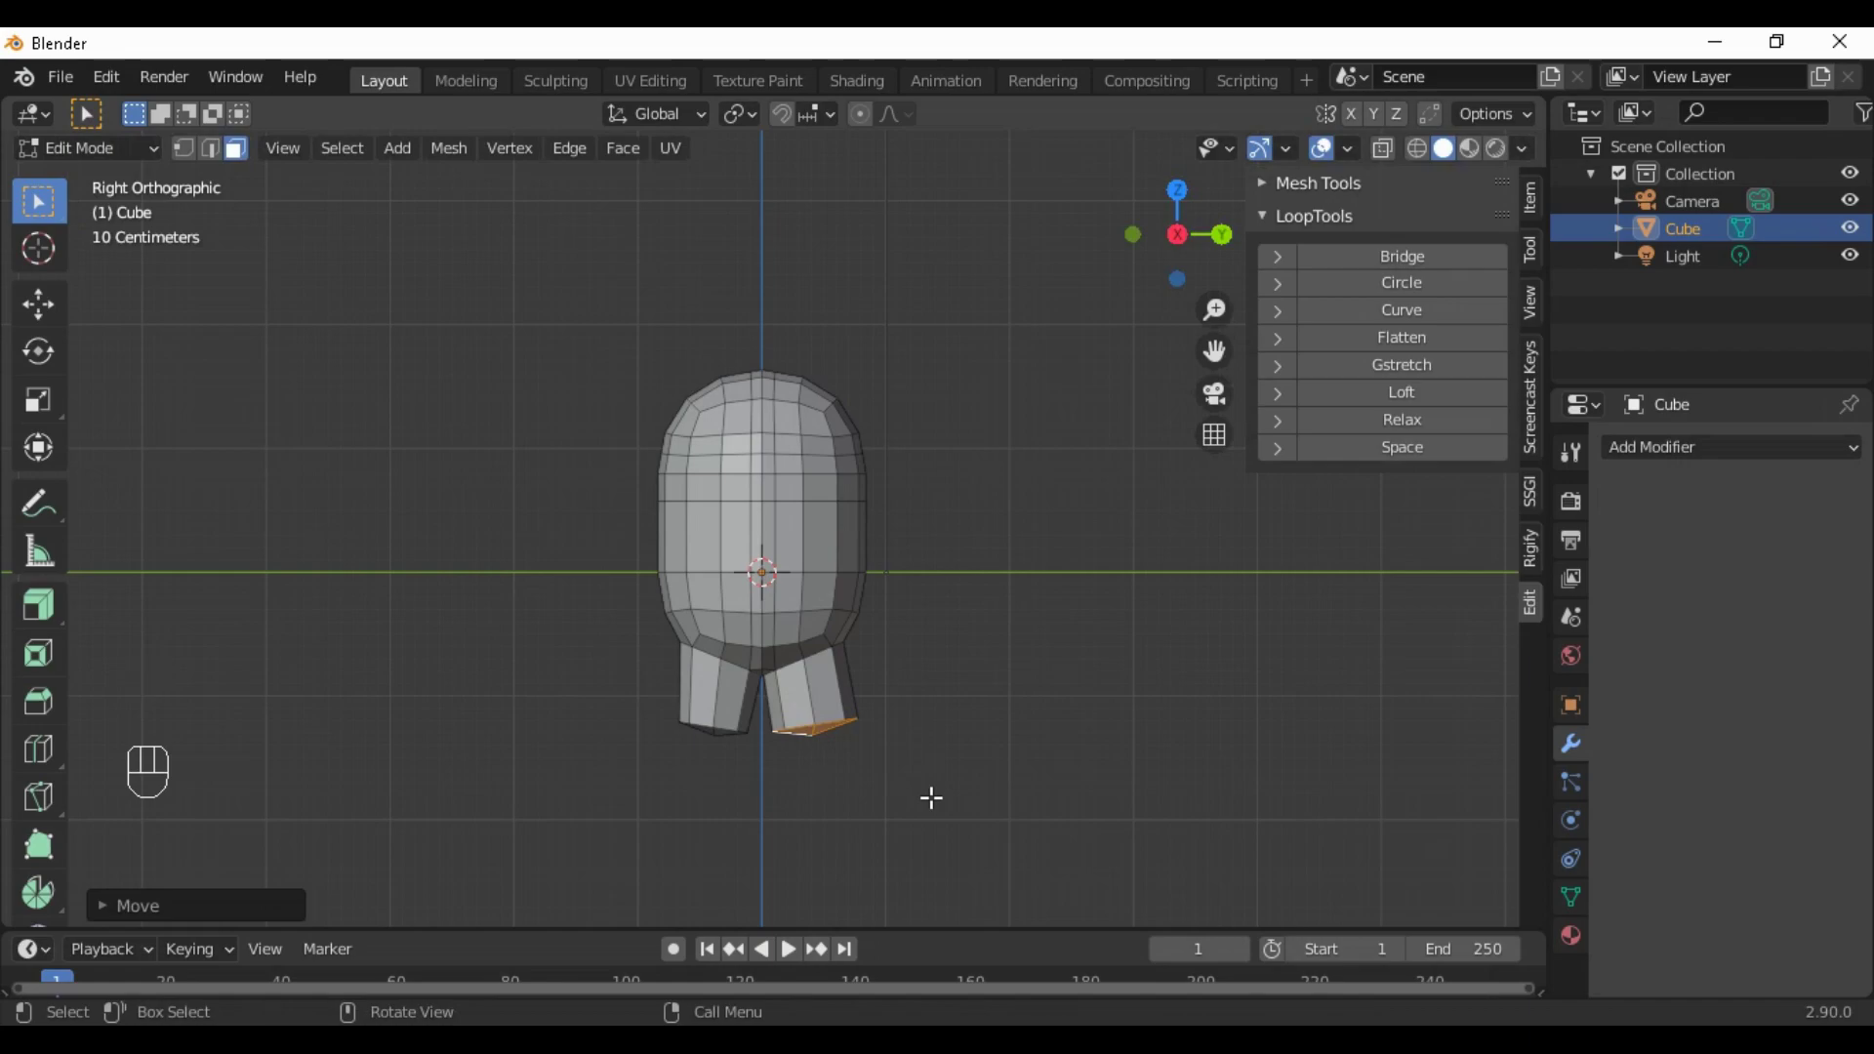
Scale the +Y leg's end faces to about 0.8 and shift them slightly inward to match the other leg
{"action": "key", "text": "s"}
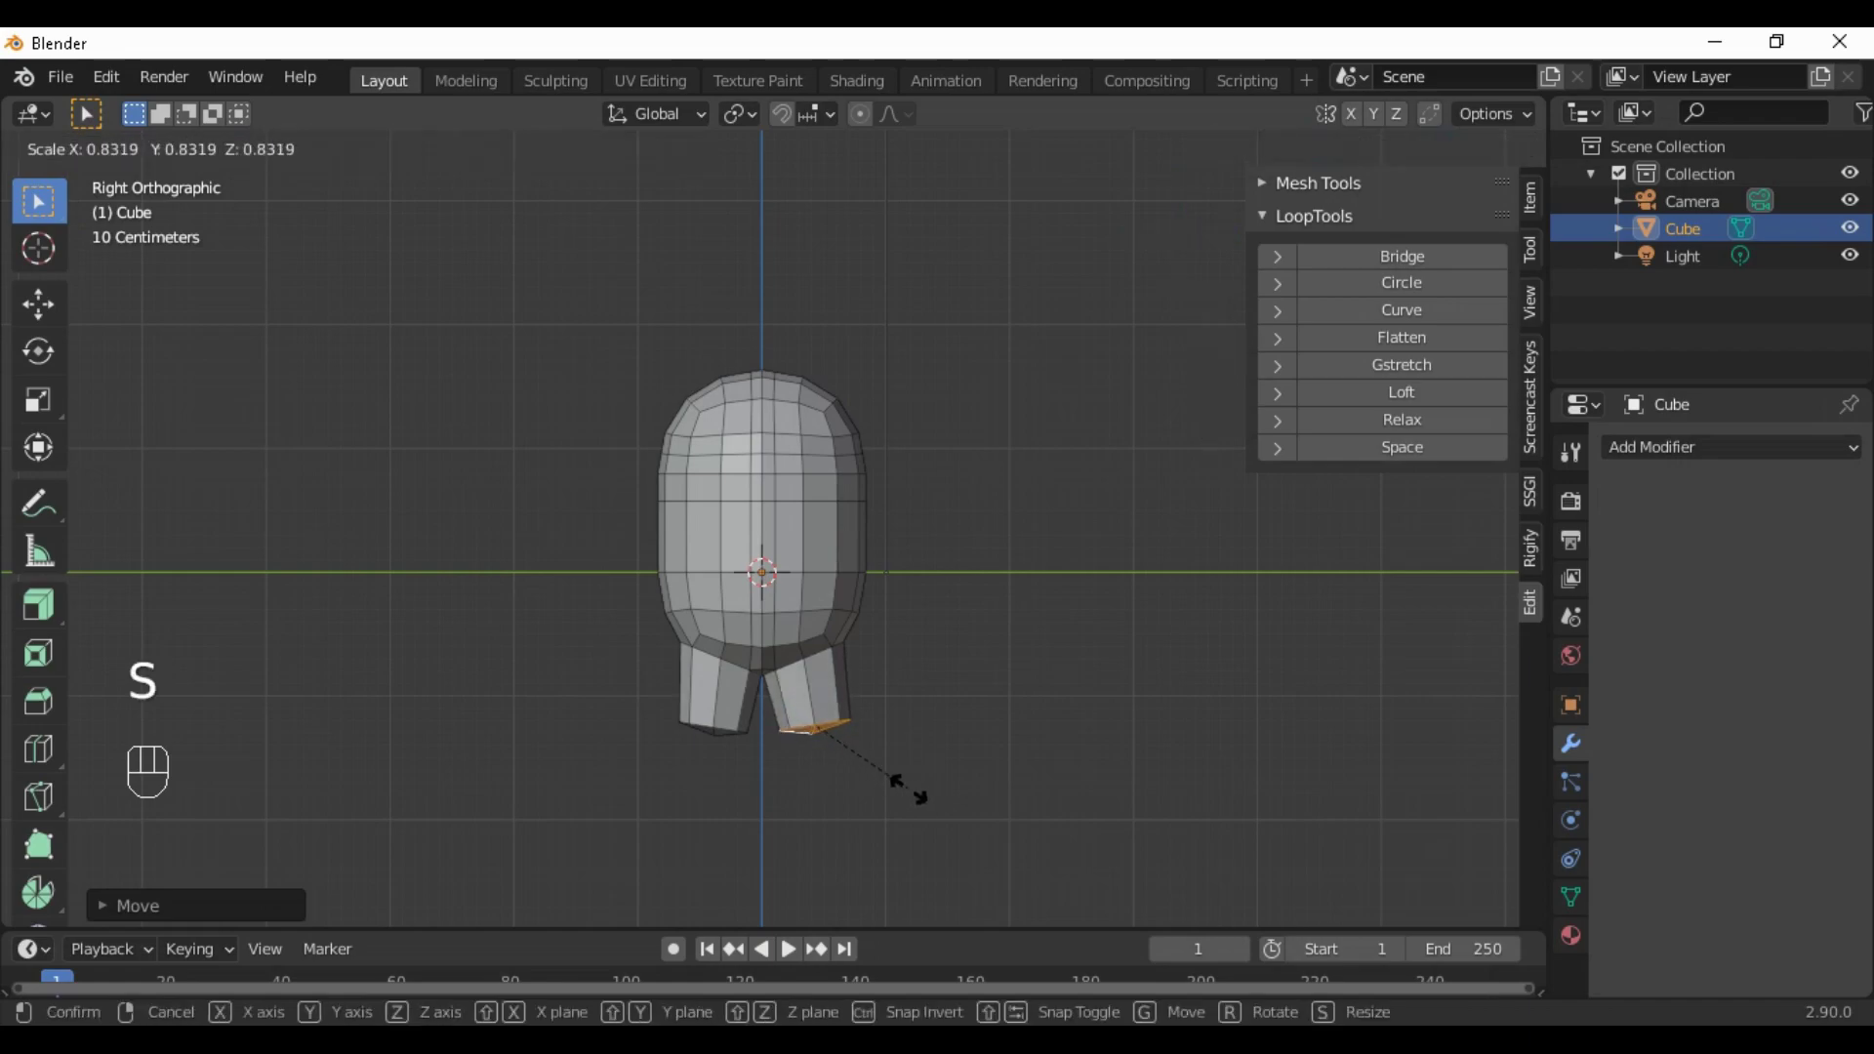
{"action": "left_click", "coordinate": [899, 791]}
{"action": "key", "text": "g"}
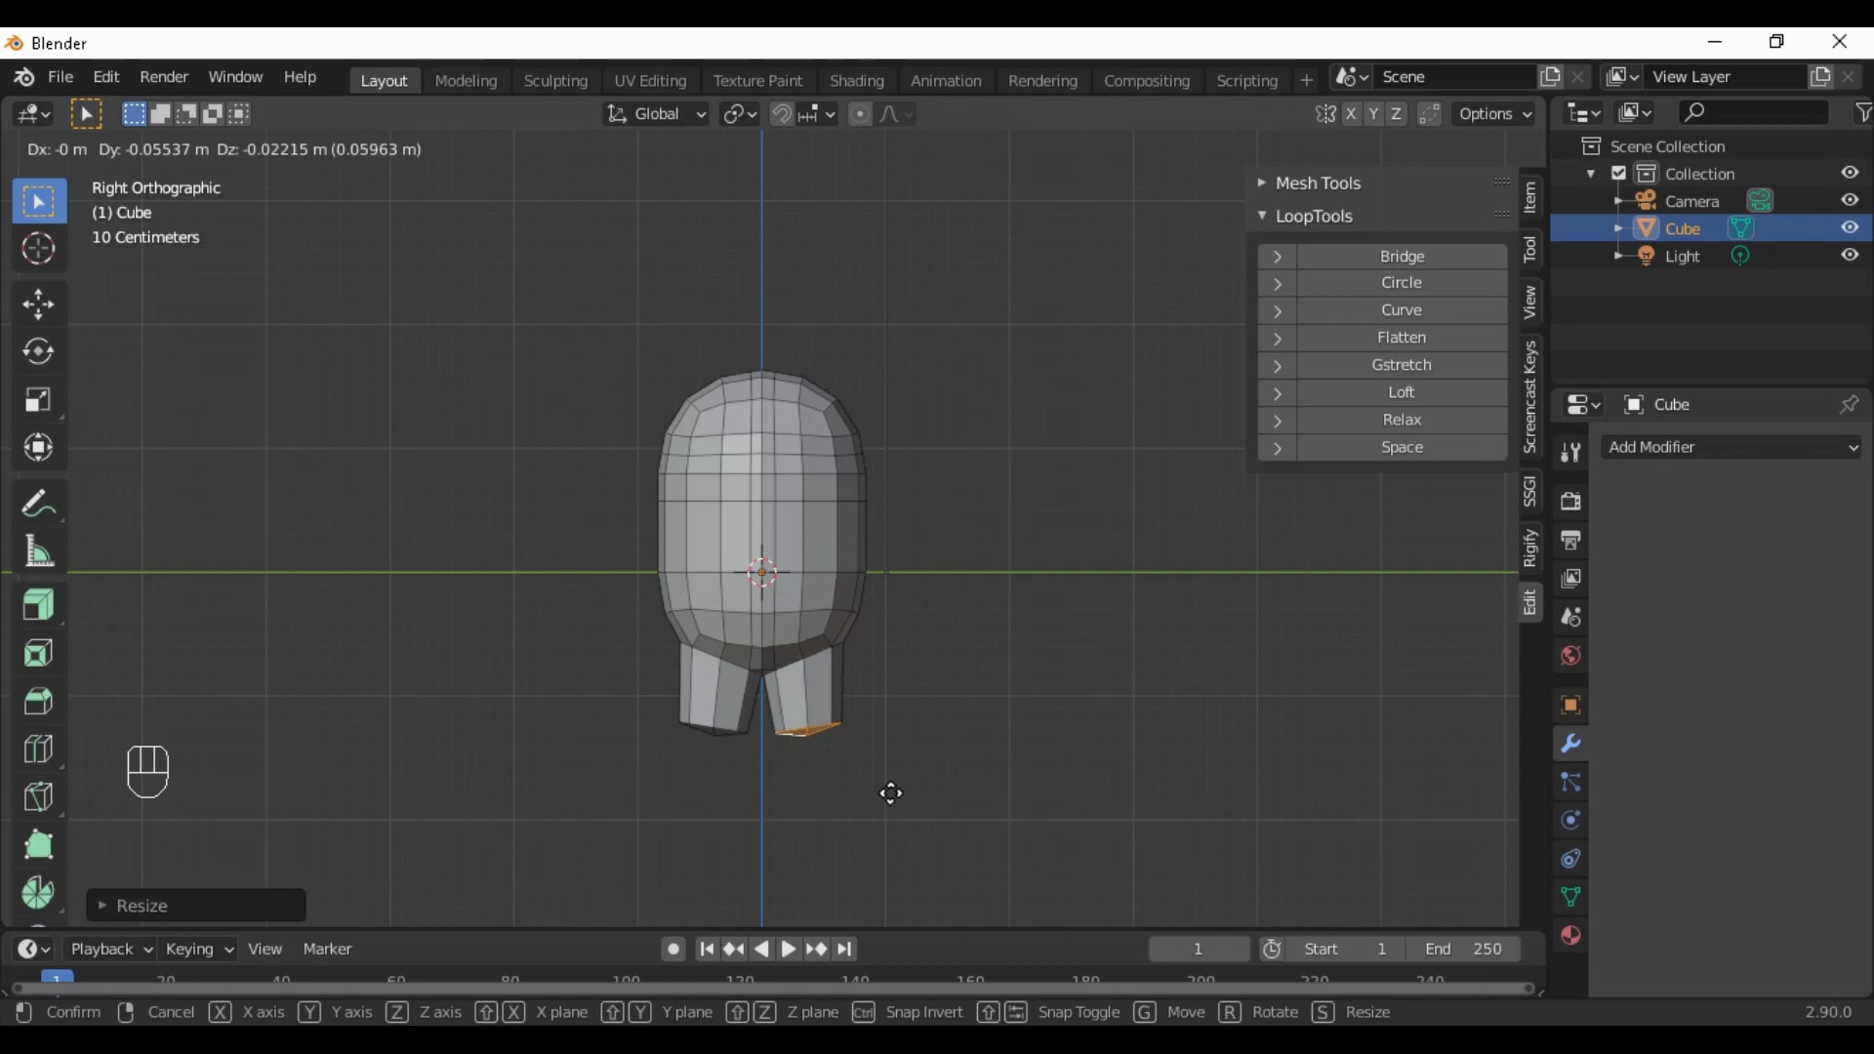
{"action": "left_click", "coordinate": [932, 803]}
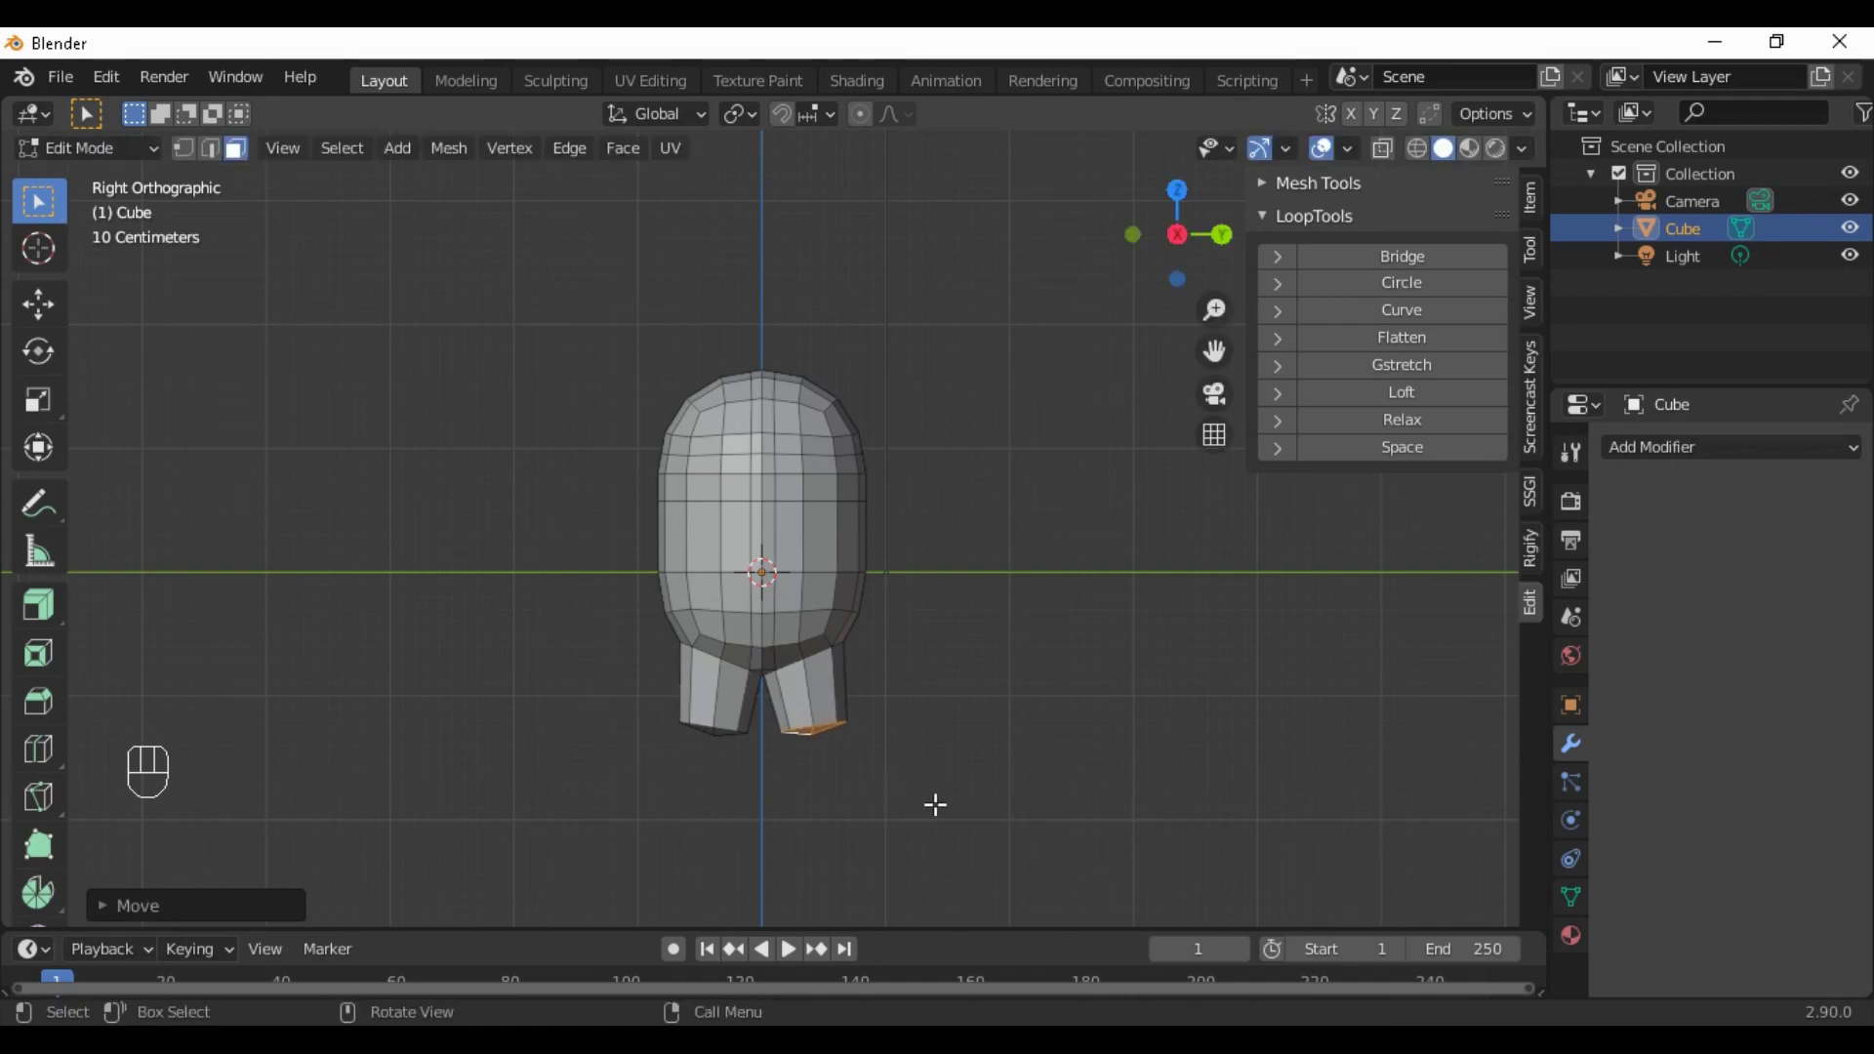
{"action": "left_click", "coordinate": [1016, 782]}
Select the end faces of the -Y leg and rotate them slightly closer to level in the right view
{"action": "scroll", "coordinate": [1016, 782], "scroll_direction": "up", "scroll_amount": 3}
{"action": "middle_click_drag", "start_coordinate": [1087, 786], "coordinate": [1018, 646], "text": "shift"}
{"action": "scroll", "coordinate": [1026, 752], "scroll_direction": "up", "scroll_amount": 1}
{"action": "scroll", "coordinate": [1018, 647], "scroll_direction": "up", "scroll_amount": 1}
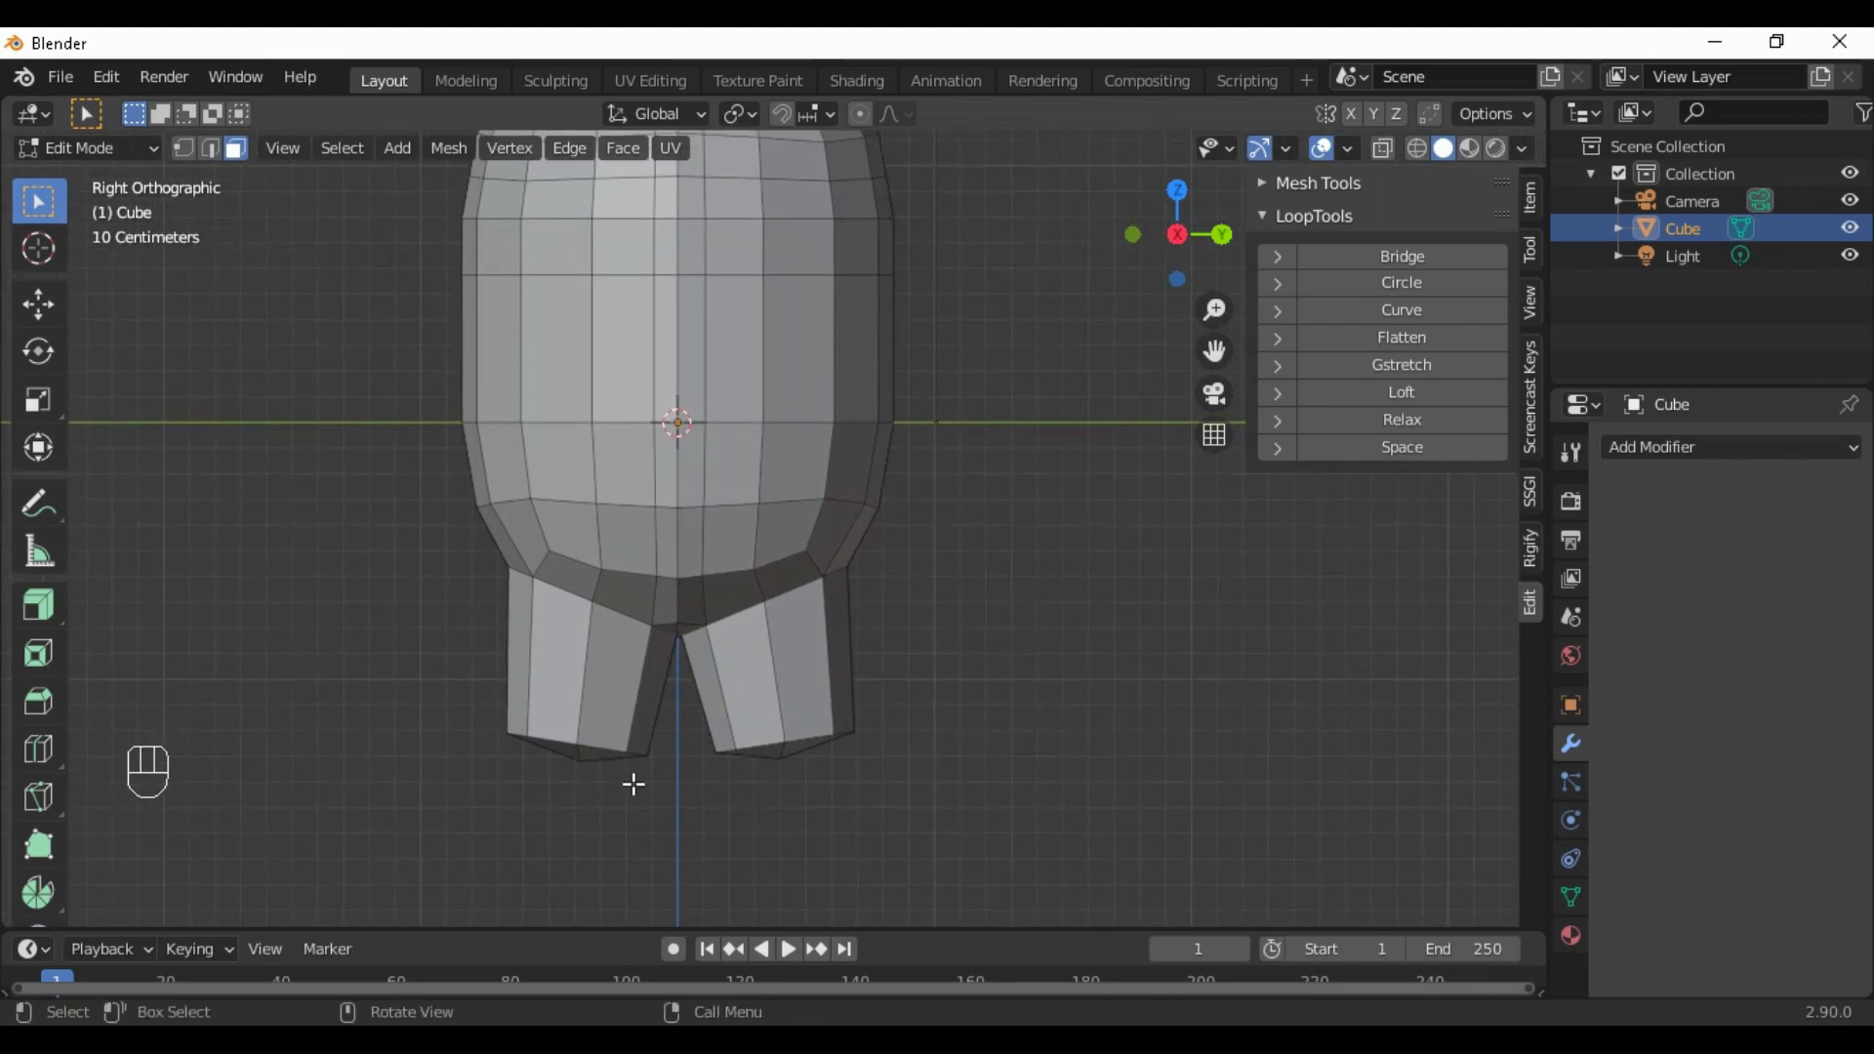
{"action": "middle_click_drag", "start_coordinate": [631, 782], "coordinate": [450, 664]}
{"action": "left_click", "coordinate": [518, 596]}
{"action": "key", "text": "KP_3"}
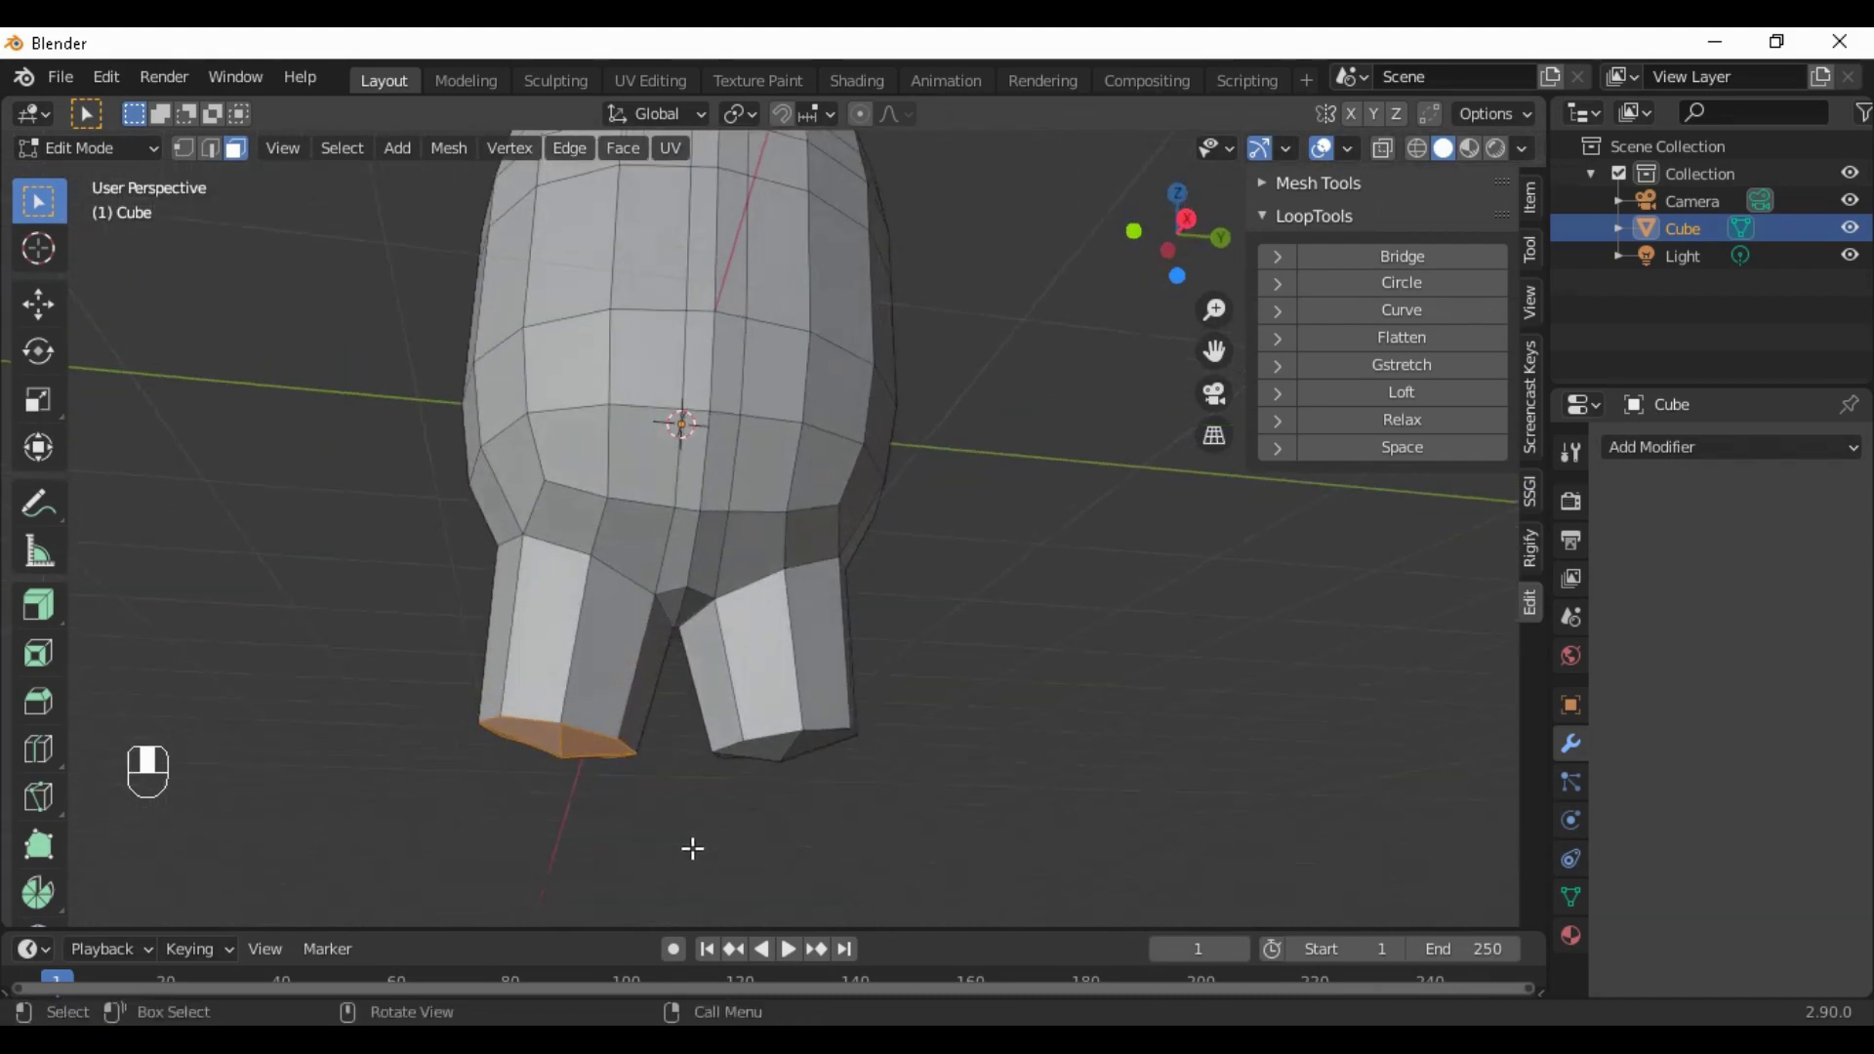
{"action": "key", "text": "r"}
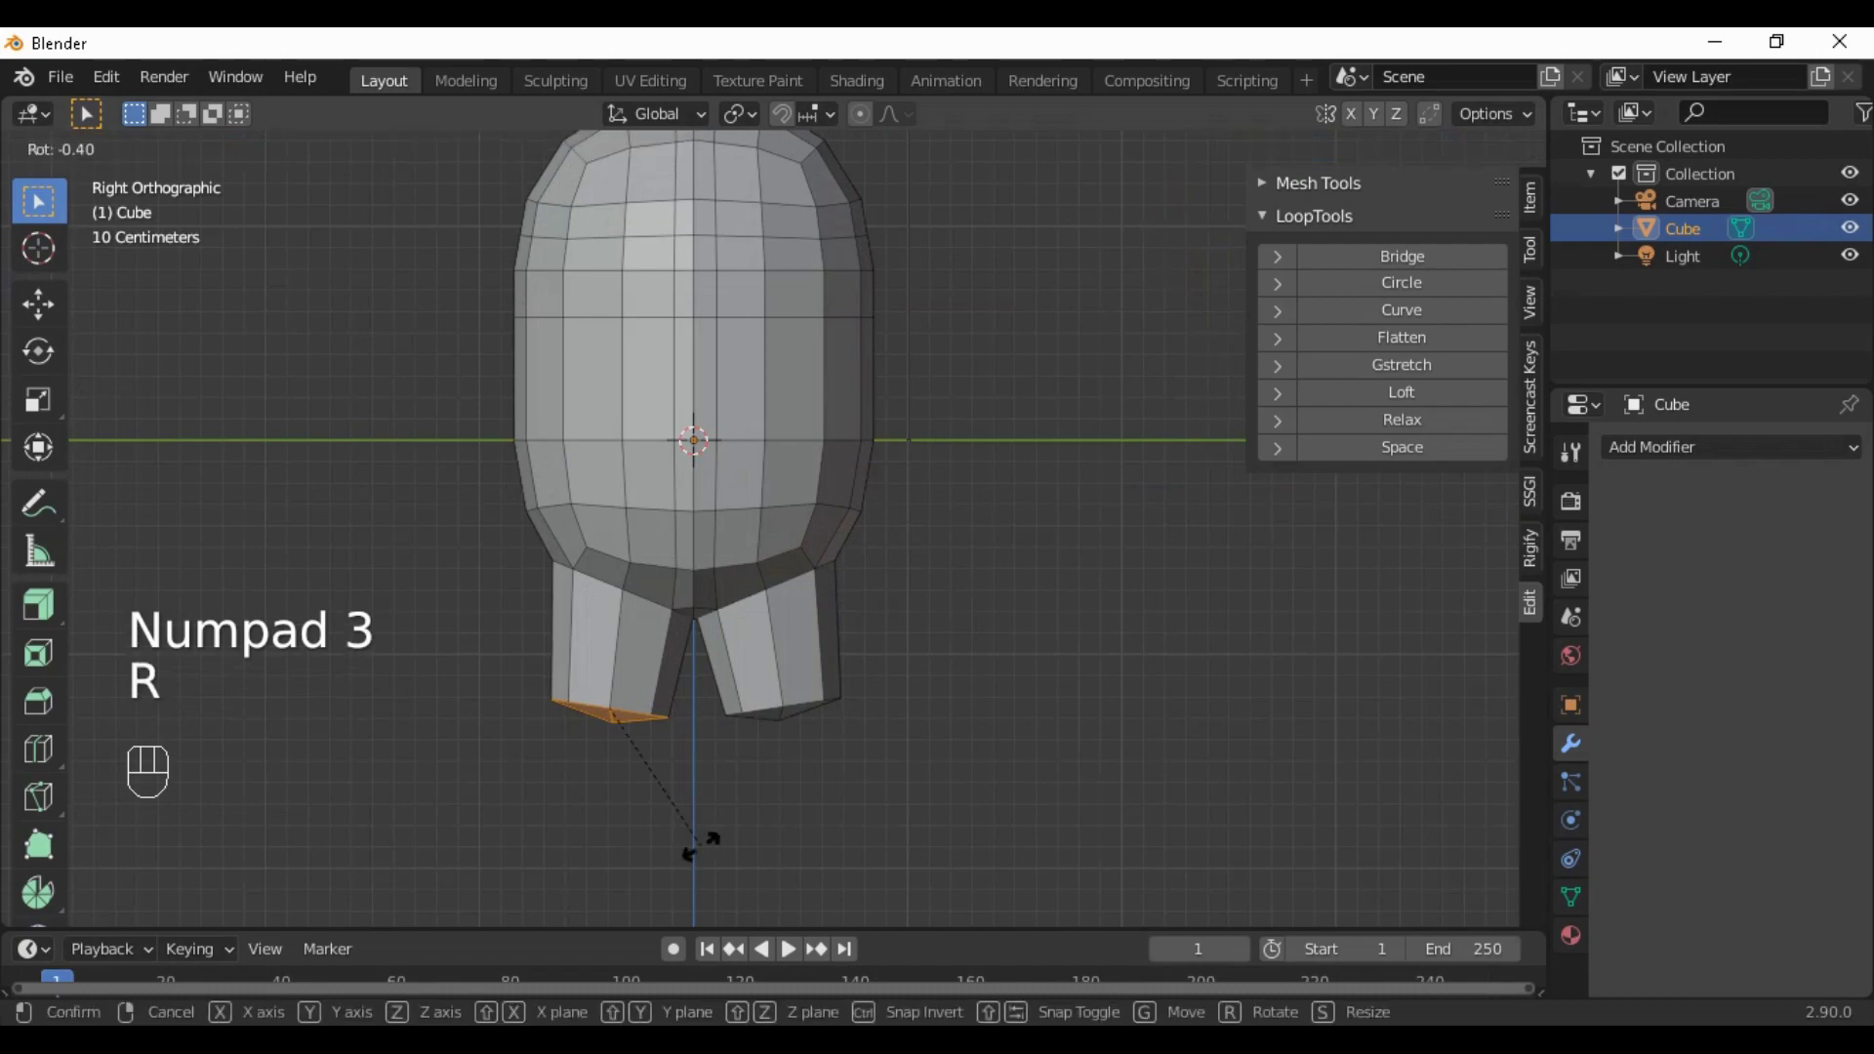
{"action": "left_click", "coordinate": [713, 836]}
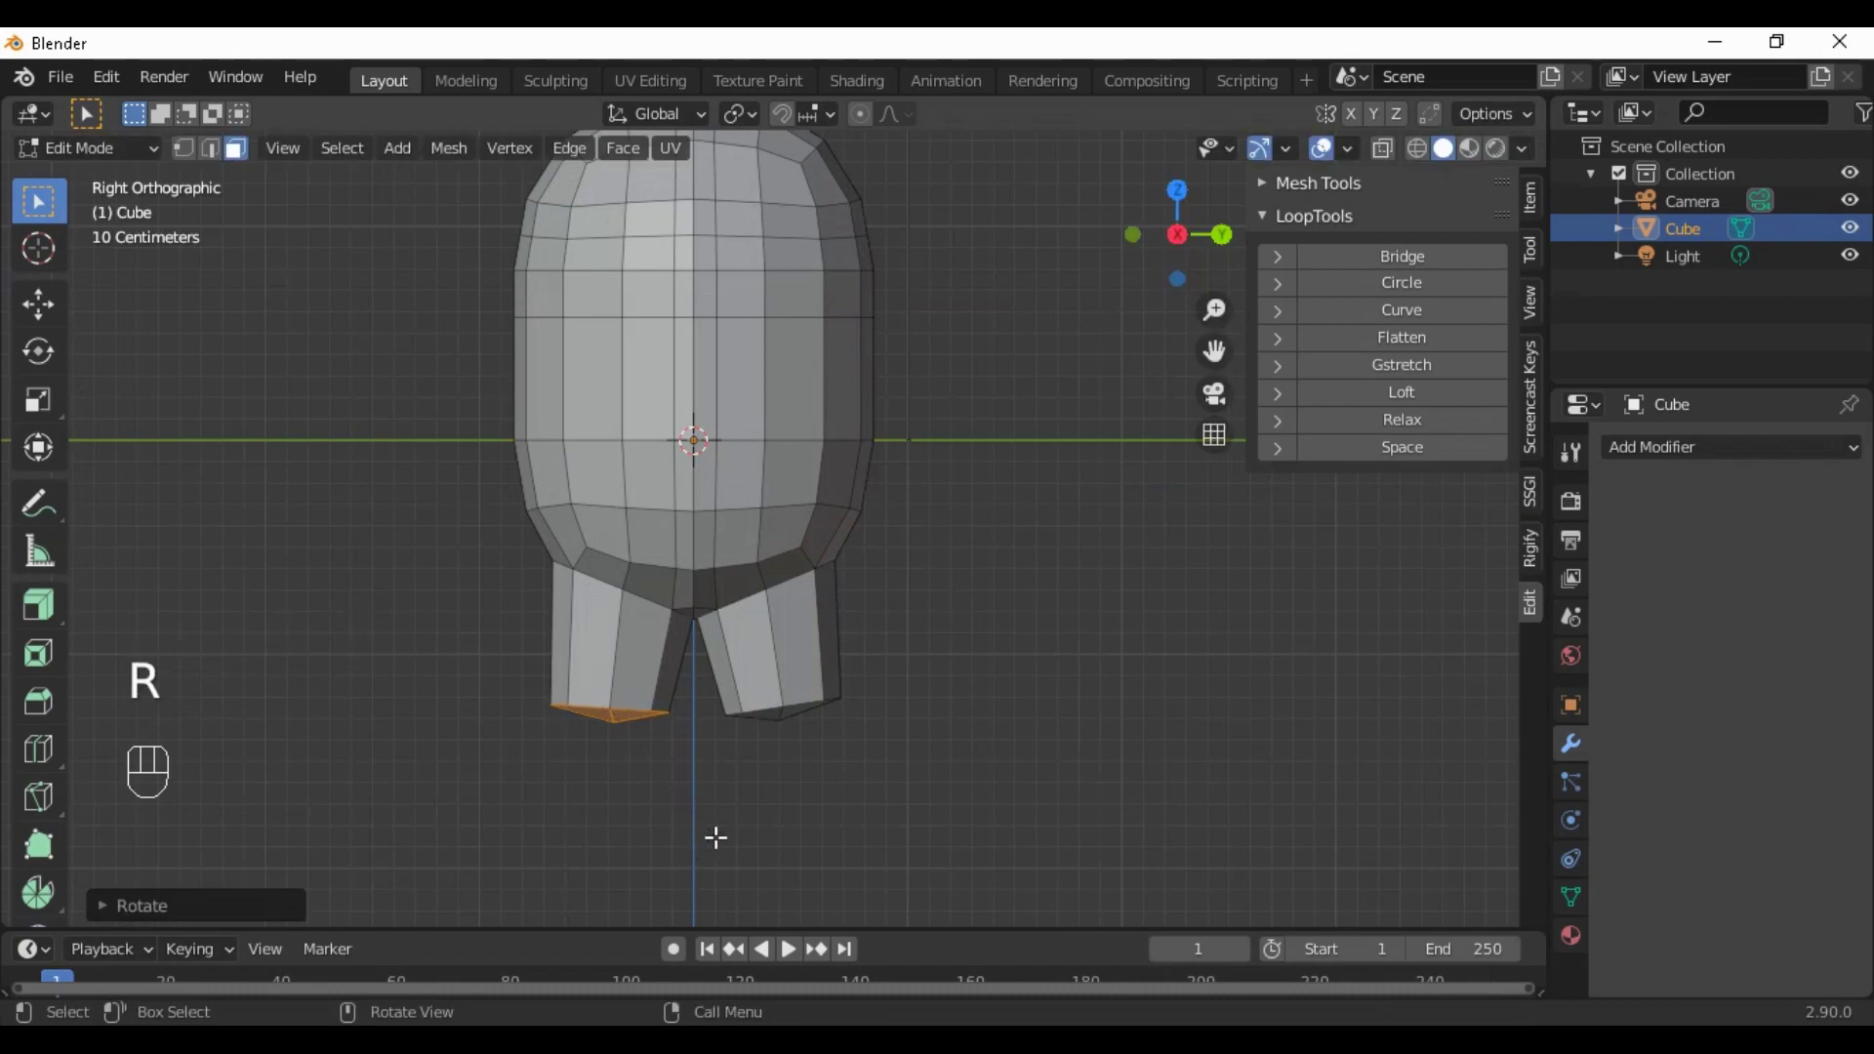
Select the +Y leg's end faces and rotate them a few degrees closer to level in the right view
{"action": "middle_click_drag", "start_coordinate": [897, 766], "coordinate": [933, 724]}
{"action": "left_click", "coordinate": [933, 724]}
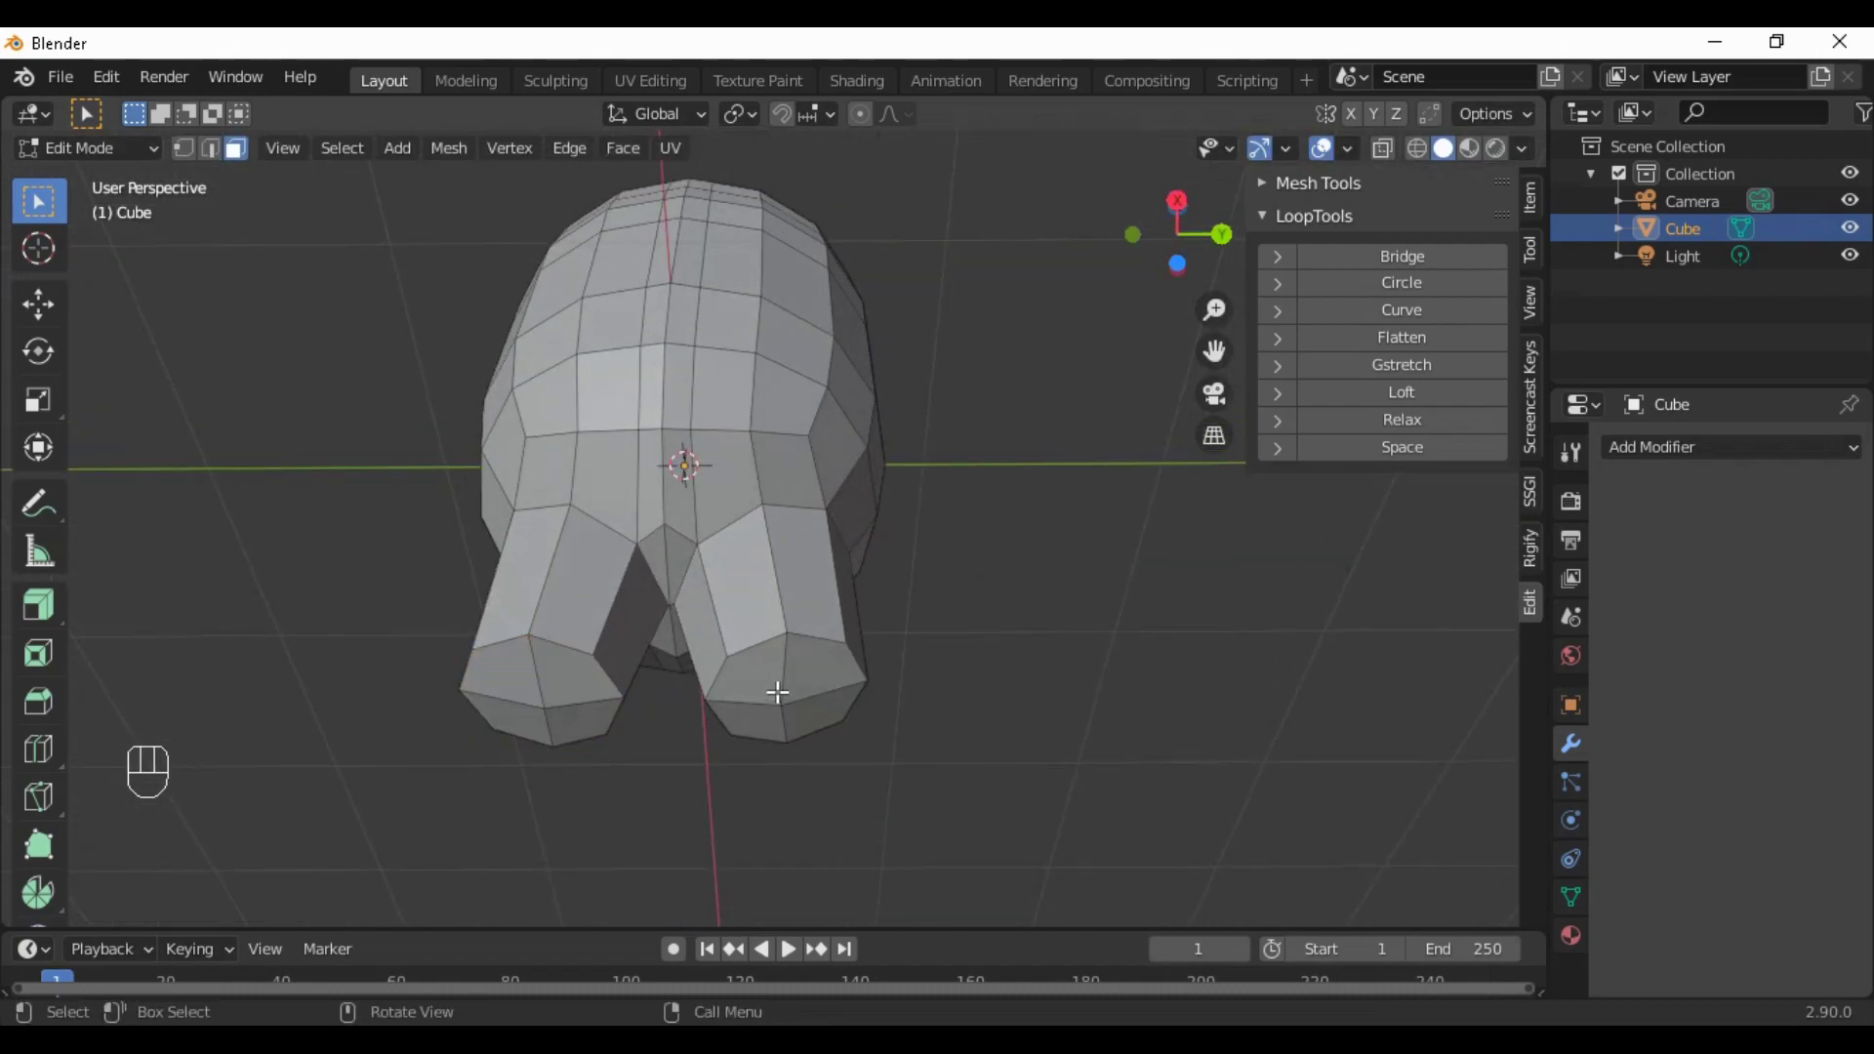
{"action": "left_click", "coordinate": [795, 712]}
{"action": "key", "text": "KP_3"}
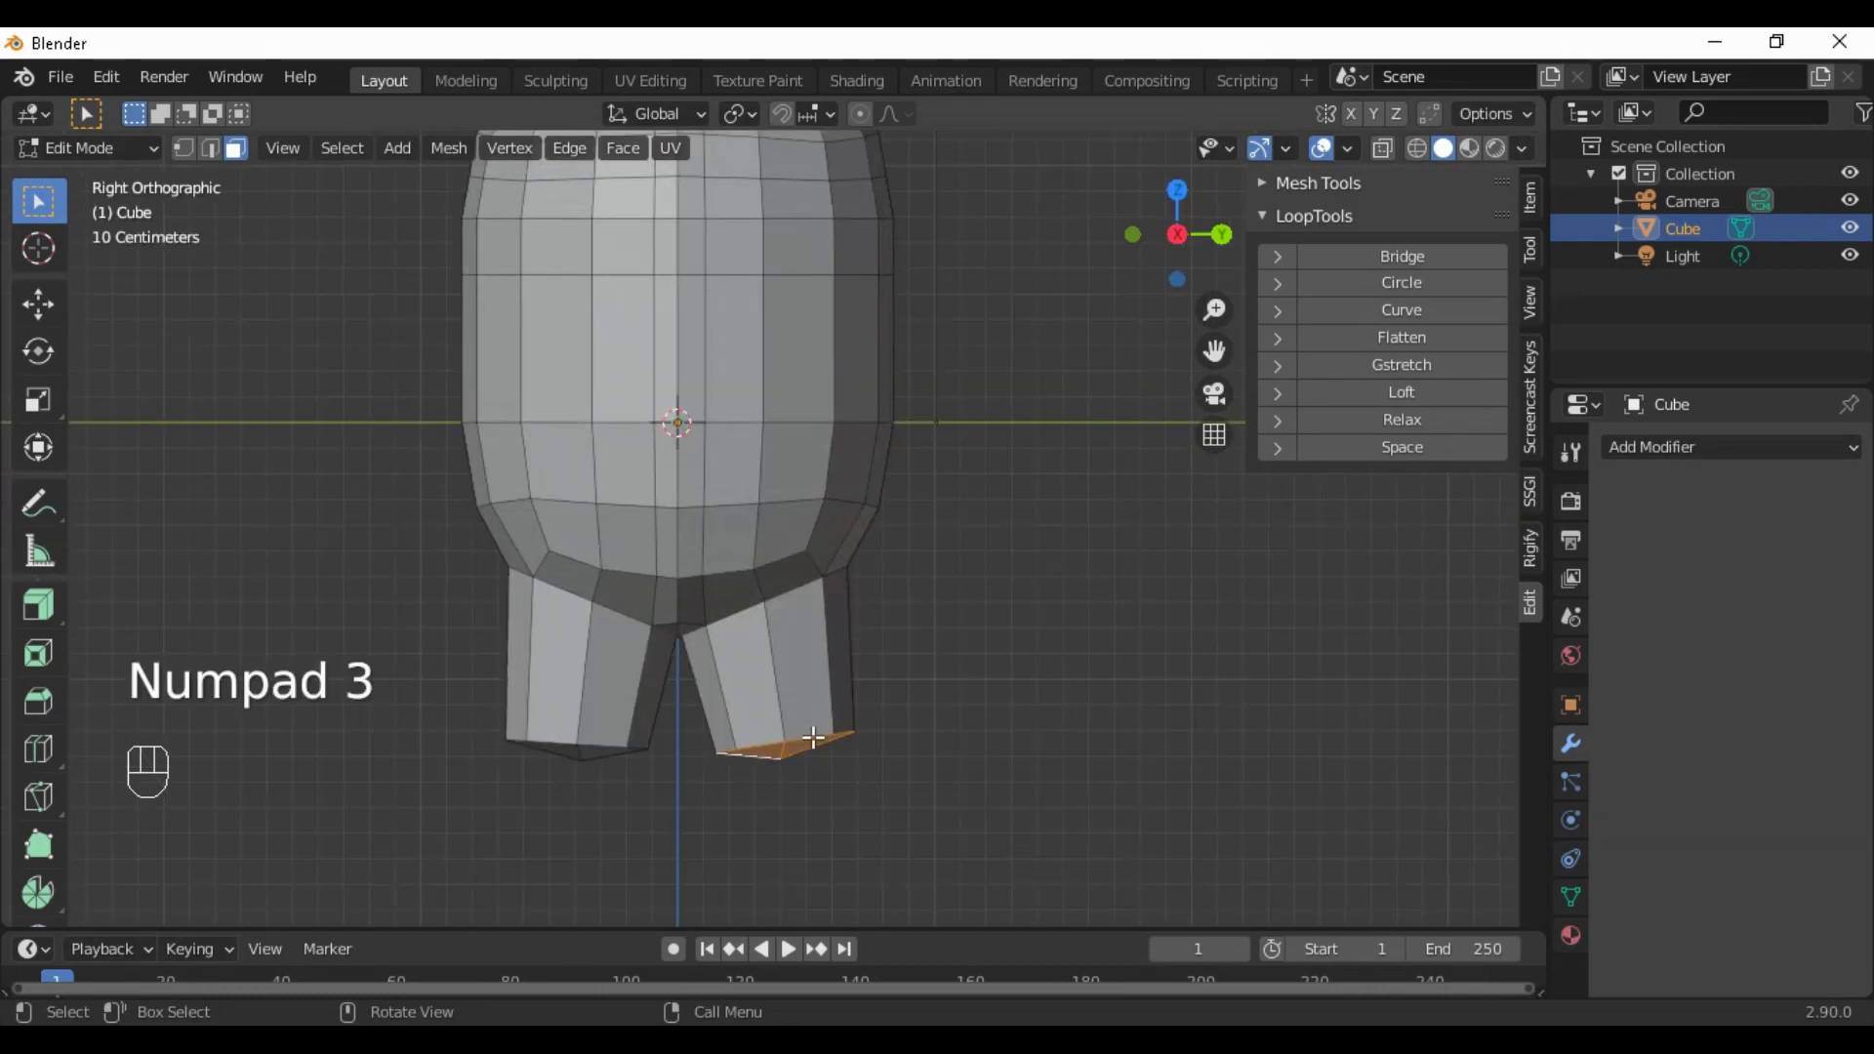
{"action": "key", "text": "r"}
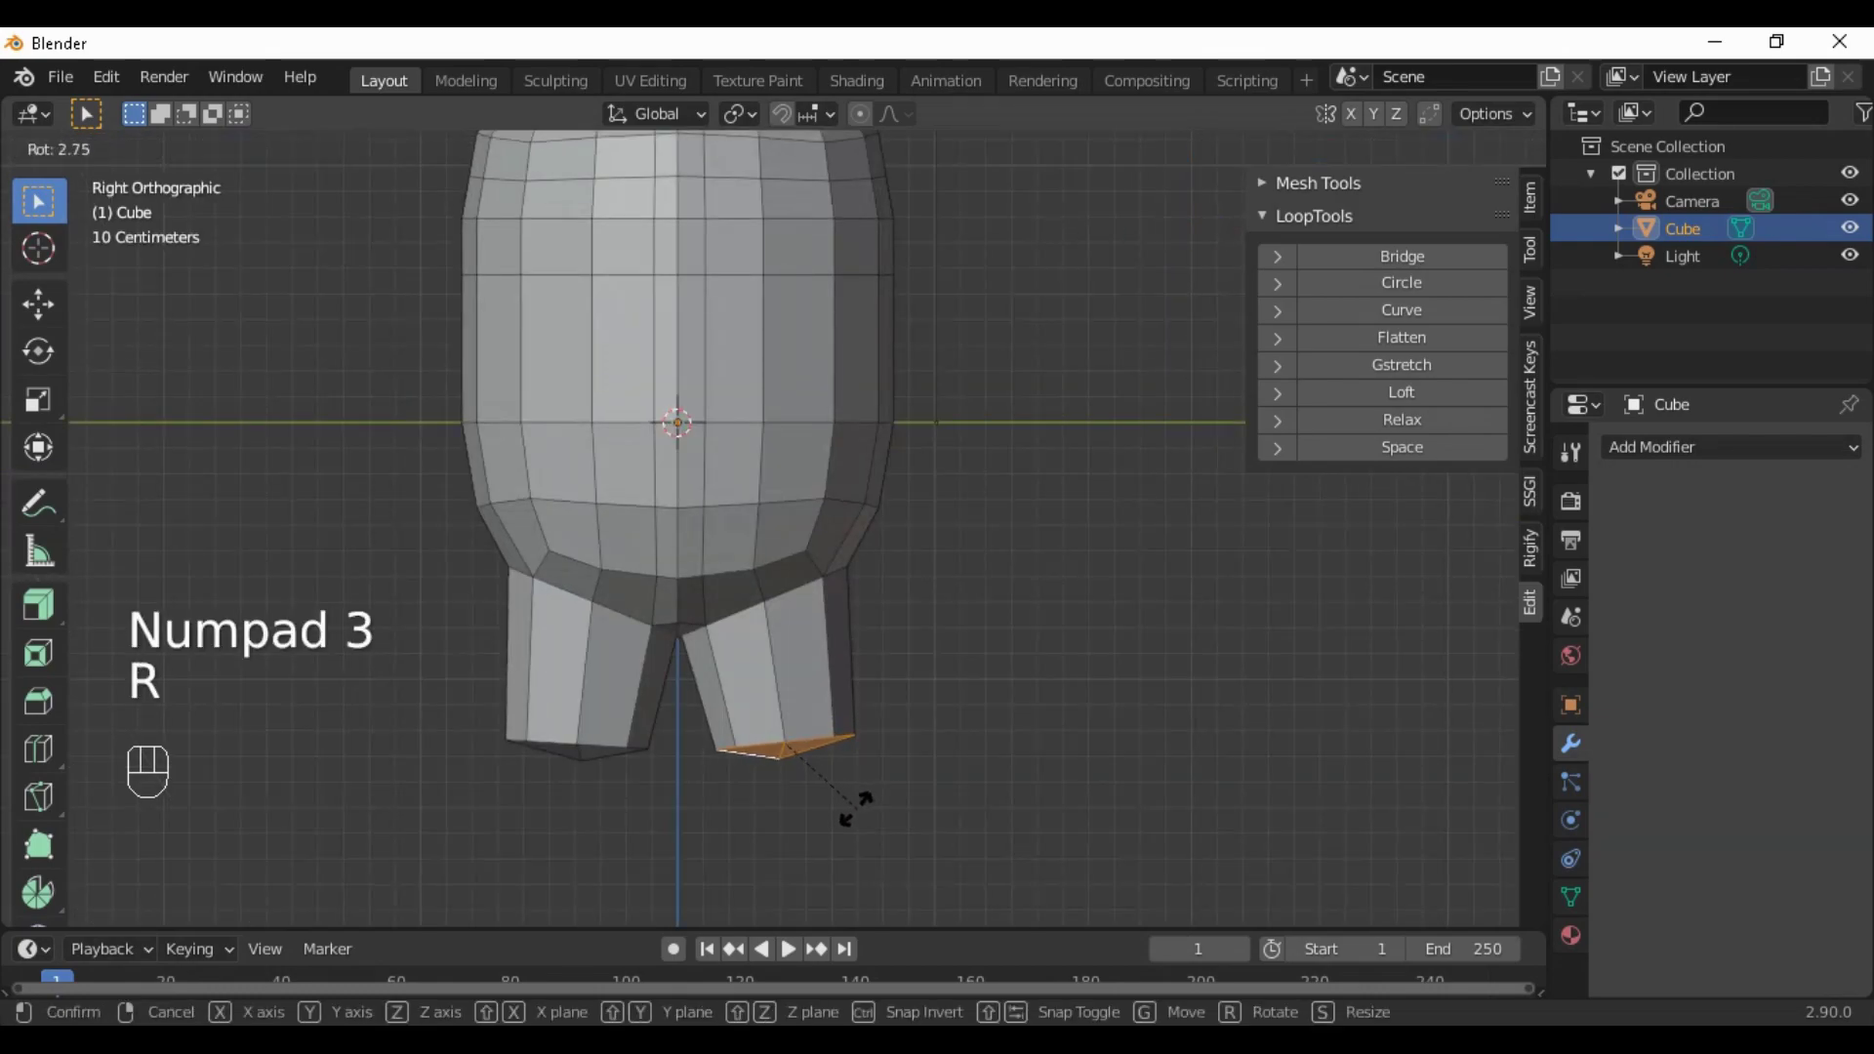
{"action": "left_click", "coordinate": [857, 815]}
{"action": "left_click", "coordinate": [1015, 787]}
Select a four-by-three block of faces on the upper +X side of the body and round it with LoopTools Circle
{"action": "scroll", "coordinate": [1047, 753], "scroll_direction": "down", "scroll_amount": 1}
{"action": "scroll", "coordinate": [1014, 717], "scroll_direction": "down", "scroll_amount": 1}
{"action": "middle_click_drag", "start_coordinate": [953, 535], "coordinate": [1031, 804], "text": "shift"}
{"action": "scroll", "coordinate": [1020, 678], "scroll_direction": "up", "scroll_amount": 2}
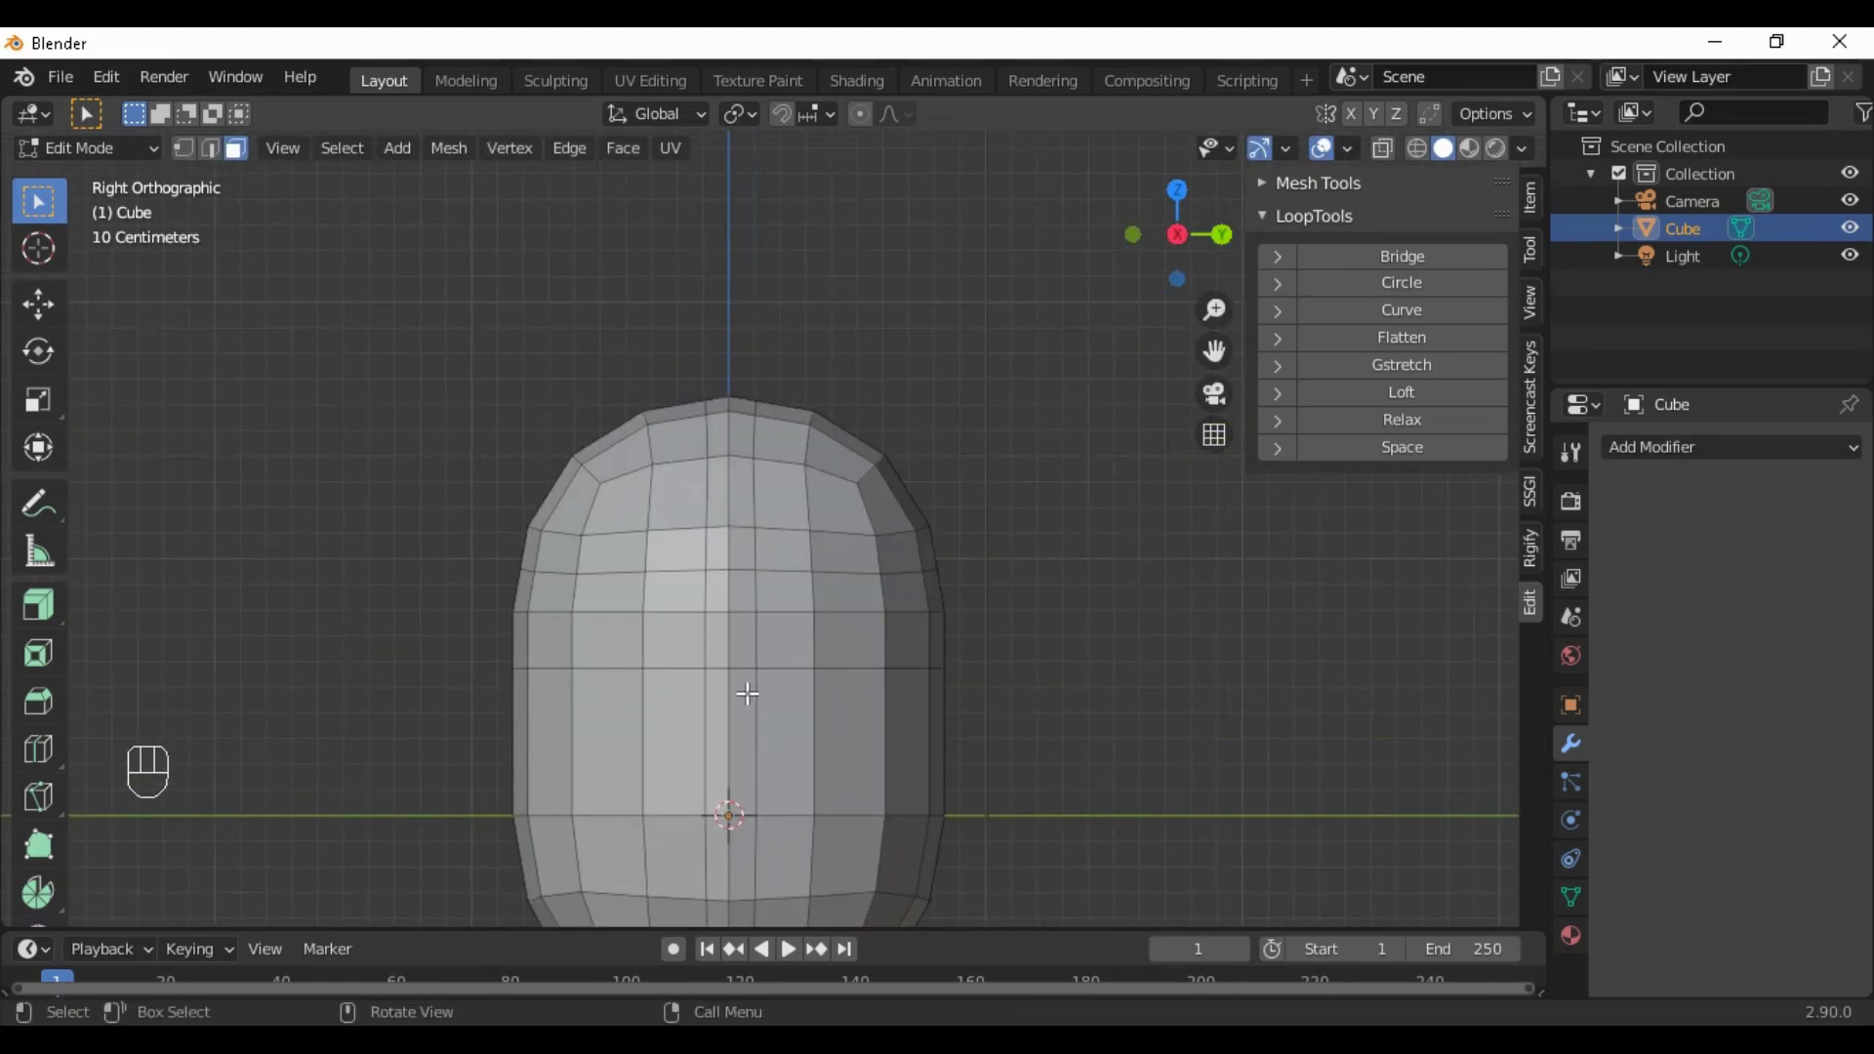
{"action": "left_click", "coordinate": [678, 644], "text": "shift"}
{"action": "left_click", "coordinate": [680, 576], "text": "shift"}
{"action": "left_click", "coordinate": [673, 550], "text": "shift"}
{"action": "left_click", "coordinate": [742, 549], "text": "shift"}
{"action": "left_click", "coordinate": [742, 590], "text": "shift"}
{"action": "left_click", "coordinate": [717, 627], "text": "shift"}
{"action": "left_click", "coordinate": [744, 630], "text": "shift"}
{"action": "left_click", "coordinate": [793, 642], "text": "shift"}
{"action": "left_click", "coordinate": [778, 591], "text": "shift"}
{"action": "left_click", "coordinate": [781, 549], "text": "shift"}
{"action": "scroll", "coordinate": [780, 550], "scroll_direction": "down", "scroll_amount": 2}
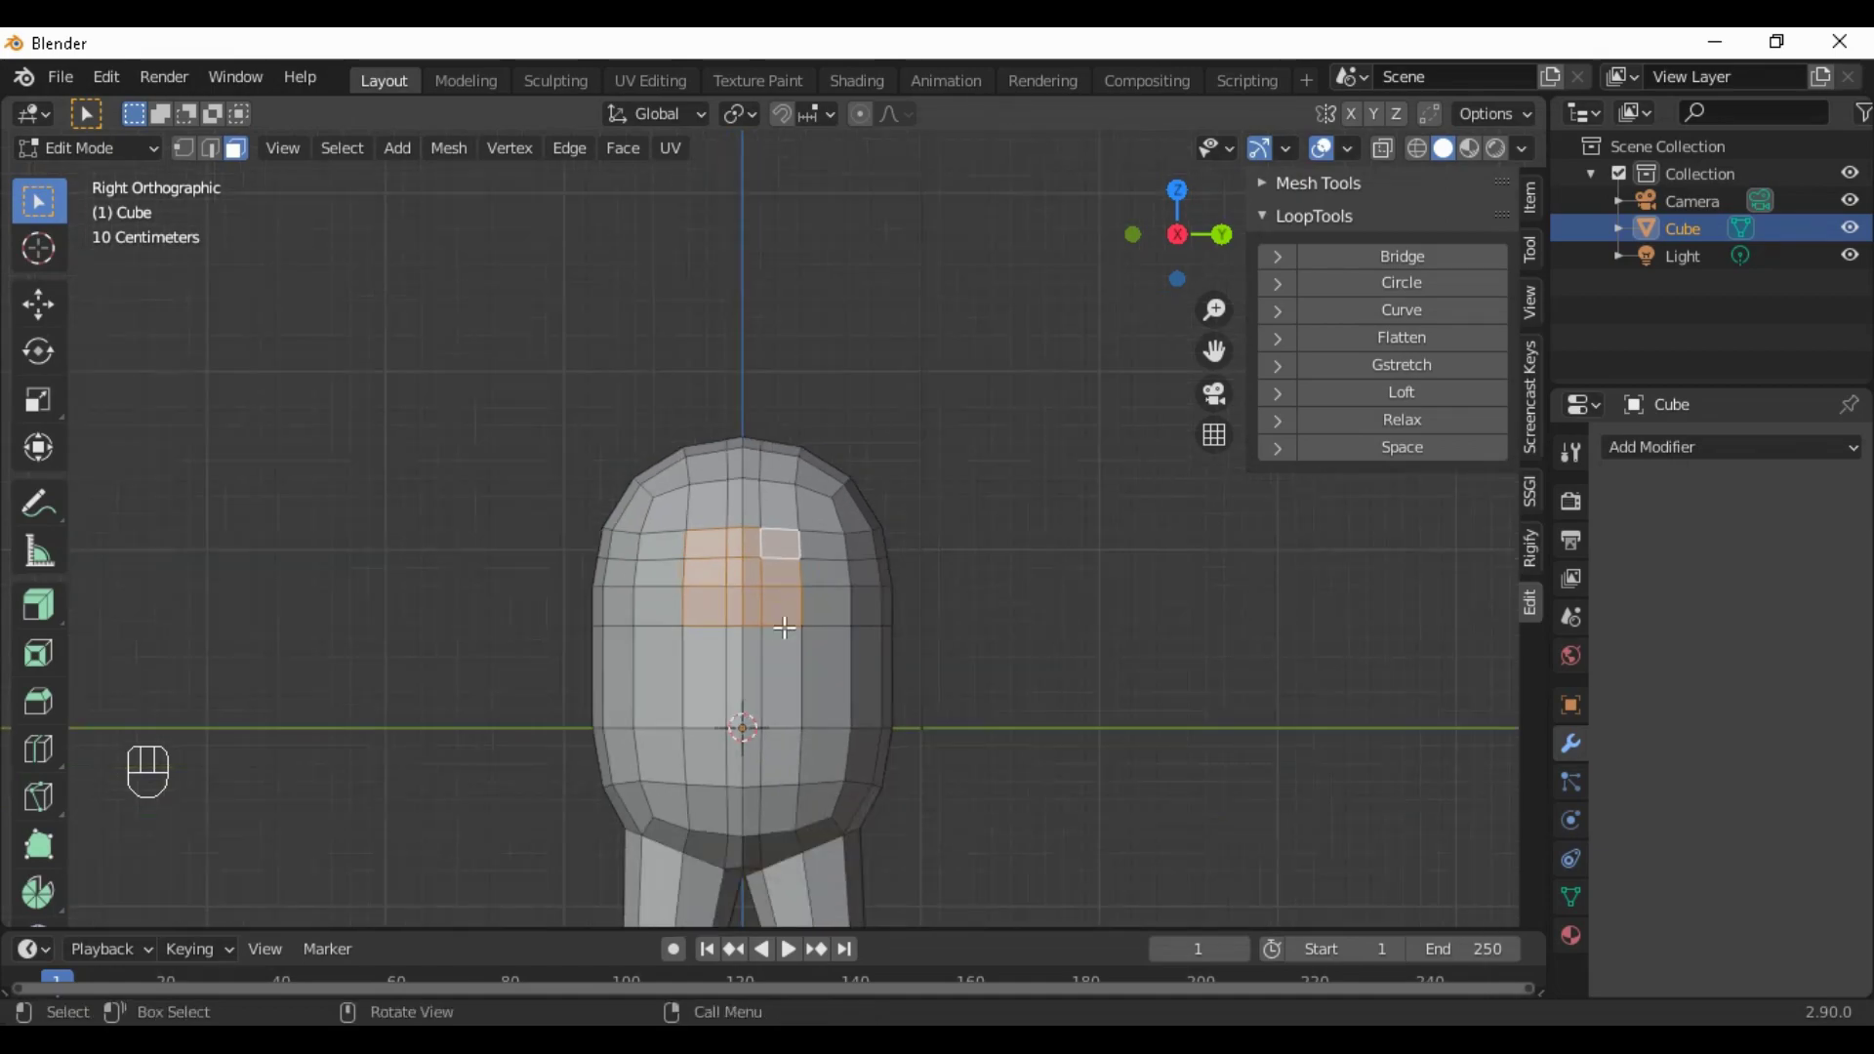
{"action": "left_click", "coordinate": [1430, 282]}
Select the two outermost vertices at each Y end of the circle and scale them apart along Y
{"action": "scroll", "coordinate": [1121, 615], "scroll_direction": "up", "scroll_amount": 4}
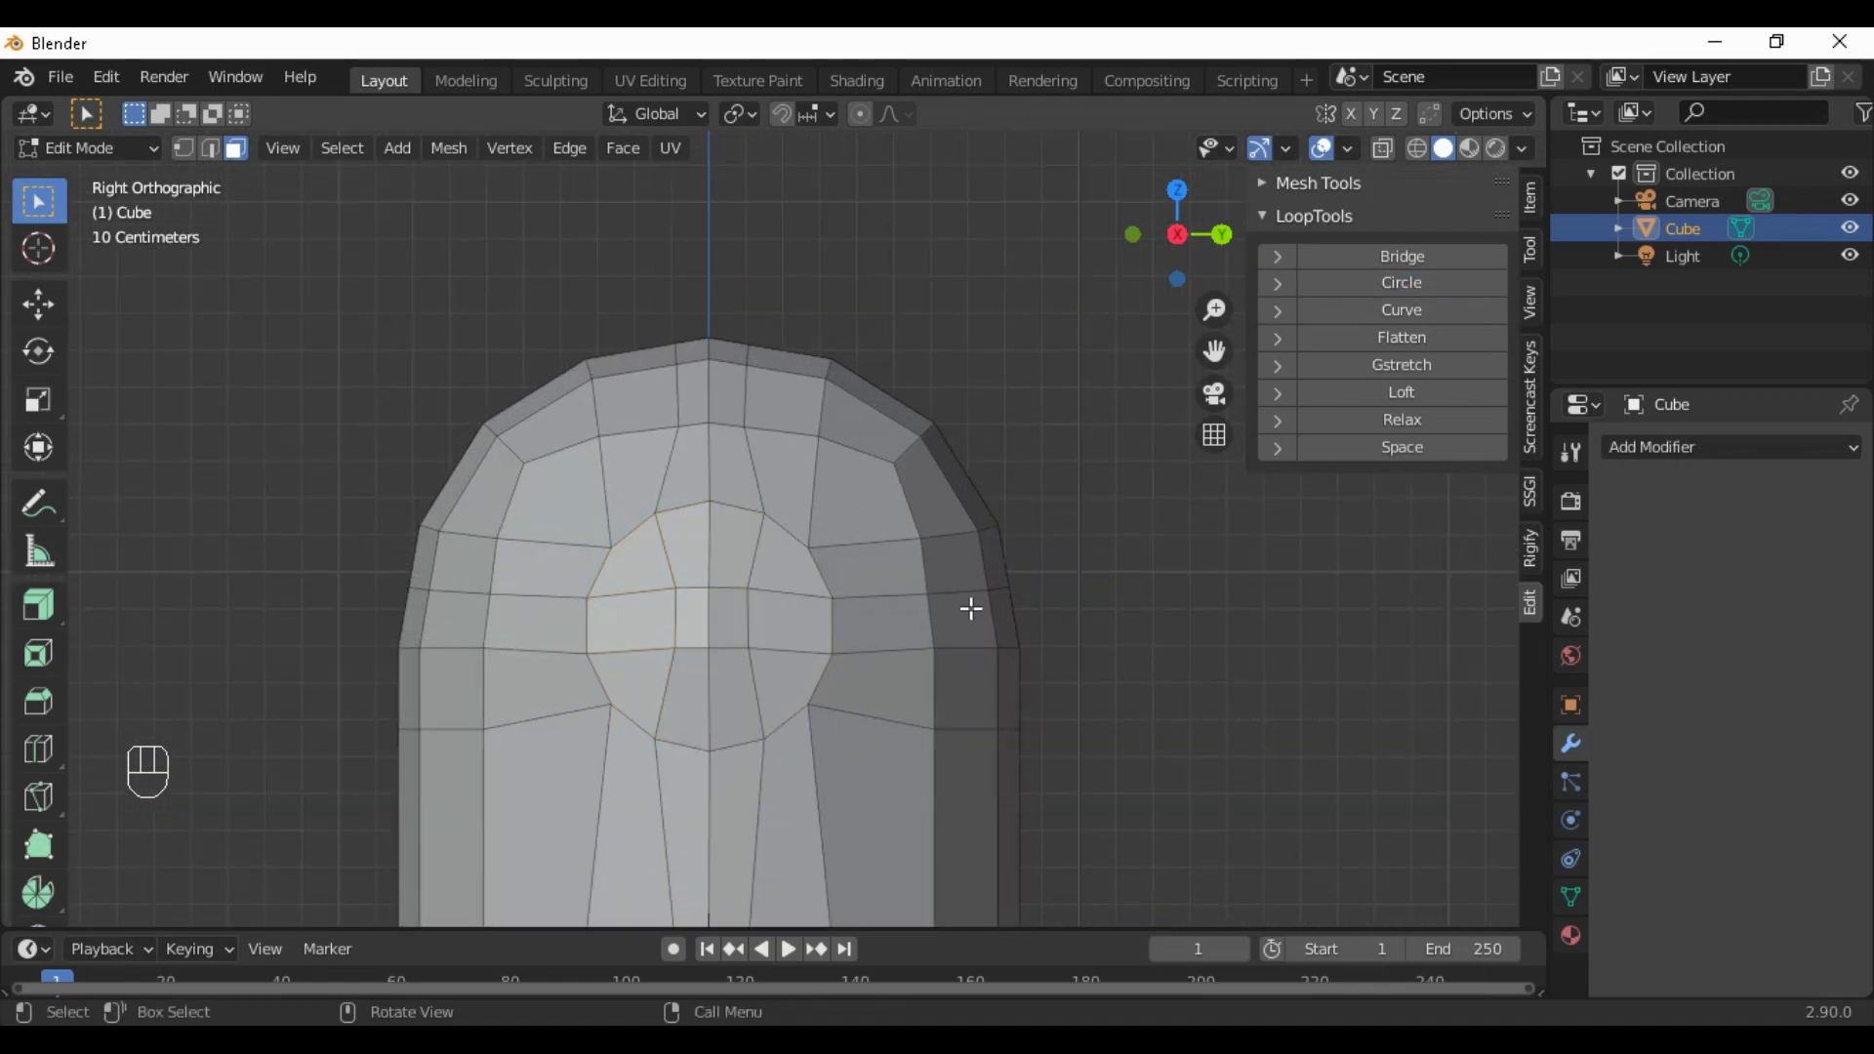
{"action": "left_click", "coordinate": [830, 595], "text": "shift"}
{"action": "left_click", "coordinate": [840, 657], "text": "shift"}
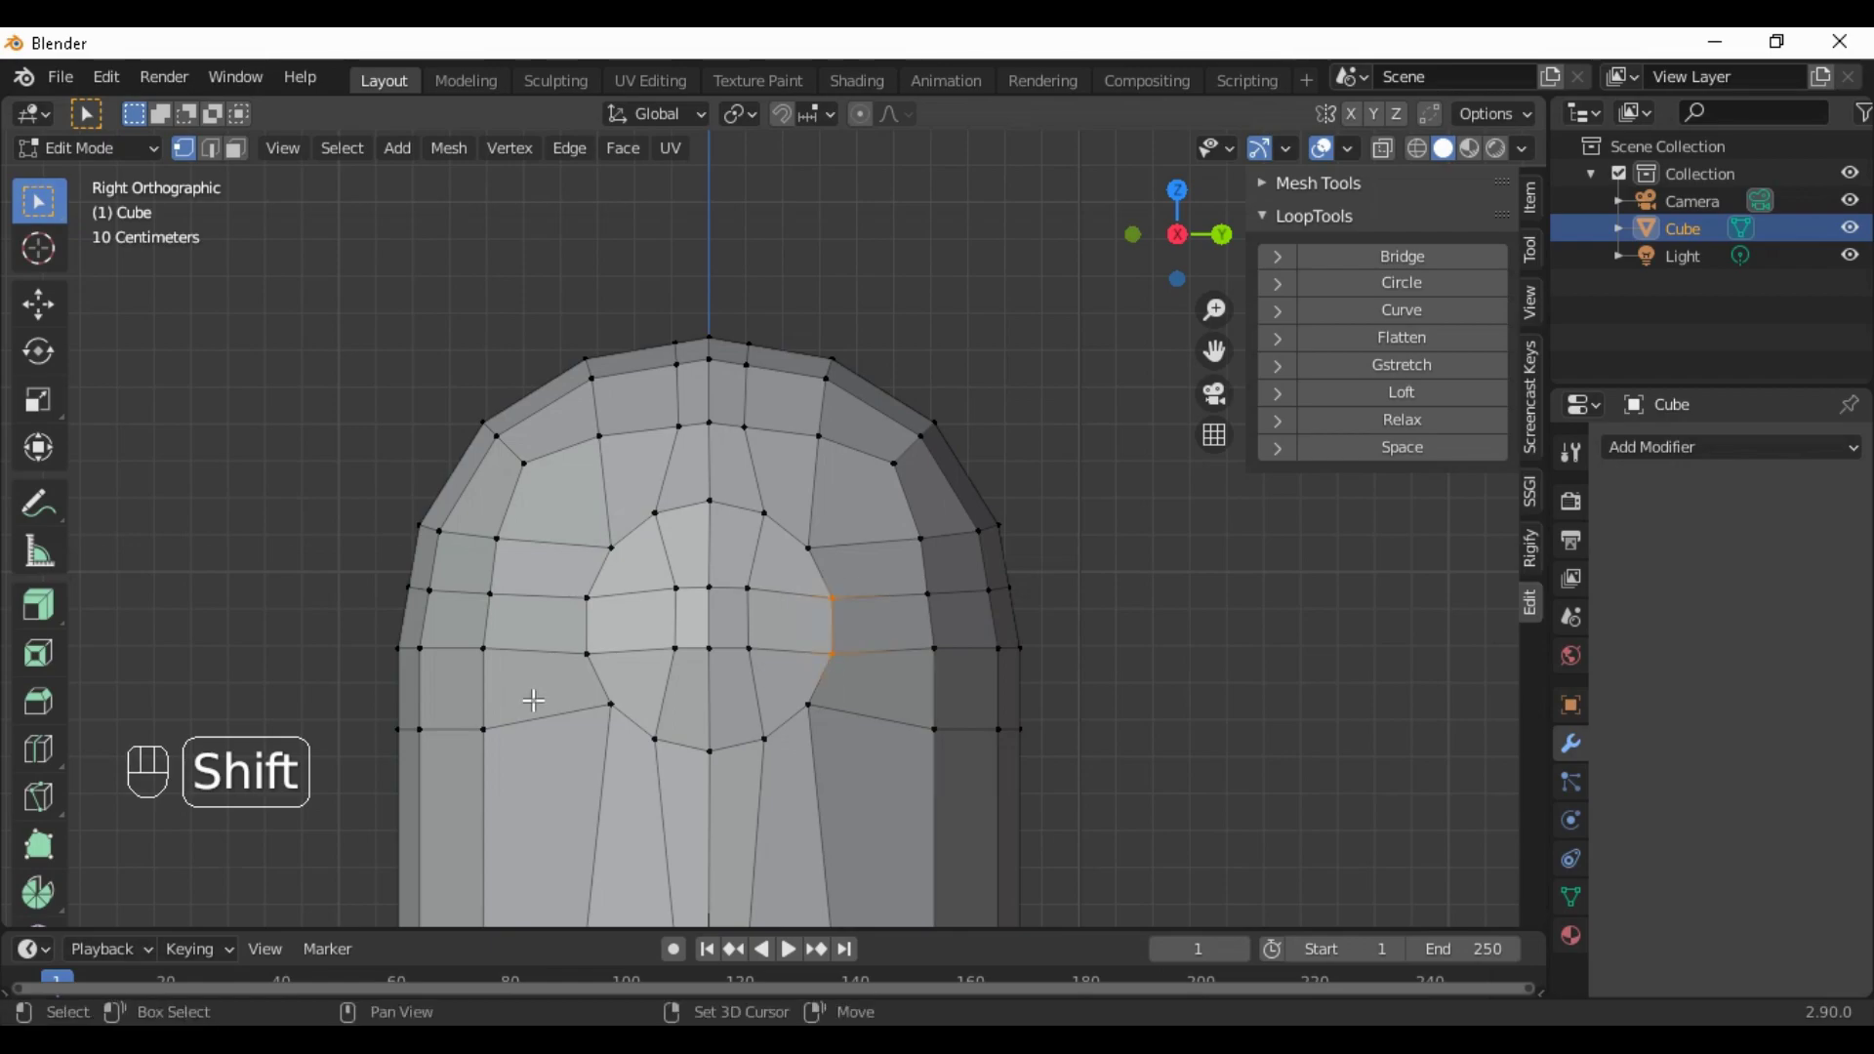
{"action": "left_click", "coordinate": [585, 598], "text": "shift"}
{"action": "left_click", "coordinate": [586, 654], "text": "shift"}
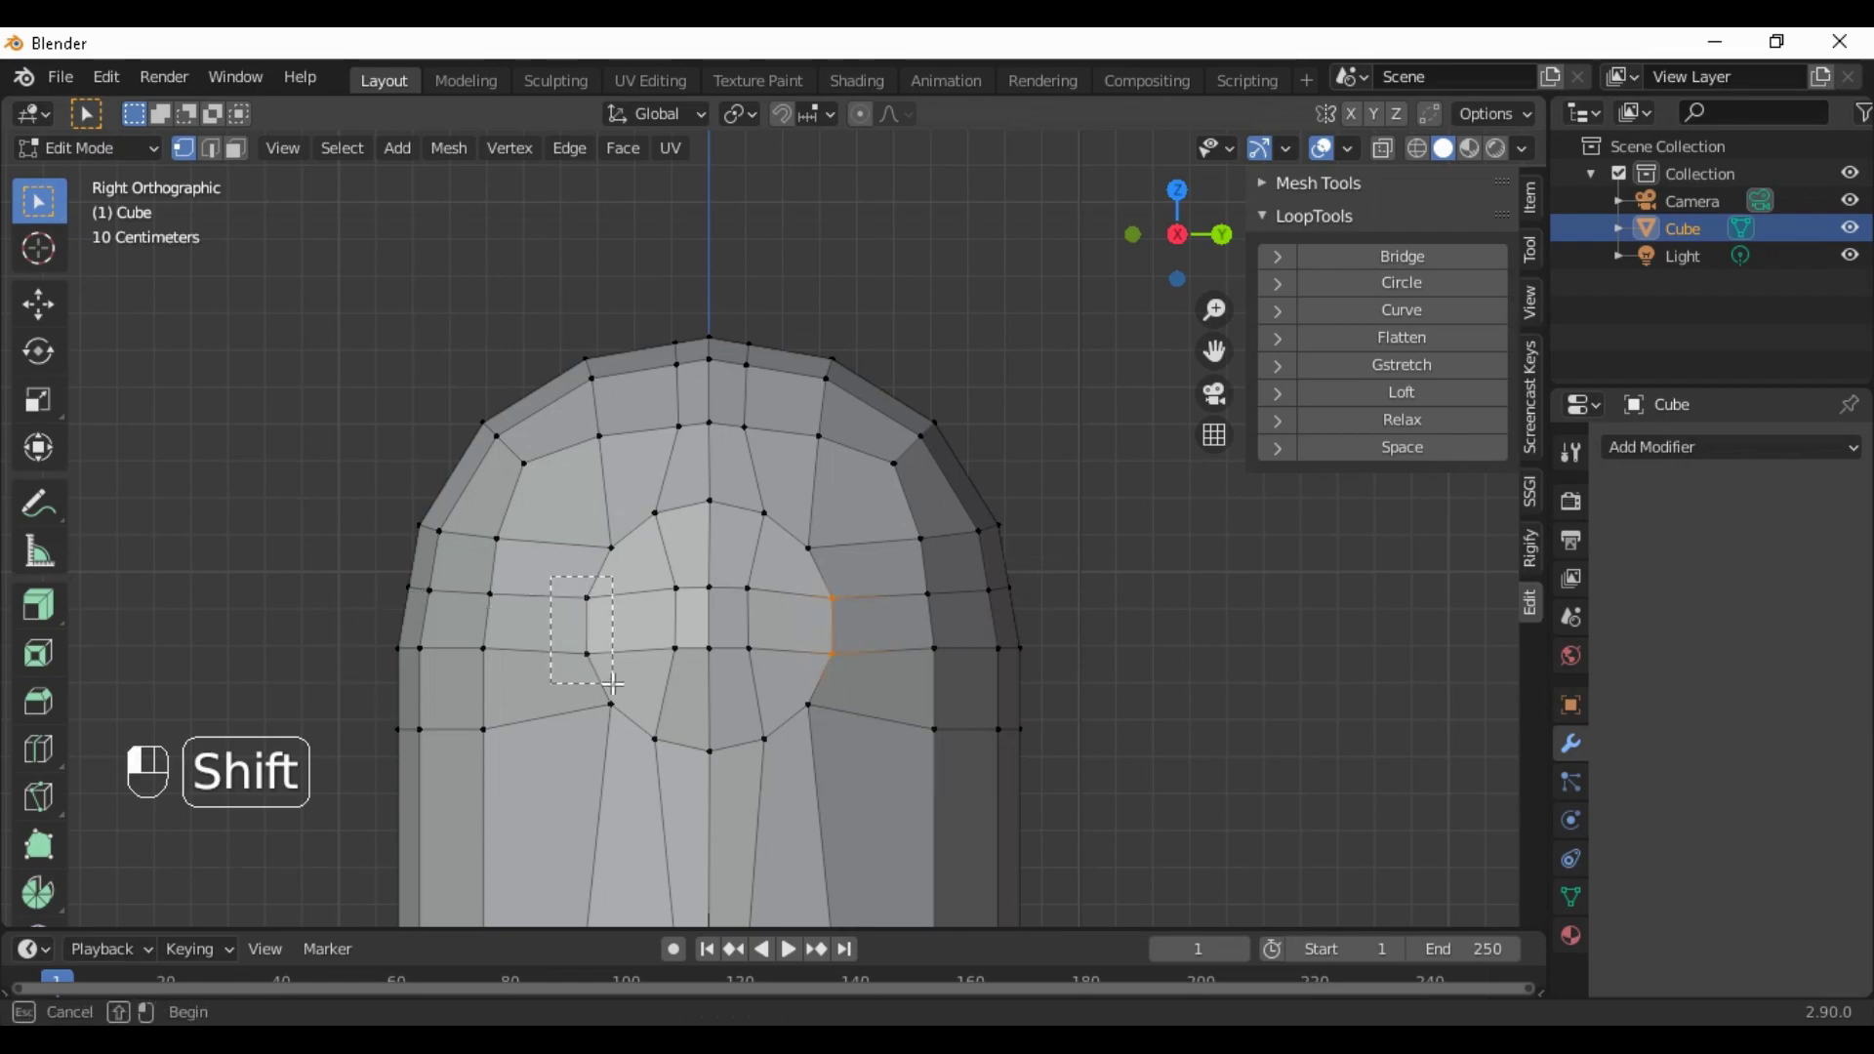
{"action": "left_click", "coordinate": [38, 400]}
{"action": "left_click_drag", "start_coordinate": [819, 626], "coordinate": [861, 634]}
{"action": "left_click", "coordinate": [1118, 699]}
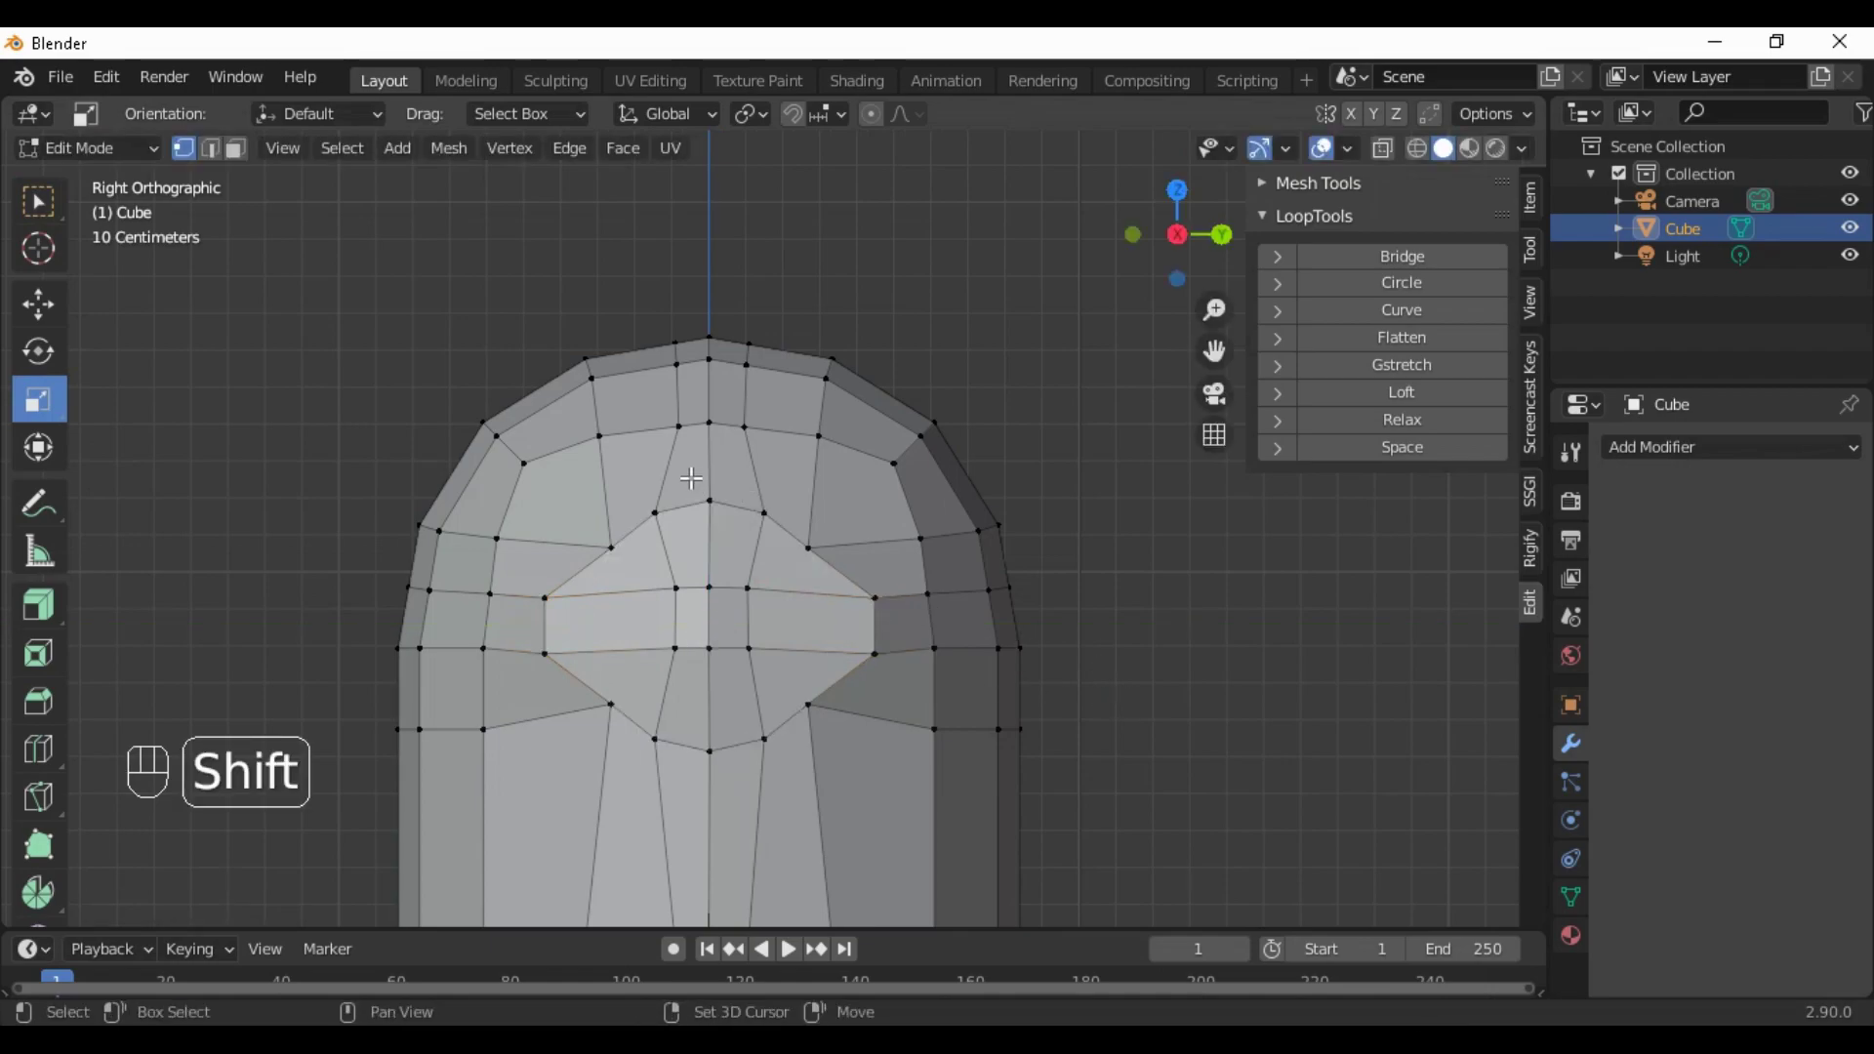
Select the circle's four diagonal corner vertices and scale them outward along Y to widen the visor outline
{"action": "left_click", "coordinate": [585, 538], "text": "shift"}
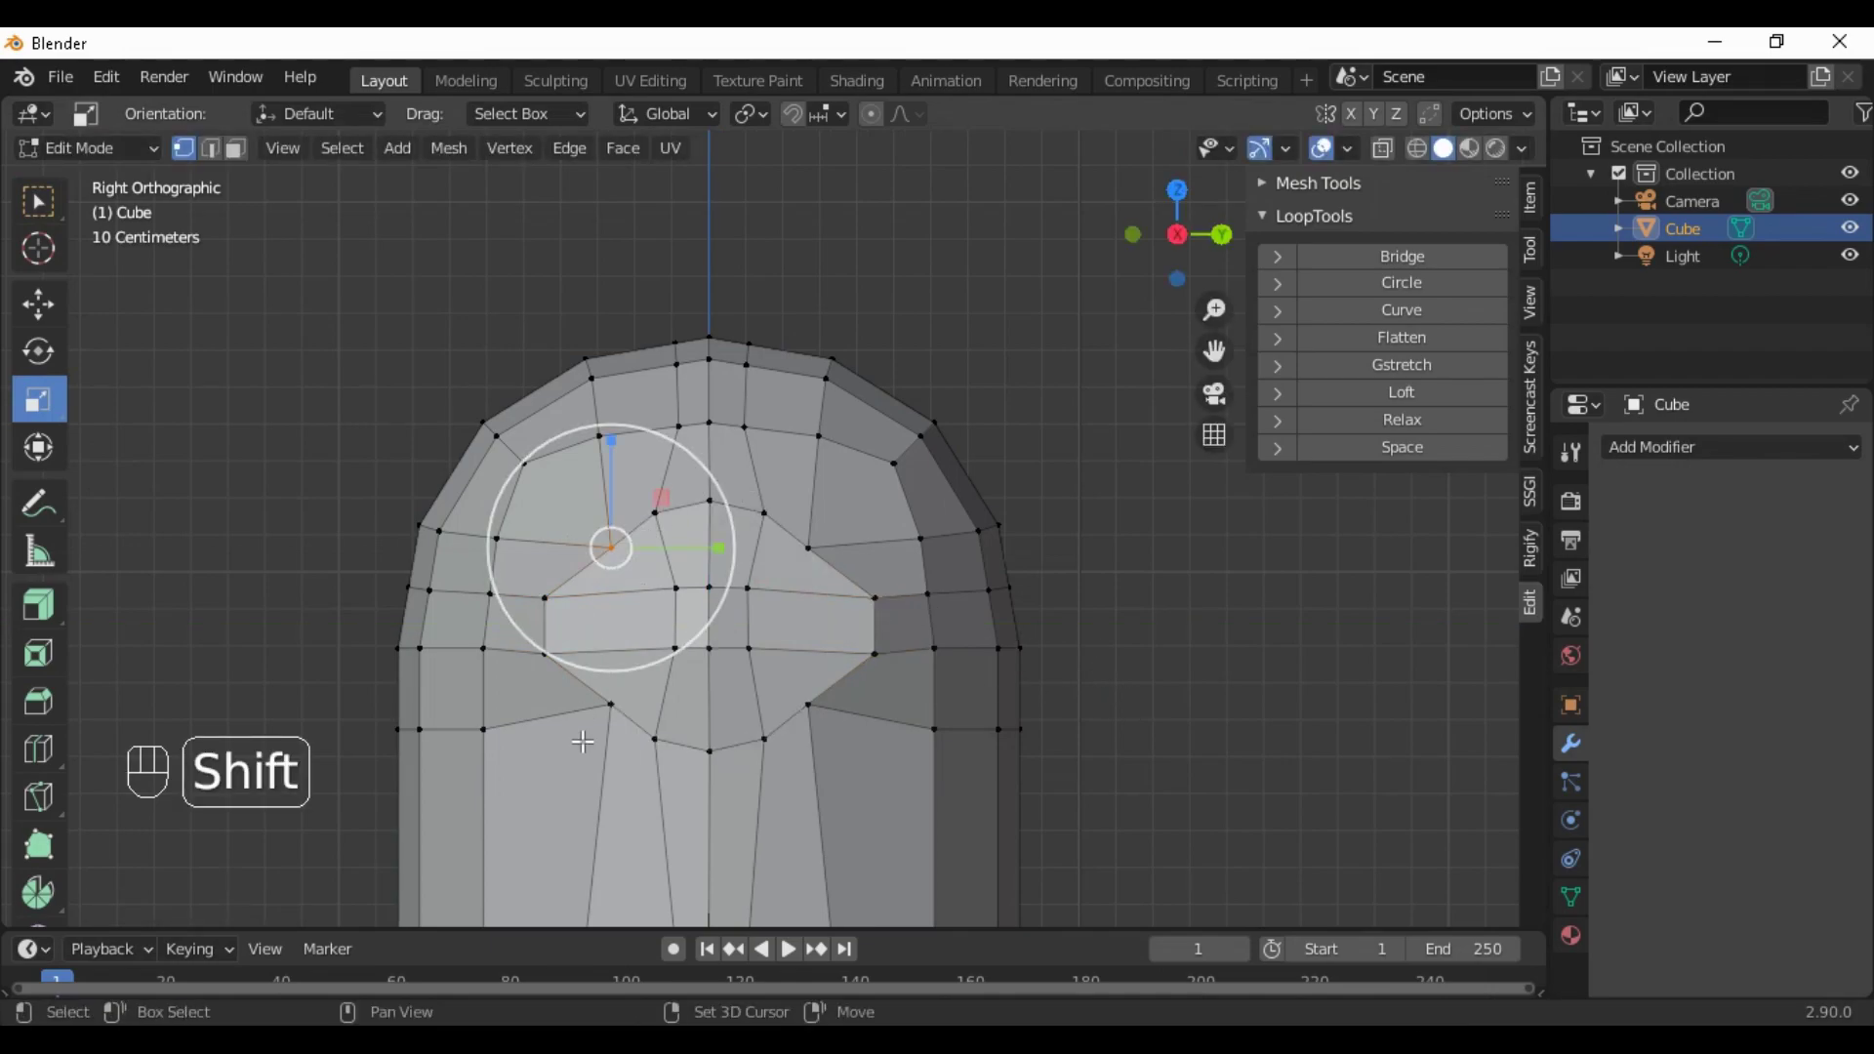
{"action": "left_click", "coordinate": [610, 705], "text": "shift"}
{"action": "left_click", "coordinate": [809, 548], "text": "shift"}
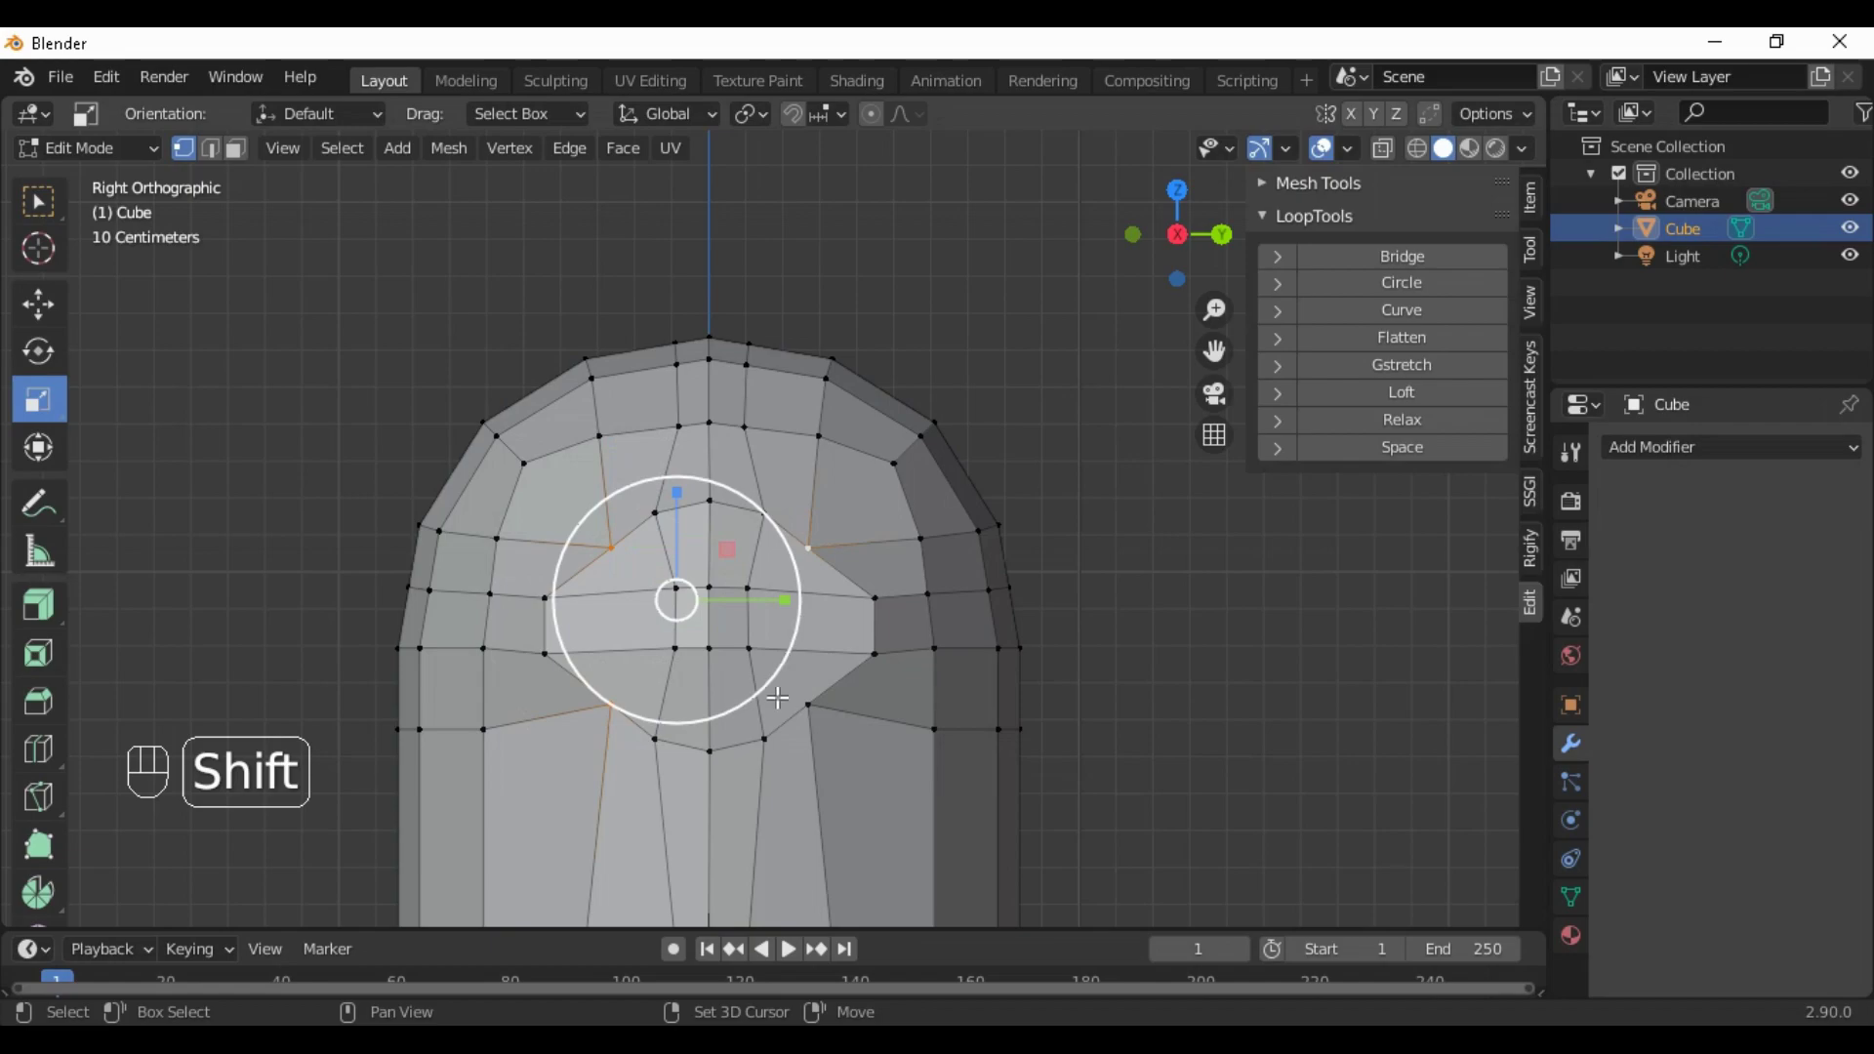
{"action": "left_click", "coordinate": [809, 704], "text": "shift"}
{"action": "left_click_drag", "start_coordinate": [818, 626], "coordinate": [874, 616]}
{"action": "left_click", "coordinate": [1309, 645]}
Select the four vertices flanking the outline's upper and lower midpoints and scale them slightly along Z
{"action": "left_click", "coordinate": [761, 513], "text": "shift"}
{"action": "left_click", "coordinate": [655, 513], "text": "shift"}
{"action": "left_click", "coordinate": [760, 739], "text": "shift"}
{"action": "left_click", "coordinate": [654, 739], "text": "shift"}
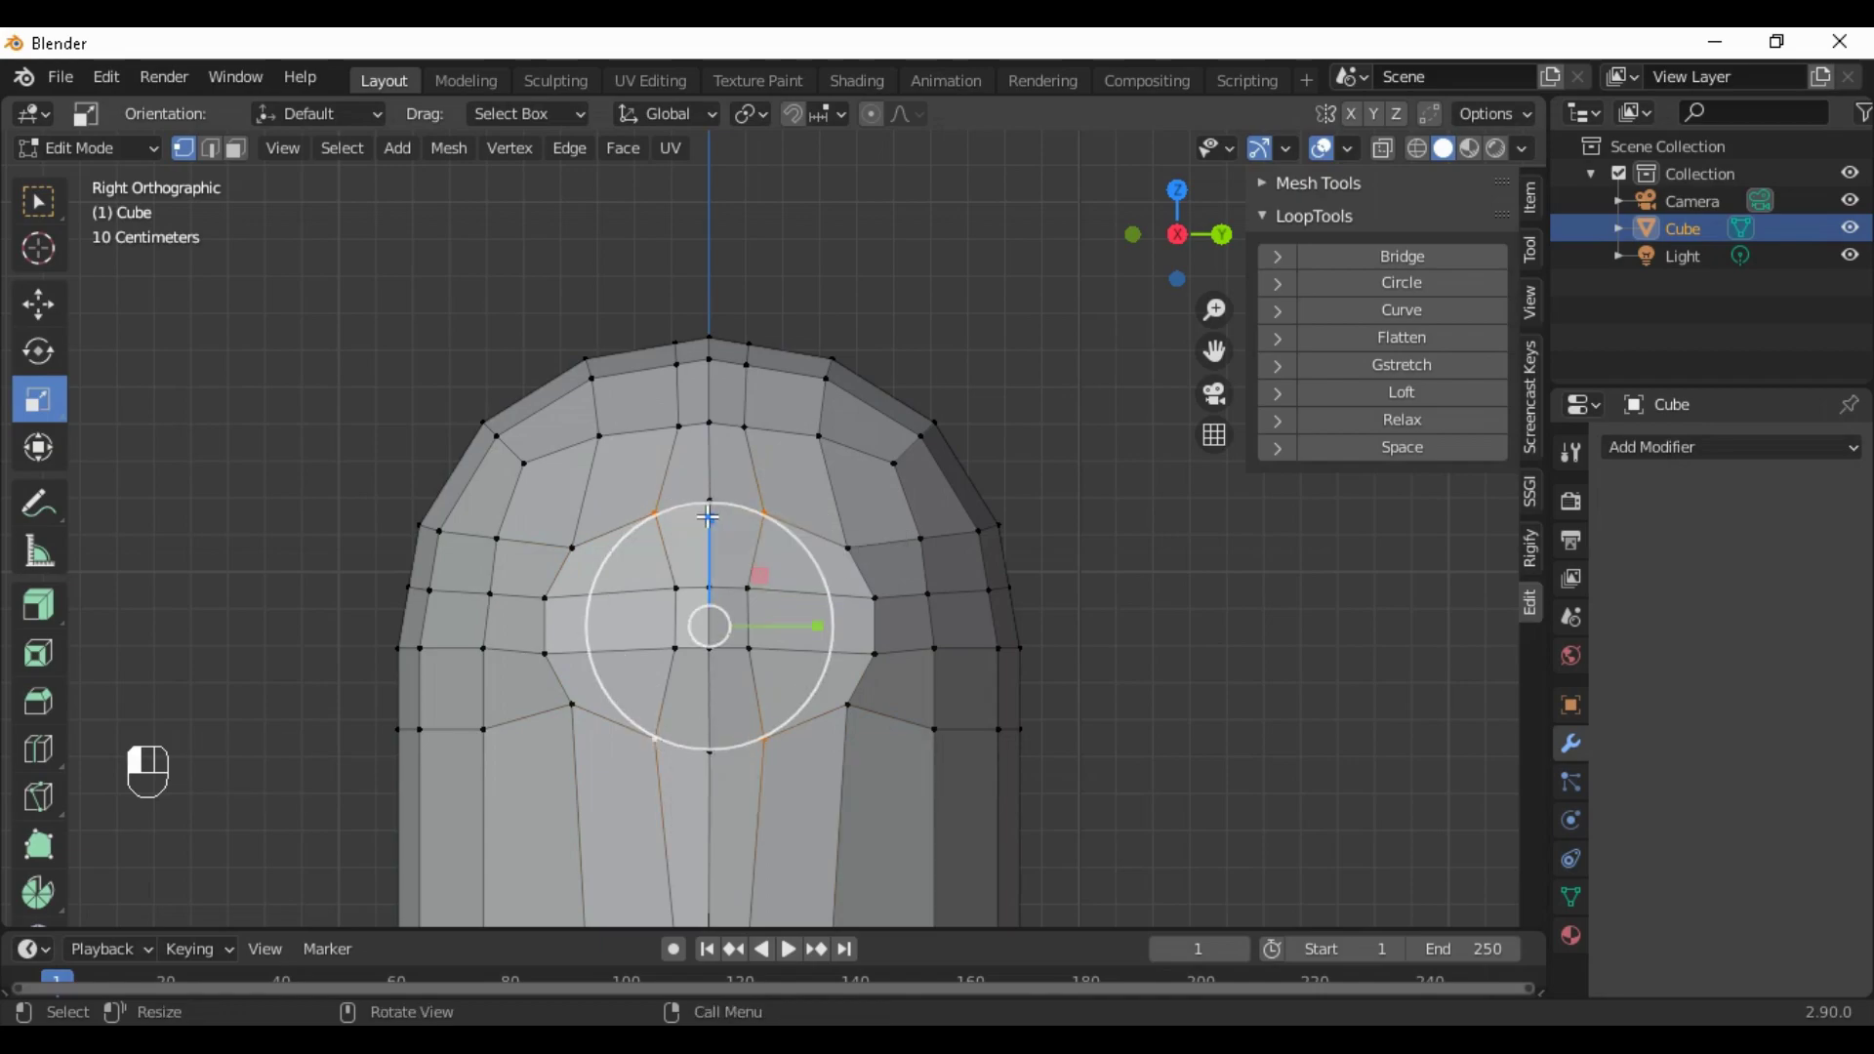
{"action": "left_click_drag", "start_coordinate": [708, 520], "coordinate": [707, 526]}
{"action": "left_click", "coordinate": [1184, 534]}
Scale the visor outline's upper and lower midpoint vertices inward along Z to flatten it into an oval
{"action": "left_click", "coordinate": [714, 764], "text": "shift"}
{"action": "left_click_drag", "start_coordinate": [711, 517], "coordinate": [712, 537]}
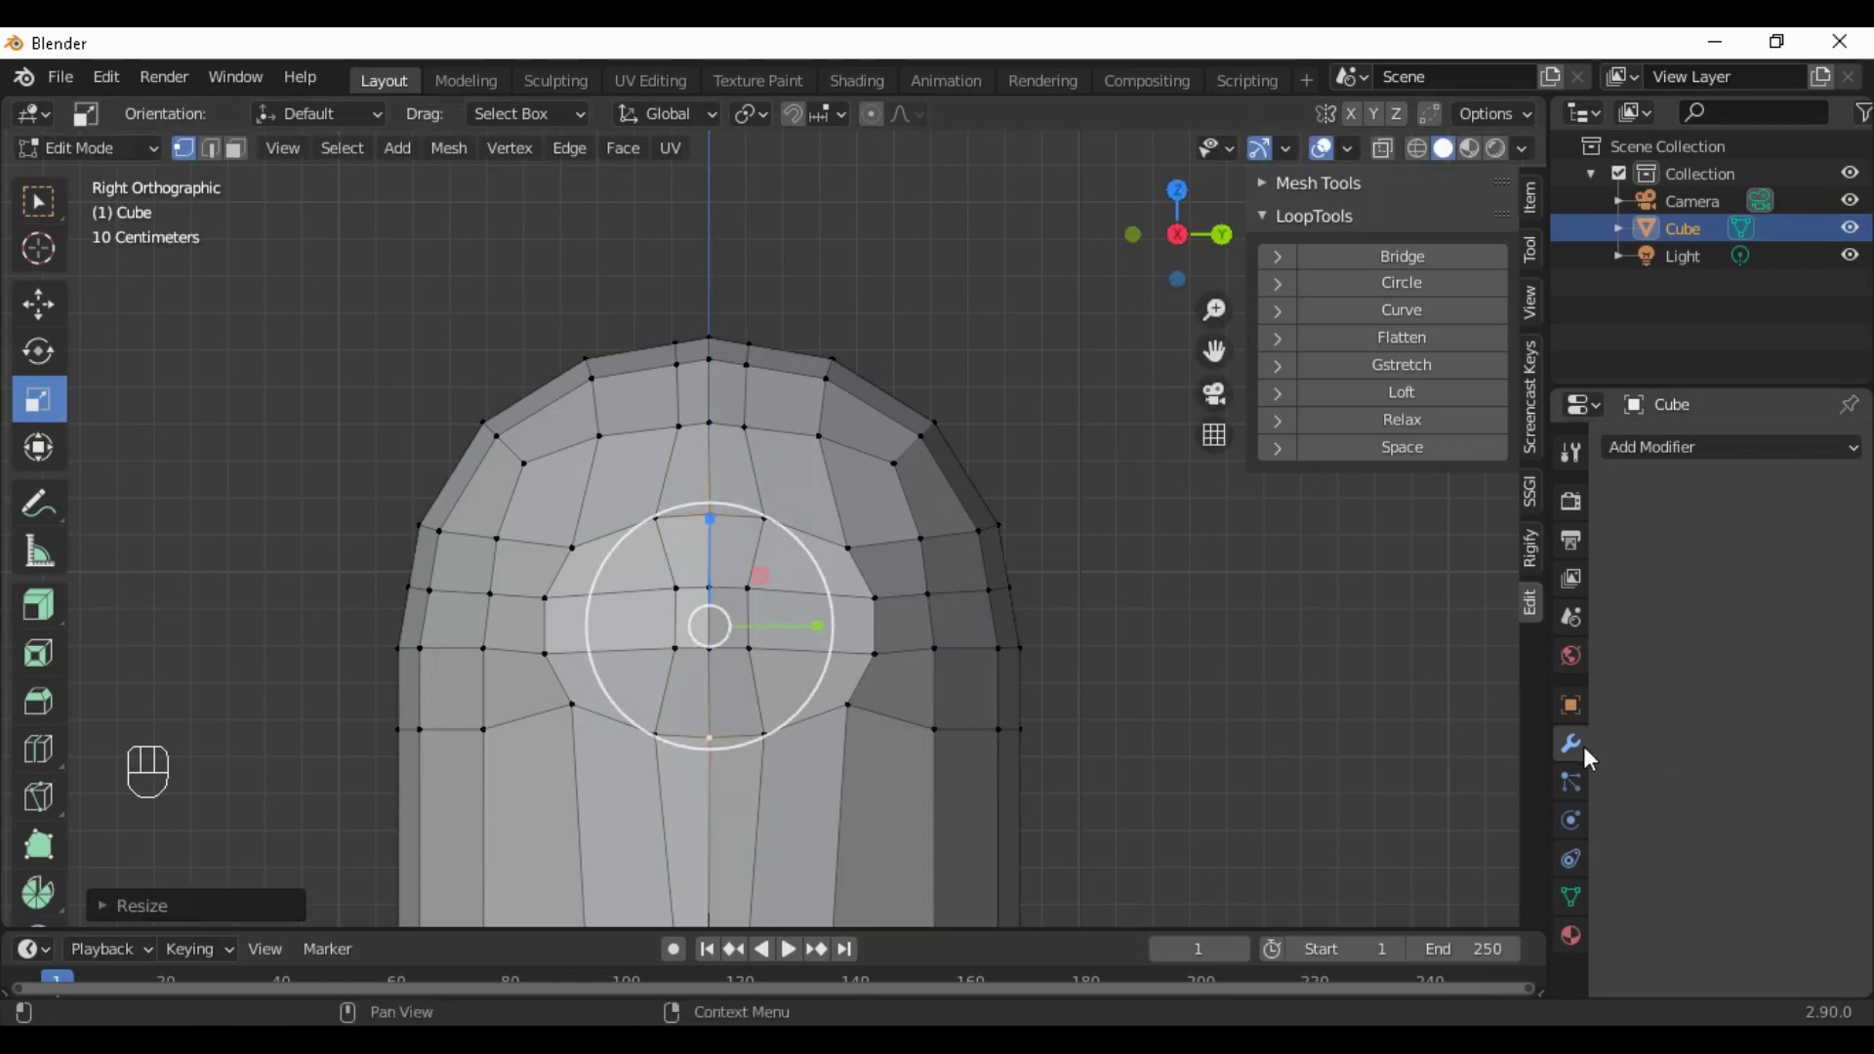
{"action": "left_click", "coordinate": [1054, 749]}
{"action": "scroll", "coordinate": [1047, 748], "scroll_direction": "down", "scroll_amount": 2}
{"action": "mouse_move", "coordinate": [1047, 749]}
{"action": "middle_mouse_down"}
{"action": "mouse_move", "coordinate": [668, 767]}
{"action": "mouse_move", "coordinate": [1146, 853]}
{"action": "mouse_move", "coordinate": [957, 803]}
{"action": "mouse_move", "coordinate": [1174, 790]}
{"action": "mouse_move", "coordinate": [836, 807]}
{"action": "mouse_move", "coordinate": [953, 803]}
{"action": "mouse_move", "coordinate": [1035, 760]}
{"action": "middle_mouse_up"}
{"action": "key", "text": "shift"}
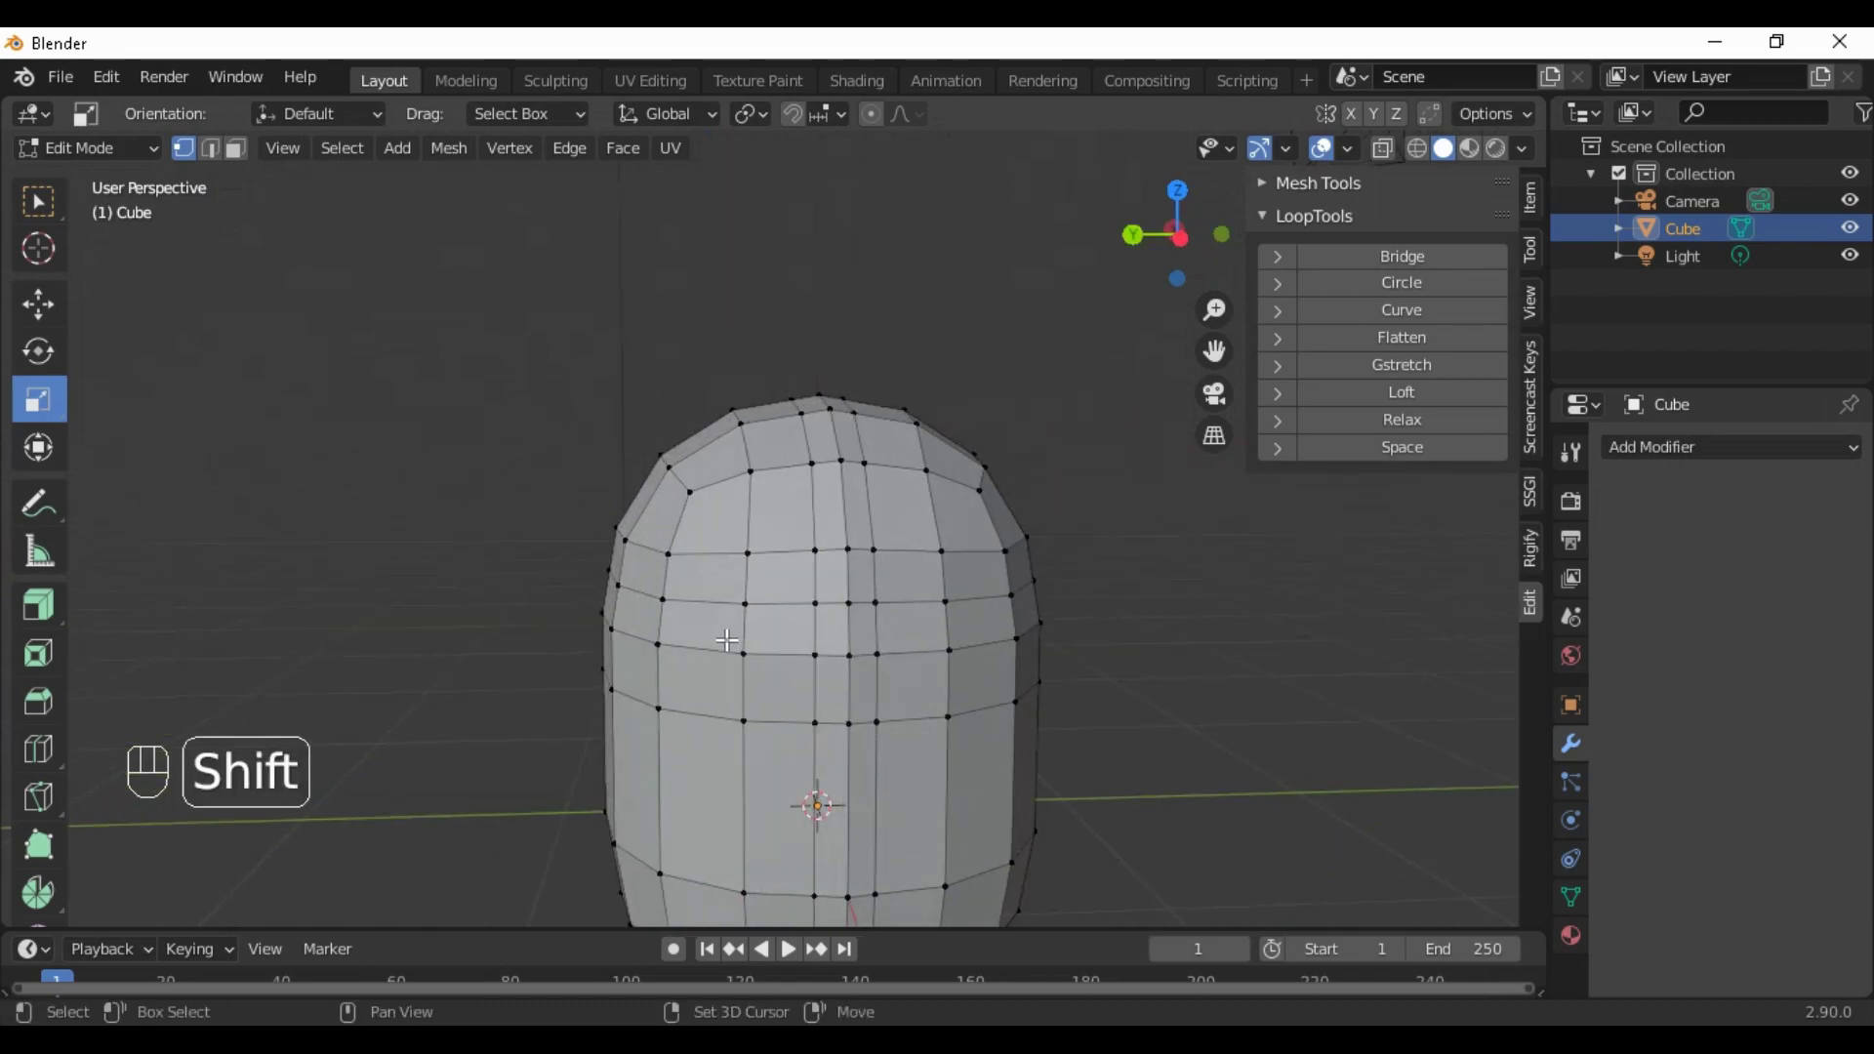
{"action": "left_click_drag", "start_coordinate": [690, 632], "coordinate": [892, 784], "text": "shift"}
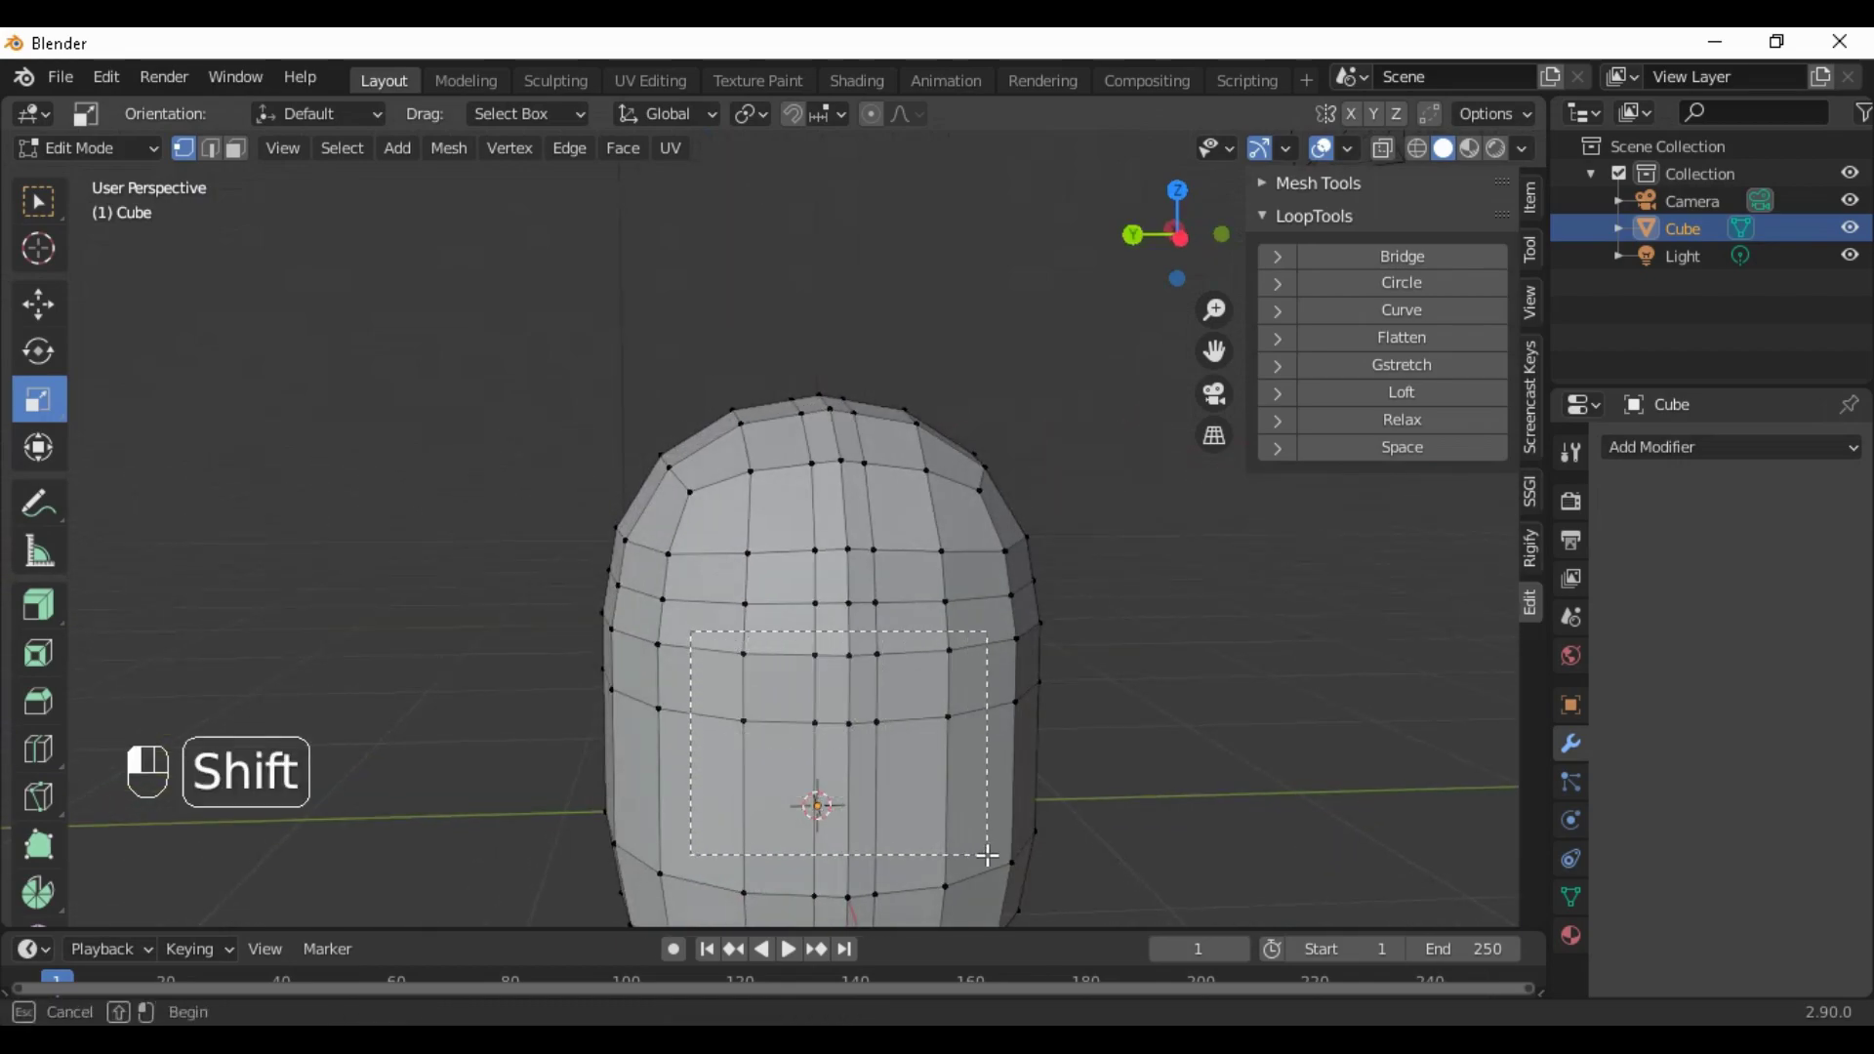
{"action": "left_click_drag", "start_coordinate": [988, 856], "coordinate": [989, 855], "text": "shift"}
{"action": "left_click", "coordinate": [1172, 721]}
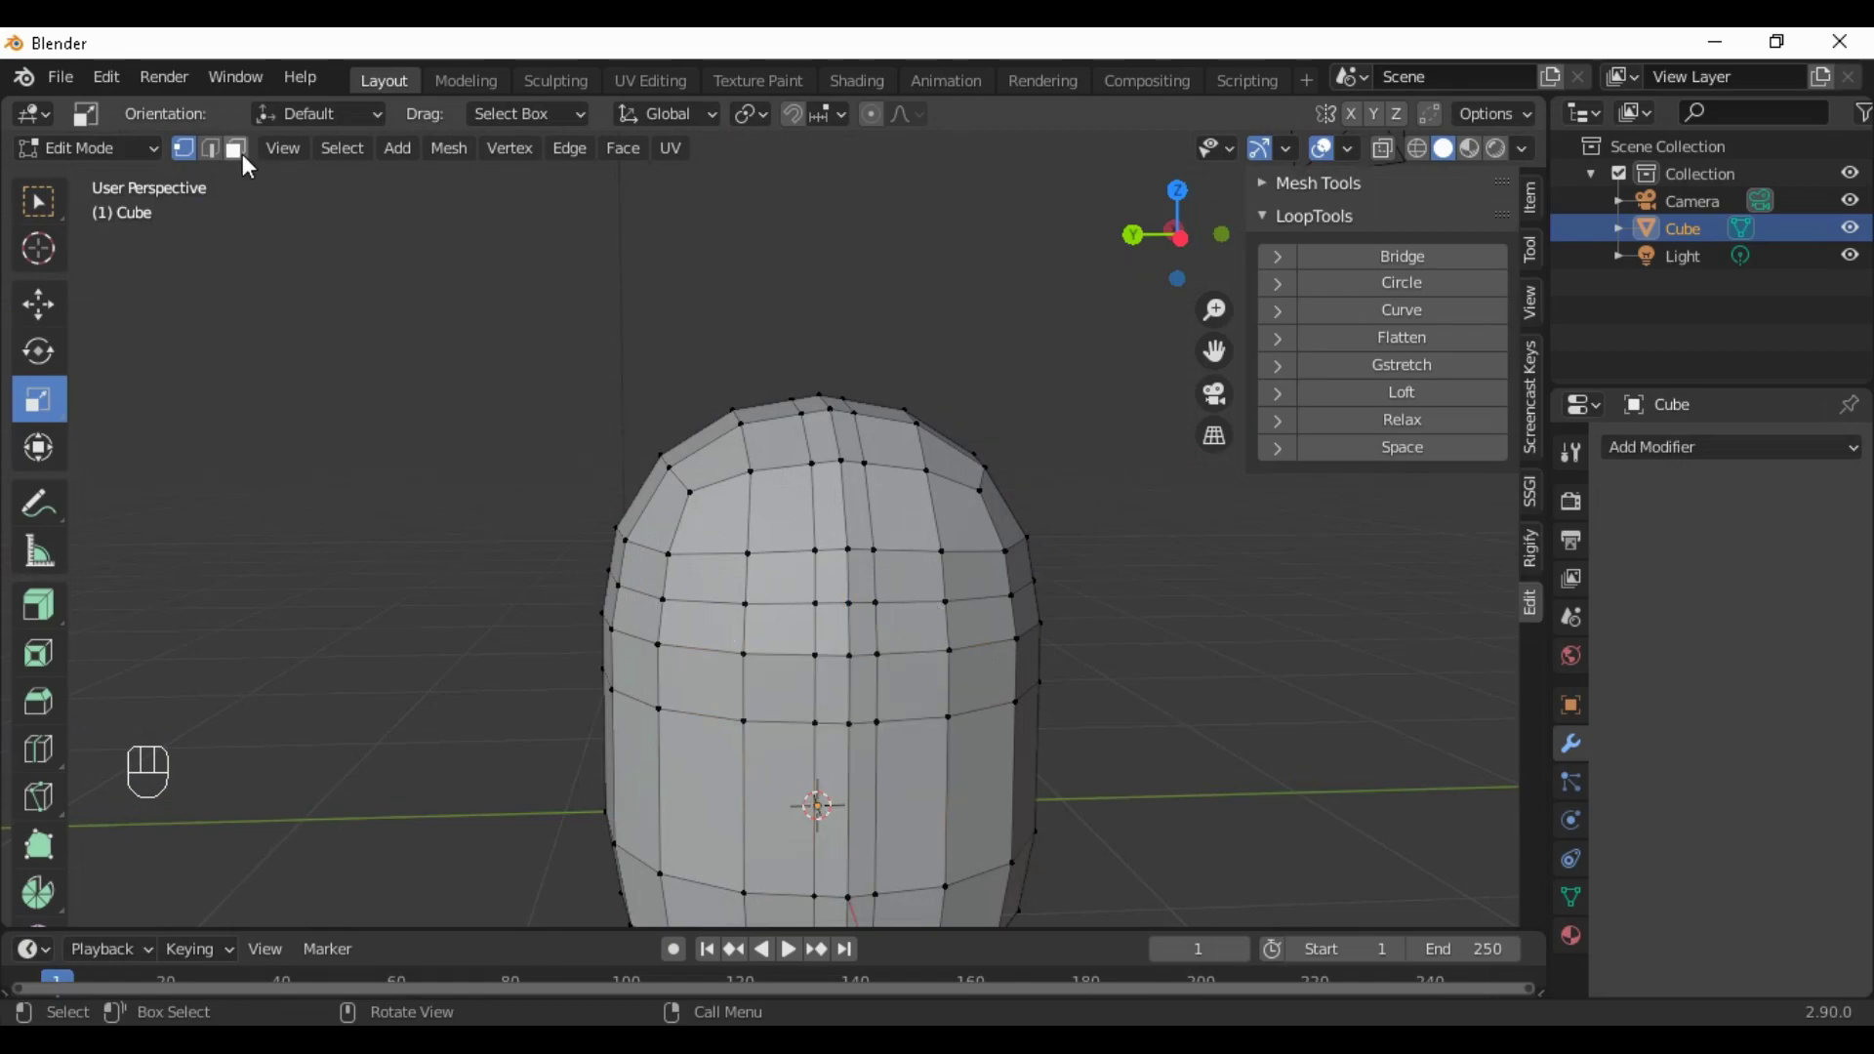
Select the central block of faces on the body's -X side in face mode and extrude it outward as a backpack
{"action": "left_click_drag", "start_coordinate": [723, 638], "coordinate": [970, 824], "text": "shift"}
{"action": "middle_click_drag", "start_coordinate": [970, 824], "coordinate": [781, 840]}
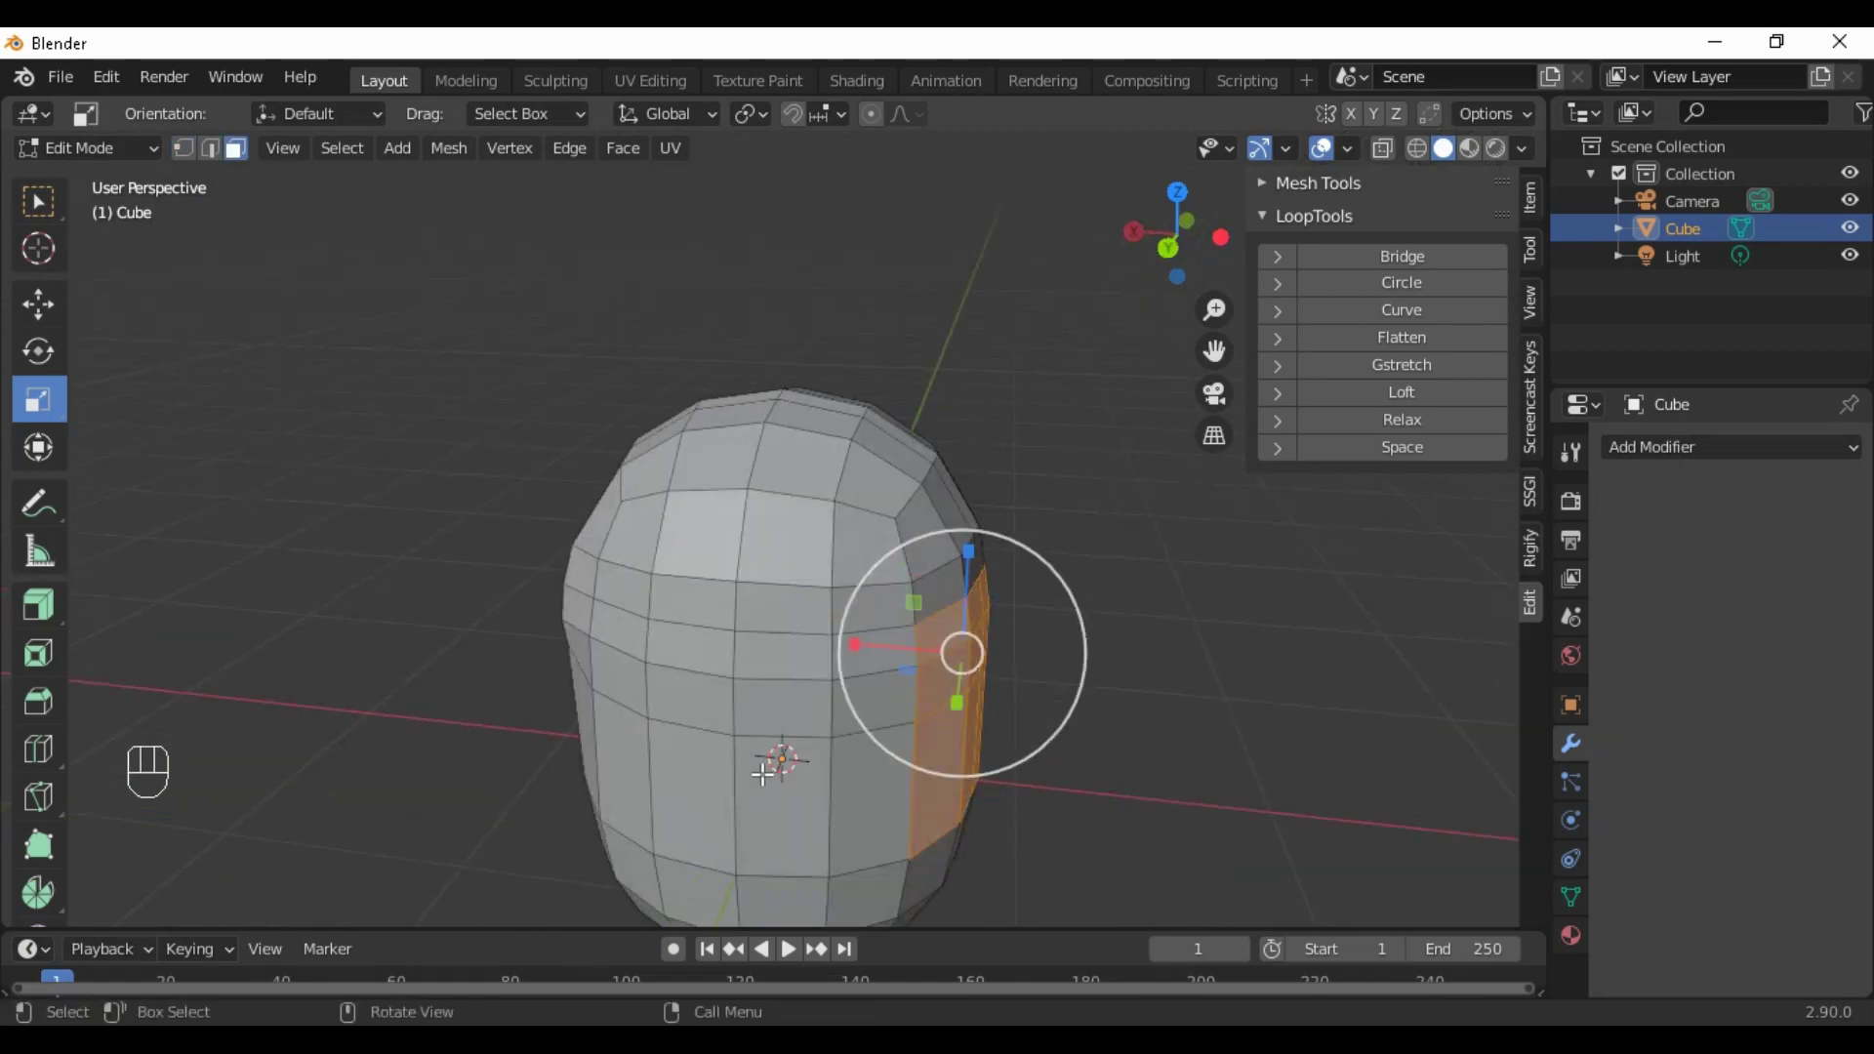
{"action": "left_click", "coordinate": [54, 613]}
{"action": "left_click_drag", "start_coordinate": [41, 605], "coordinate": [114, 615]}
{"action": "scroll", "coordinate": [985, 603], "scroll_direction": "down", "scroll_amount": 3}
{"action": "left_click_drag", "start_coordinate": [989, 599], "coordinate": [1039, 635]}
Select the oval visor faces on the +X side and extrude them outward from the body
{"action": "middle_click_drag", "start_coordinate": [706, 853], "coordinate": [665, 642]}
{"action": "left_click_drag", "start_coordinate": [603, 617], "coordinate": [760, 711]}
{"action": "scroll", "coordinate": [658, 743], "scroll_direction": "down", "scroll_amount": 2}
{"action": "middle_click_drag", "start_coordinate": [661, 745], "coordinate": [426, 648]}
{"action": "left_click_drag", "start_coordinate": [427, 648], "coordinate": [396, 652]}
Extrude the visor faces again by a tiny amount and scale them to about 0.85 to form a rim
{"action": "scroll", "coordinate": [488, 705], "scroll_direction": "up", "scroll_amount": 2}
{"action": "middle_click_drag", "start_coordinate": [565, 749], "coordinate": [666, 712]}
{"action": "scroll", "coordinate": [774, 764], "scroll_direction": "up", "scroll_amount": 3}
{"action": "left_click_drag", "start_coordinate": [427, 719], "coordinate": [418, 719]}
{"action": "middle_click_drag", "start_coordinate": [419, 719], "coordinate": [783, 829]}
{"action": "key", "text": "s"}
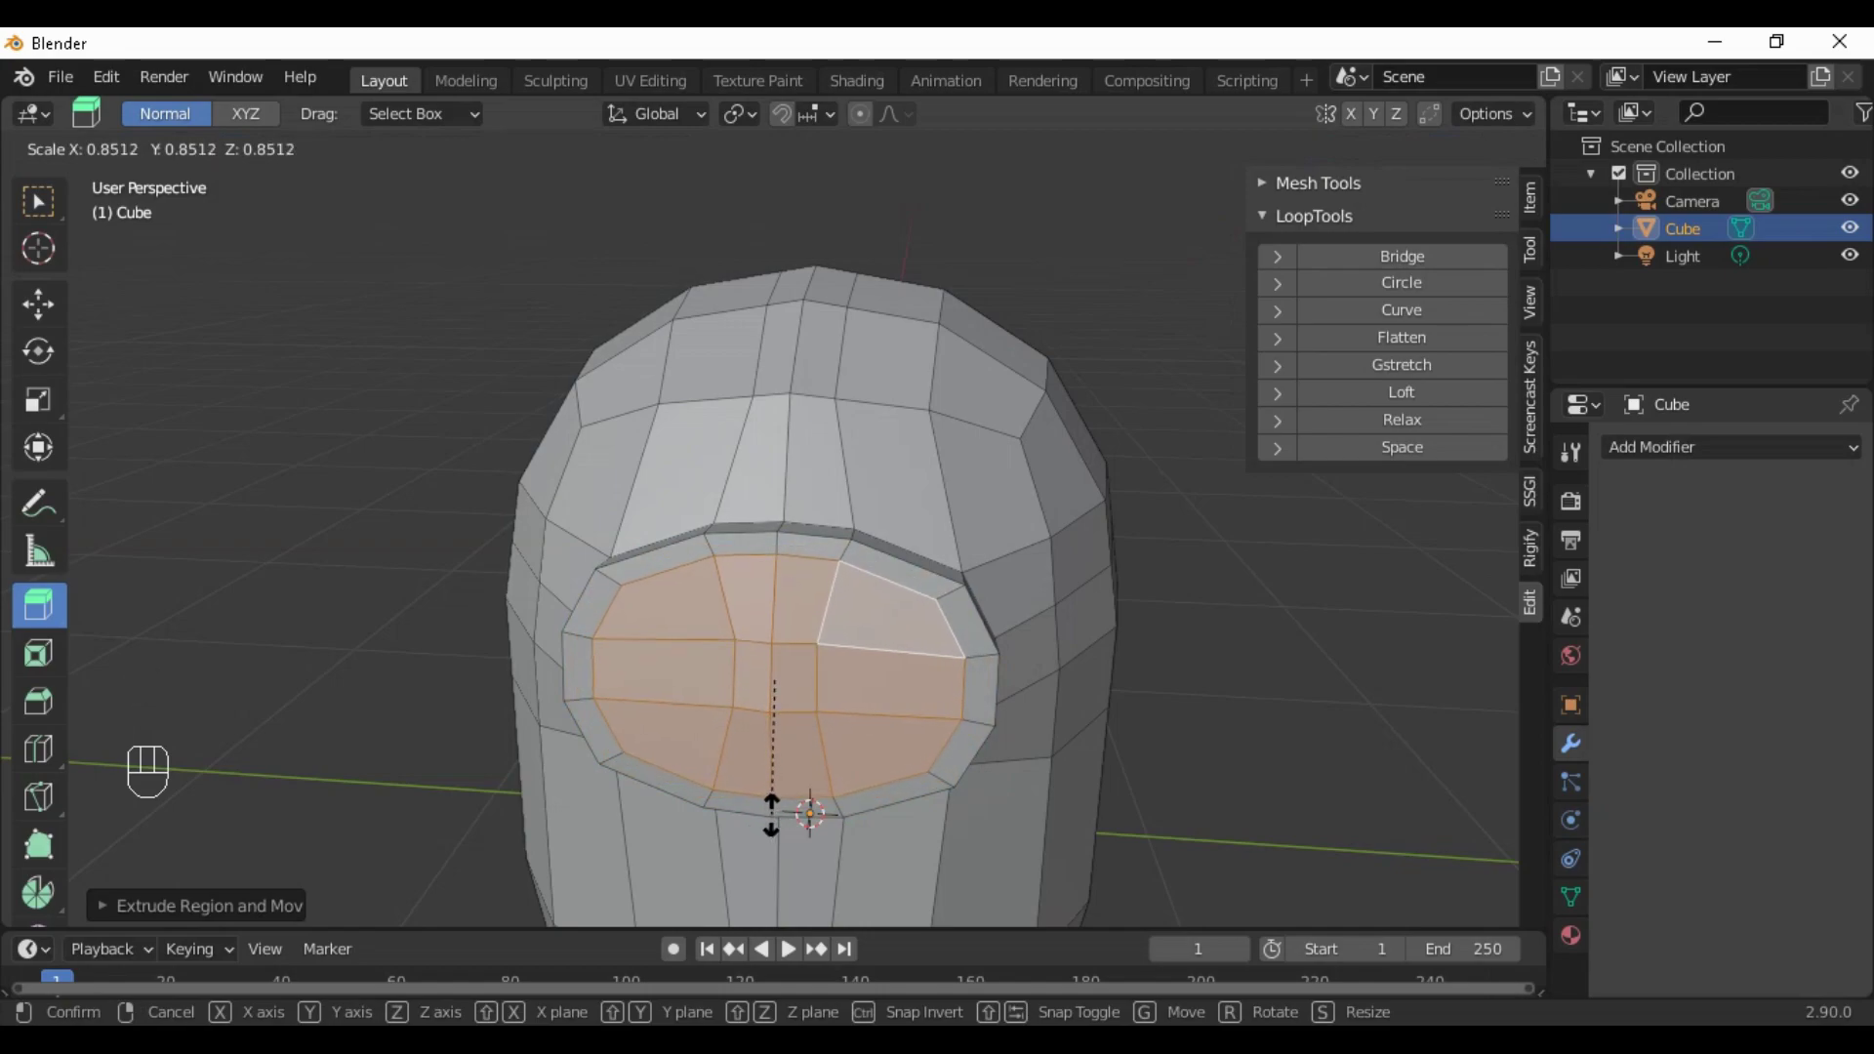
{"action": "left_click", "coordinate": [771, 815]}
Extrude the inner visor faces back into the body to recess them behind the rim, and clear the selection
{"action": "middle_click_drag", "start_coordinate": [757, 712], "coordinate": [543, 648]}
{"action": "left_click_drag", "start_coordinate": [544, 648], "coordinate": [574, 652]}
{"action": "left_click", "coordinate": [459, 707]}
Return to Object Mode and view the whole character from the visor side
{"action": "middle_click_drag", "start_coordinate": [460, 706], "coordinate": [668, 729]}
{"action": "scroll", "coordinate": [668, 729], "scroll_direction": "down", "scroll_amount": 2}
{"action": "mouse_move", "coordinate": [977, 743]}
{"action": "middle_mouse_down"}
{"action": "mouse_move", "coordinate": [1372, 707]}
{"action": "mouse_move", "coordinate": [1015, 736]}
{"action": "mouse_move", "coordinate": [566, 668]}
{"action": "mouse_move", "coordinate": [815, 782]}
{"action": "mouse_move", "coordinate": [1217, 706]}
{"action": "mouse_move", "coordinate": [975, 741]}
{"action": "middle_mouse_up"}
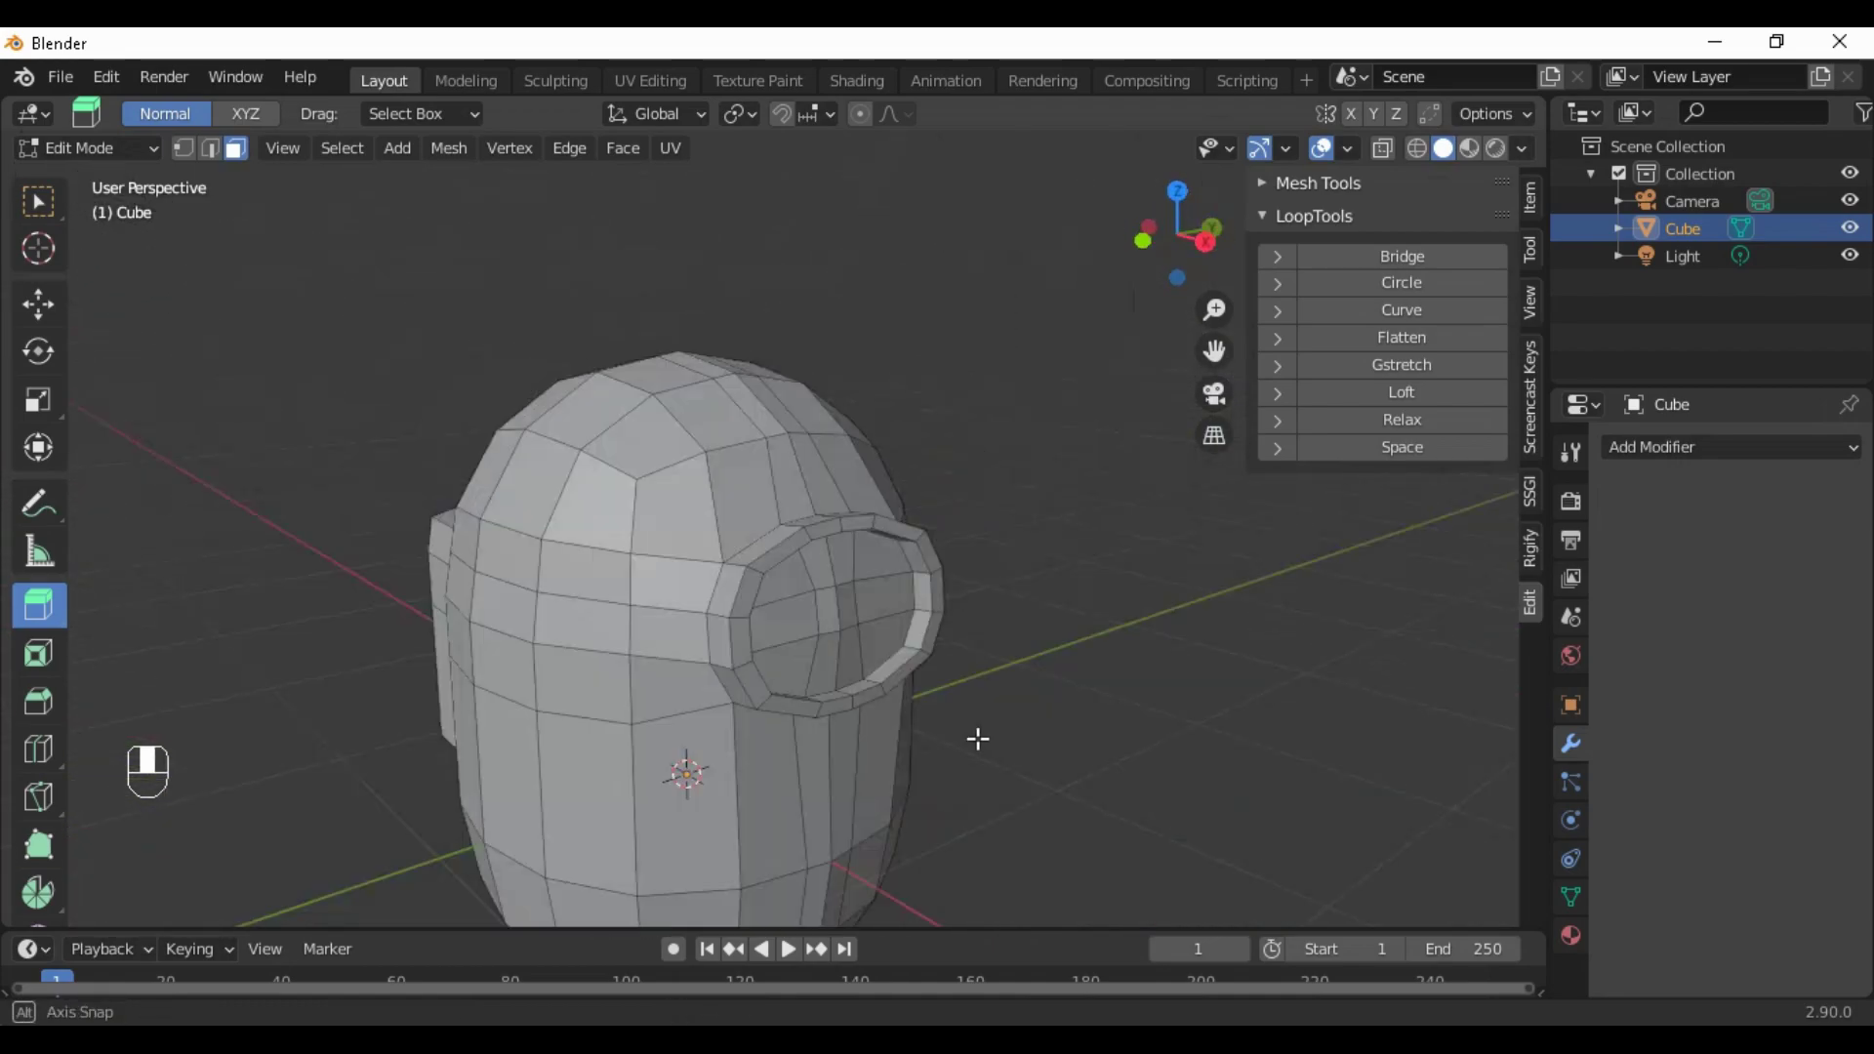
{"action": "scroll", "coordinate": [915, 762], "scroll_direction": "down", "scroll_amount": 2}
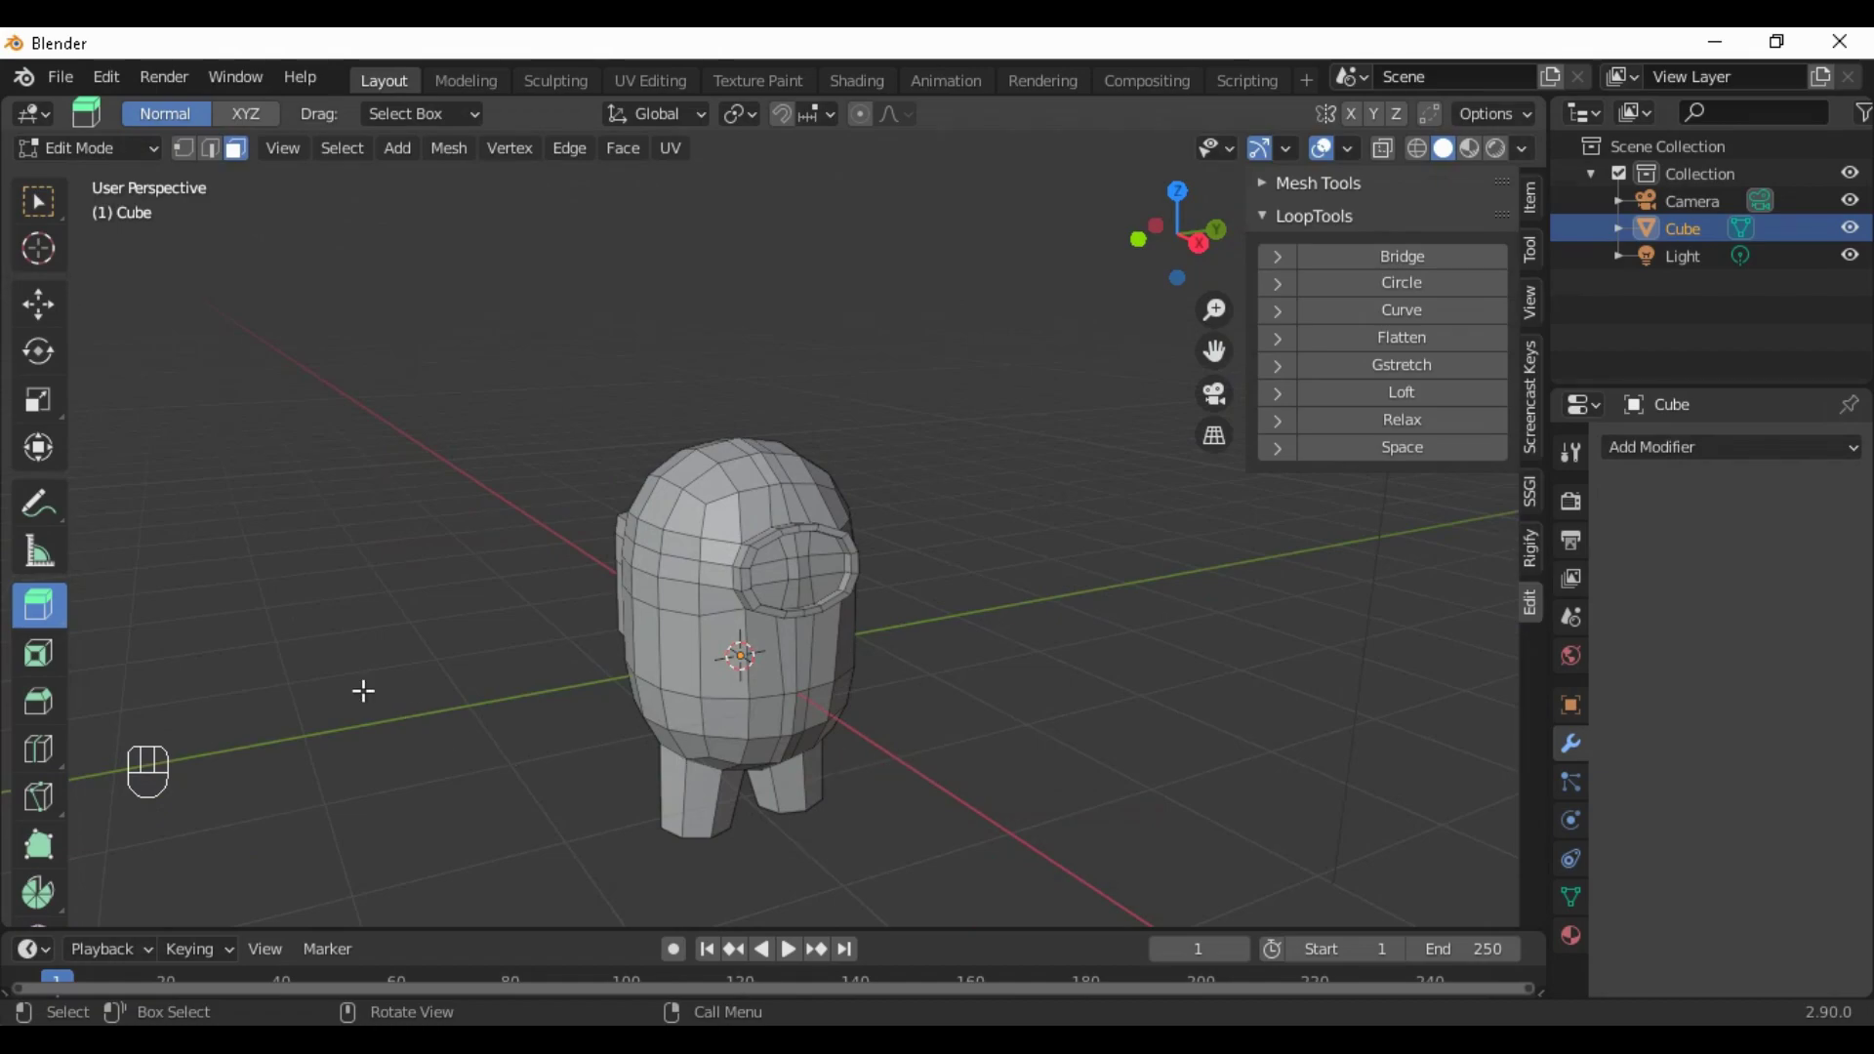
{"action": "key", "text": "Tab"}
{"action": "middle_click_drag", "start_coordinate": [459, 711], "coordinate": [493, 694]}
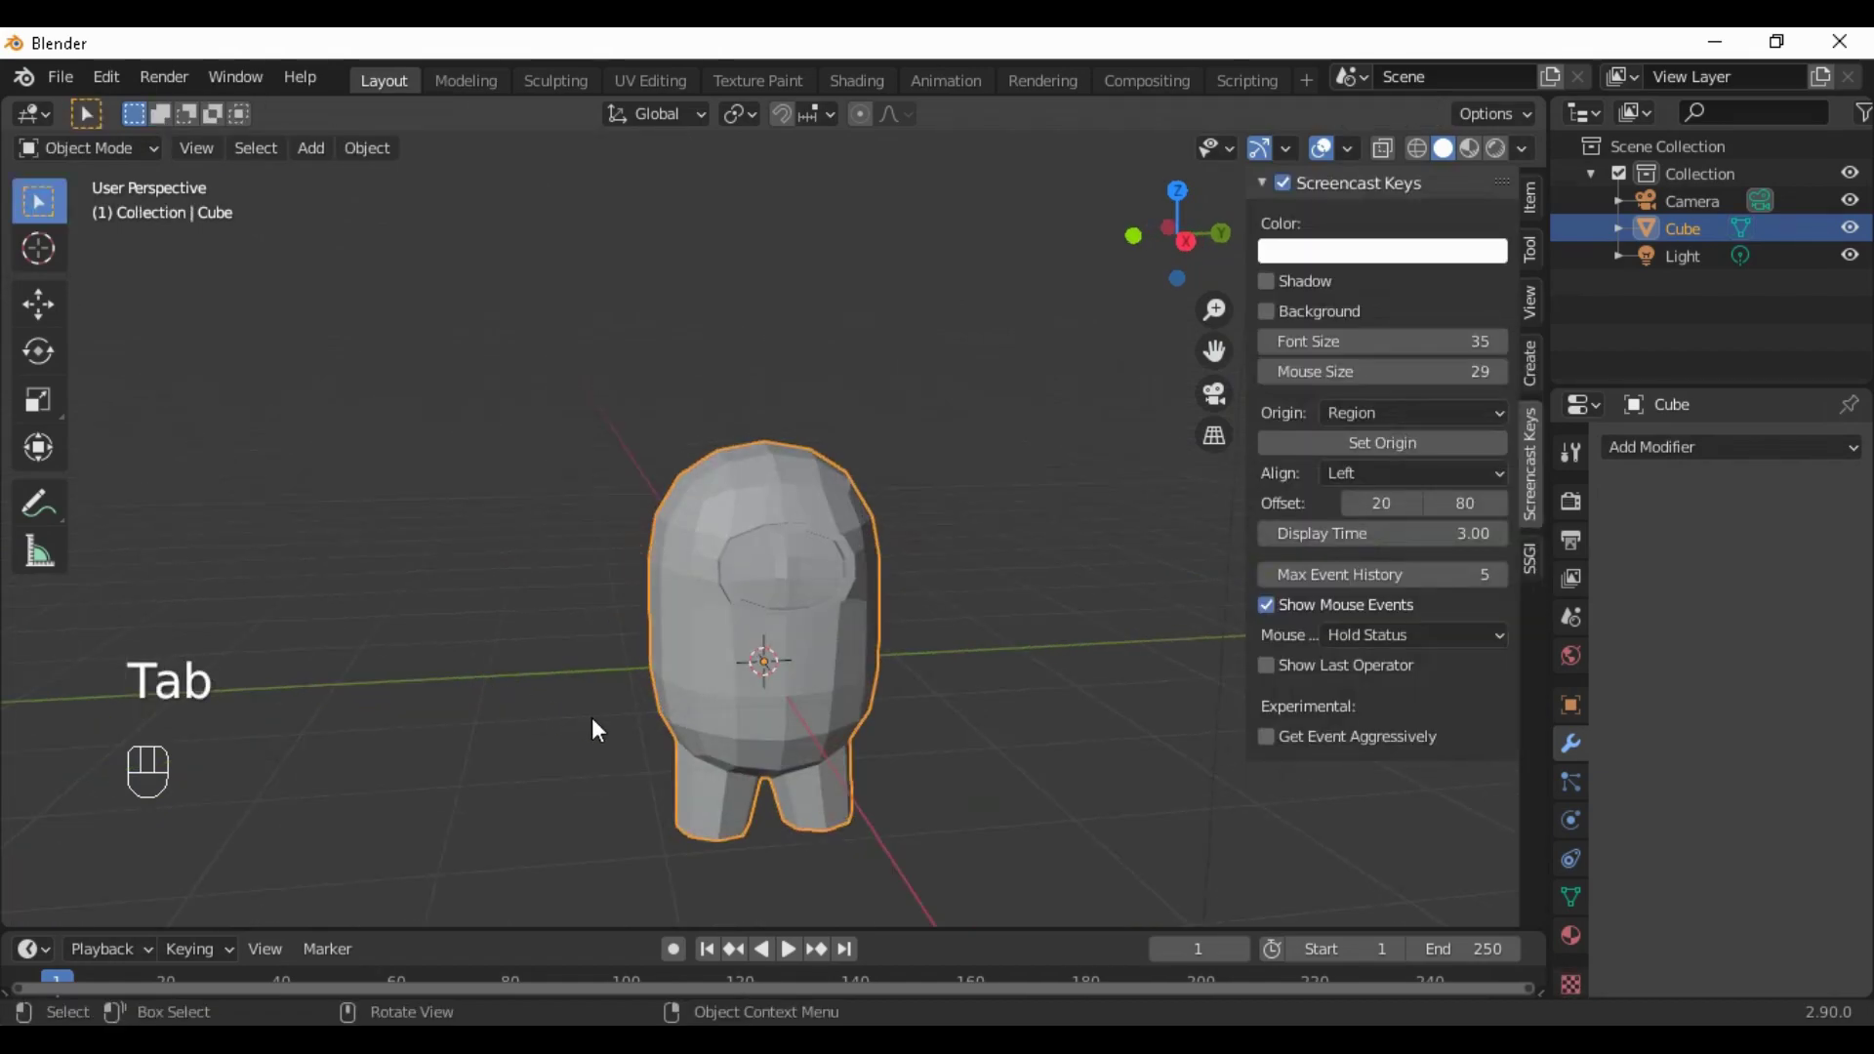
Add a Subdivision Surface modifier to the character, set its viewport level to 3, and inspect the smoothed visor and body
{"action": "key", "text": "a"}
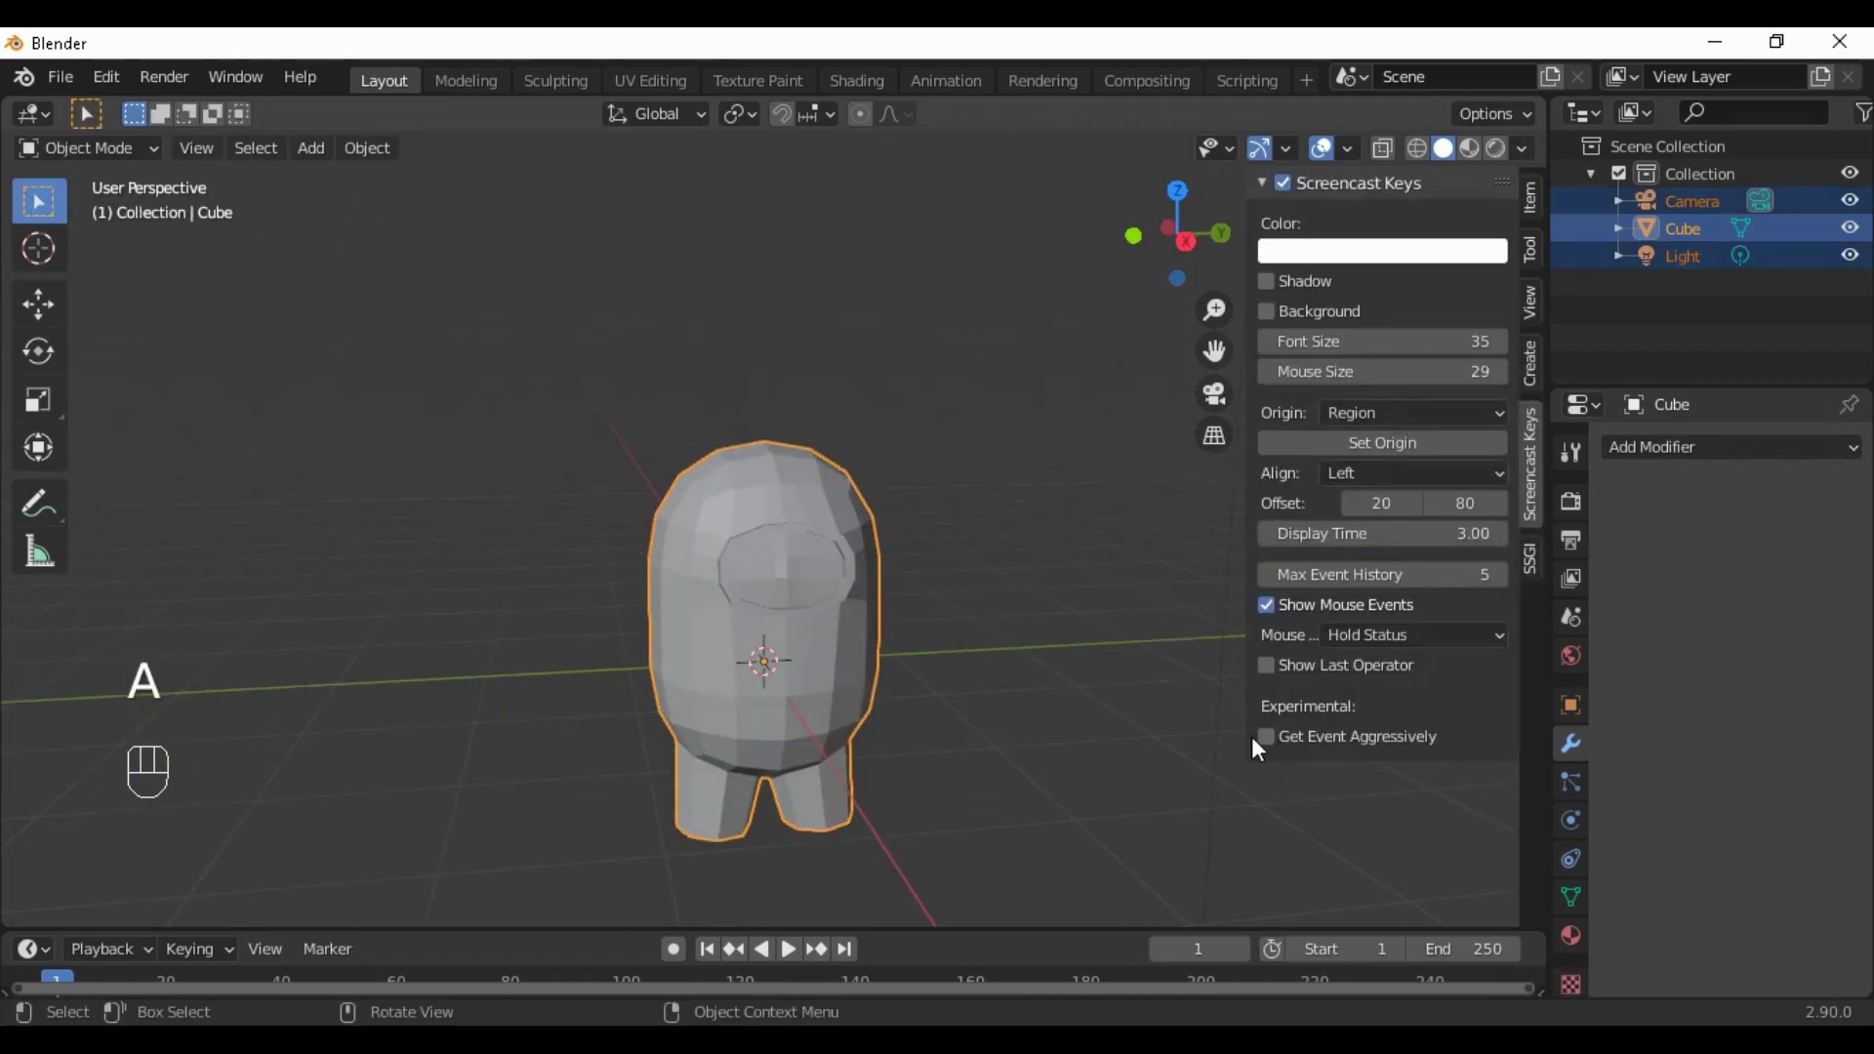
{"action": "left_click", "coordinate": [1696, 449]}
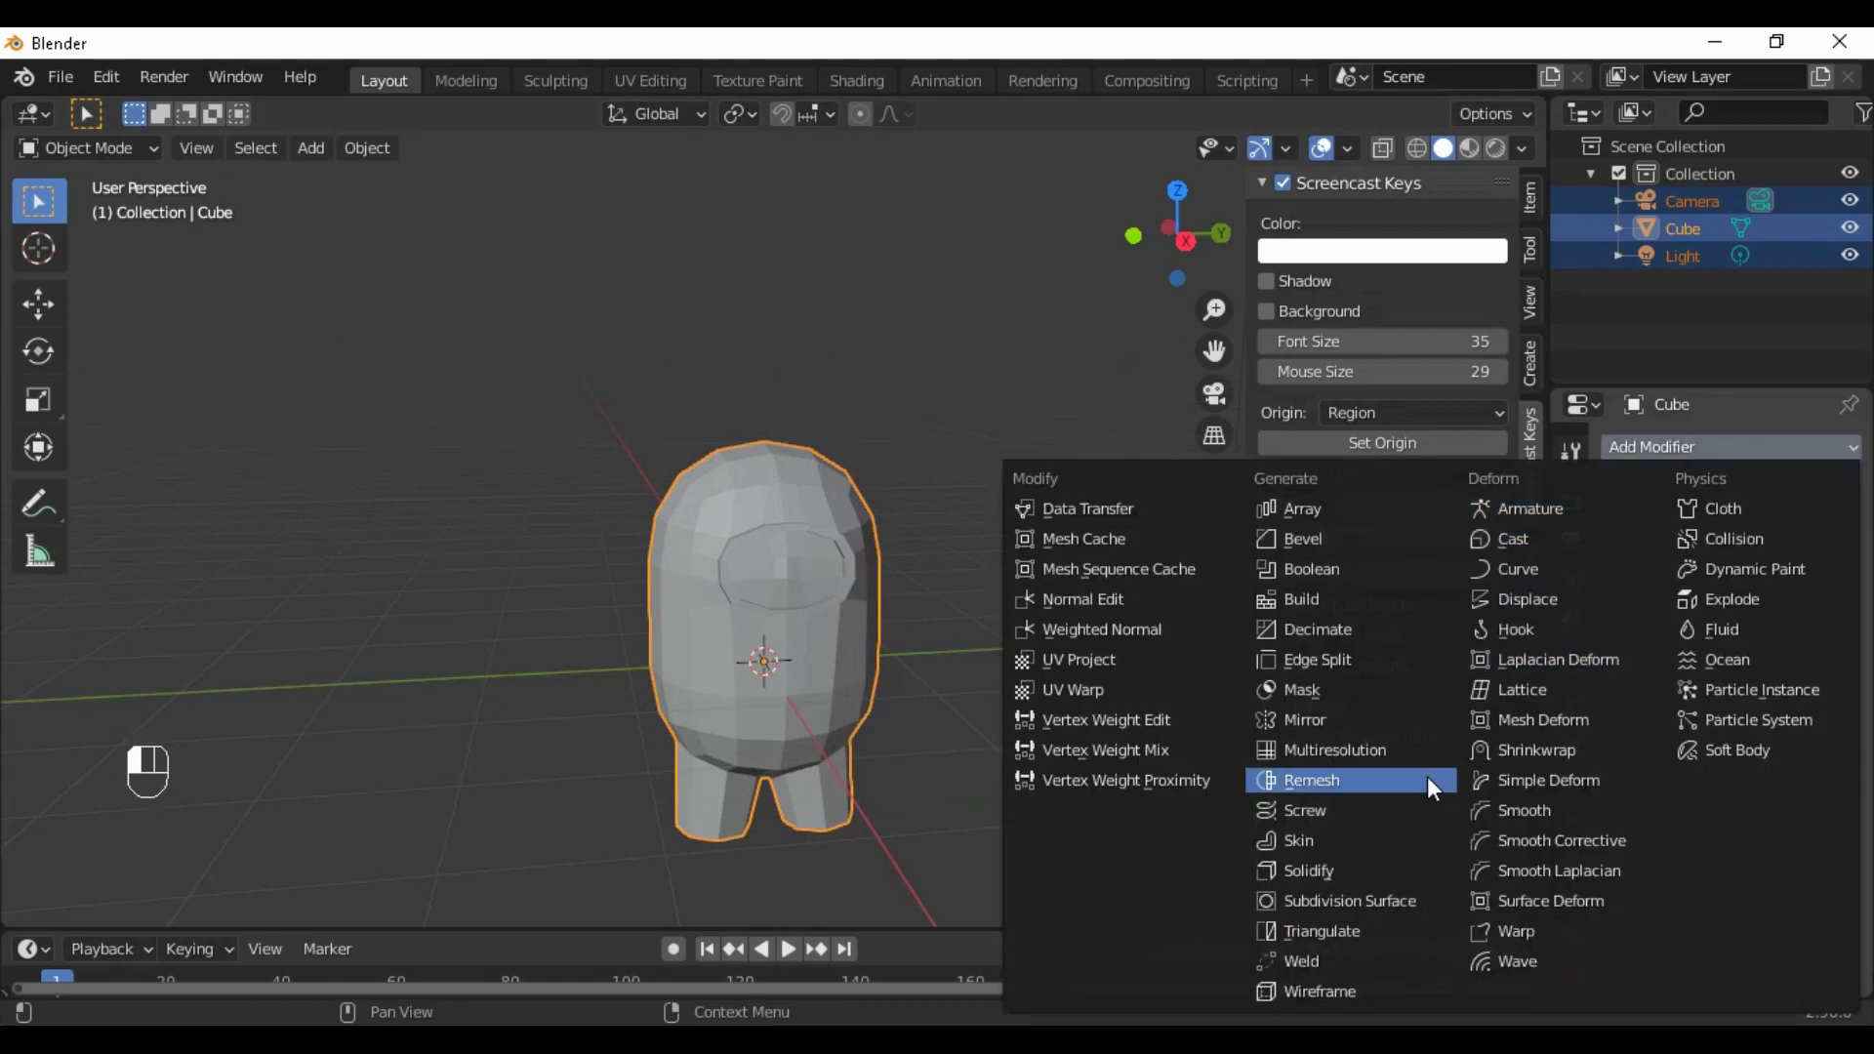
{"action": "left_click", "coordinate": [1372, 902]}
{"action": "middle_click_drag", "start_coordinate": [1189, 860], "coordinate": [979, 807]}
{"action": "left_click", "coordinate": [1819, 568]}
{"action": "left_click", "coordinate": [1819, 568]}
{"action": "middle_click_drag", "start_coordinate": [1079, 770], "coordinate": [775, 794]}
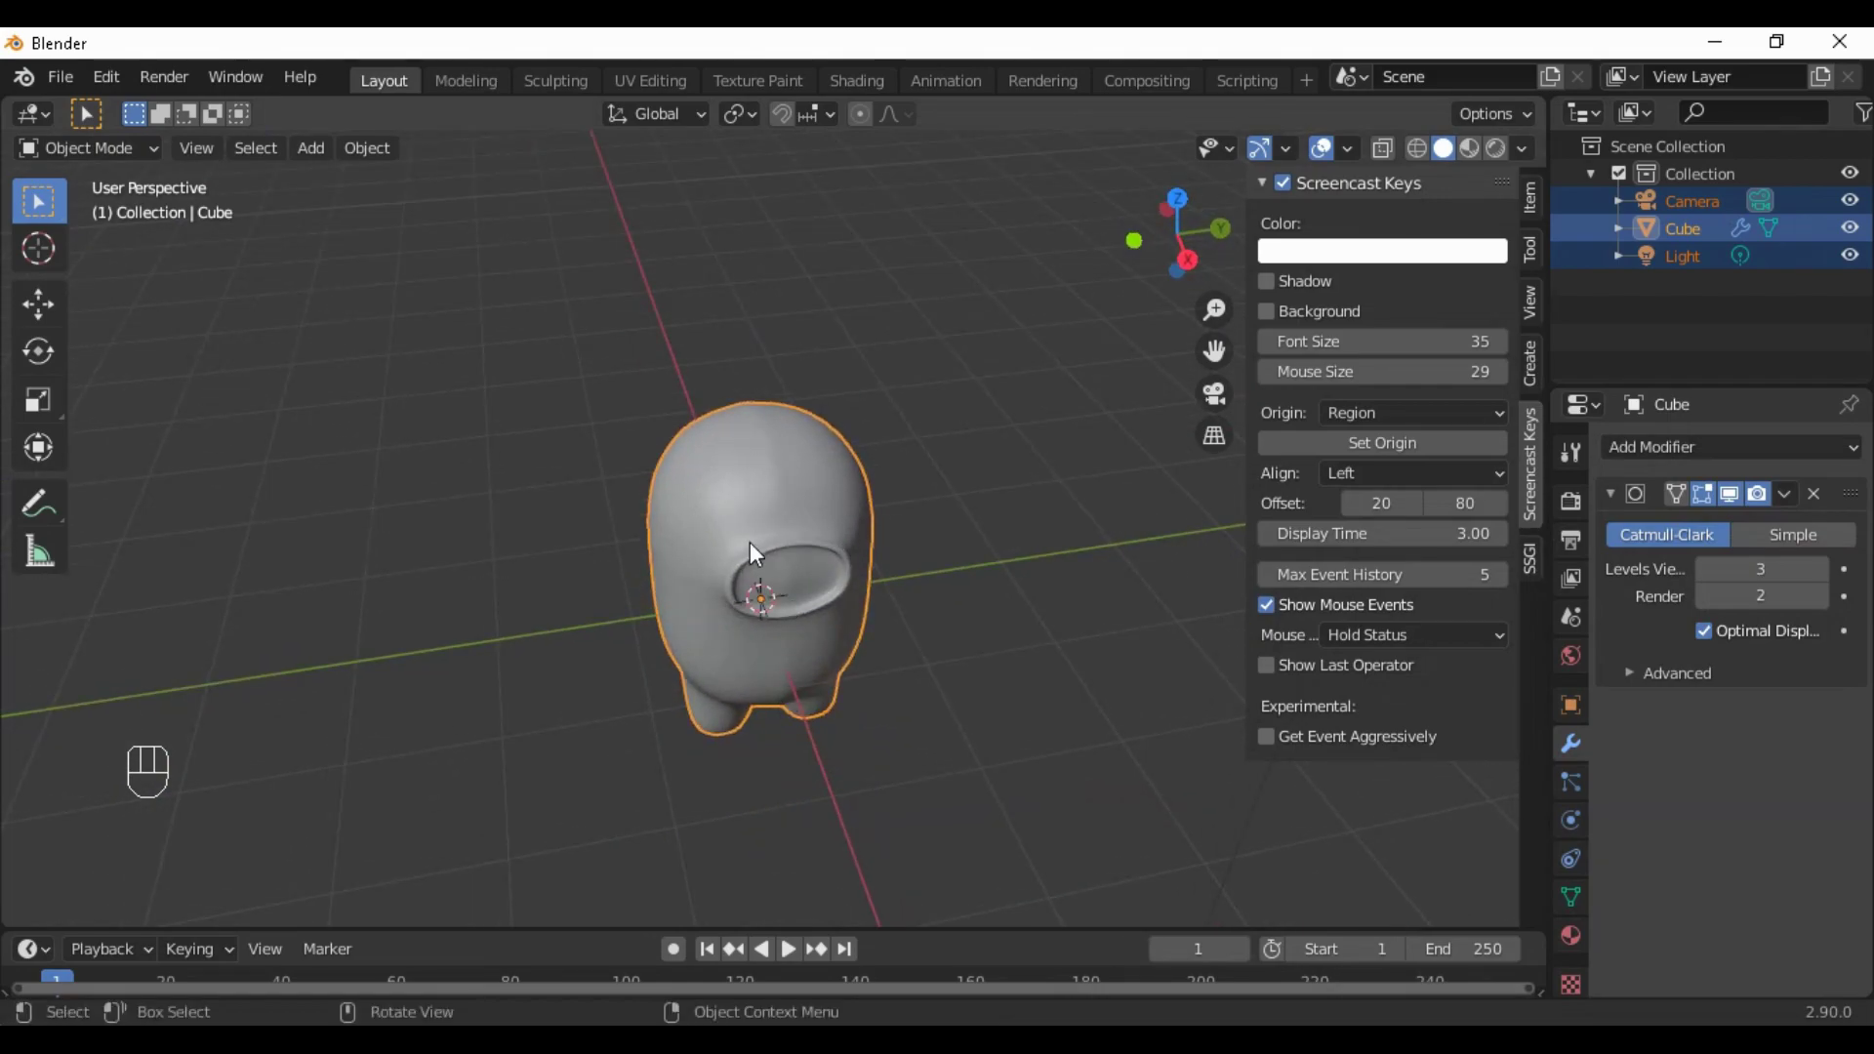
{"action": "scroll", "coordinate": [1028, 601], "scroll_direction": "up", "scroll_amount": 5}
{"action": "middle_click_drag", "start_coordinate": [1029, 601], "coordinate": [798, 390]}
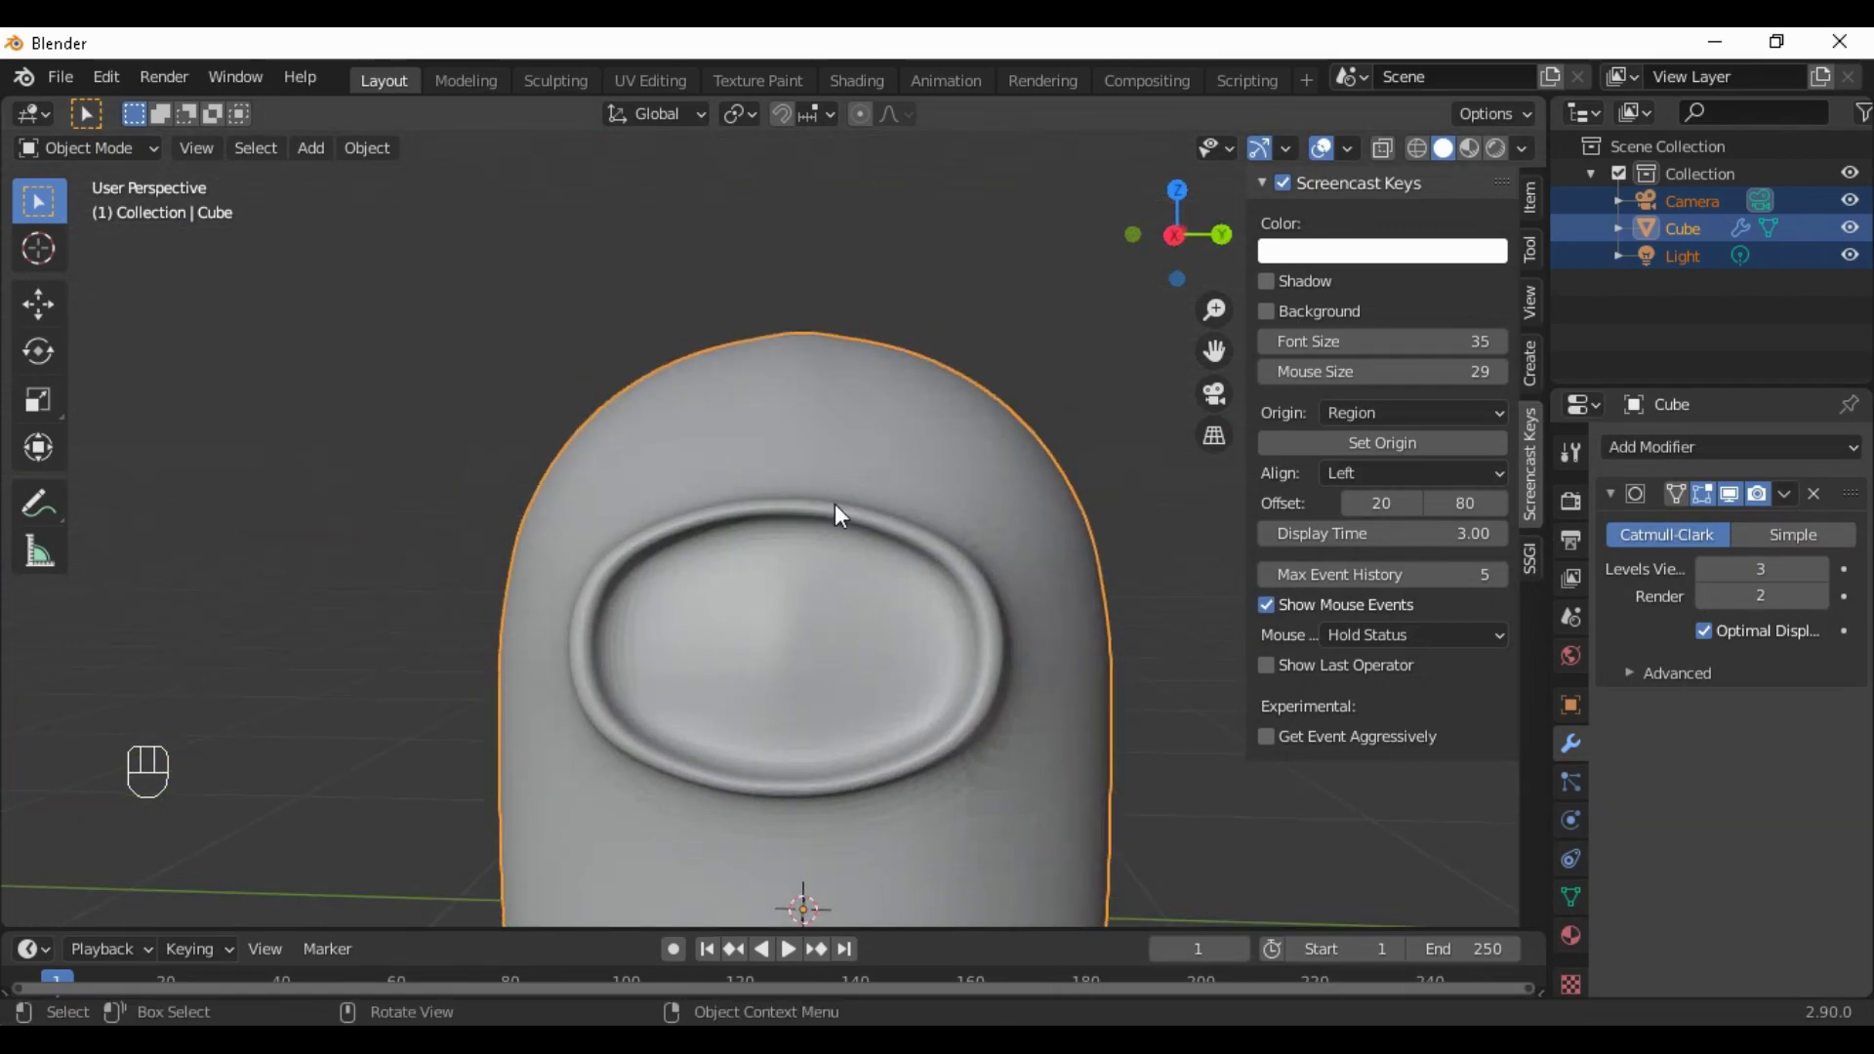
{"action": "middle_click_drag", "start_coordinate": [927, 851], "coordinate": [940, 747]}
{"action": "scroll", "coordinate": [790, 822], "scroll_direction": "down", "scroll_amount": 3}
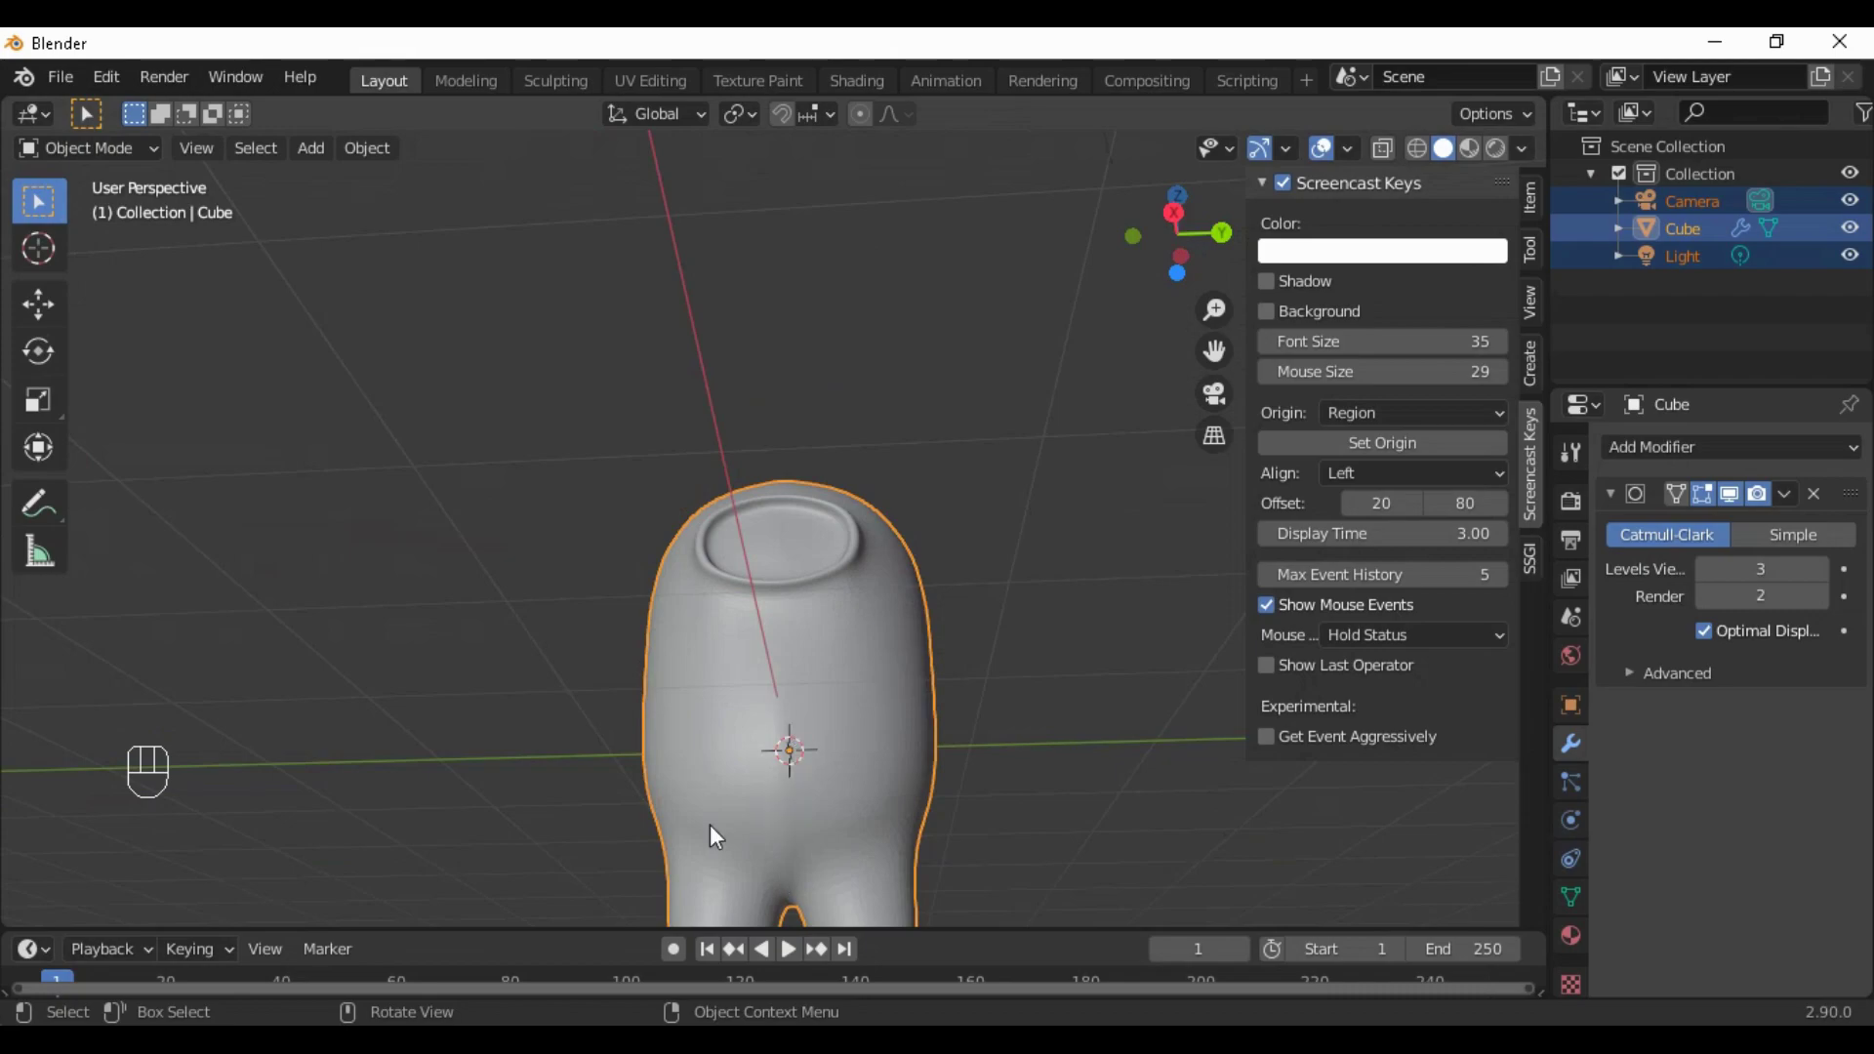
In Edit Mode, lower the subdivision viewport level to 1 and remove the Subdivision Surface modifier
{"action": "key", "text": "Tab"}
{"action": "middle_click_drag", "start_coordinate": [201, 917], "coordinate": [774, 189]}
{"action": "middle_click_drag", "start_coordinate": [1044, 625], "coordinate": [1025, 439], "text": "shift"}
{"action": "scroll", "coordinate": [1025, 439], "scroll_direction": "up", "scroll_amount": 2}
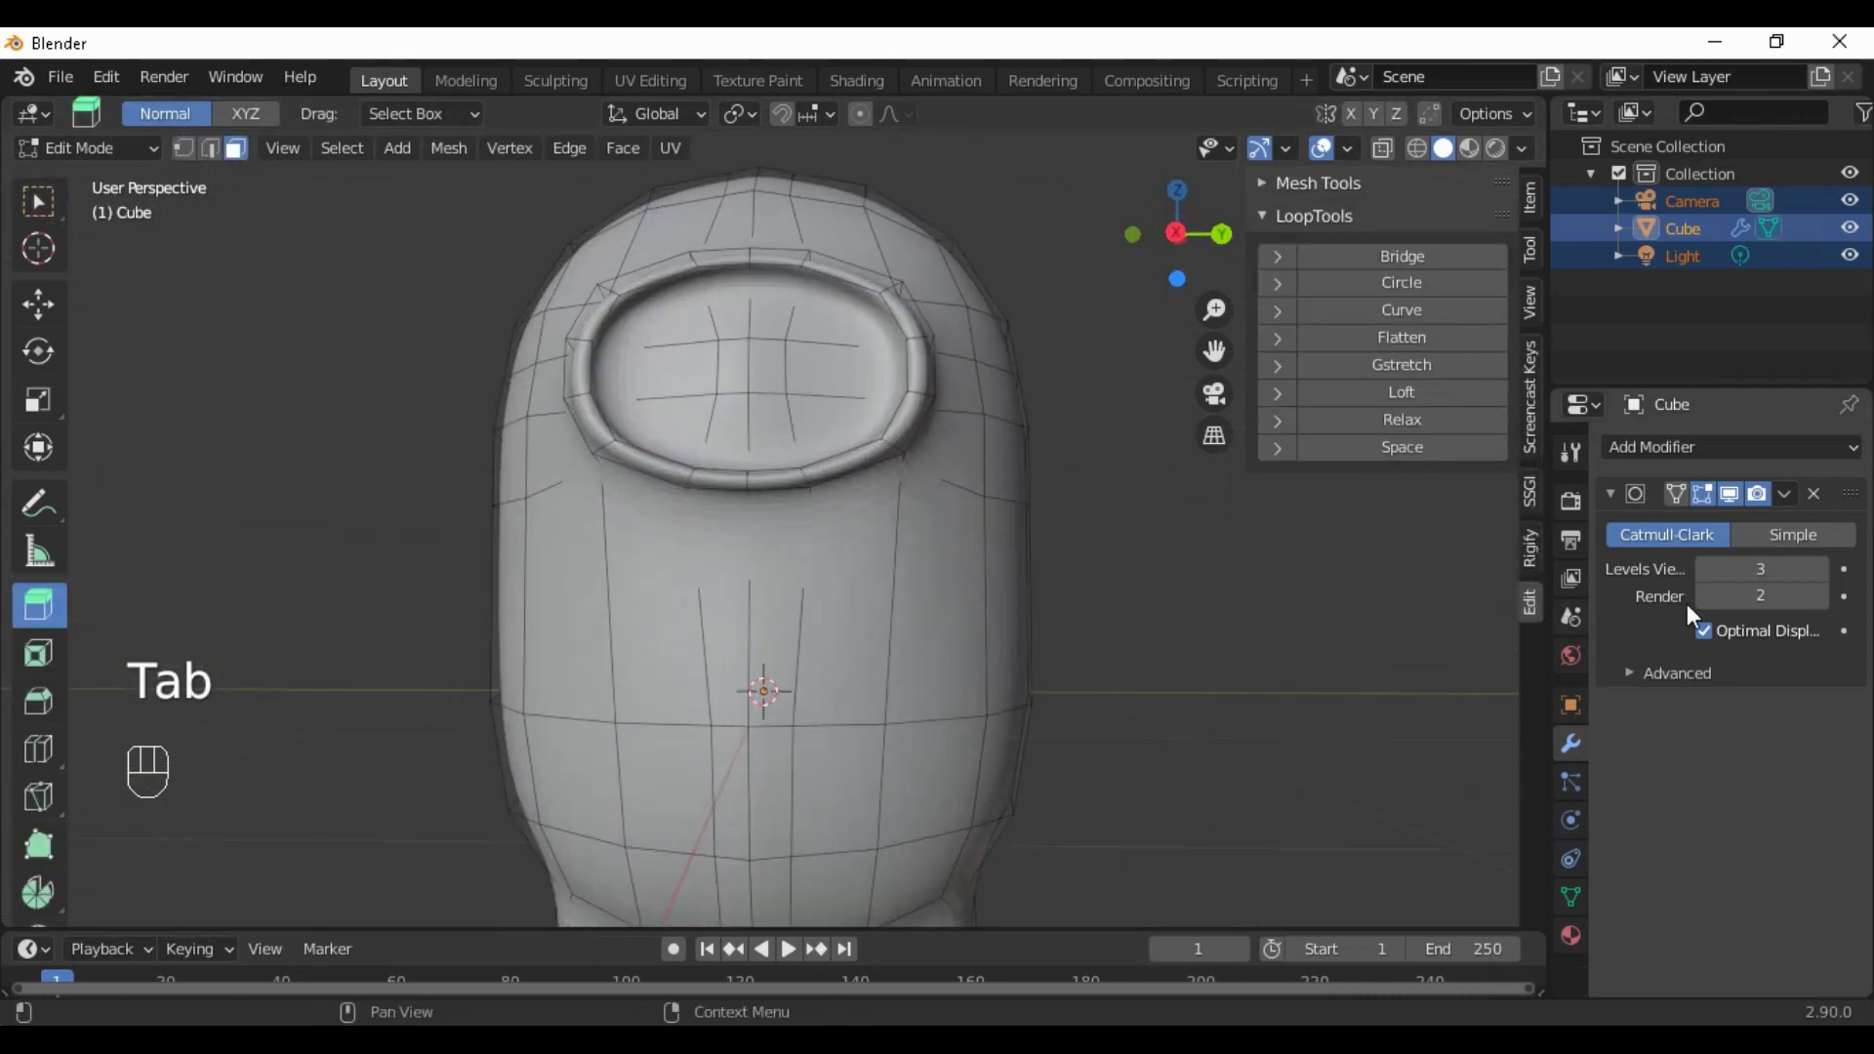
{"action": "left_click", "coordinate": [1703, 569]}
{"action": "left_click", "coordinate": [1703, 569]}
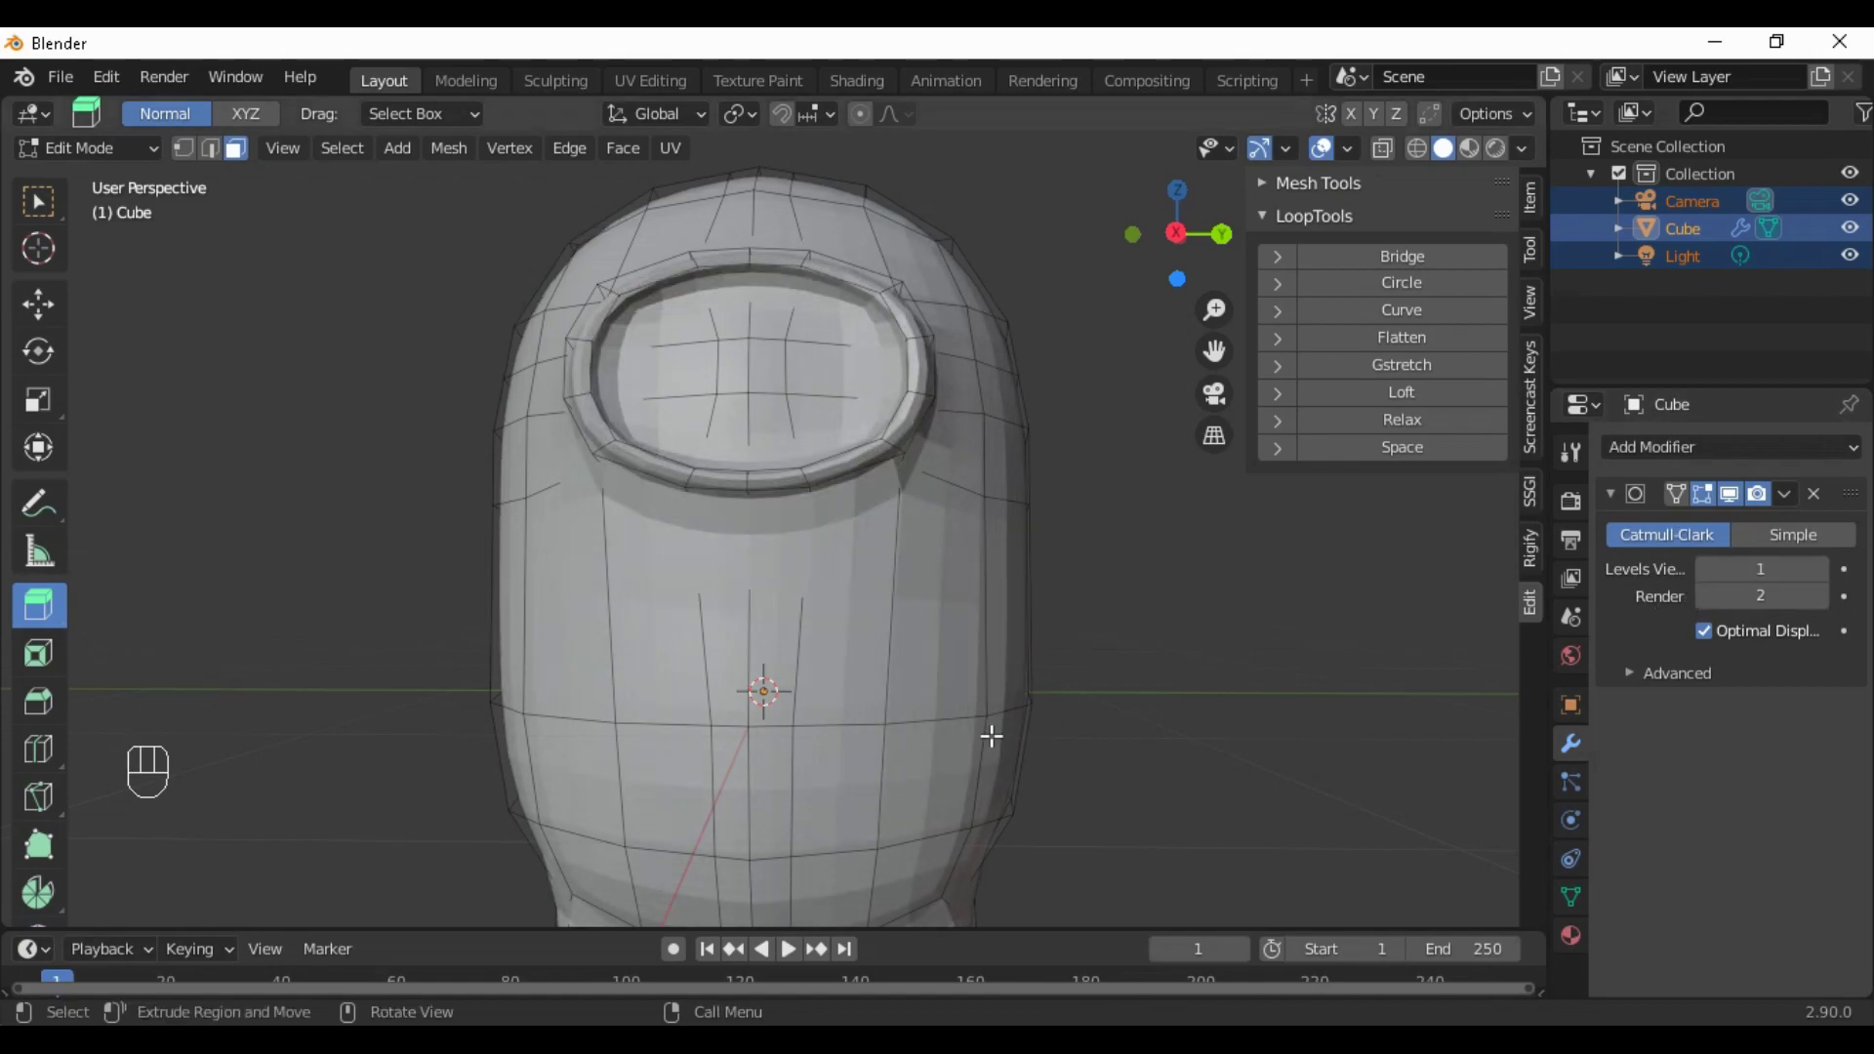
{"action": "scroll", "coordinate": [1111, 698], "scroll_direction": "down", "scroll_amount": 1}
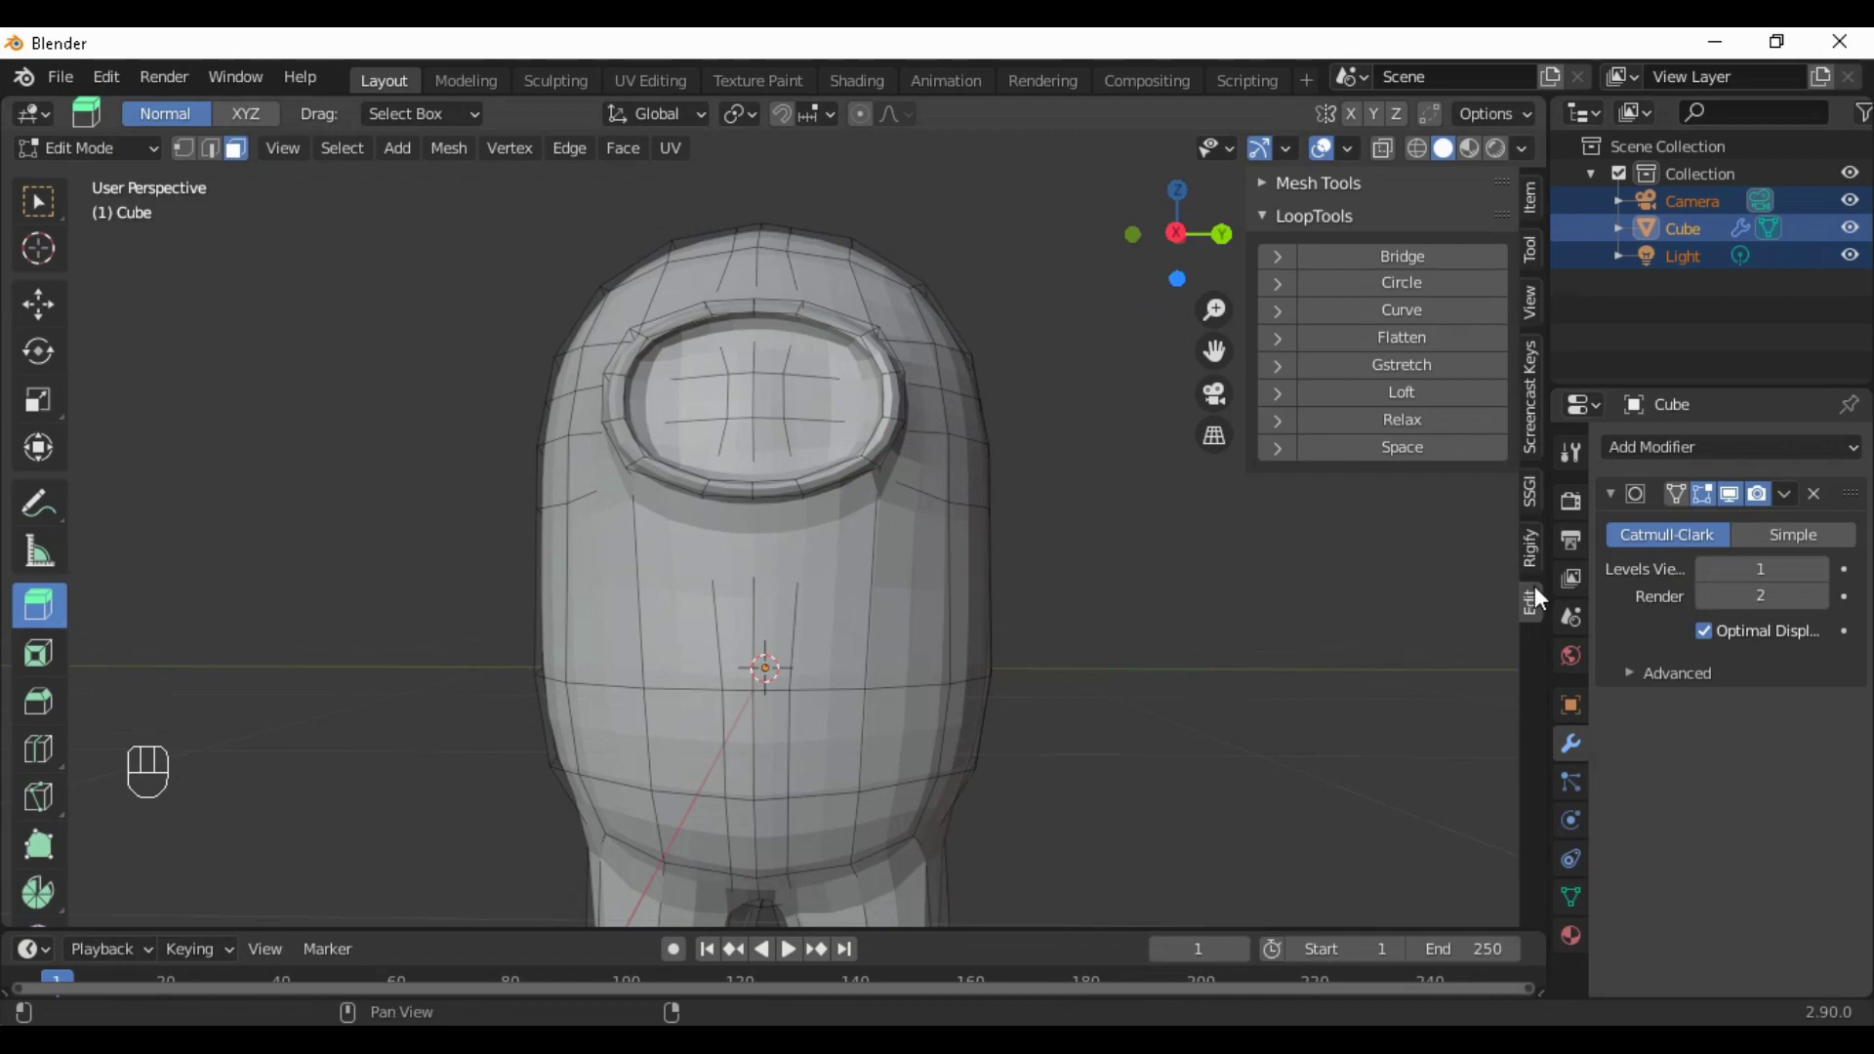
{"action": "left_click", "coordinate": [1815, 495]}
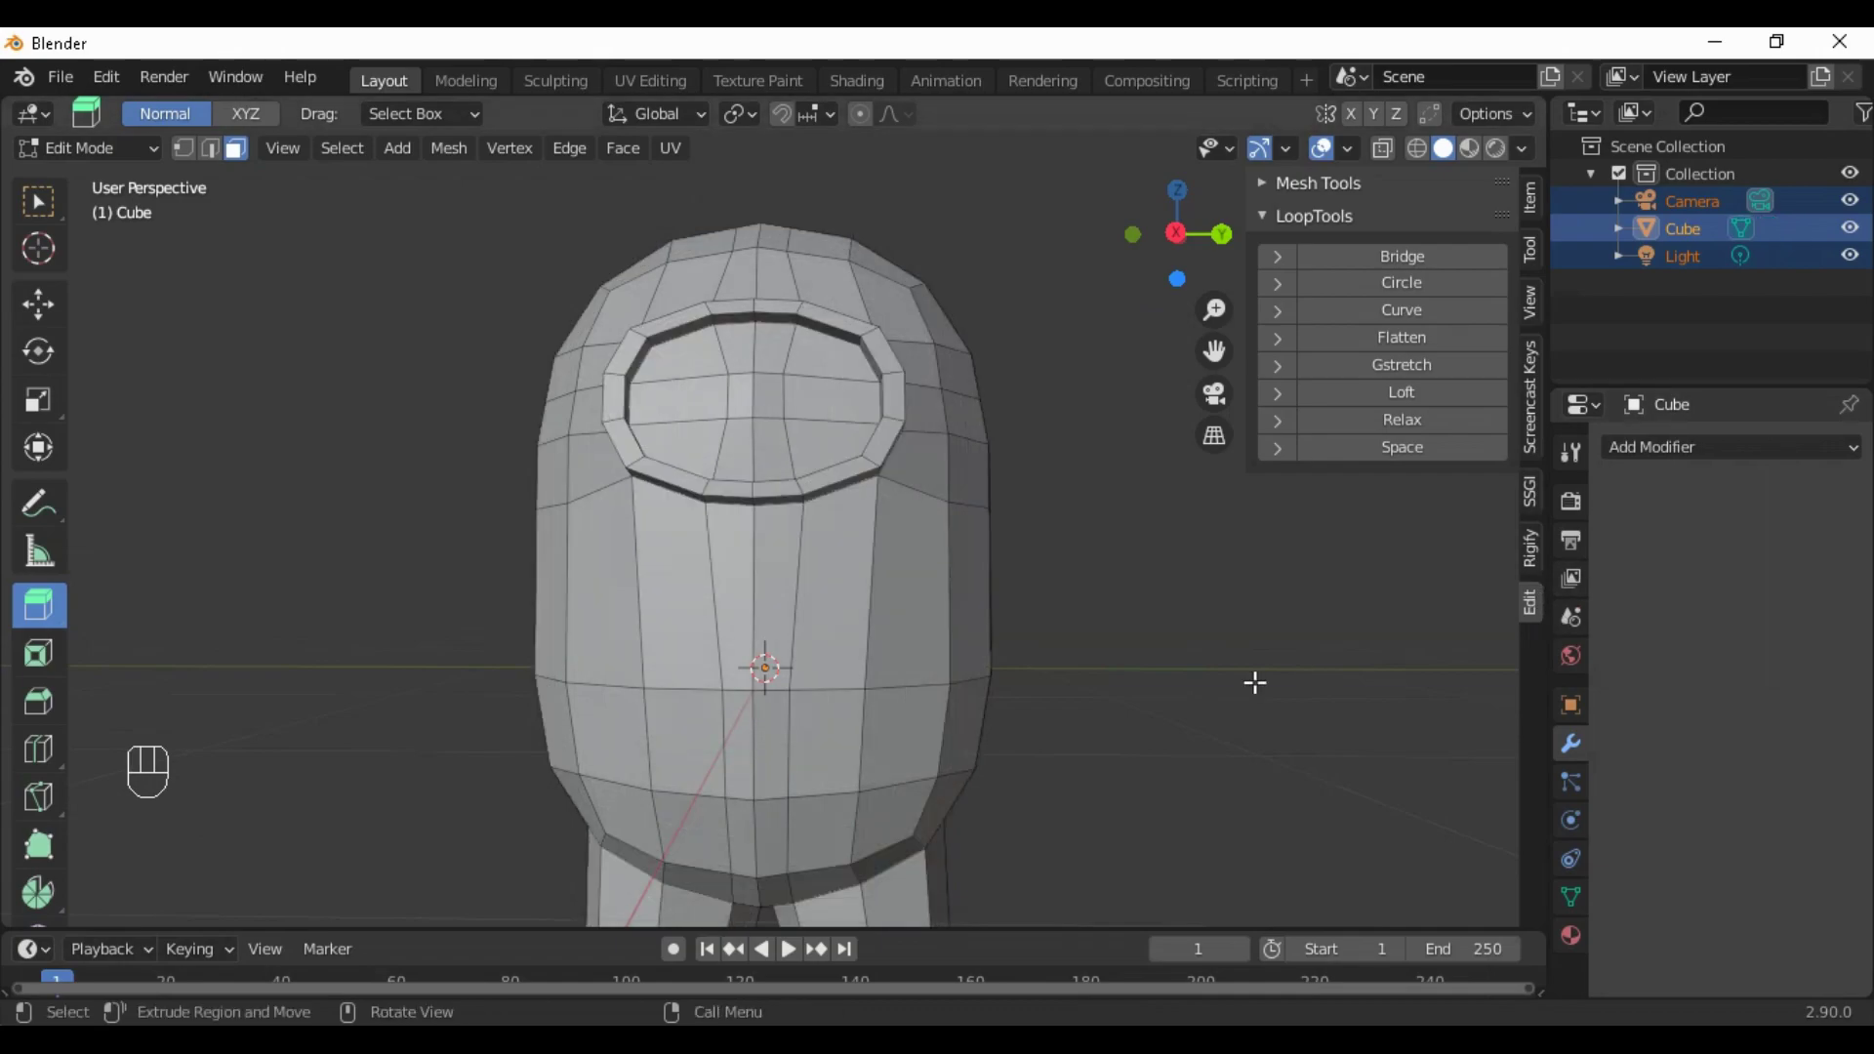
Switch to the Select Box tool and edge selection mode, with the front of the body below the visor in view
{"action": "scroll", "coordinate": [849, 560], "scroll_direction": "down", "scroll_amount": 2}
{"action": "scroll", "coordinate": [759, 553], "scroll_direction": "up", "scroll_amount": 2}
{"action": "middle_click_drag", "start_coordinate": [769, 591], "coordinate": [769, 479], "text": "shift"}
{"action": "scroll", "coordinate": [775, 549], "scroll_direction": "up", "scroll_amount": 2}
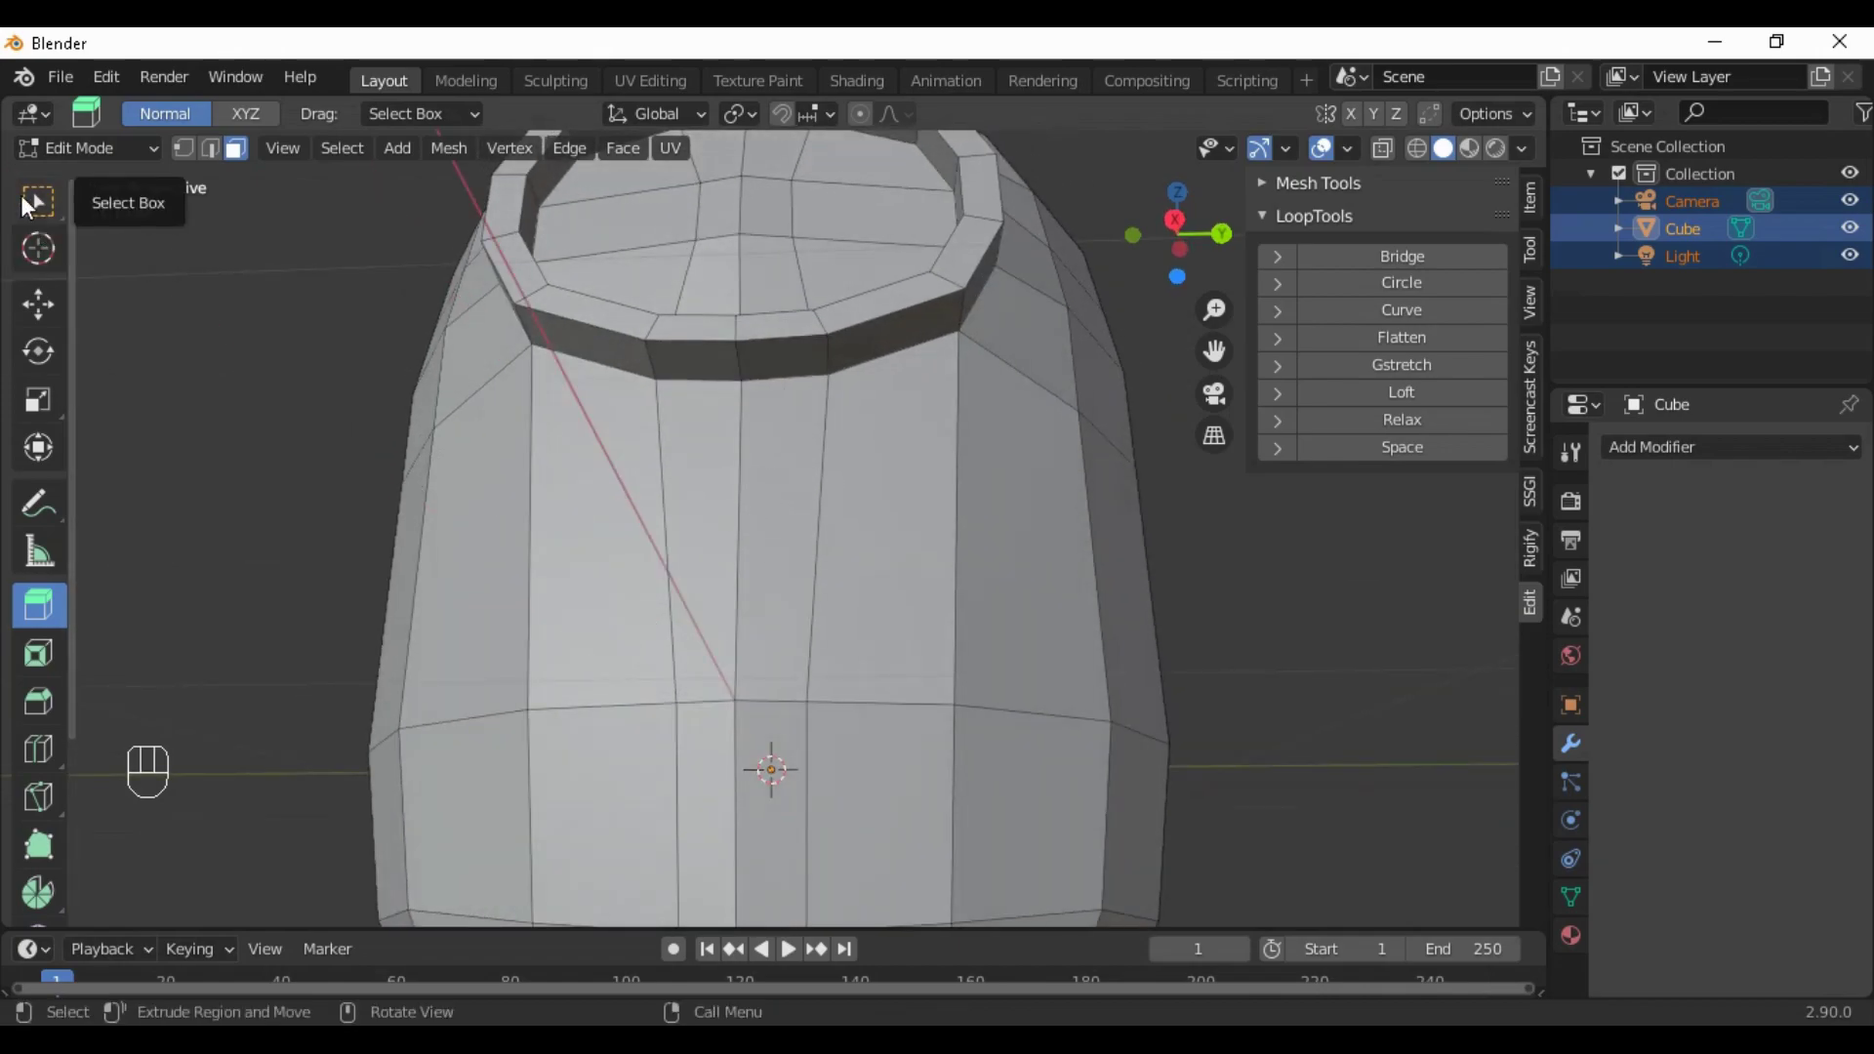
{"action": "left_click", "coordinate": [38, 202]}
{"action": "left_click", "coordinate": [211, 149]}
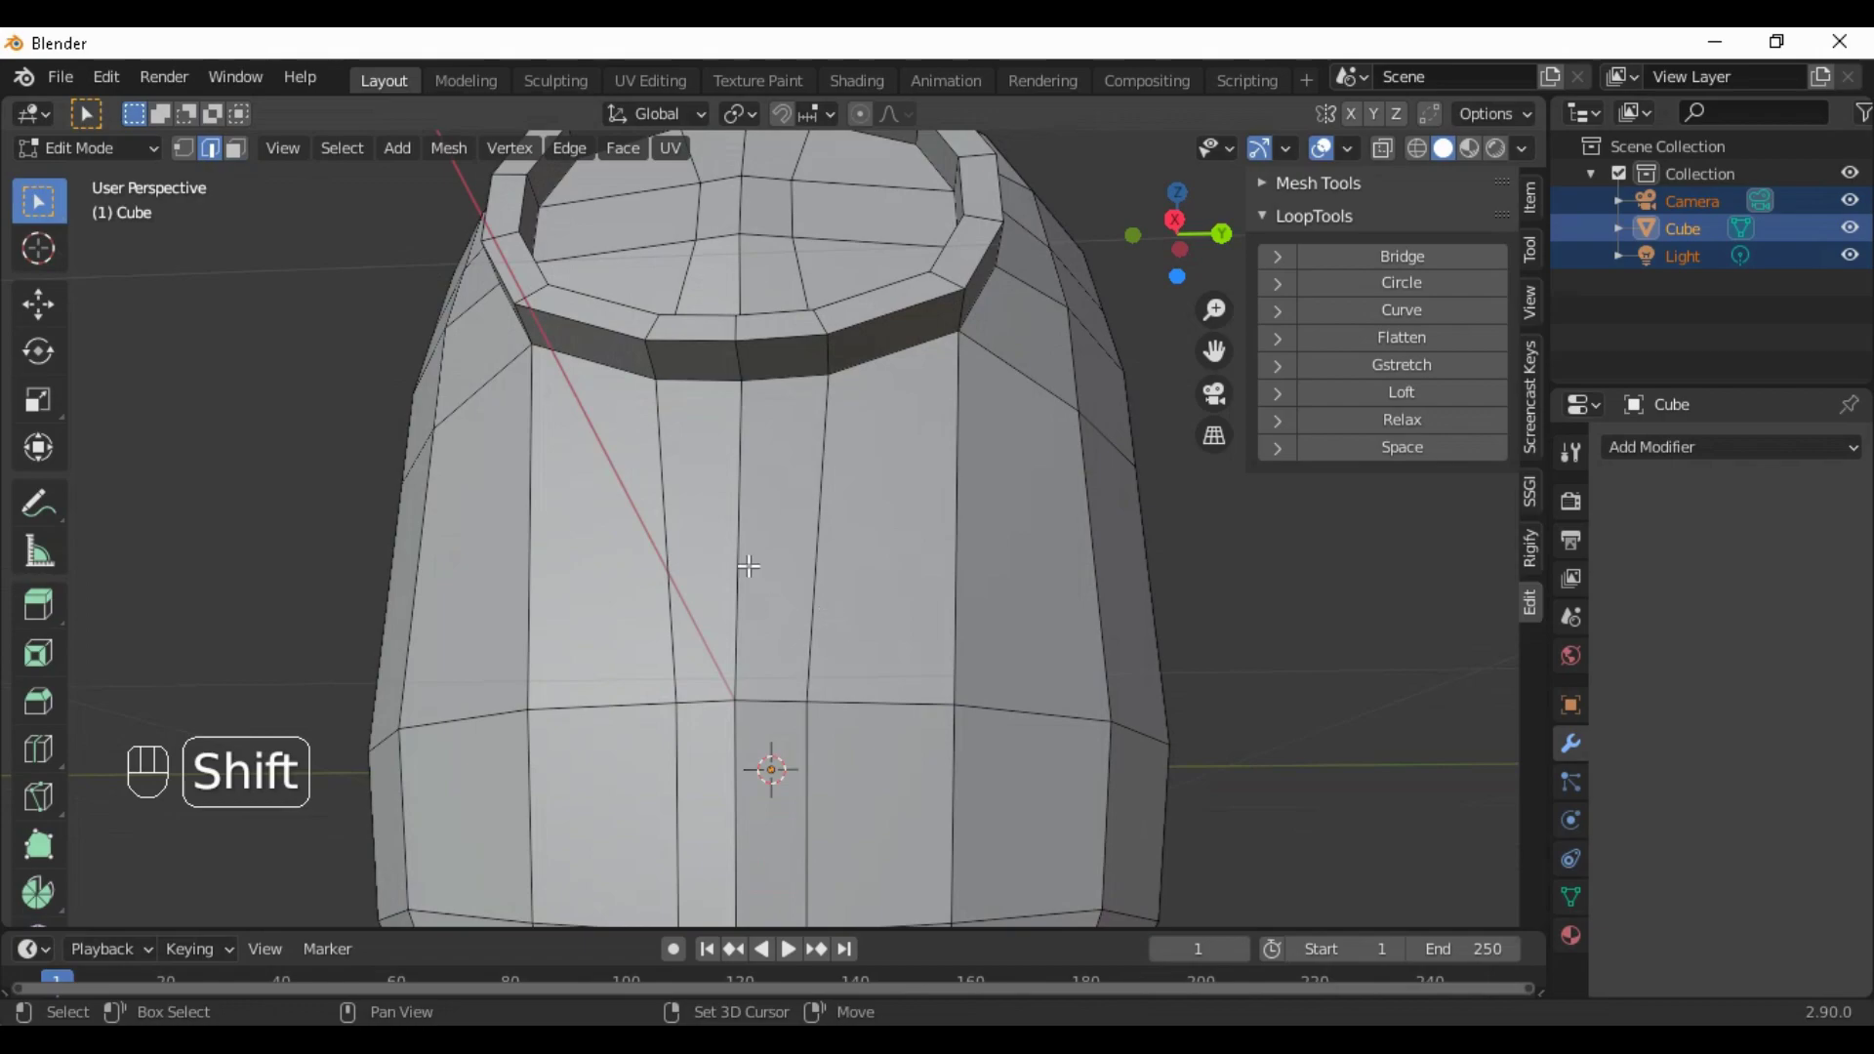
{"action": "left_click", "coordinate": [749, 566], "text": "shift"}
{"action": "mouse_move", "coordinate": [767, 645]}
{"action": "middle_mouse_down"}
{"action": "mouse_move", "coordinate": [778, 590]}
{"action": "mouse_move", "coordinate": [746, 746]}
{"action": "mouse_move", "coordinate": [778, 626]}
{"action": "middle_mouse_up"}
{"action": "left_click", "coordinate": [753, 748], "text": "shift"}
{"action": "left_click", "coordinate": [747, 605], "text": "shift"}
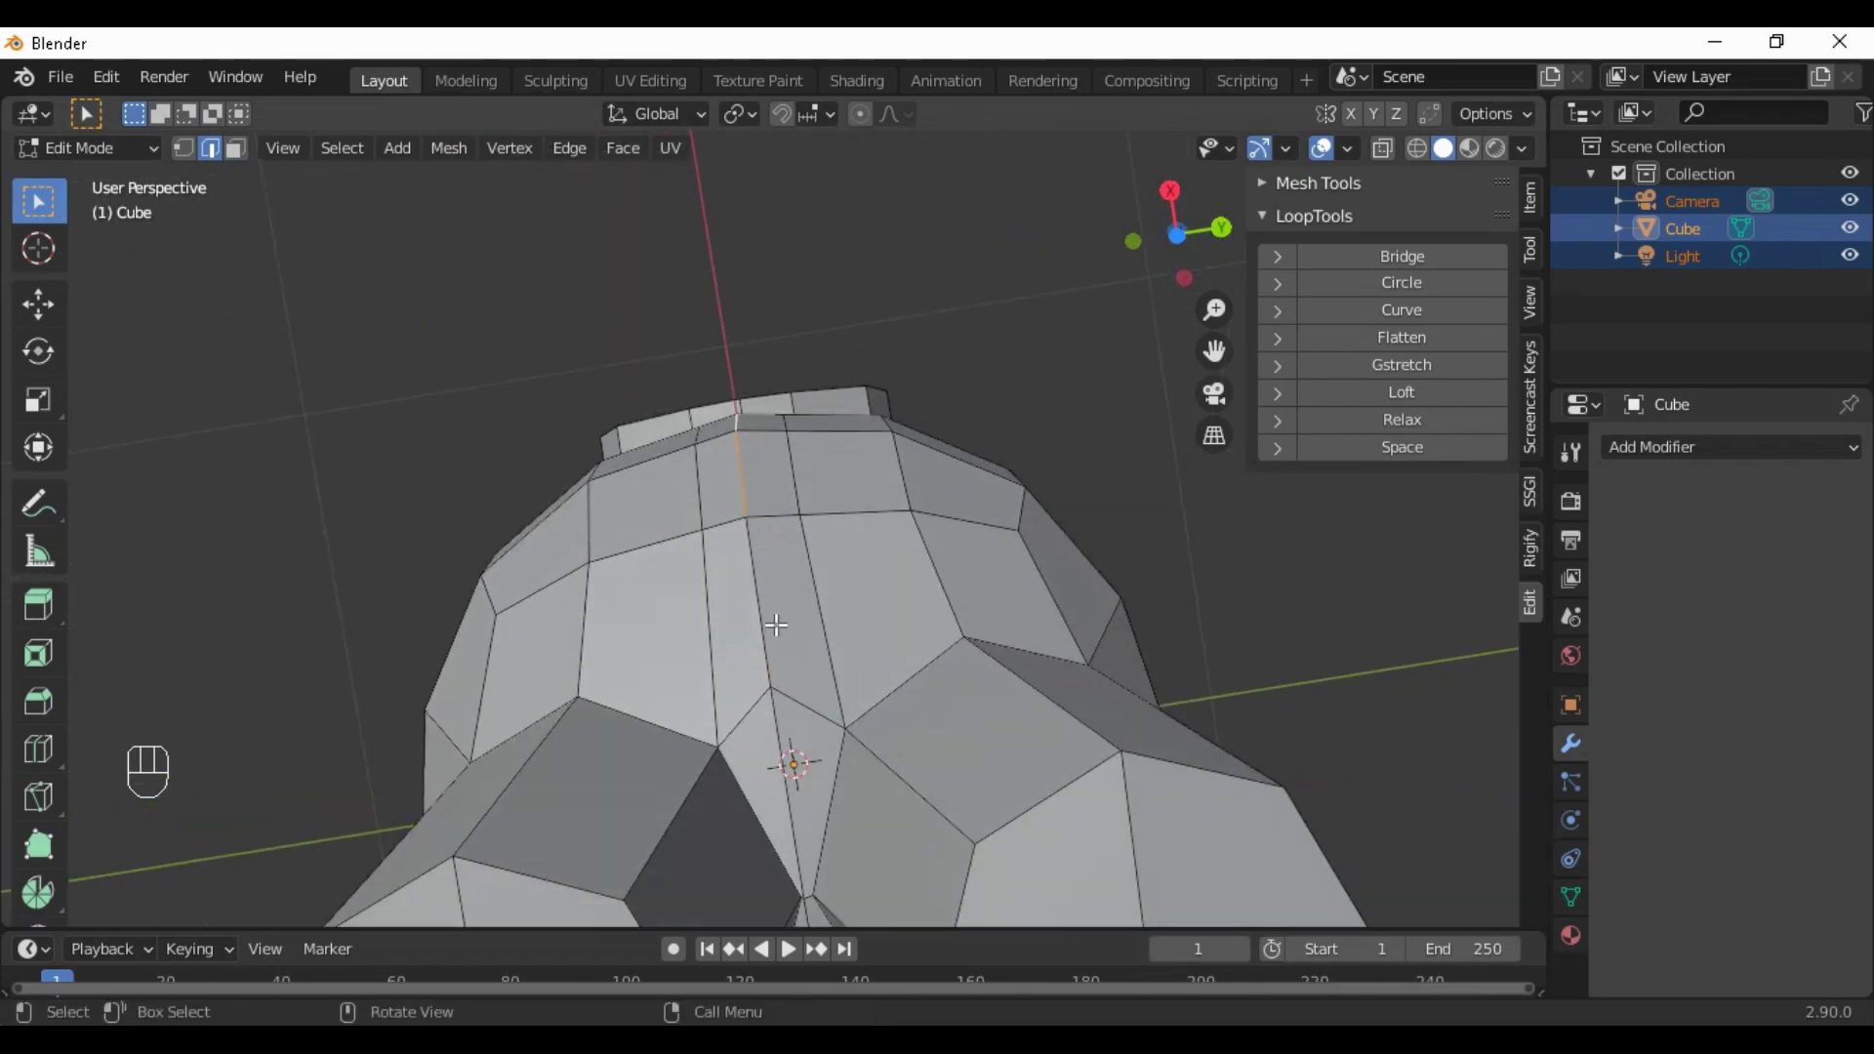
{"action": "left_click", "coordinate": [768, 625], "text": "shift"}
{"action": "scroll", "coordinate": [785, 752], "scroll_direction": "down", "scroll_amount": 4}
{"action": "middle_click_drag", "start_coordinate": [785, 782], "coordinate": [860, 501]}
{"action": "left_click", "coordinate": [890, 536], "text": "shift"}
{"action": "left_click", "coordinate": [896, 623], "text": "shift"}
{"action": "middle_click_drag", "start_coordinate": [938, 717], "coordinate": [787, 670]}
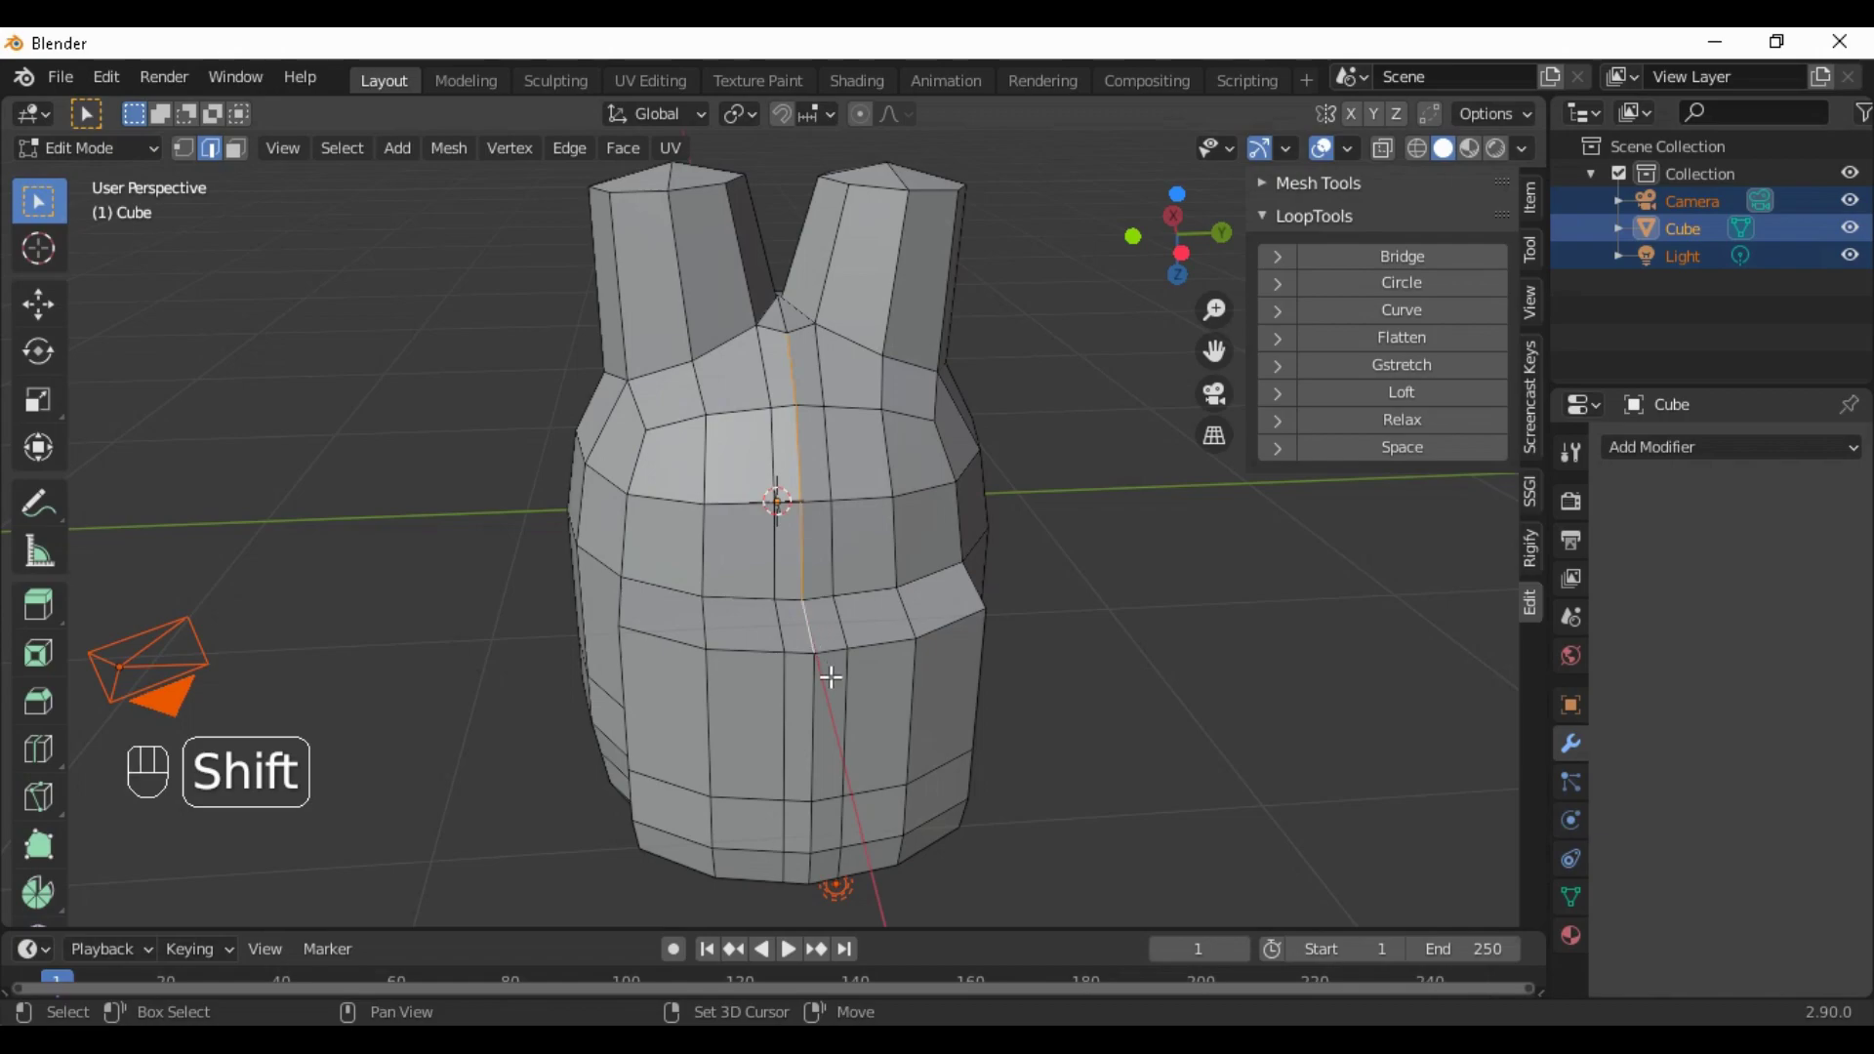
{"action": "middle_click_drag", "start_coordinate": [829, 737], "coordinate": [812, 664]}
{"action": "left_click", "coordinate": [764, 589], "text": "shift"}
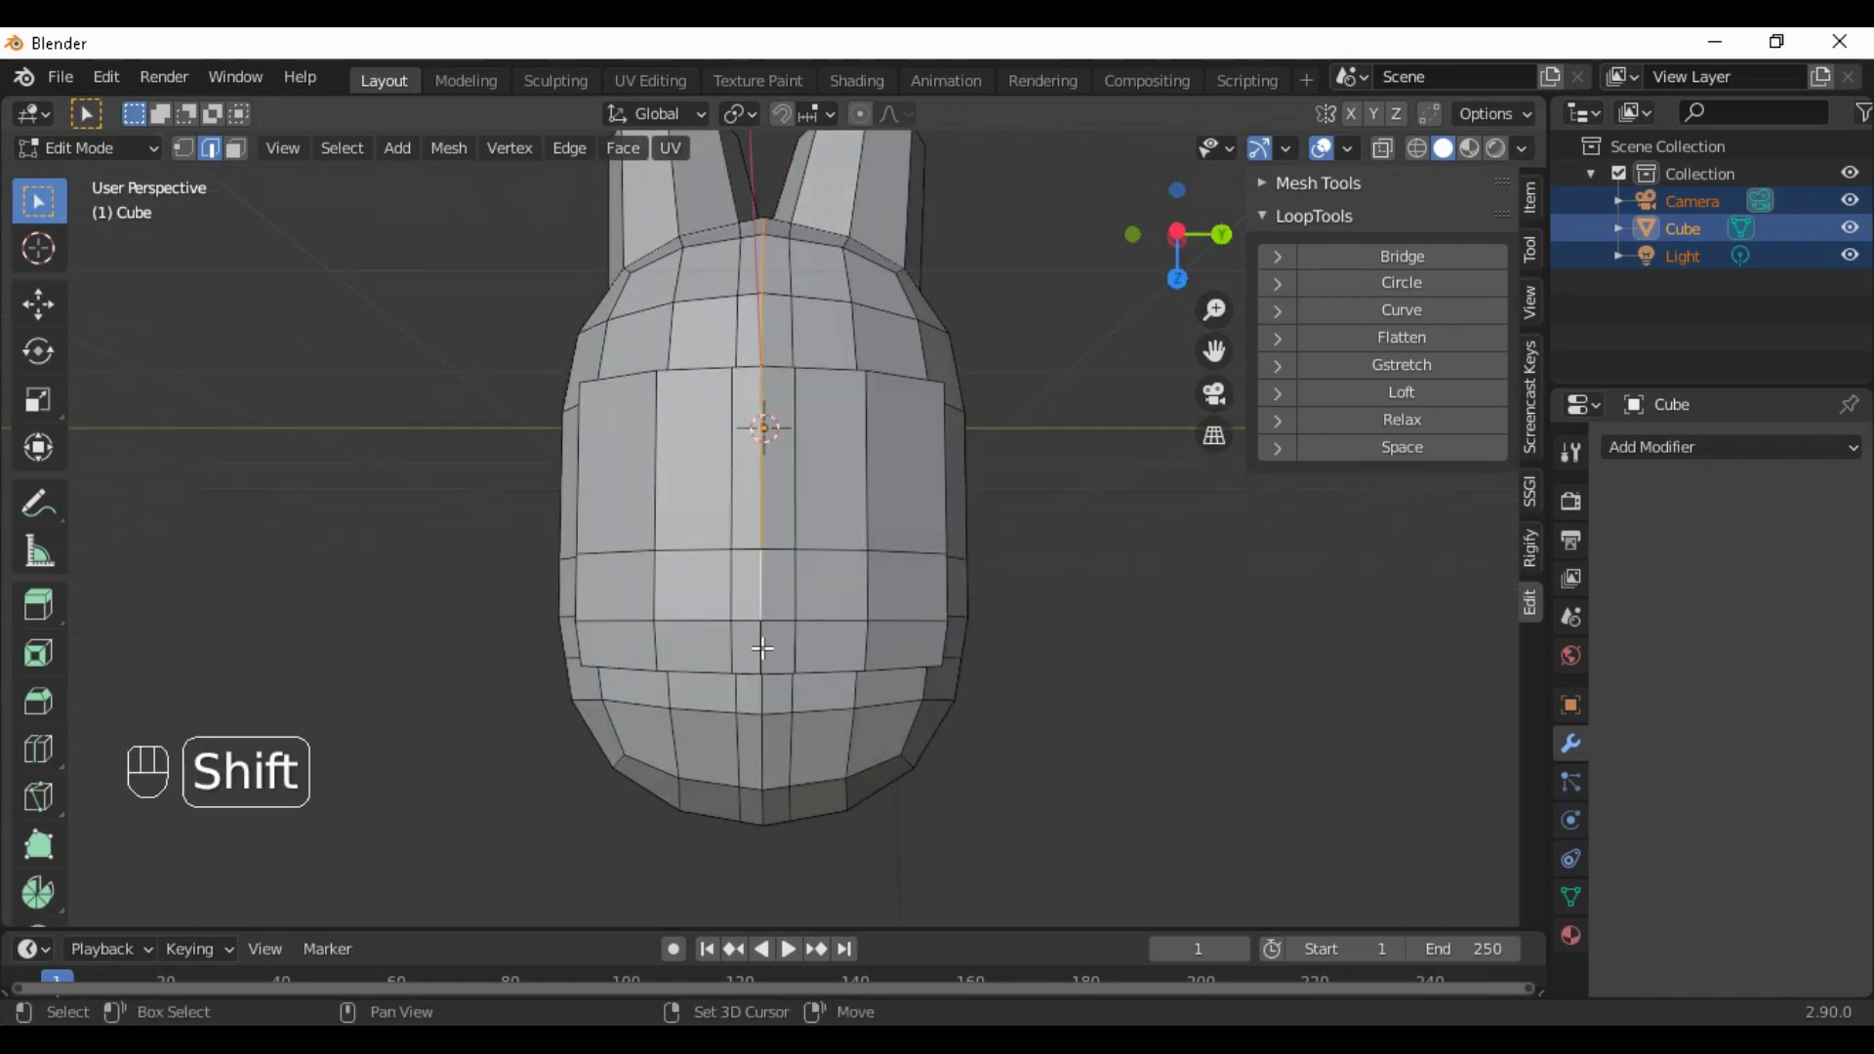
{"action": "left_click", "coordinate": [763, 649], "text": "shift"}
{"action": "left_click", "coordinate": [1062, 703]}
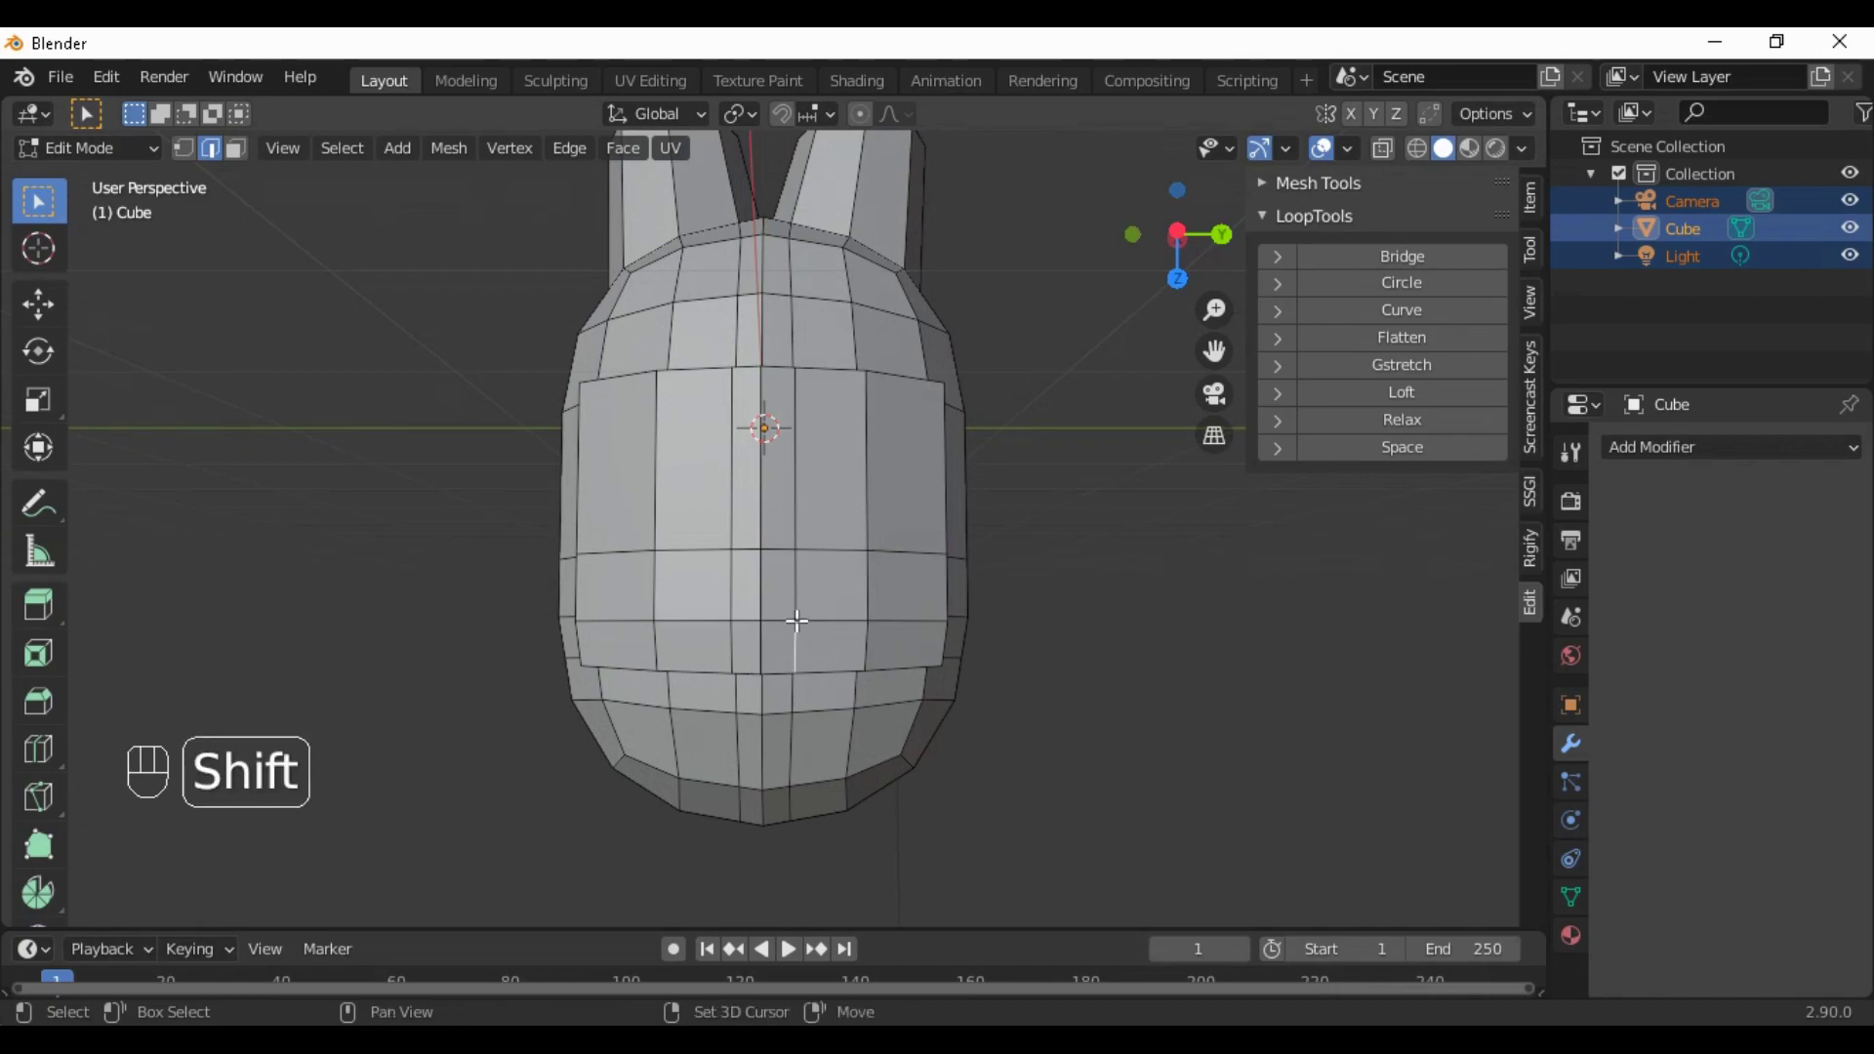
Select the two vertical edge lines flanking the body's centre line over the backpack, head, front and underside, and dissolve those edges
{"action": "left_click", "coordinate": [738, 508], "text": "shift"}
{"action": "left_click", "coordinate": [736, 575], "text": "shift"}
{"action": "left_click", "coordinate": [733, 641], "text": "shift"}
{"action": "middle_click_drag", "start_coordinate": [777, 763], "coordinate": [758, 590]}
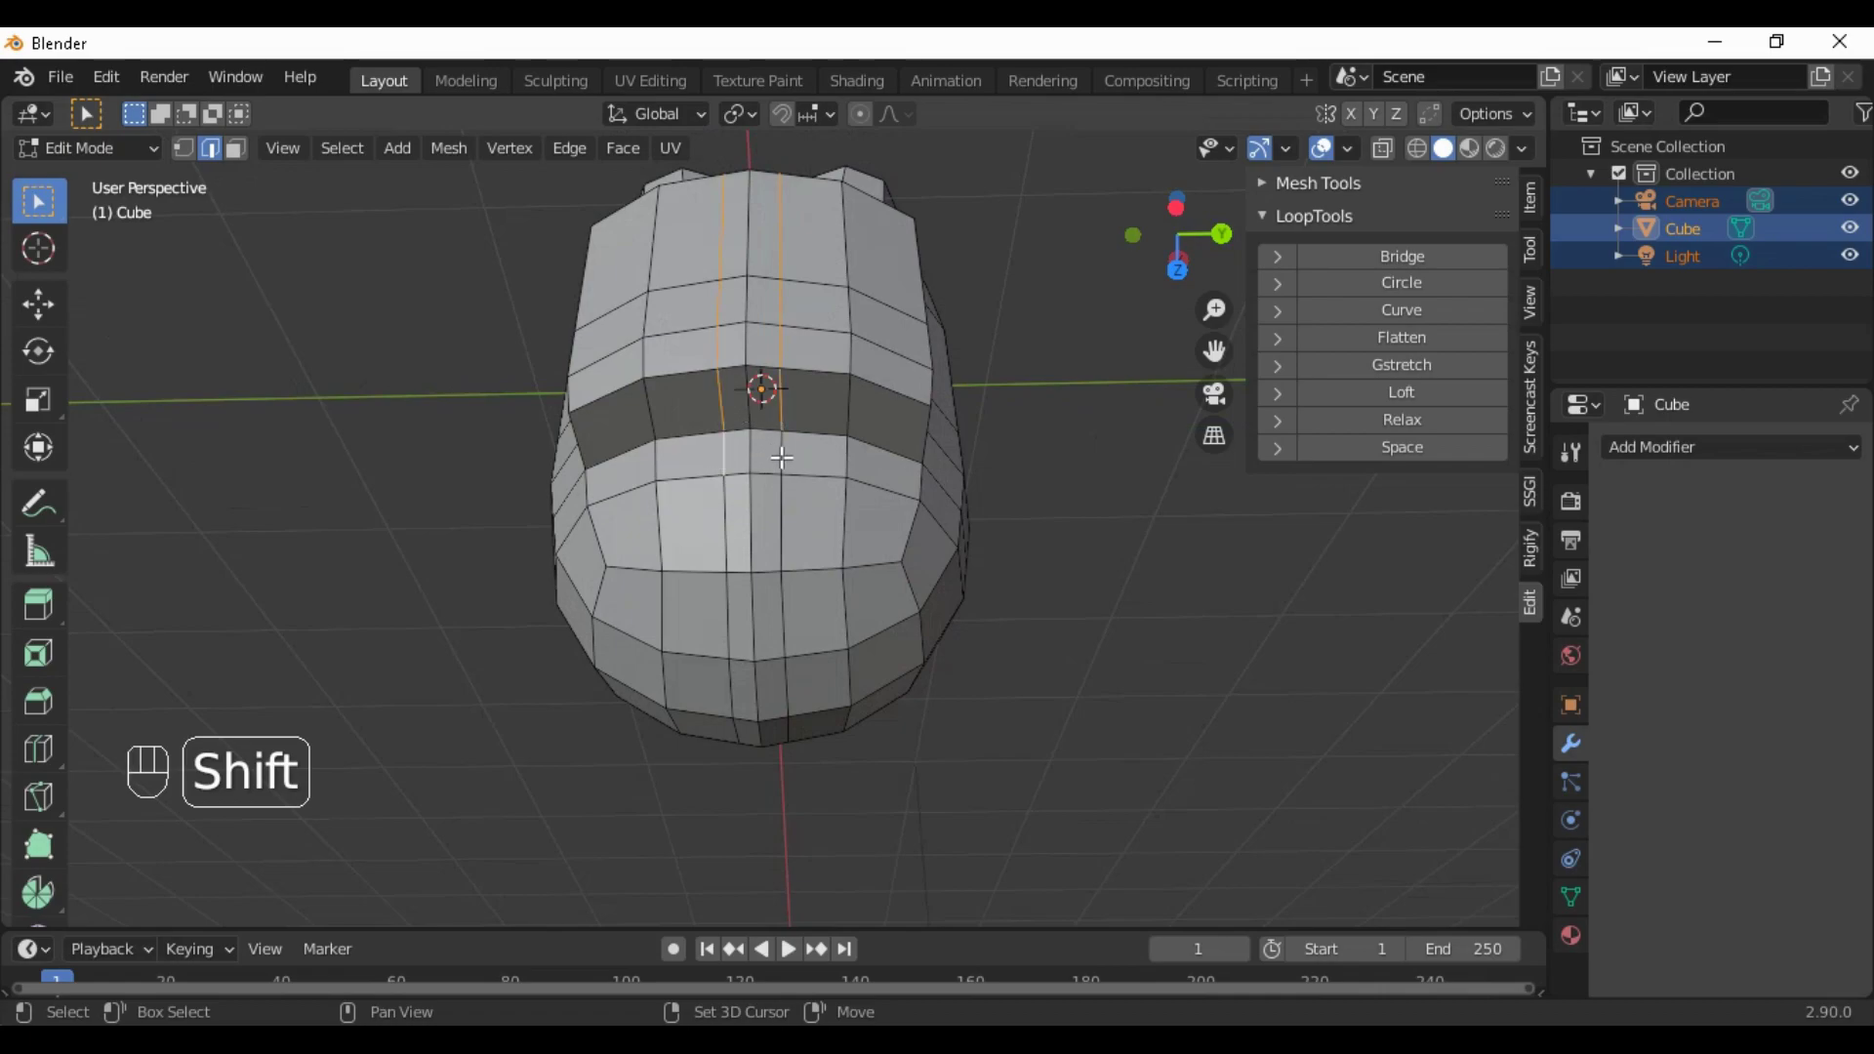
{"action": "left_click", "coordinate": [771, 518], "text": "shift"}
{"action": "middle_click_drag", "start_coordinate": [851, 658], "coordinate": [849, 485]}
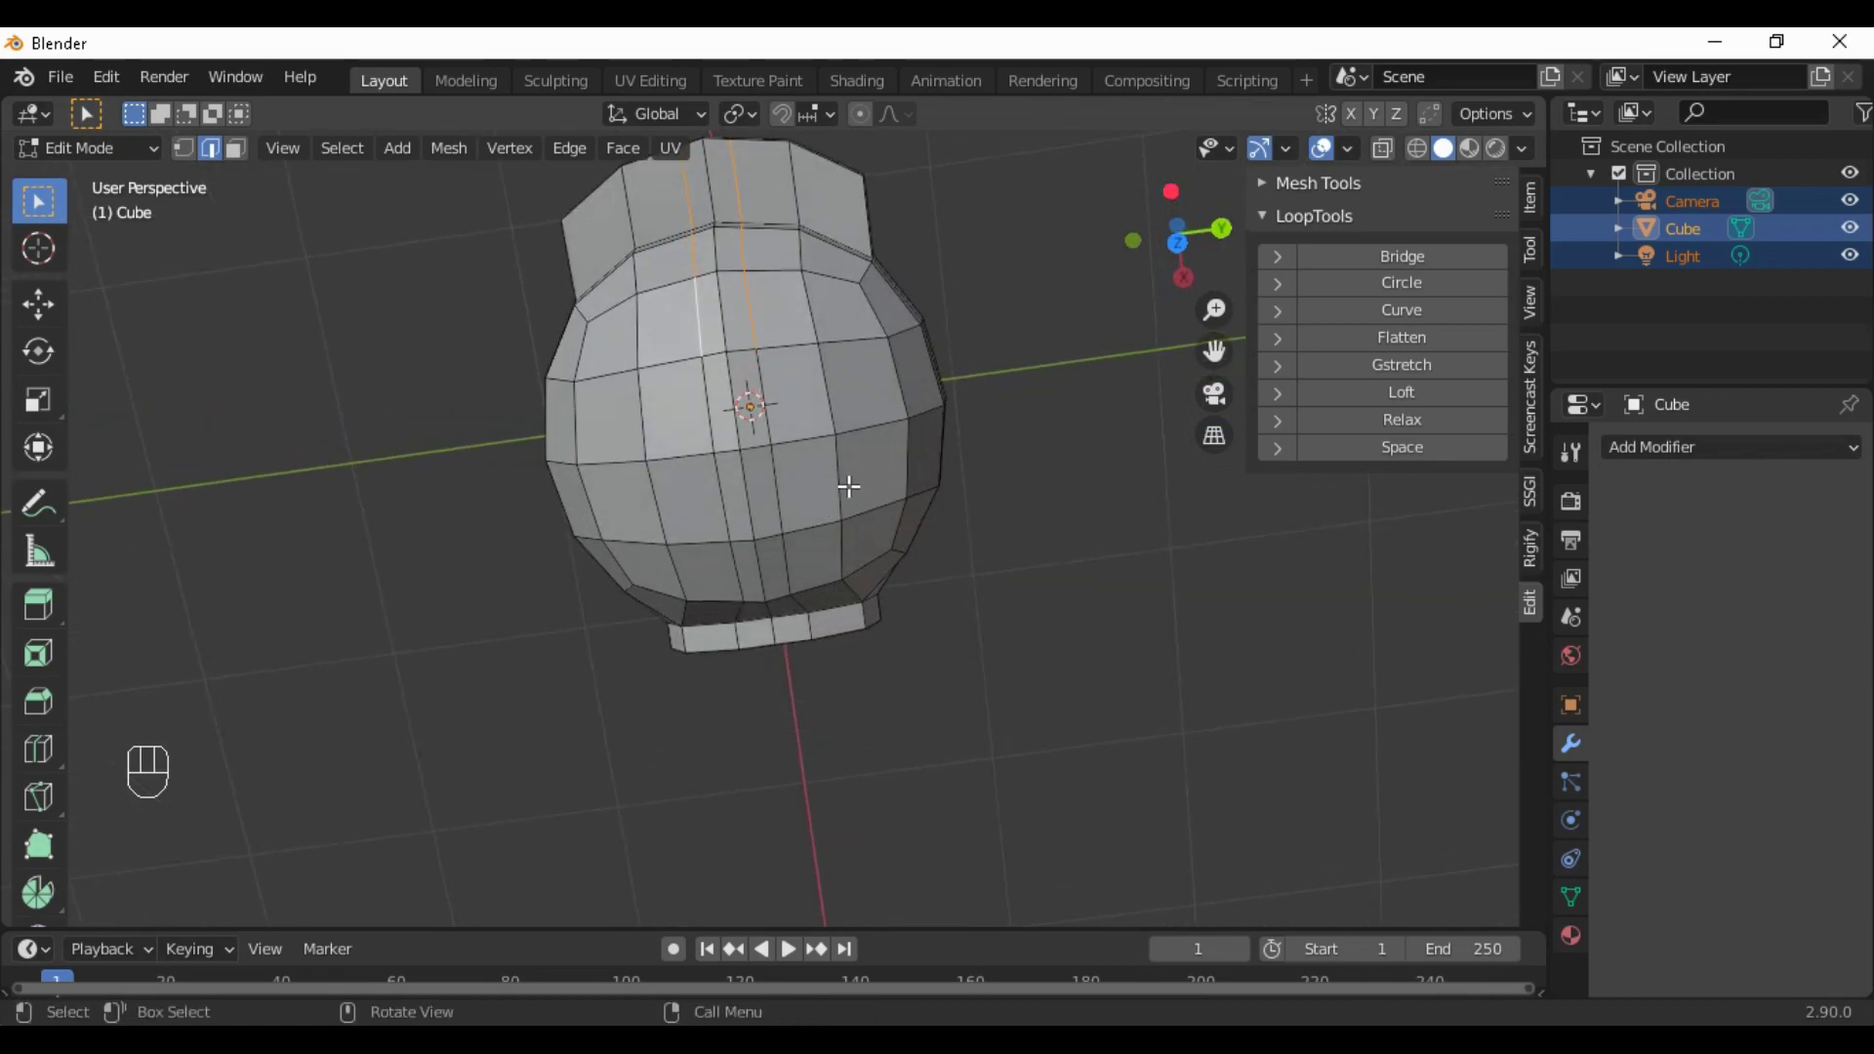
{"action": "key", "text": "shift"}
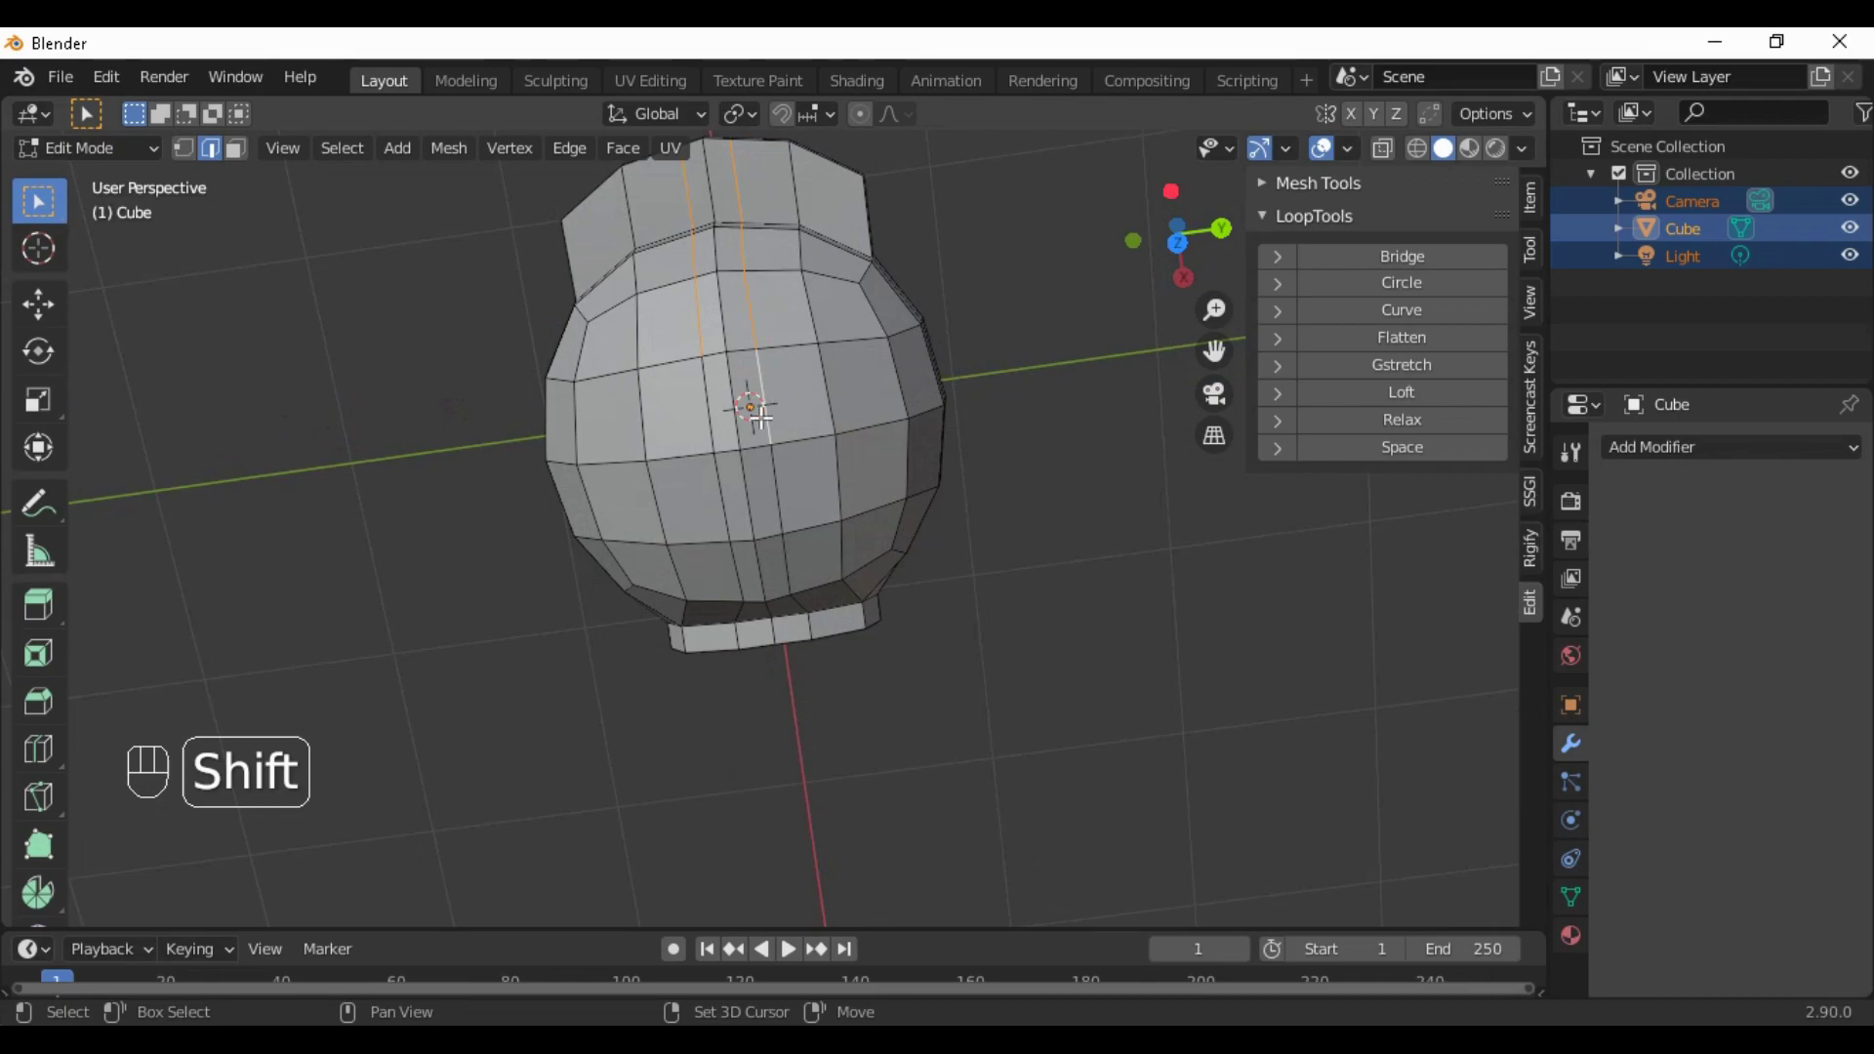
{"action": "middle_click_drag", "start_coordinate": [771, 495], "coordinate": [779, 410]}
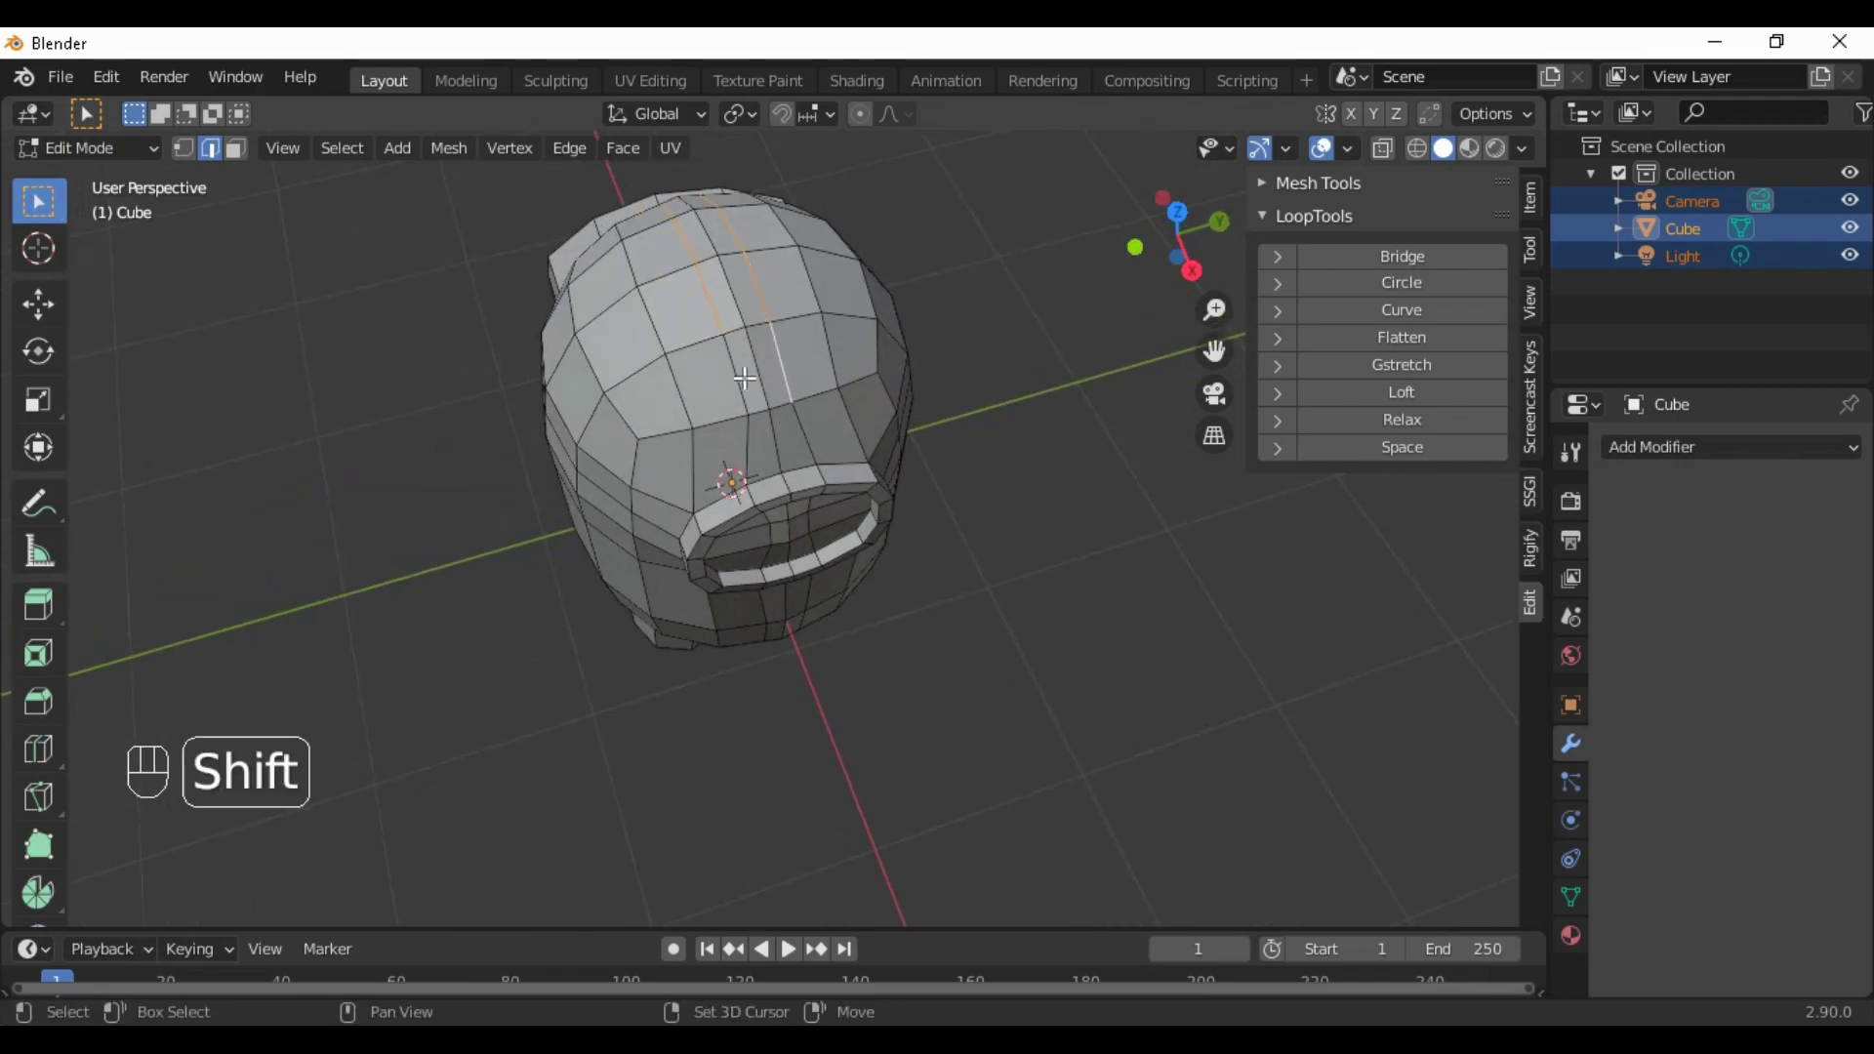
{"action": "middle_click_drag", "start_coordinate": [837, 472], "coordinate": [781, 283]}
{"action": "scroll", "coordinate": [832, 598], "scroll_direction": "up", "scroll_amount": 3}
{"action": "middle_click_drag", "start_coordinate": [833, 598], "coordinate": [806, 460]}
{"action": "left_click", "coordinate": [808, 492], "text": "shift"}
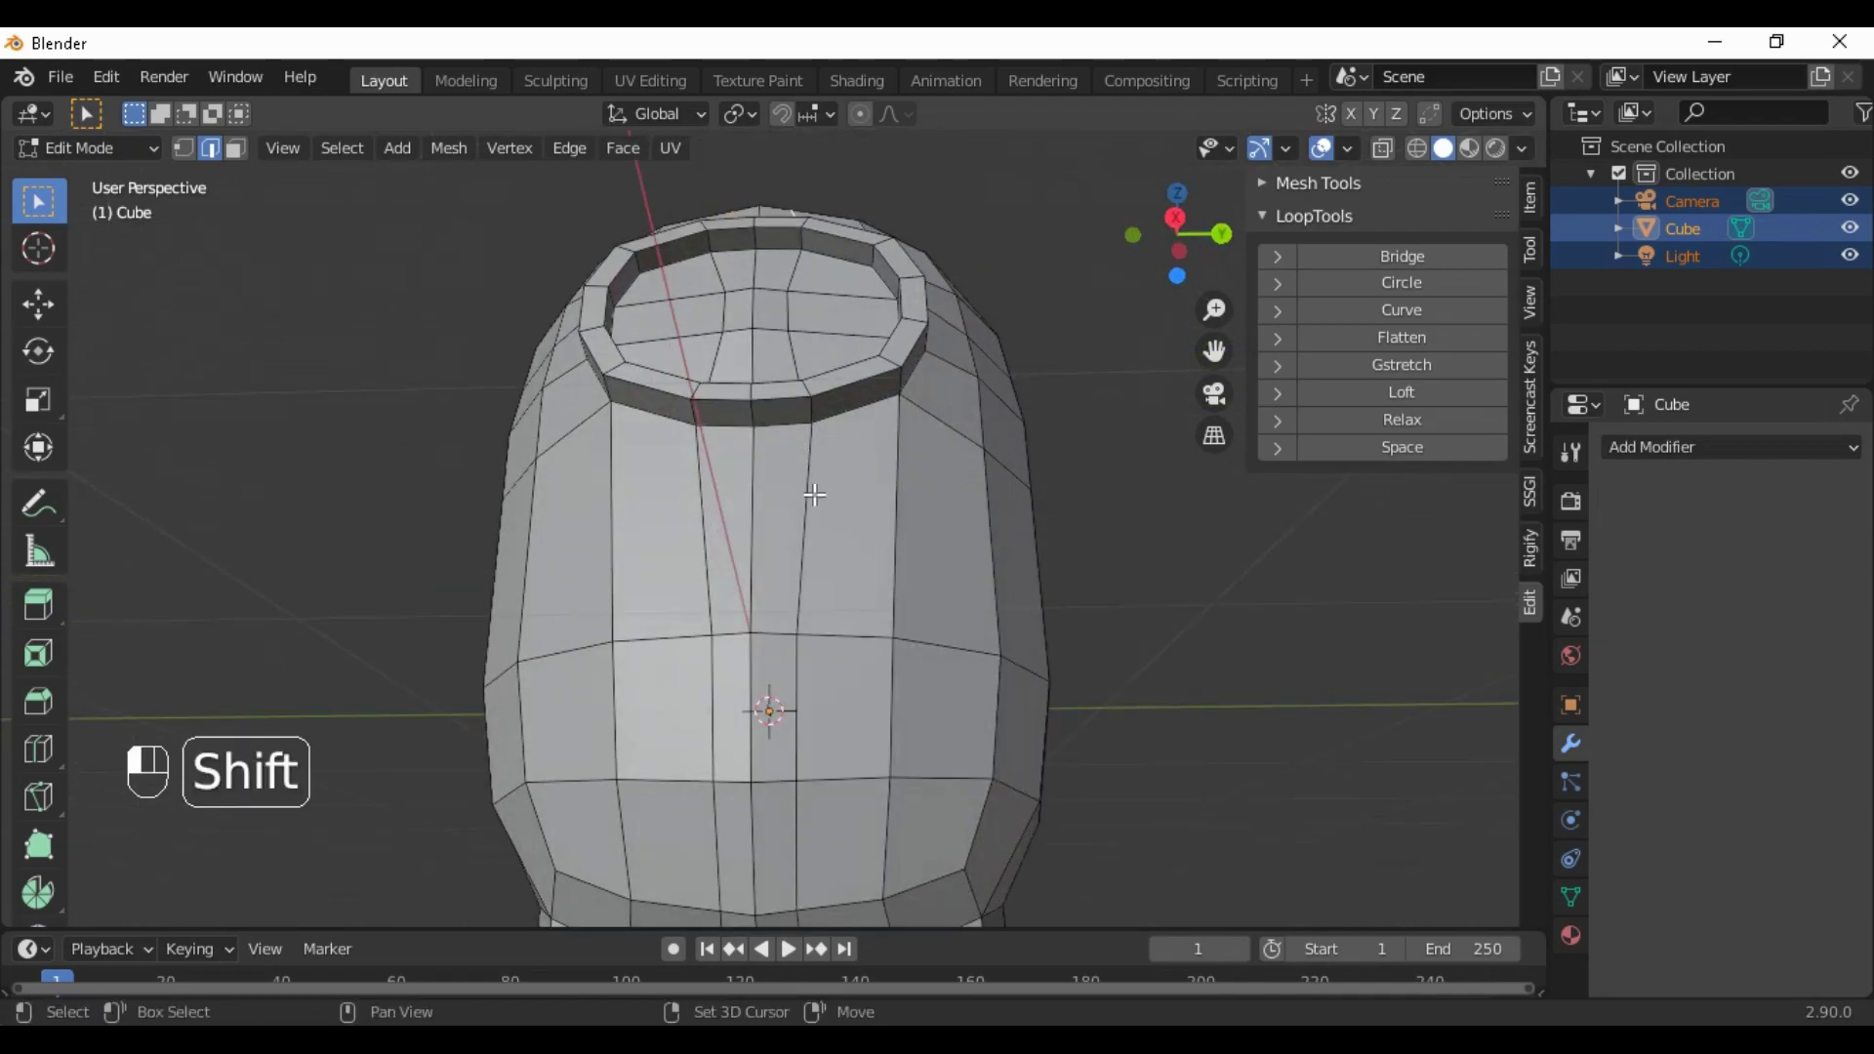
{"action": "left_click", "coordinate": [728, 607], "text": "shift"}
{"action": "left_click", "coordinate": [714, 667], "text": "shift"}
{"action": "left_click", "coordinate": [785, 687], "text": "shift"}
{"action": "middle_click_drag", "start_coordinate": [849, 799], "coordinate": [818, 652]}
{"action": "left_click", "coordinate": [803, 641], "text": "shift"}
{"action": "left_click", "coordinate": [702, 634], "text": "shift"}
{"action": "left_click", "coordinate": [709, 770], "text": "shift"}
{"action": "left_click", "coordinate": [824, 798], "text": "shift"}
{"action": "middle_click_drag", "start_coordinate": [825, 798], "coordinate": [857, 607]}
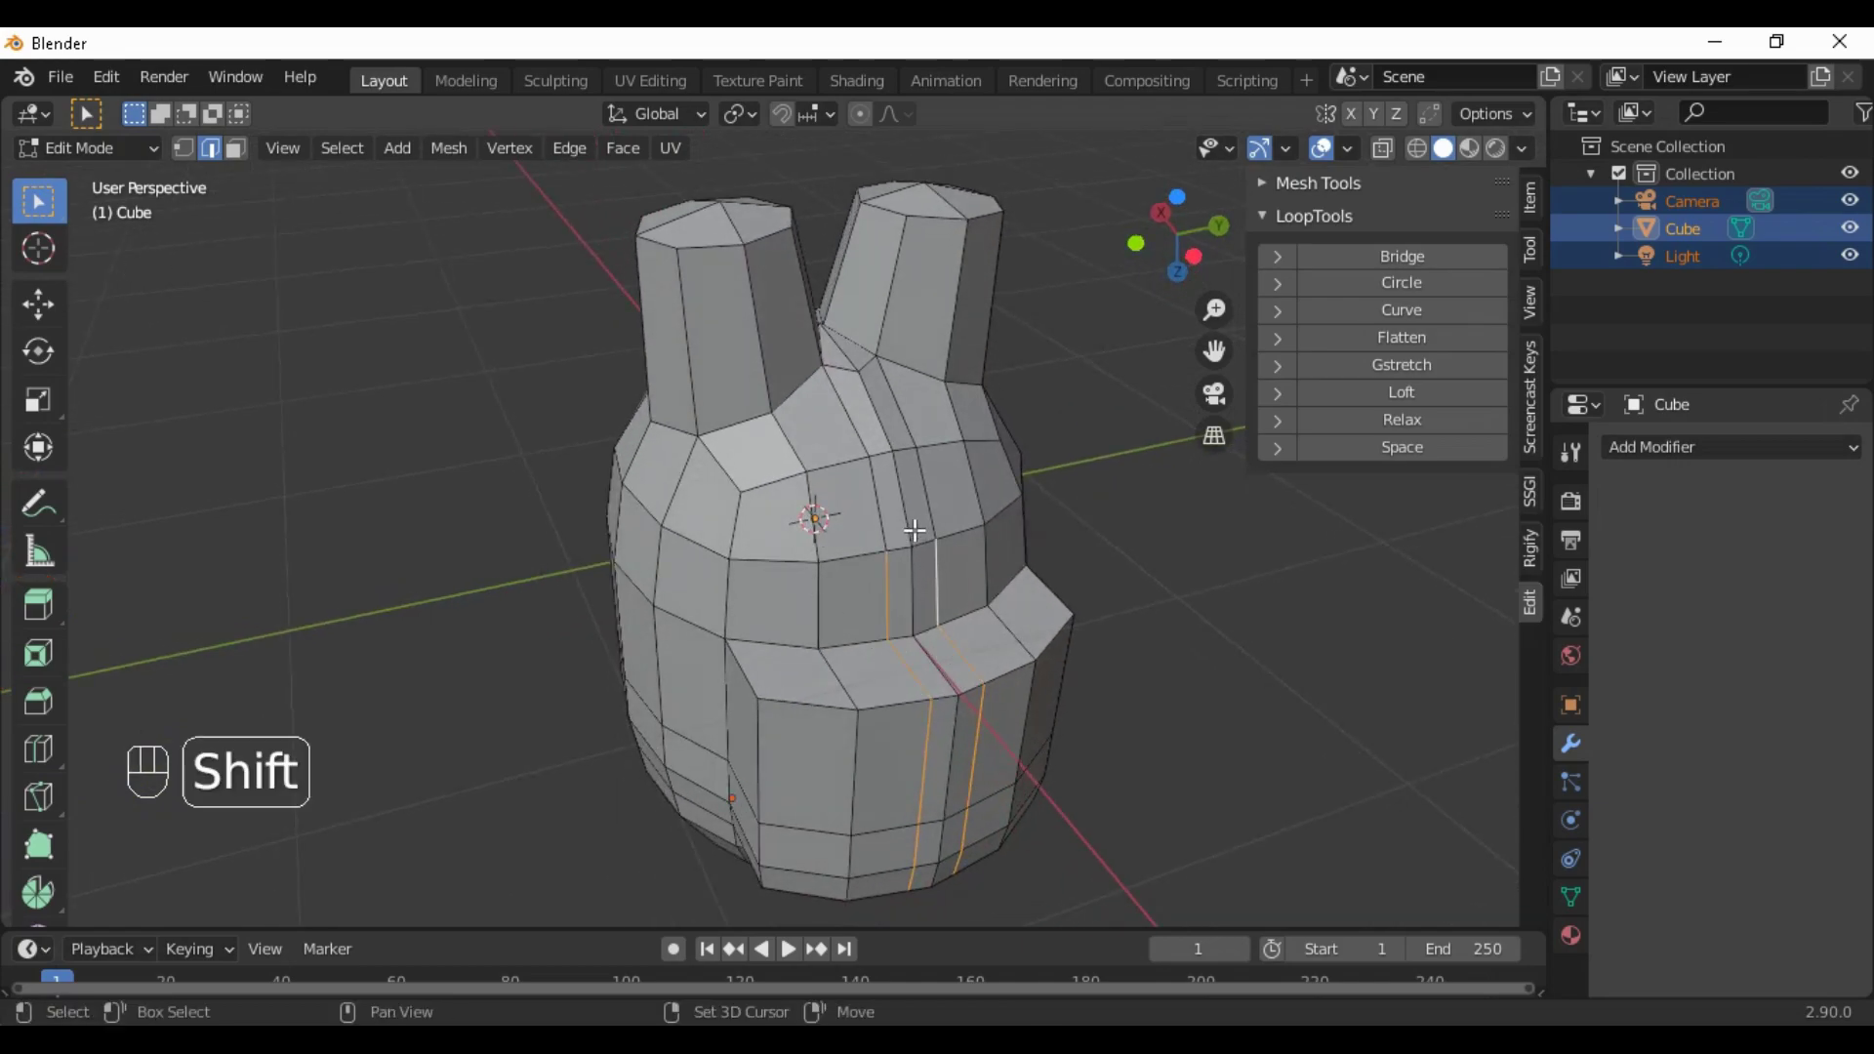
{"action": "left_click", "coordinate": [916, 428], "text": "shift"}
{"action": "key", "text": "x"}
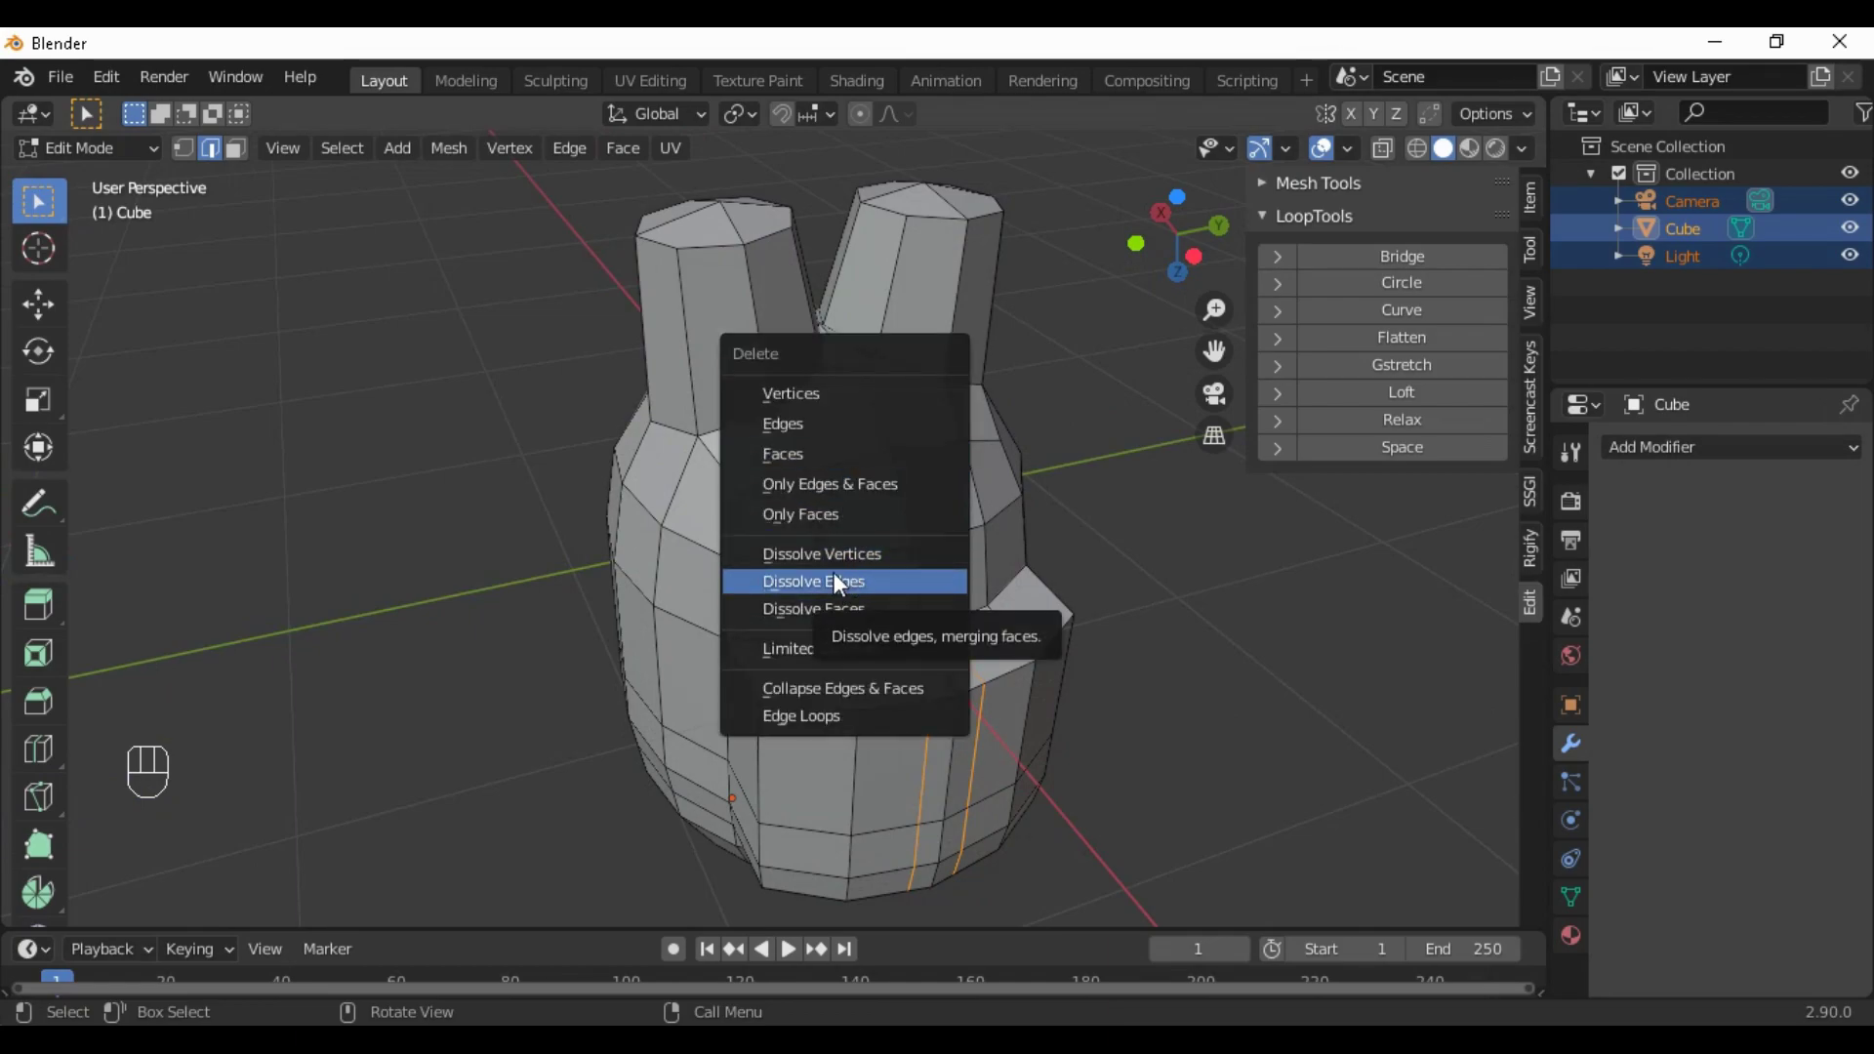
{"action": "left_click", "coordinate": [854, 581]}
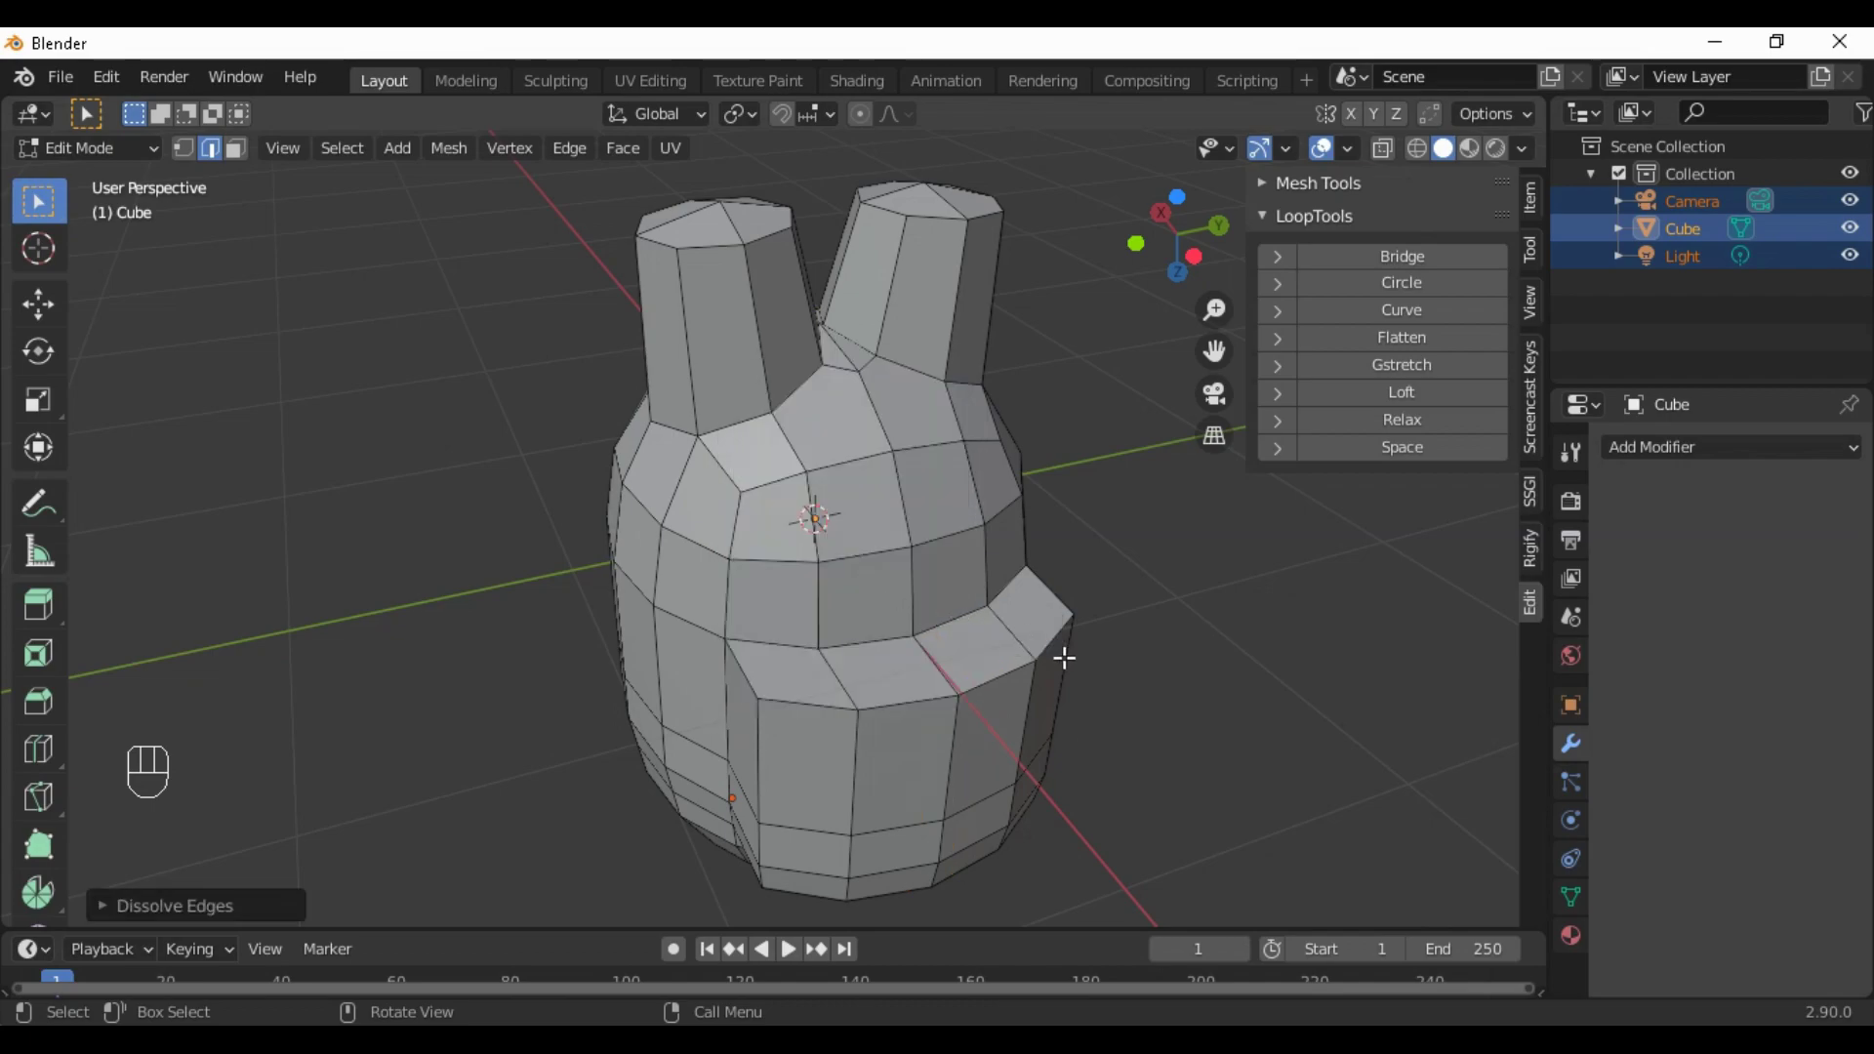
Return to Object Mode and add a Subdivision Surface modifier with the viewport level set to 3
{"action": "middle_click_drag", "start_coordinate": [1063, 658], "coordinate": [795, 602]}
{"action": "scroll", "coordinate": [748, 649], "scroll_direction": "down", "scroll_amount": 6}
{"action": "middle_click_drag", "start_coordinate": [749, 732], "coordinate": [970, 418]}
{"action": "scroll", "coordinate": [976, 540], "scroll_direction": "up", "scroll_amount": 3}
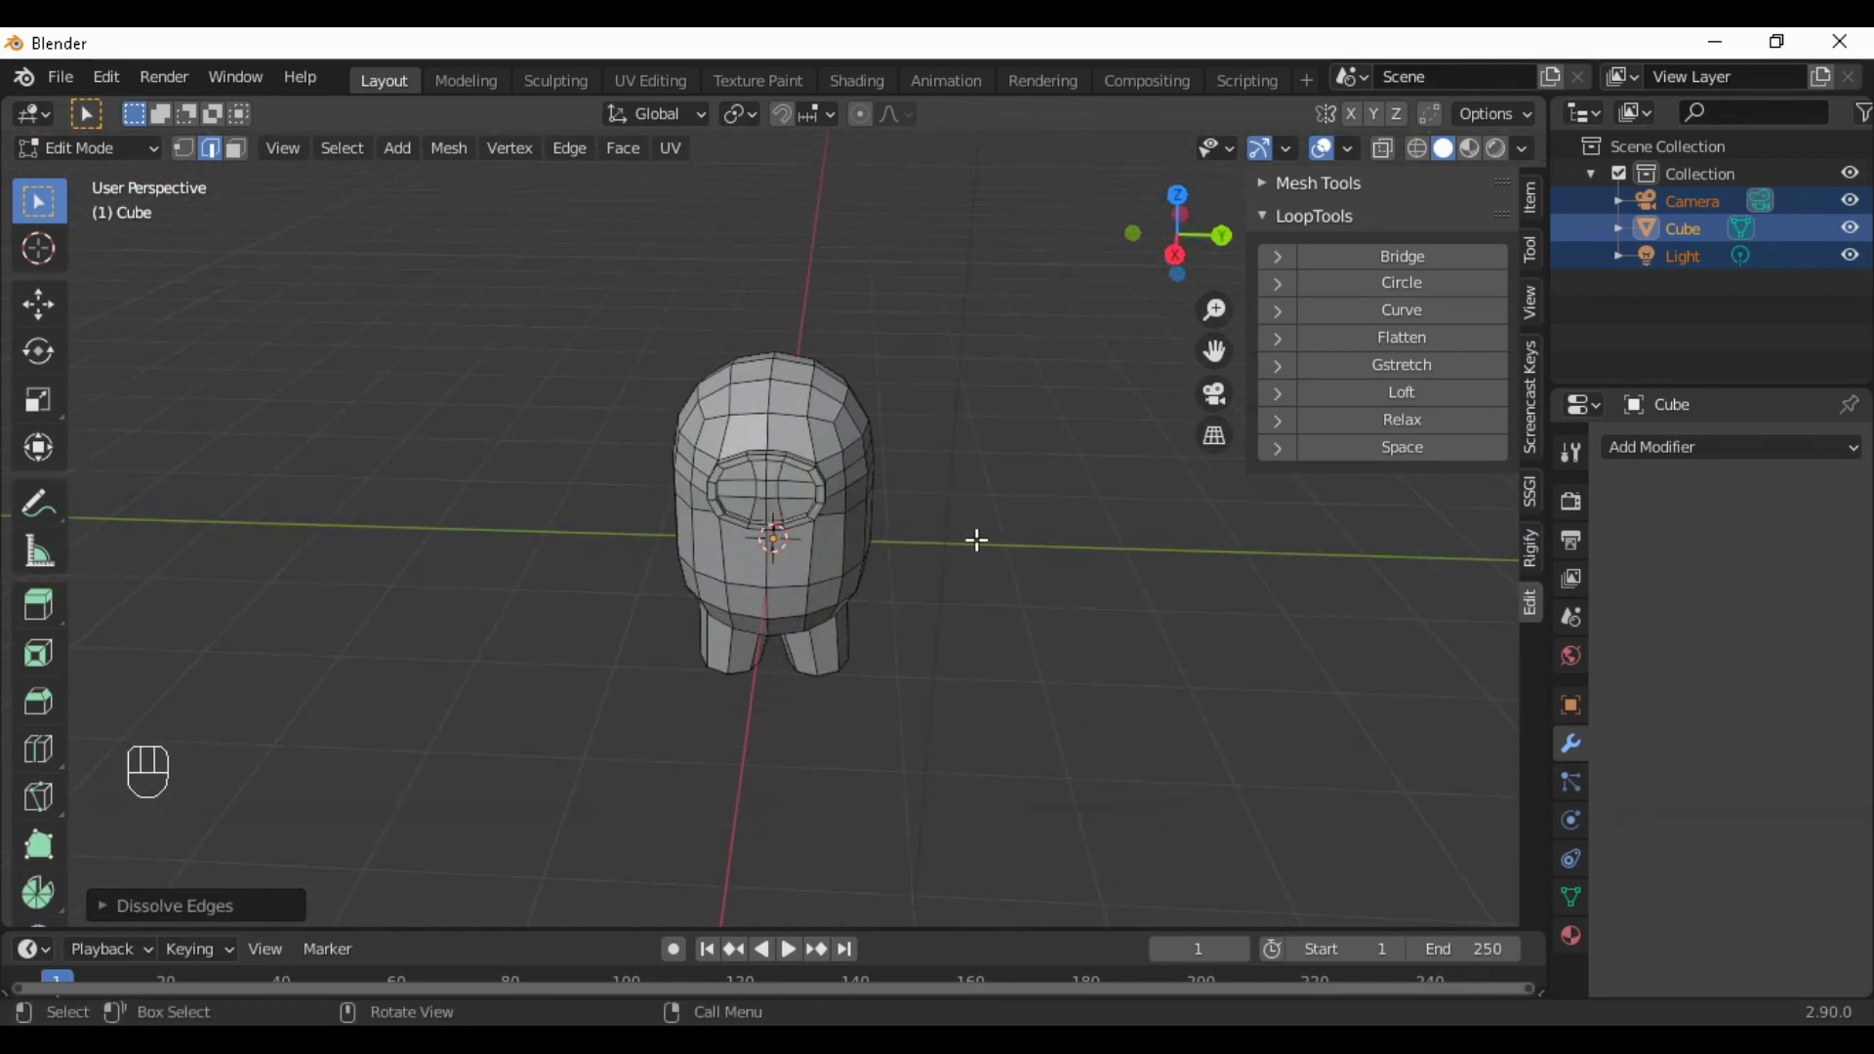
{"action": "key", "text": "Tab"}
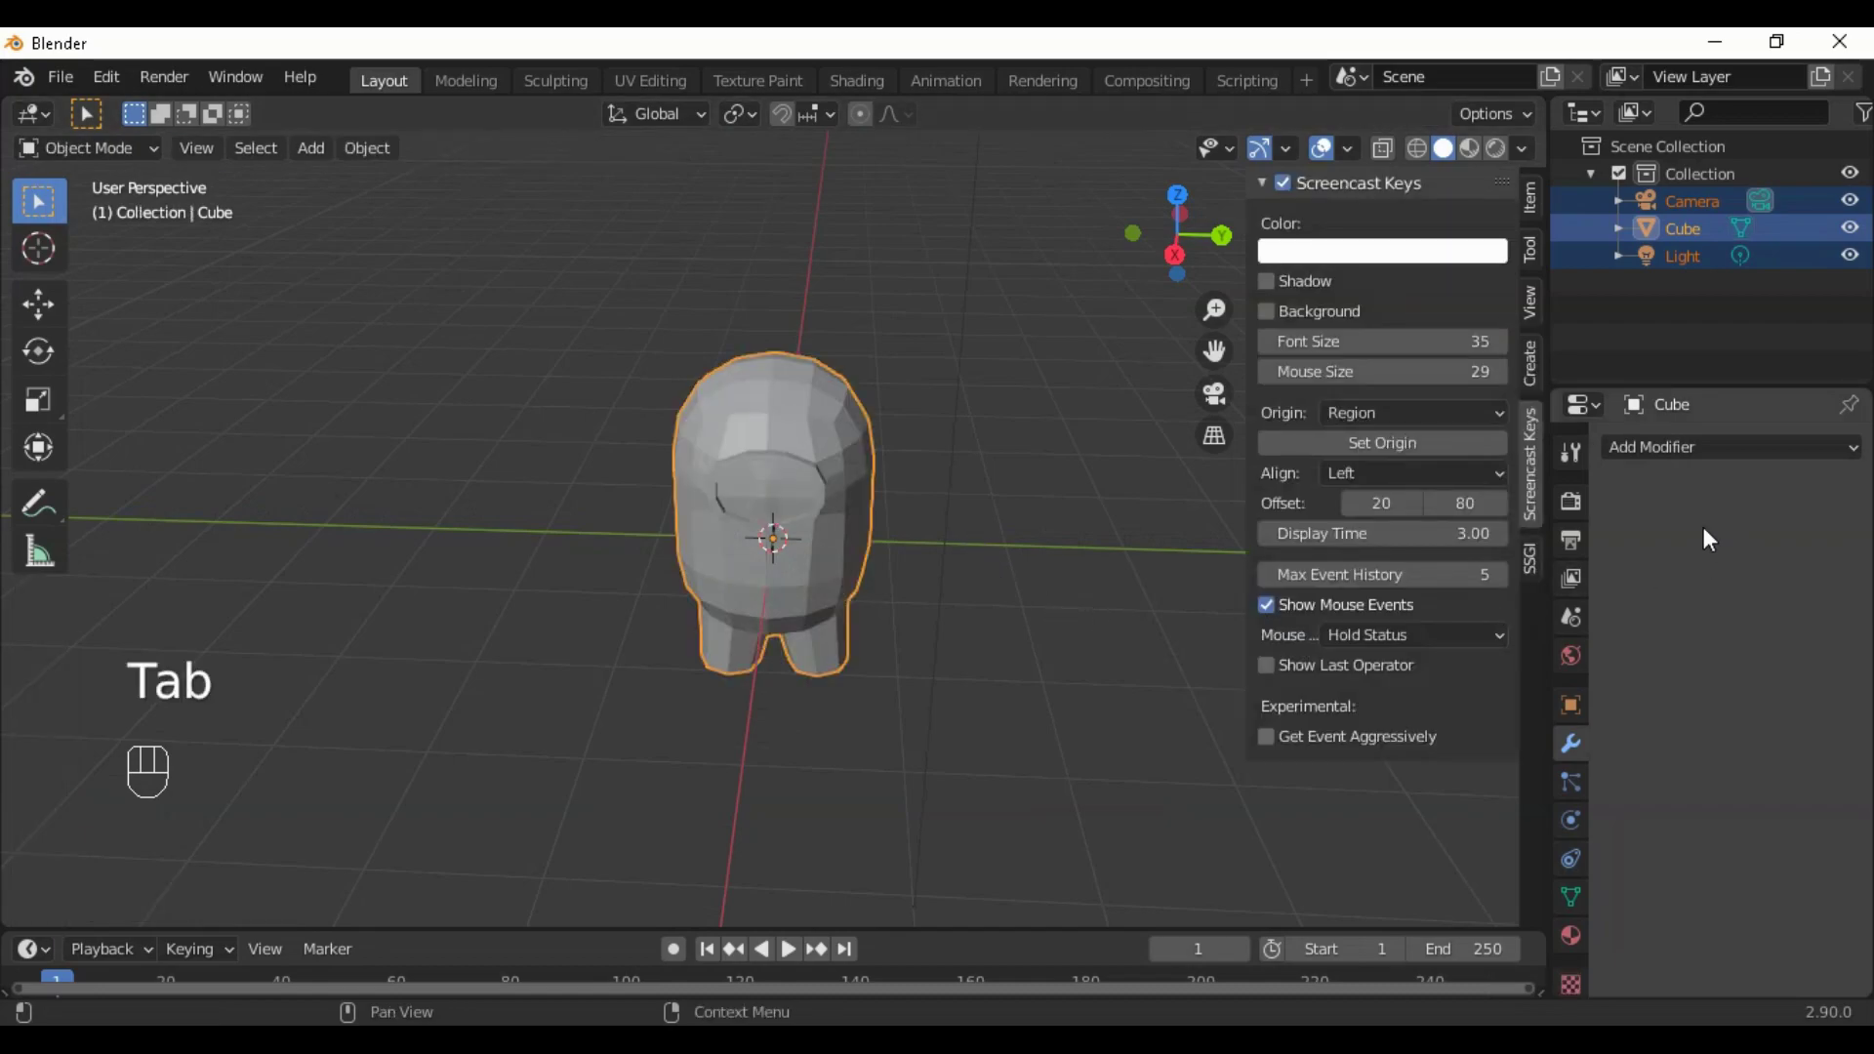
{"action": "left_click", "coordinate": [1698, 447]}
{"action": "left_click", "coordinate": [1363, 901]}
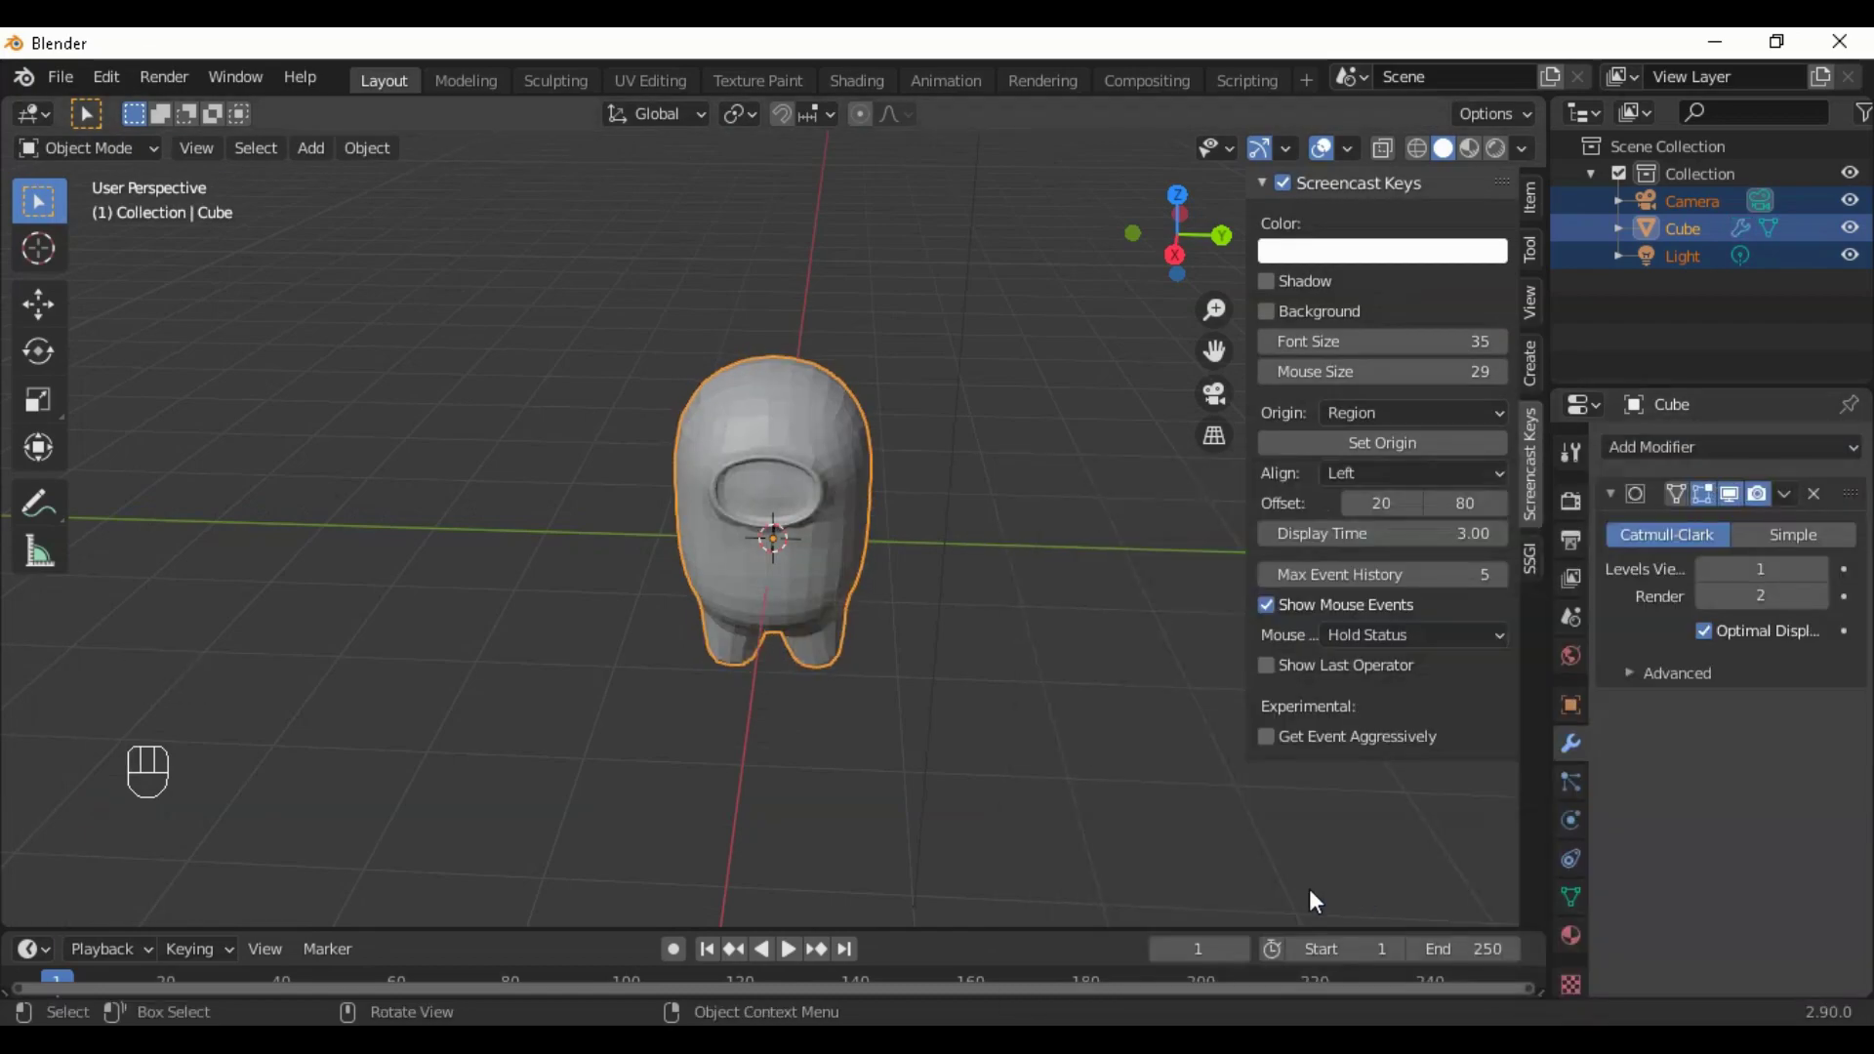
{"action": "middle_click_drag", "start_coordinate": [1308, 888], "coordinate": [1040, 612]}
{"action": "left_click", "coordinate": [1821, 568]}
{"action": "left_click", "coordinate": [1820, 568]}
In Edit Mode with face selection, select the inner visor faces, extrude them outward about 0.13 m to bulge inside the rim, and deselect
{"action": "scroll", "coordinate": [1175, 716], "scroll_direction": "up", "scroll_amount": 4}
{"action": "middle_click_drag", "start_coordinate": [1107, 675], "coordinate": [1227, 697]}
{"action": "key", "text": "Tab"}
{"action": "middle_click_drag", "start_coordinate": [1171, 803], "coordinate": [333, 186]}
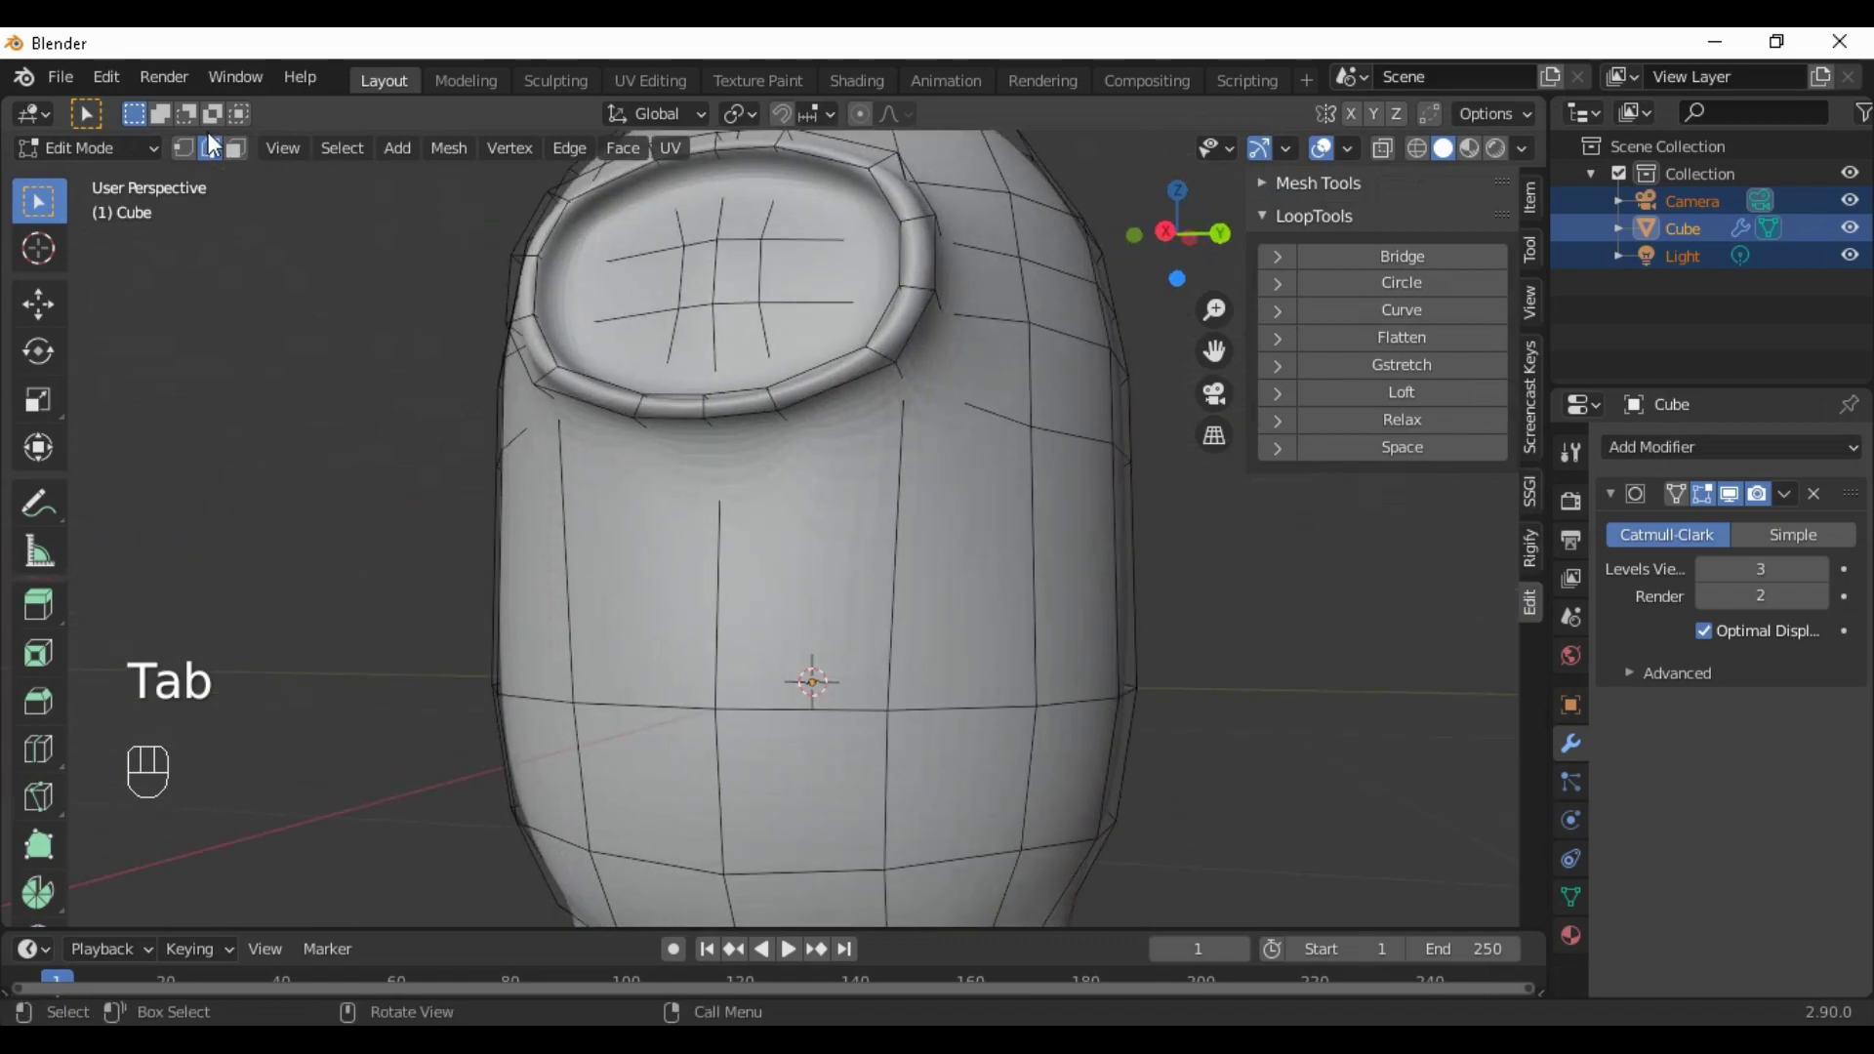
{"action": "left_click", "coordinate": [235, 149]}
{"action": "middle_click_drag", "start_coordinate": [683, 271], "coordinate": [726, 308]}
{"action": "left_click_drag", "start_coordinate": [660, 227], "coordinate": [847, 363]}
{"action": "middle_click_drag", "start_coordinate": [847, 363], "coordinate": [705, 475]}
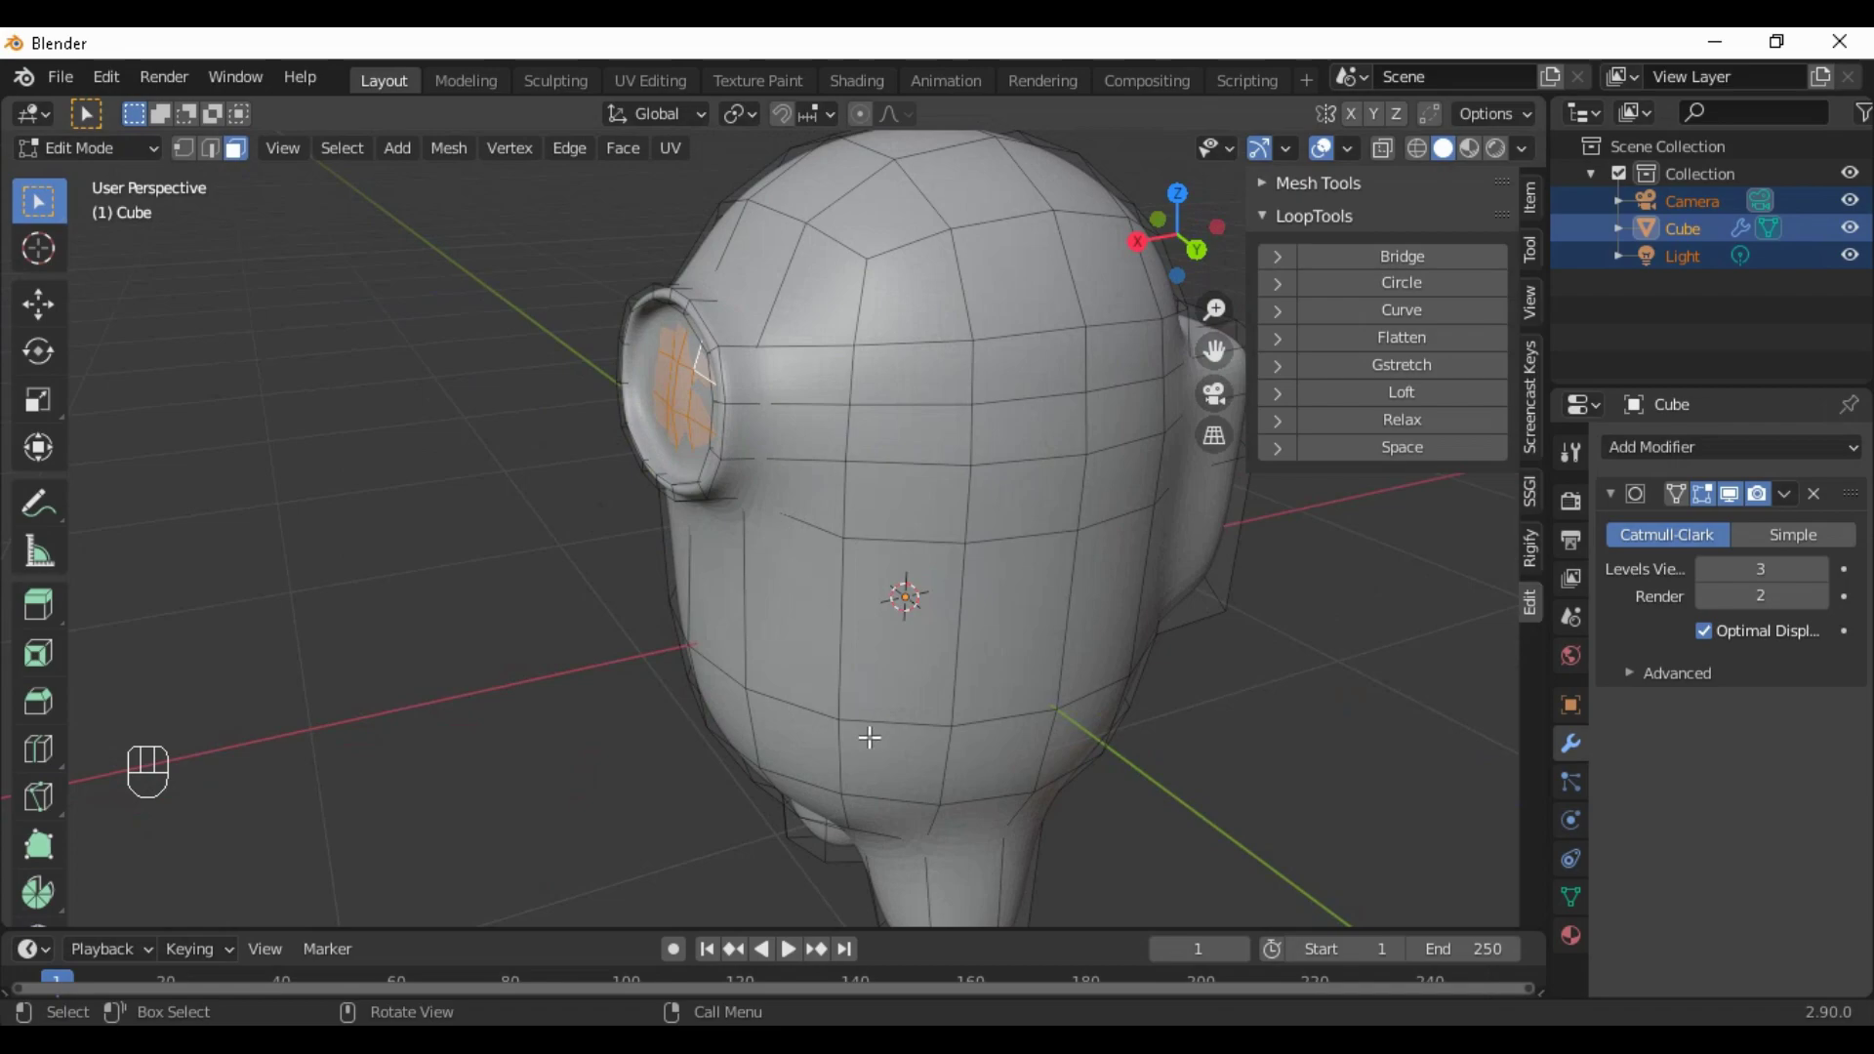
{"action": "key", "text": "e"}
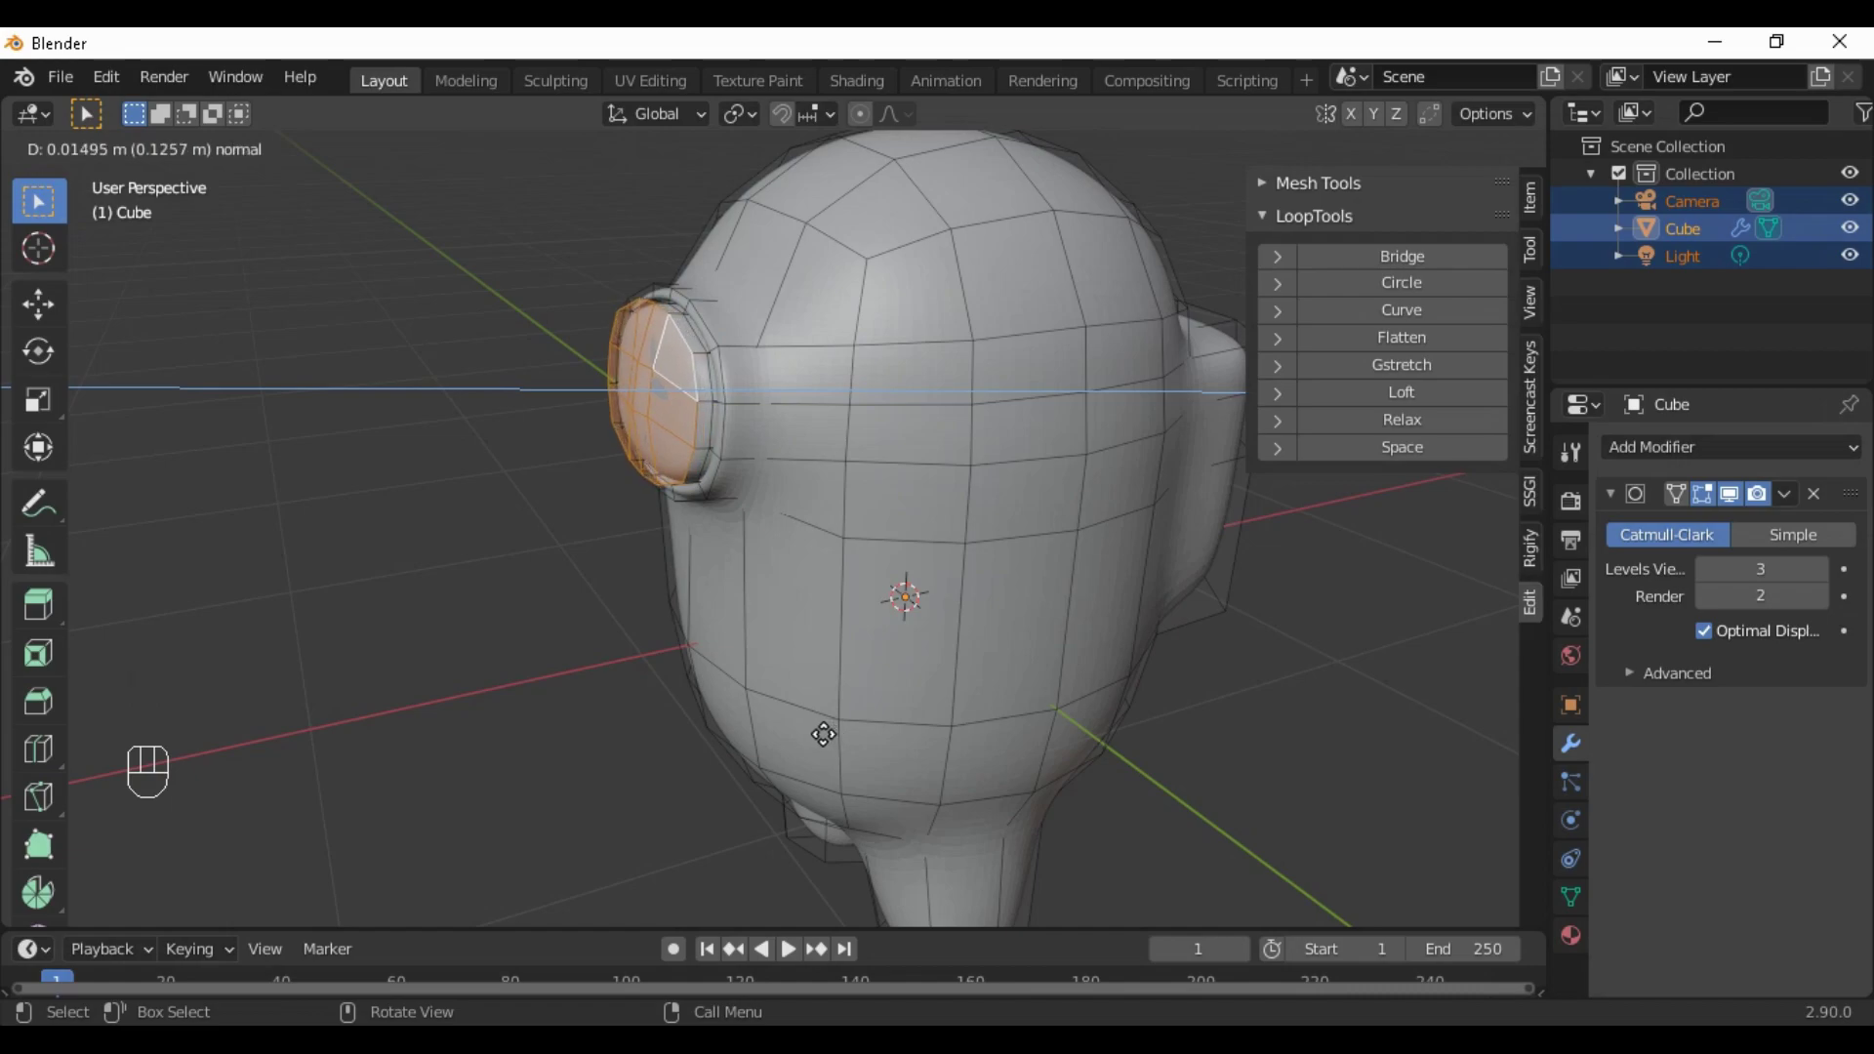
{"action": "left_click", "coordinate": [823, 734]}
{"action": "left_click", "coordinate": [431, 677]}
In vertex selection mode, select two vertices on the +Y part of the visor glass and move them slightly inward with the Move tool
{"action": "middle_click_drag", "start_coordinate": [430, 677], "coordinate": [759, 654]}
{"action": "scroll", "coordinate": [813, 607], "scroll_direction": "up", "scroll_amount": 2}
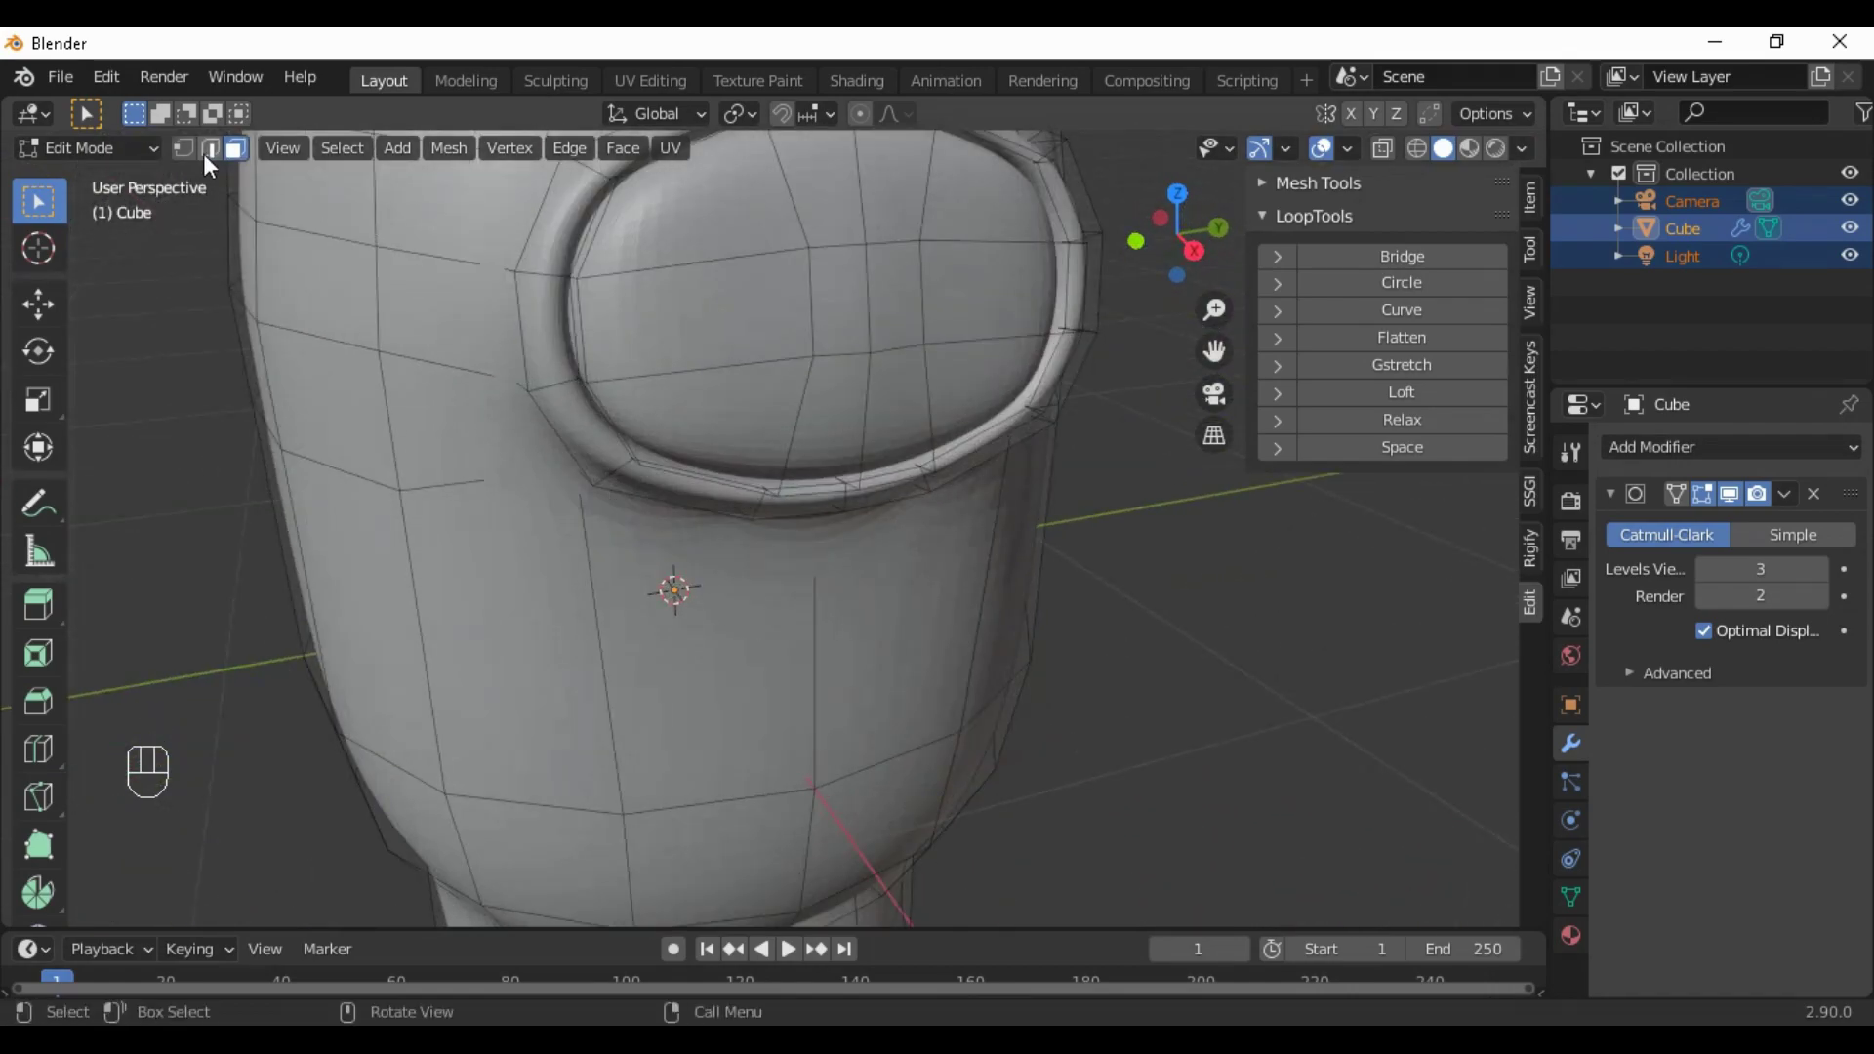
{"action": "middle_click_drag", "start_coordinate": [855, 416], "coordinate": [921, 462]}
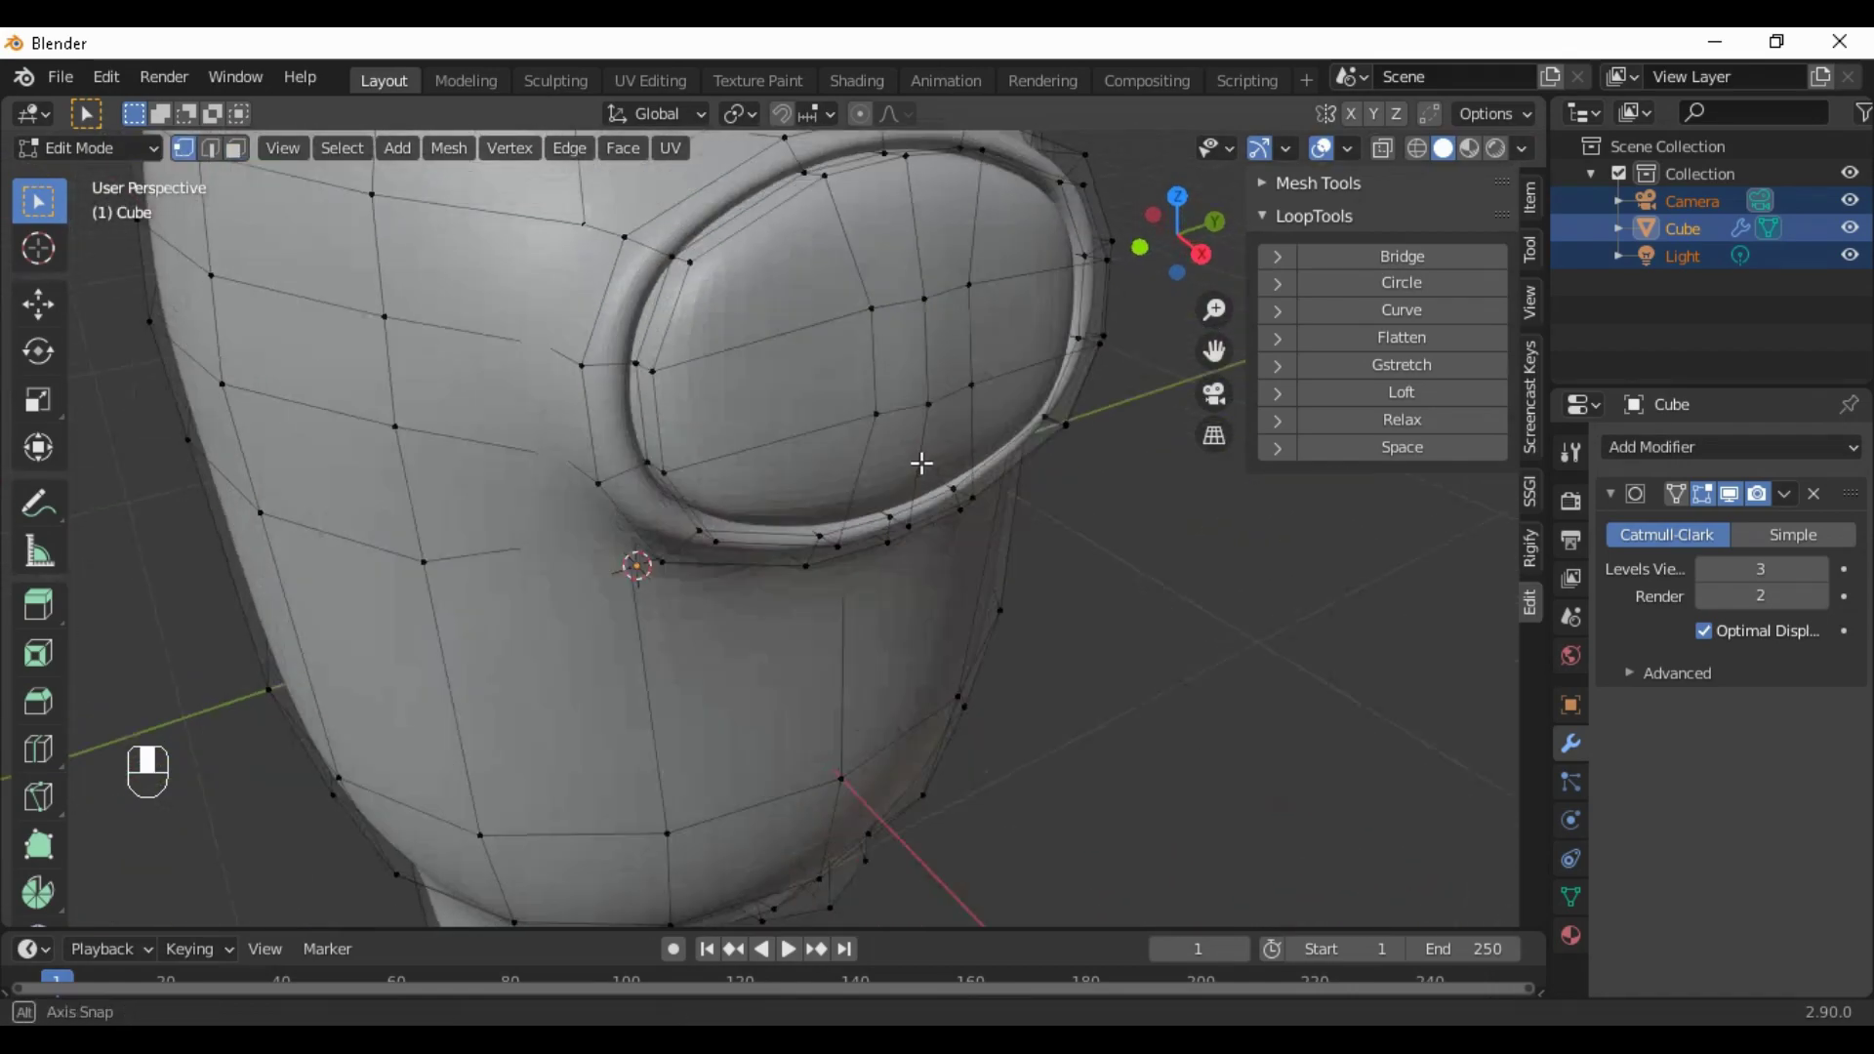
{"action": "left_click", "coordinate": [984, 334], "text": "shift"}
{"action": "mouse_move", "coordinate": [1001, 491]}
{"action": "middle_mouse_down"}
{"action": "mouse_move", "coordinate": [1099, 557]}
{"action": "mouse_move", "coordinate": [975, 501]}
{"action": "middle_mouse_up"}
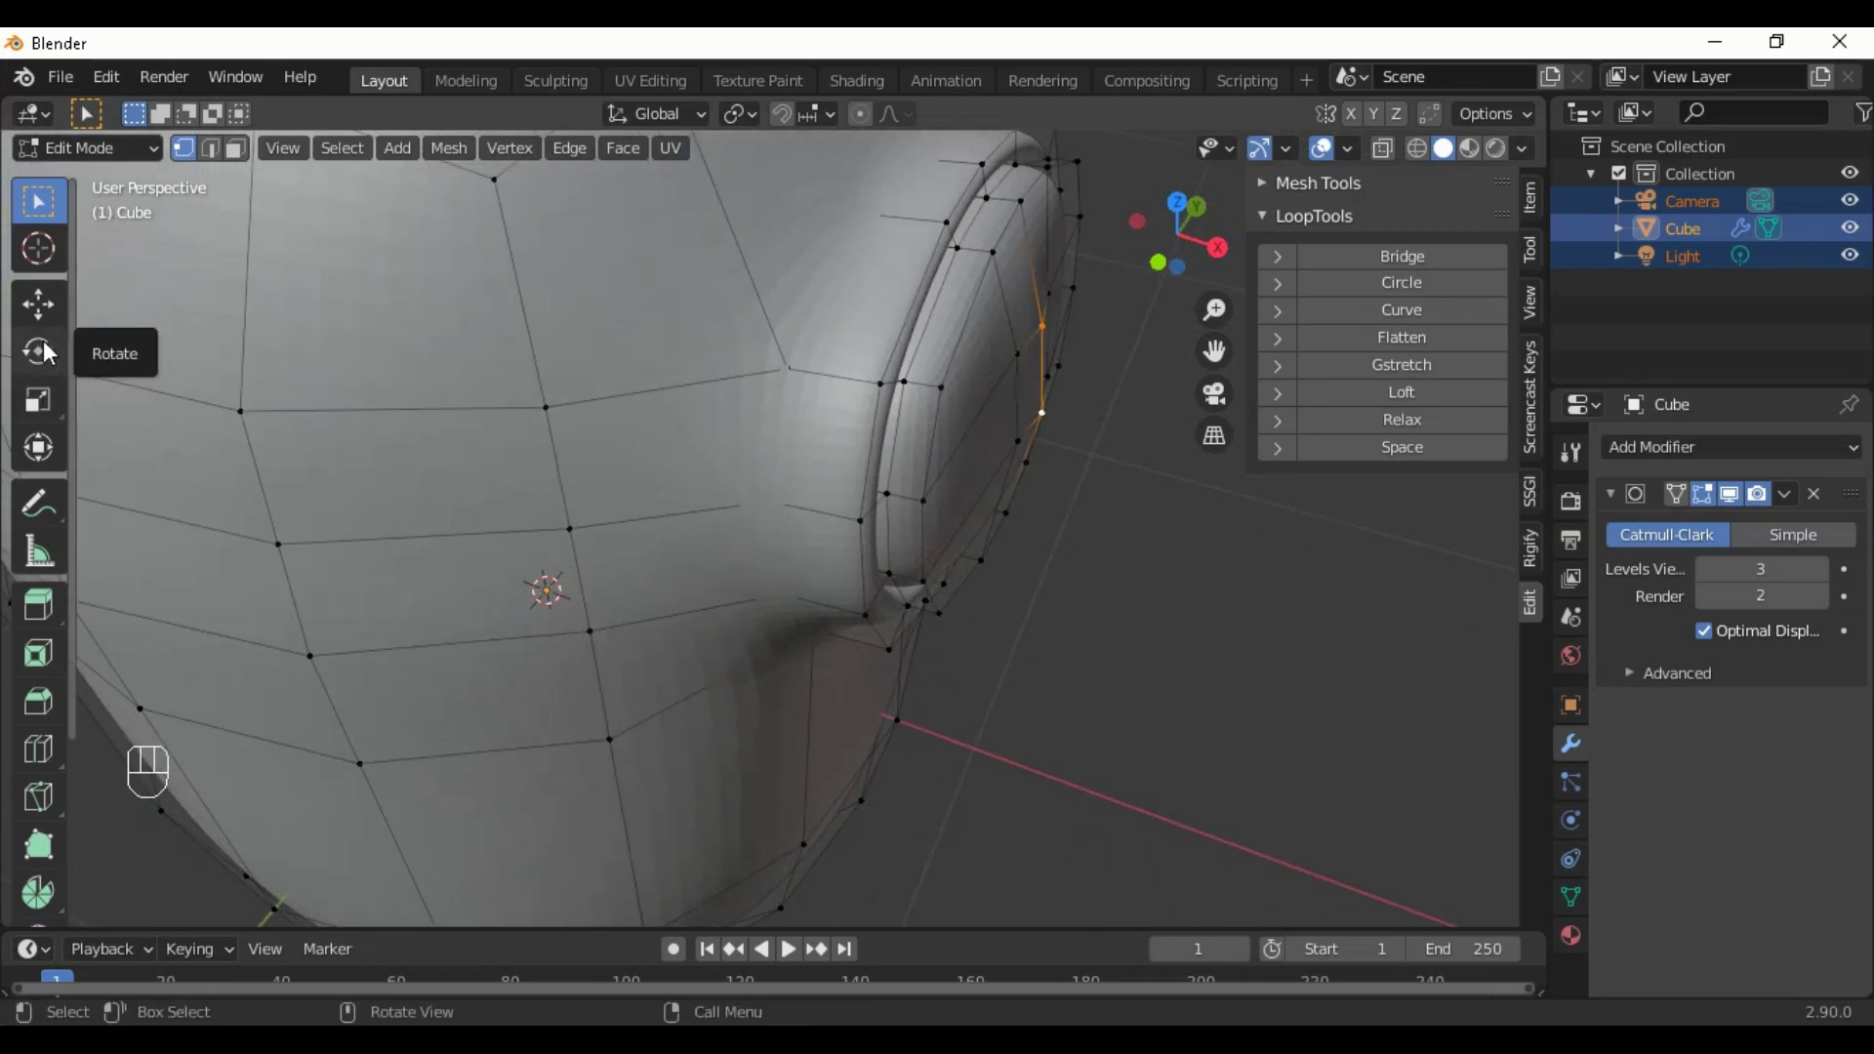
{"action": "left_click", "coordinate": [39, 303]}
{"action": "left_click_drag", "start_coordinate": [1106, 390], "coordinate": [1099, 392]}
{"action": "middle_click_drag", "start_coordinate": [1150, 577], "coordinate": [782, 511]}
{"action": "scroll", "coordinate": [781, 510], "scroll_direction": "down", "scroll_amount": 3}
{"action": "middle_click_drag", "start_coordinate": [908, 603], "coordinate": [1142, 809]}
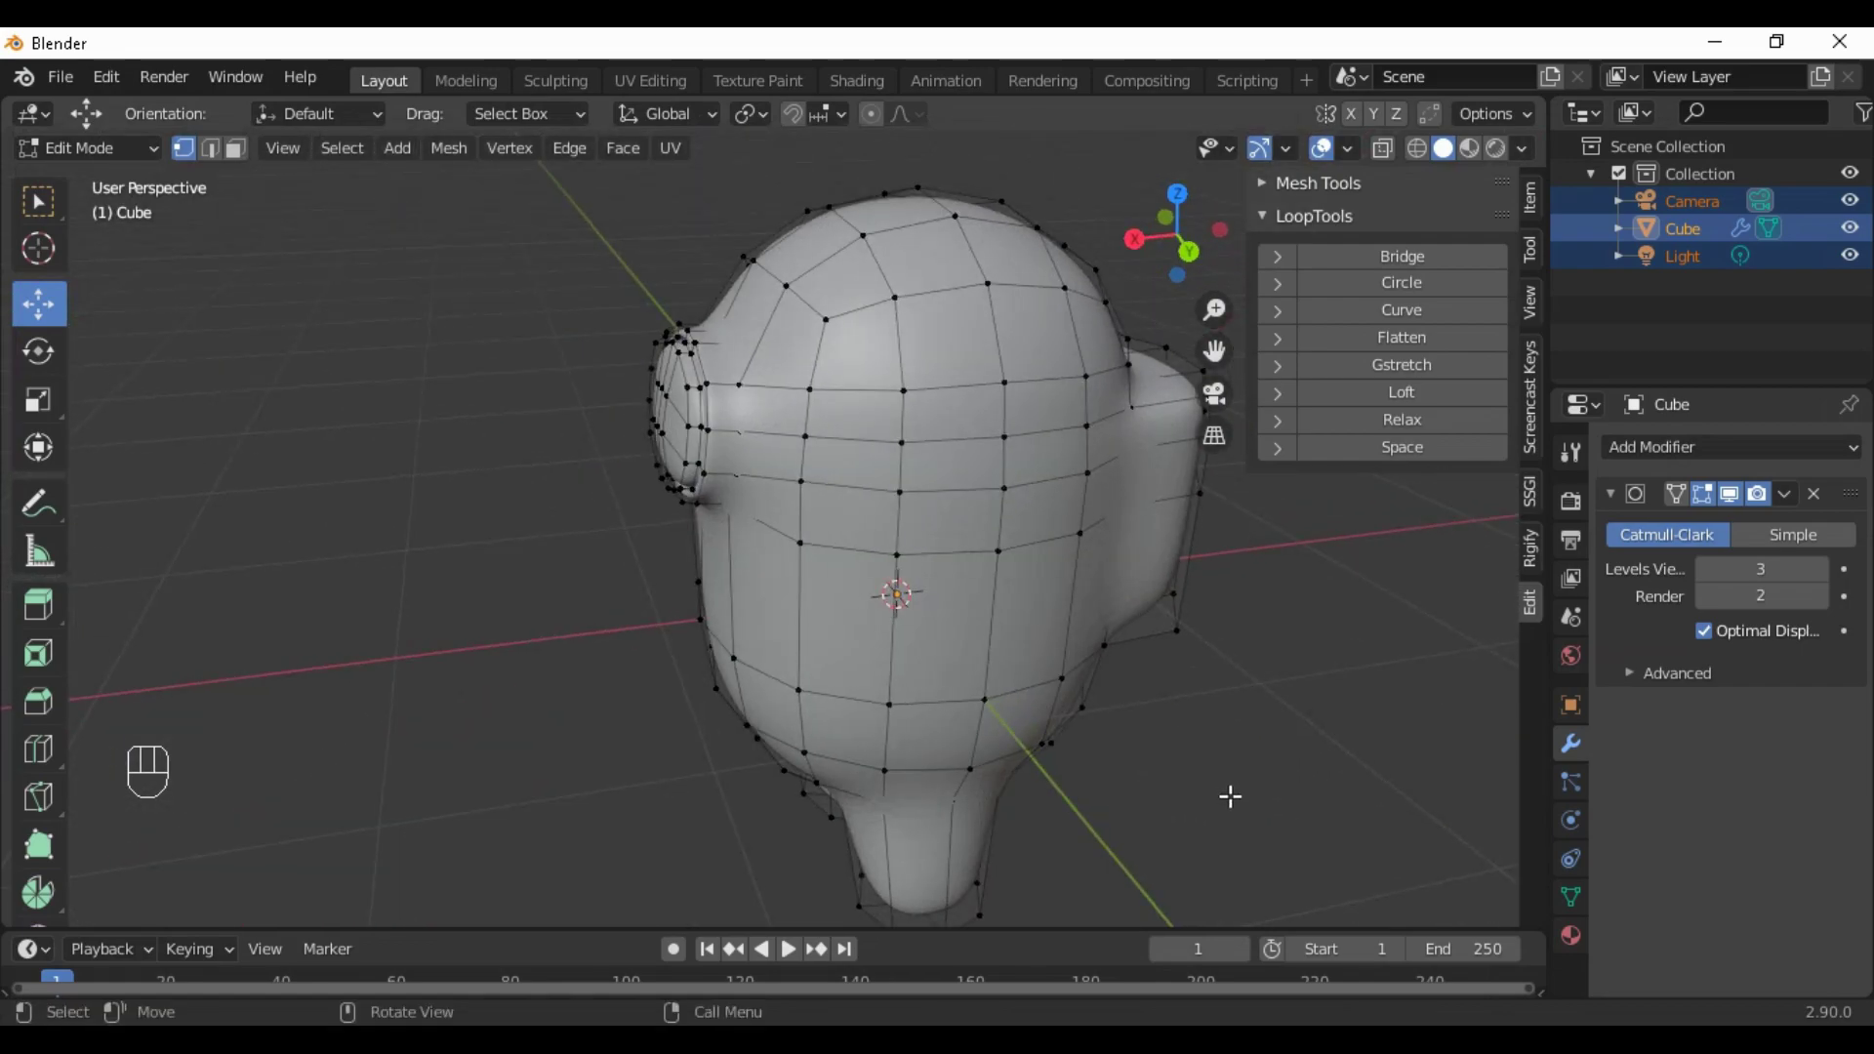
Return to Object Mode, check the smoothed character from the front, and switch to the Texture Paint workspace
{"action": "key", "text": "Tab"}
{"action": "middle_click_drag", "start_coordinate": [1139, 823], "coordinate": [1229, 777]}
{"action": "scroll", "coordinate": [1096, 757], "scroll_direction": "up", "scroll_amount": 3}
{"action": "middle_click_drag", "start_coordinate": [564, 771], "coordinate": [597, 644]}
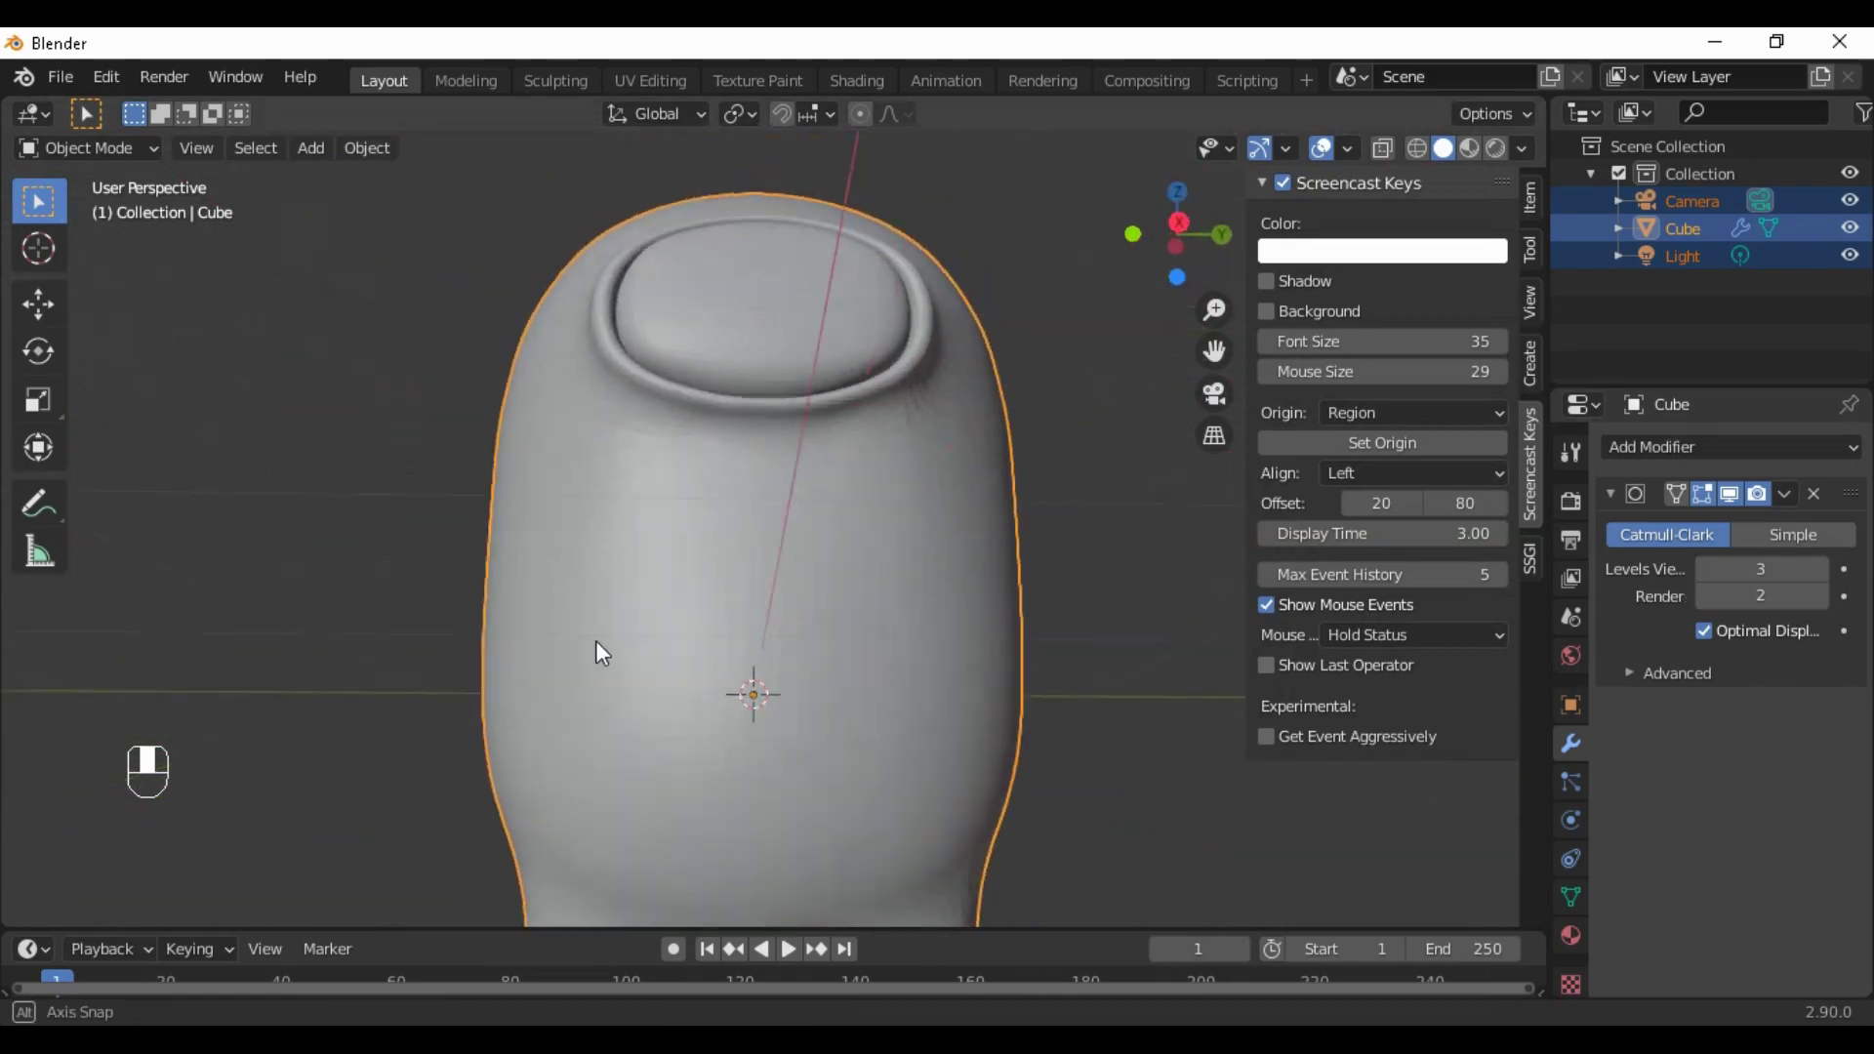
{"action": "scroll", "coordinate": [597, 644], "scroll_direction": "down", "scroll_amount": 4}
{"action": "left_click", "coordinate": [756, 80]}
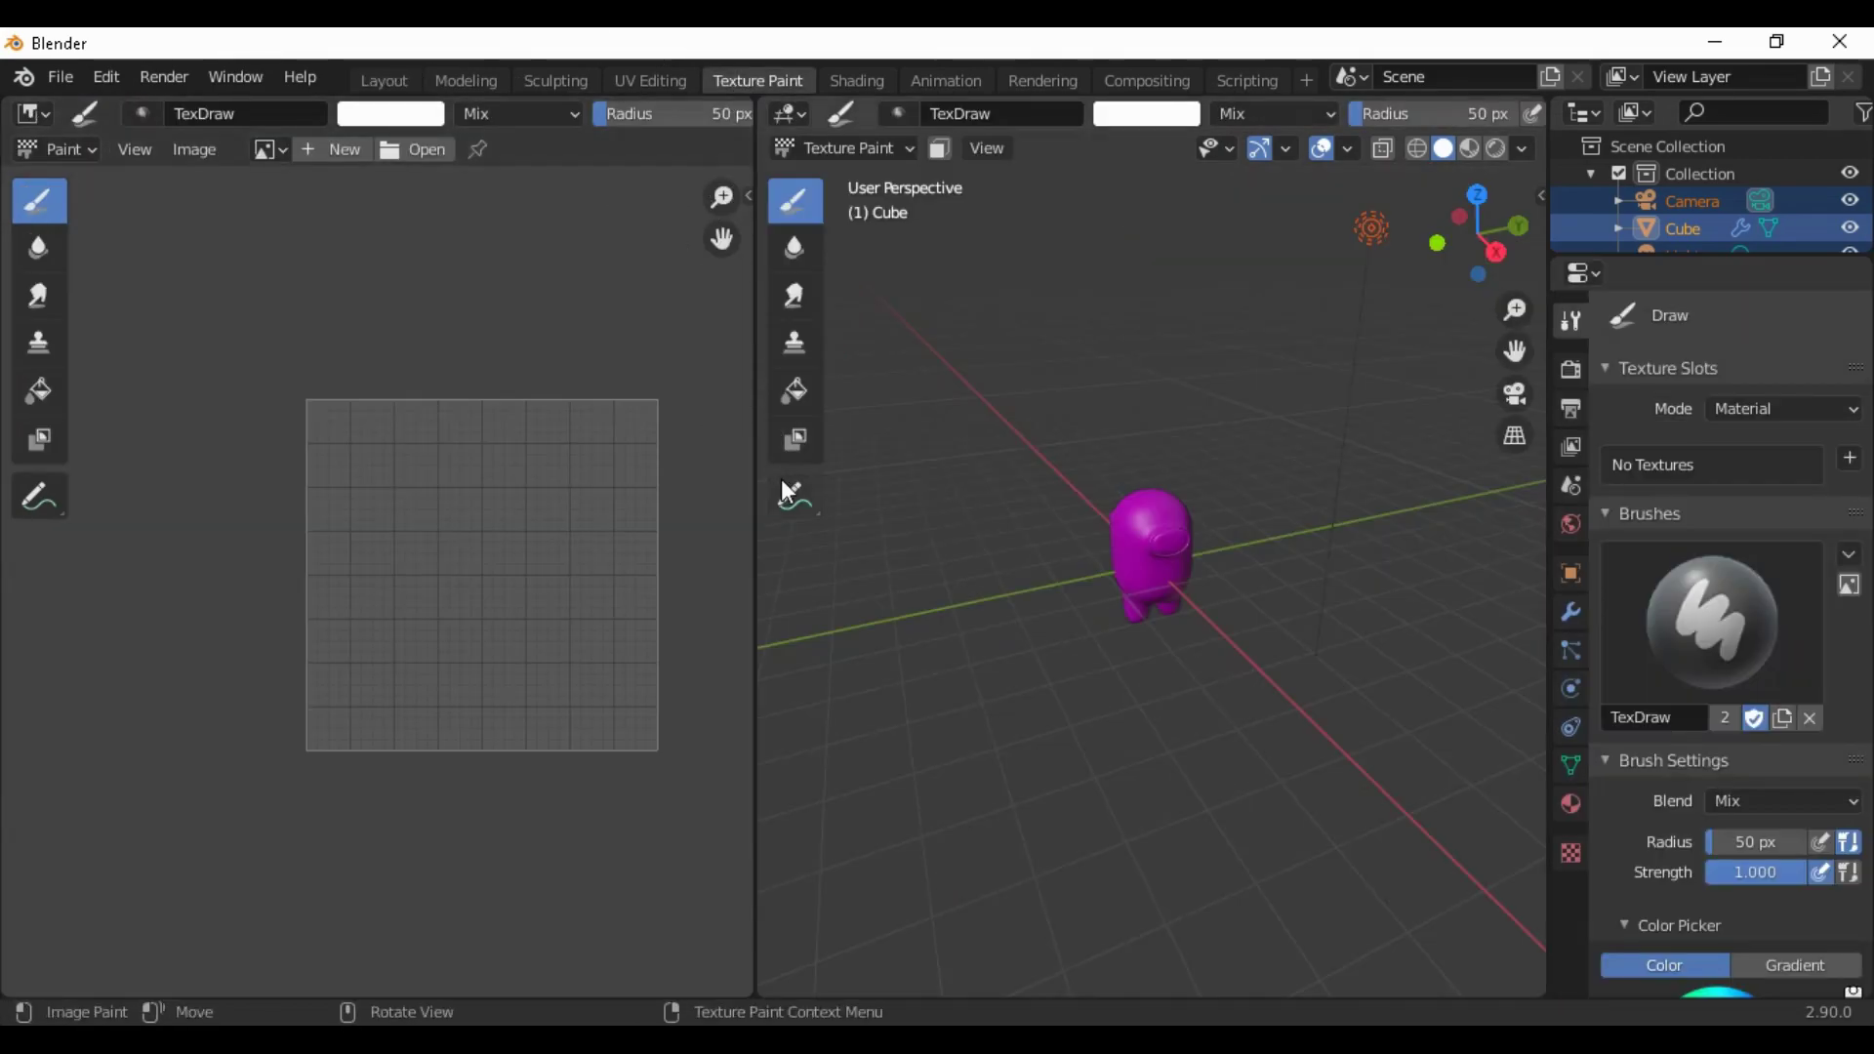
In the UV Editing workspace, select the whole character mesh and unwrap it with Smart UV Project using an angle limit of 66
{"action": "left_click", "coordinate": [650, 80]}
{"action": "scroll", "coordinate": [710, 349], "scroll_direction": "down", "scroll_amount": 2}
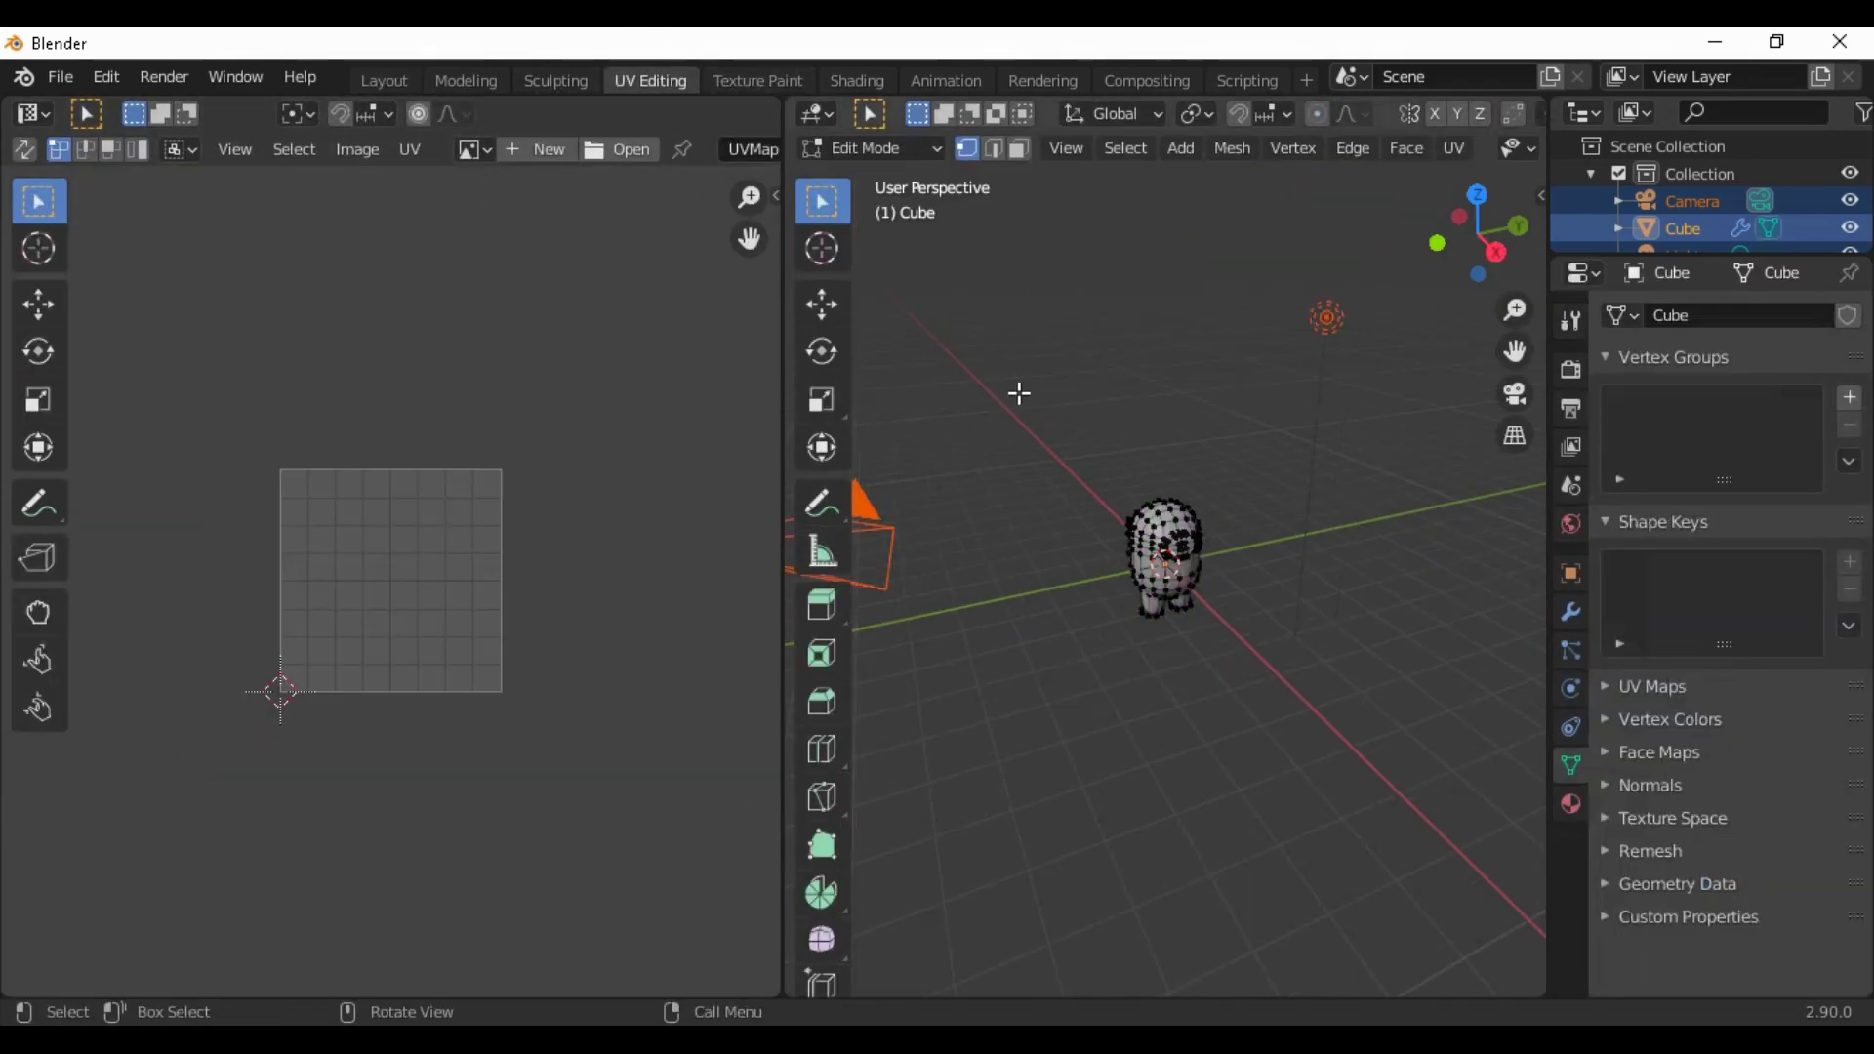
{"action": "middle_click_drag", "start_coordinate": [992, 410], "coordinate": [857, 376]}
{"action": "scroll", "coordinate": [1262, 631], "scroll_direction": "up", "scroll_amount": 4}
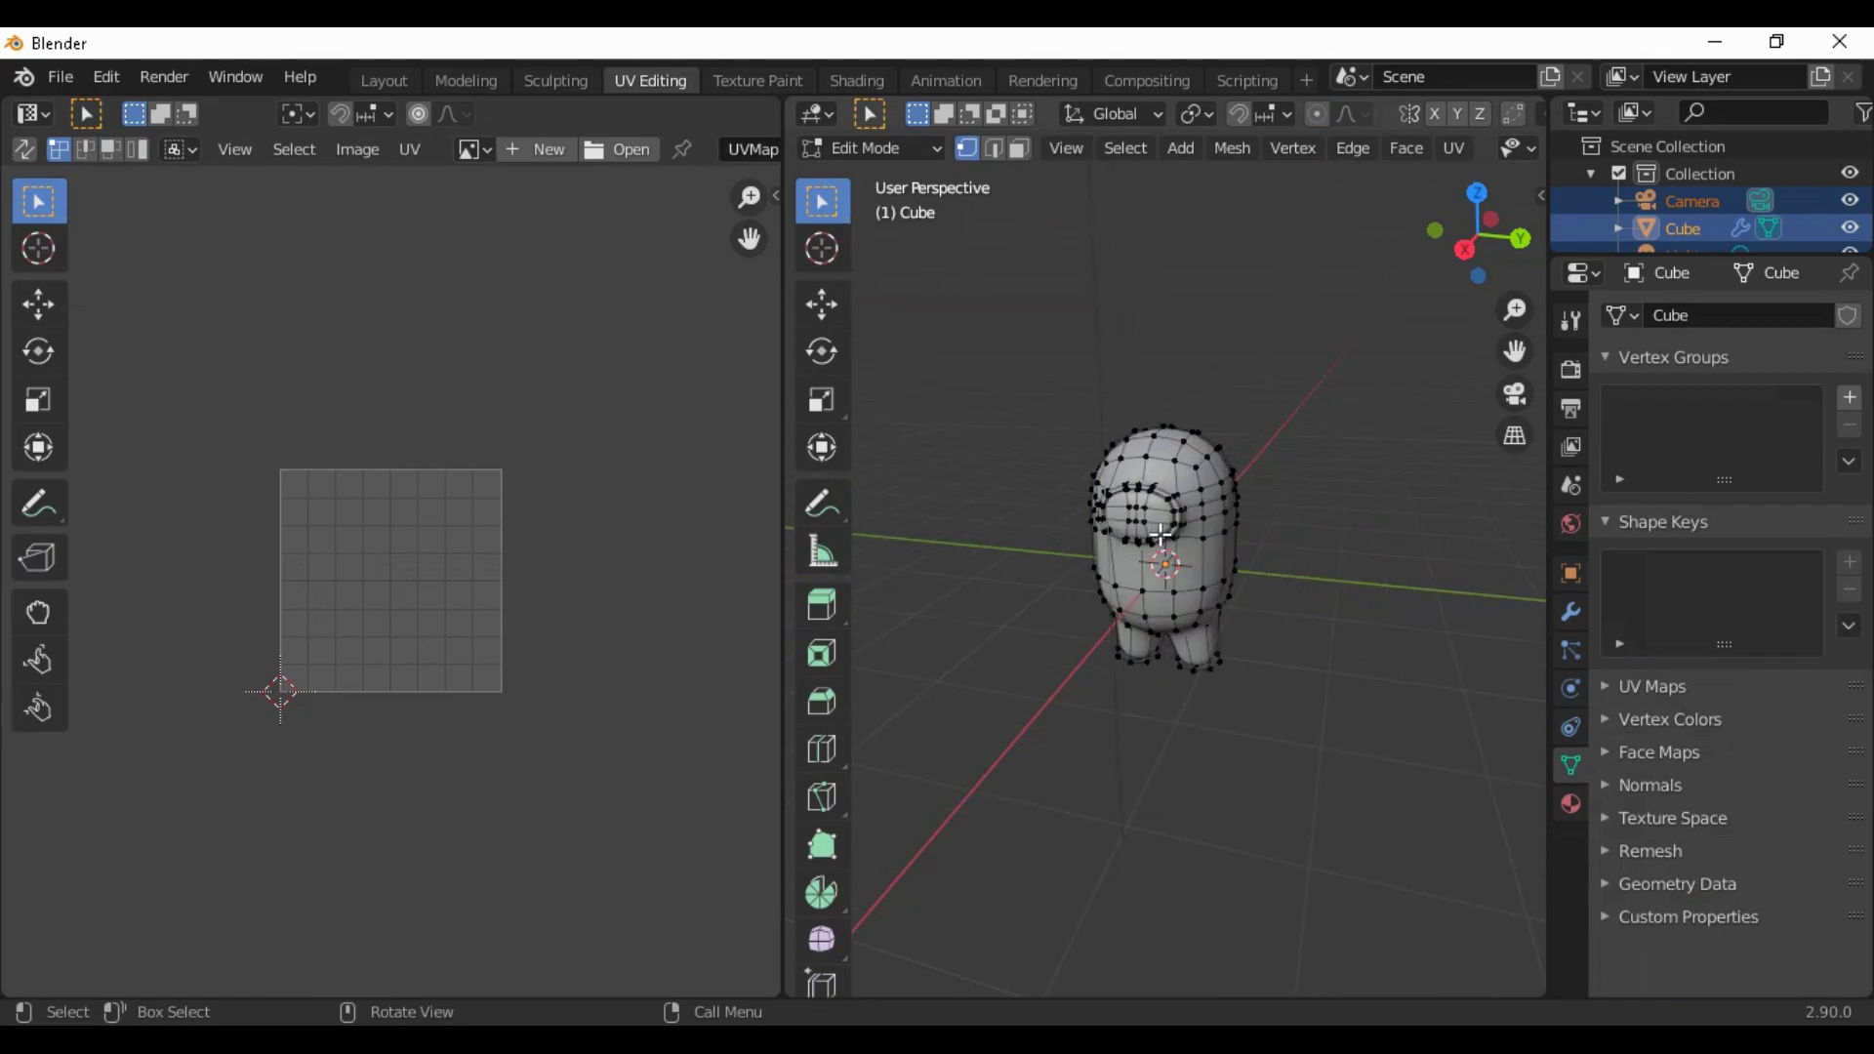
{"action": "key", "text": "a"}
{"action": "left_click", "coordinate": [1453, 147]}
{"action": "left_click", "coordinate": [1483, 243]}
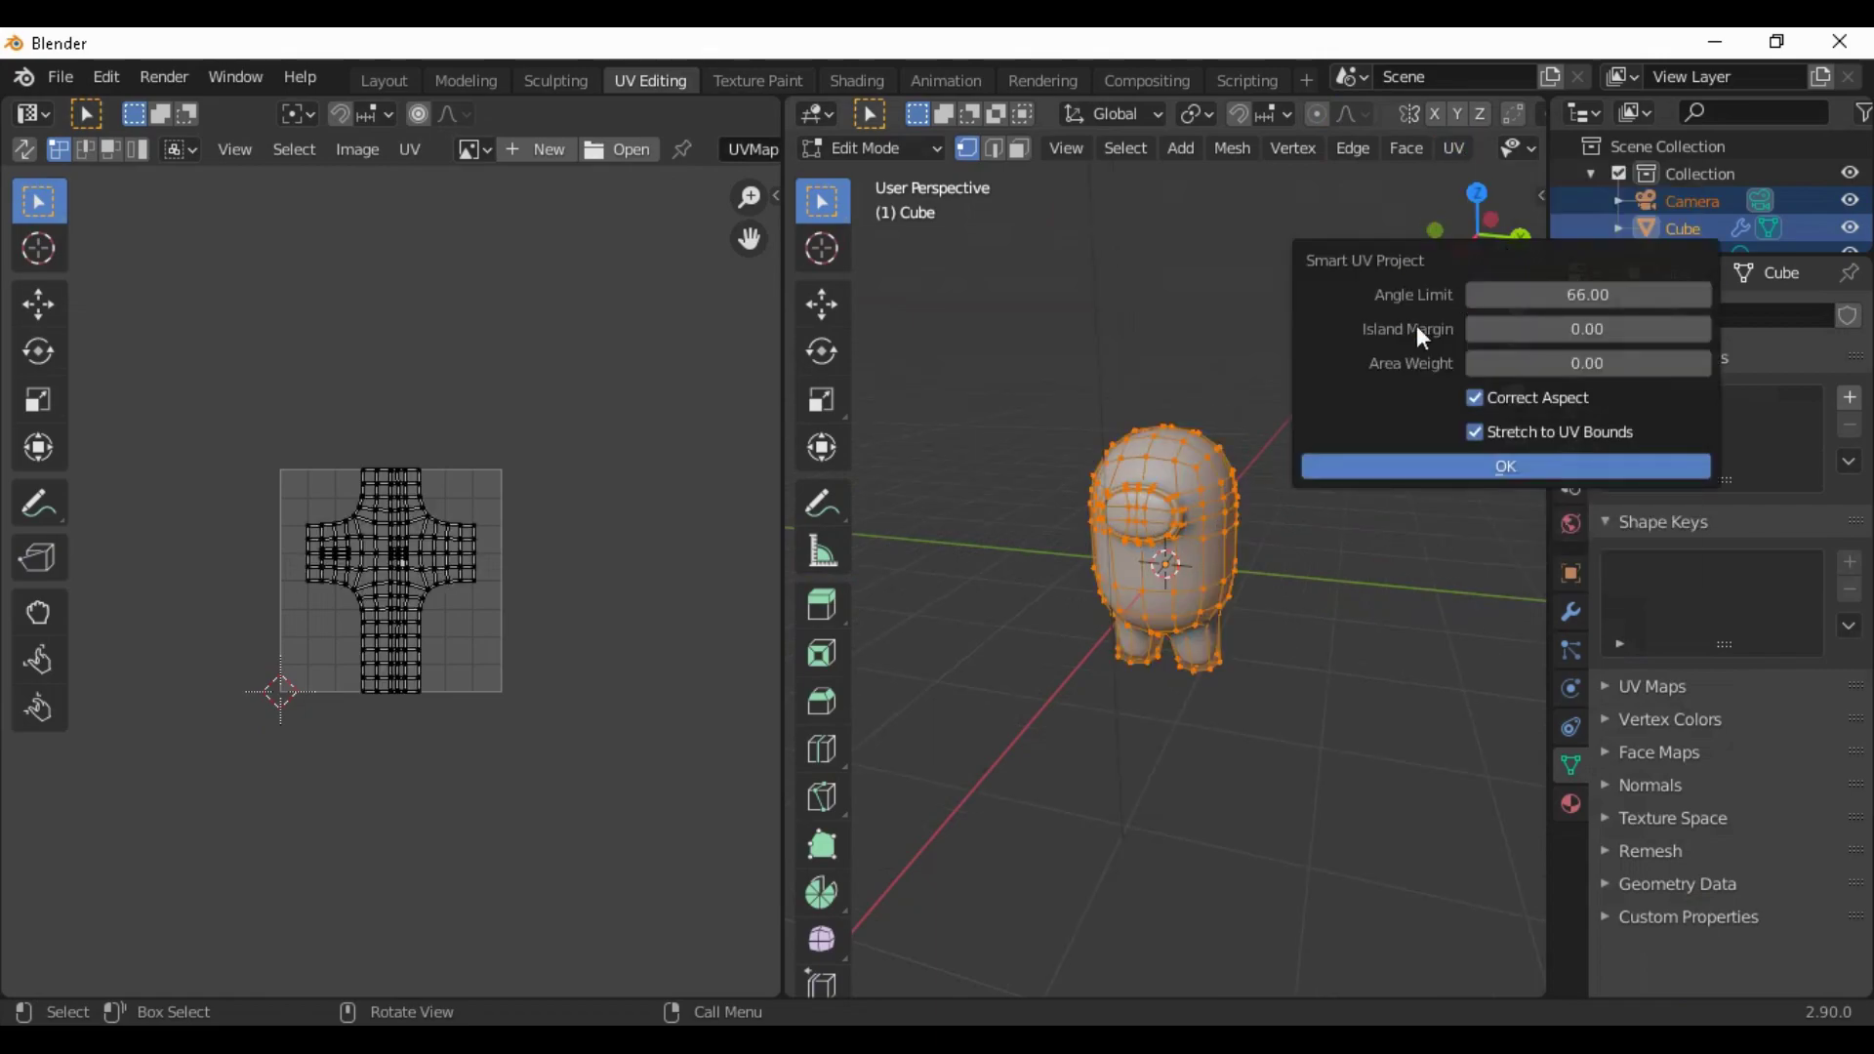
{"action": "left_click", "coordinate": [1431, 465]}
{"action": "scroll", "coordinate": [1147, 793], "scroll_direction": "up", "scroll_amount": 3}
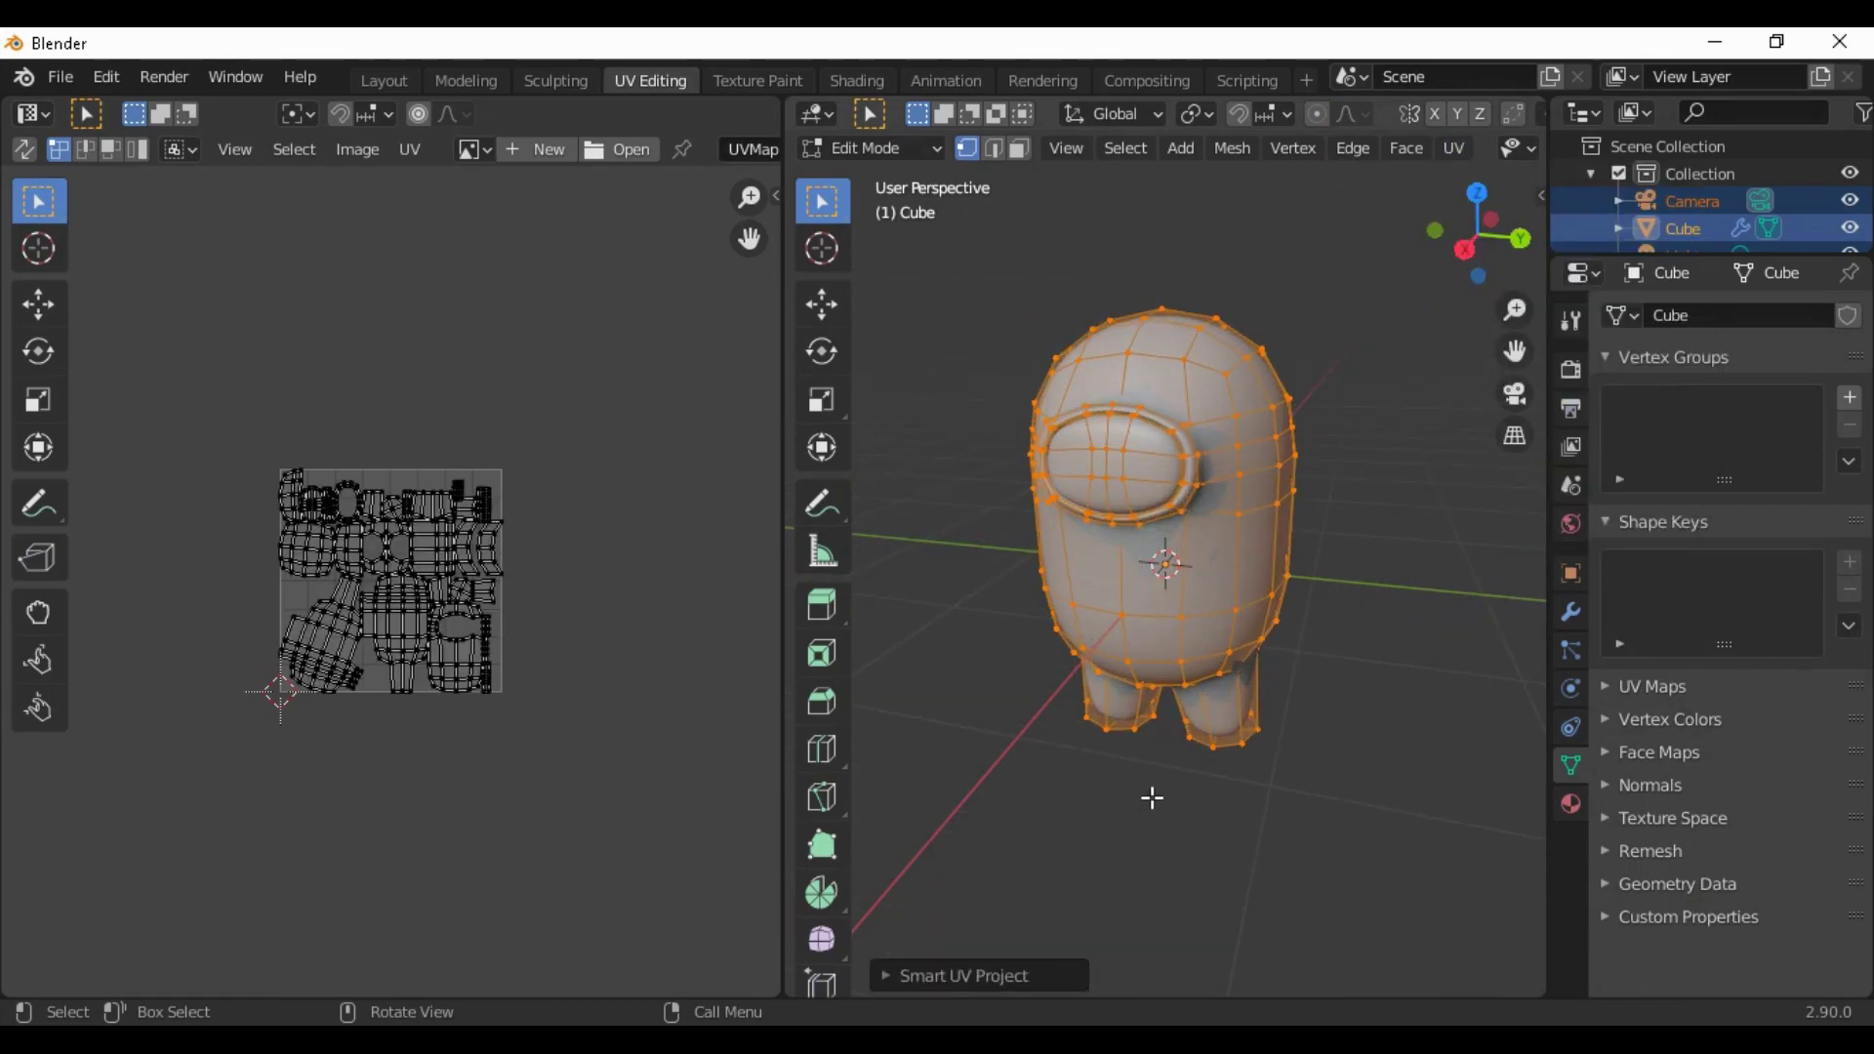
{"action": "scroll", "coordinate": [1152, 798], "scroll_direction": "up", "scroll_amount": 1}
In the Shading workspace, add an Image Texture node to the material and connect its Color output to the Principled BSDF Base Color
{"action": "left_click", "coordinate": [859, 71]}
{"action": "mouse_move", "coordinate": [911, 752]}
{"action": "middle_mouse_down"}
{"action": "mouse_move", "coordinate": [982, 766]}
{"action": "mouse_move", "coordinate": [1098, 852]}
{"action": "middle_mouse_up"}
{"action": "scroll", "coordinate": [1104, 864], "scroll_direction": "up", "scroll_amount": 1}
{"action": "left_click", "coordinate": [619, 627]}
{"action": "left_click", "coordinate": [660, 657]}
{"action": "type", "text": "imag"}
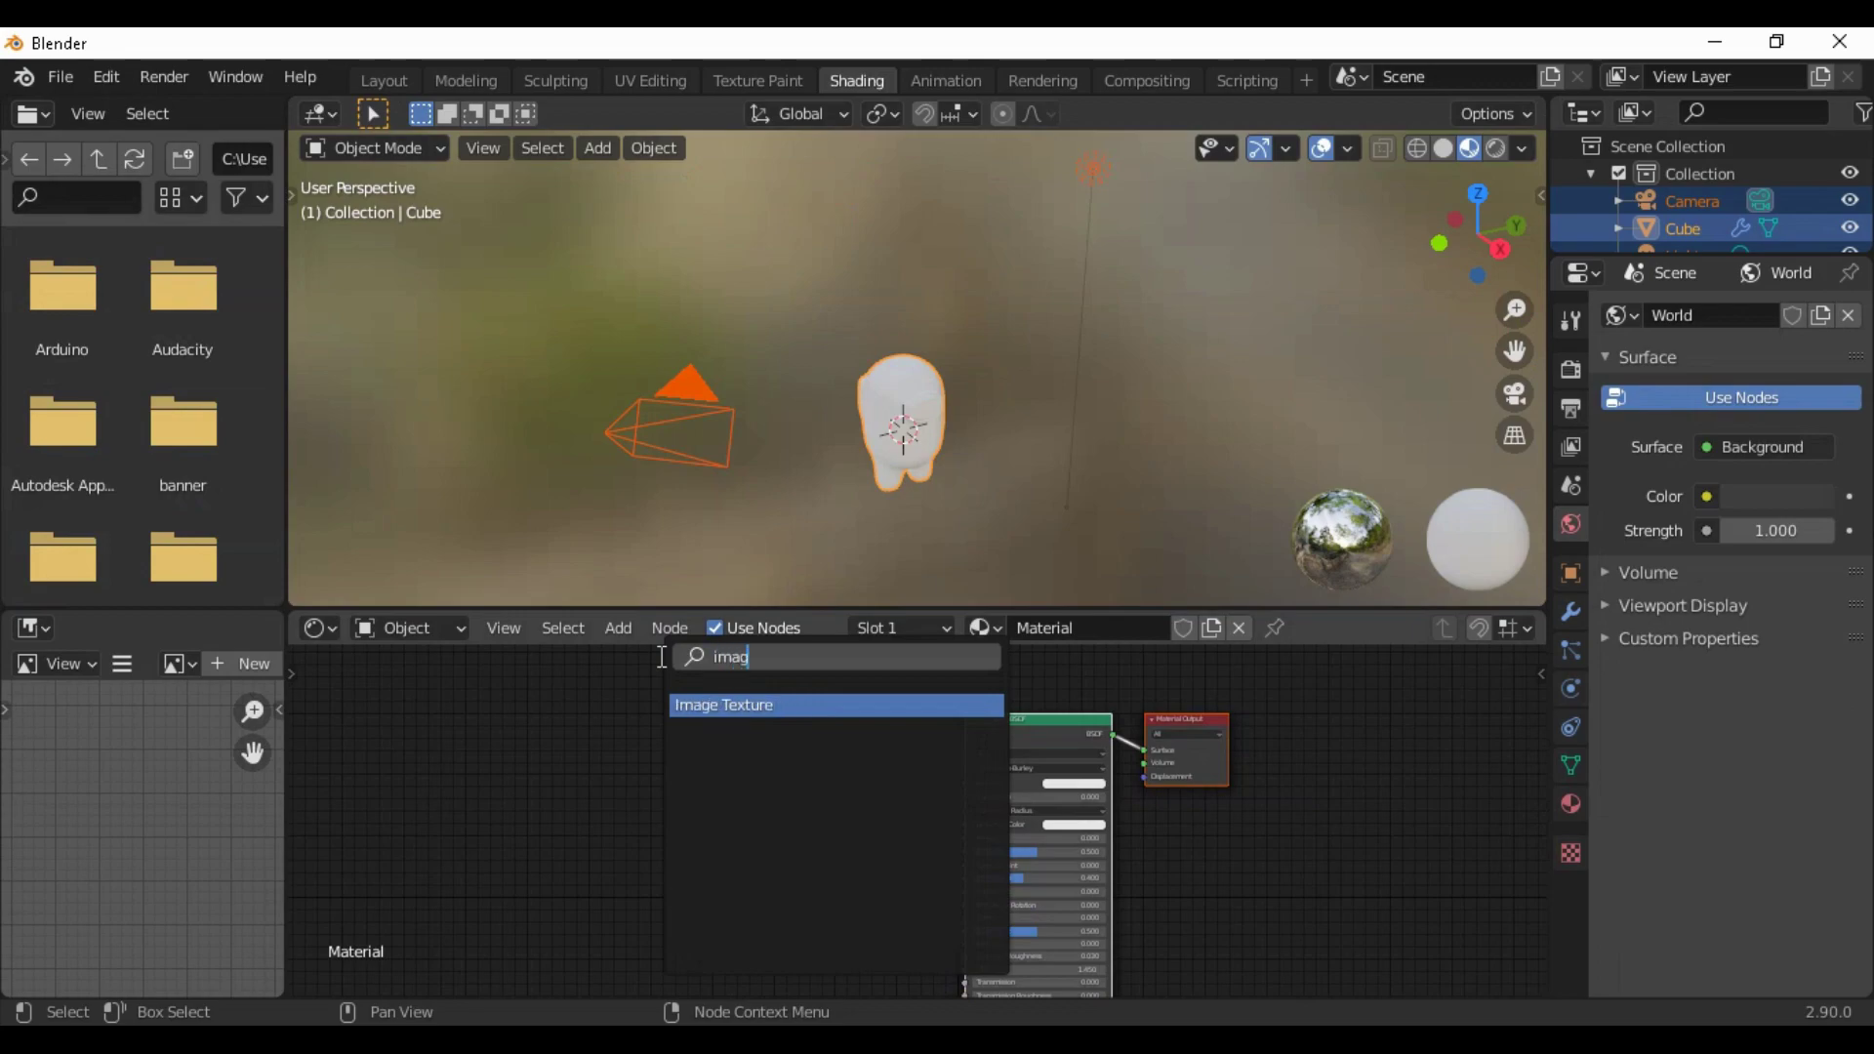
{"action": "left_click", "coordinate": [768, 705]}
{"action": "left_click", "coordinate": [849, 853]}
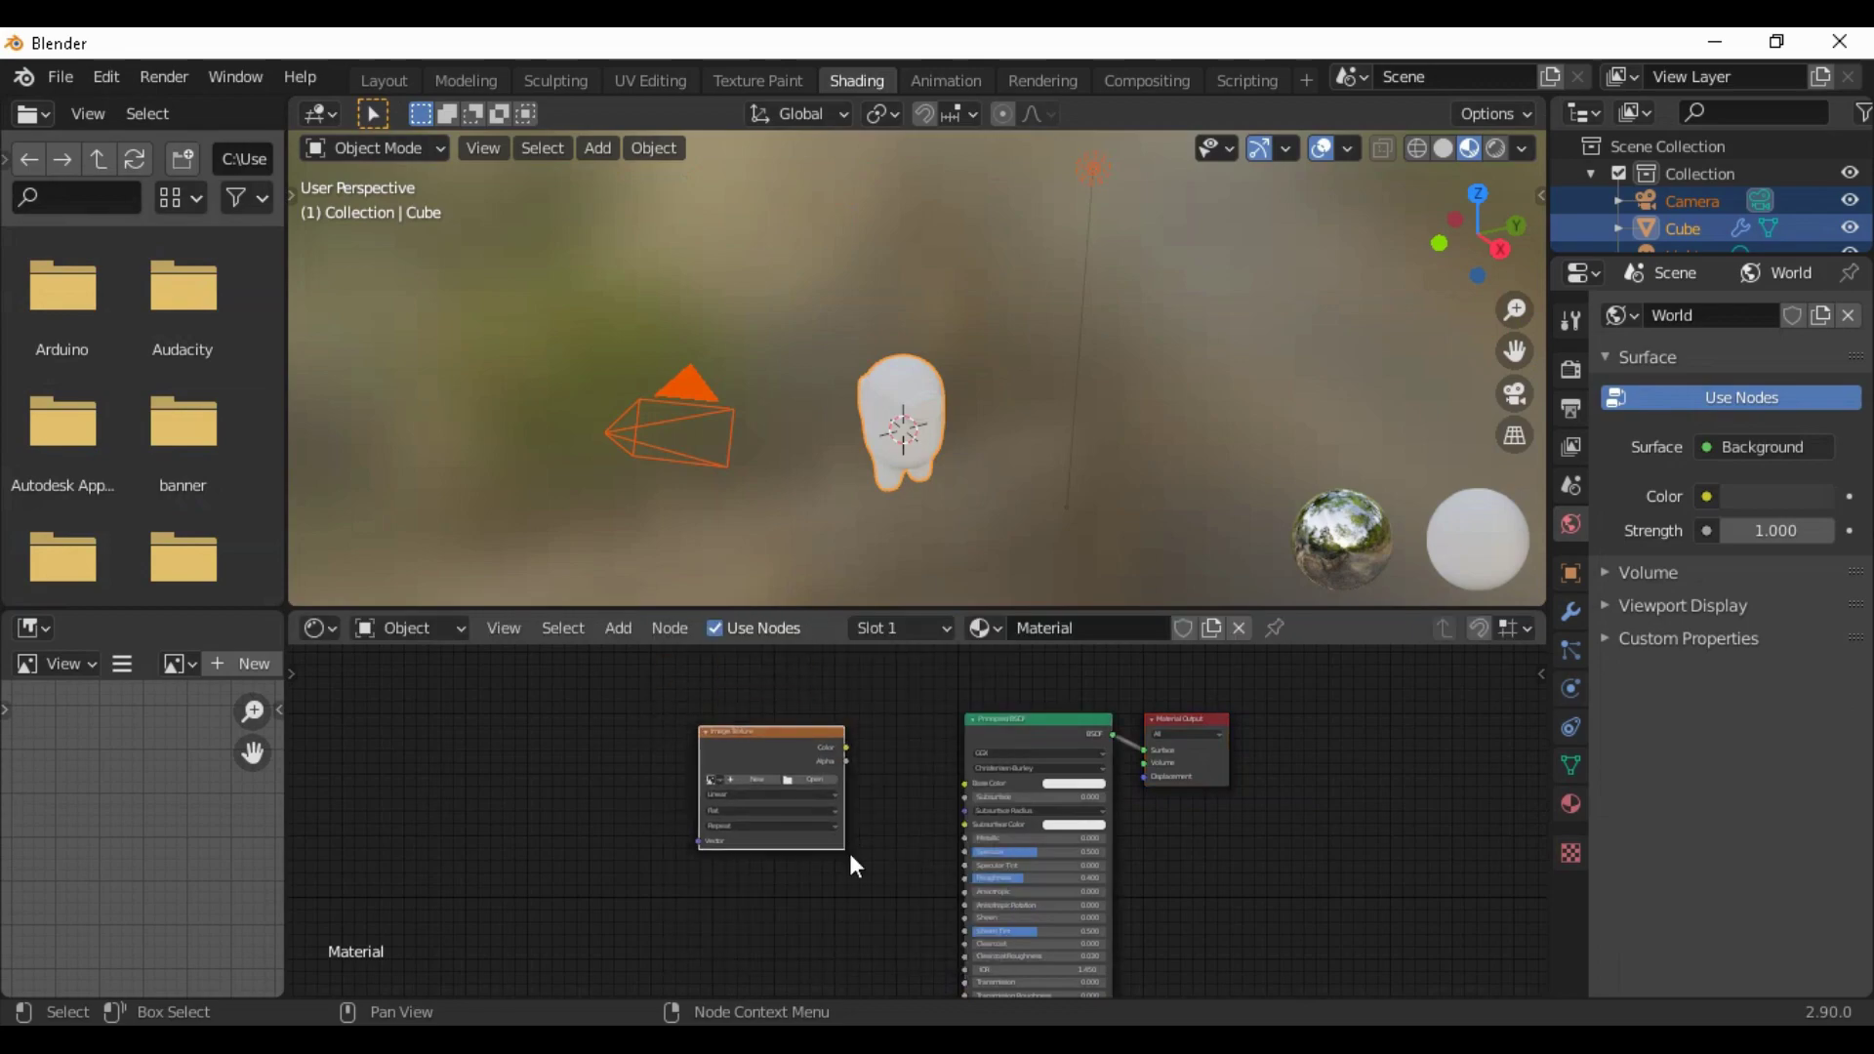
{"action": "scroll", "coordinate": [876, 916], "scroll_direction": "up", "scroll_amount": 3}
{"action": "left_click_drag", "start_coordinate": [804, 704], "coordinate": [942, 751]}
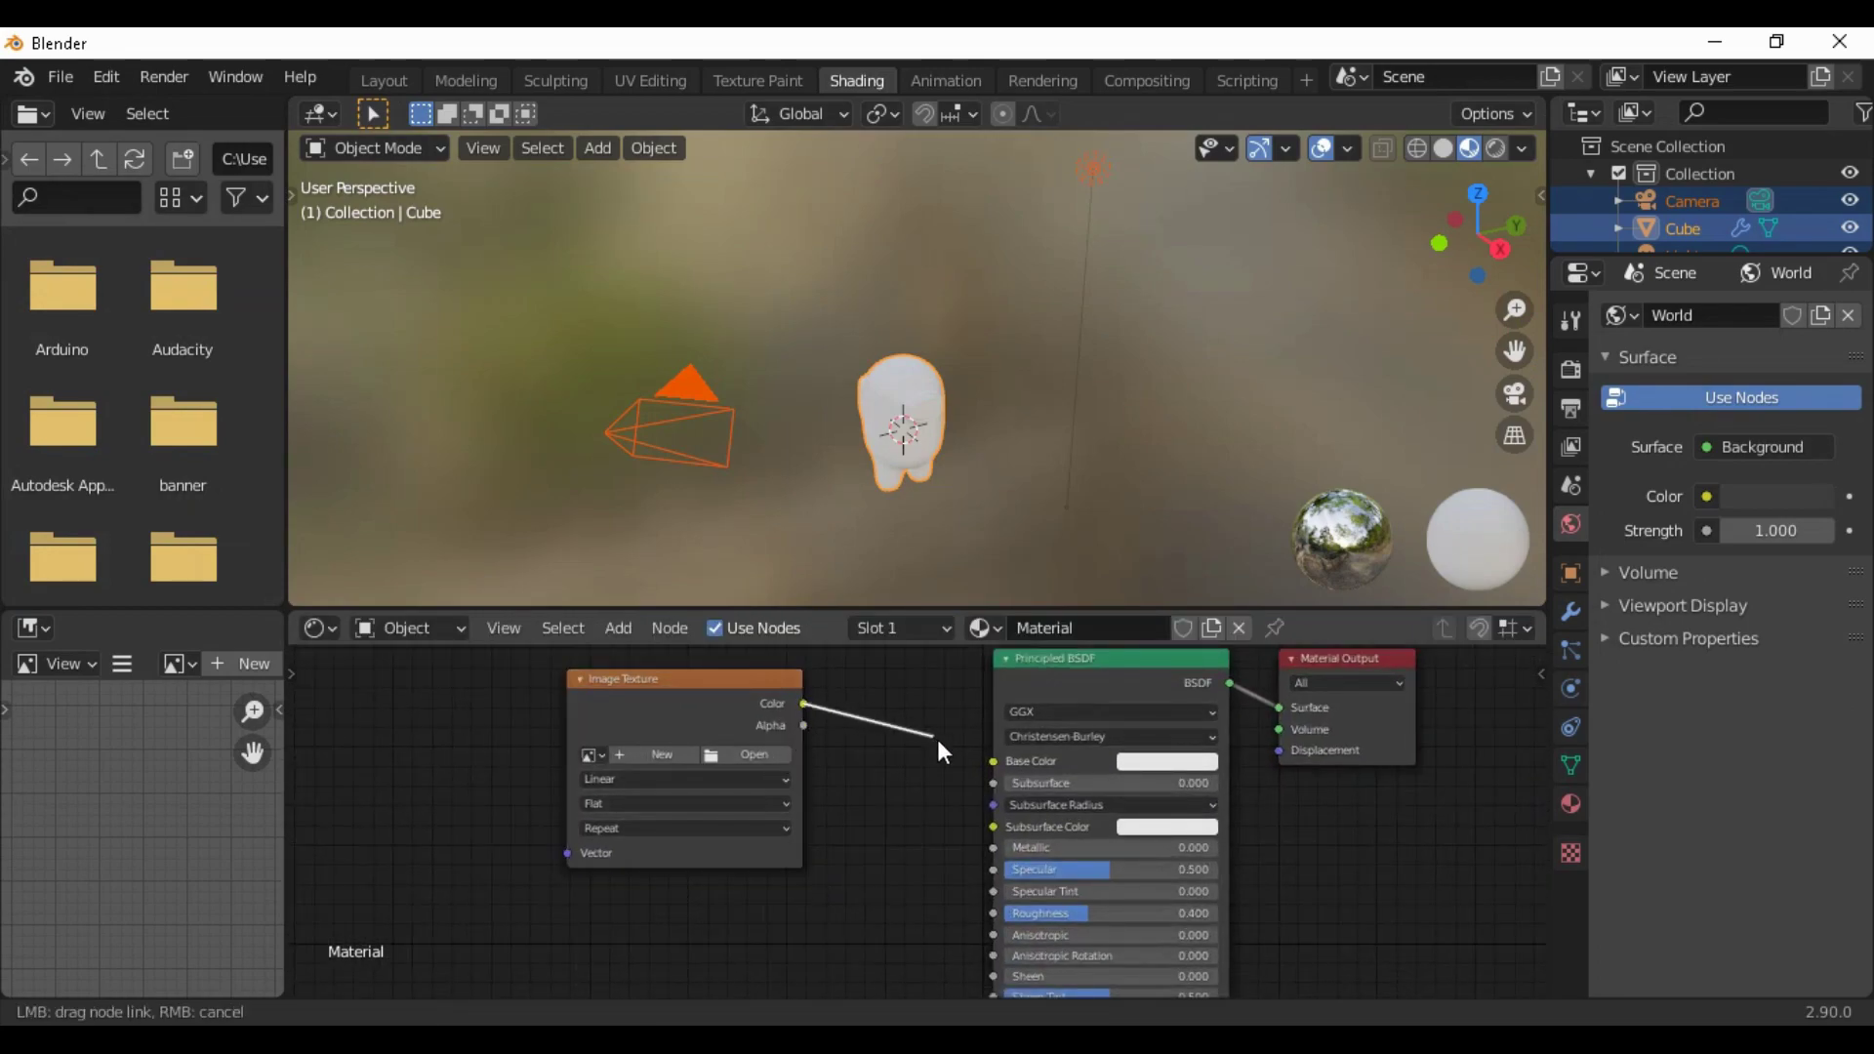
Load the image colour board.png from the Desktop folder into the Image Texture node
{"action": "left_click", "coordinate": [690, 720]}
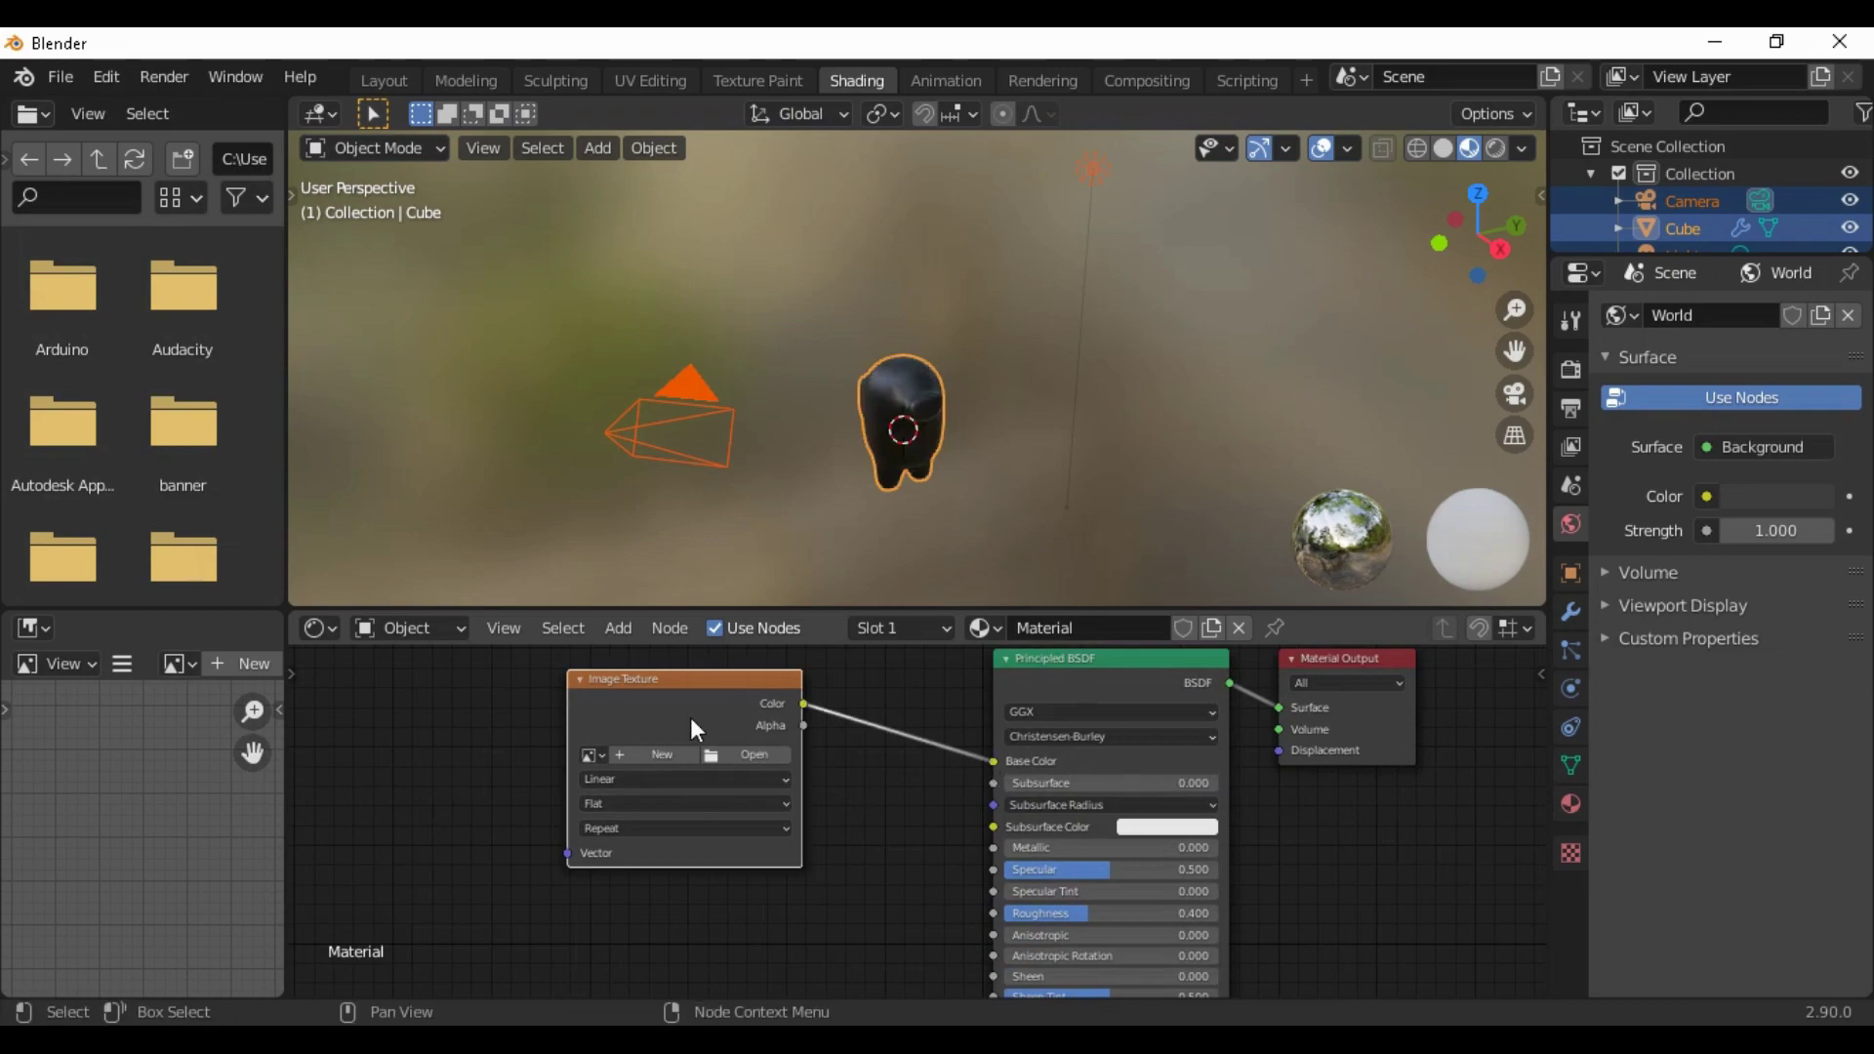
{"action": "left_click", "coordinate": [748, 762]}
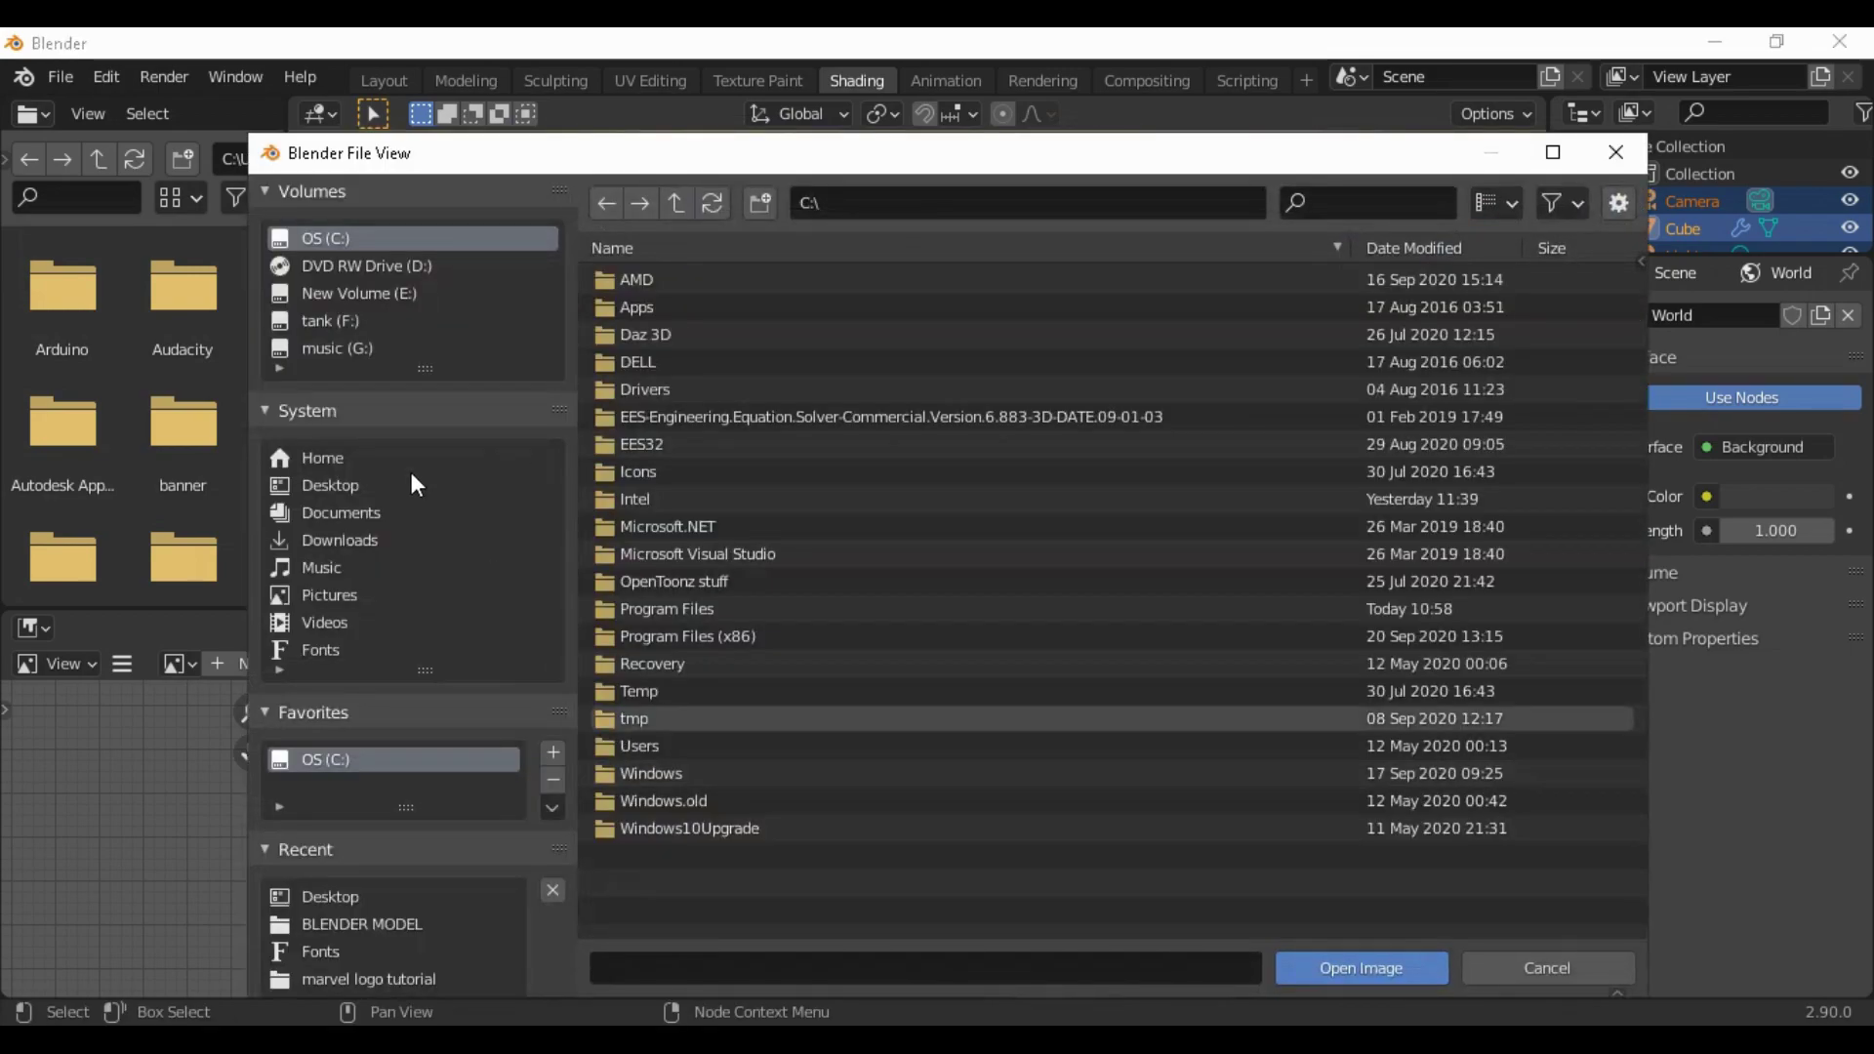
{"action": "left_click", "coordinate": [384, 485]}
{"action": "left_click", "coordinate": [674, 470]}
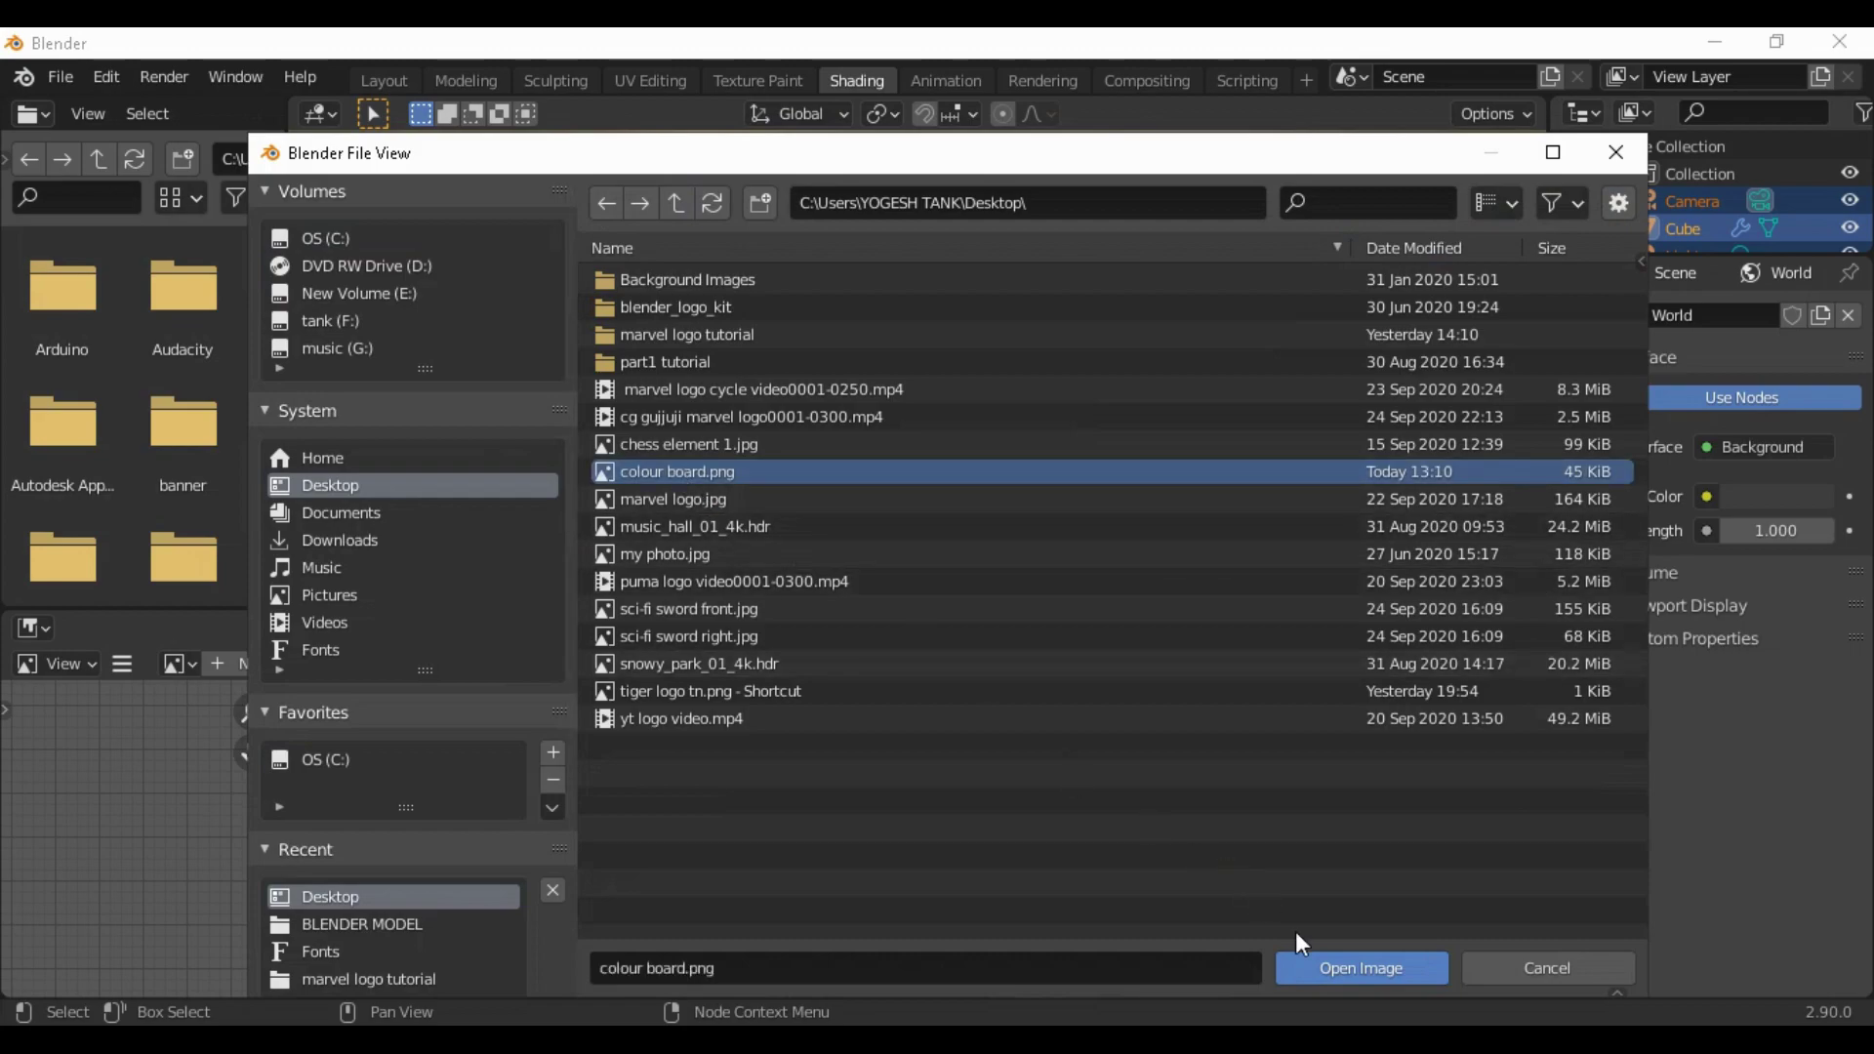
{"action": "left_click", "coordinate": [1372, 966]}
{"action": "scroll", "coordinate": [831, 816], "scroll_direction": "up", "scroll_amount": 2}
{"action": "middle_click_drag", "start_coordinate": [832, 816], "coordinate": [963, 788]}
{"action": "scroll", "coordinate": [963, 788], "scroll_direction": "up", "scroll_amount": 1}
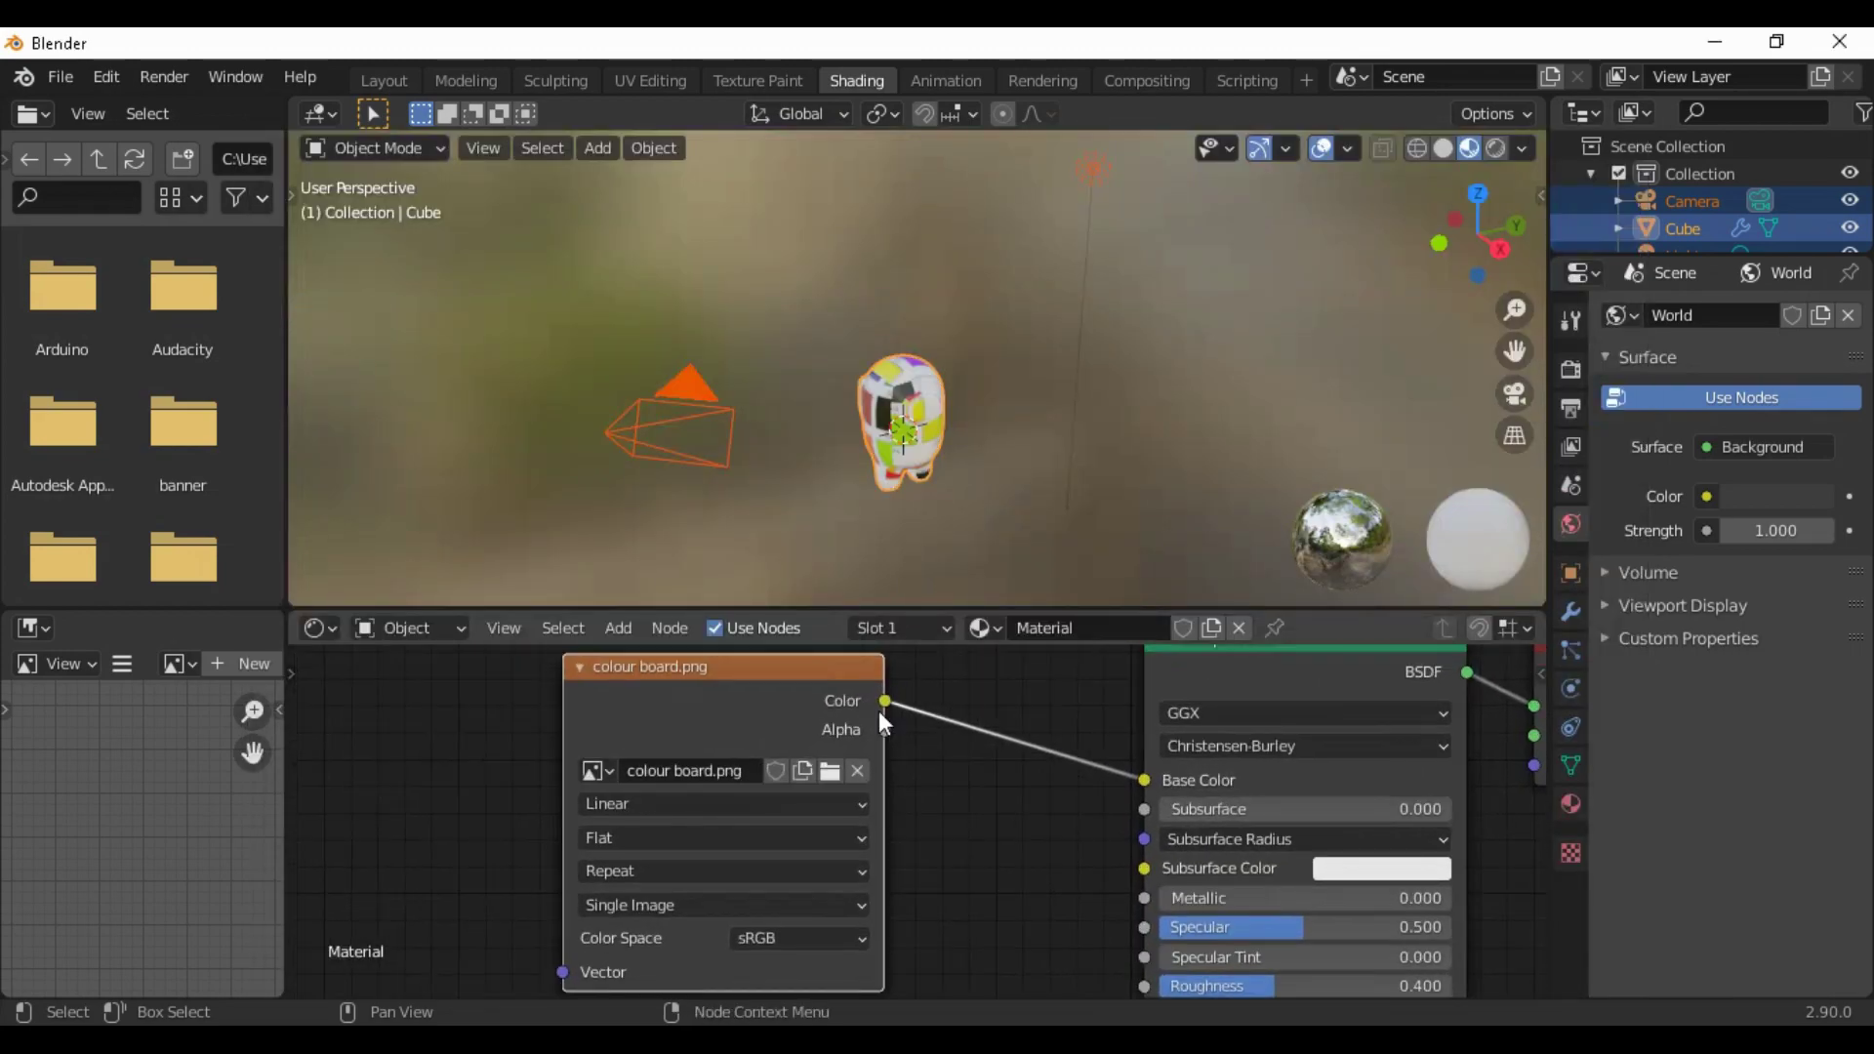
Return to the UV Editing workspace, select all UV islands over the colour board, and scale them down to roughly swatch size
{"action": "left_click", "coordinate": [732, 78]}
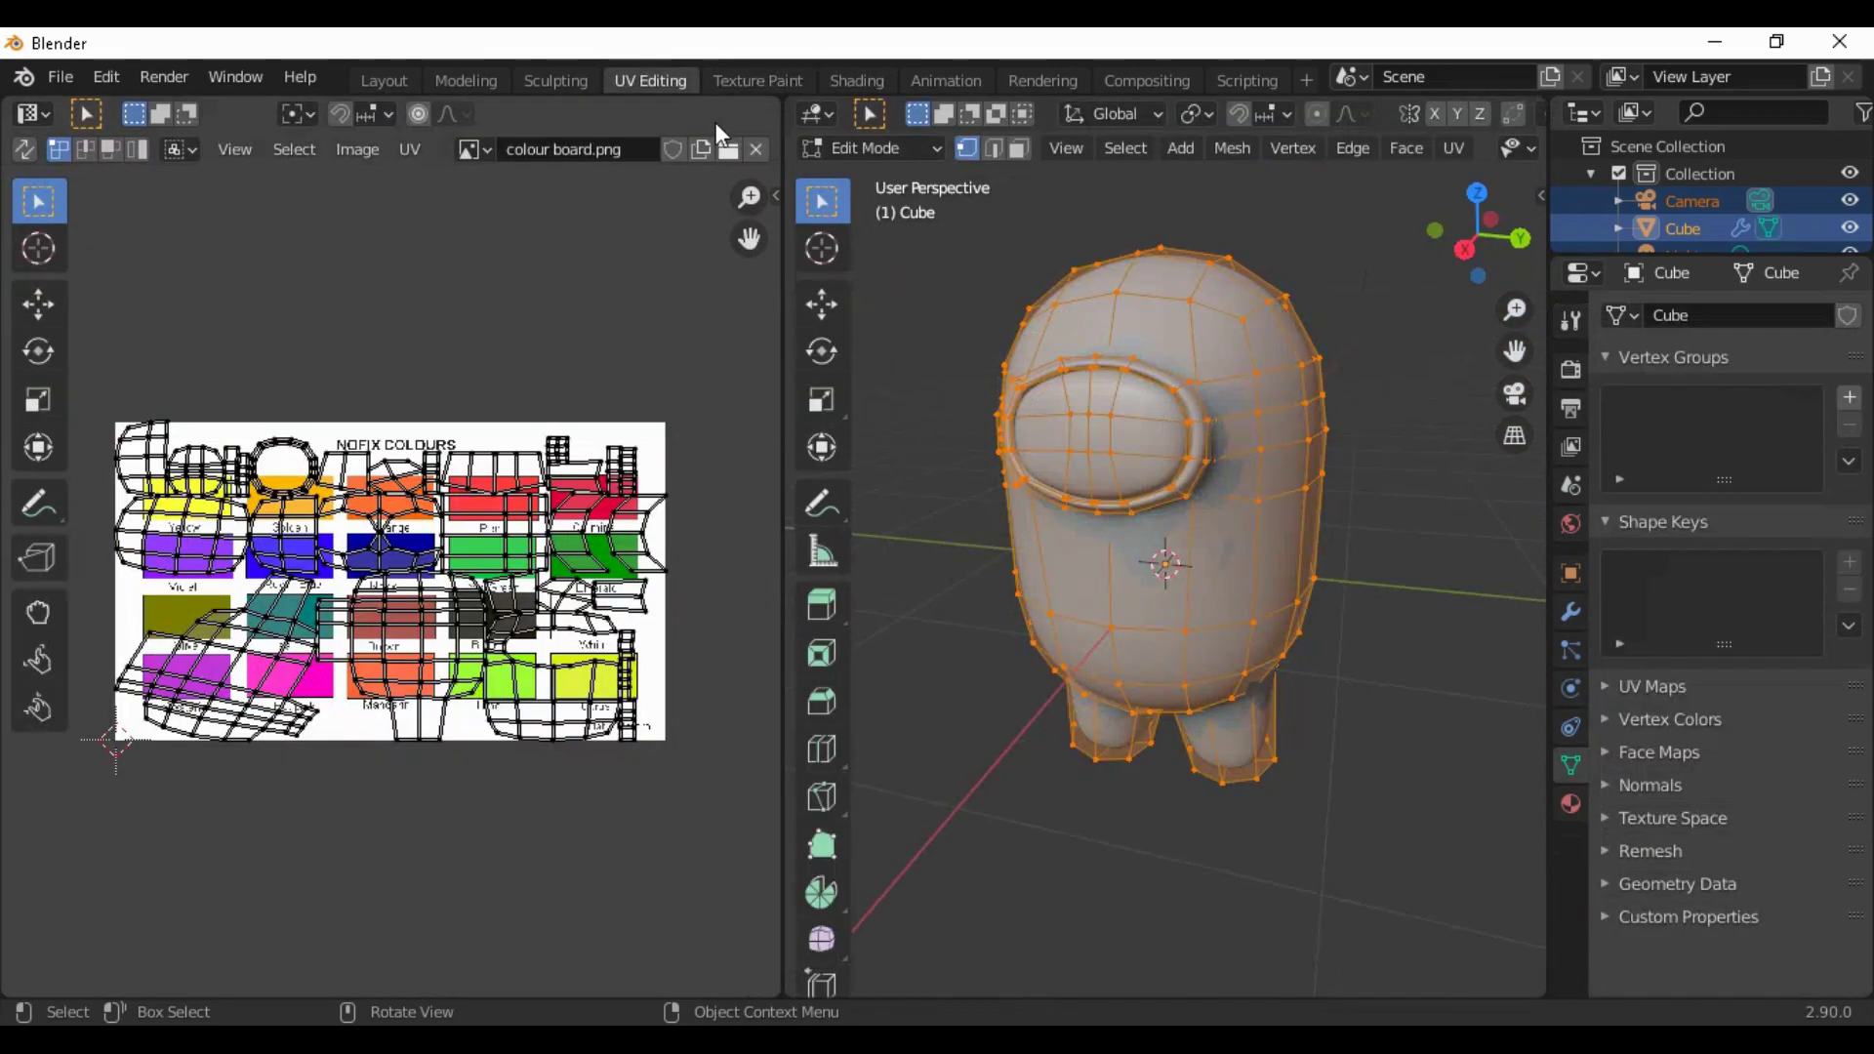
{"action": "left_click", "coordinate": [663, 82]}
{"action": "middle_click_drag", "start_coordinate": [951, 421], "coordinate": [1029, 450]}
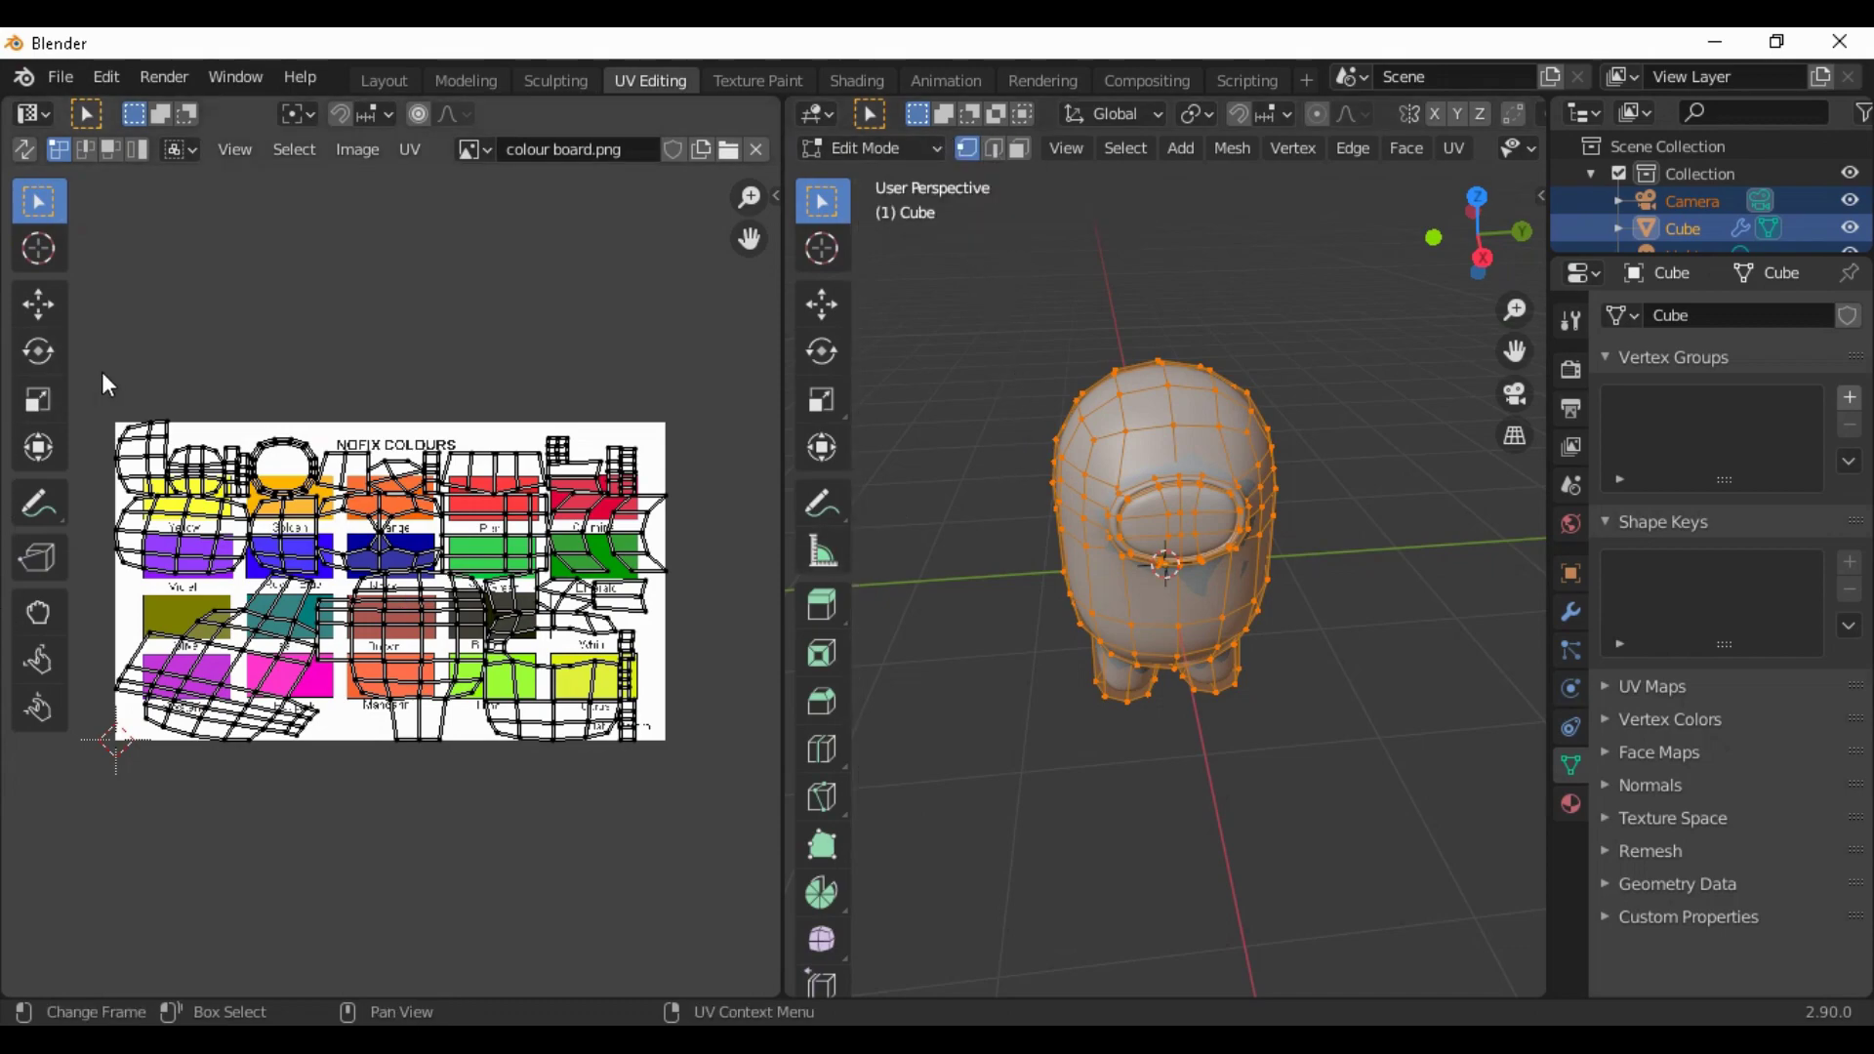
{"action": "scroll", "coordinate": [106, 377], "scroll_direction": "down", "scroll_amount": 3}
{"action": "left_click_drag", "start_coordinate": [139, 387], "coordinate": [595, 773]}
{"action": "scroll", "coordinate": [592, 776], "scroll_direction": "up", "scroll_amount": 2}
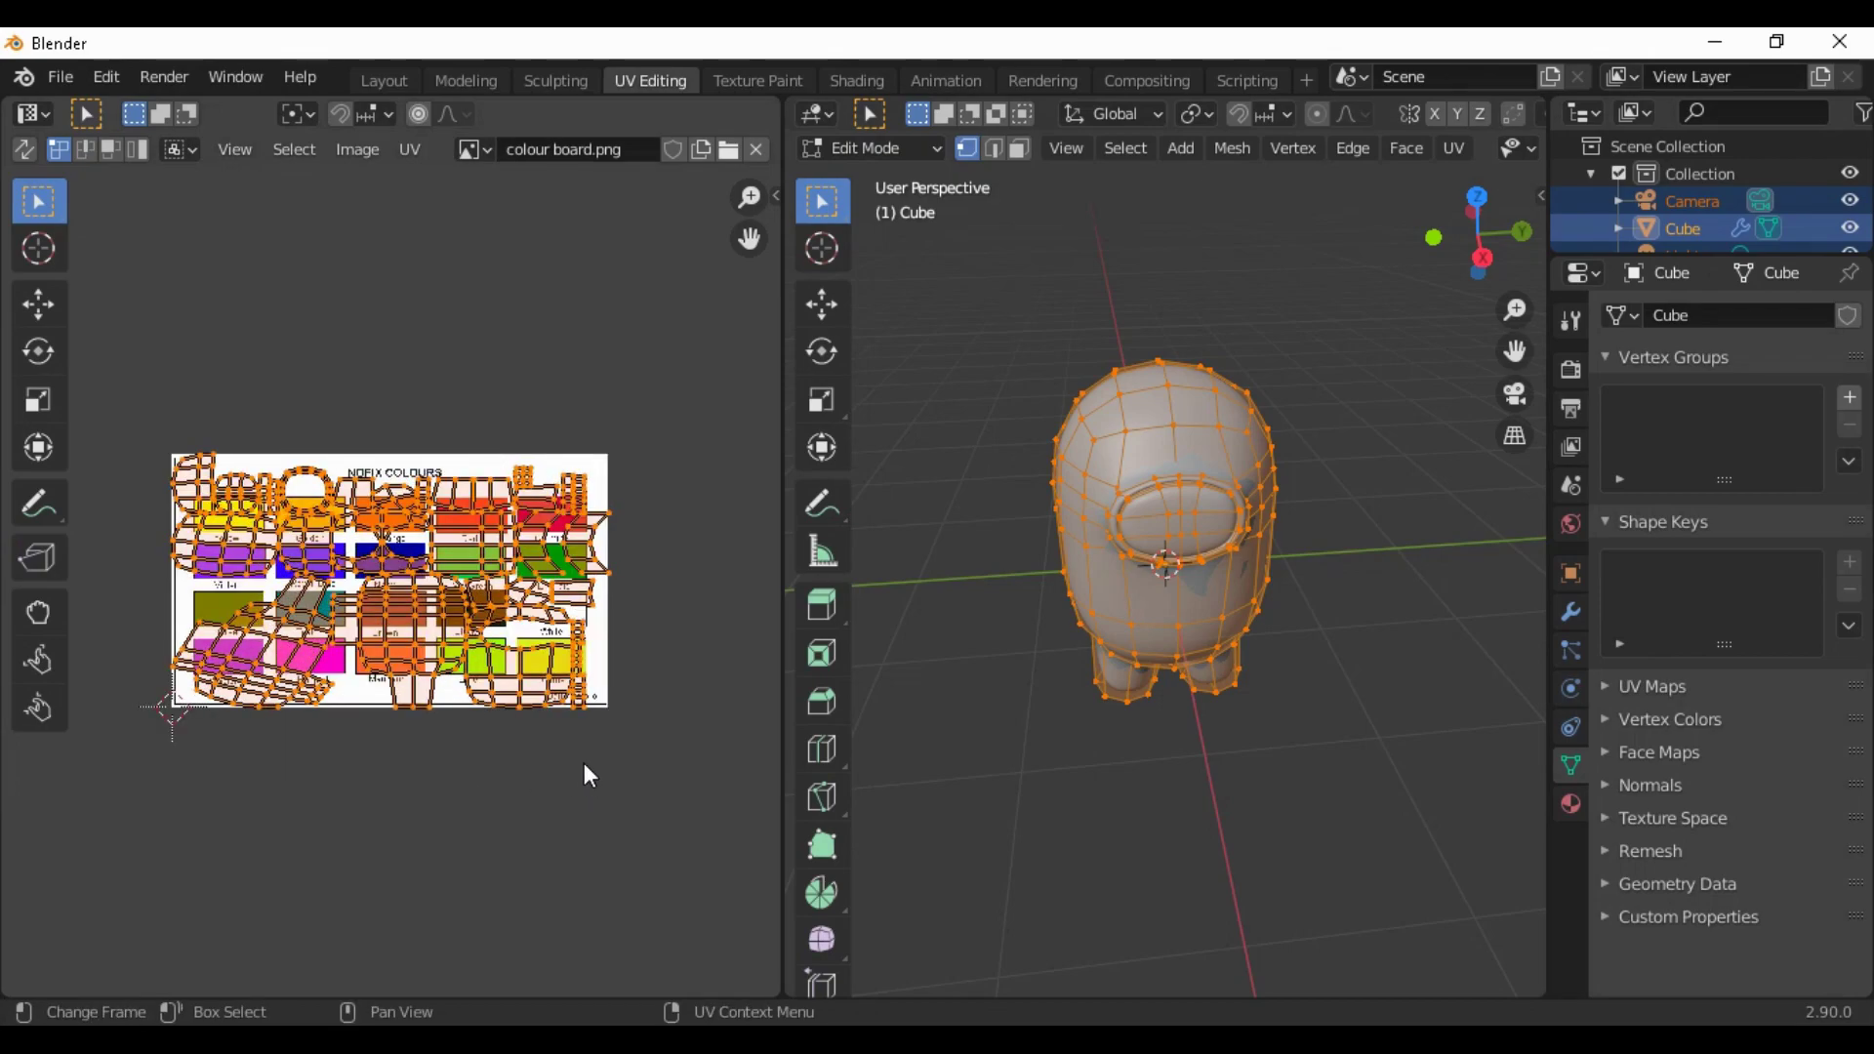
{"action": "key", "text": "s"}
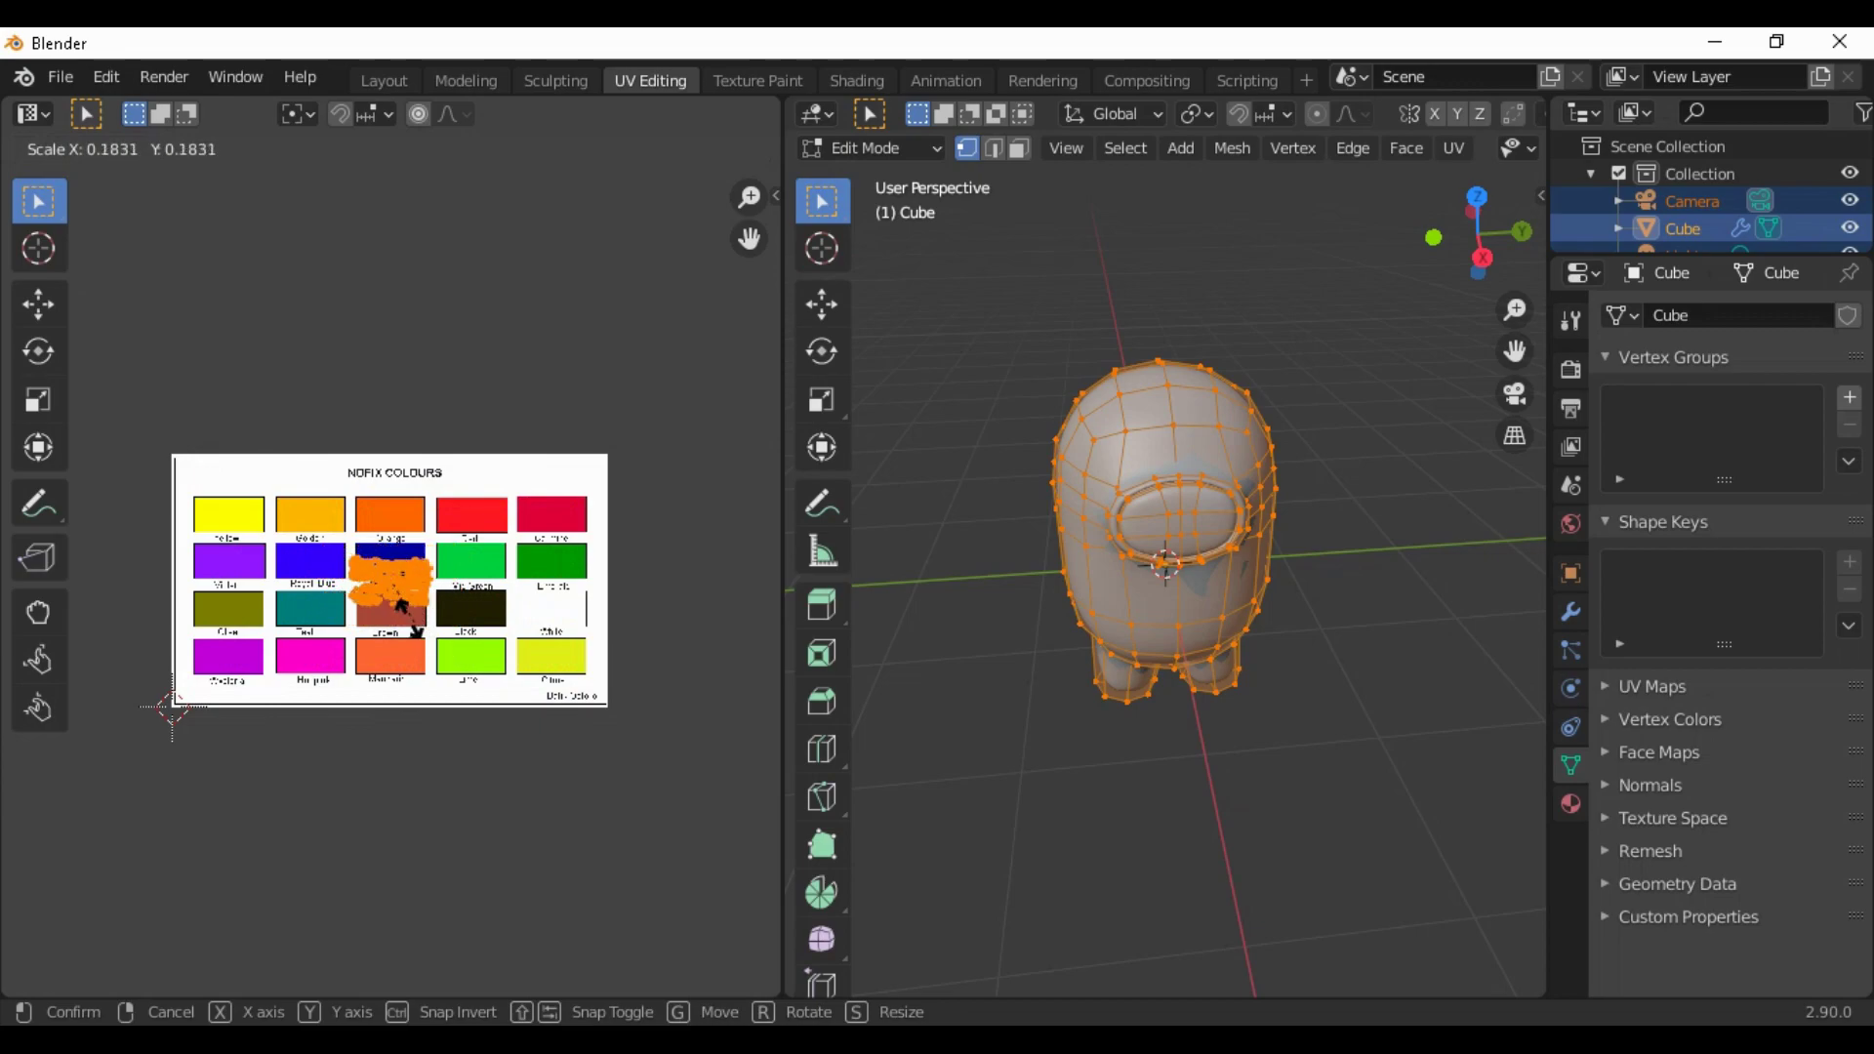
{"action": "left_click", "coordinate": [396, 607]}
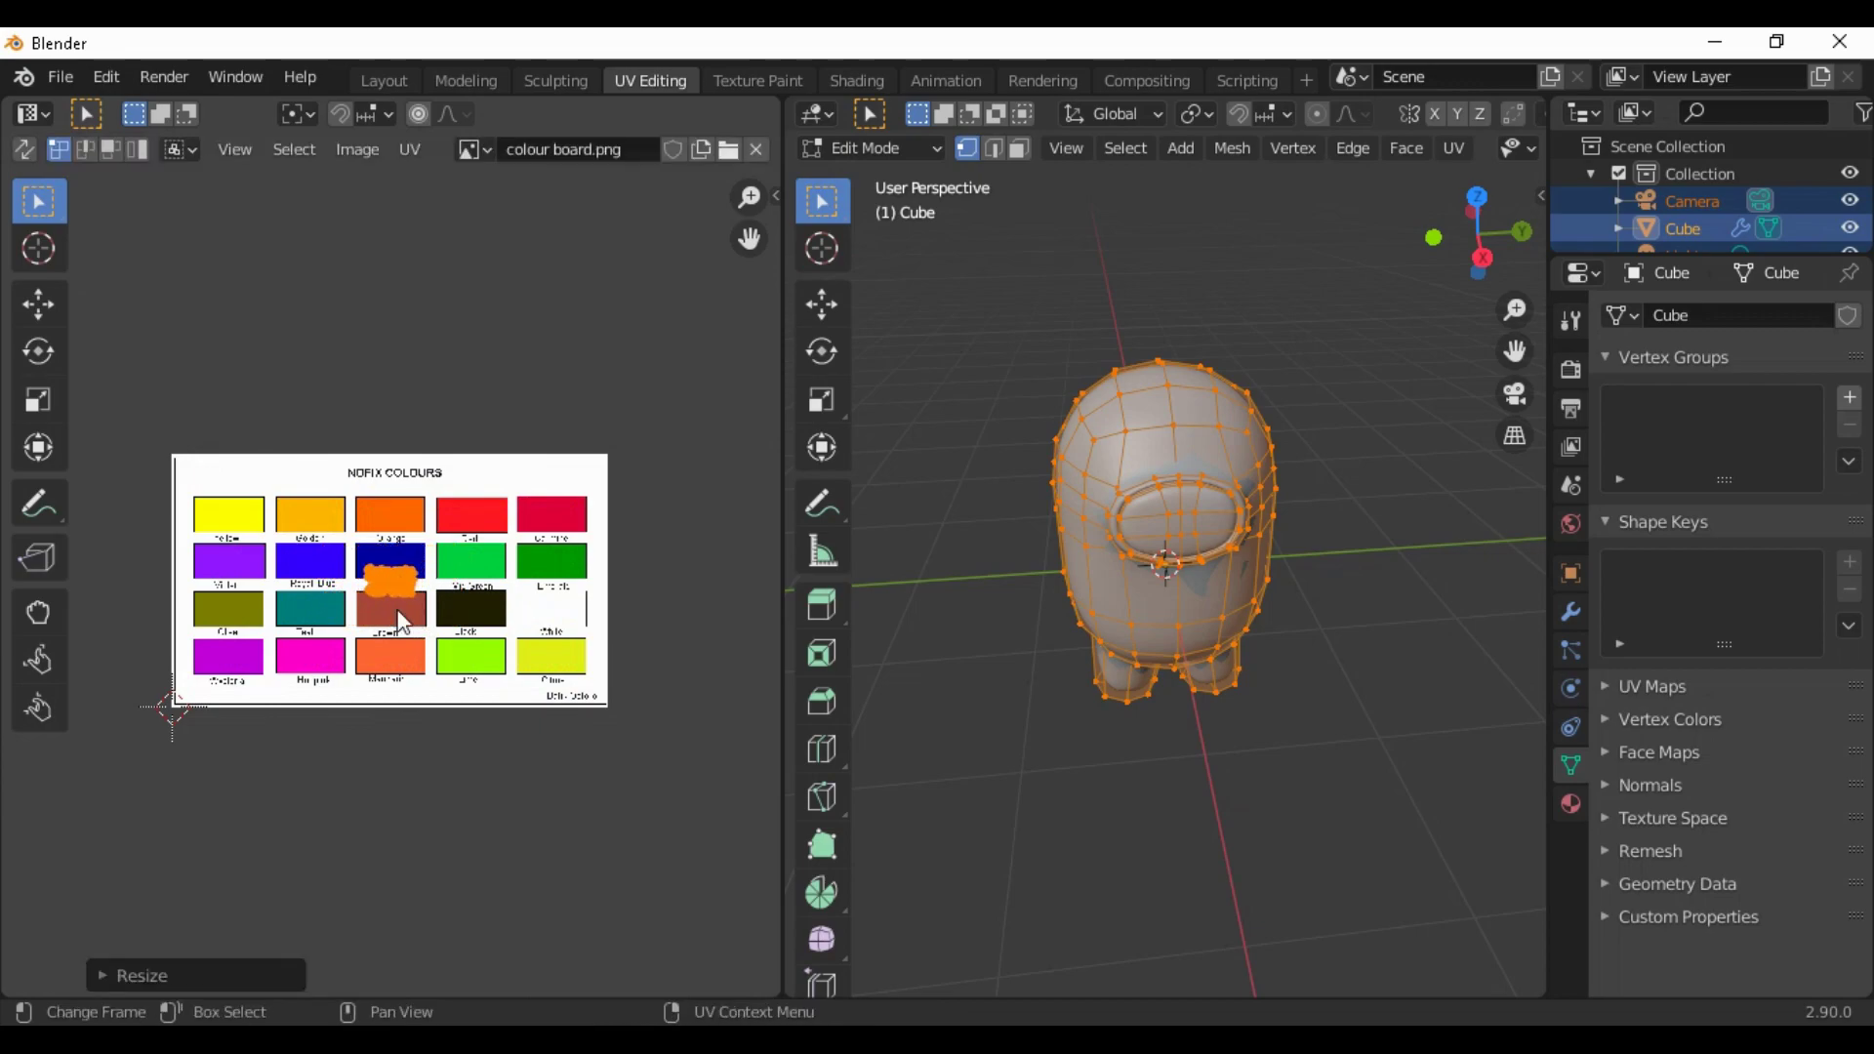
Move all the UV islands onto the Lime swatch and scale them by about 0.85 to fit inside it
{"action": "scroll", "coordinate": [410, 620], "scroll_direction": "up", "scroll_amount": 2}
{"action": "key", "text": "g"}
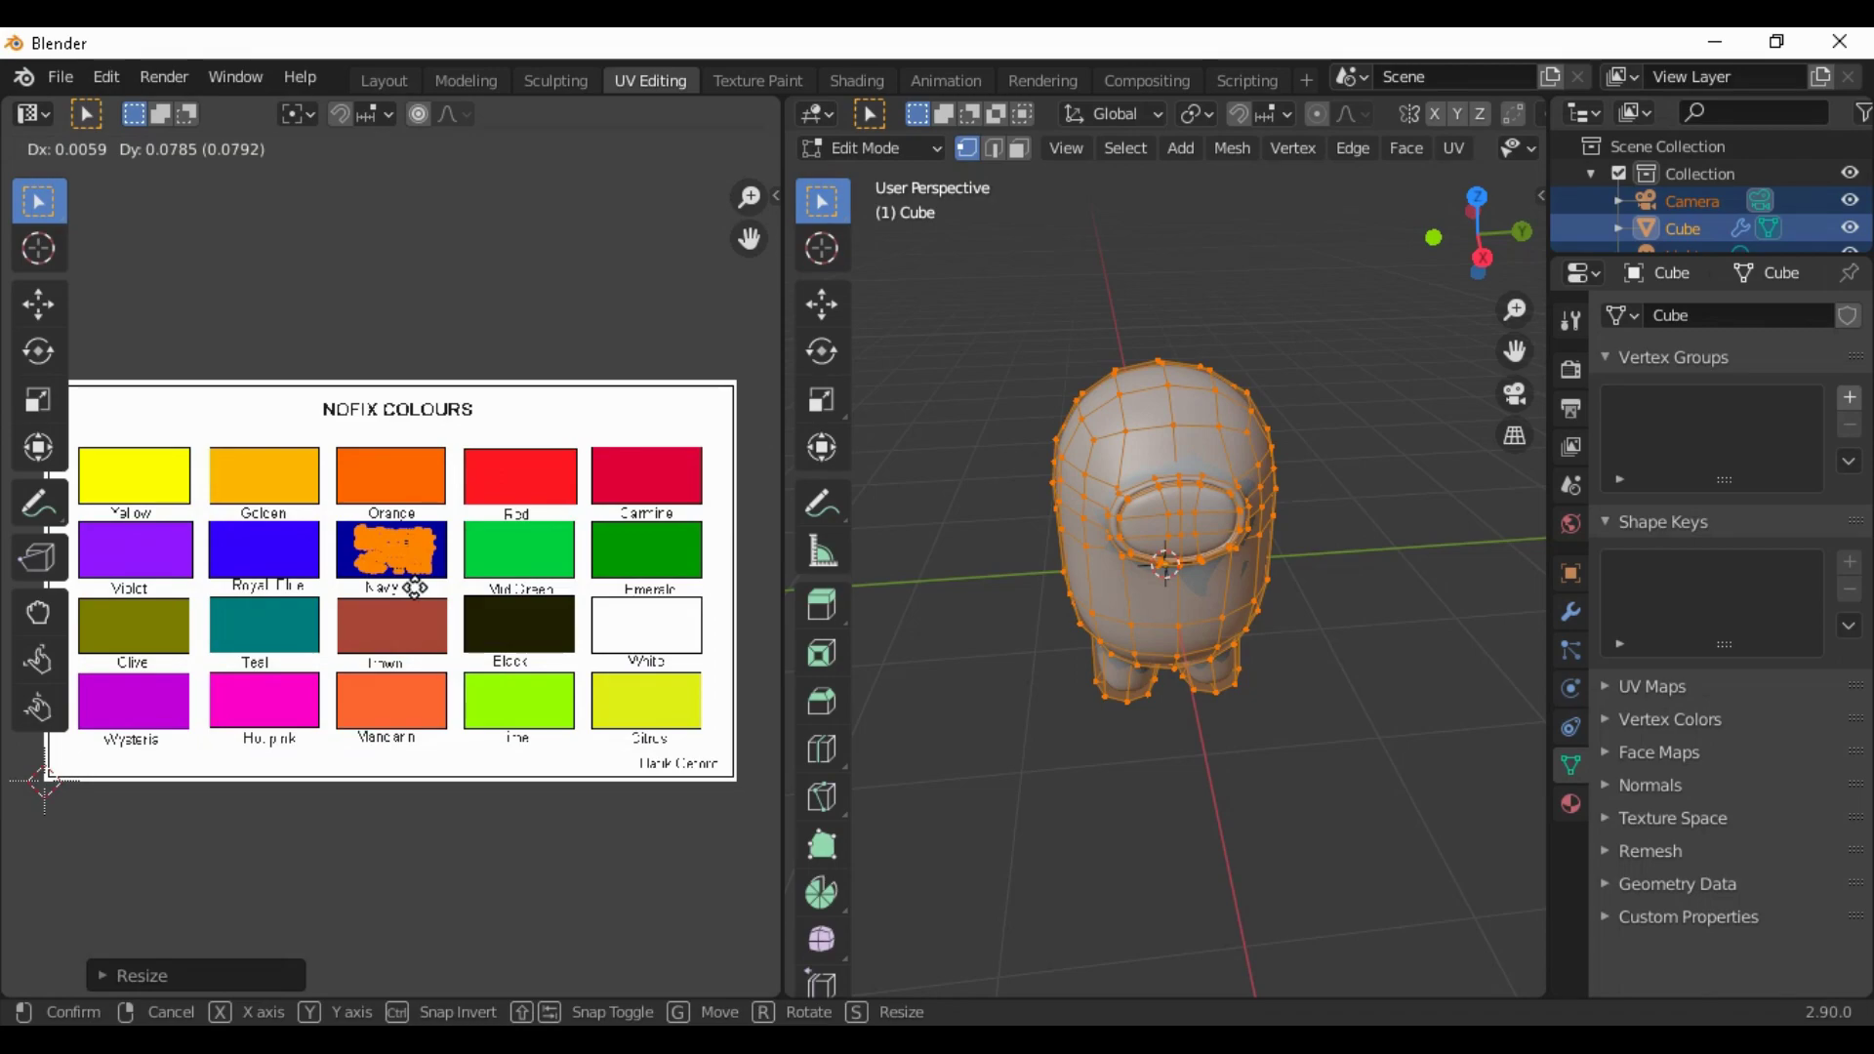
{"action": "left_click", "coordinate": [536, 739]}
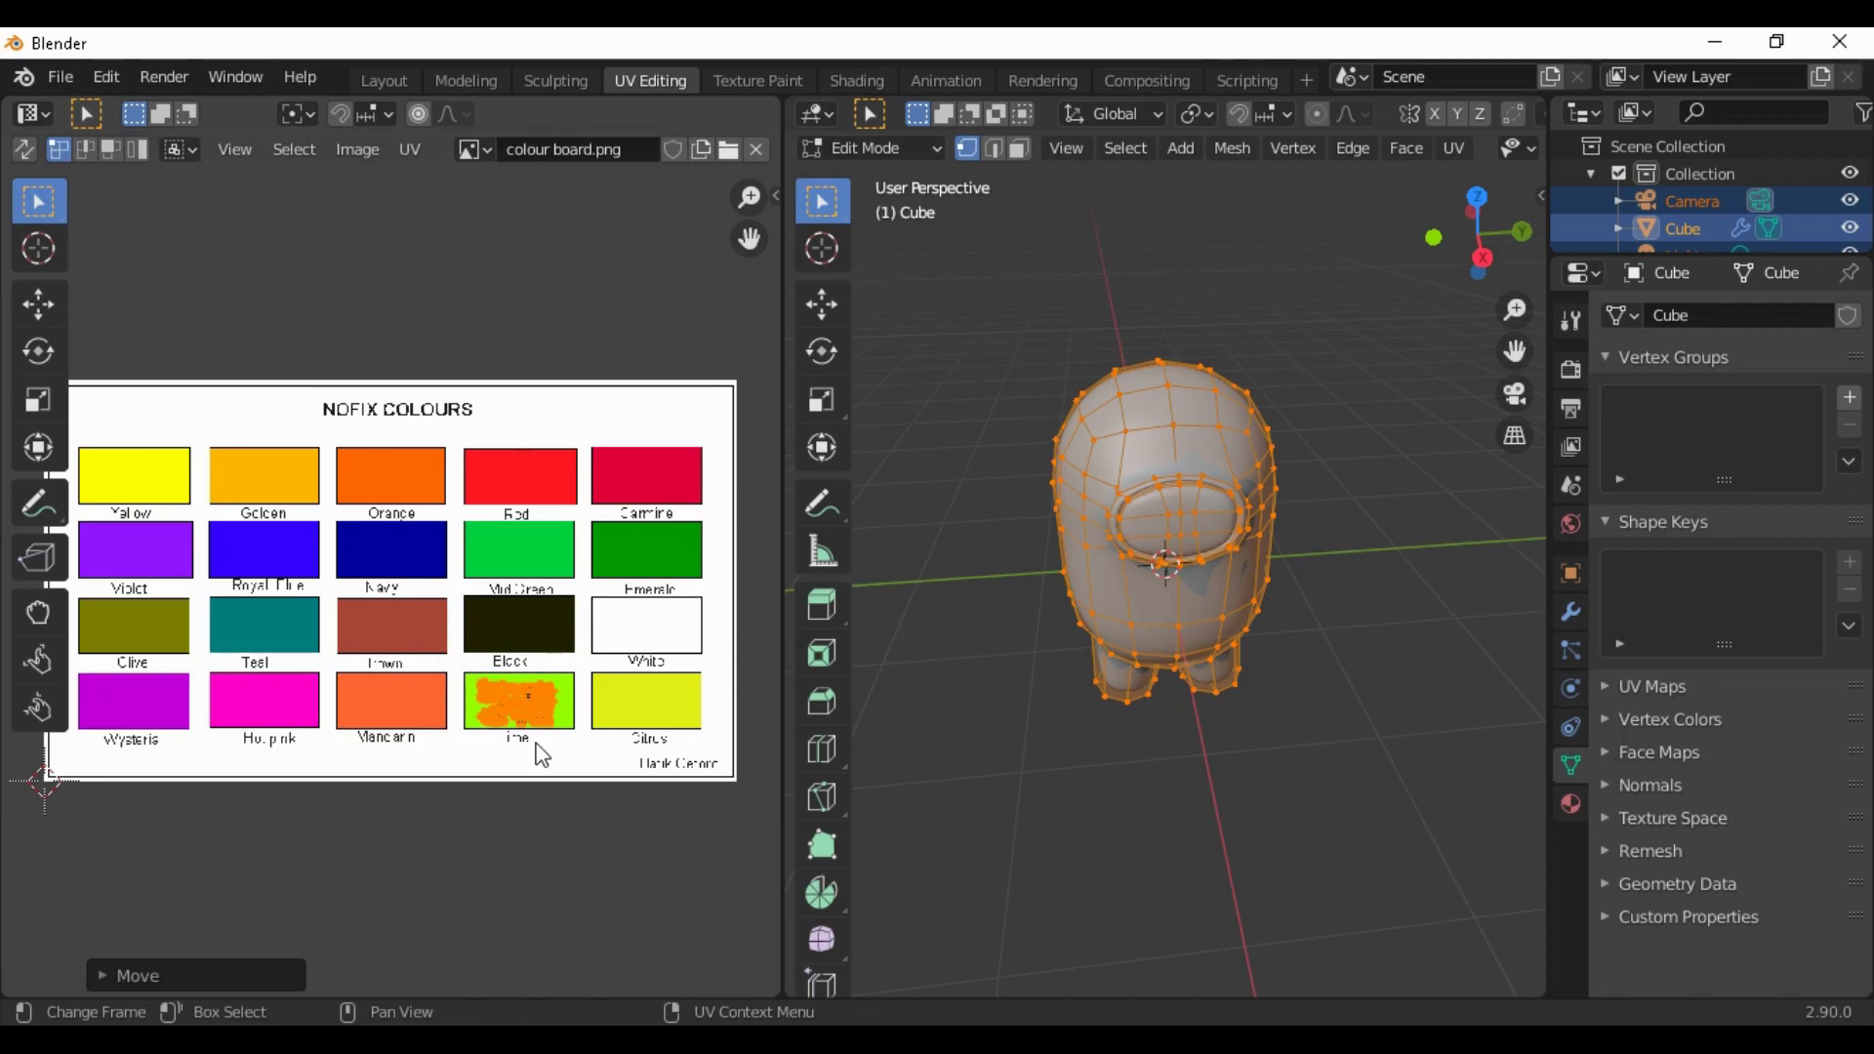
{"action": "scroll", "coordinate": [539, 751], "scroll_direction": "up", "scroll_amount": 2}
{"action": "scroll", "coordinate": [671, 859], "scroll_direction": "up", "scroll_amount": 2}
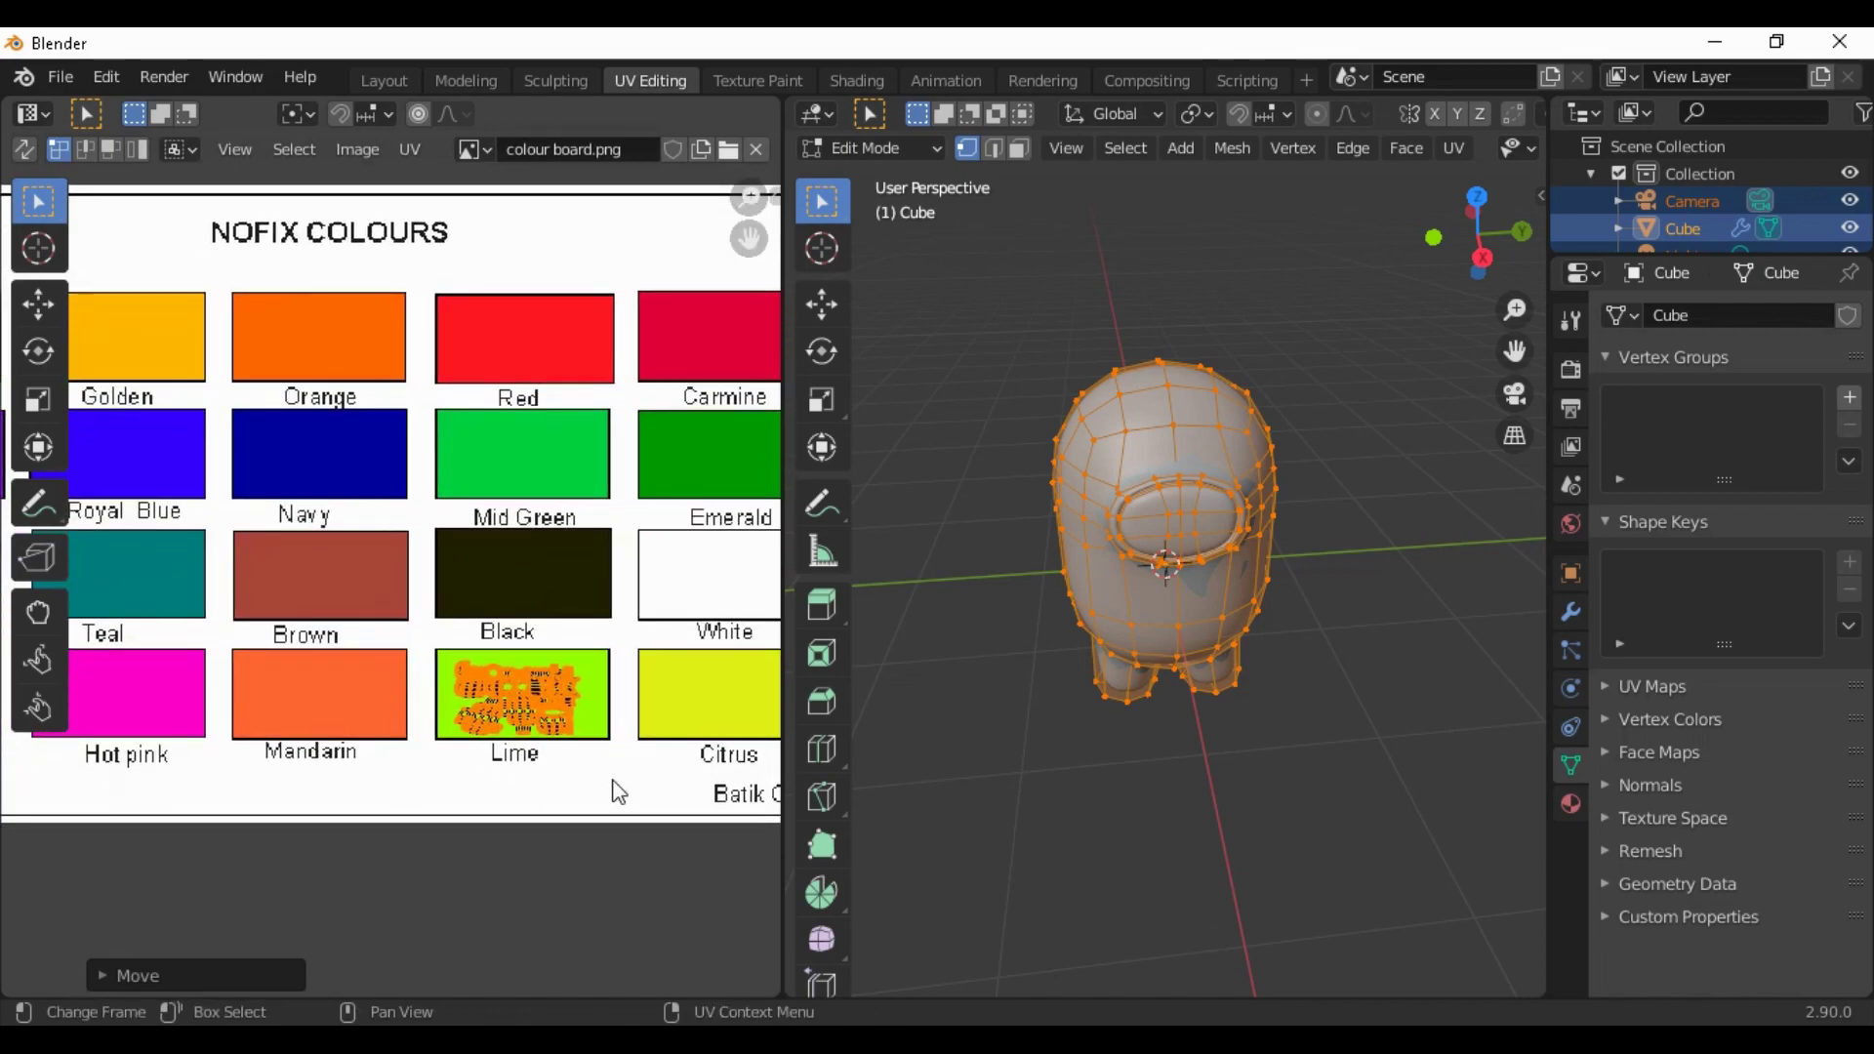
{"action": "key", "text": "s"}
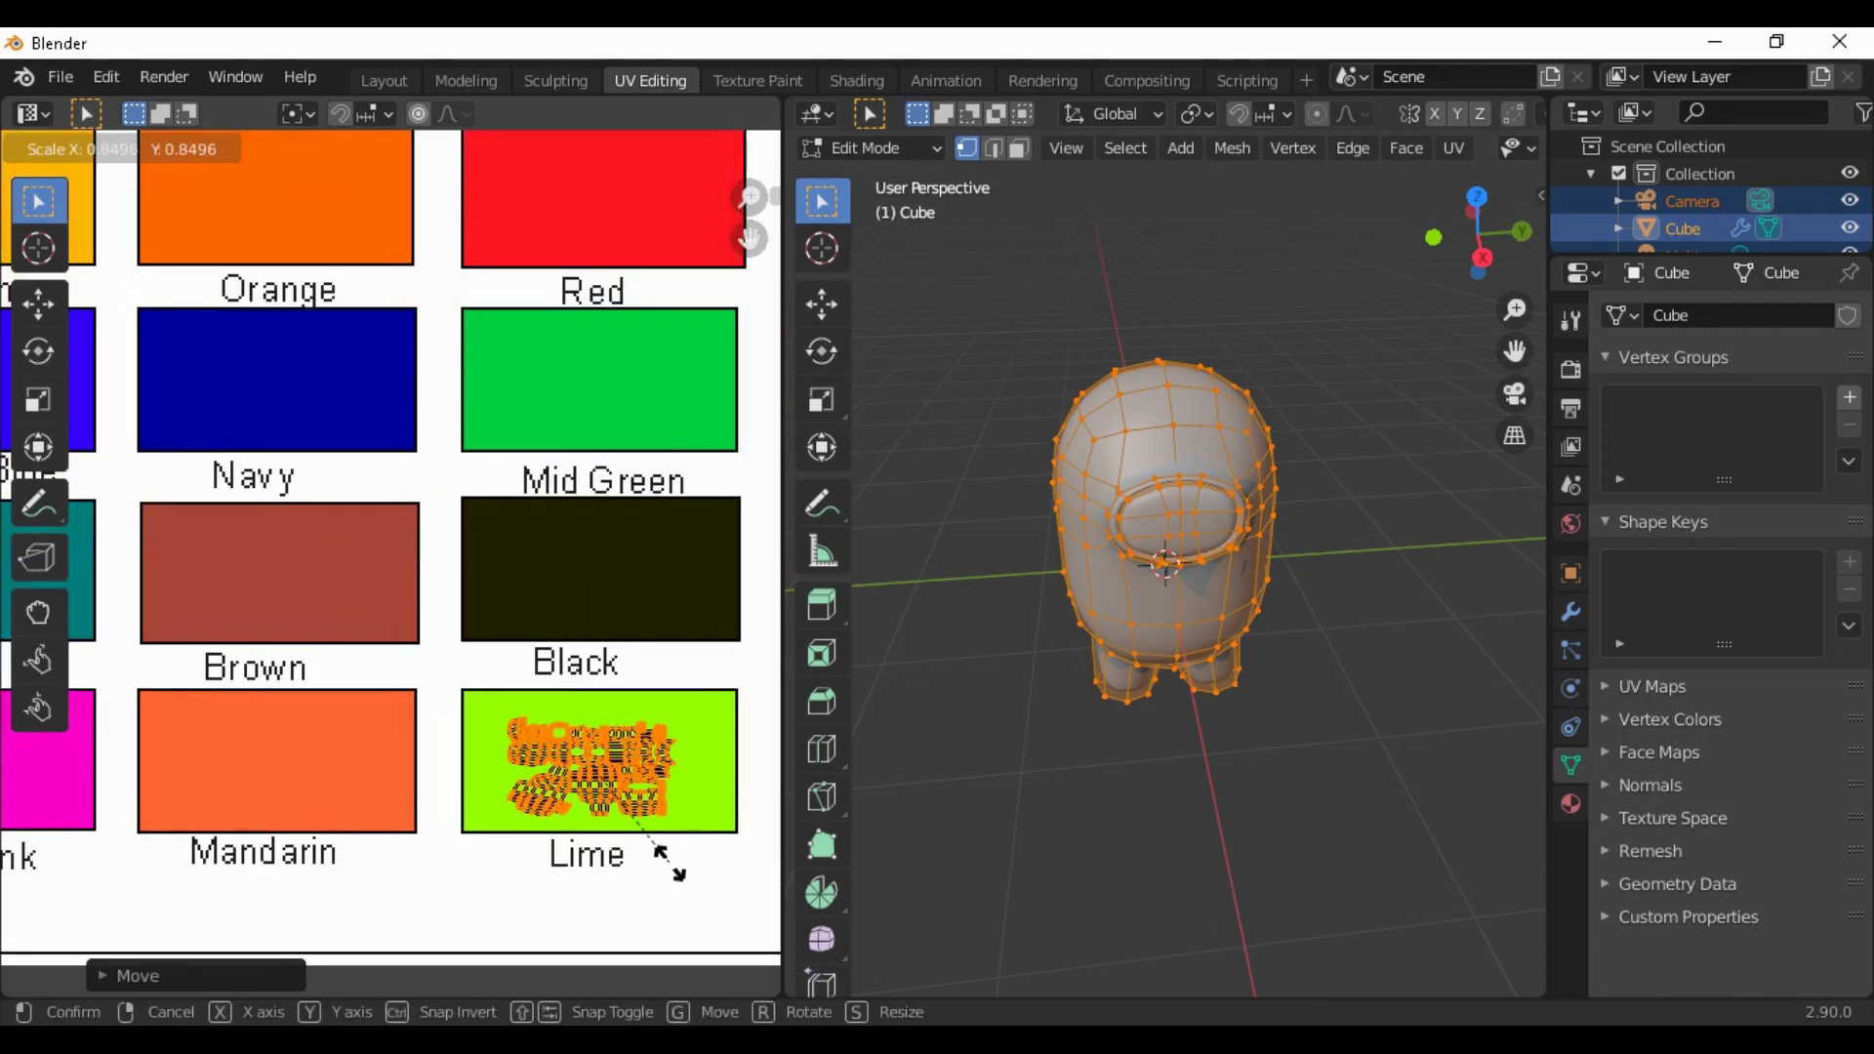
{"action": "left_click", "coordinate": [663, 864]}
{"action": "scroll", "coordinate": [670, 874], "scroll_direction": "down", "scroll_amount": 2}
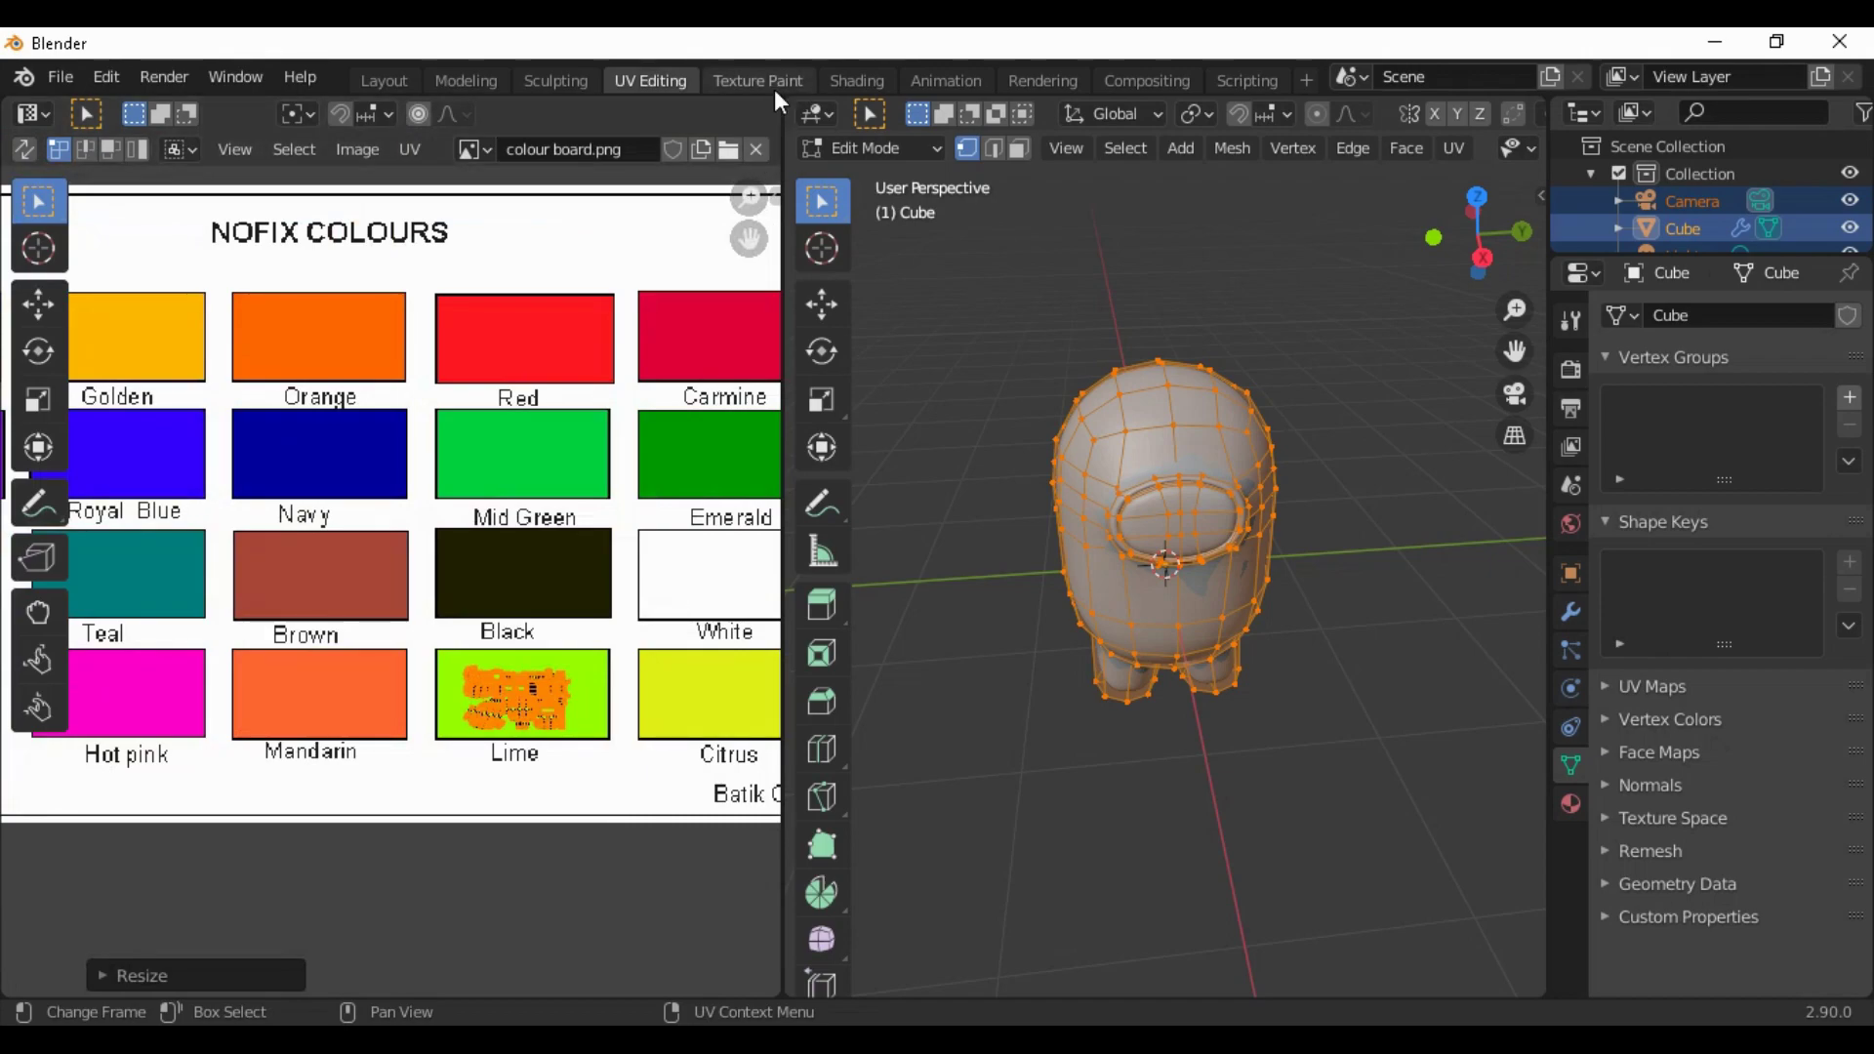
Deselect the mesh, switch to face selection, and select all the front faces of the visor glass
{"action": "left_click", "coordinate": [1299, 783]}
{"action": "scroll", "coordinate": [1317, 793], "scroll_direction": "up", "scroll_amount": 3}
{"action": "middle_click_drag", "start_coordinate": [1321, 796], "coordinate": [1255, 711]}
{"action": "scroll", "coordinate": [1143, 777], "scroll_direction": "up", "scroll_amount": 3}
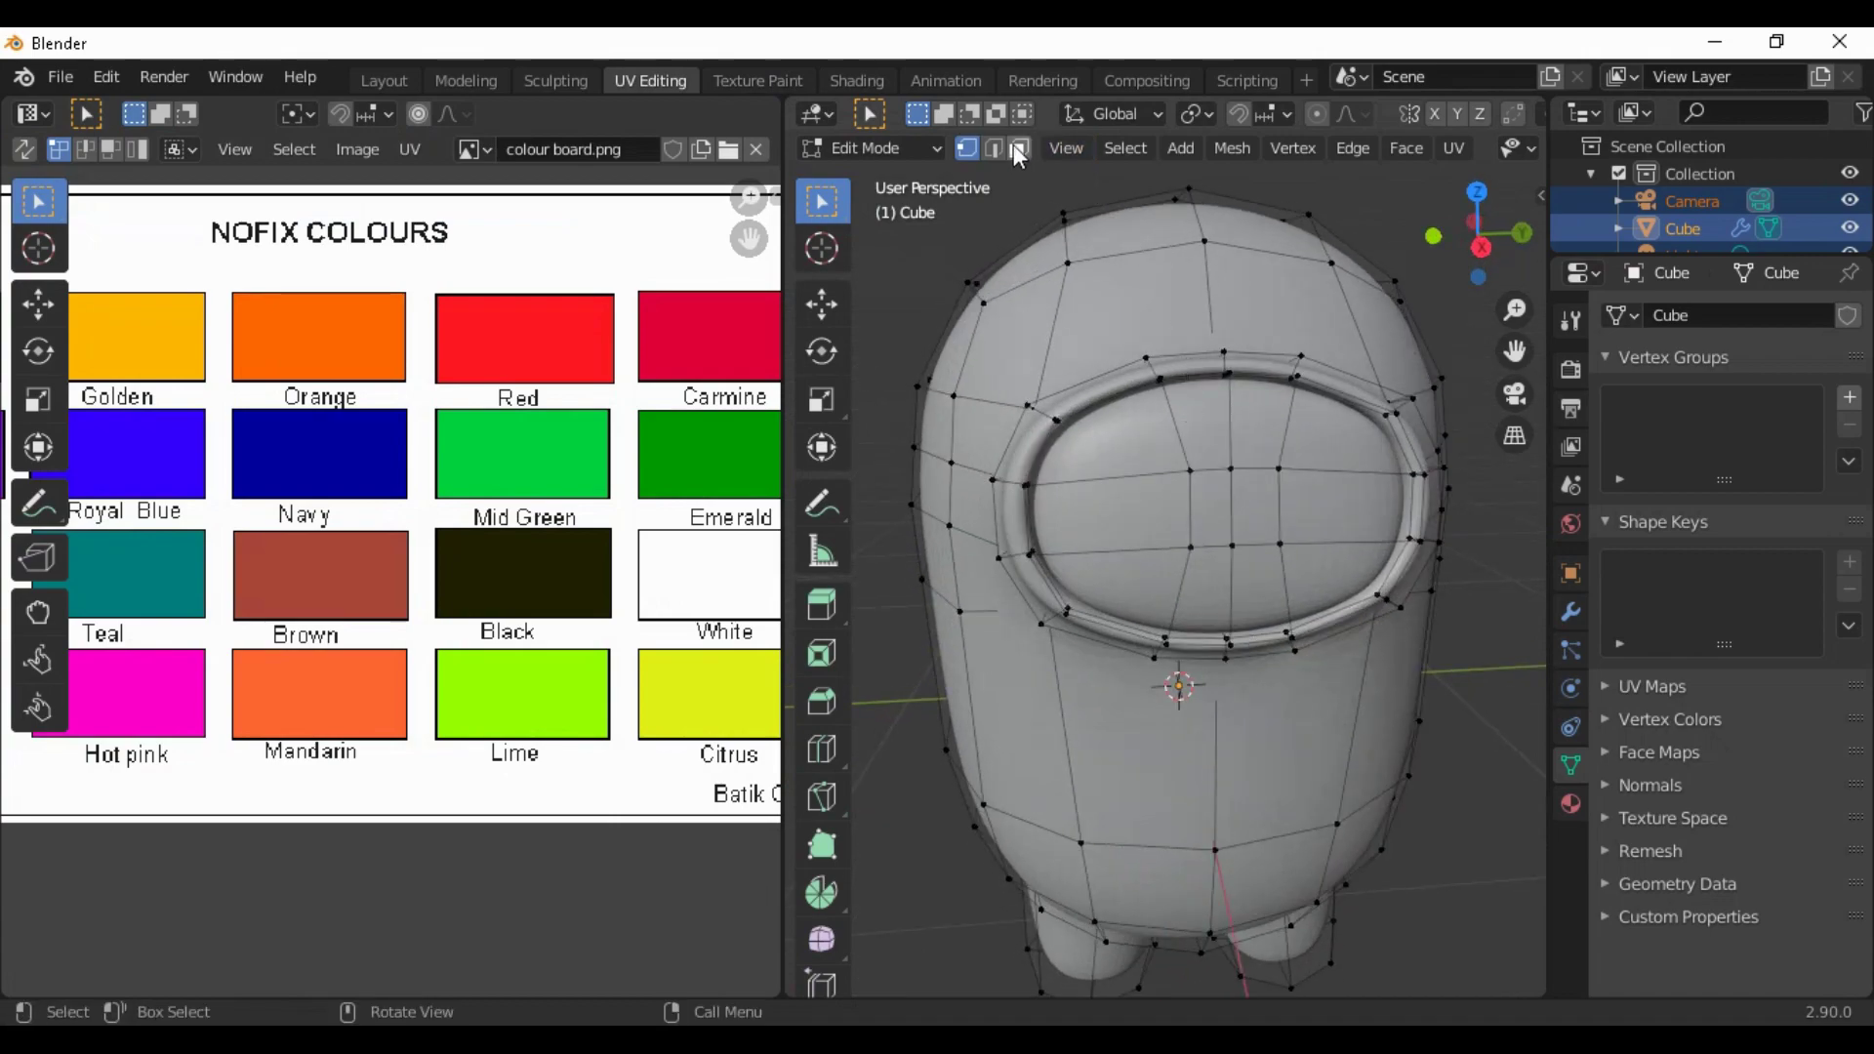
{"action": "middle_click_drag", "start_coordinate": [1125, 462], "coordinate": [1156, 492]}
{"action": "left_click", "coordinate": [1232, 562]}
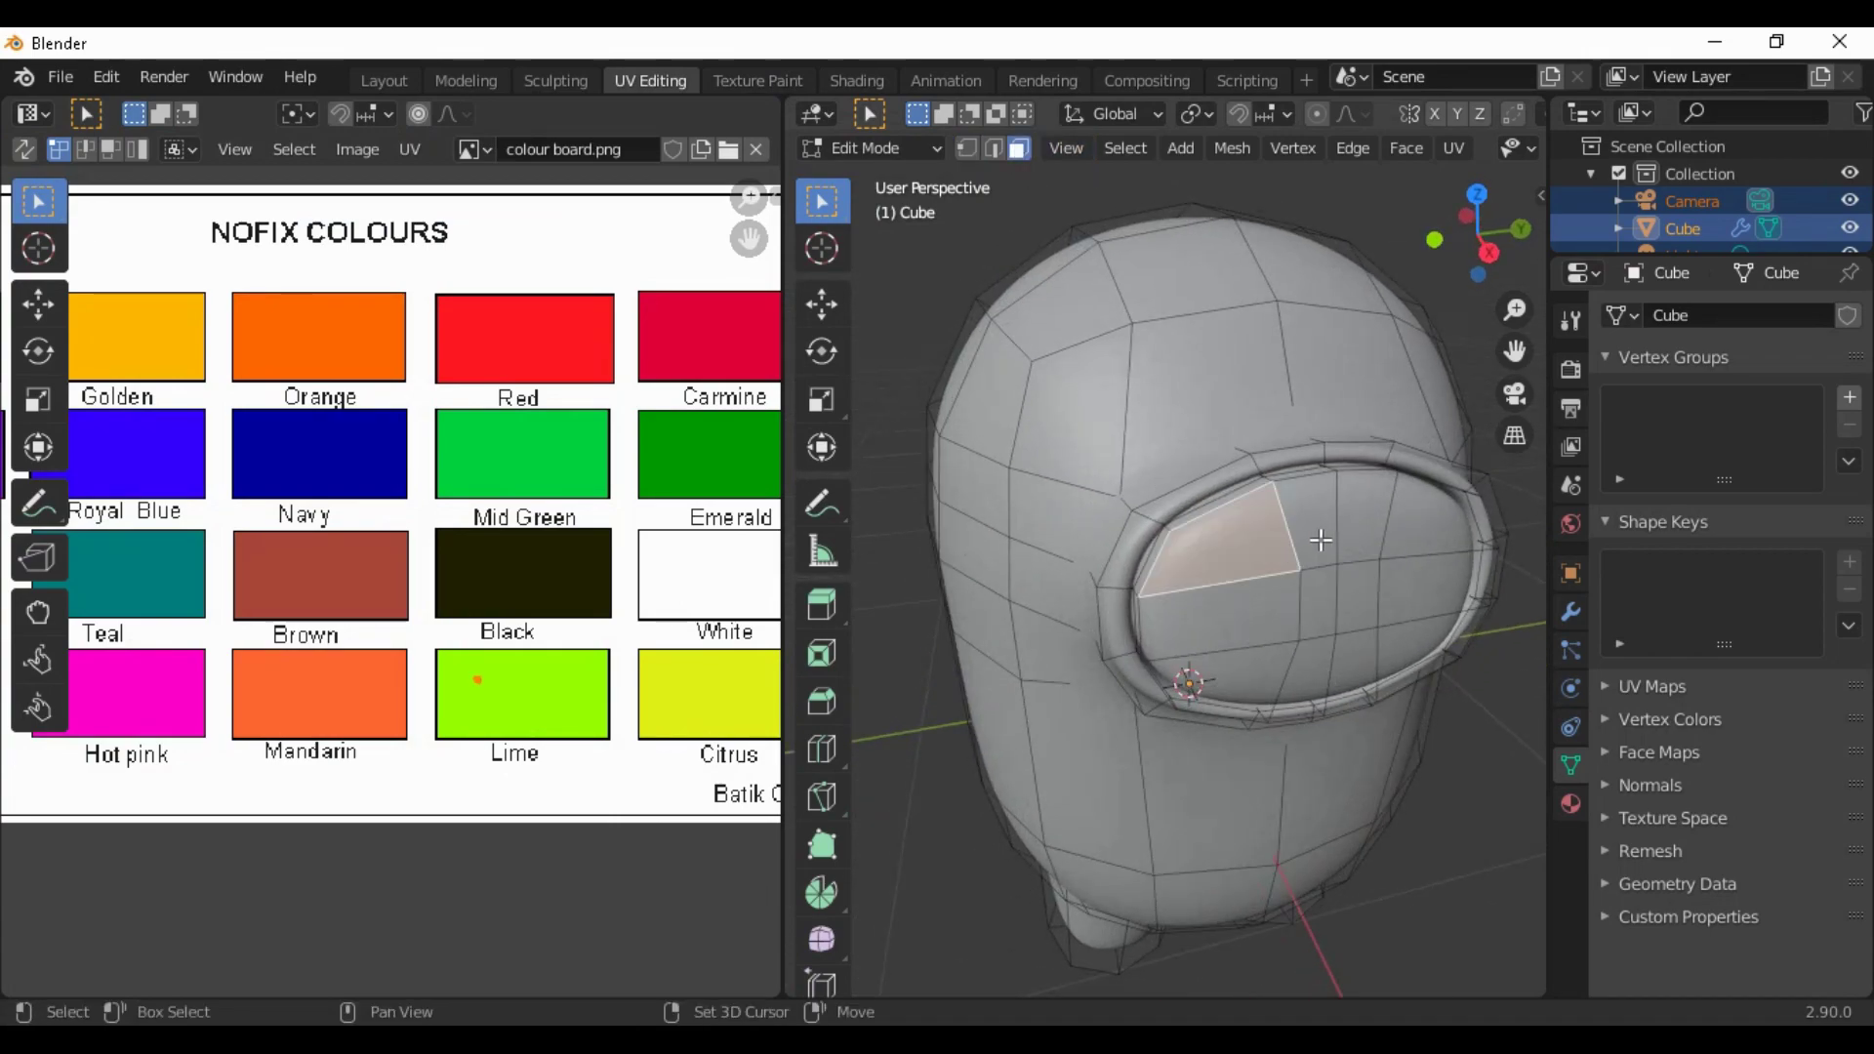
{"action": "left_click", "coordinate": [1322, 537], "text": "shift"}
{"action": "left_click", "coordinate": [1363, 532], "text": "shift"}
{"action": "left_click", "coordinate": [1426, 546], "text": "shift"}
{"action": "left_click", "coordinate": [1413, 576], "text": "shift"}
{"action": "left_click", "coordinate": [1352, 590], "text": "shift"}
{"action": "left_click", "coordinate": [1332, 595], "text": "shift"}
{"action": "left_click", "coordinate": [1248, 659], "text": "shift"}
{"action": "left_click", "coordinate": [1254, 687], "text": "shift"}
{"action": "left_click", "coordinate": [1337, 683], "text": "shift"}
{"action": "left_click", "coordinate": [1411, 653], "text": "shift"}
Add the narrow side faces around the visor glass, just inside the rim, to the selection
{"action": "middle_click_drag", "start_coordinate": [1411, 653], "coordinate": [1216, 710]}
{"action": "scroll", "coordinate": [1216, 710], "scroll_direction": "up", "scroll_amount": 6}
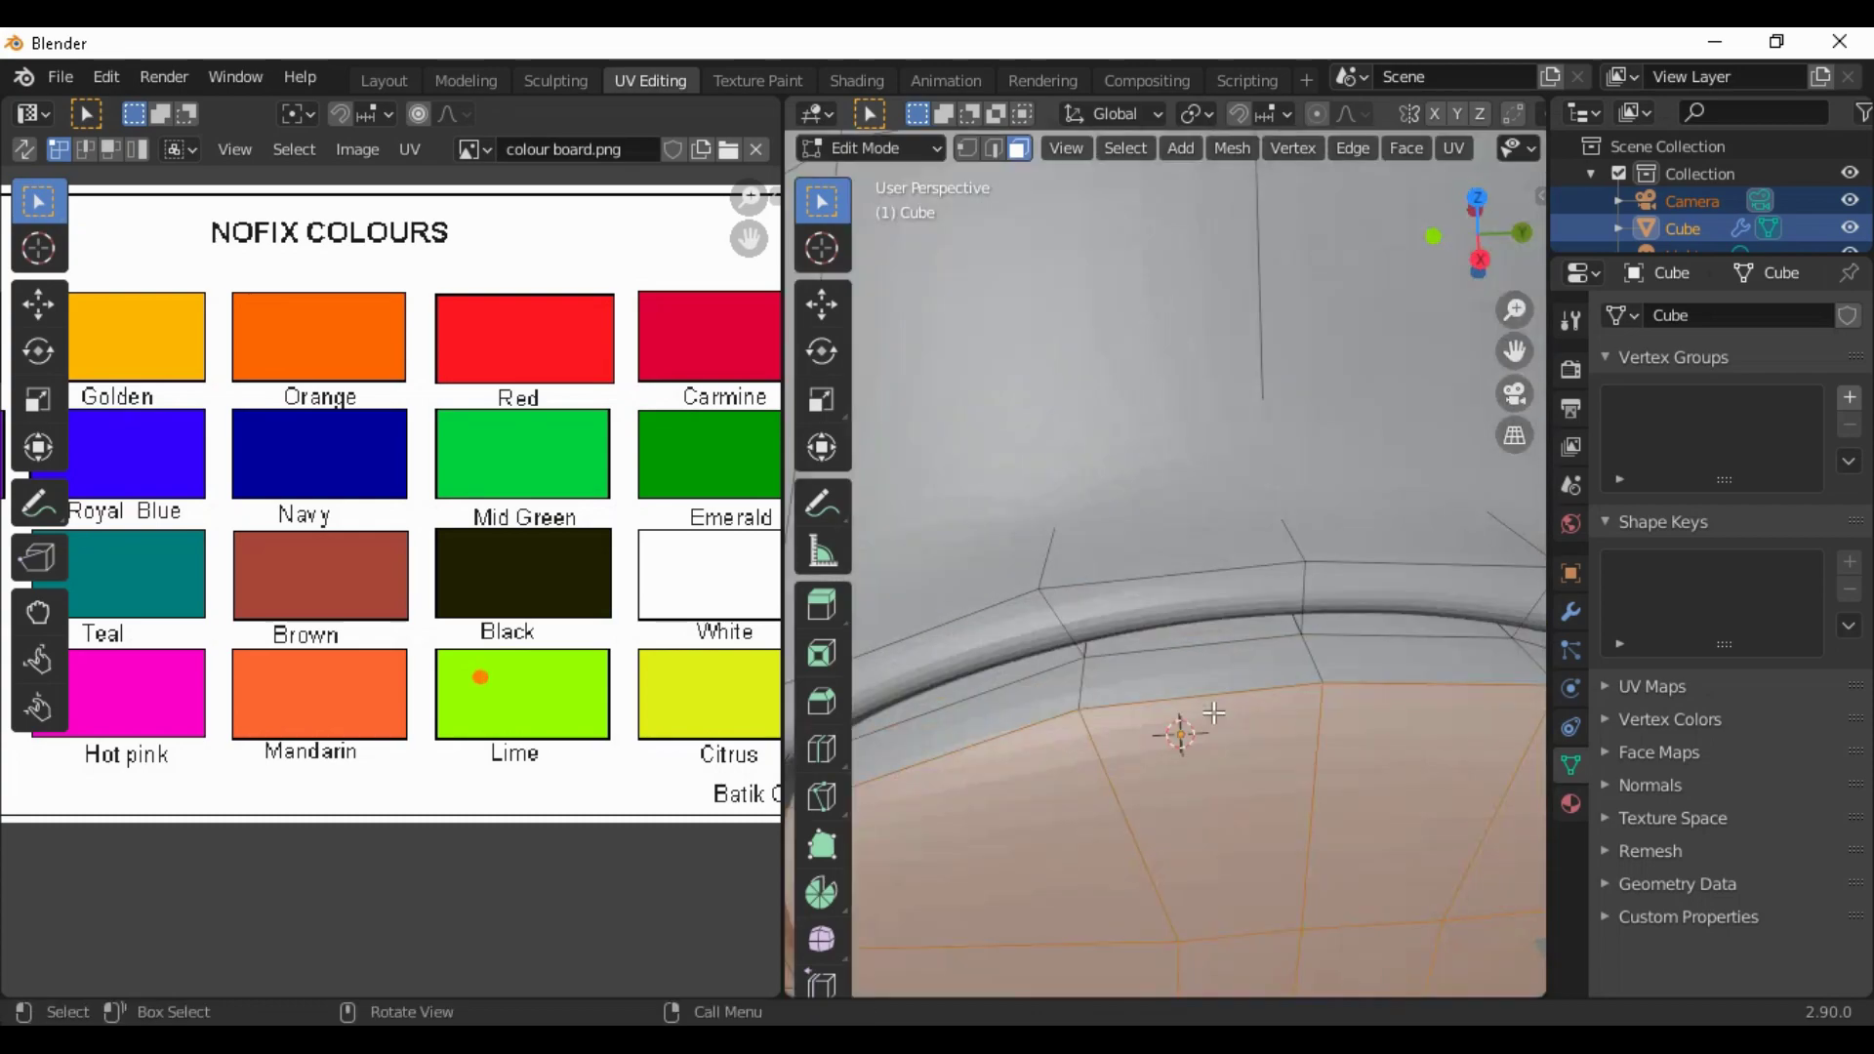
{"action": "left_click", "coordinate": [1254, 717], "text": "shift"}
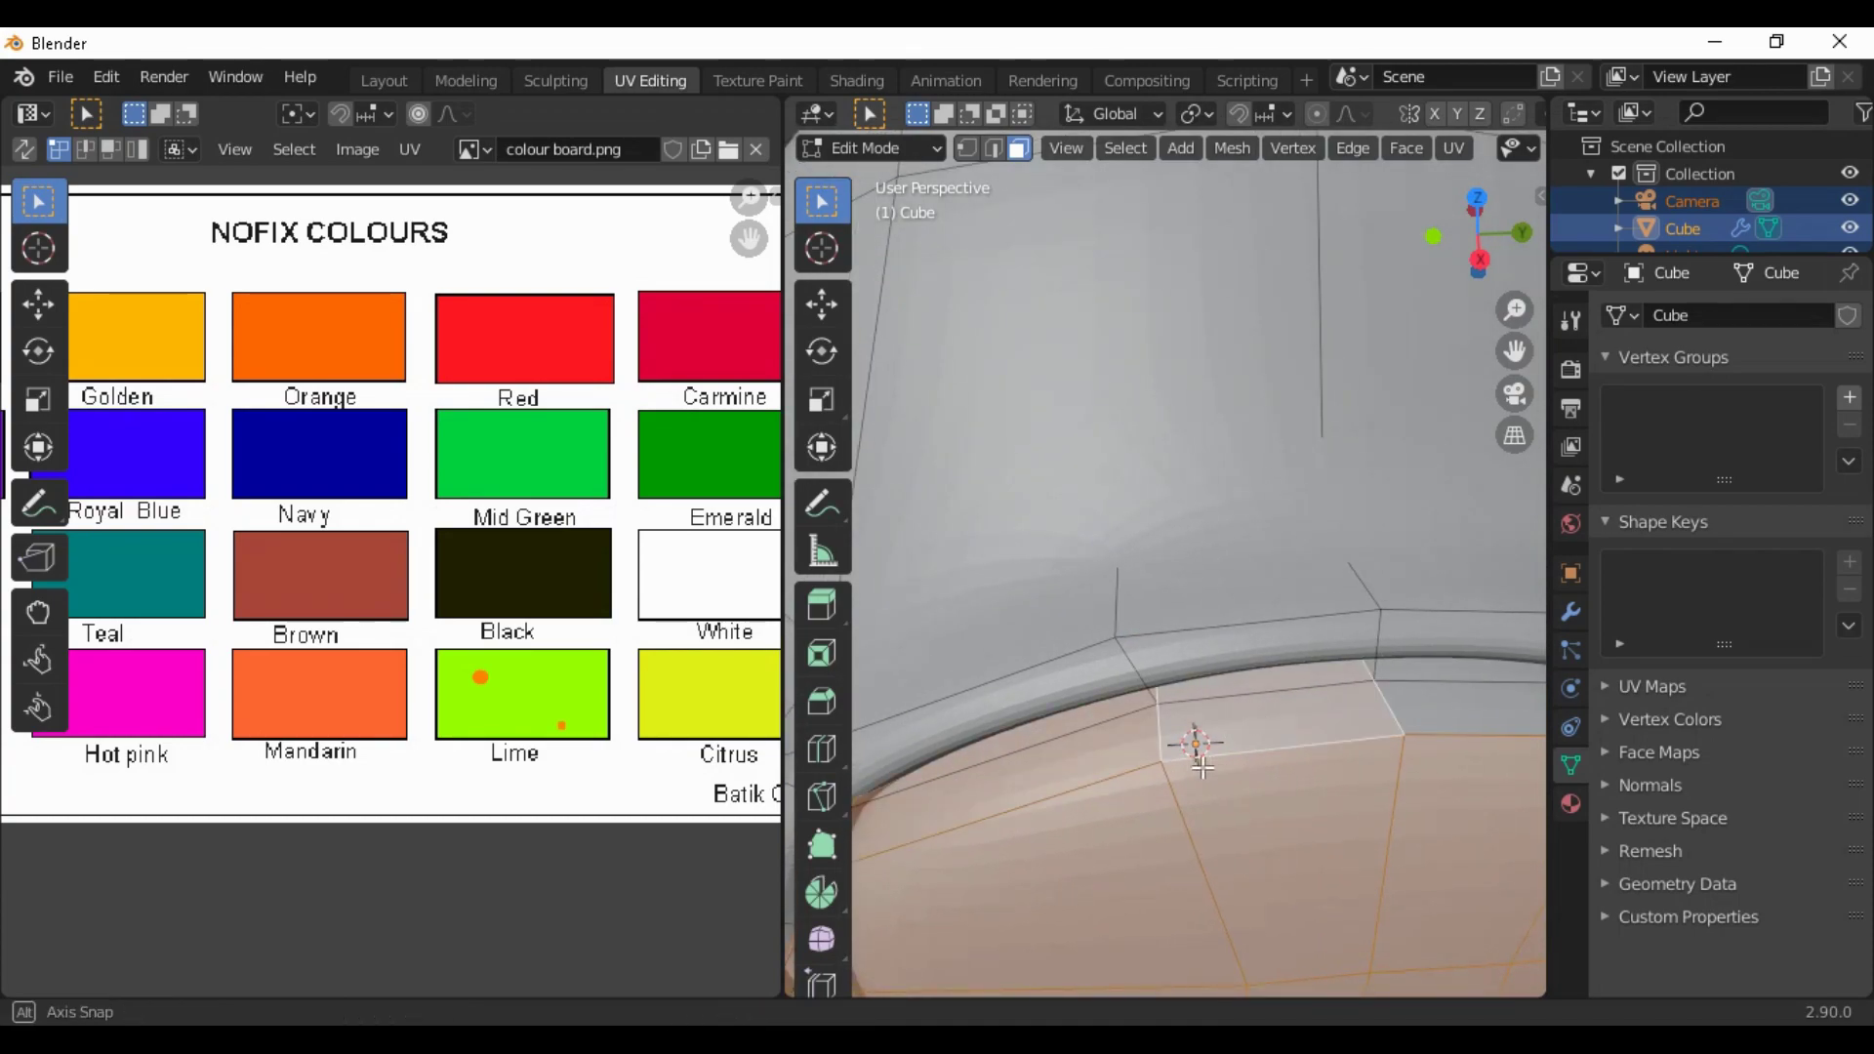
{"action": "scroll", "coordinate": [1200, 740], "scroll_direction": "down", "scroll_amount": 8}
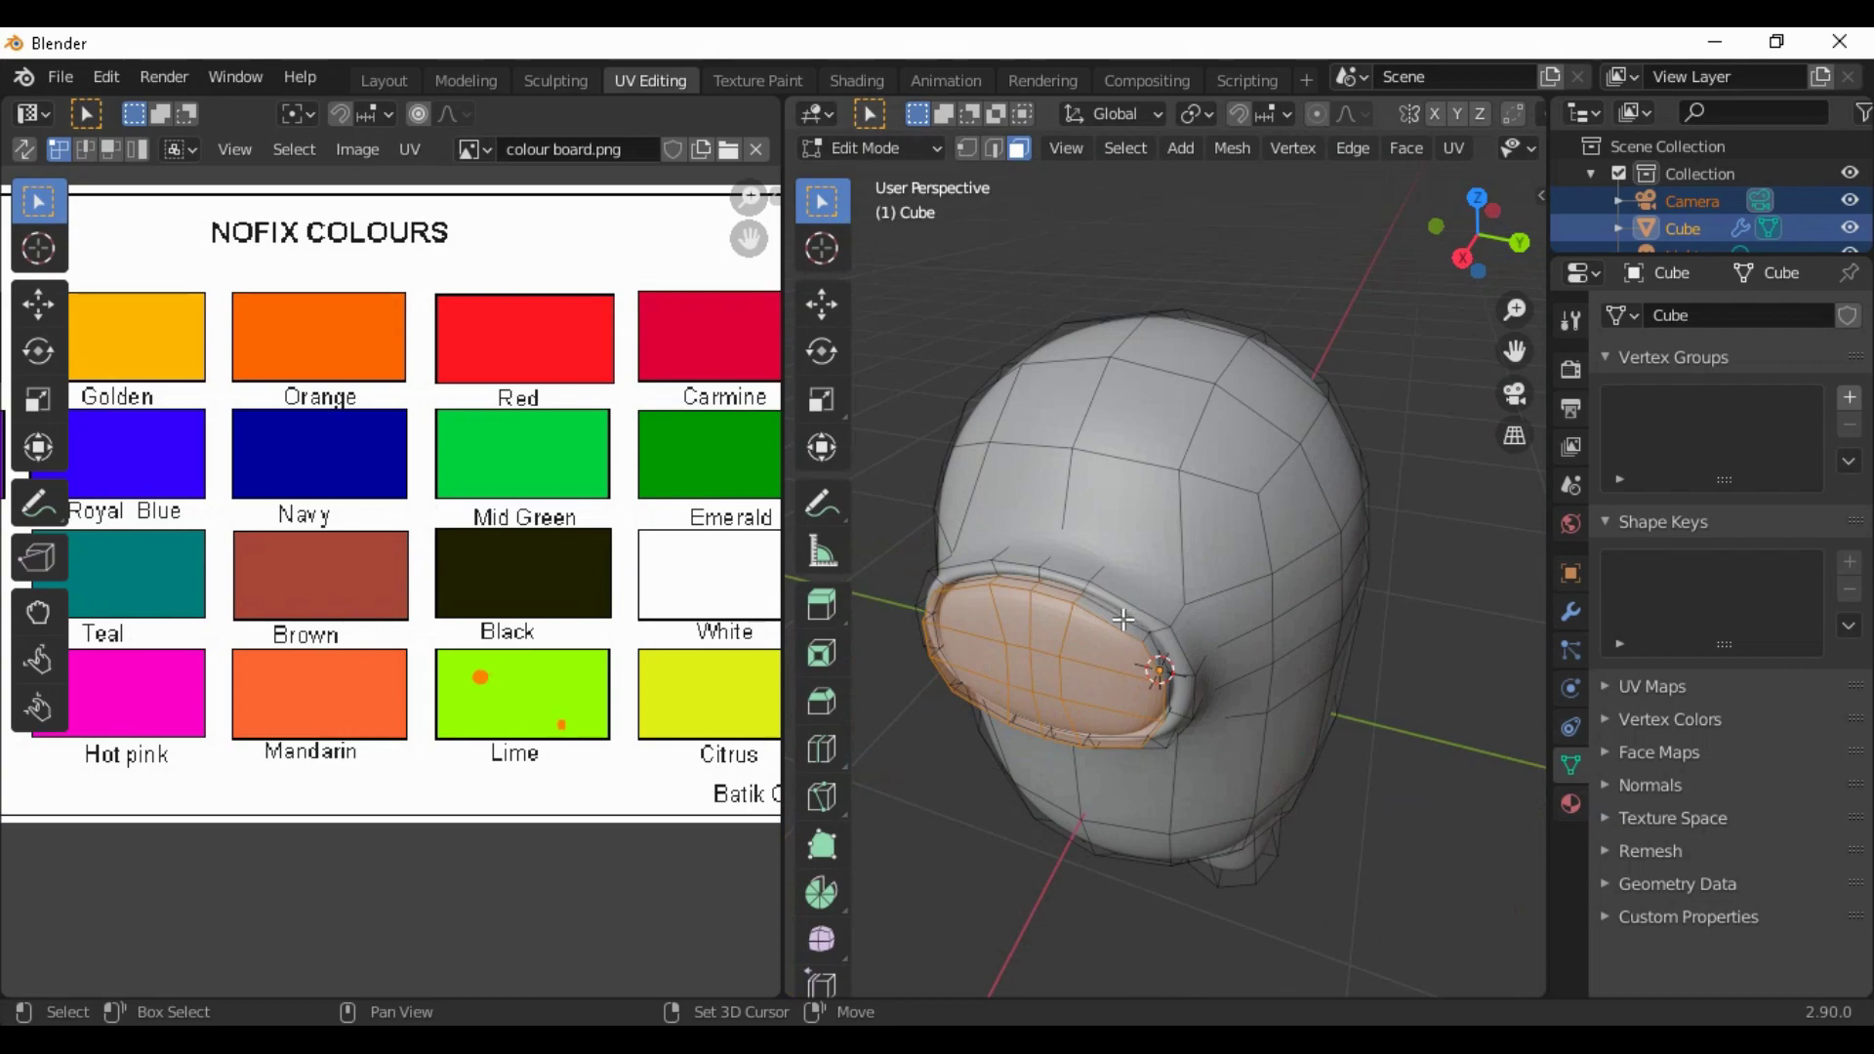
{"action": "left_click", "coordinate": [1155, 654], "text": "shift"}
{"action": "middle_click_drag", "start_coordinate": [1095, 718], "coordinate": [1138, 595]}
{"action": "scroll", "coordinate": [1034, 531], "scroll_direction": "up", "scroll_amount": 2}
{"action": "scroll", "coordinate": [1117, 595], "scroll_direction": "up", "scroll_amount": 3}
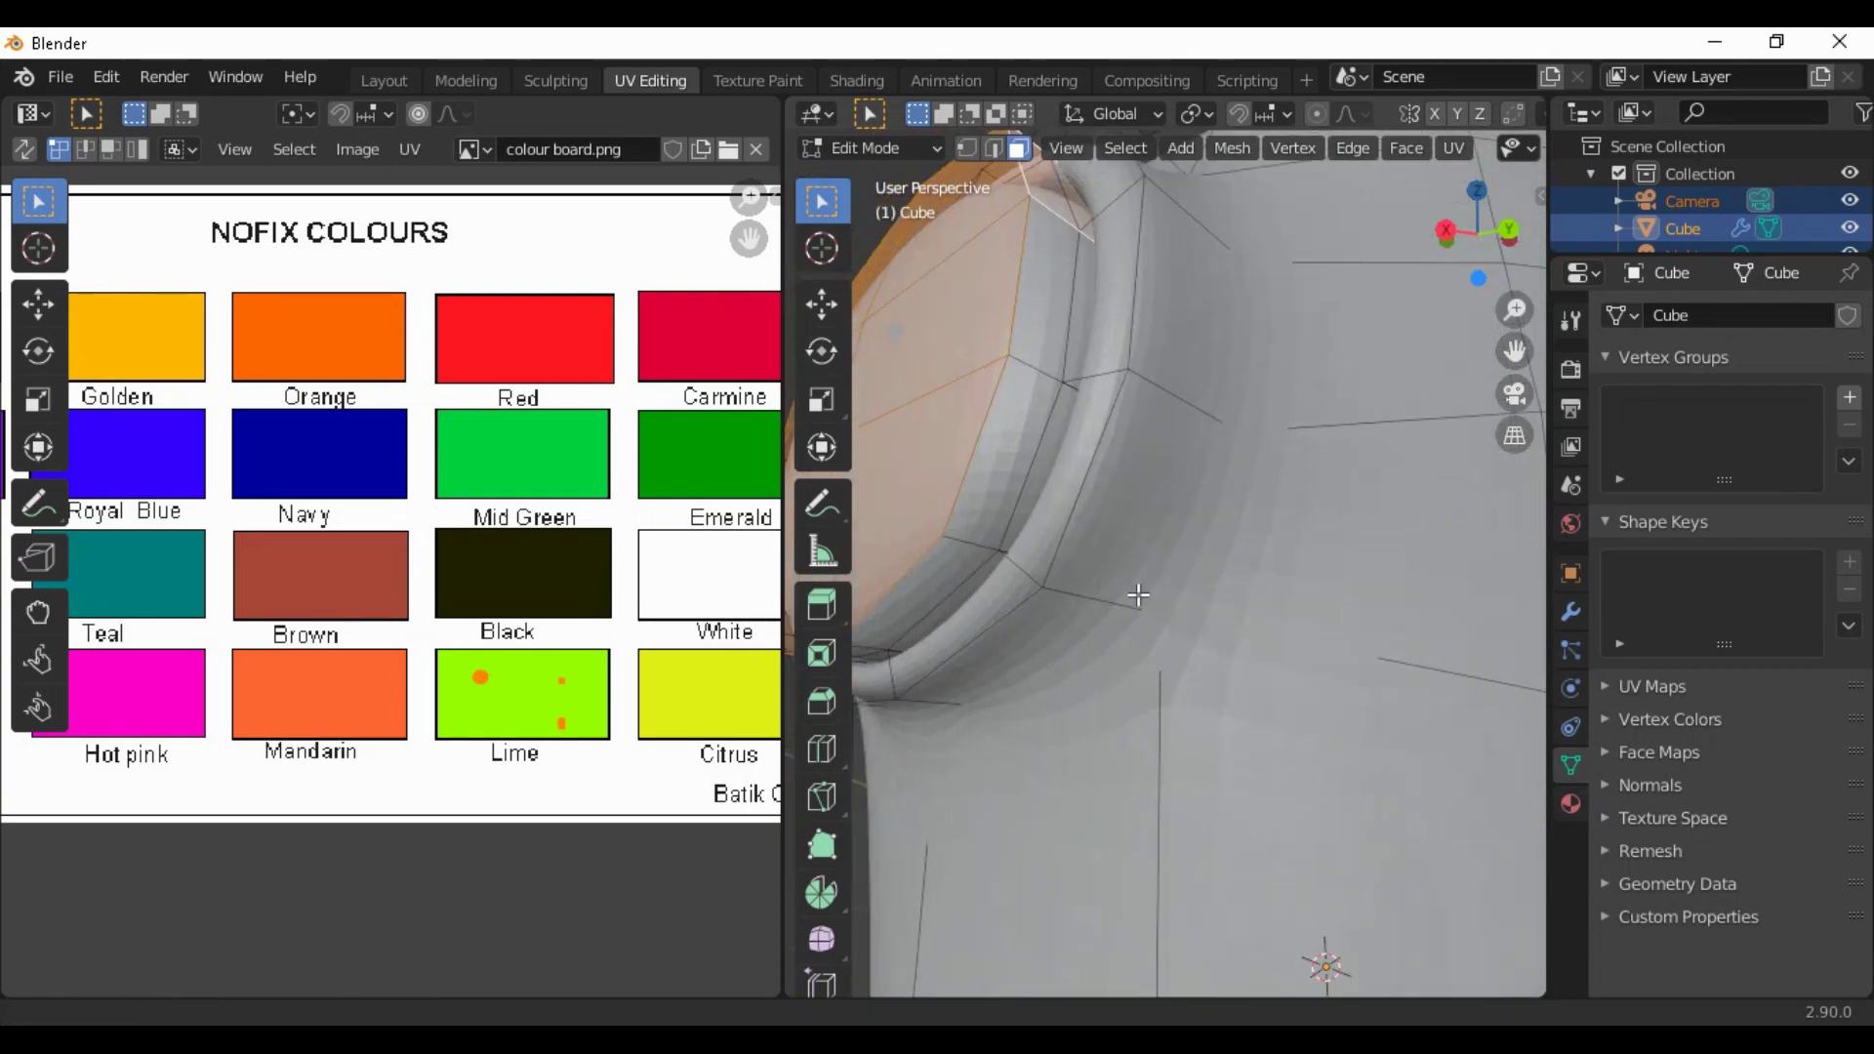
{"action": "scroll", "coordinate": [1140, 593], "scroll_direction": "down", "scroll_amount": 3}
{"action": "left_click", "coordinate": [1229, 543], "text": "shift"}
{"action": "left_click", "coordinate": [1178, 695], "text": "shift"}
{"action": "middle_click_drag", "start_coordinate": [1173, 719], "coordinate": [1231, 644]}
{"action": "left_click", "coordinate": [1298, 479], "text": "shift"}
{"action": "left_click", "coordinate": [1187, 520], "text": "shift"}
{"action": "left_click", "coordinate": [1086, 549], "text": "shift"}
{"action": "middle_click_drag", "start_coordinate": [1037, 574], "coordinate": [1345, 620]}
{"action": "left_click", "coordinate": [1324, 584], "text": "shift"}
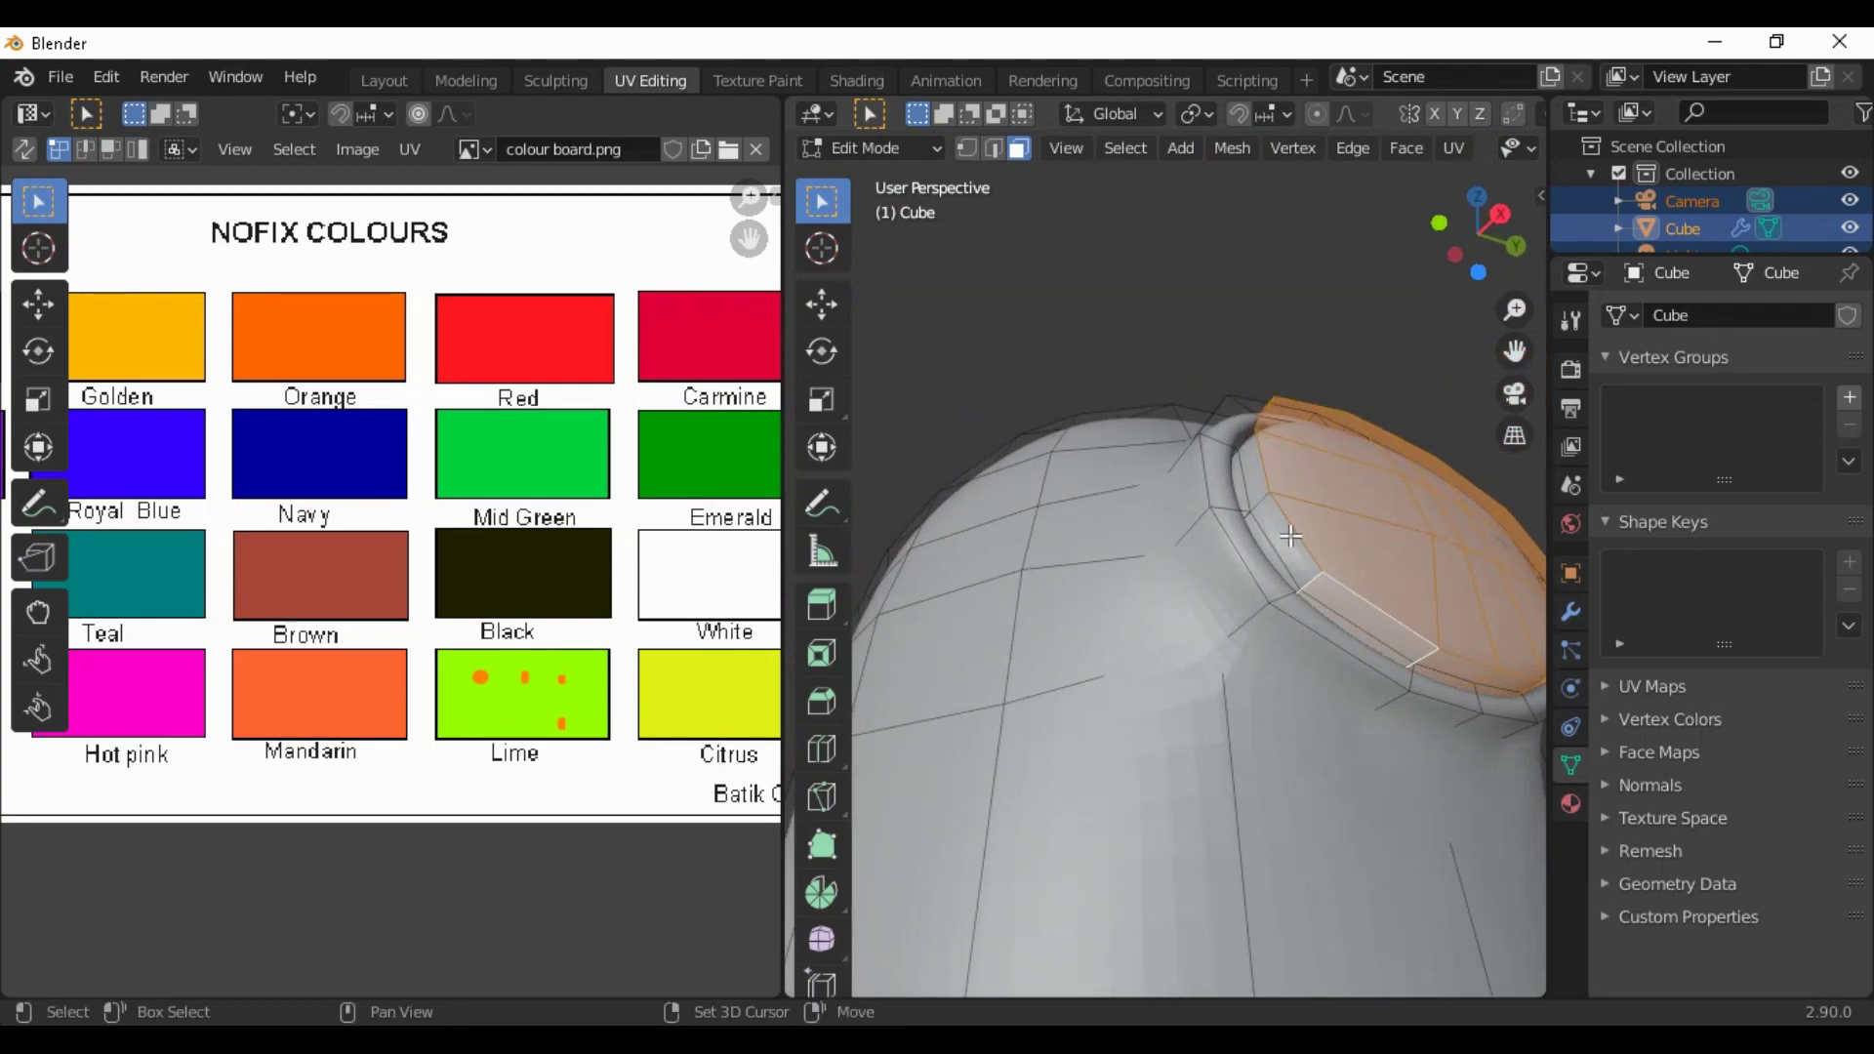
{"action": "middle_click_drag", "start_coordinate": [1269, 507], "coordinate": [1106, 748]}
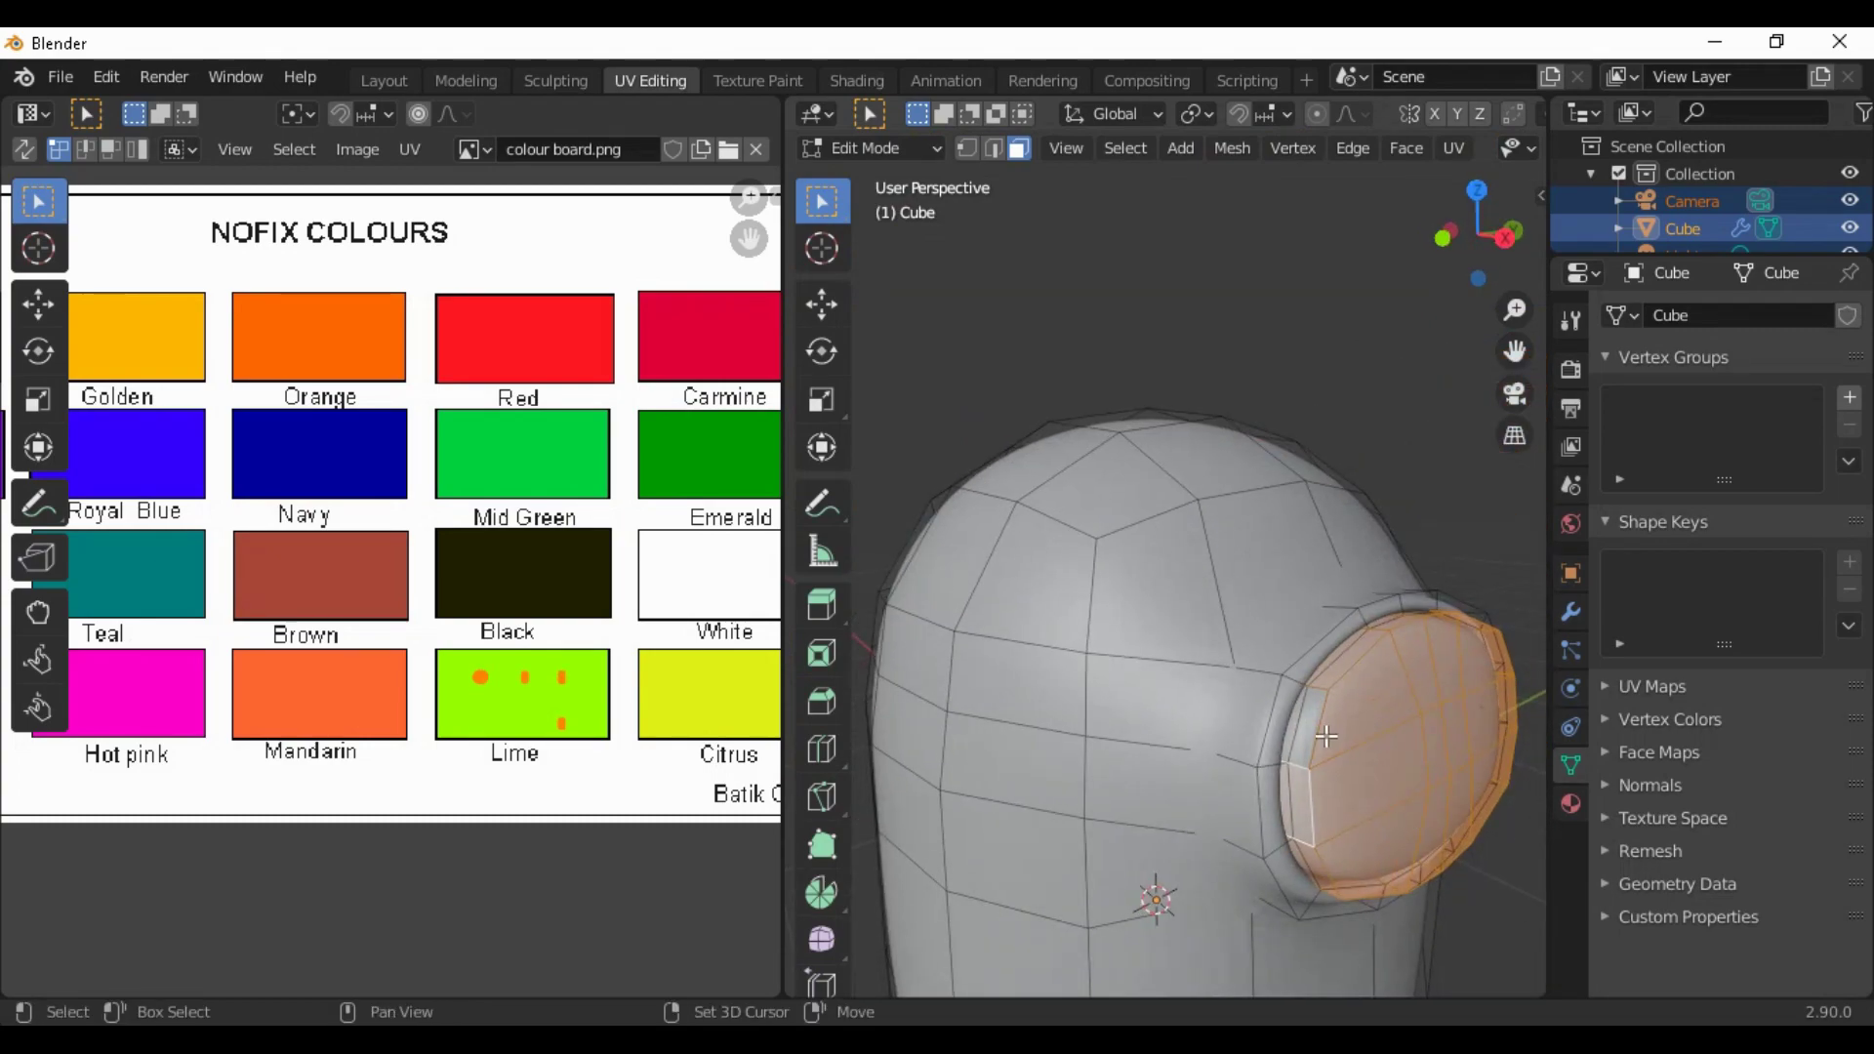
{"action": "middle_click_drag", "start_coordinate": [1431, 809], "coordinate": [1357, 805]}
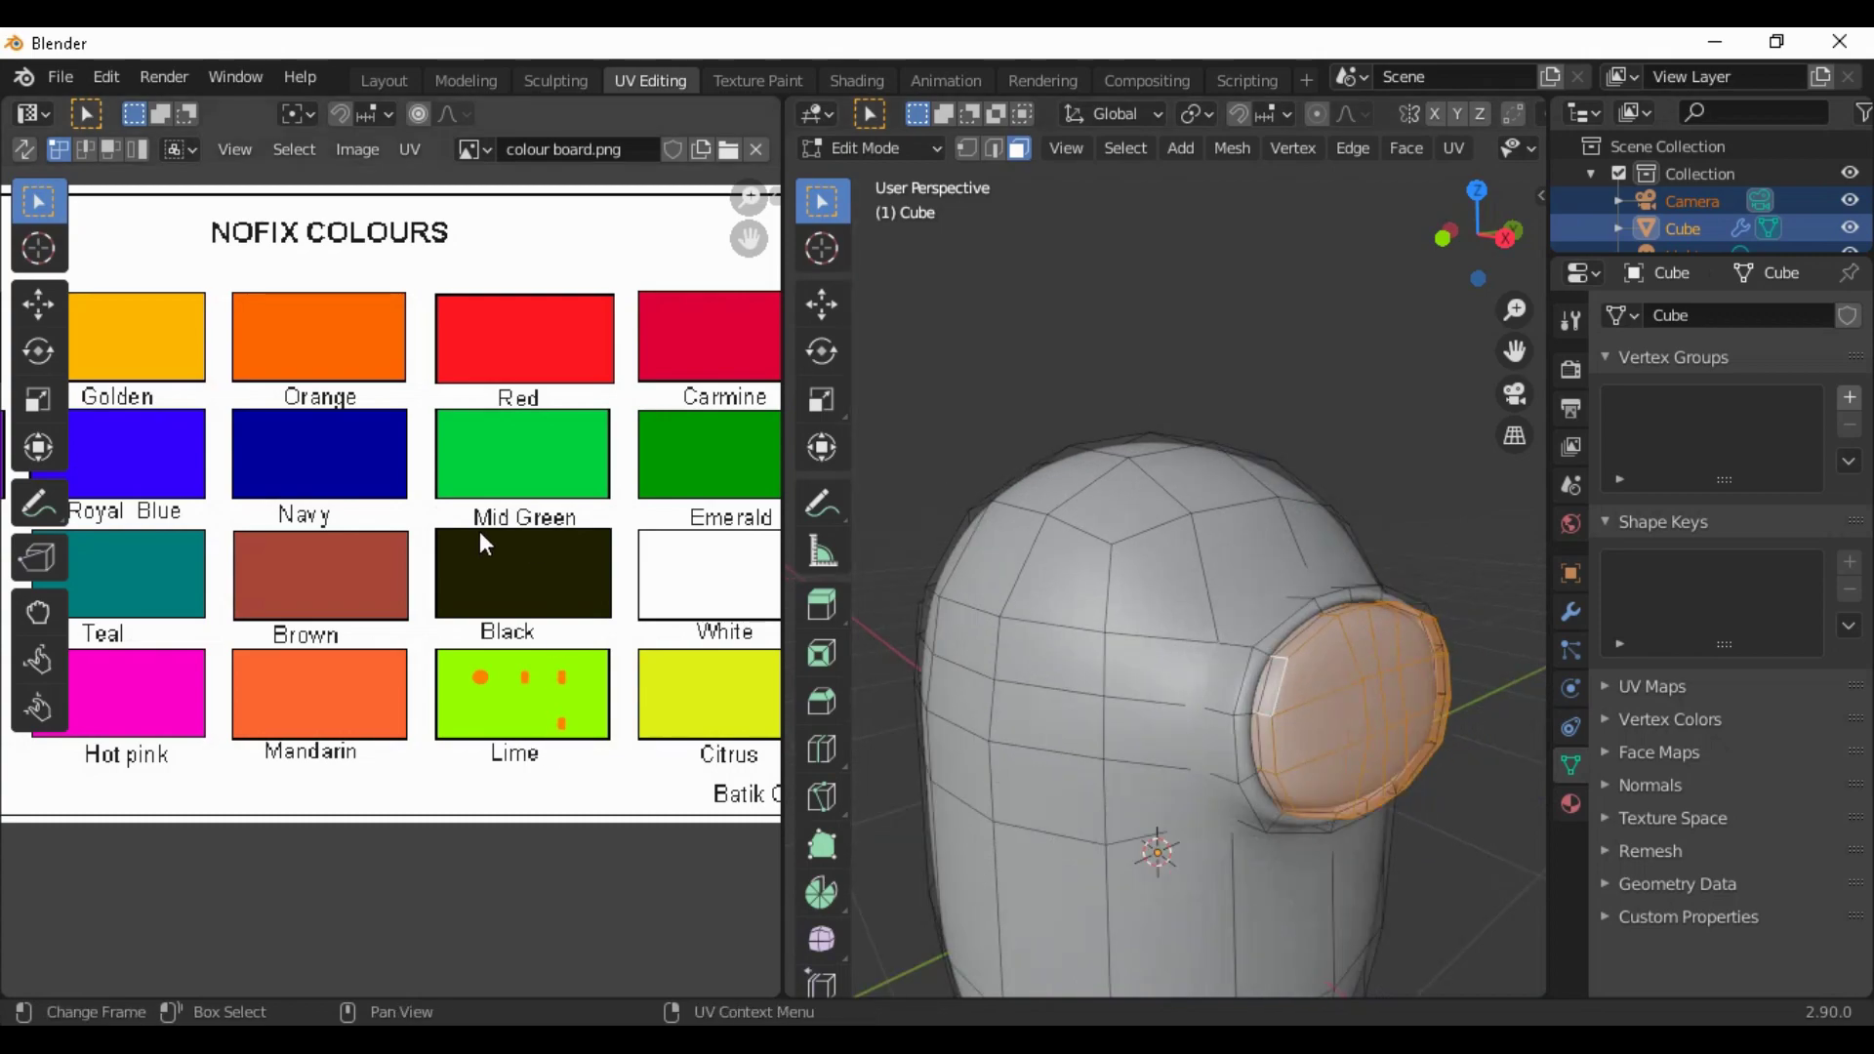
Move the selected visor UVs from the Lime swatch onto the White swatch and rescale them within it
{"action": "middle_click_drag", "start_coordinate": [656, 798], "coordinate": [627, 851]}
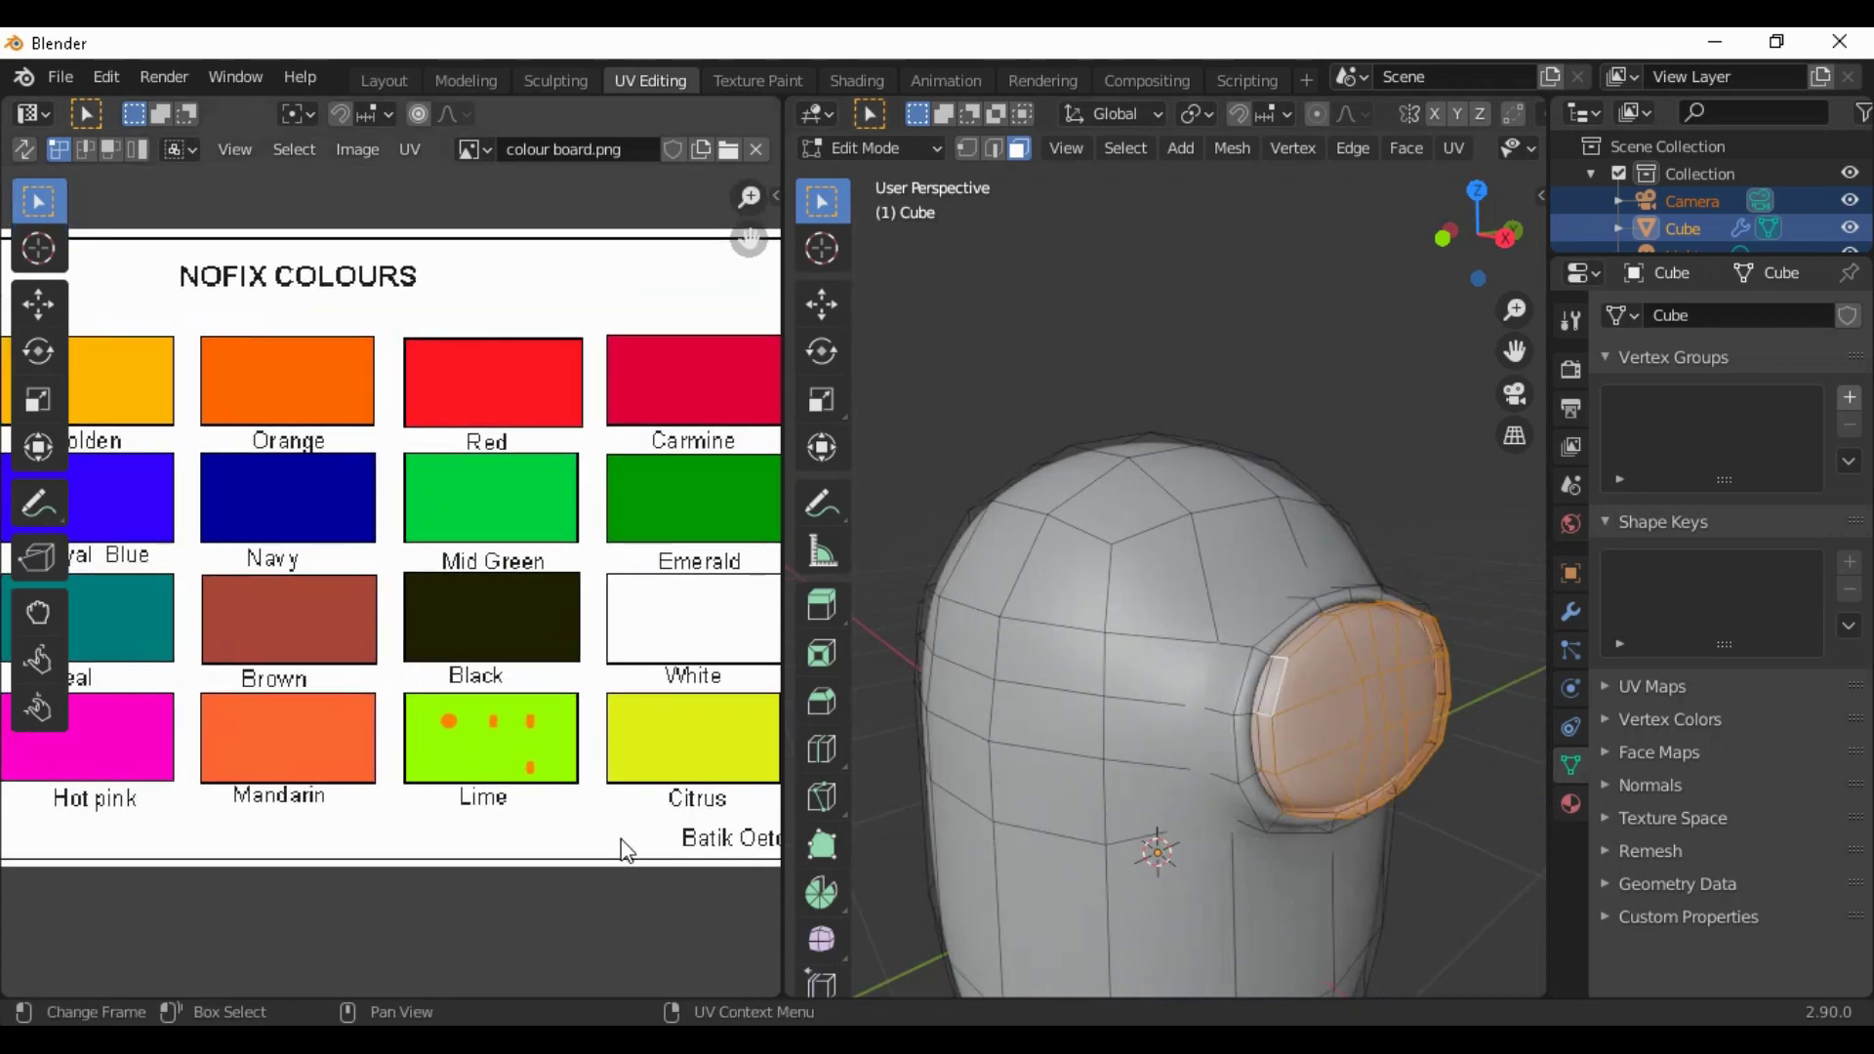
{"action": "key", "text": "g"}
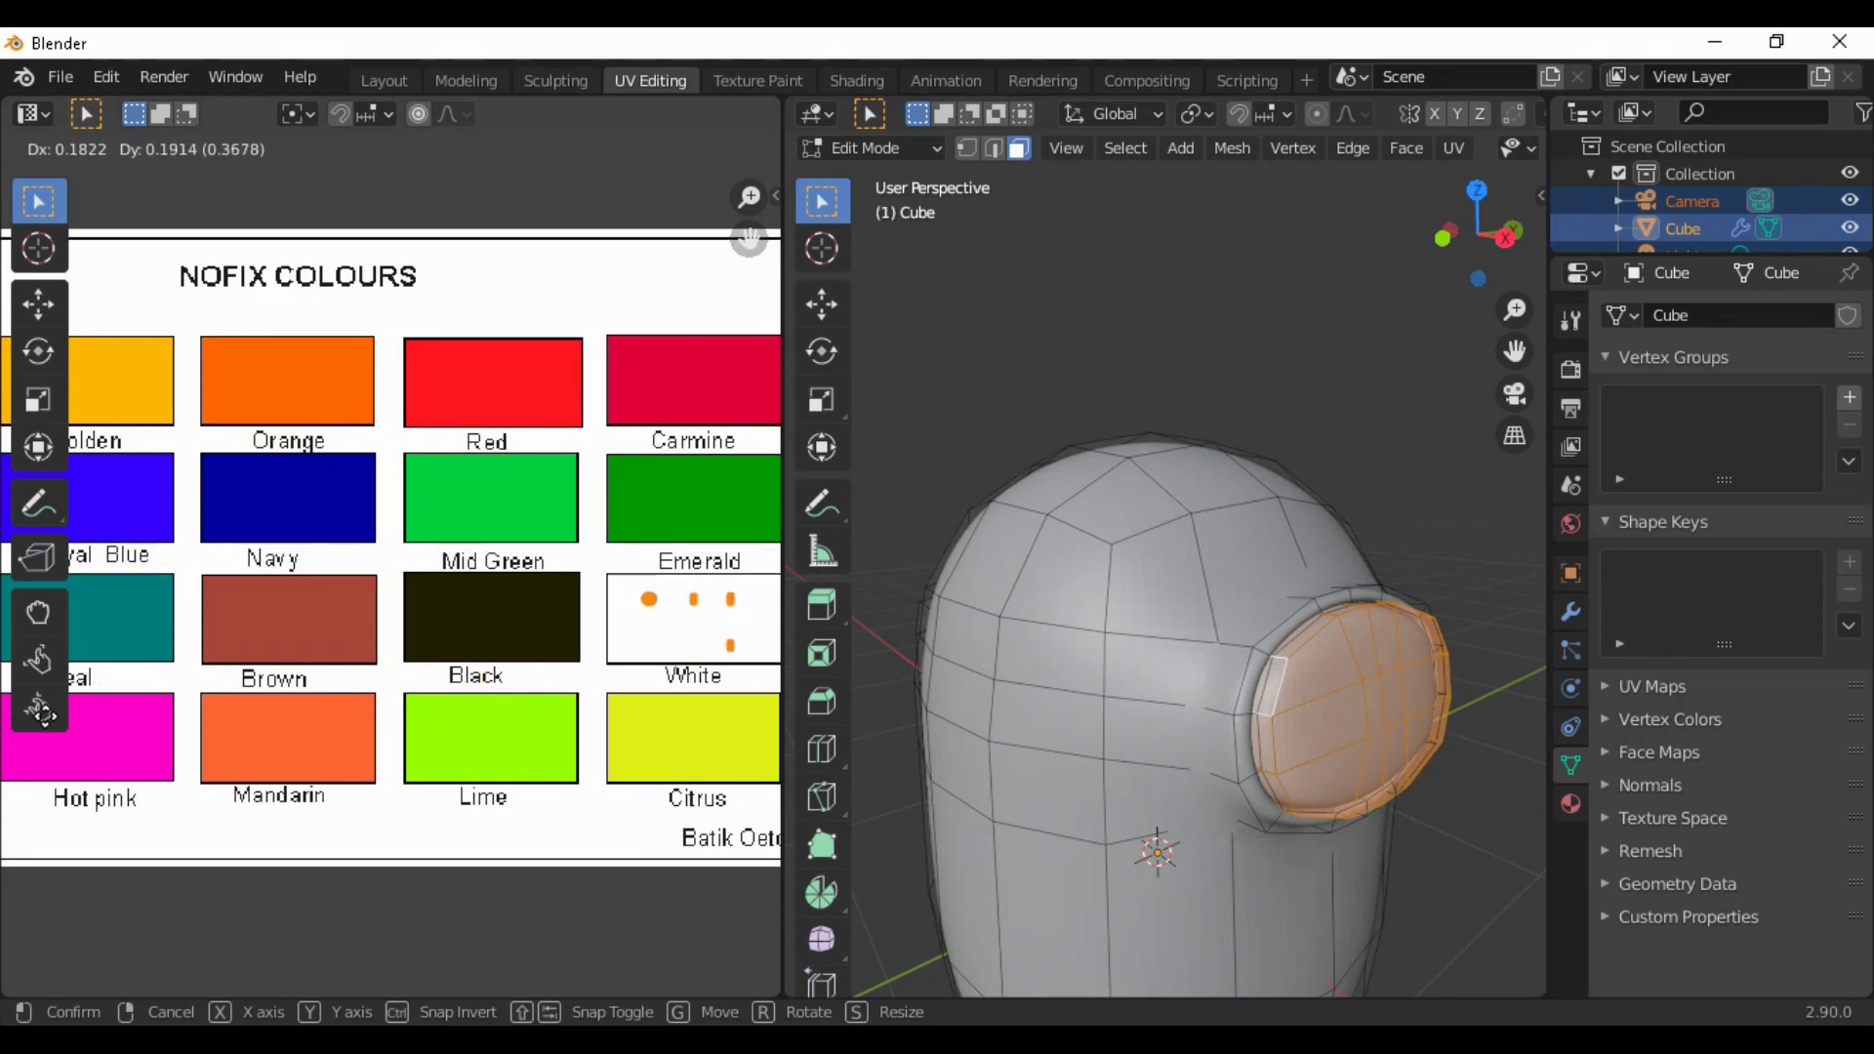
{"action": "left_click", "coordinate": [82, 805]}
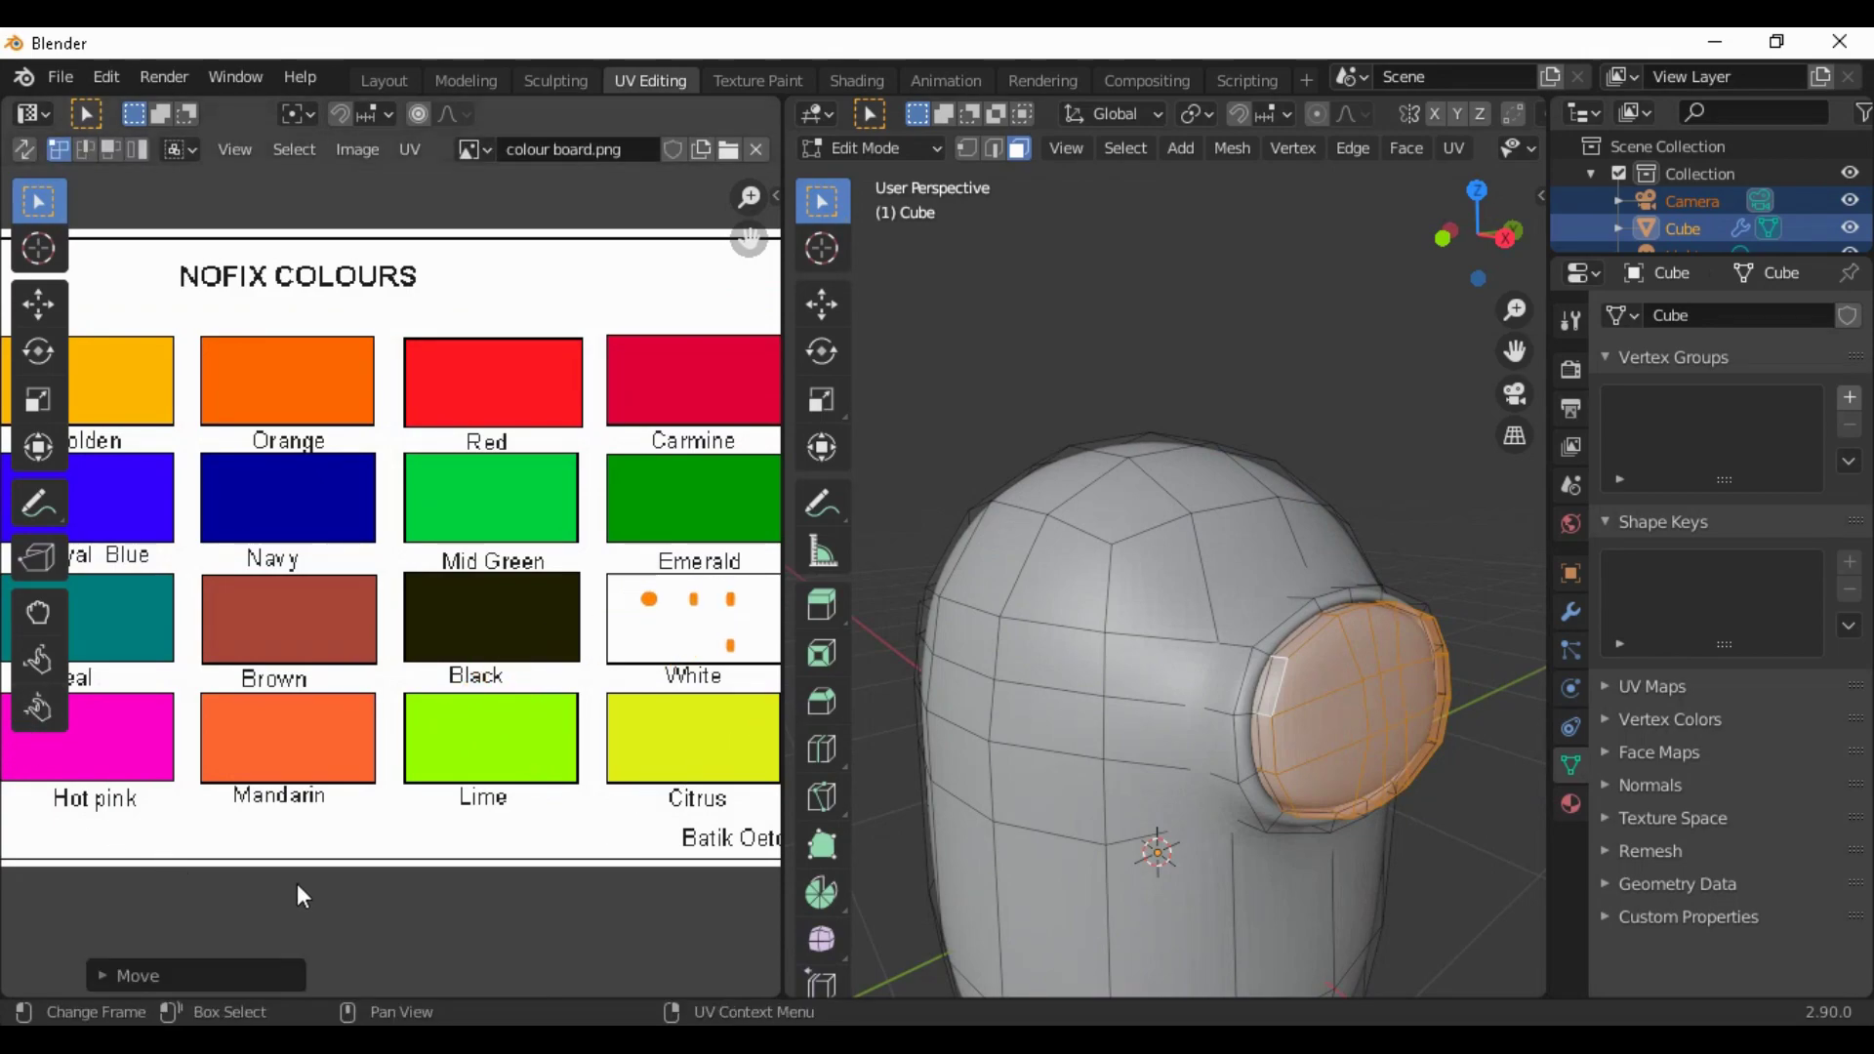
{"action": "key", "text": "s"}
{"action": "left_click", "coordinate": [459, 815]}
Select the large faces of the character's backpack in place of the visor faces
{"action": "middle_click_drag", "start_coordinate": [882, 619], "coordinate": [1291, 725]}
{"action": "left_click_drag", "start_coordinate": [1024, 633], "coordinate": [1194, 747]}
{"action": "middle_click_drag", "start_coordinate": [1172, 788], "coordinate": [1246, 765]}
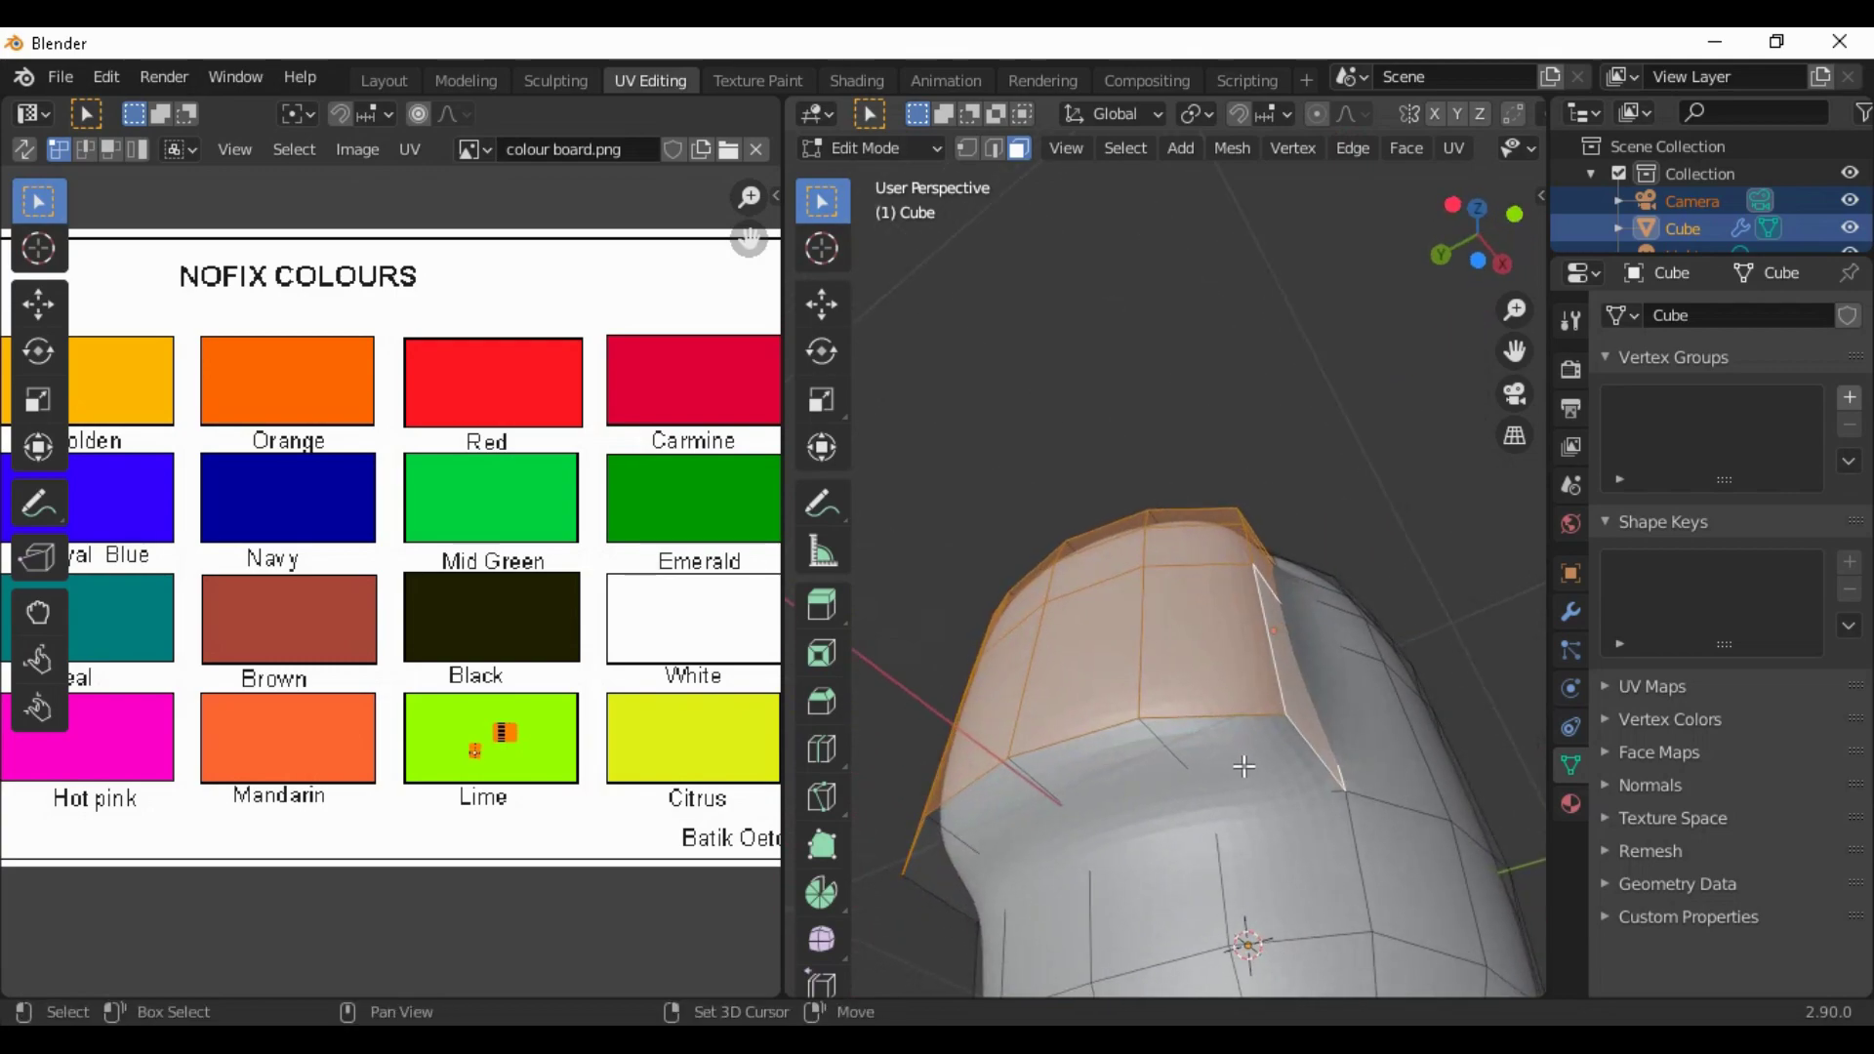
Add the remaining side and edge faces of the backpack to the selection
{"action": "middle_click_drag", "start_coordinate": [954, 858], "coordinate": [1271, 941]}
{"action": "left_click", "coordinate": [1277, 859], "text": "shift"}
{"action": "left_click", "coordinate": [1266, 766], "text": "shift"}
{"action": "left_click", "coordinate": [1261, 724], "text": "shift"}
{"action": "middle_click_drag", "start_coordinate": [1259, 724], "coordinate": [1235, 949]}
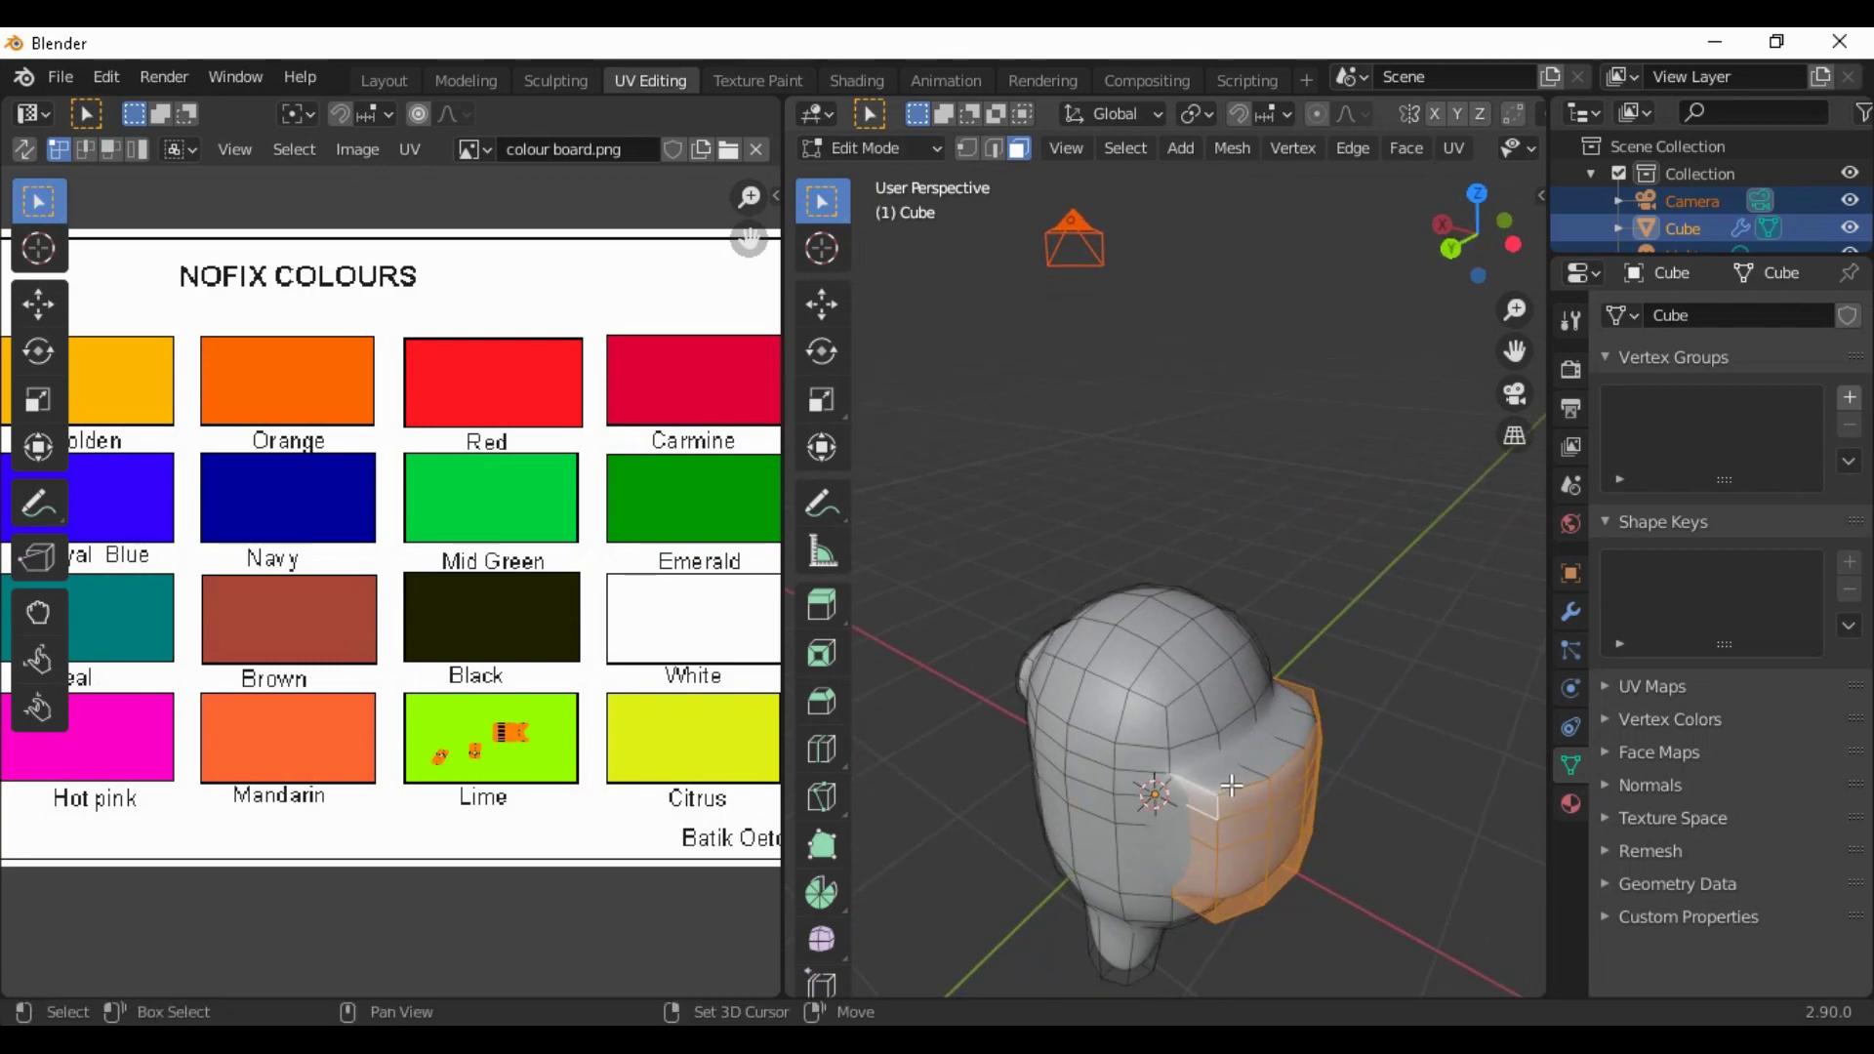
{"action": "left_click", "coordinate": [1296, 701], "text": "shift"}
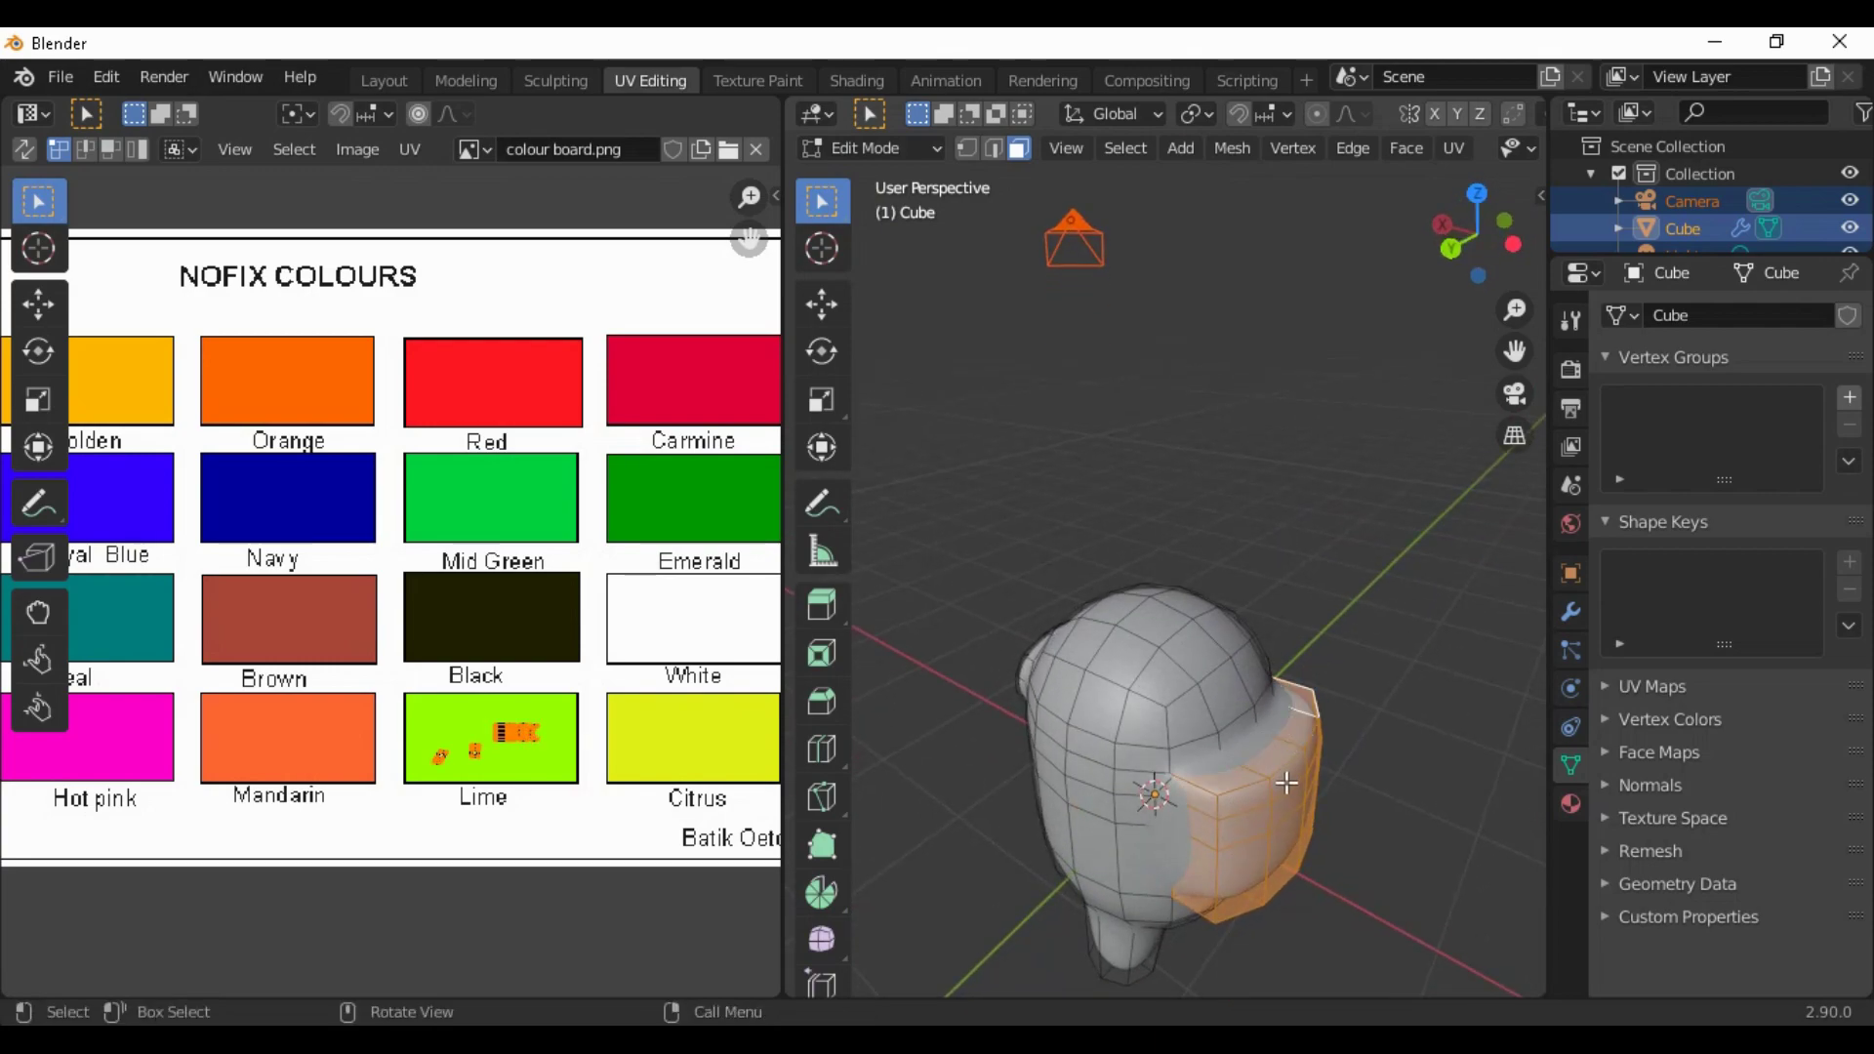
{"action": "middle_click_drag", "start_coordinate": [1284, 783], "coordinate": [1180, 770]}
{"action": "scroll", "coordinate": [598, 785], "scroll_direction": "down", "scroll_amount": 1}
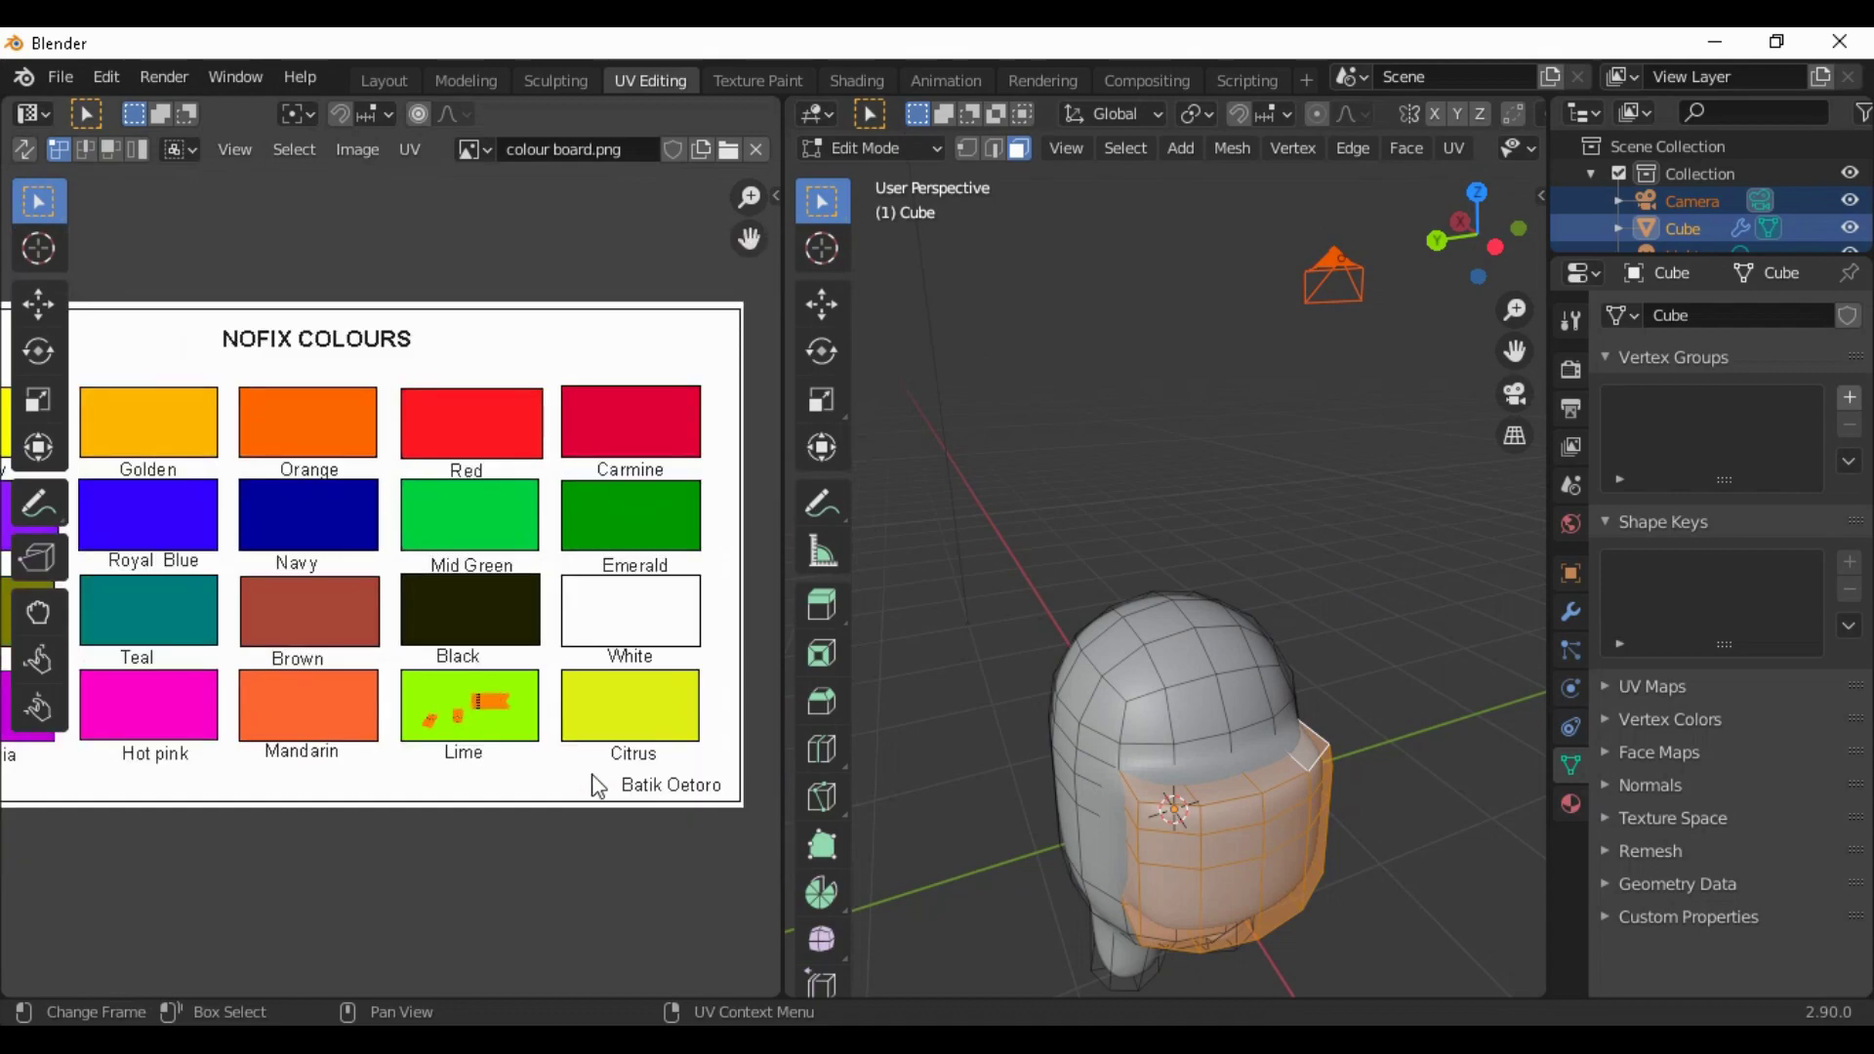
Move the selected backpack UVs from the Lime swatch onto the Black swatch and scale them down slightly within it
{"action": "key", "text": "g"}
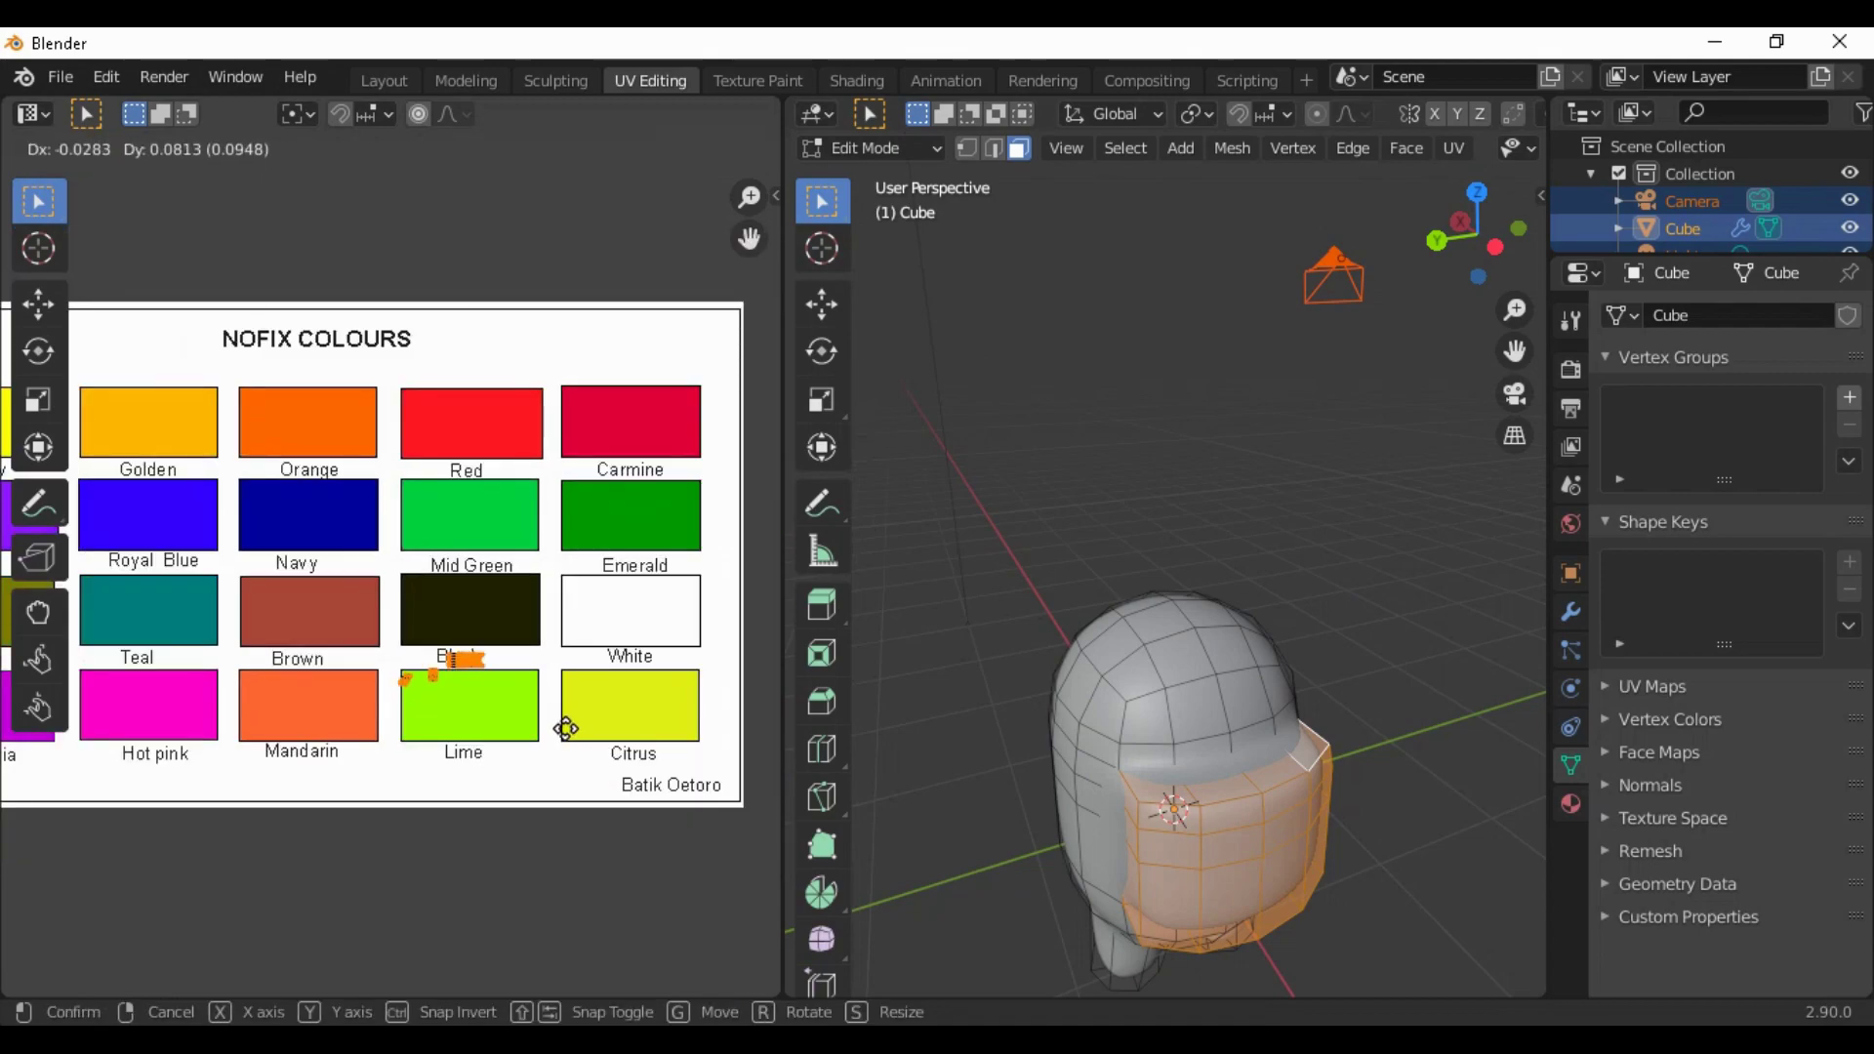
{"action": "left_click", "coordinate": [588, 682]}
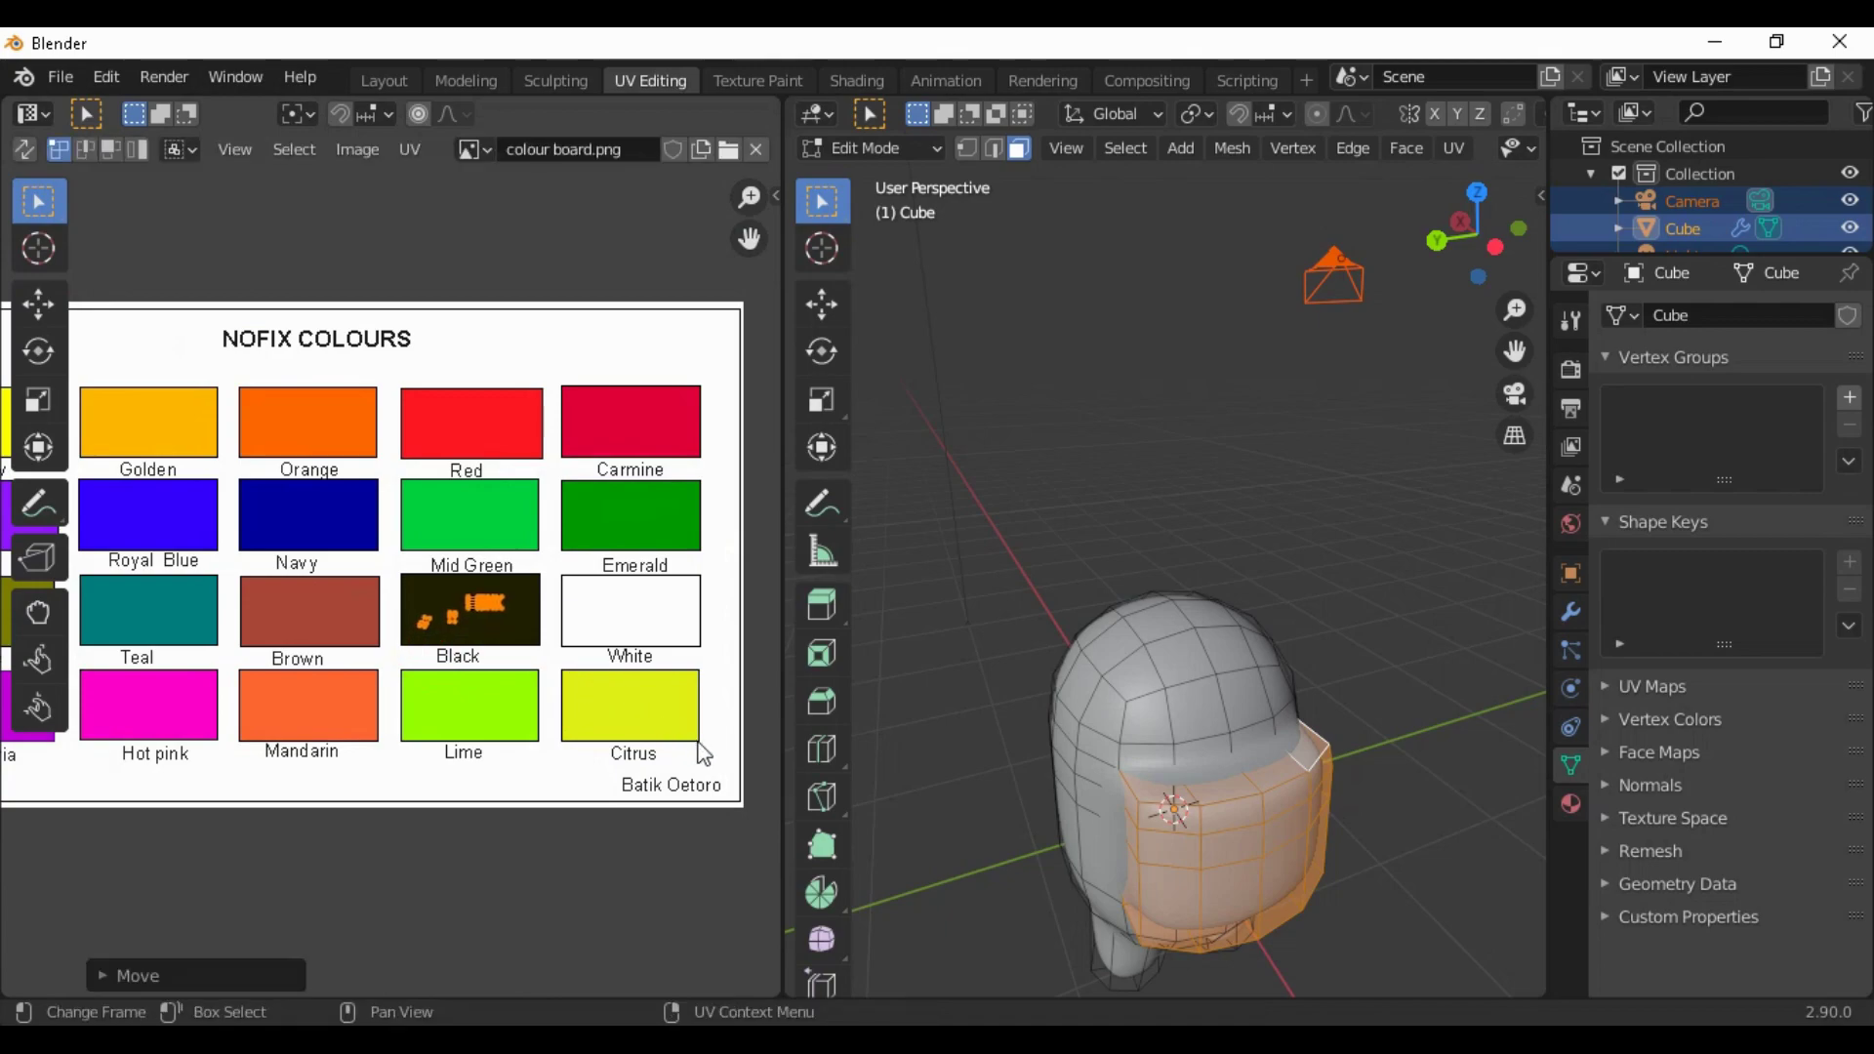
{"action": "key", "text": "s"}
{"action": "left_click", "coordinate": [656, 720]}
{"action": "middle_click_drag", "start_coordinate": [1122, 771], "coordinate": [1127, 849]}
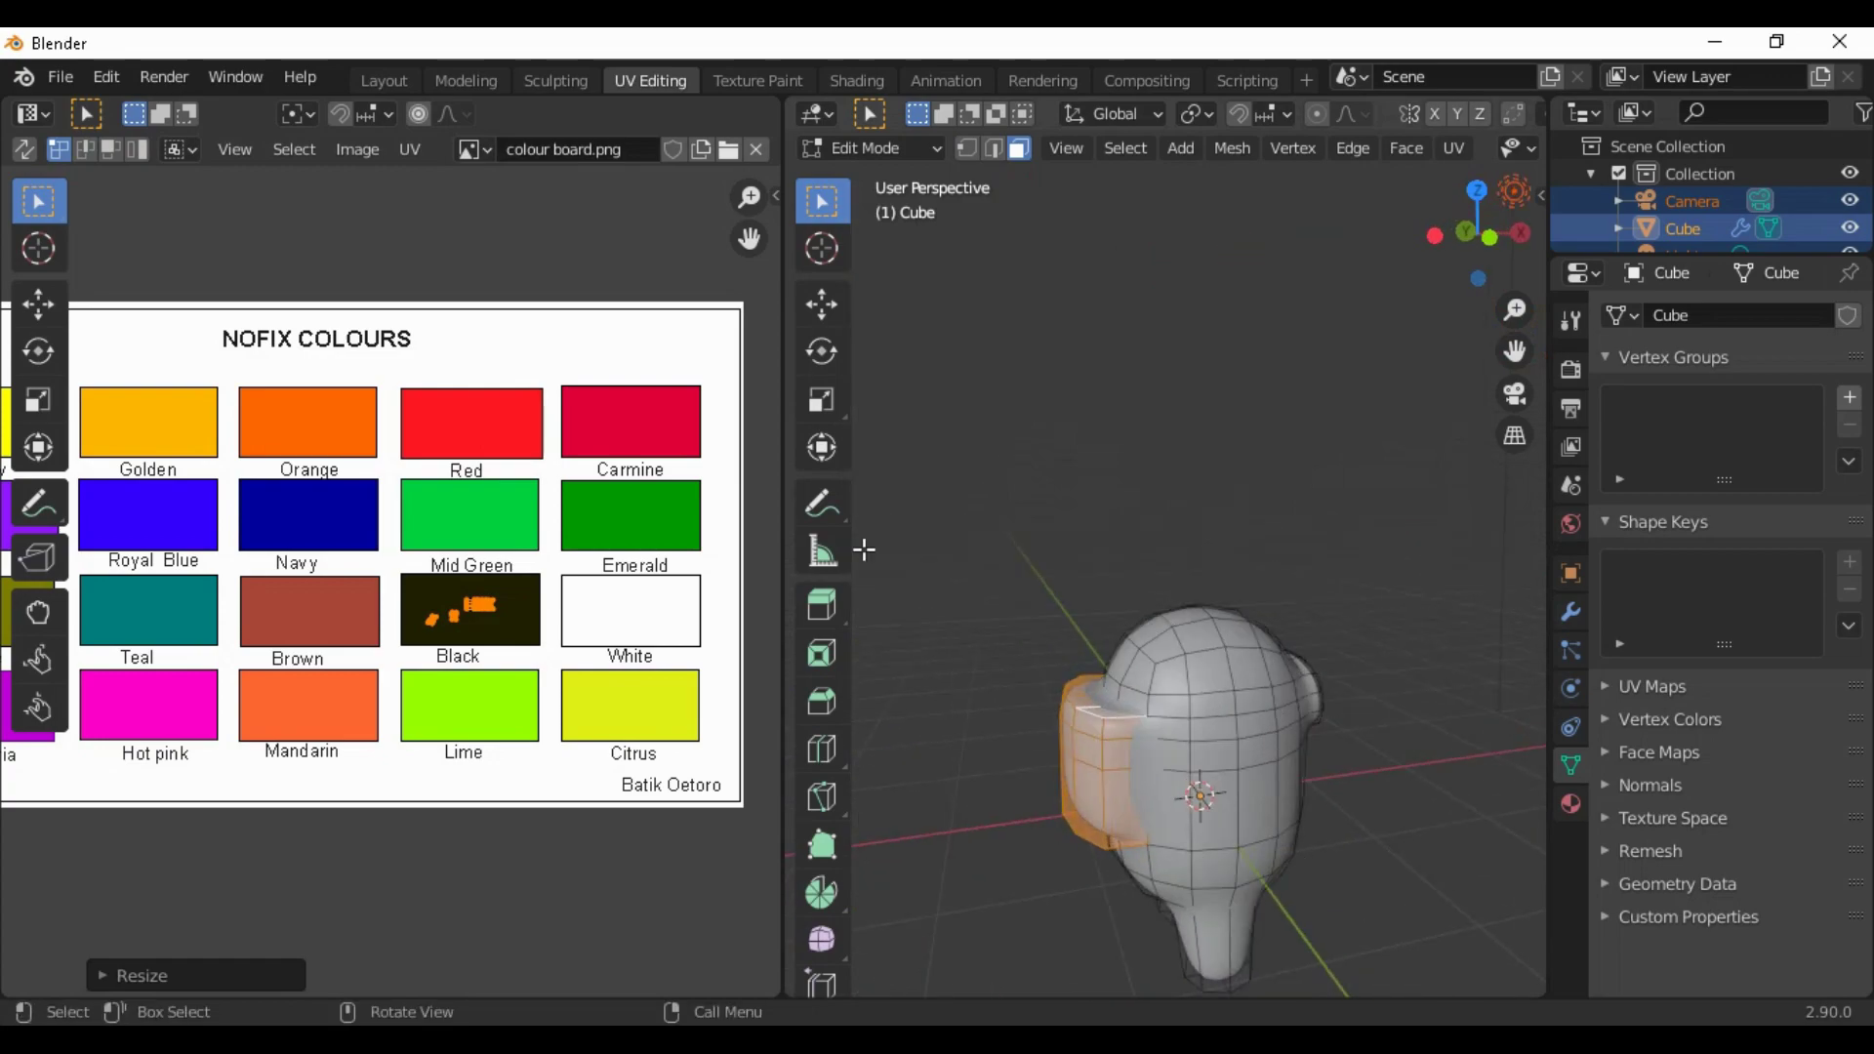
Switch to the Texture Paint workspace and examine the colours on the character's visor, body and backpack
{"action": "left_click", "coordinate": [742, 81]}
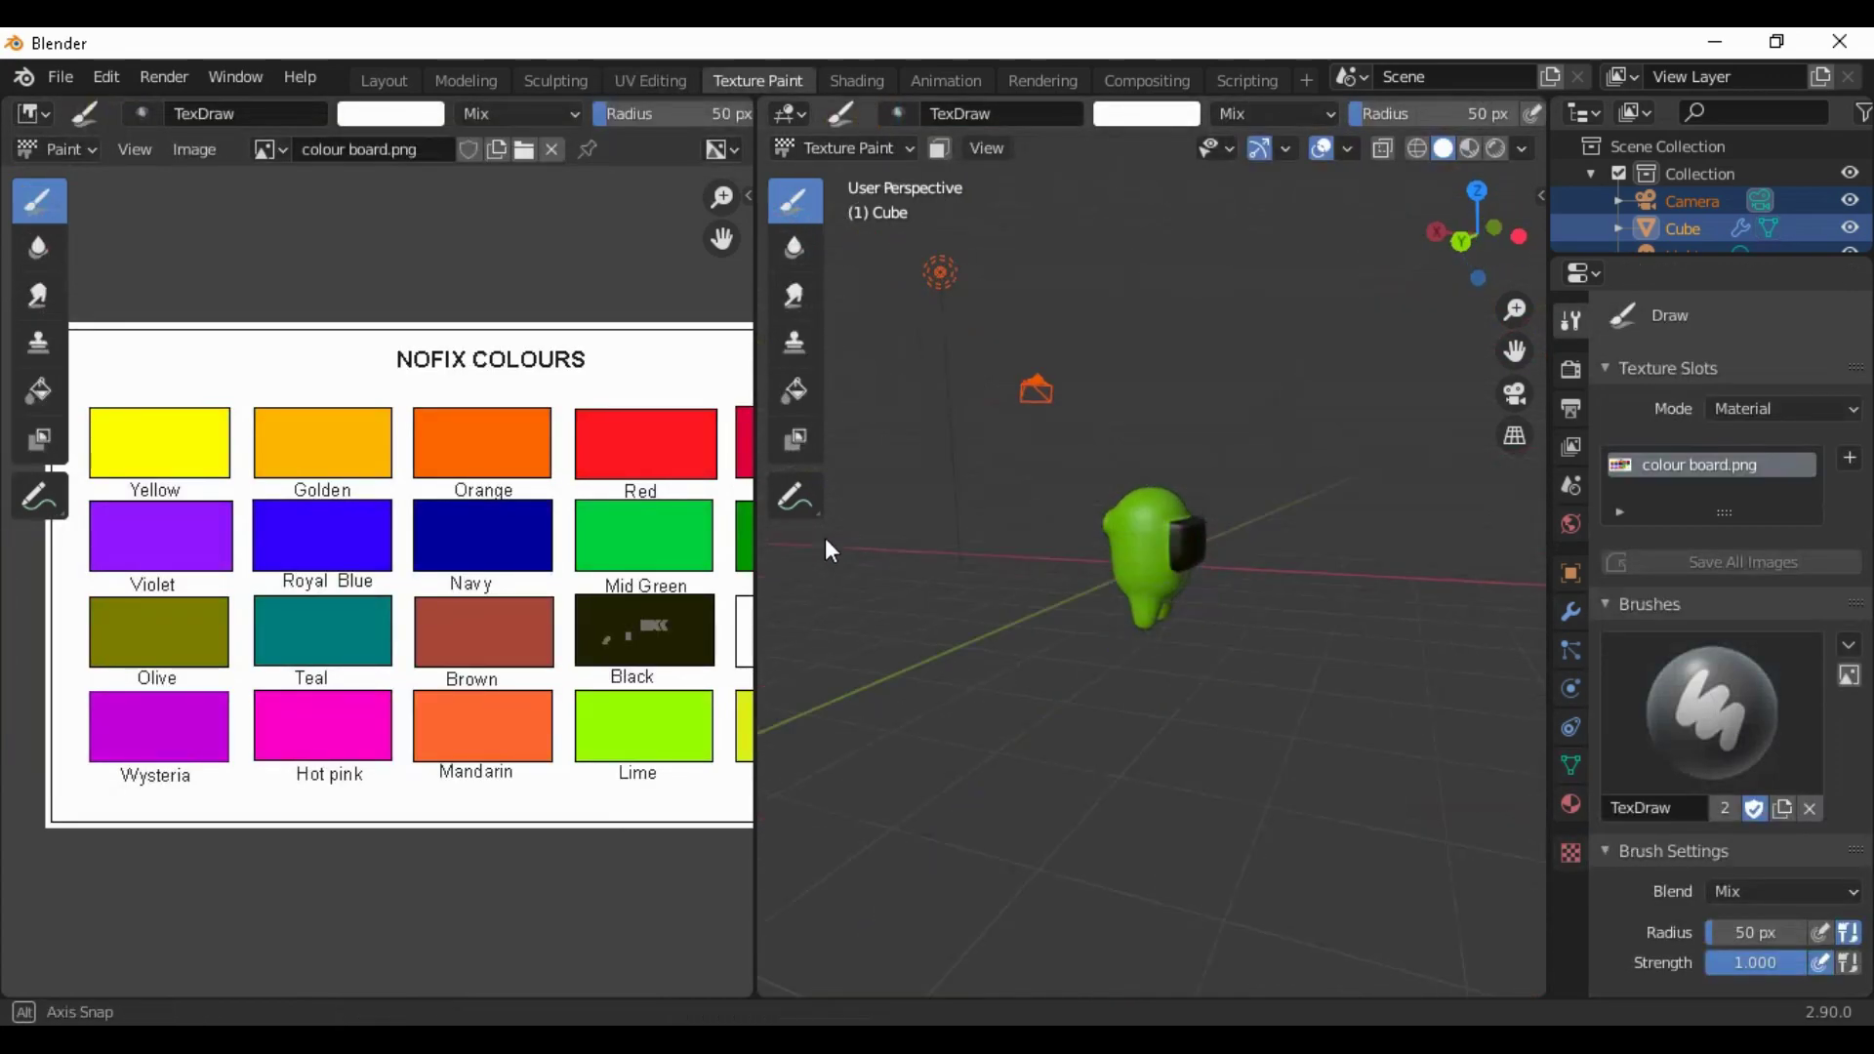
{"action": "scroll", "coordinate": [1363, 612], "scroll_direction": "up", "scroll_amount": 8}
{"action": "middle_click_drag", "start_coordinate": [883, 637], "coordinate": [976, 543]}
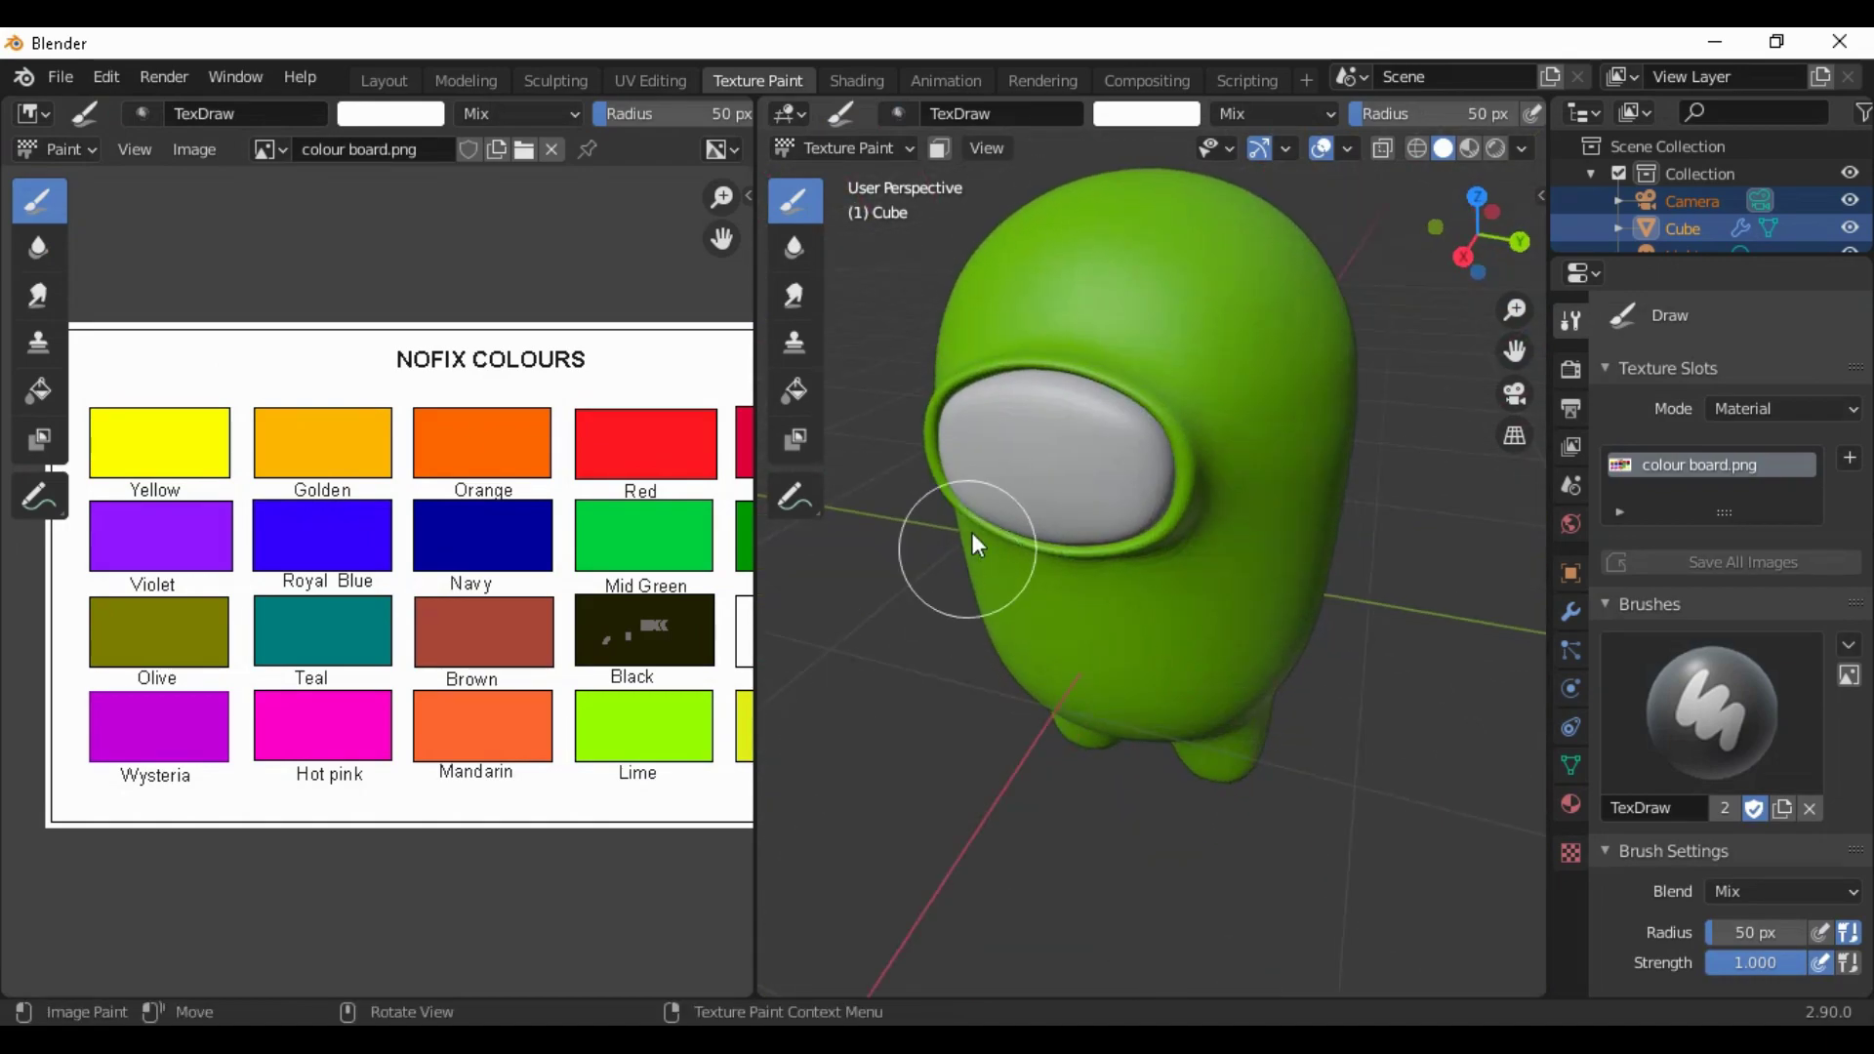
{"action": "middle_click_drag", "start_coordinate": [1092, 493], "coordinate": [882, 507]}
{"action": "scroll", "coordinate": [882, 508], "scroll_direction": "down", "scroll_amount": 3}
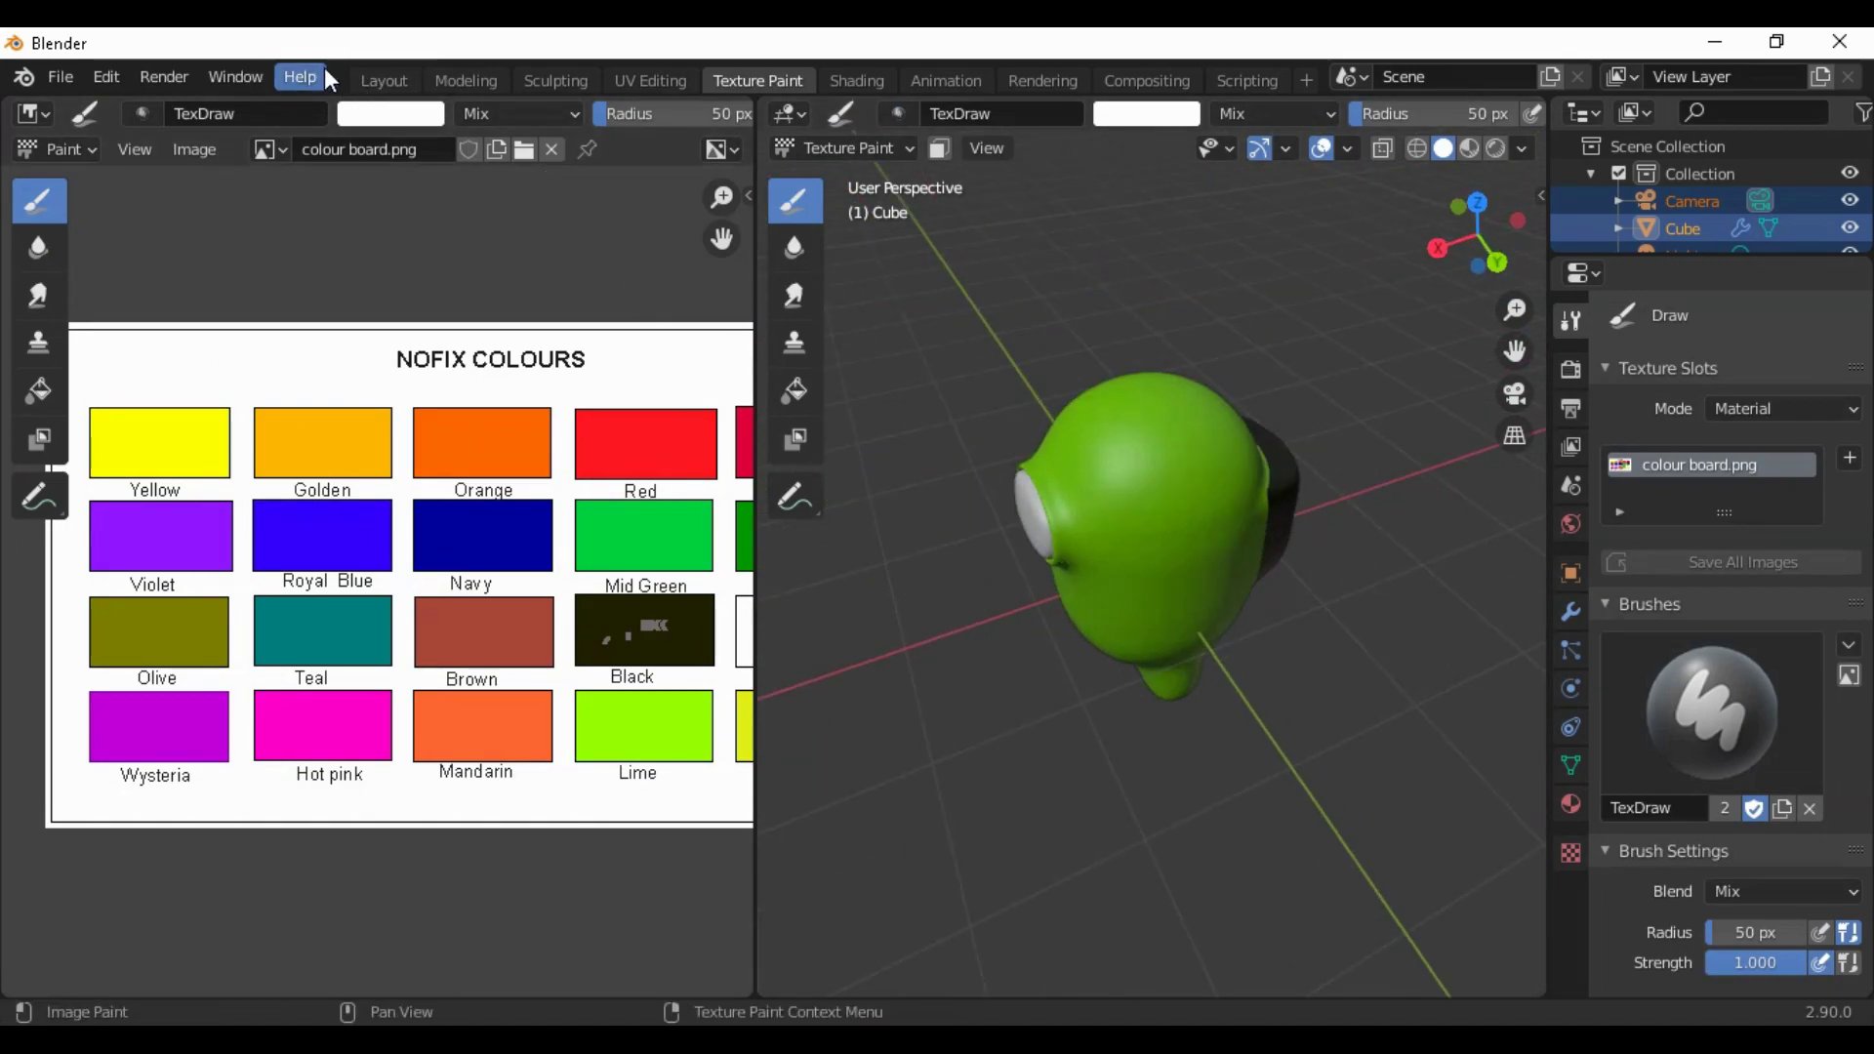
Return to the Layout workspace and set the viewport to Material Preview shading
{"action": "left_click", "coordinate": [383, 80]}
{"action": "mouse_move", "coordinate": [925, 577]}
{"action": "middle_mouse_down"}
{"action": "mouse_move", "coordinate": [922, 755]}
{"action": "mouse_move", "coordinate": [851, 701]}
{"action": "middle_mouse_up"}
{"action": "scroll", "coordinate": [855, 713], "scroll_direction": "up", "scroll_amount": 4}
{"action": "right_click", "coordinate": [804, 610]}
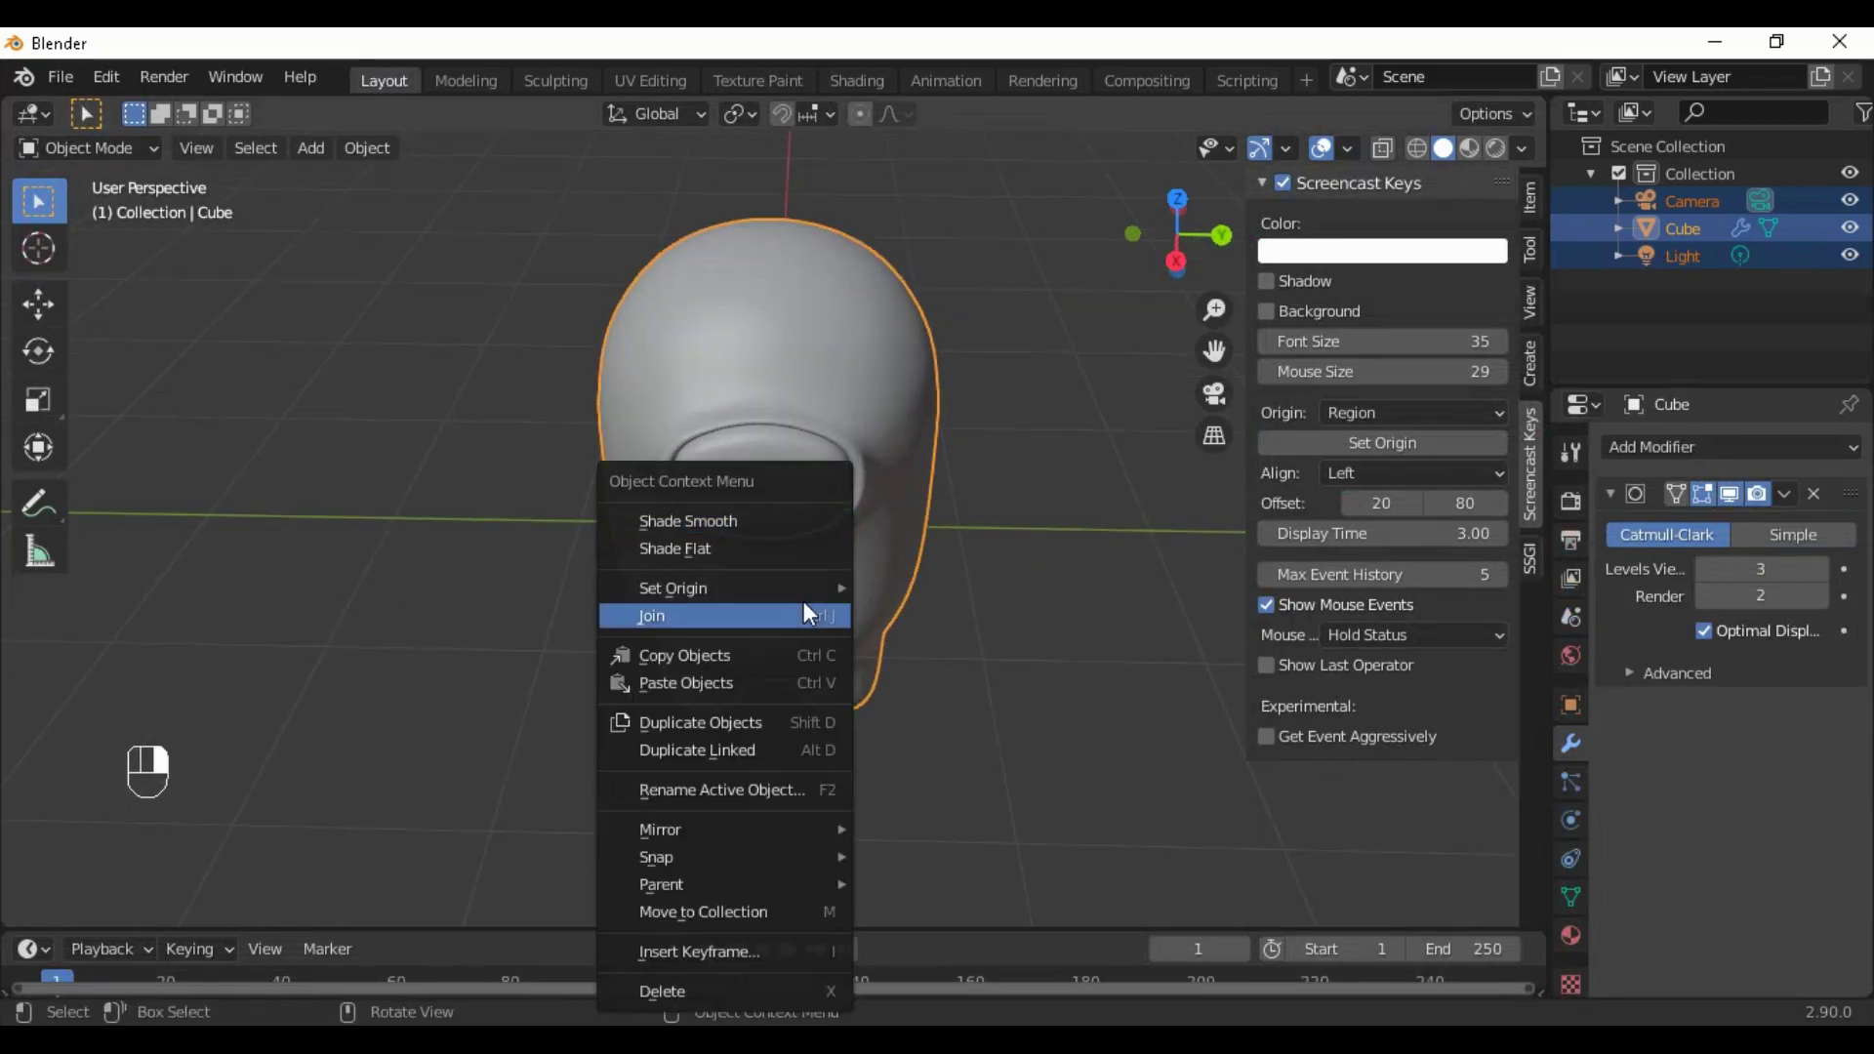
{"action": "left_click", "coordinate": [788, 513]}
{"action": "middle_click_drag", "start_coordinate": [789, 513], "coordinate": [339, 544]}
{"action": "scroll", "coordinate": [735, 559], "scroll_direction": "down", "scroll_amount": 2}
{"action": "middle_click_drag", "start_coordinate": [736, 559], "coordinate": [992, 521]}
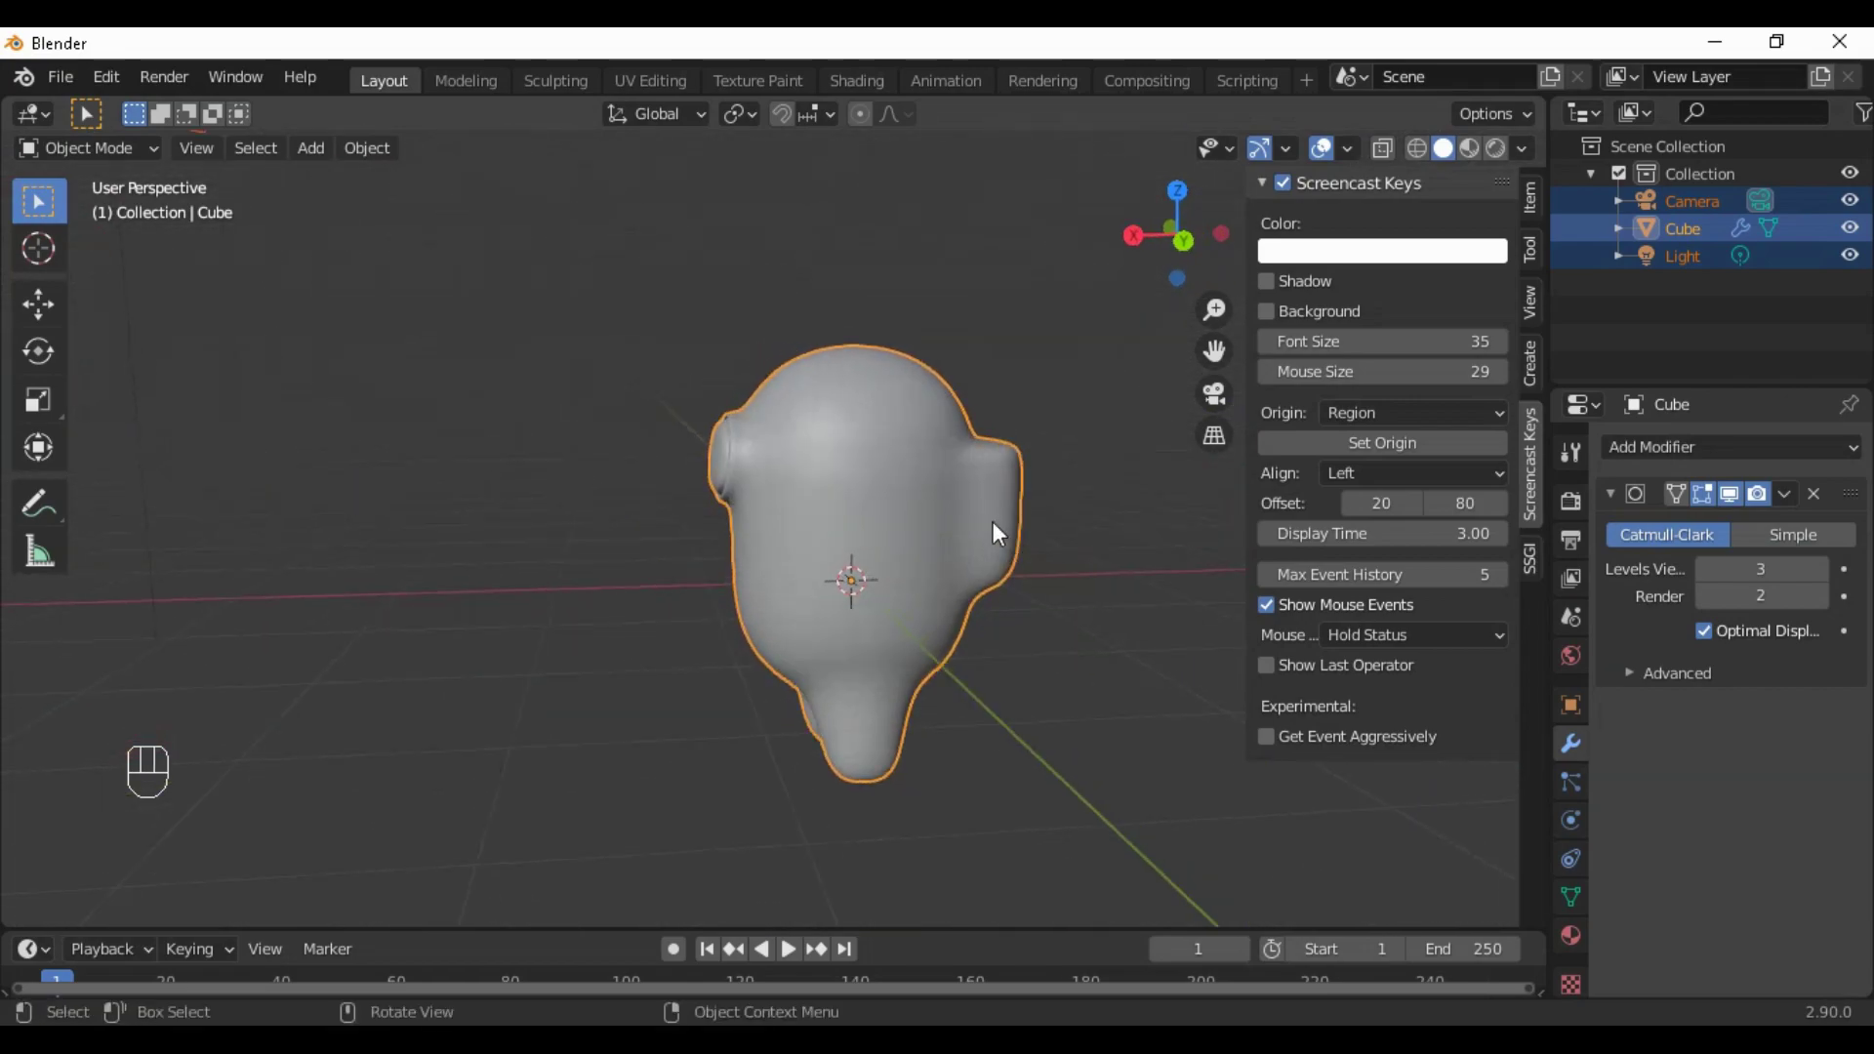
{"action": "scroll", "coordinate": [927, 456], "scroll_direction": "down", "scroll_amount": 3}
{"action": "mouse_move", "coordinate": [927, 457]}
{"action": "middle_mouse_down"}
{"action": "mouse_move", "coordinate": [1003, 589]}
{"action": "mouse_move", "coordinate": [1122, 410]}
{"action": "middle_mouse_up"}
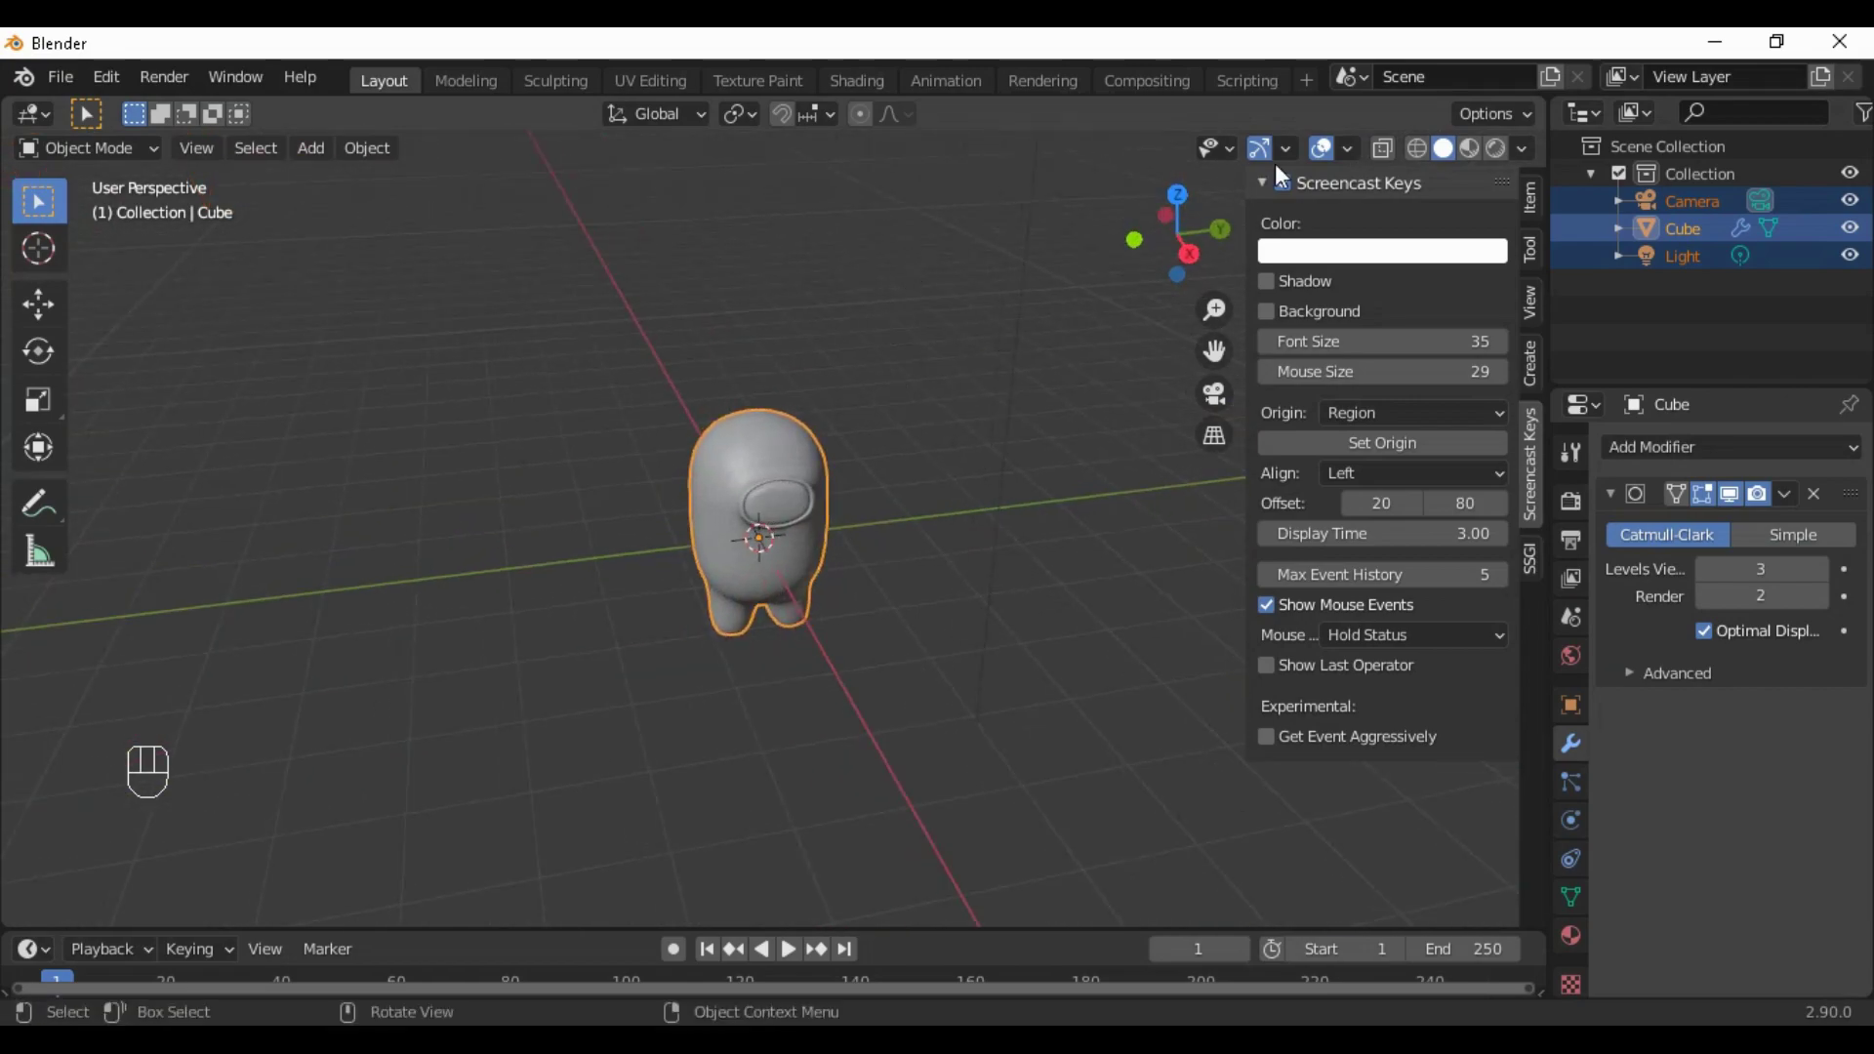
{"action": "left_click", "coordinate": [1471, 148]}
{"action": "left_click", "coordinate": [1522, 152]}
Hide the viewport sidebar and examine the coloured character from the side and front
{"action": "mouse_move", "coordinate": [815, 522]}
{"action": "middle_mouse_down"}
{"action": "mouse_move", "coordinate": [741, 554]}
{"action": "mouse_move", "coordinate": [693, 532]}
{"action": "middle_mouse_up"}
{"action": "scroll", "coordinate": [840, 618], "scroll_direction": "up", "scroll_amount": 3}
{"action": "key", "text": "n"}
{"action": "middle_click_drag", "start_coordinate": [1314, 615], "coordinate": [1064, 622]}
{"action": "scroll", "coordinate": [845, 823], "scroll_direction": "down", "scroll_amount": 2}
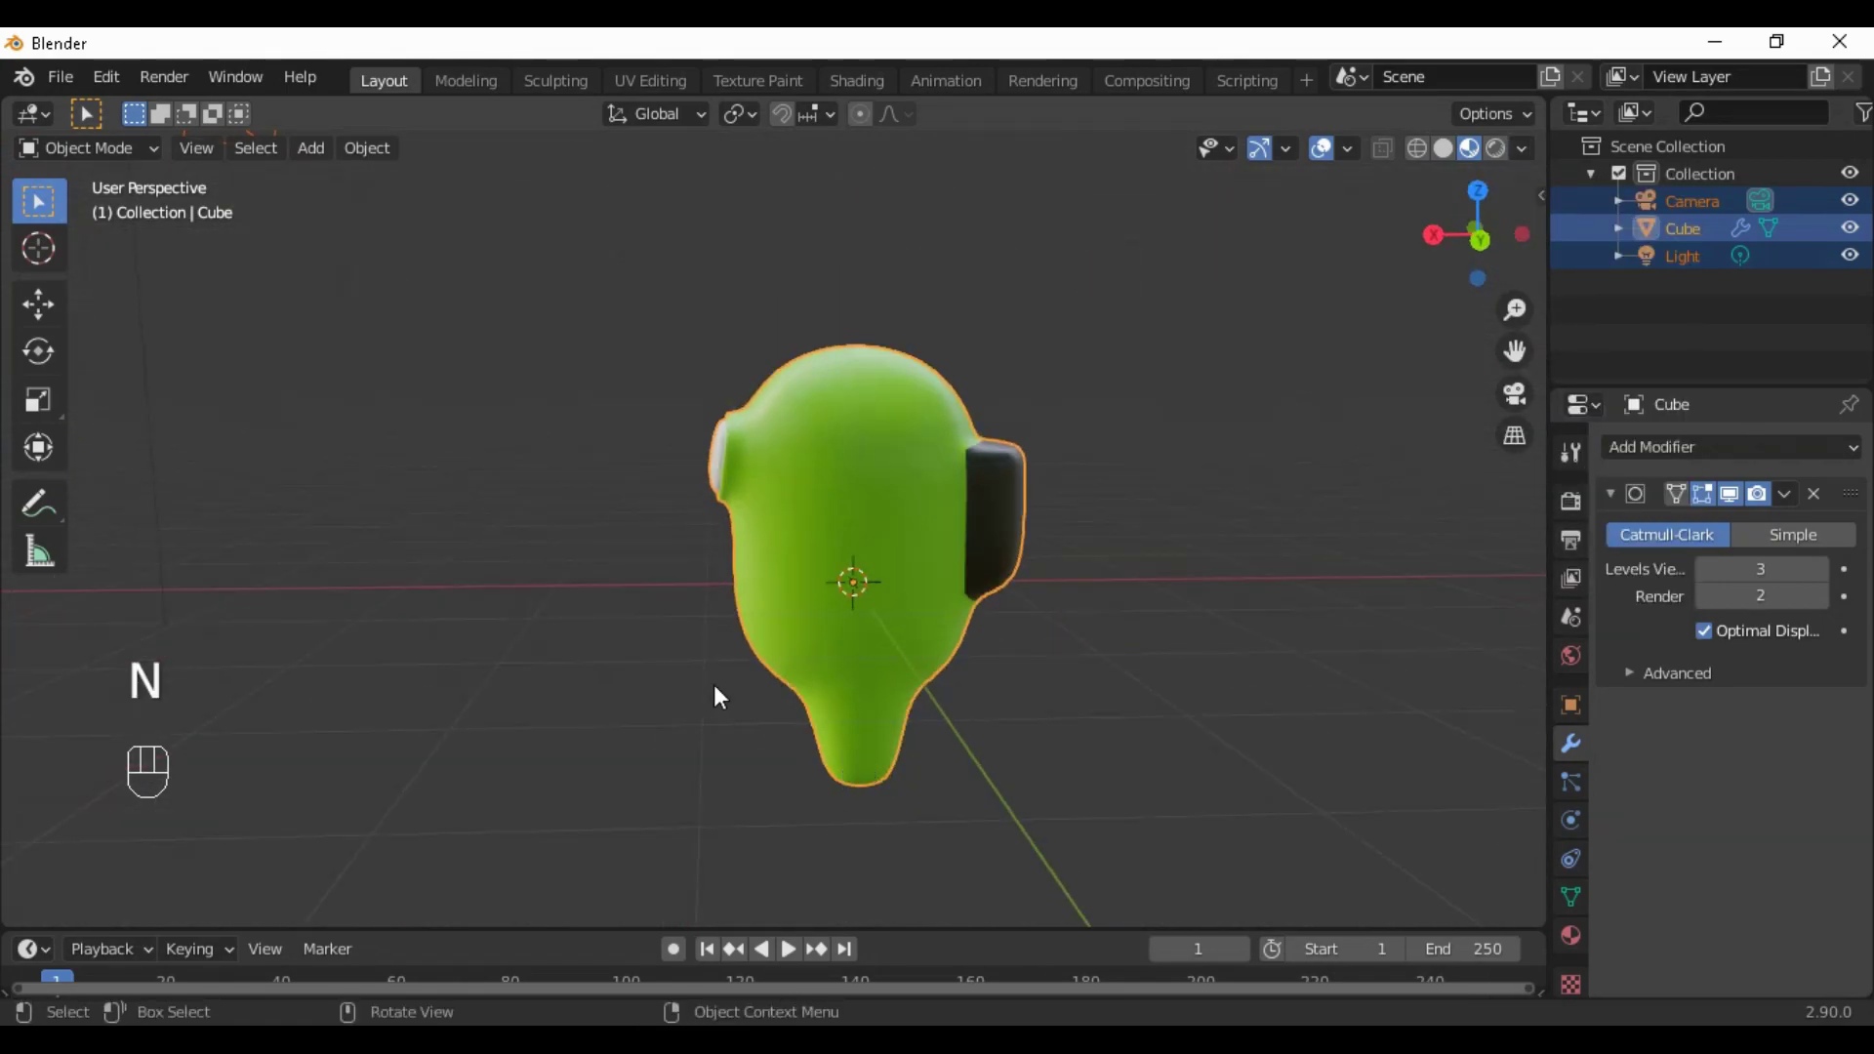
{"action": "middle_click_drag", "start_coordinate": [719, 696], "coordinate": [964, 721]}
{"action": "middle_click_drag", "start_coordinate": [982, 580], "coordinate": [982, 702], "text": "shift"}
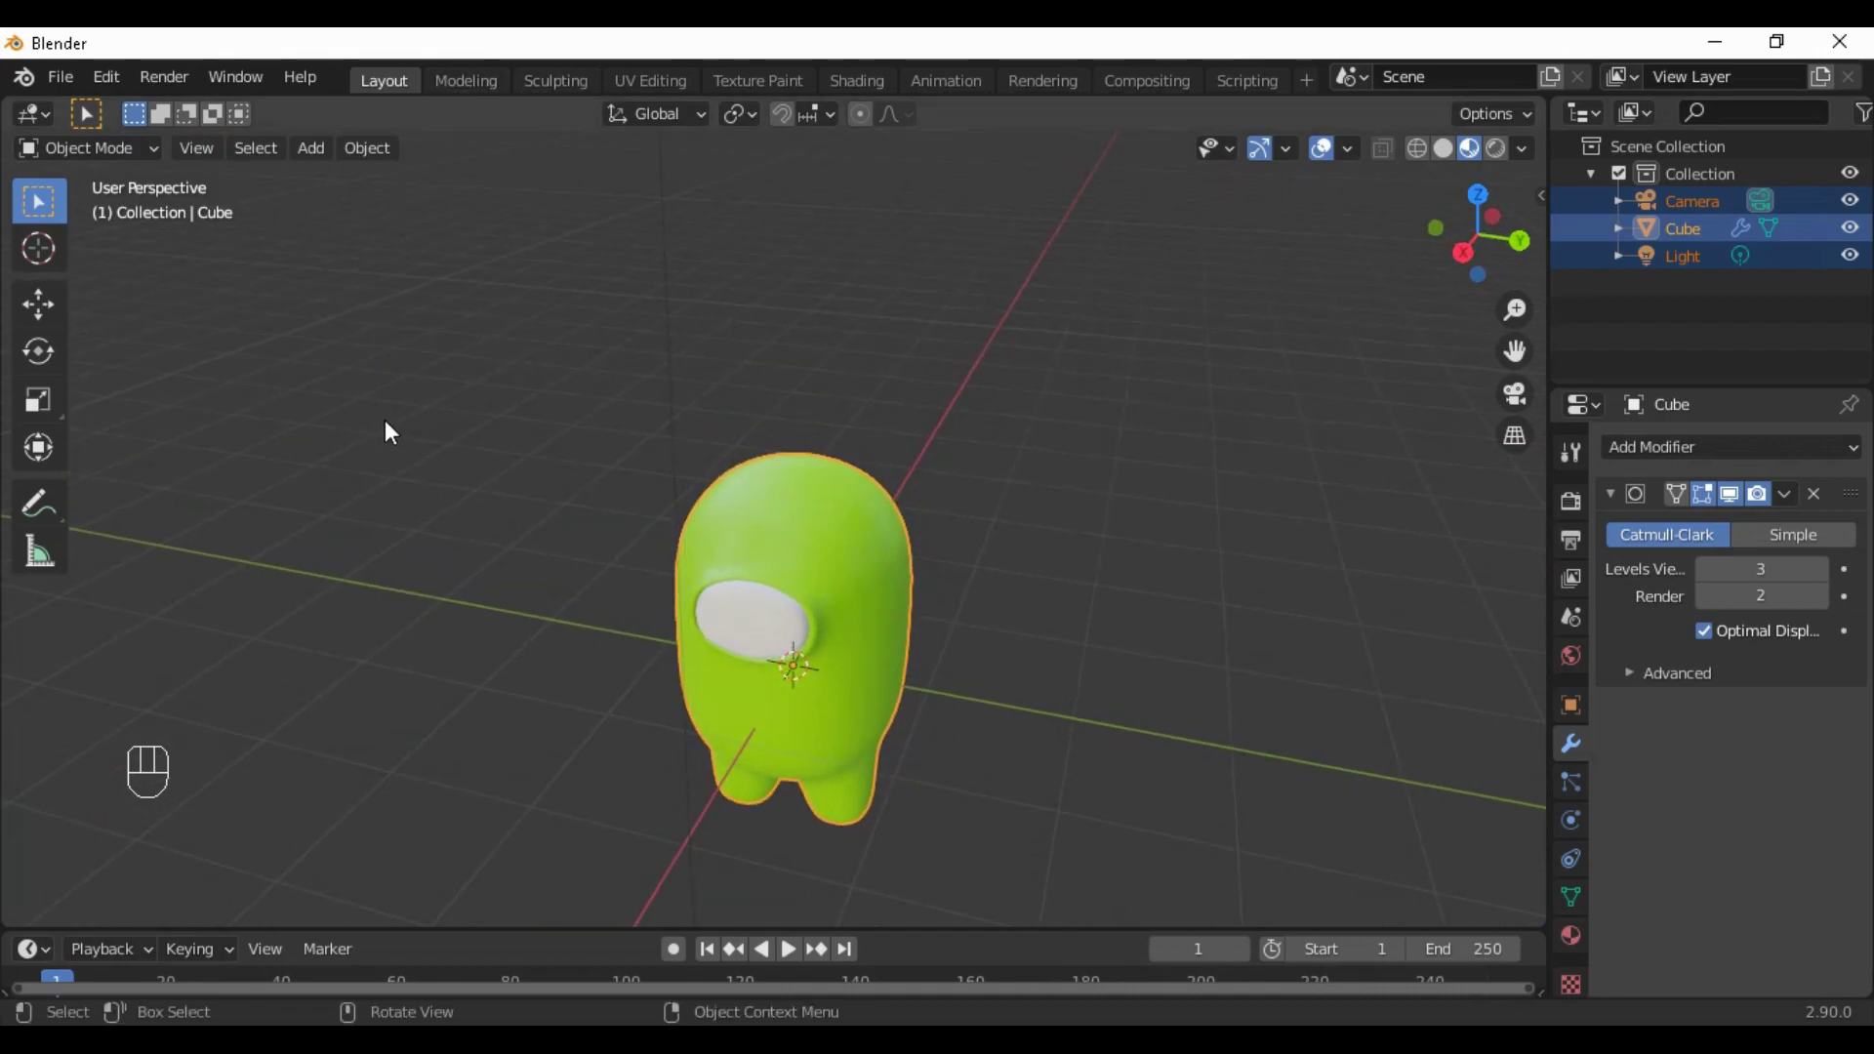
Add a cylinder mesh at the character's centre and set the viewport to Solid shading
{"action": "key", "text": "shift+a"}
{"action": "mouse_move", "coordinate": [385, 419]}
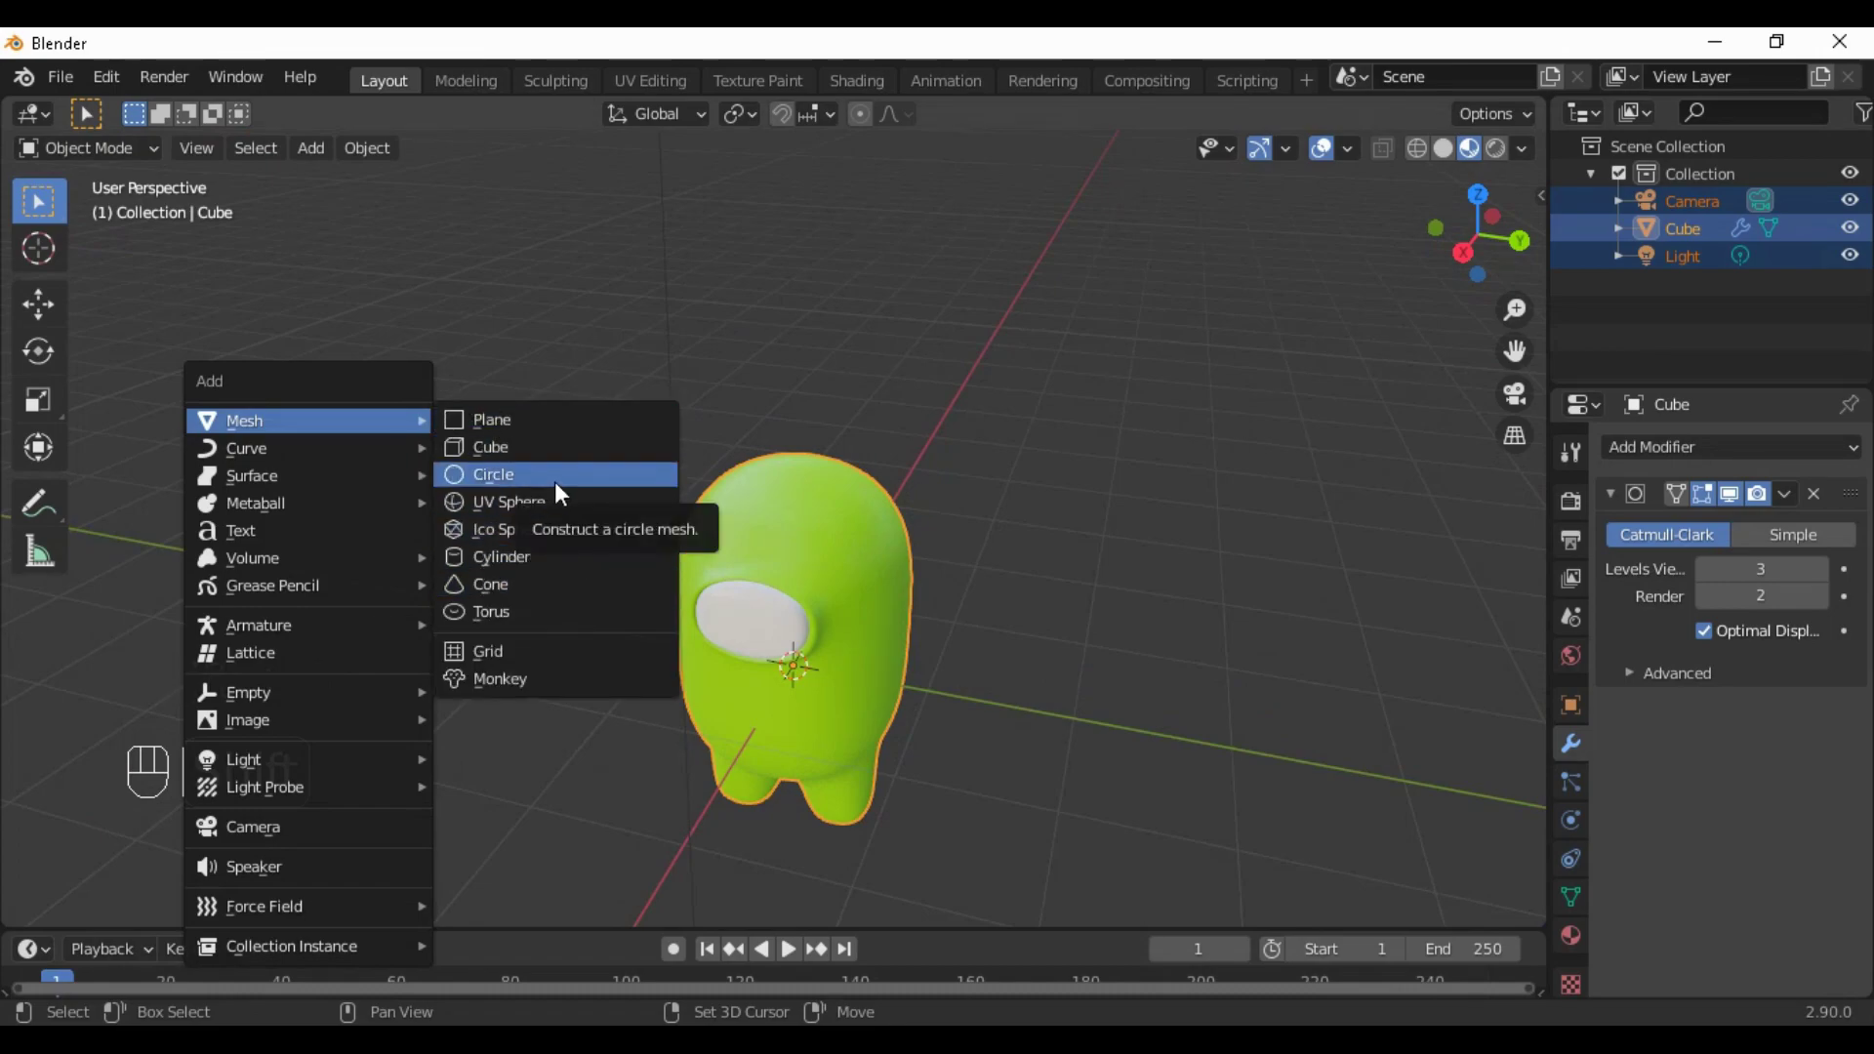
{"action": "left_click", "coordinate": [571, 554]}
{"action": "scroll", "coordinate": [828, 679], "scroll_direction": "down", "scroll_amount": 2}
{"action": "middle_click_drag", "start_coordinate": [827, 679], "coordinate": [832, 580]}
{"action": "scroll", "coordinate": [837, 593], "scroll_direction": "up", "scroll_amount": 4}
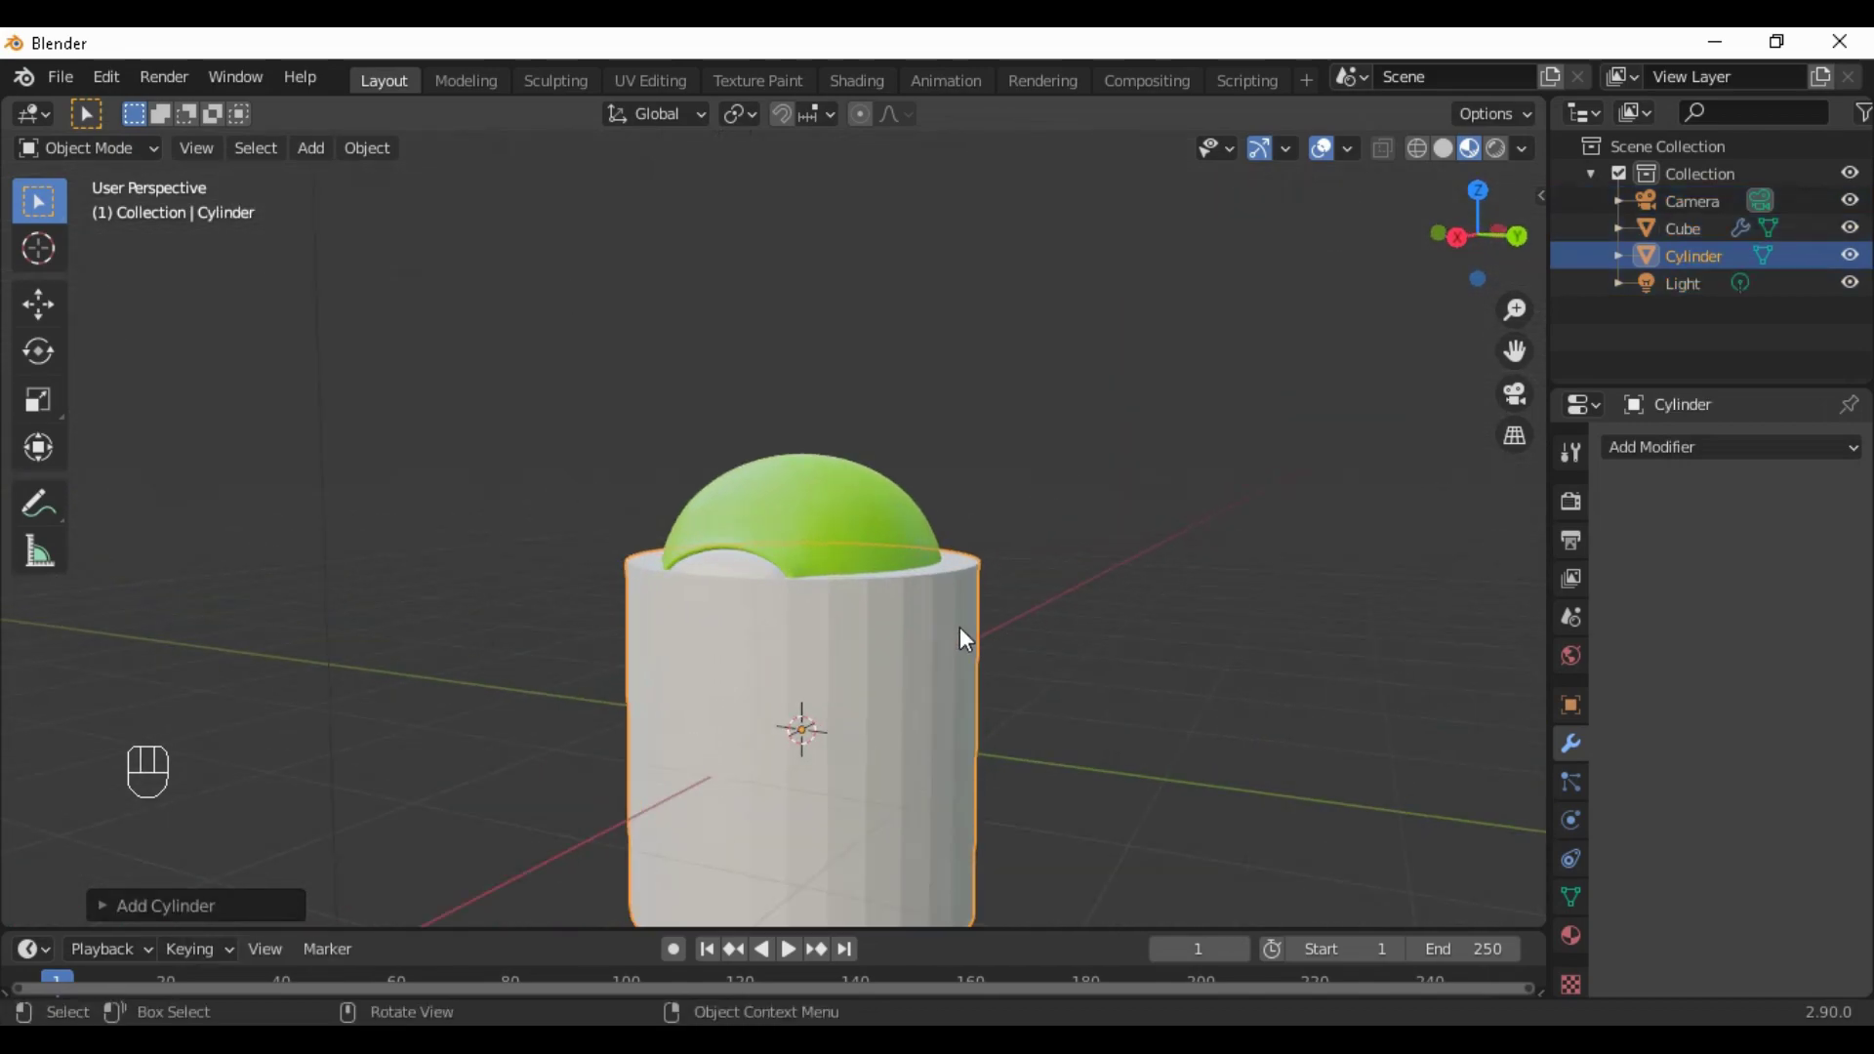
{"action": "left_click", "coordinate": [1442, 149]}
{"action": "middle_click_drag", "start_coordinate": [1228, 449], "coordinate": [1223, 312], "text": "shift"}
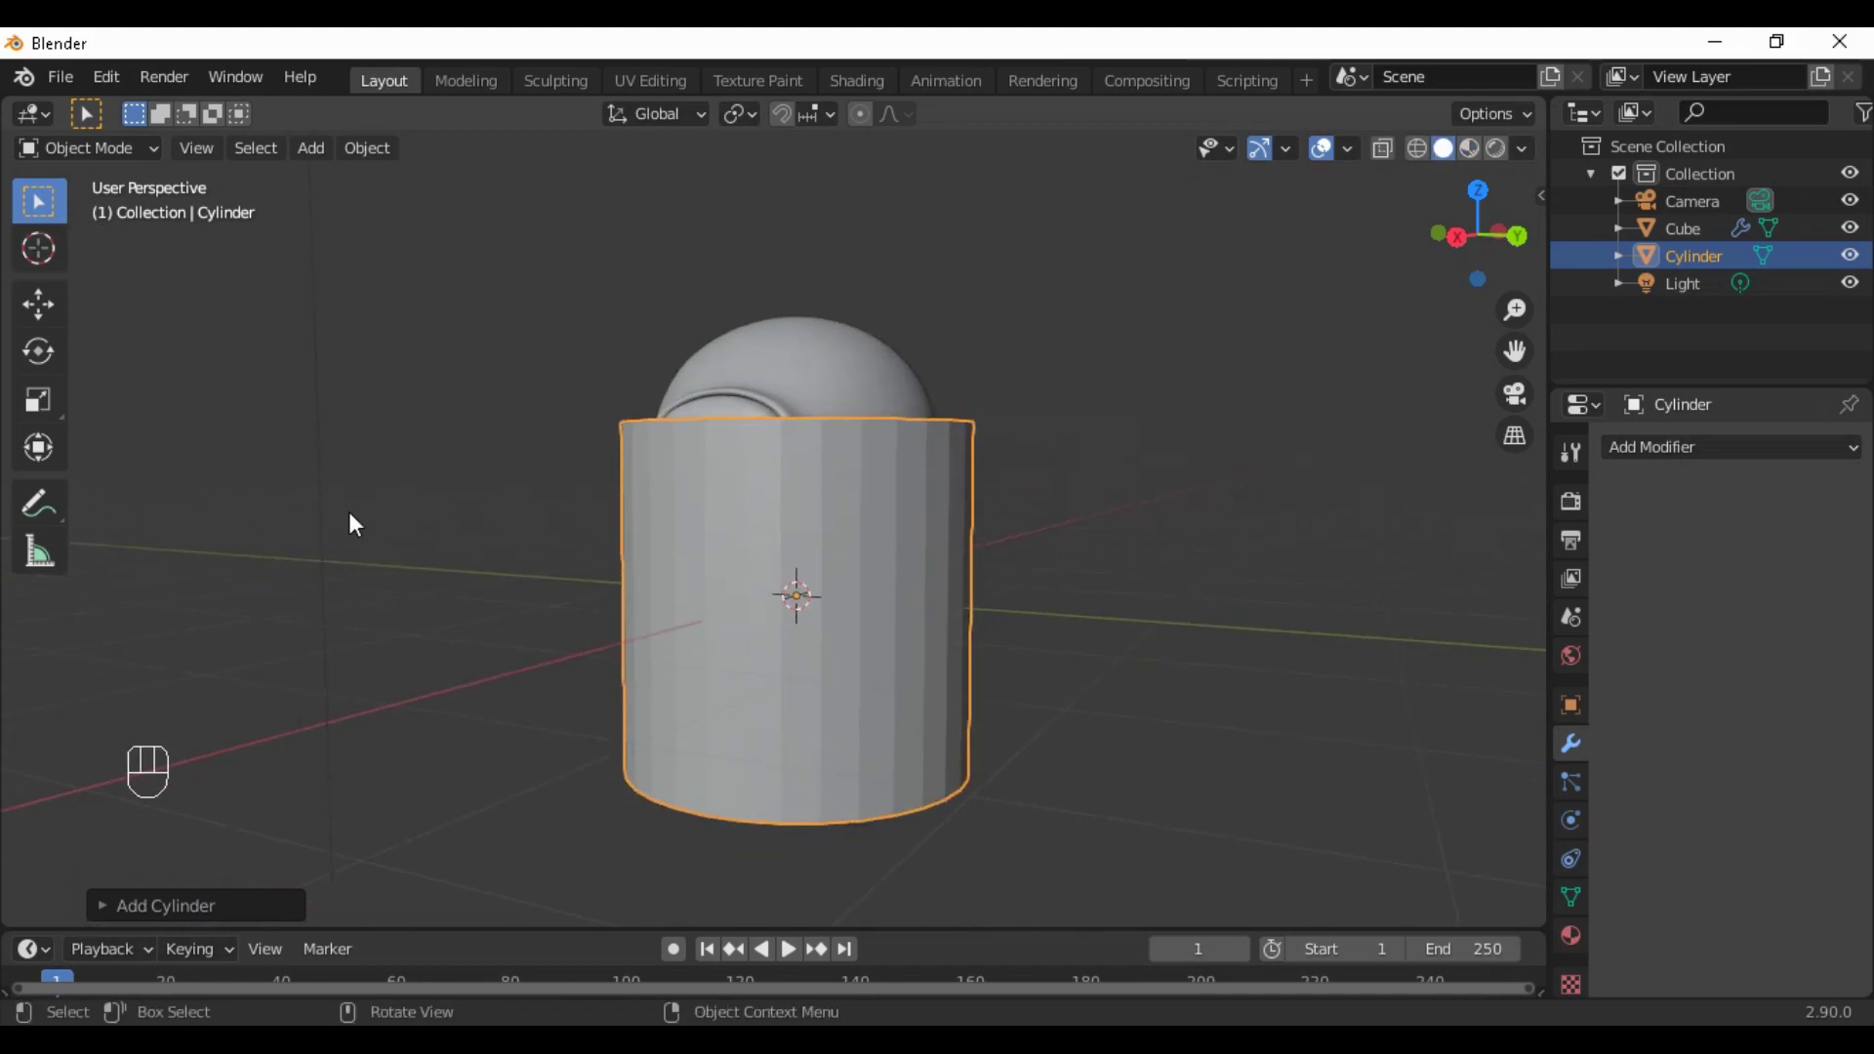
Enter Edit Mode on the cylinder in vertex selection with the Move tool, and display it in wireframe
{"action": "key", "text": "Tab"}
{"action": "middle_click_drag", "start_coordinate": [724, 710], "coordinate": [694, 628], "text": "shift"}
{"action": "left_click", "coordinate": [431, 591]}
{"action": "left_click", "coordinate": [179, 154]}
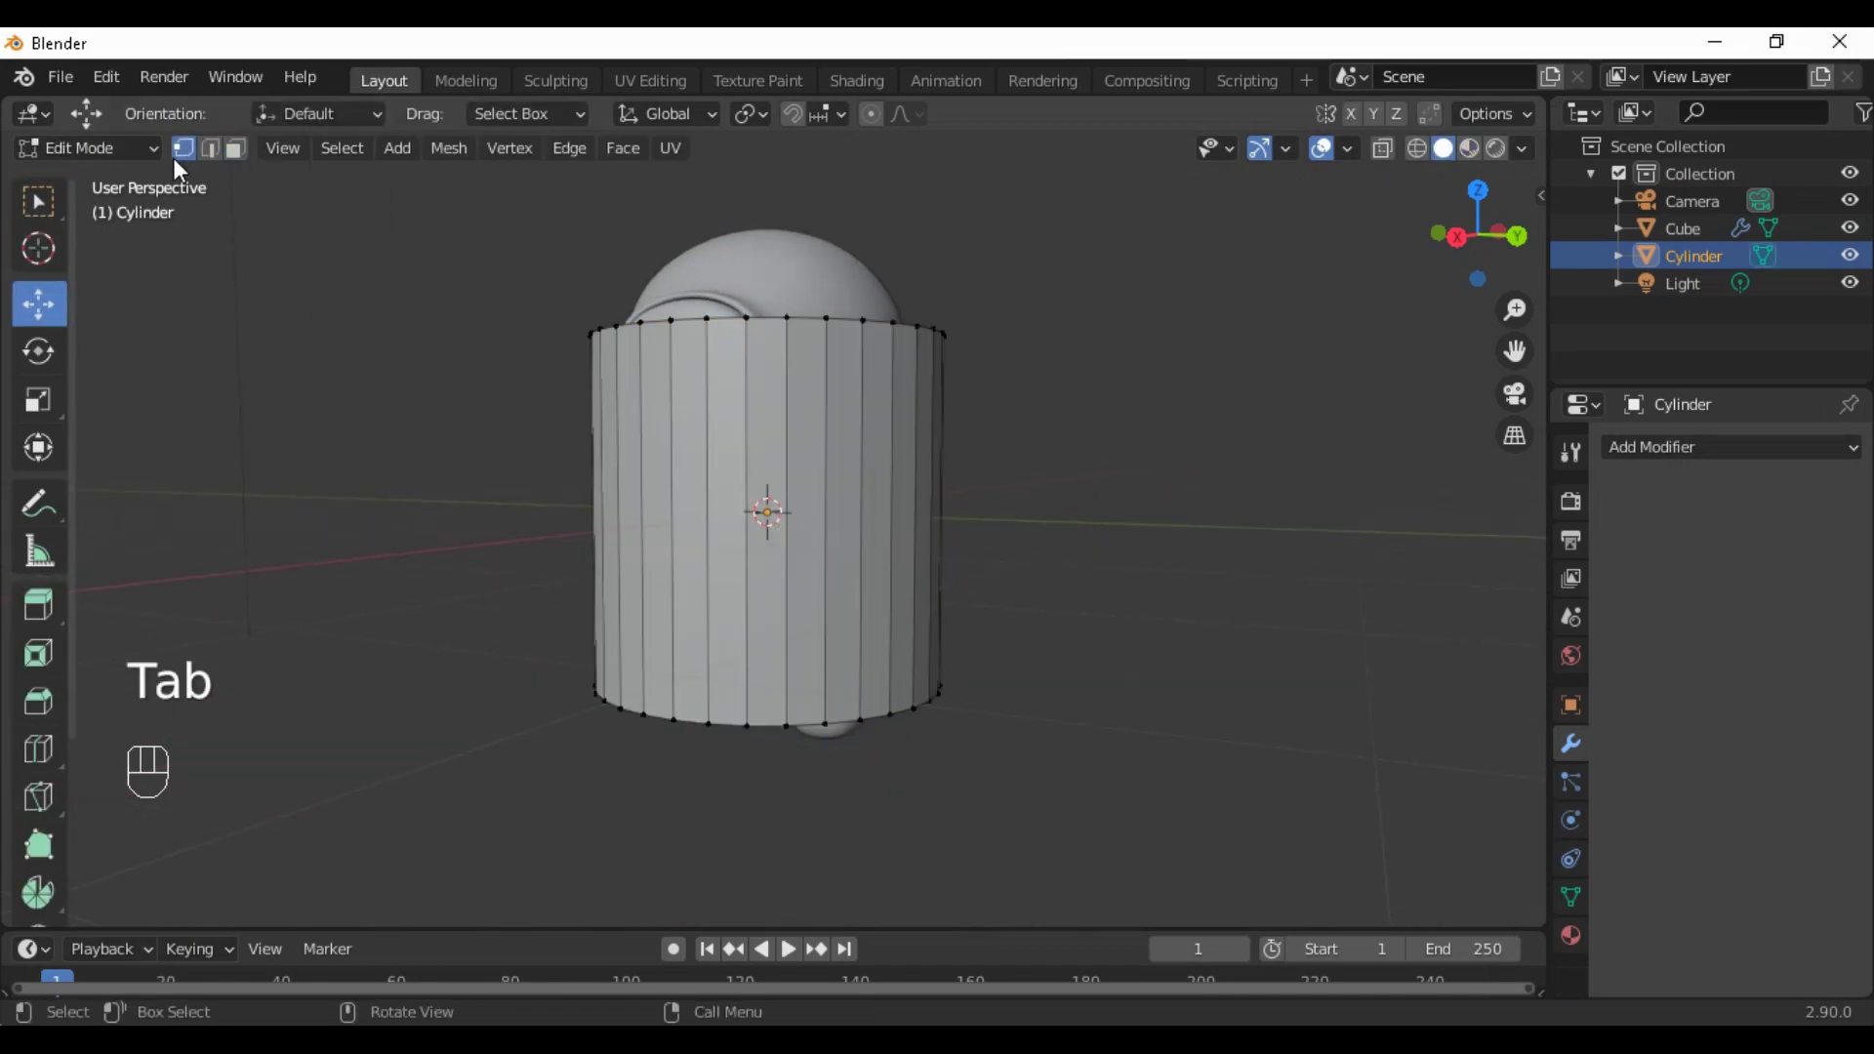
{"action": "left_click_drag", "start_coordinate": [465, 564], "coordinate": [995, 853]}
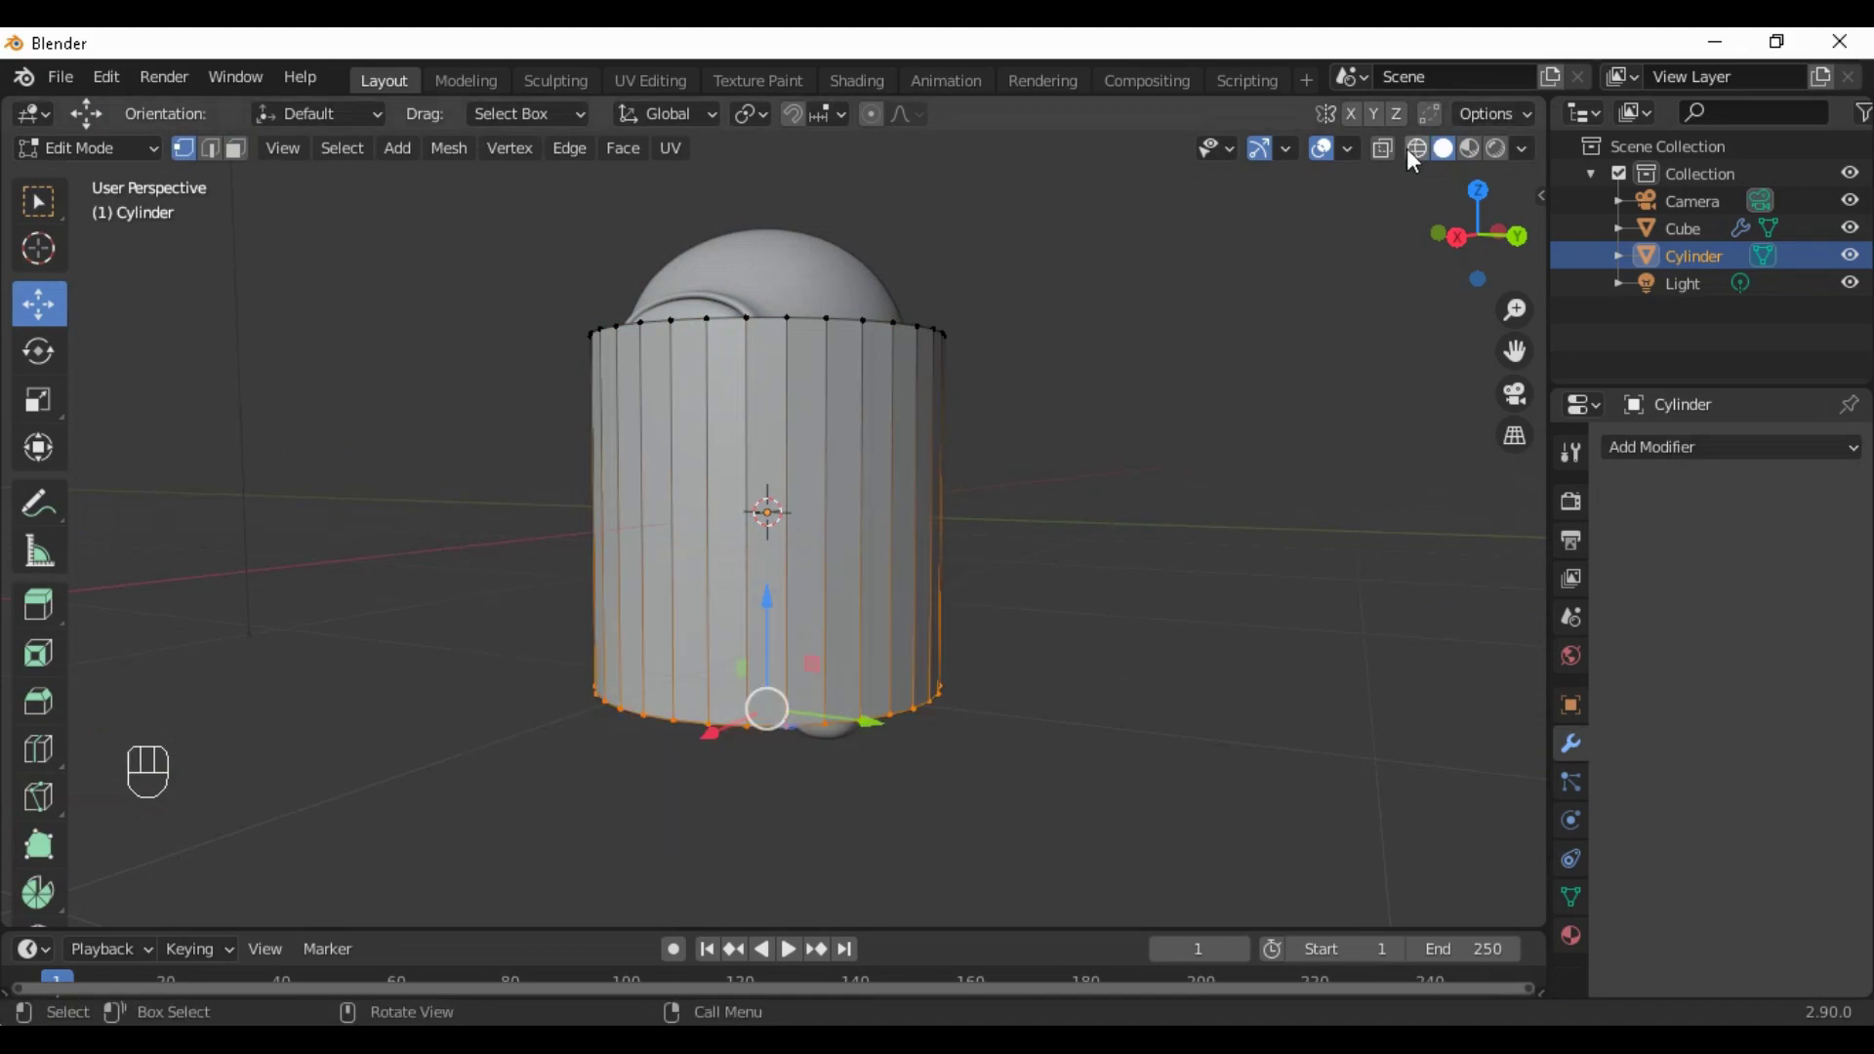
{"action": "left_click", "coordinate": [1412, 154]}
{"action": "left_click", "coordinate": [1106, 626]}
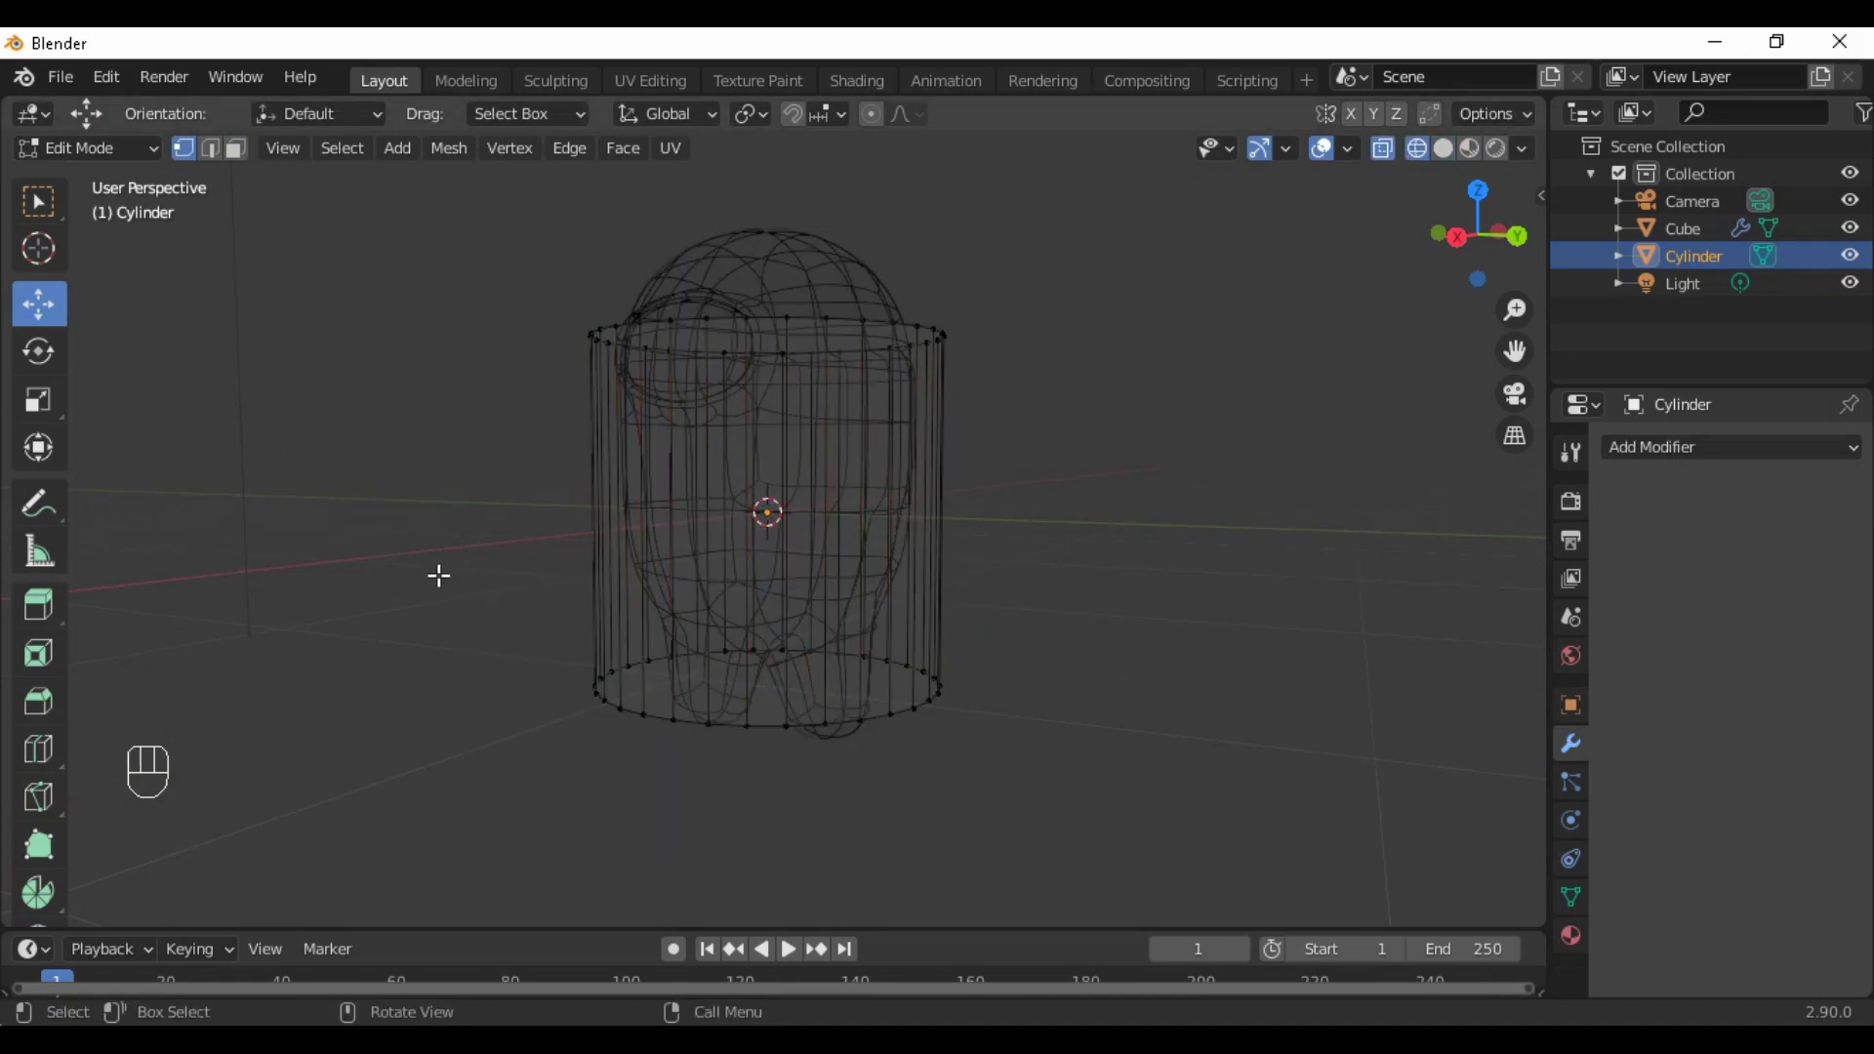
Try to delete the edges of the cylinder's bottom ring, and undo the deletion
{"action": "left_click_drag", "start_coordinate": [431, 570], "coordinate": [1081, 902]}
{"action": "key", "text": "x"}
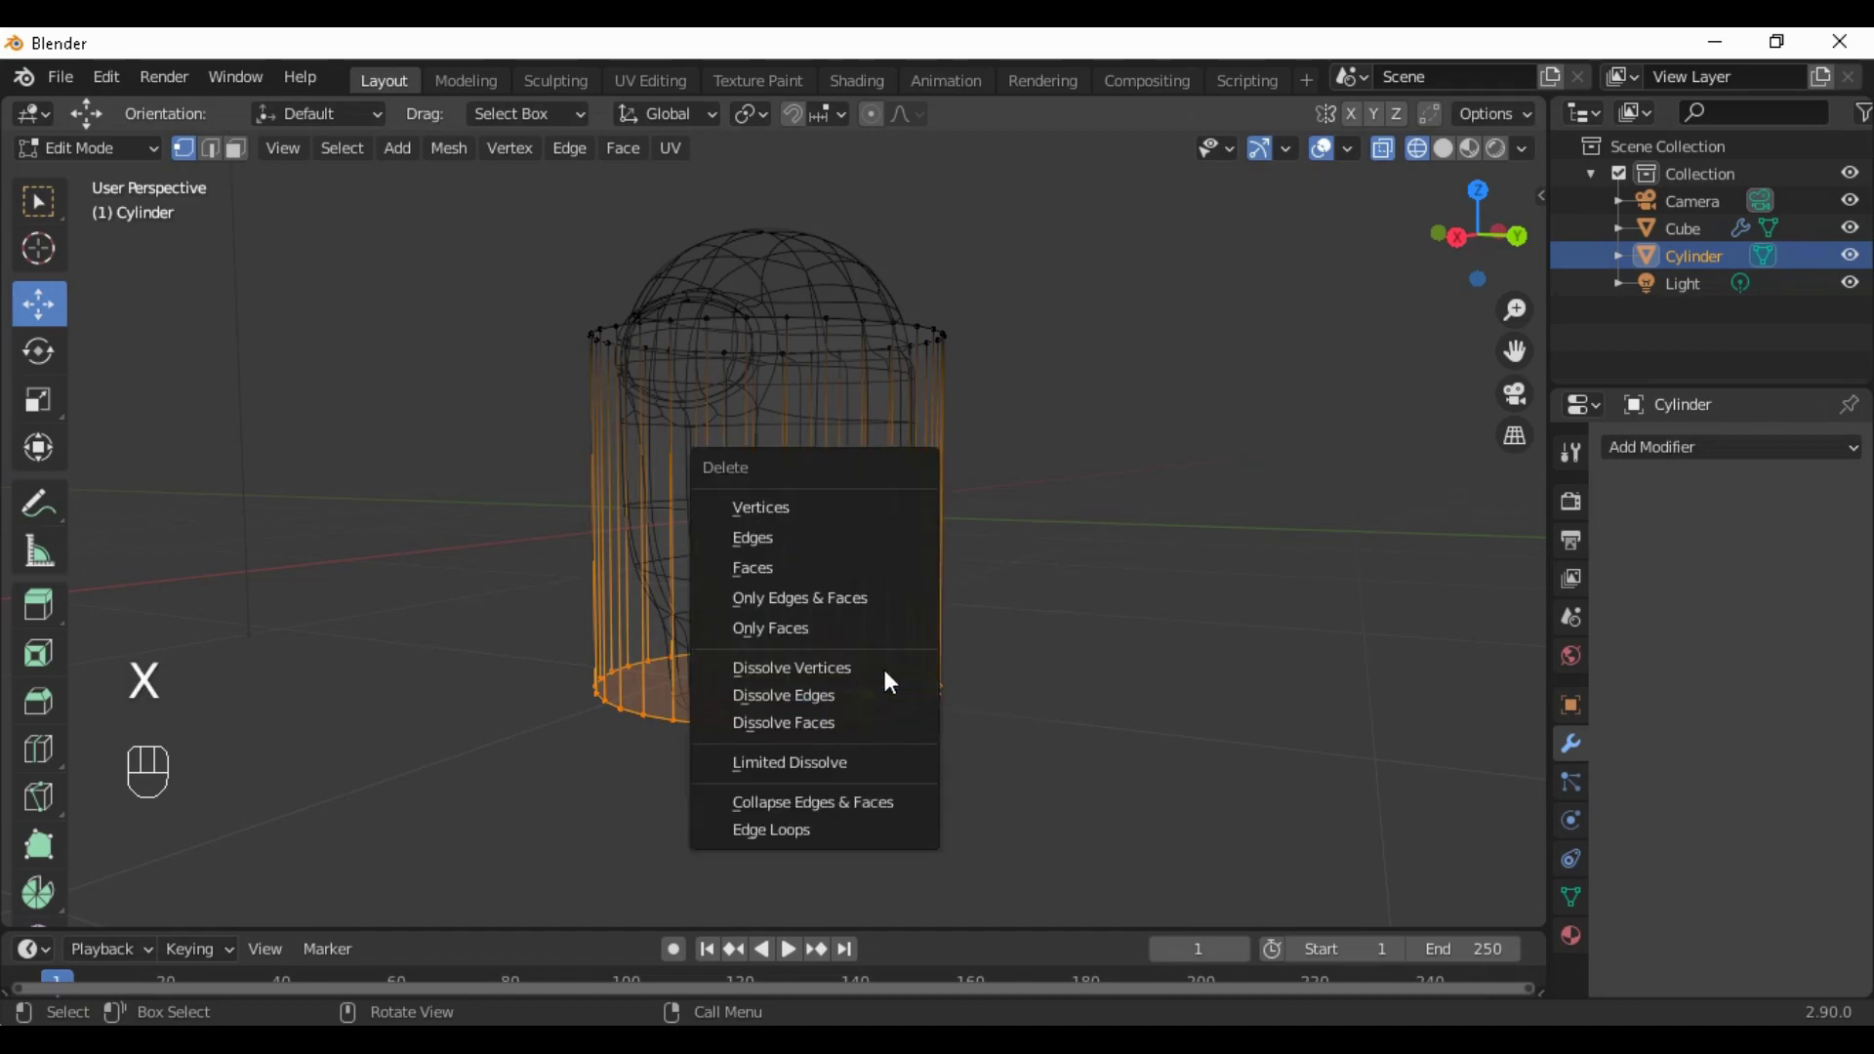
{"action": "left_click", "coordinate": [904, 541]}
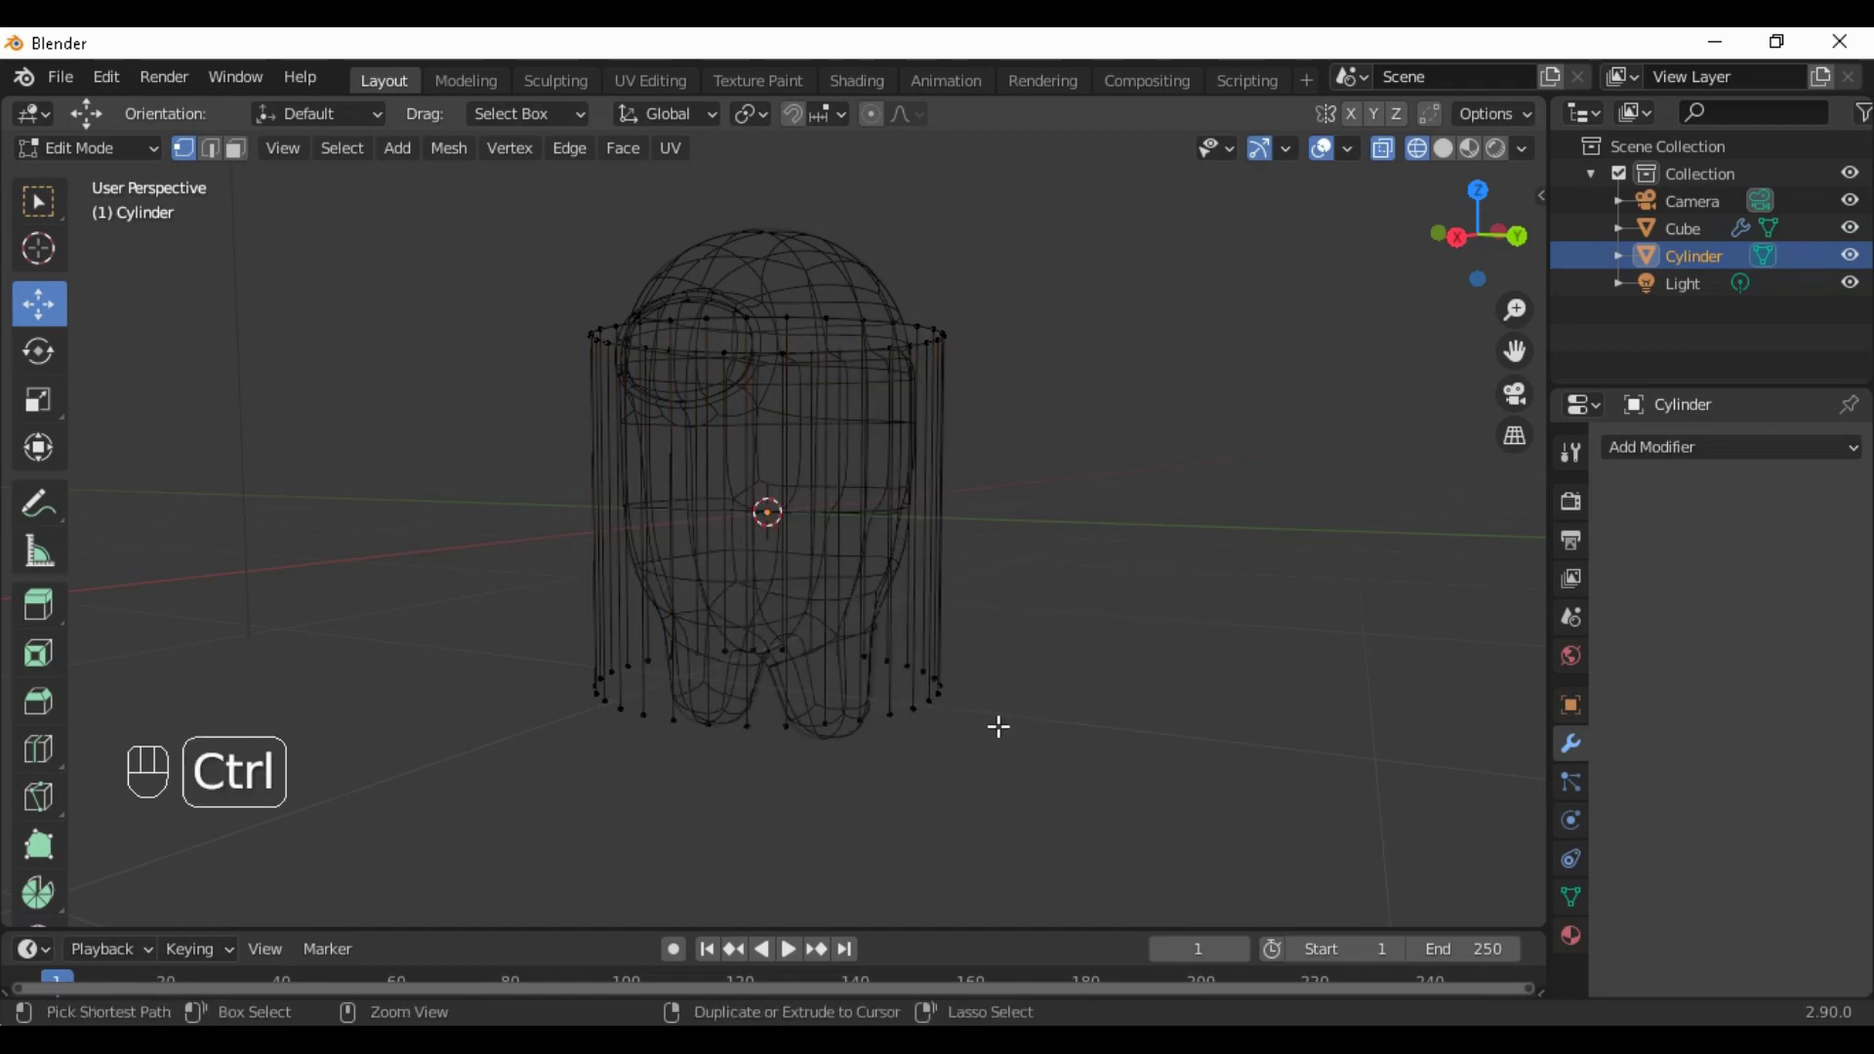
{"action": "key", "text": "ctrl+z"}
{"action": "right_click", "coordinate": [800, 689]}
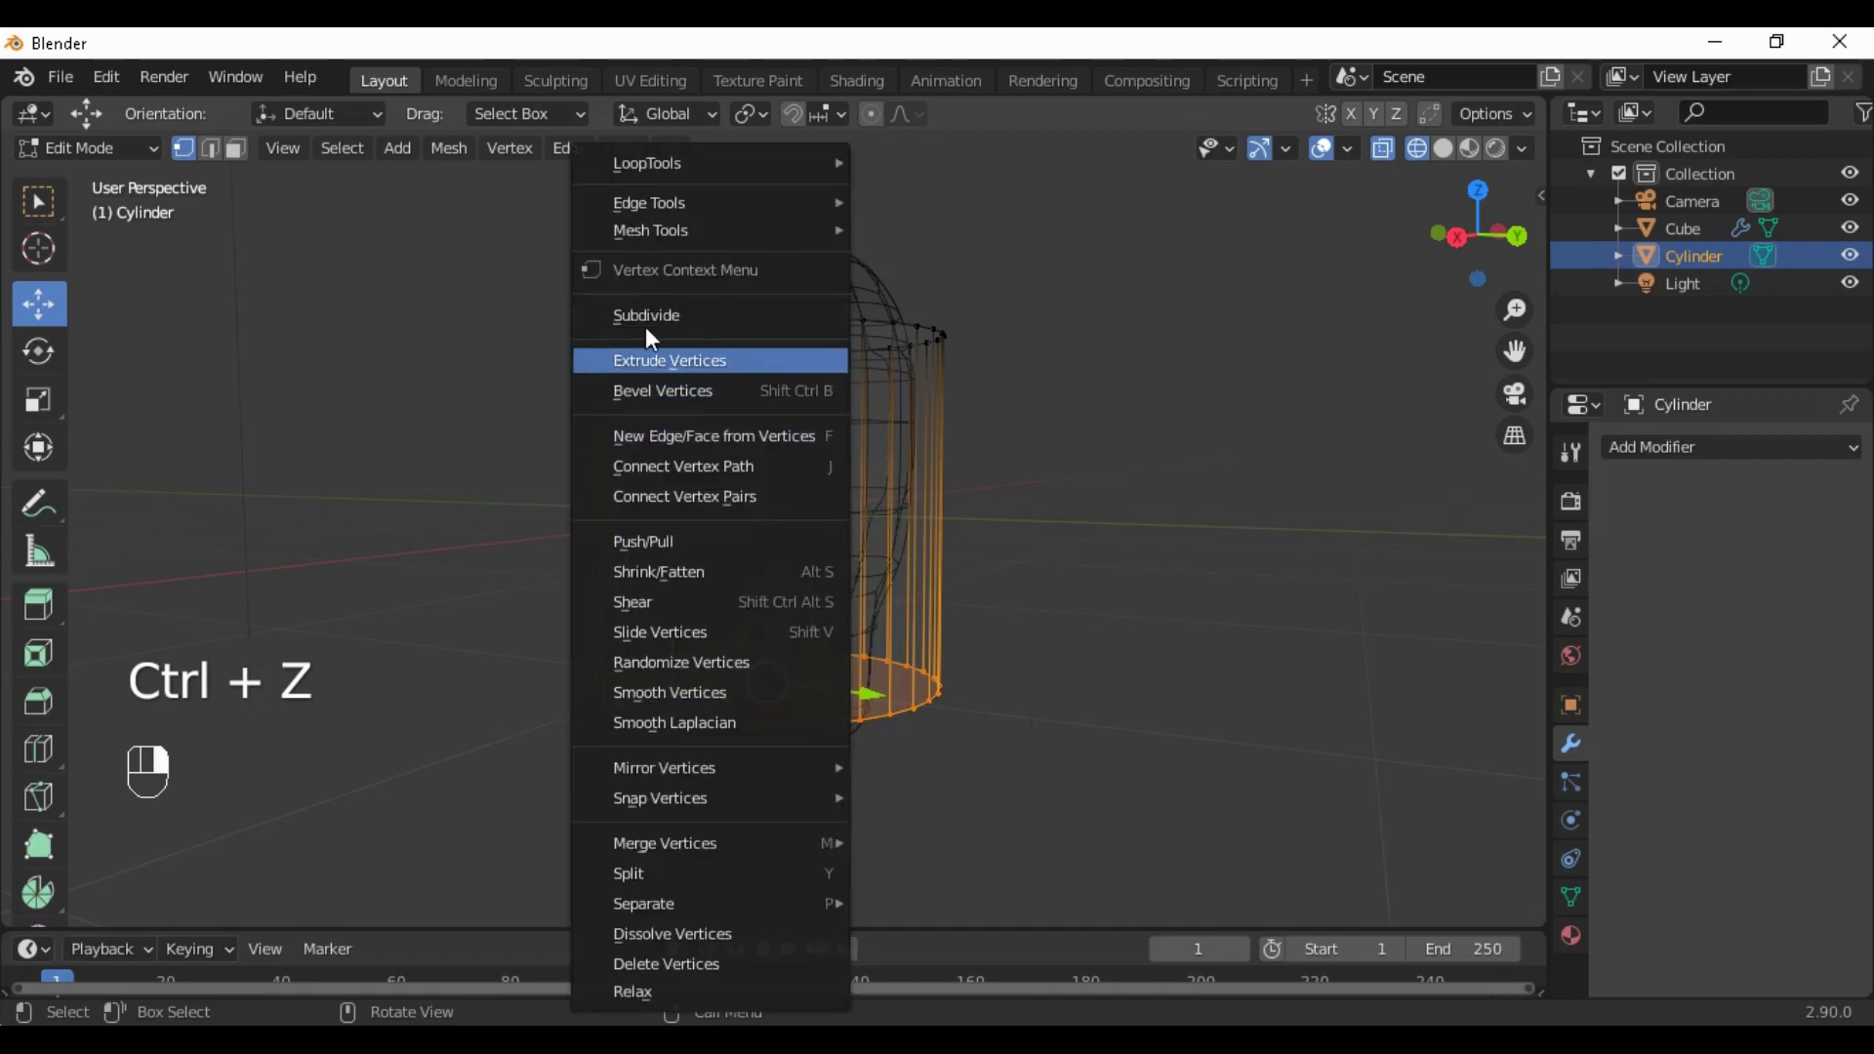
Delete the faces attached to the cylinder's bottom ring and the bottom vertices, keeping only the top disc
{"action": "key", "text": "x"}
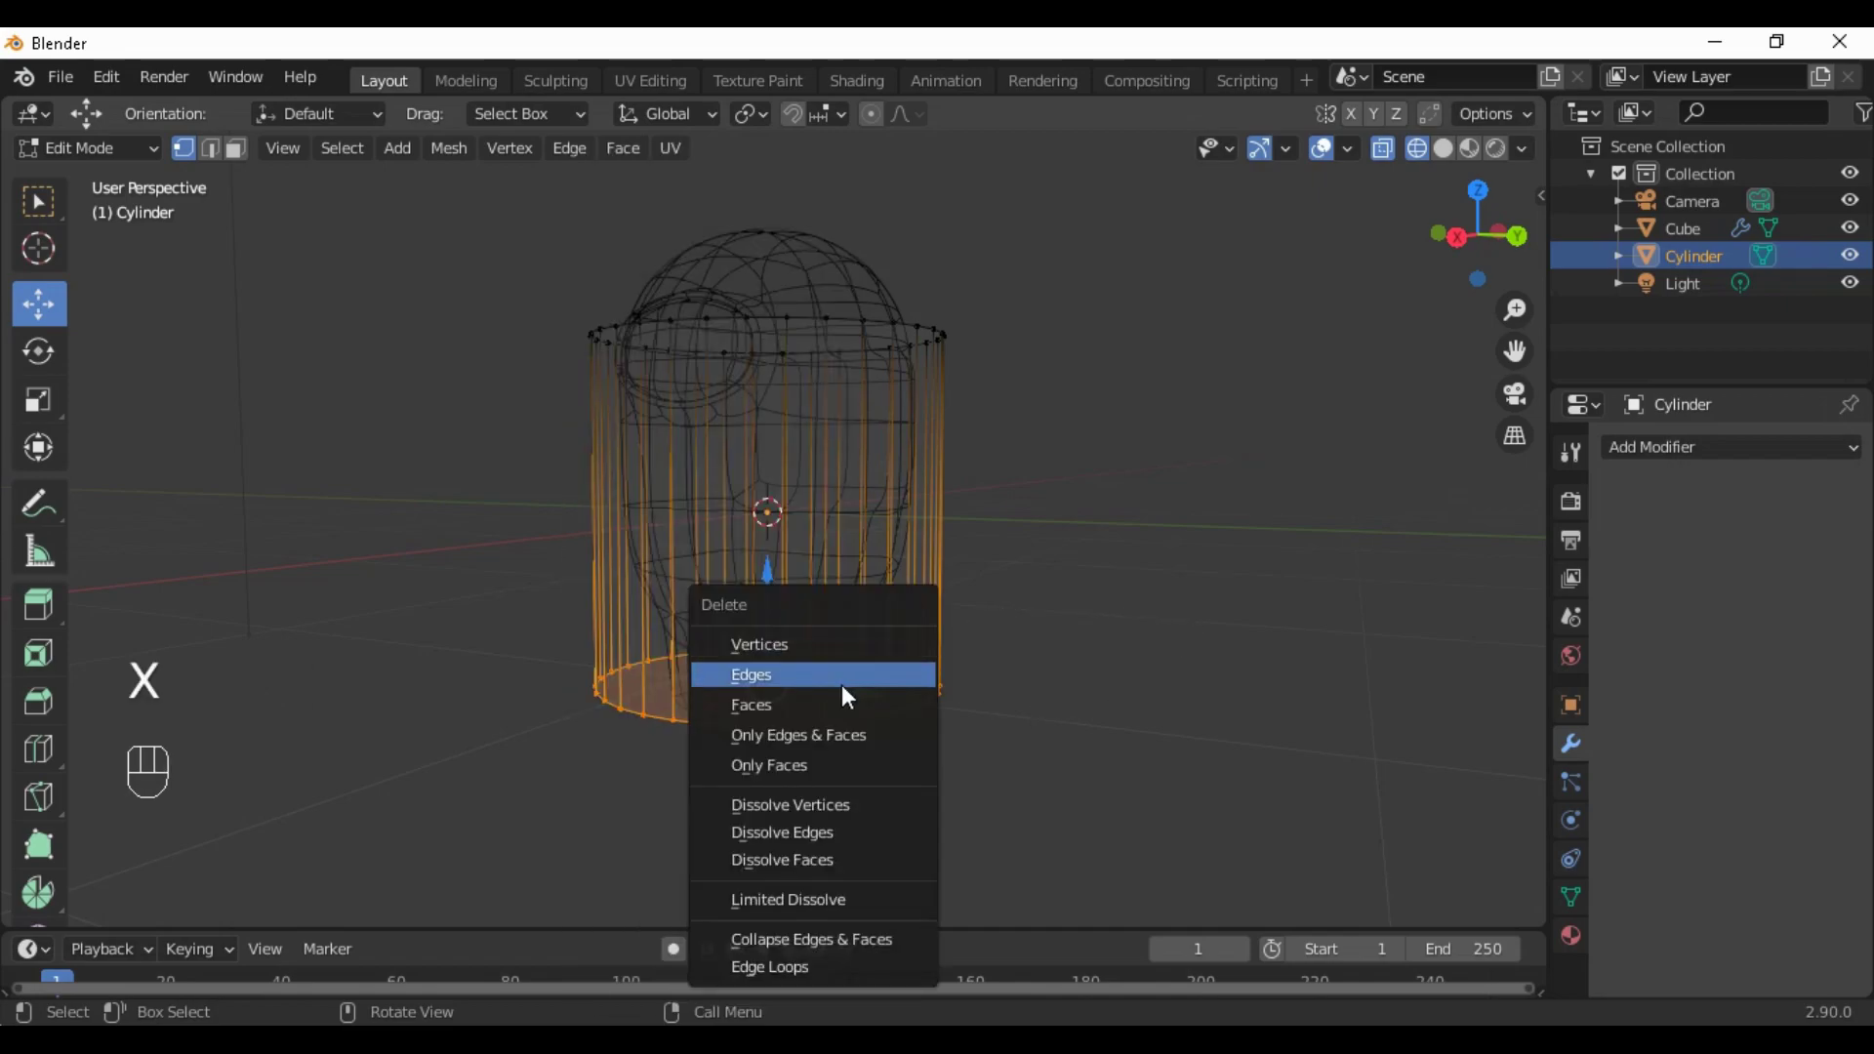
{"action": "left_click", "coordinate": [845, 705]}
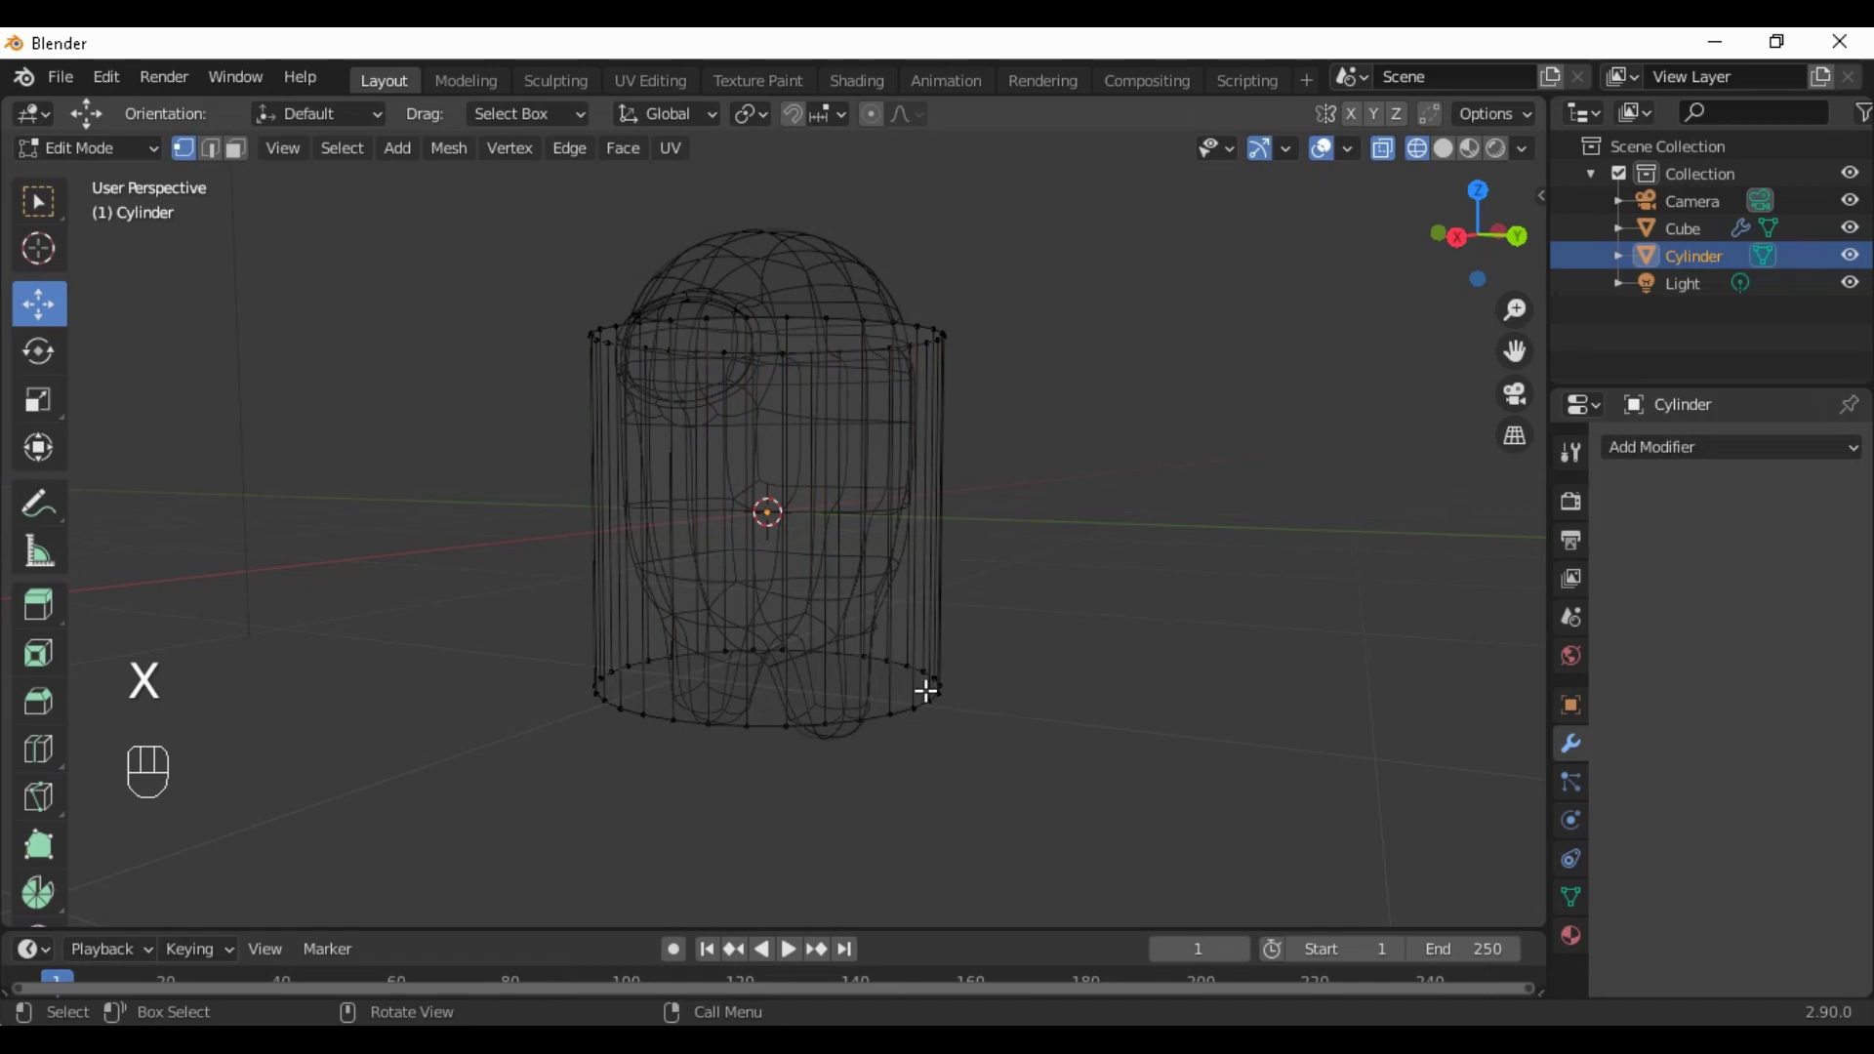
{"action": "left_click_drag", "start_coordinate": [551, 597], "coordinate": [1101, 941]}
{"action": "key", "text": "x"}
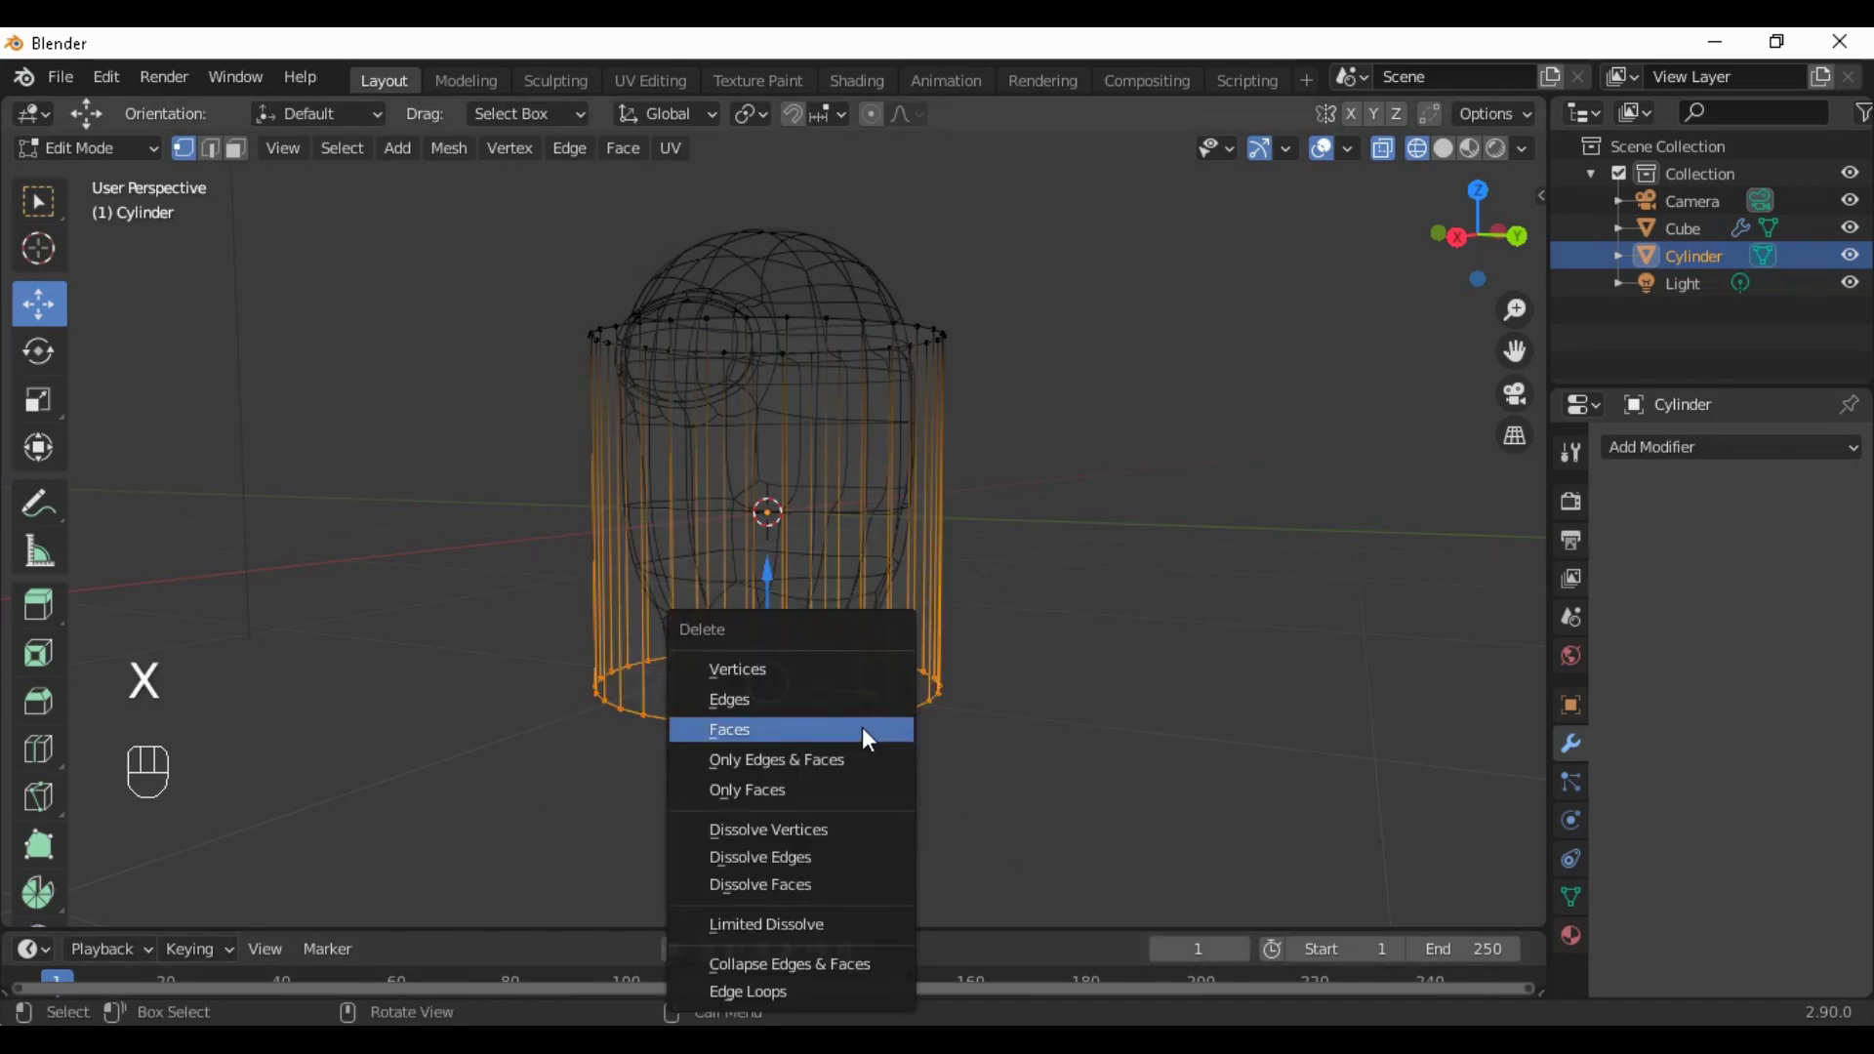
{"action": "left_click", "coordinate": [855, 673]}
Return to Solid shading and move the whole disc straight up along Z until it floats above the character's head
{"action": "middle_click_drag", "start_coordinate": [892, 714], "coordinate": [1033, 890]}
{"action": "key", "text": "alt+z"}
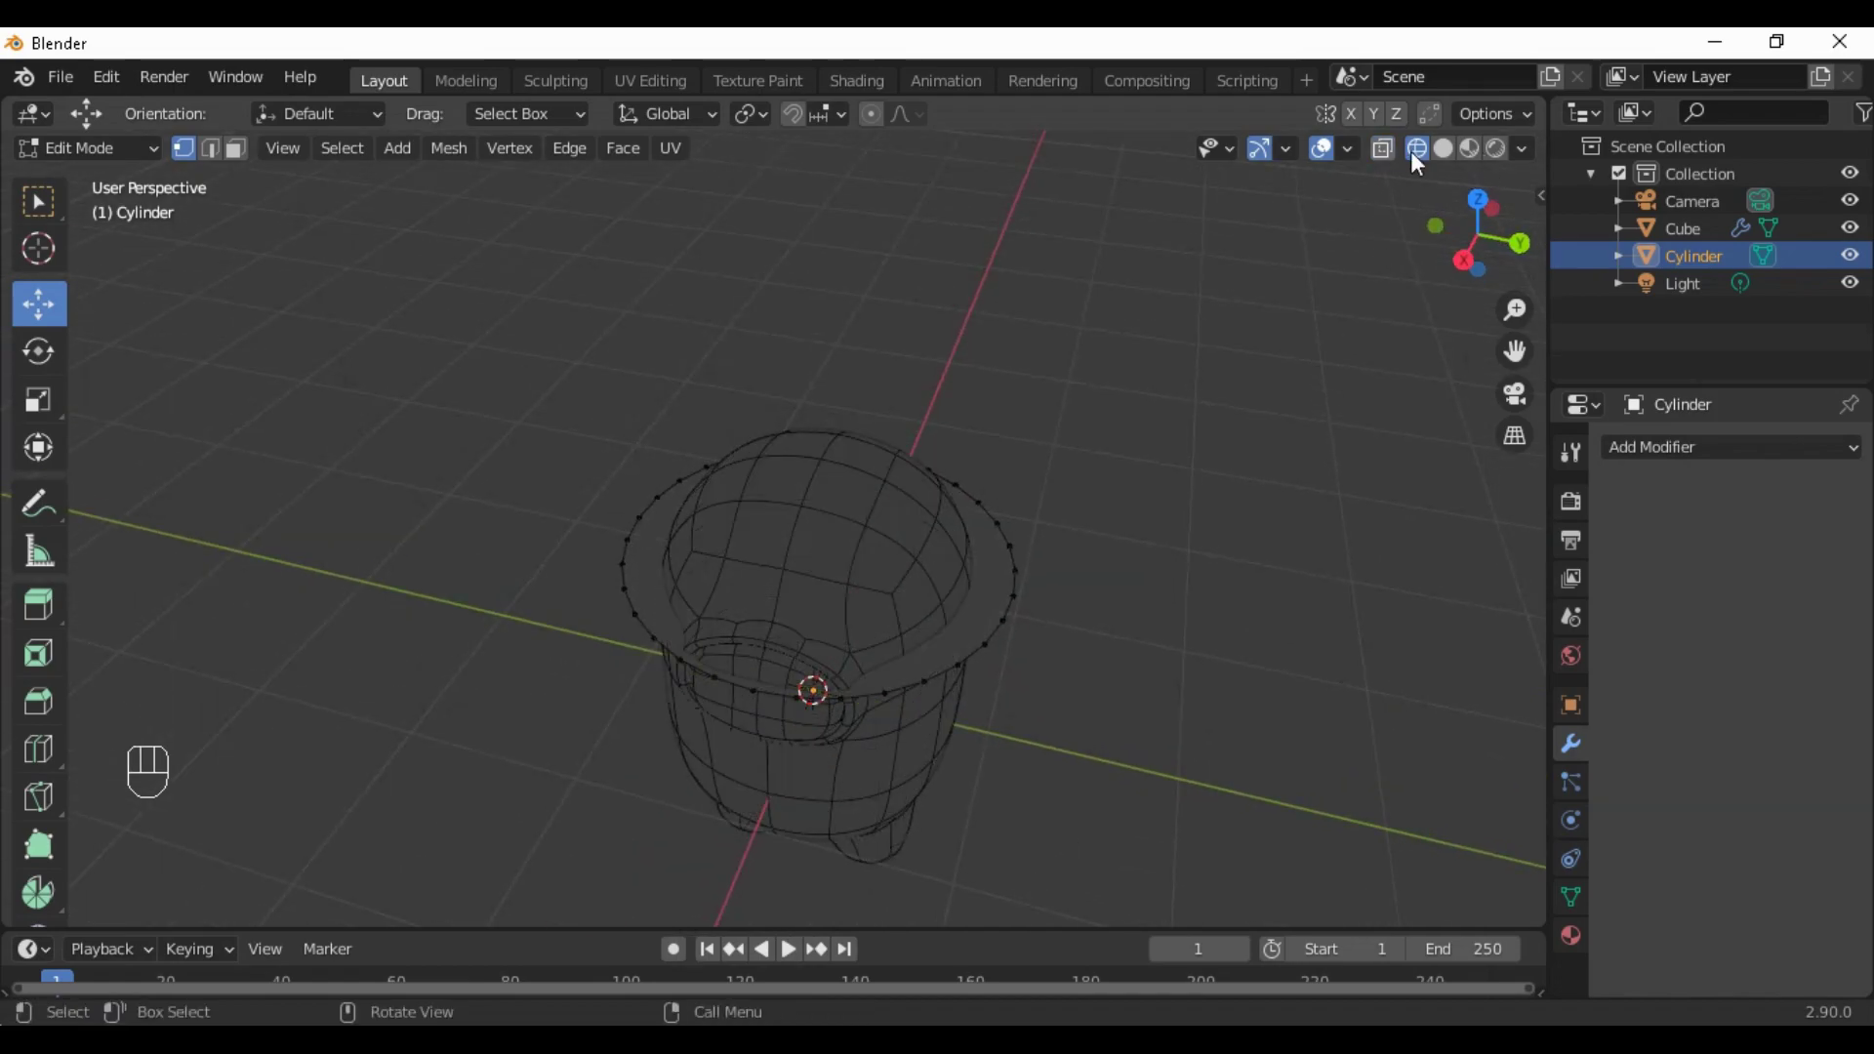
{"action": "left_click", "coordinate": [1448, 150]}
{"action": "scroll", "coordinate": [1179, 744], "scroll_direction": "up", "scroll_amount": 1}
{"action": "middle_click_drag", "start_coordinate": [1179, 745], "coordinate": [1129, 677]}
{"action": "scroll", "coordinate": [1129, 680], "scroll_direction": "up", "scroll_amount": 1}
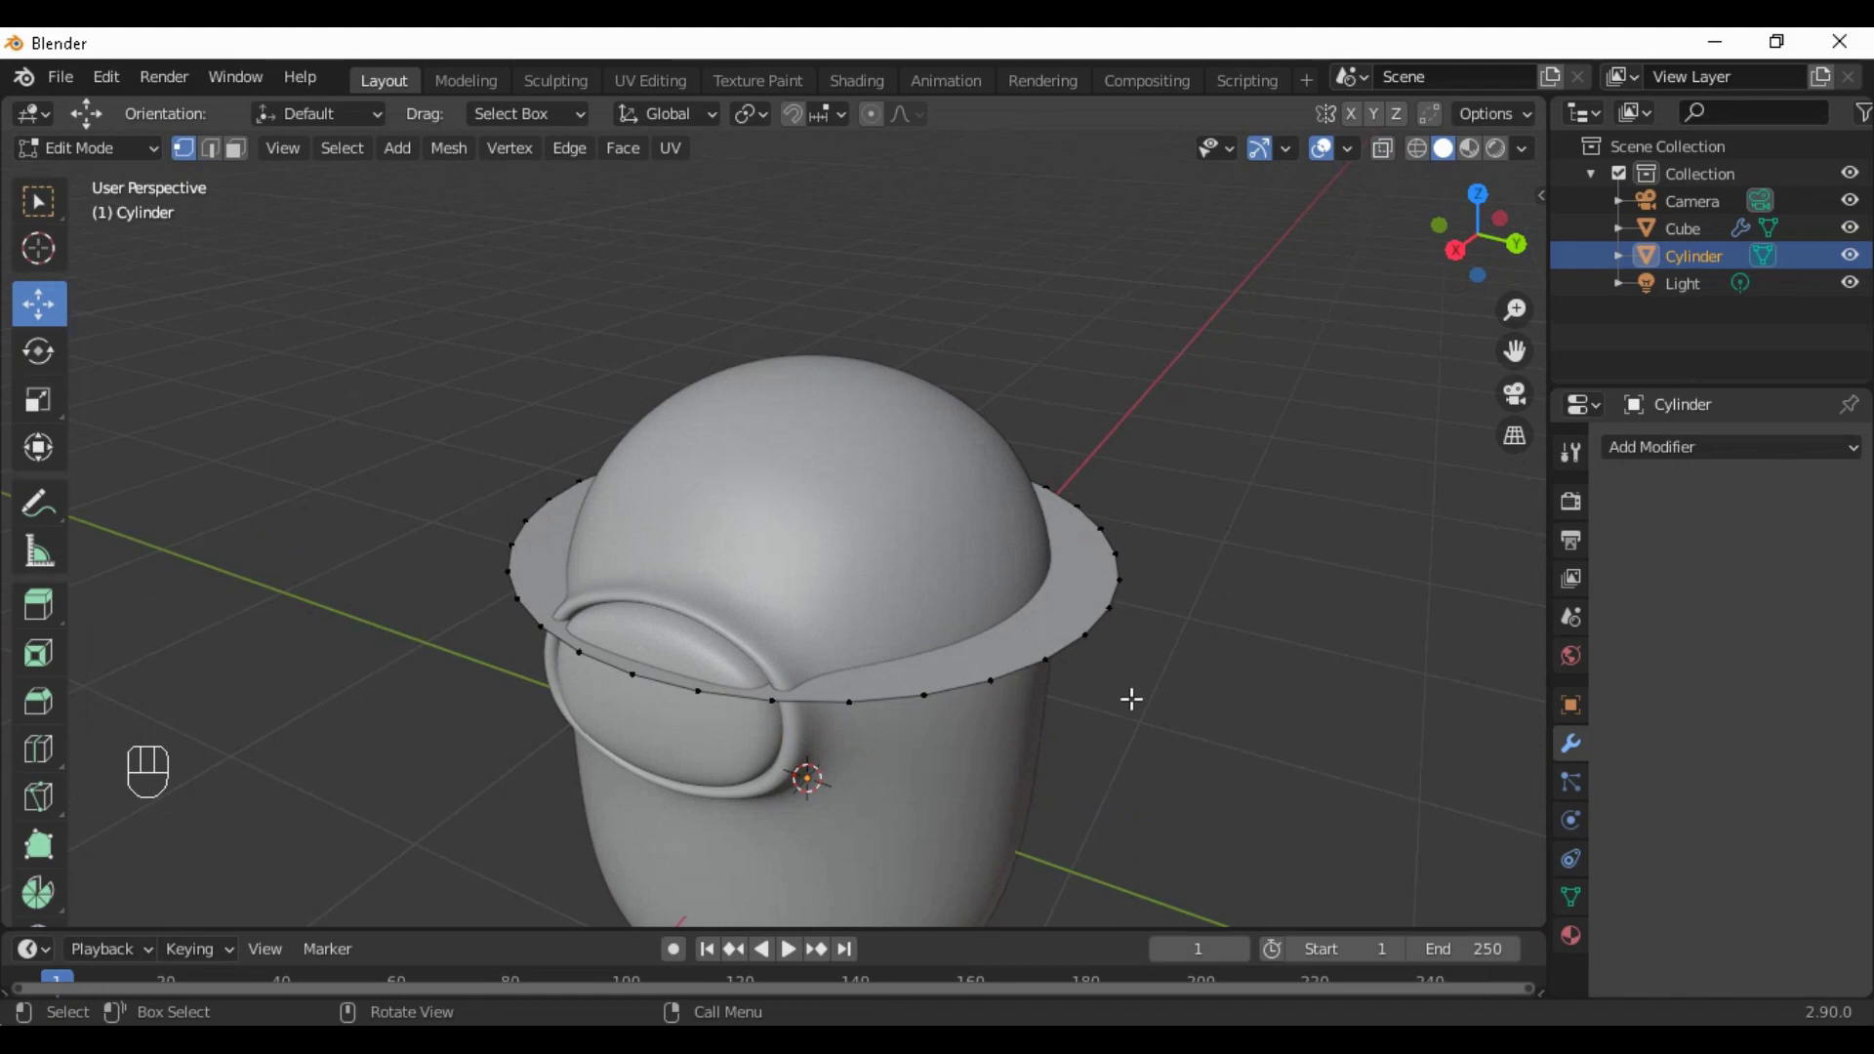
{"action": "scroll", "coordinate": [1127, 703], "scroll_direction": "down", "scroll_amount": 2}
{"action": "key", "text": "a"}
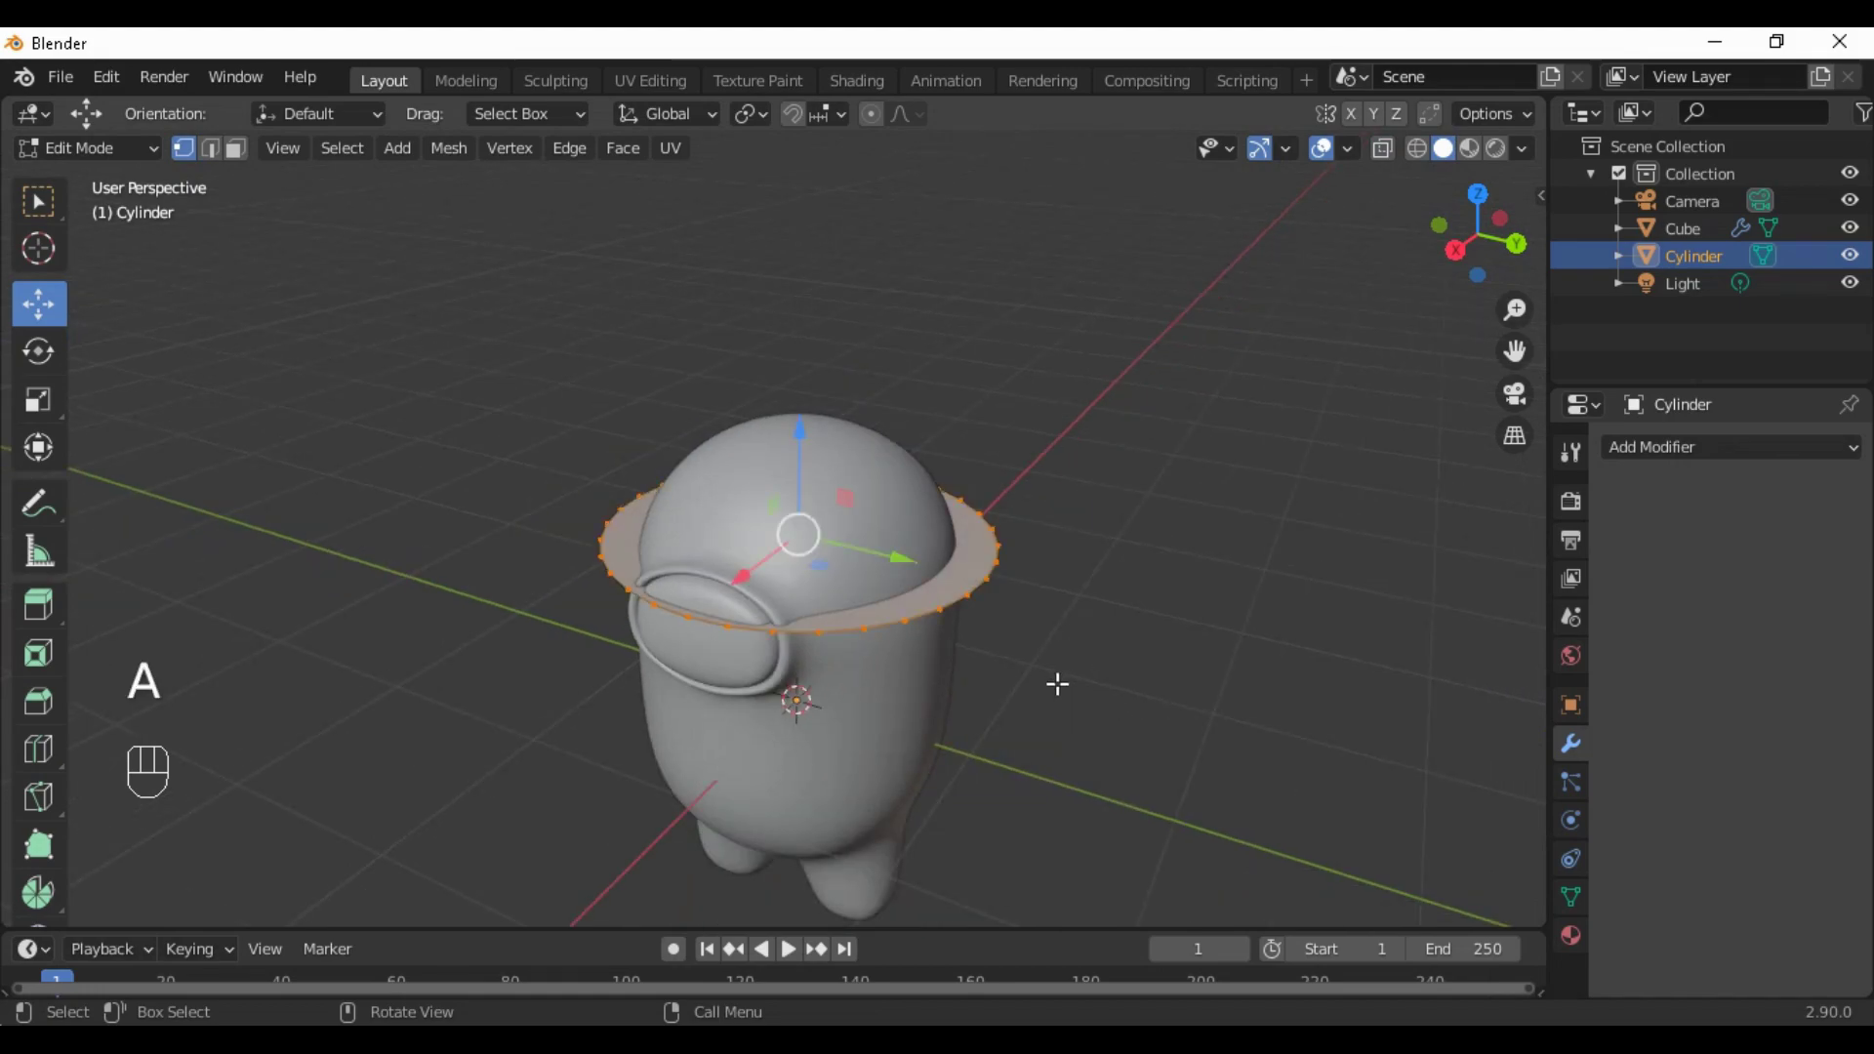
{"action": "key", "text": "g"}
{"action": "key", "text": "z"}
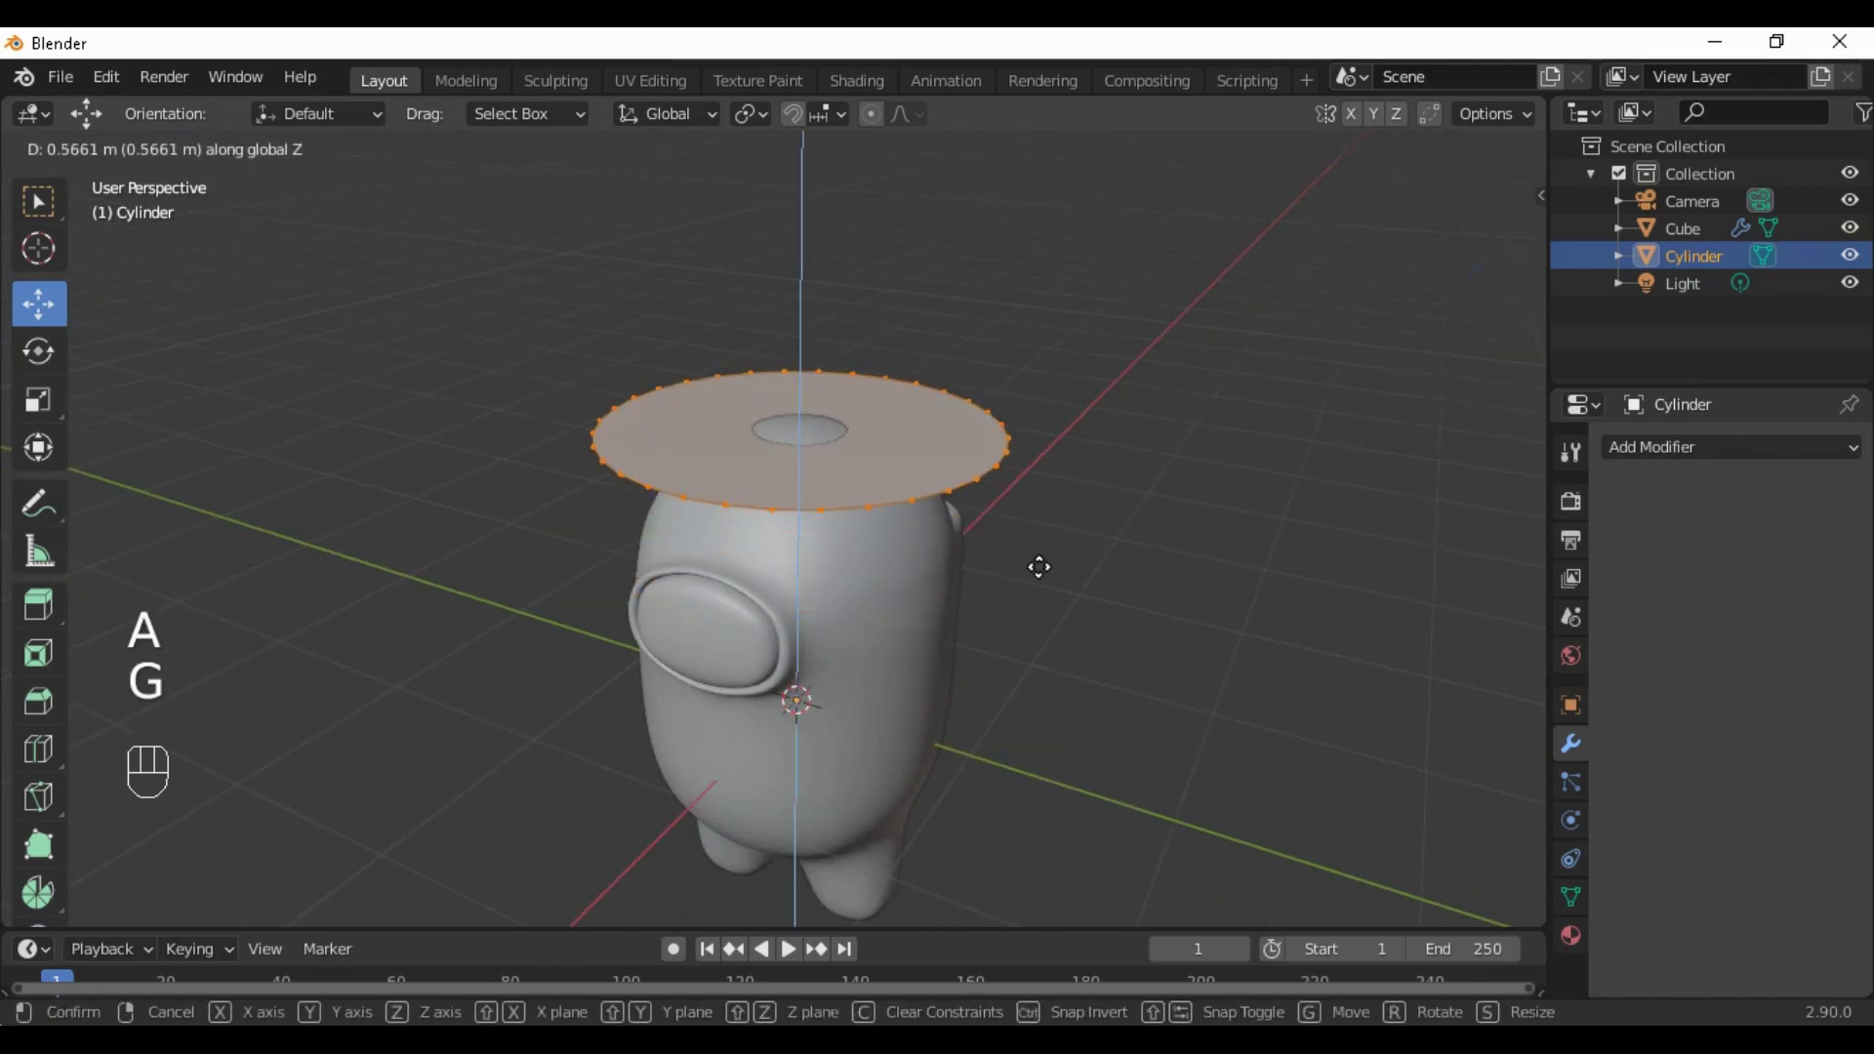
{"action": "left_click", "coordinate": [1047, 451]}
Scale the floating disc down until it is narrower than the character's head, and deselect it
{"action": "key", "text": "s"}
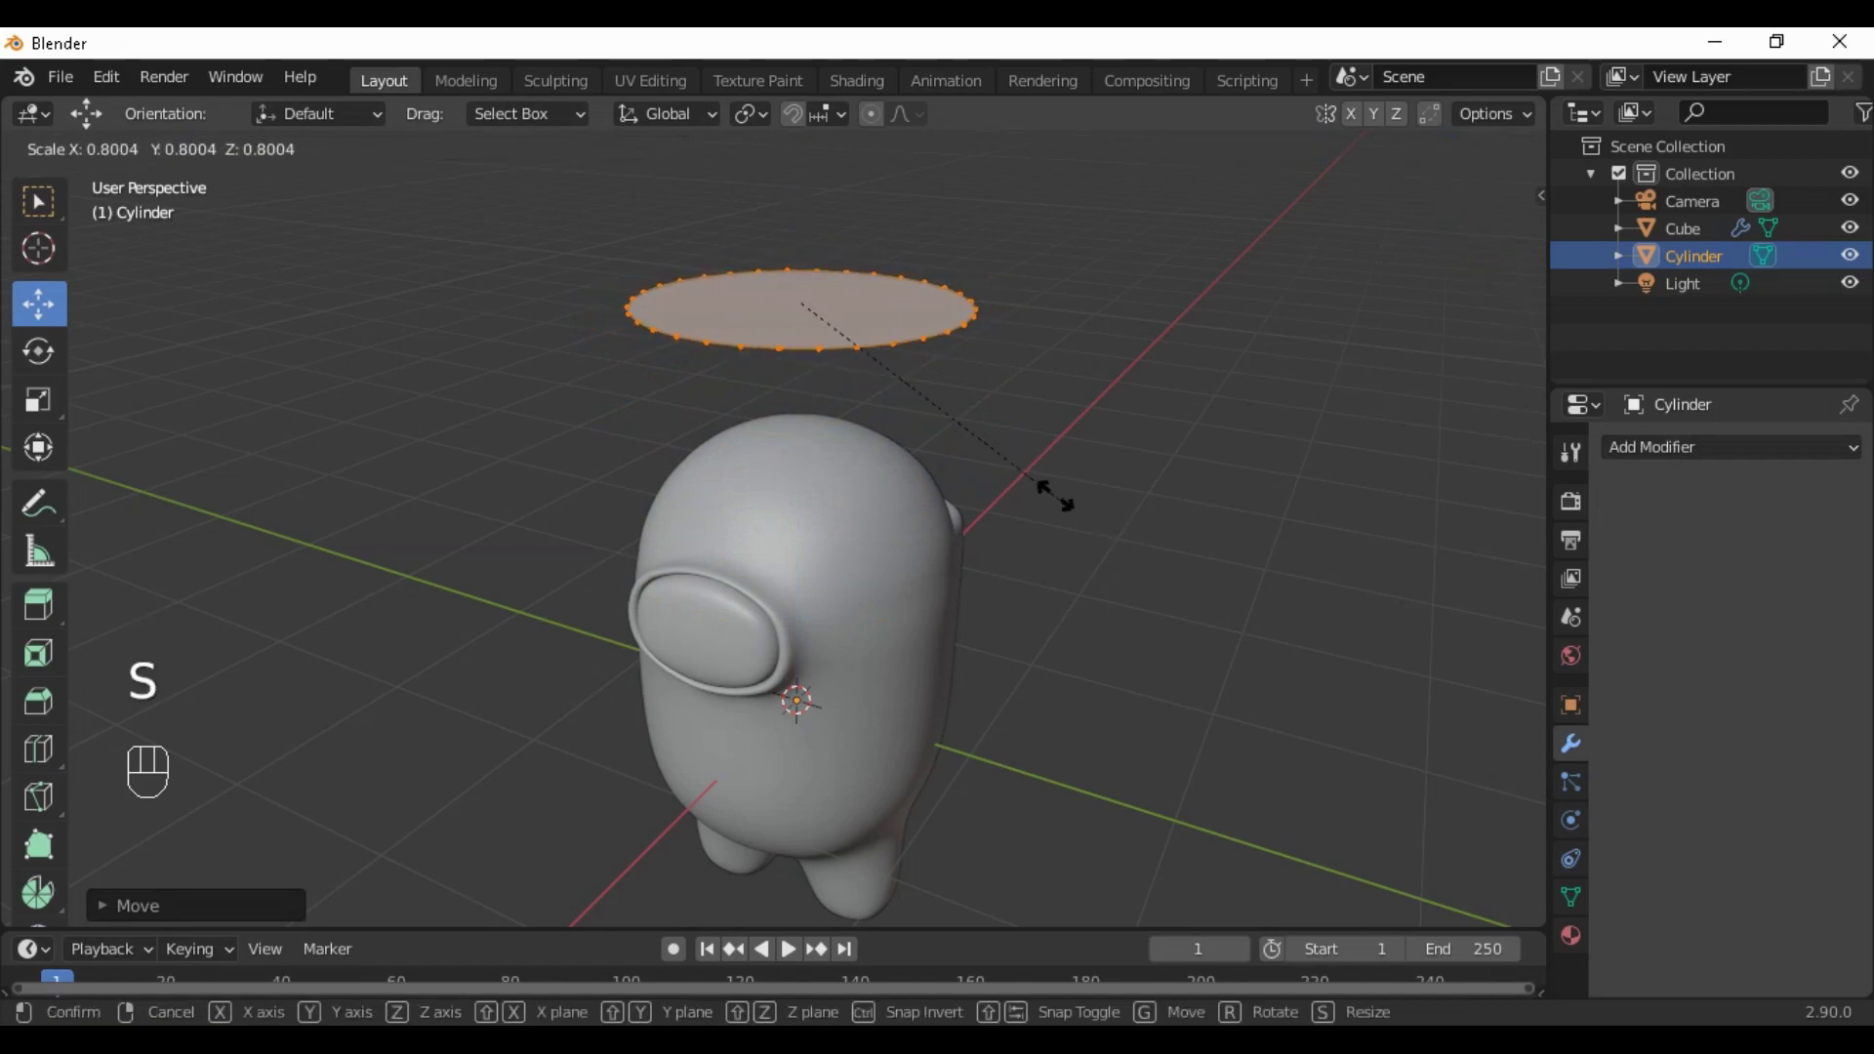
{"action": "key", "text": "s"}
{"action": "left_click", "coordinate": [998, 422]}
{"action": "left_click", "coordinate": [1215, 444]}
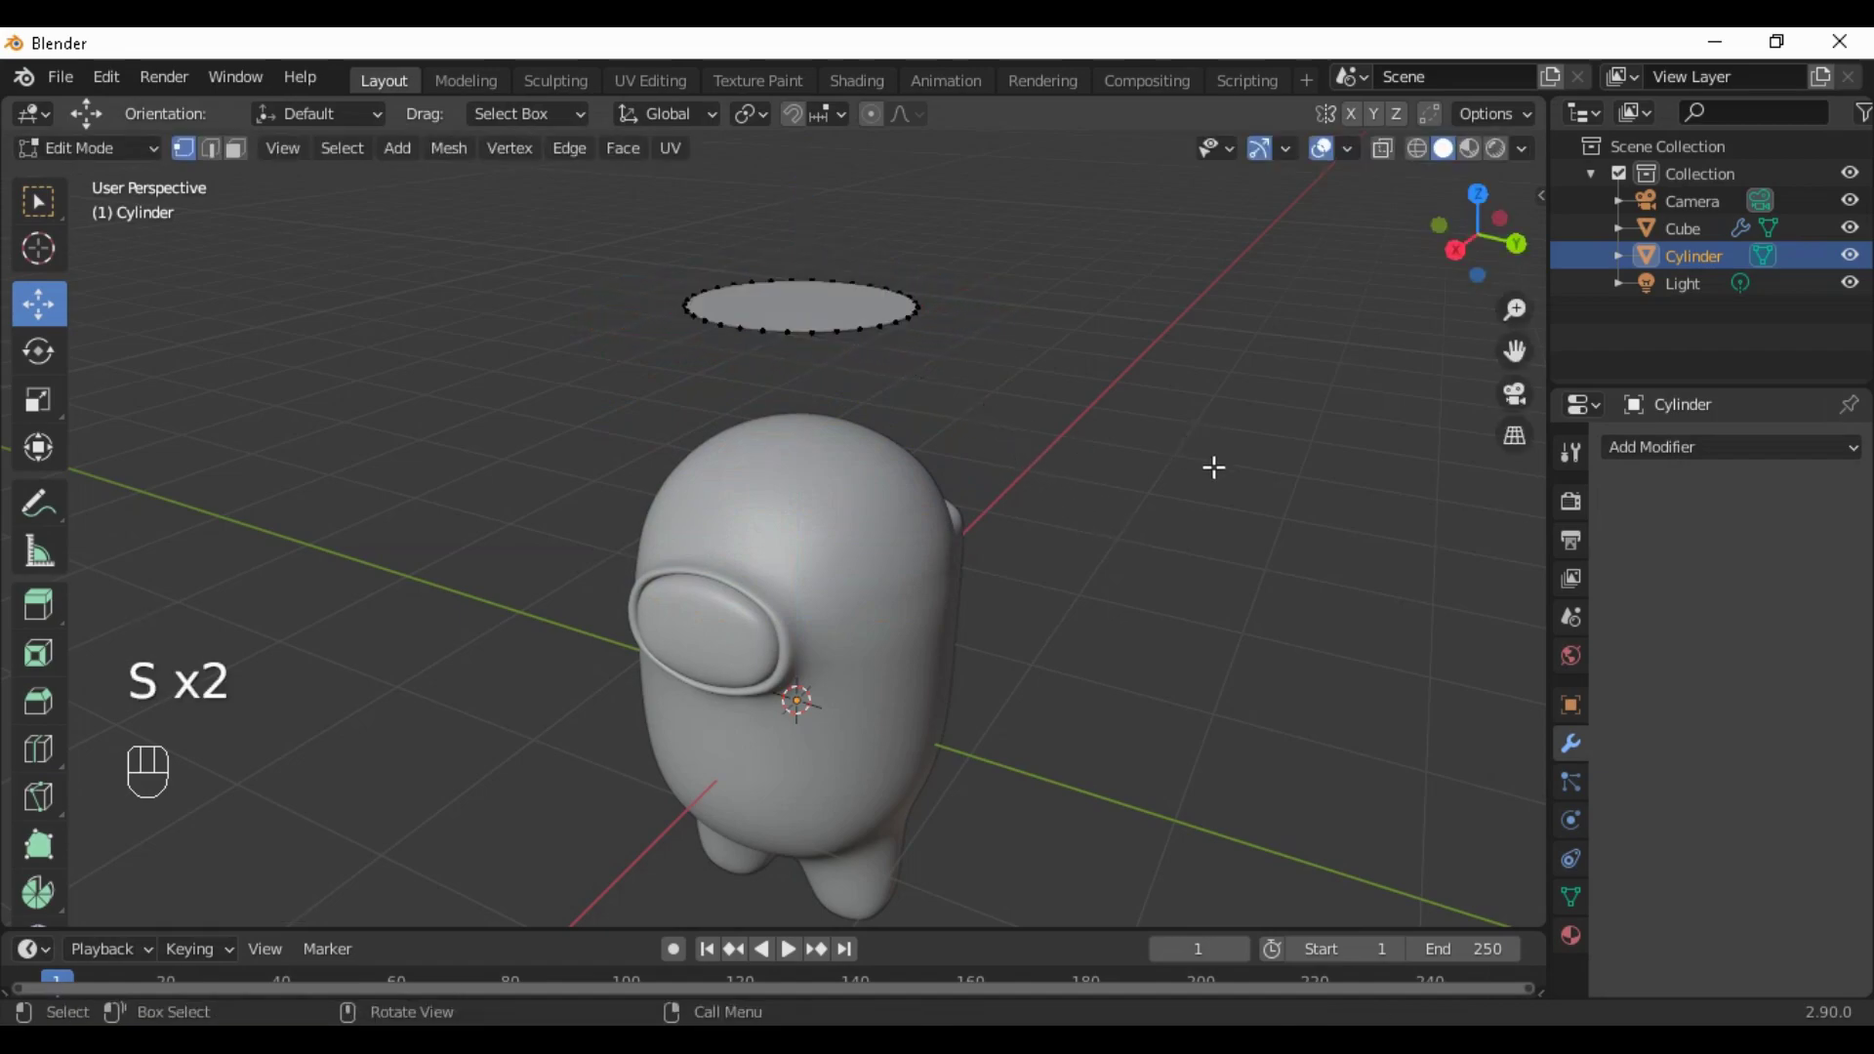
Select the whole floating disc and scale it down slightly to about 0.93
{"action": "scroll", "coordinate": [1214, 409], "scroll_direction": "up", "scroll_amount": 3}
{"action": "middle_click_drag", "start_coordinate": [1214, 385], "coordinate": [1192, 628], "text": "shift"}
{"action": "scroll", "coordinate": [1256, 612], "scroll_direction": "down", "scroll_amount": 3}
{"action": "middle_click_drag", "start_coordinate": [951, 537], "coordinate": [818, 486]}
{"action": "left_click_drag", "start_coordinate": [525, 264], "coordinate": [909, 466]}
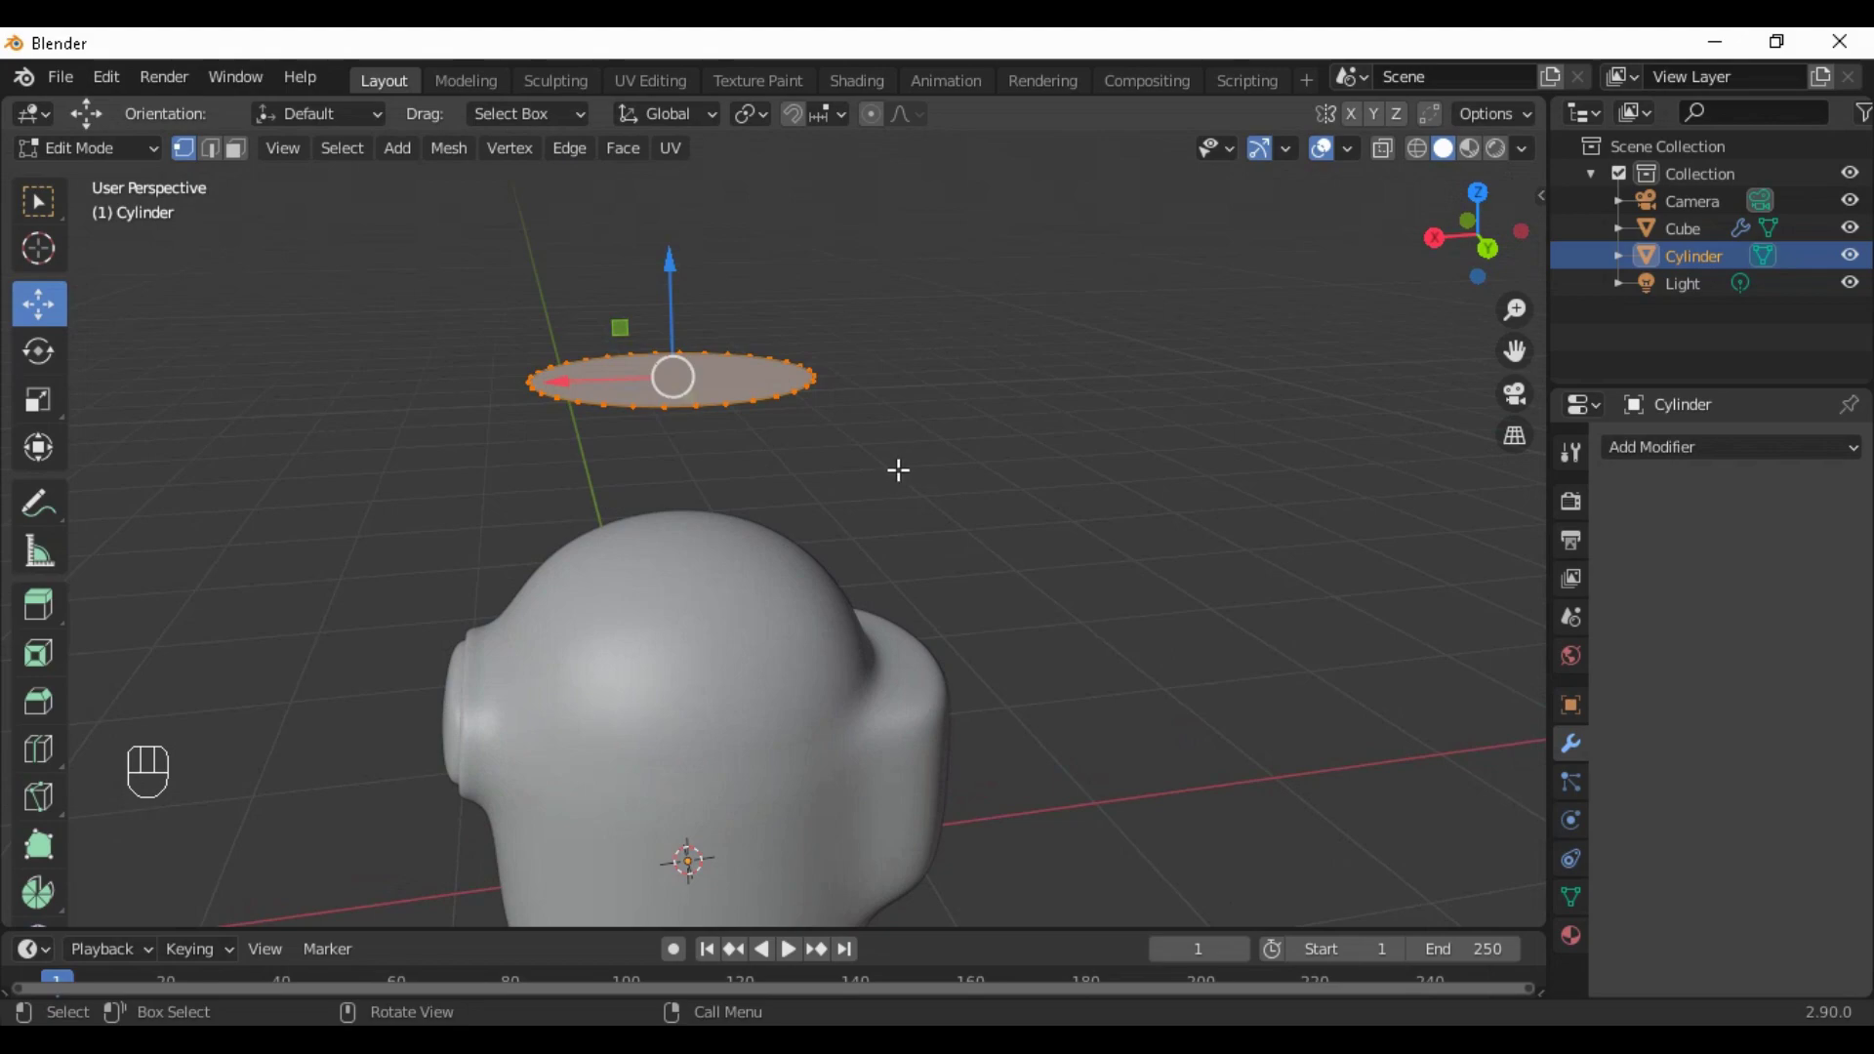
{"action": "key", "text": "s"}
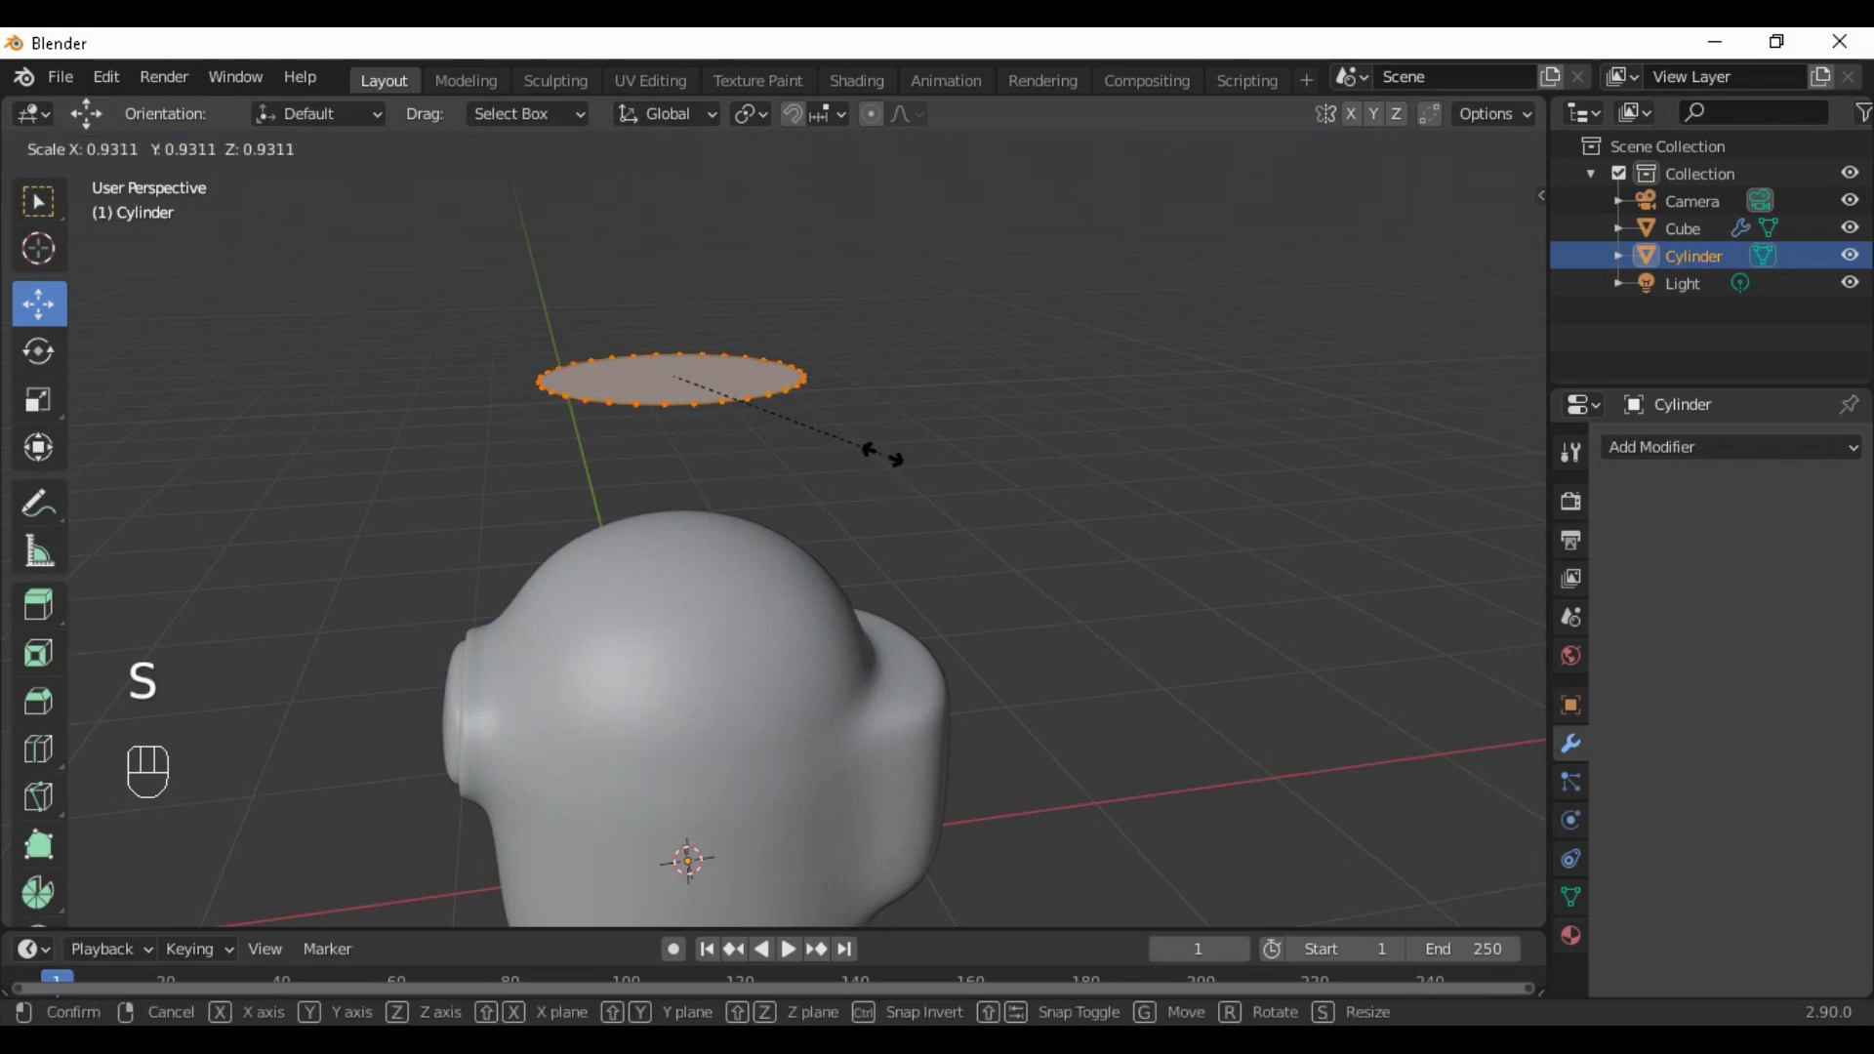
{"action": "left_click", "coordinate": [883, 455]}
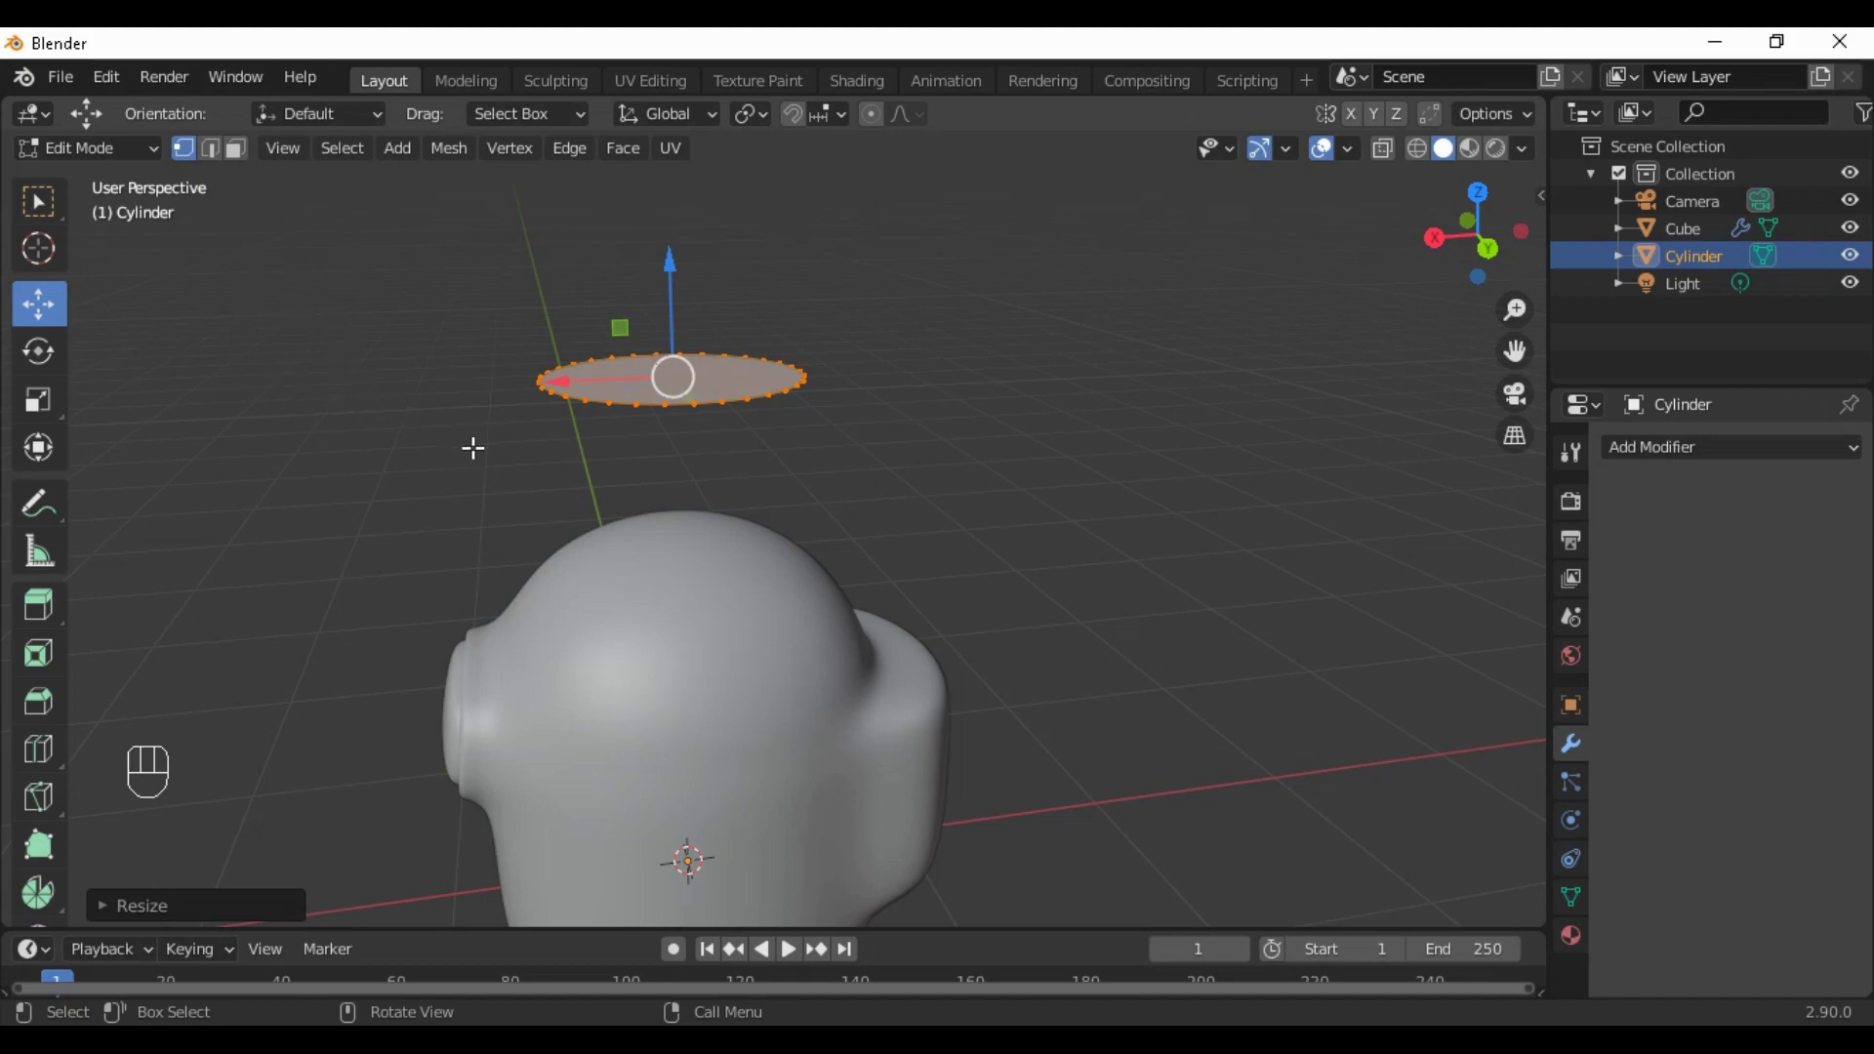
Try to extrude the disc downward in two successive segments, and undo both extrusions
{"action": "key", "text": "e"}
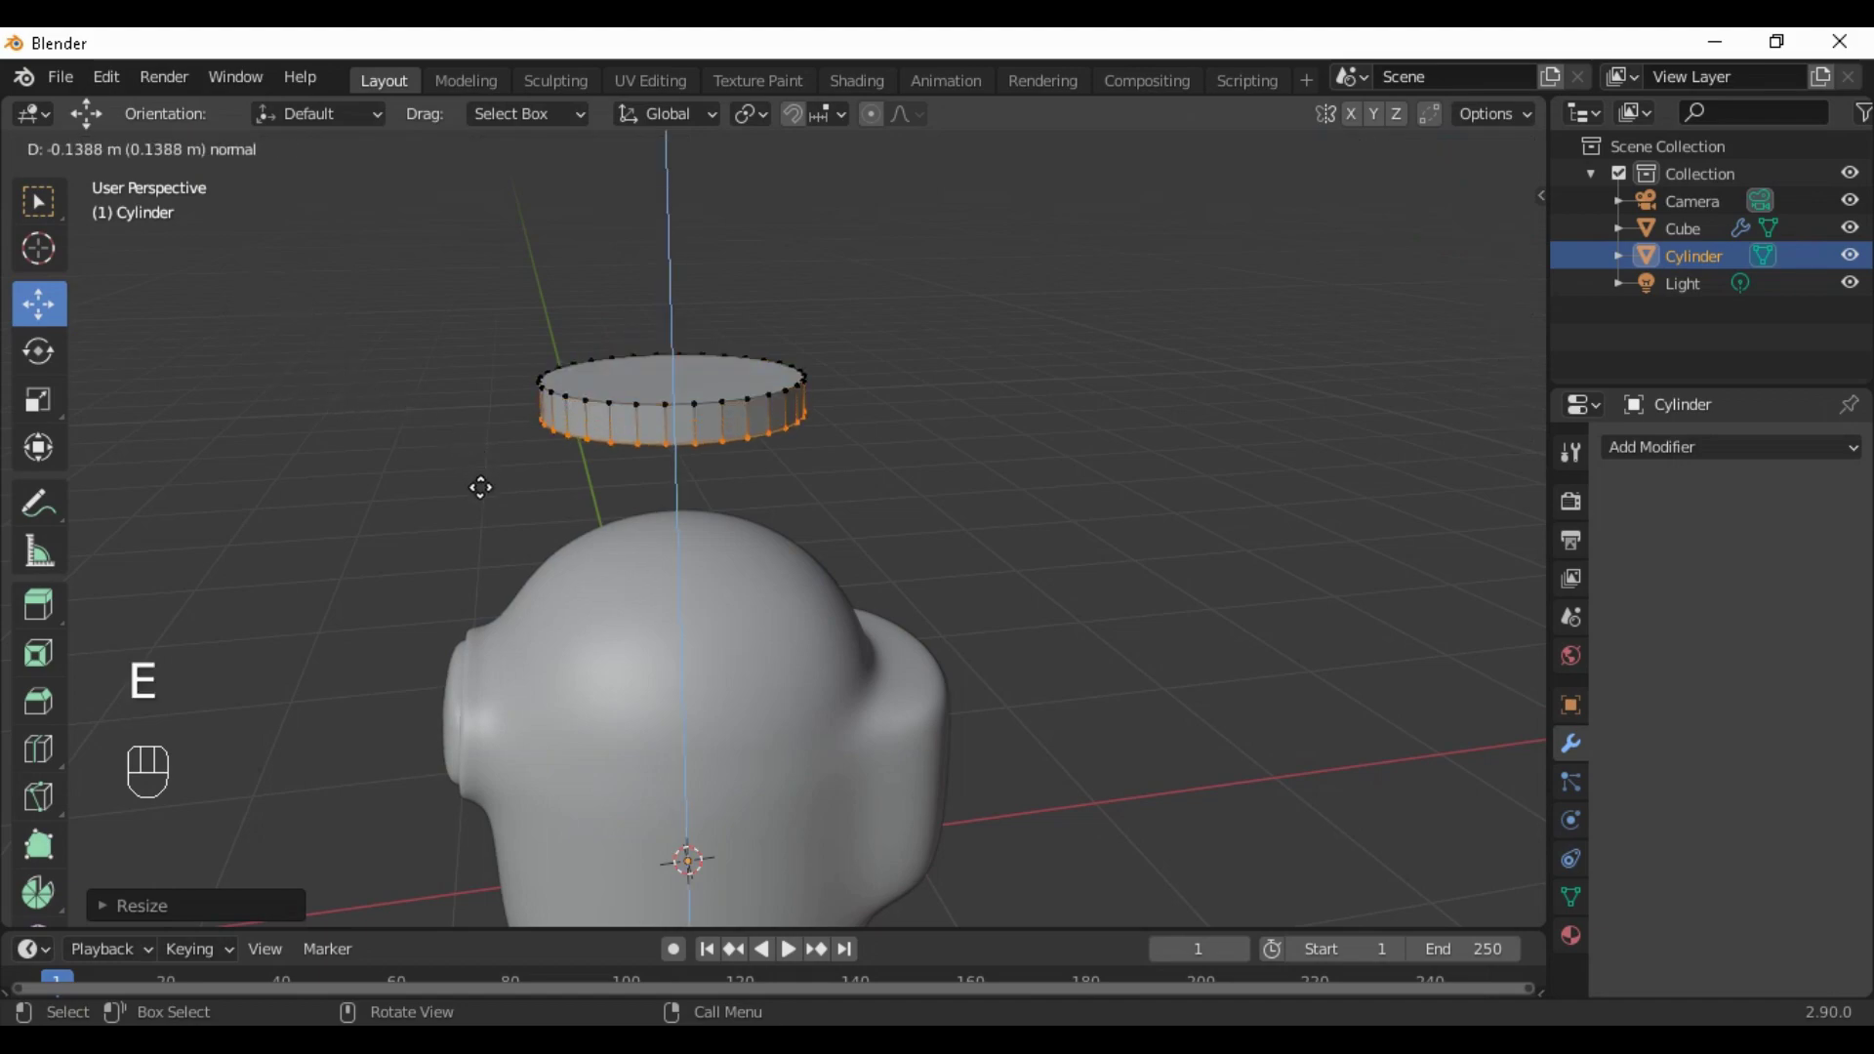
{"action": "left_click", "coordinate": [485, 513]}
{"action": "key", "text": "e"}
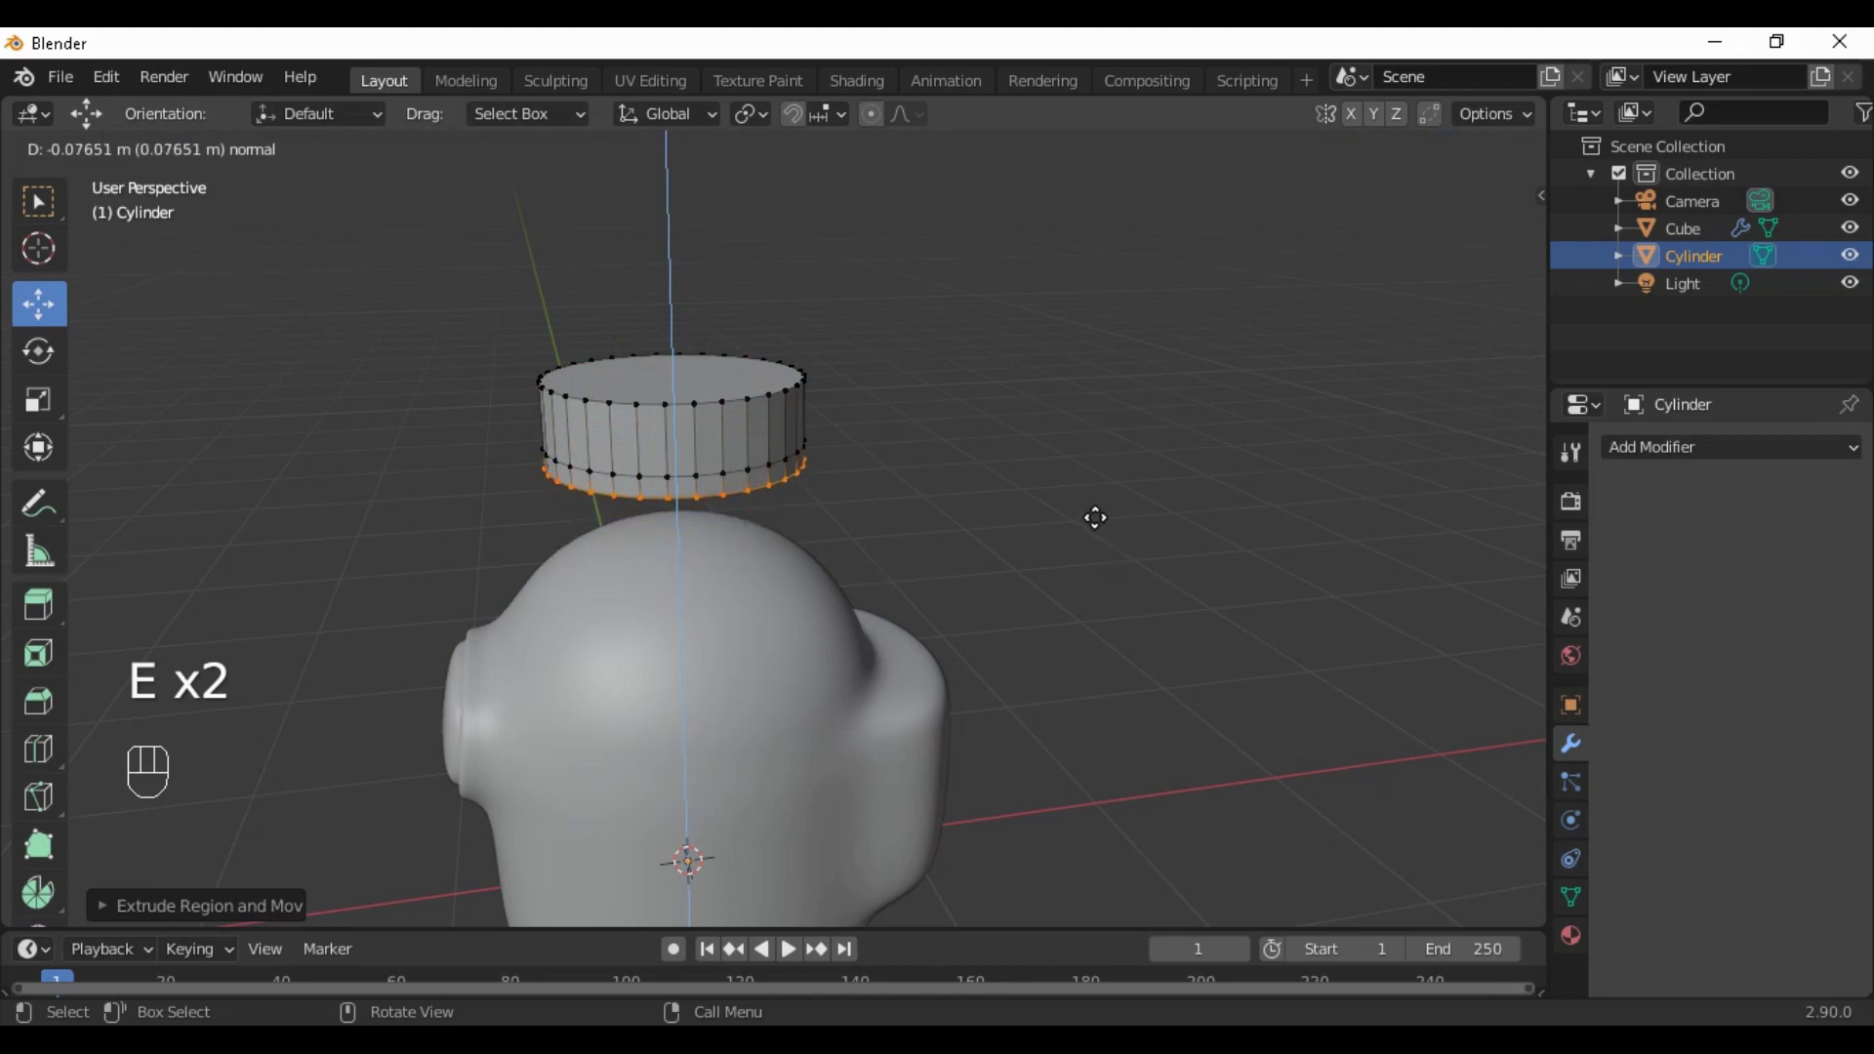
{"action": "left_click", "coordinate": [1092, 517]}
{"action": "middle_click_drag", "start_coordinate": [1050, 569], "coordinate": [1122, 548]}
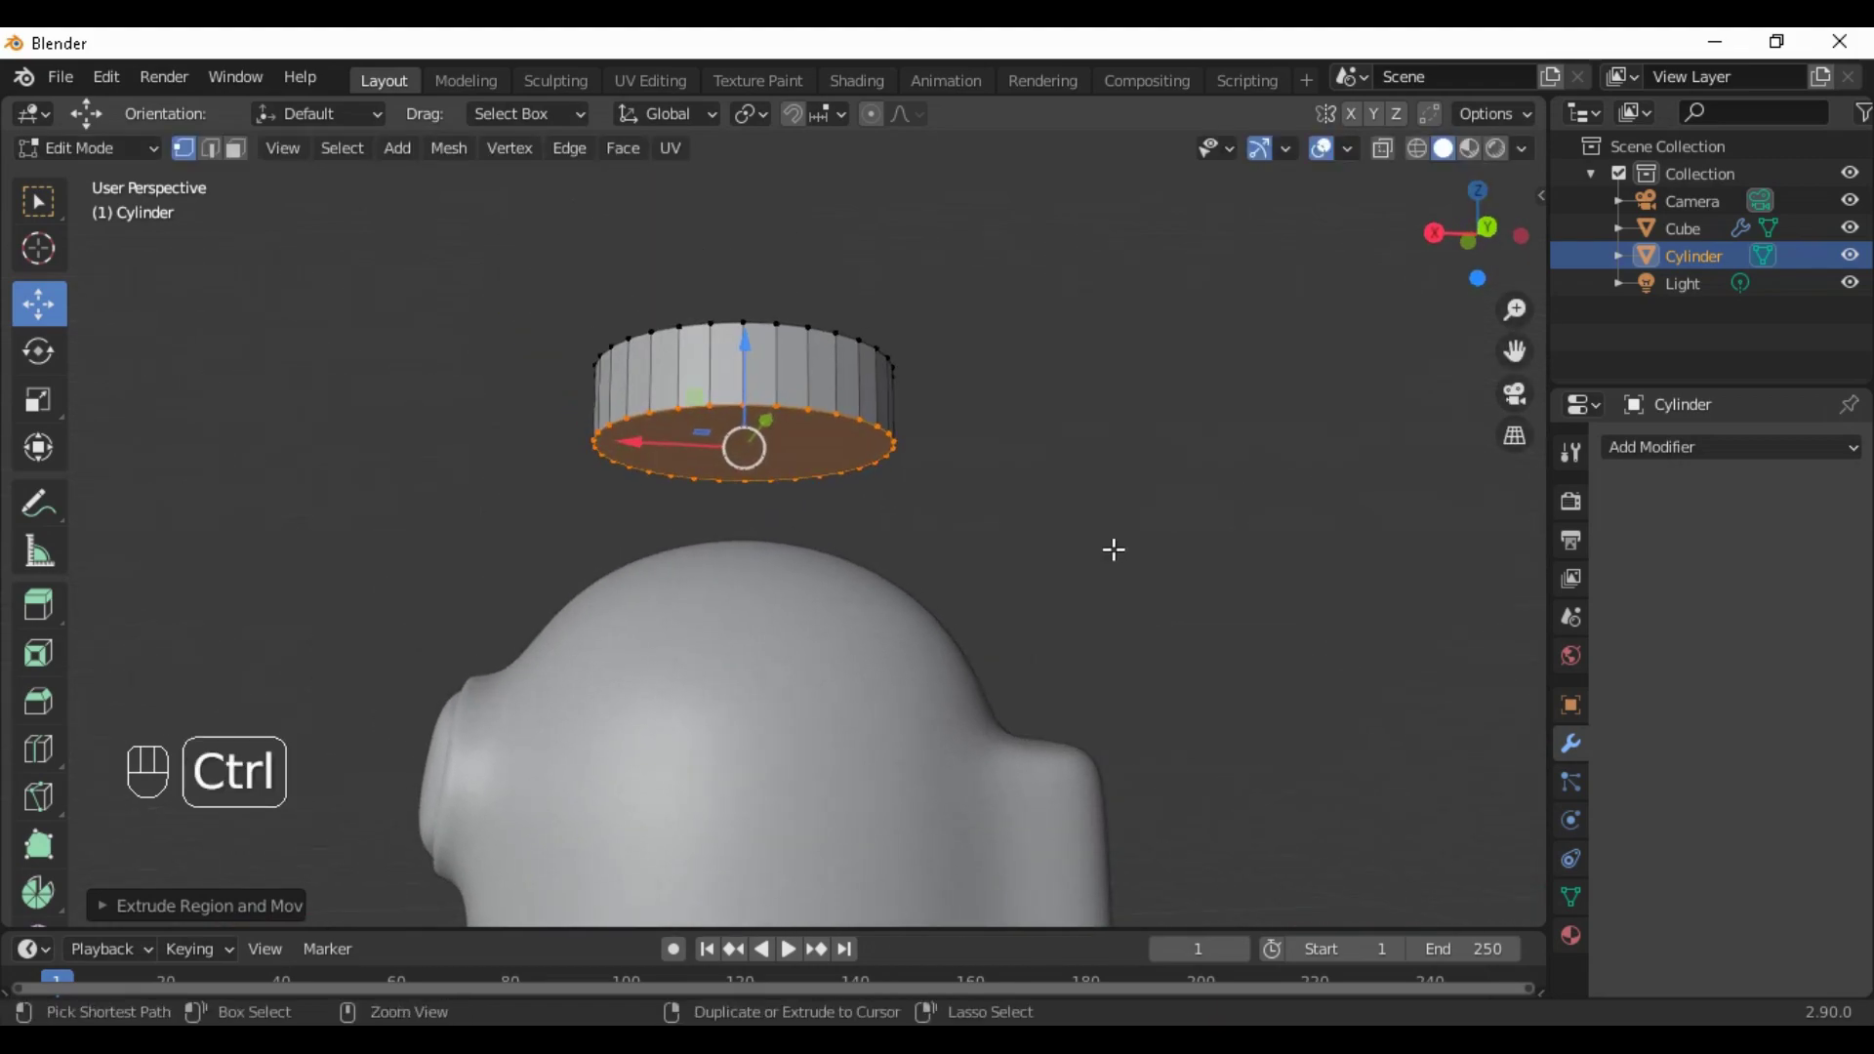
{"action": "key", "text": "ctrl+z"}
{"action": "key", "text": "ctrl+z"}
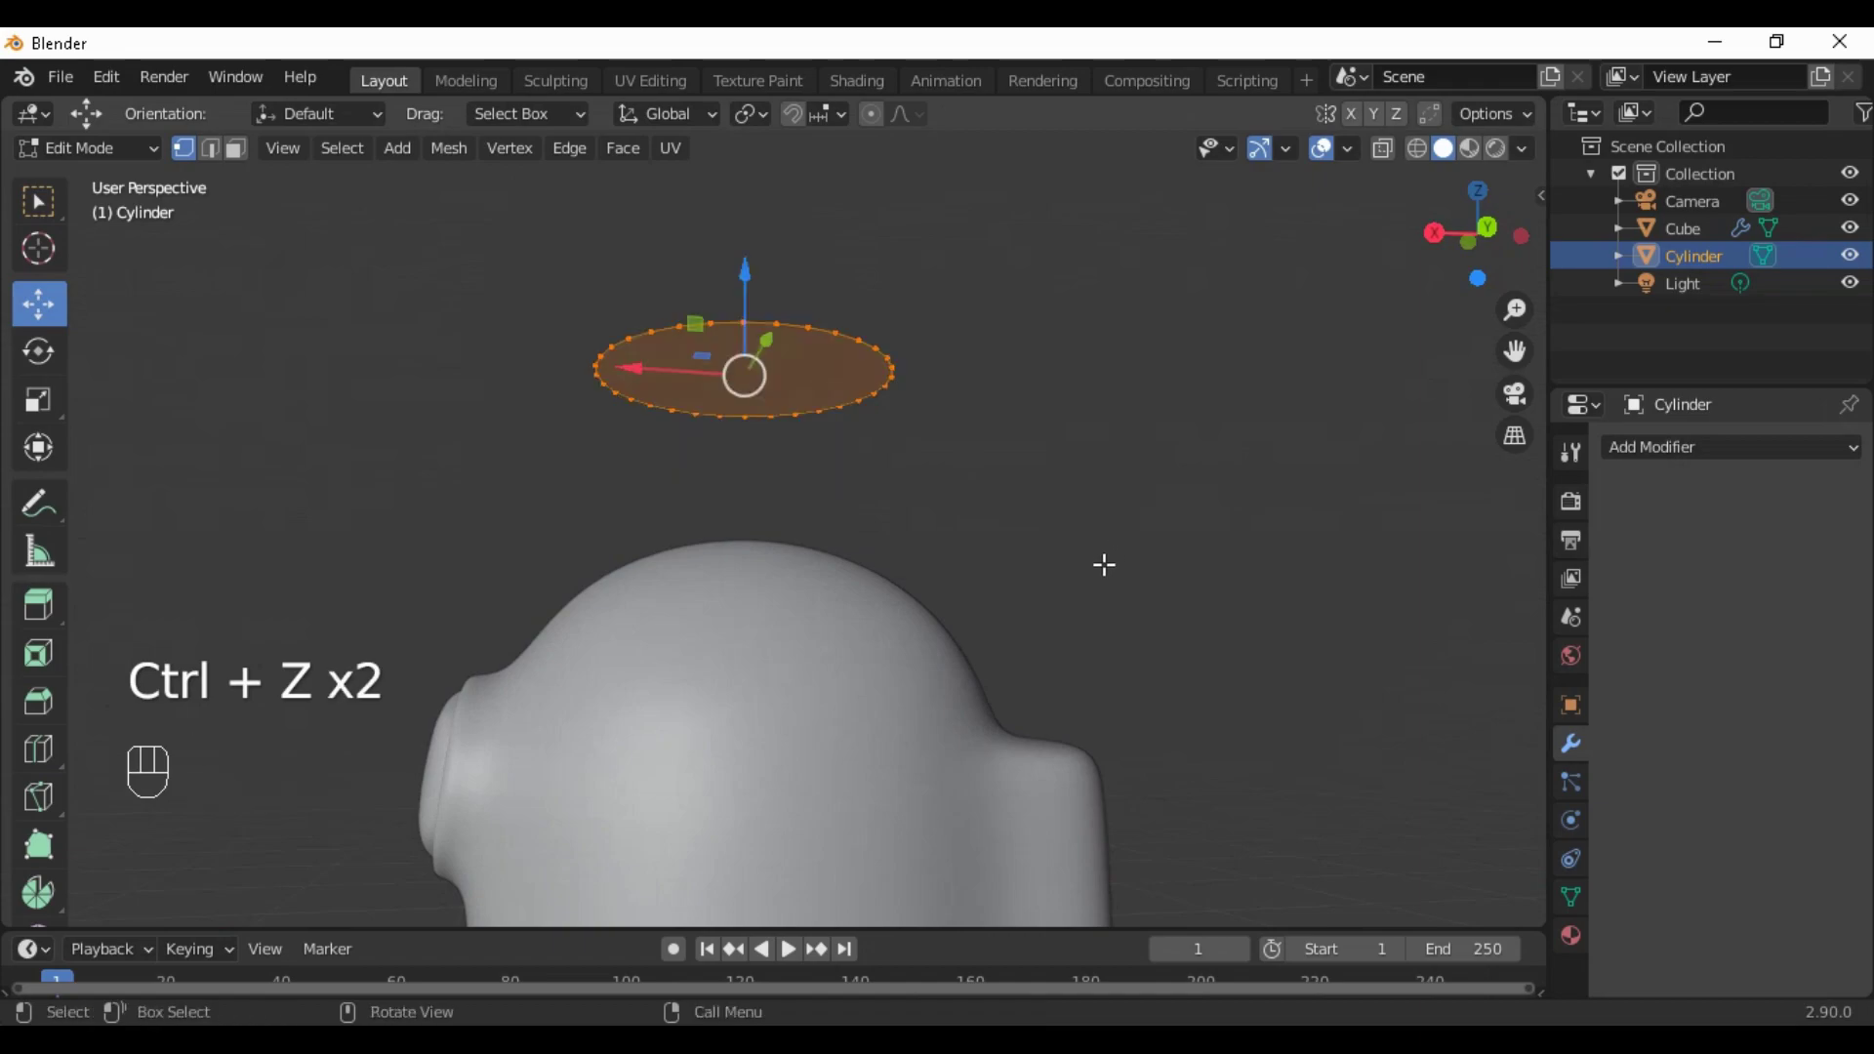
Extrude the disc straight down in a single segment of a little over 0.4 m to form the hat's crown
{"action": "middle_click_drag", "start_coordinate": [1104, 565], "coordinate": [1109, 649]}
{"action": "key", "text": "e"}
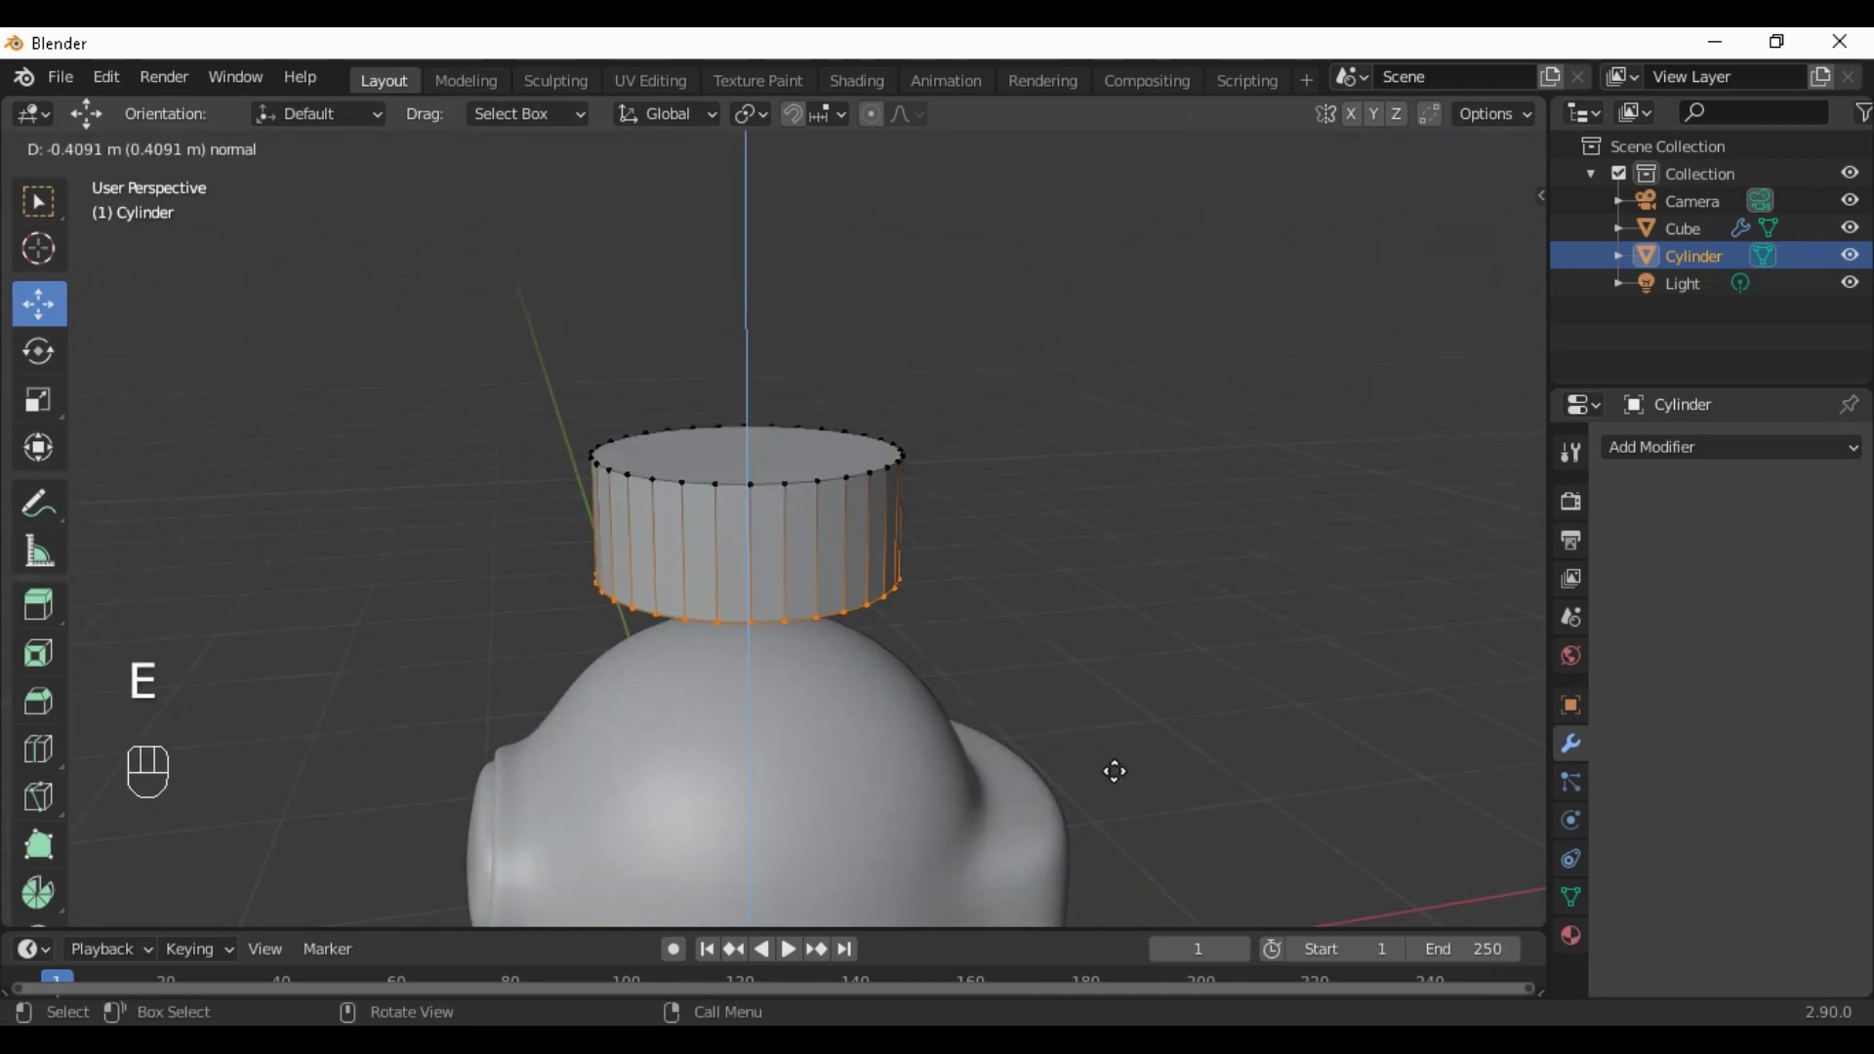
{"action": "left_click", "coordinate": [1115, 782]}
{"action": "middle_click_drag", "start_coordinate": [1117, 752], "coordinate": [1111, 646]}
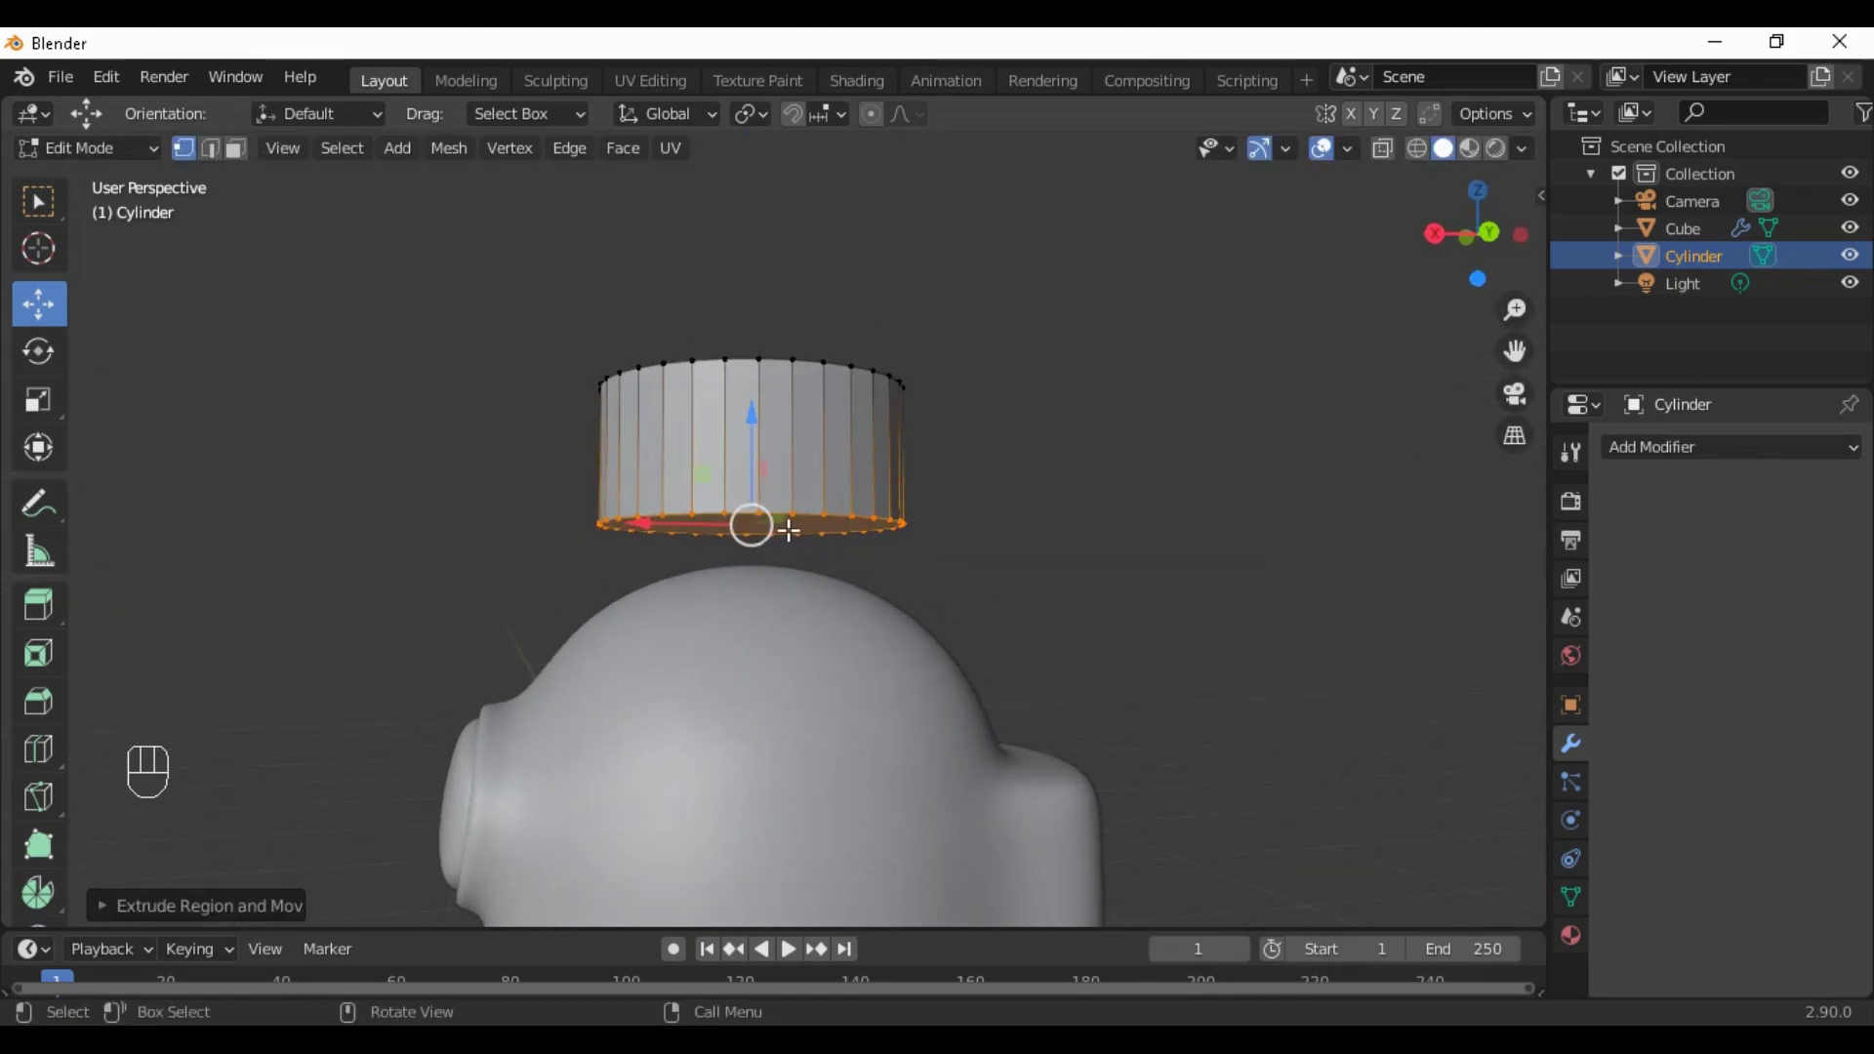
Add one horizontal loop cut around the middle of the crown's side wall
{"action": "left_click", "coordinate": [39, 749]}
{"action": "left_click_drag", "start_coordinate": [707, 454], "coordinate": [712, 470]}
{"action": "middle_click_drag", "start_coordinate": [946, 544], "coordinate": [967, 504]}
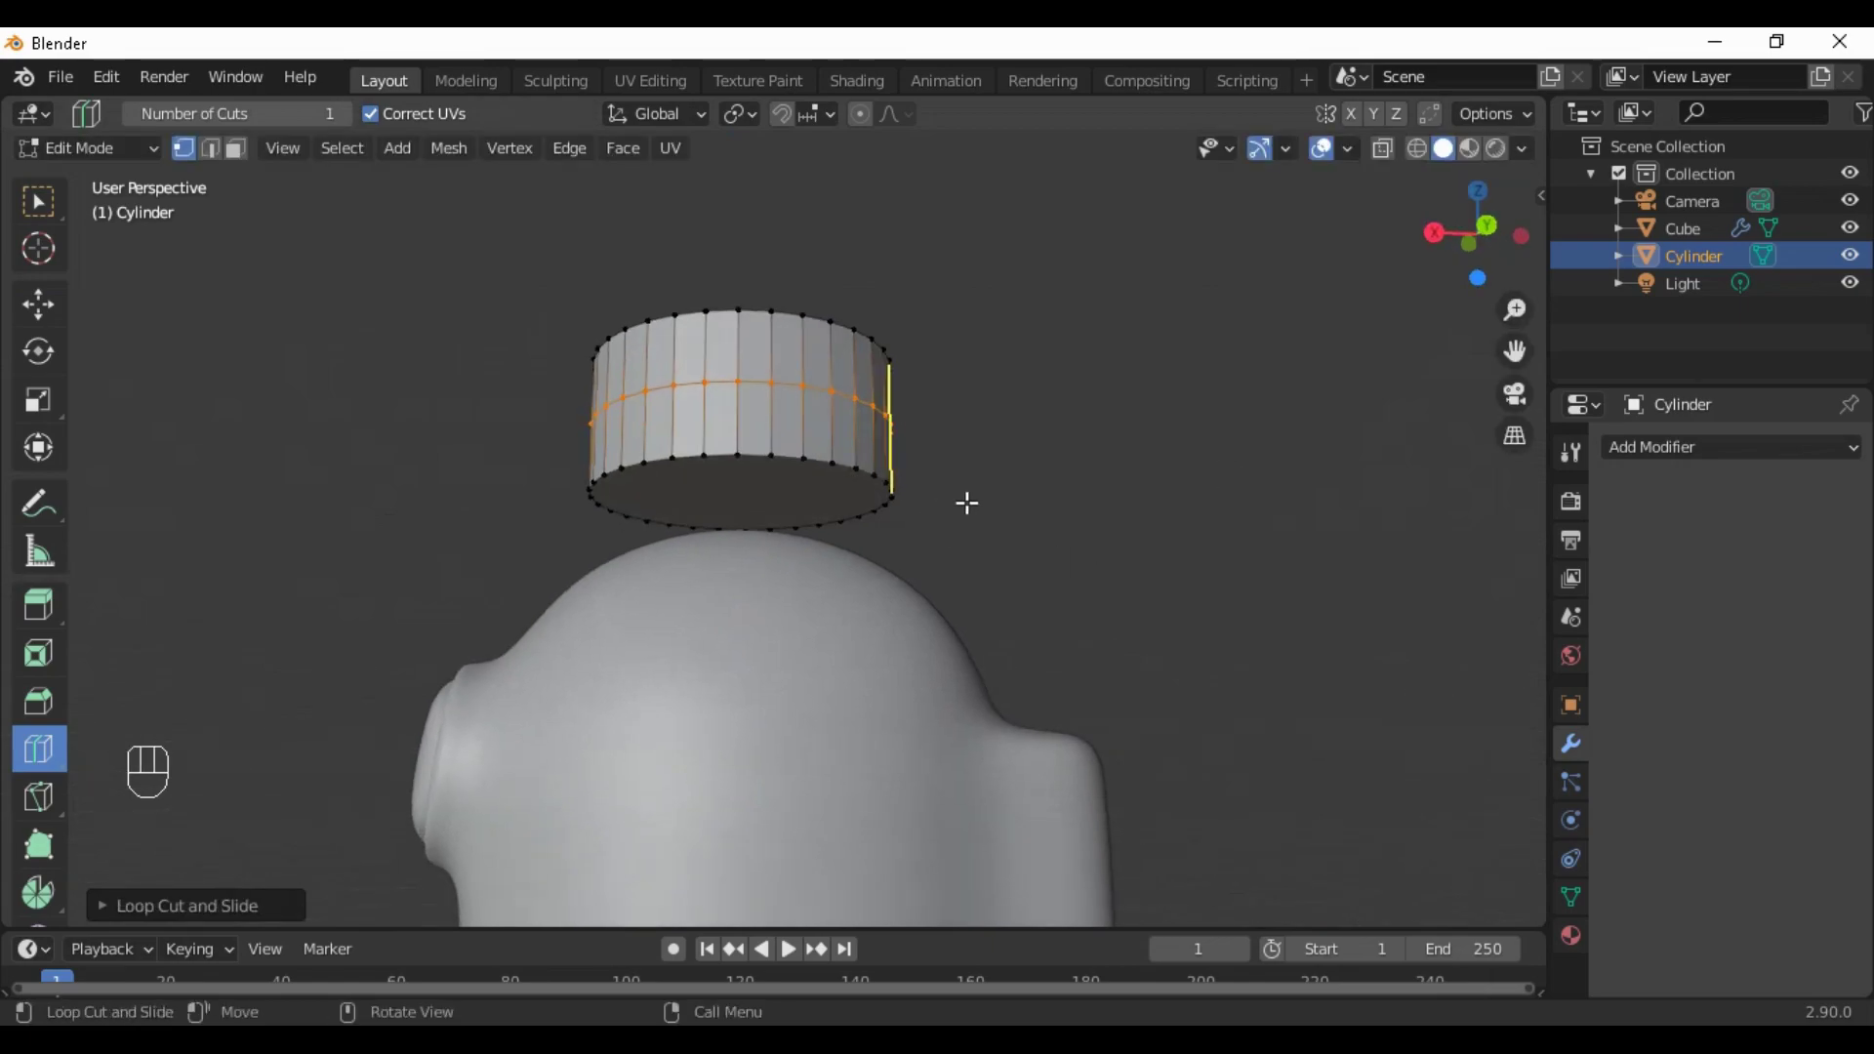
Switch to face selection and delete the crown's bottom face so that the underside is open
{"action": "left_click", "coordinate": [235, 148]}
{"action": "left_click", "coordinate": [38, 202]}
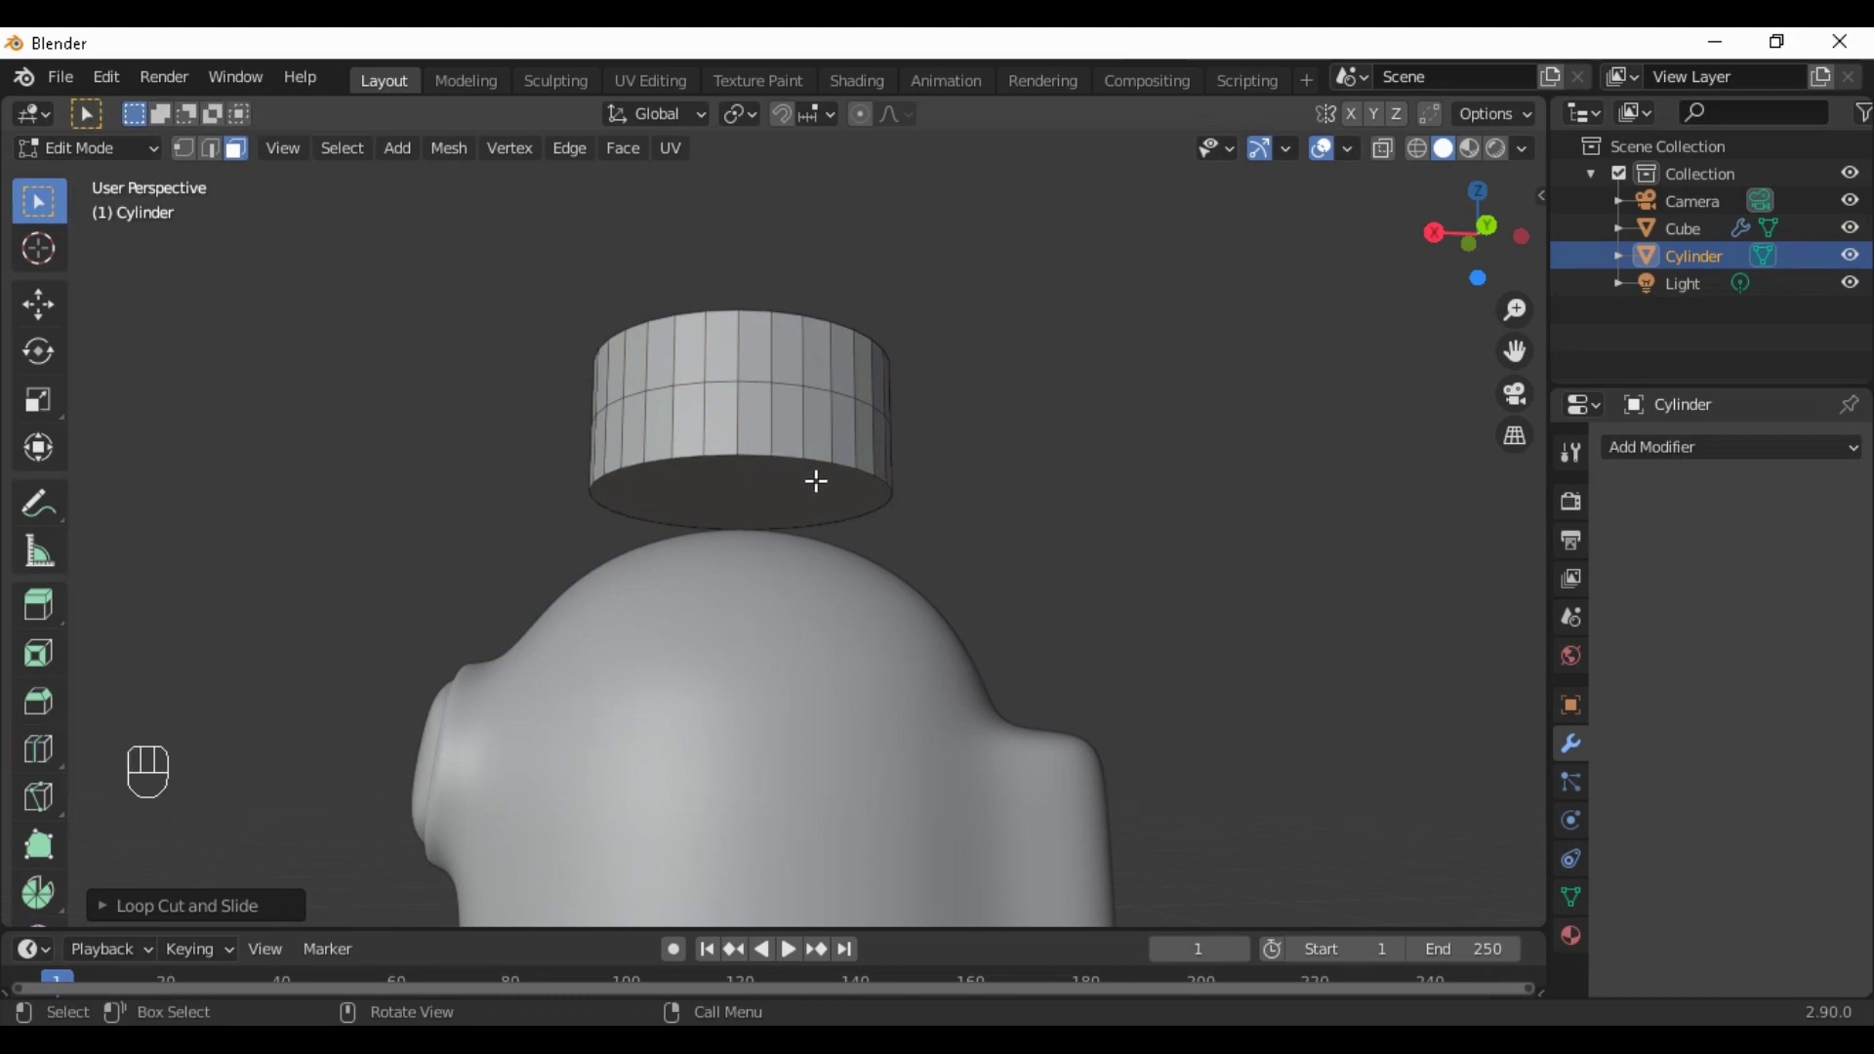
{"action": "left_click", "coordinate": [816, 481]}
{"action": "key", "text": "x"}
{"action": "left_click", "coordinate": [788, 561]}
Switch to edge selection and select the complete edge loop around the crown's open bottom rim
{"action": "mouse_move", "coordinate": [789, 563]}
{"action": "middle_mouse_down"}
{"action": "mouse_move", "coordinate": [853, 582]}
{"action": "mouse_move", "coordinate": [767, 558]}
{"action": "middle_mouse_up"}
{"action": "left_click_drag", "start_coordinate": [531, 451], "coordinate": [947, 543]}
{"action": "left_click", "coordinate": [1004, 489]}
{"action": "left_click", "coordinate": [210, 149]}
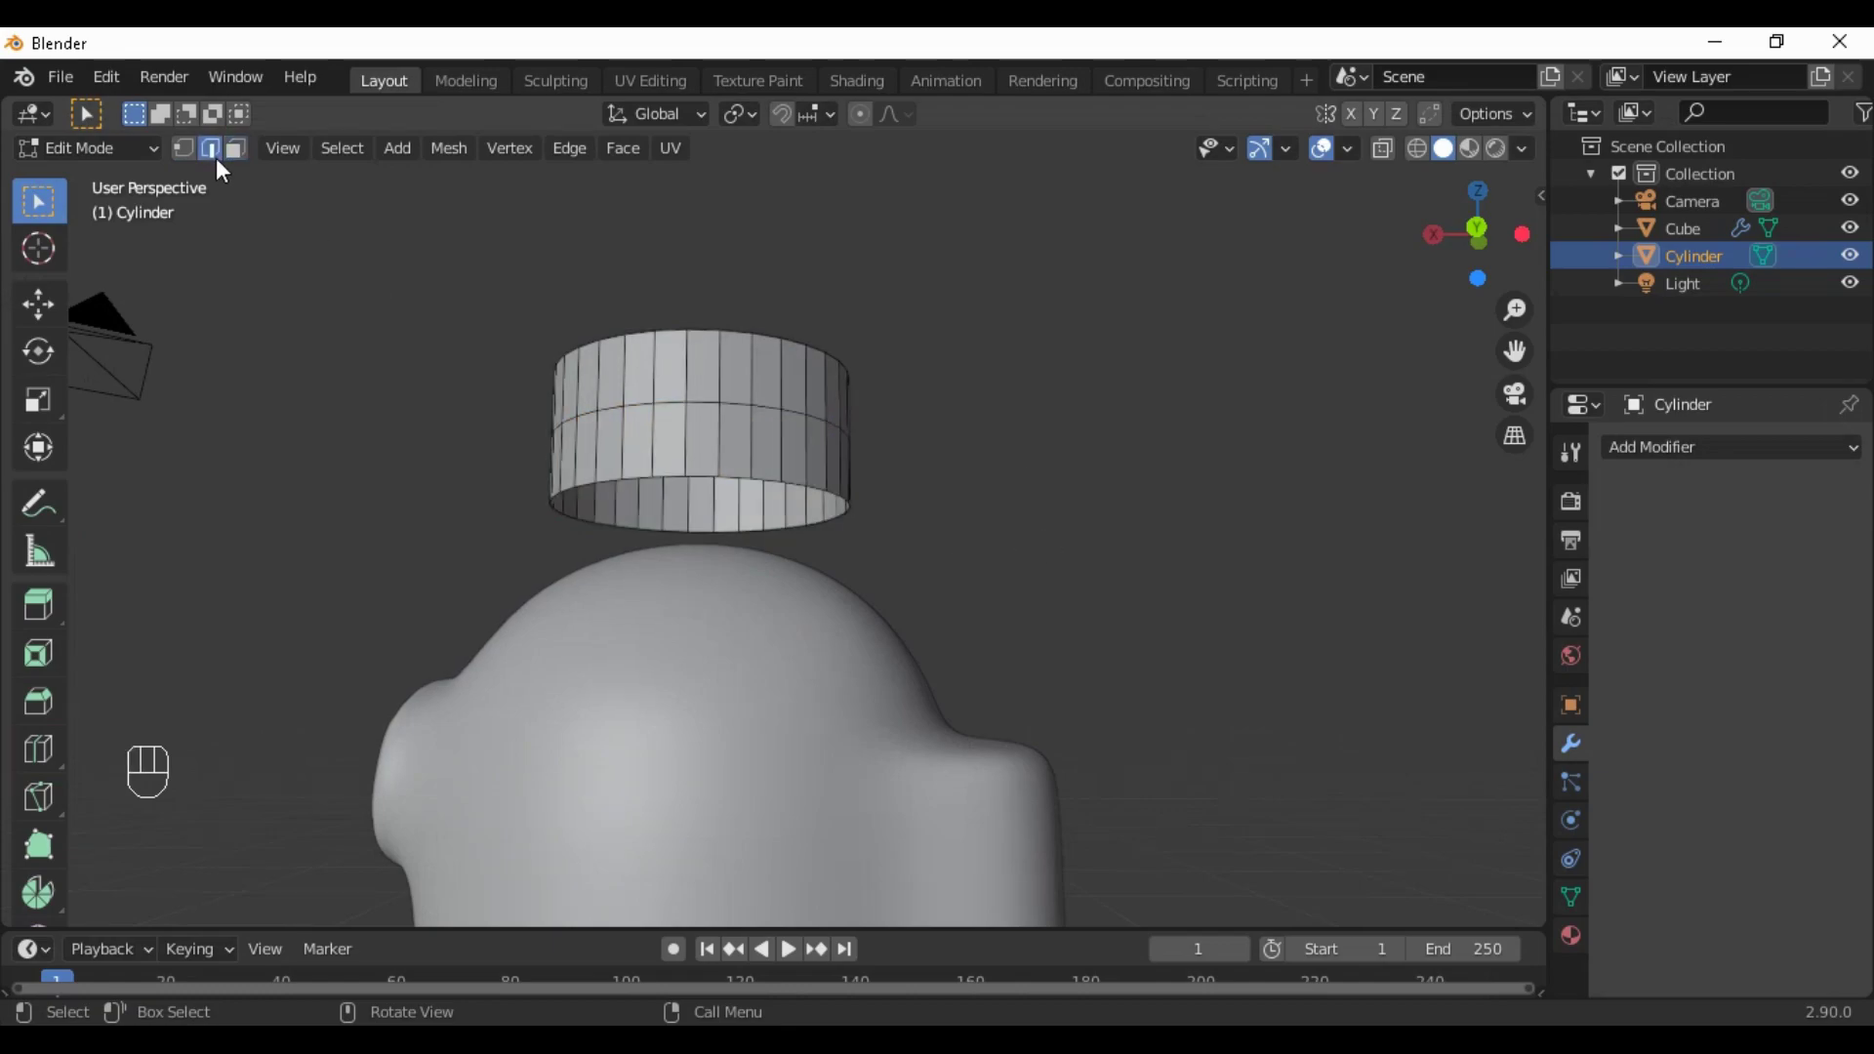
{"action": "left_click_drag", "start_coordinate": [493, 460], "coordinate": [970, 547]}
{"action": "middle_click_drag", "start_coordinate": [970, 552], "coordinate": [700, 470]}
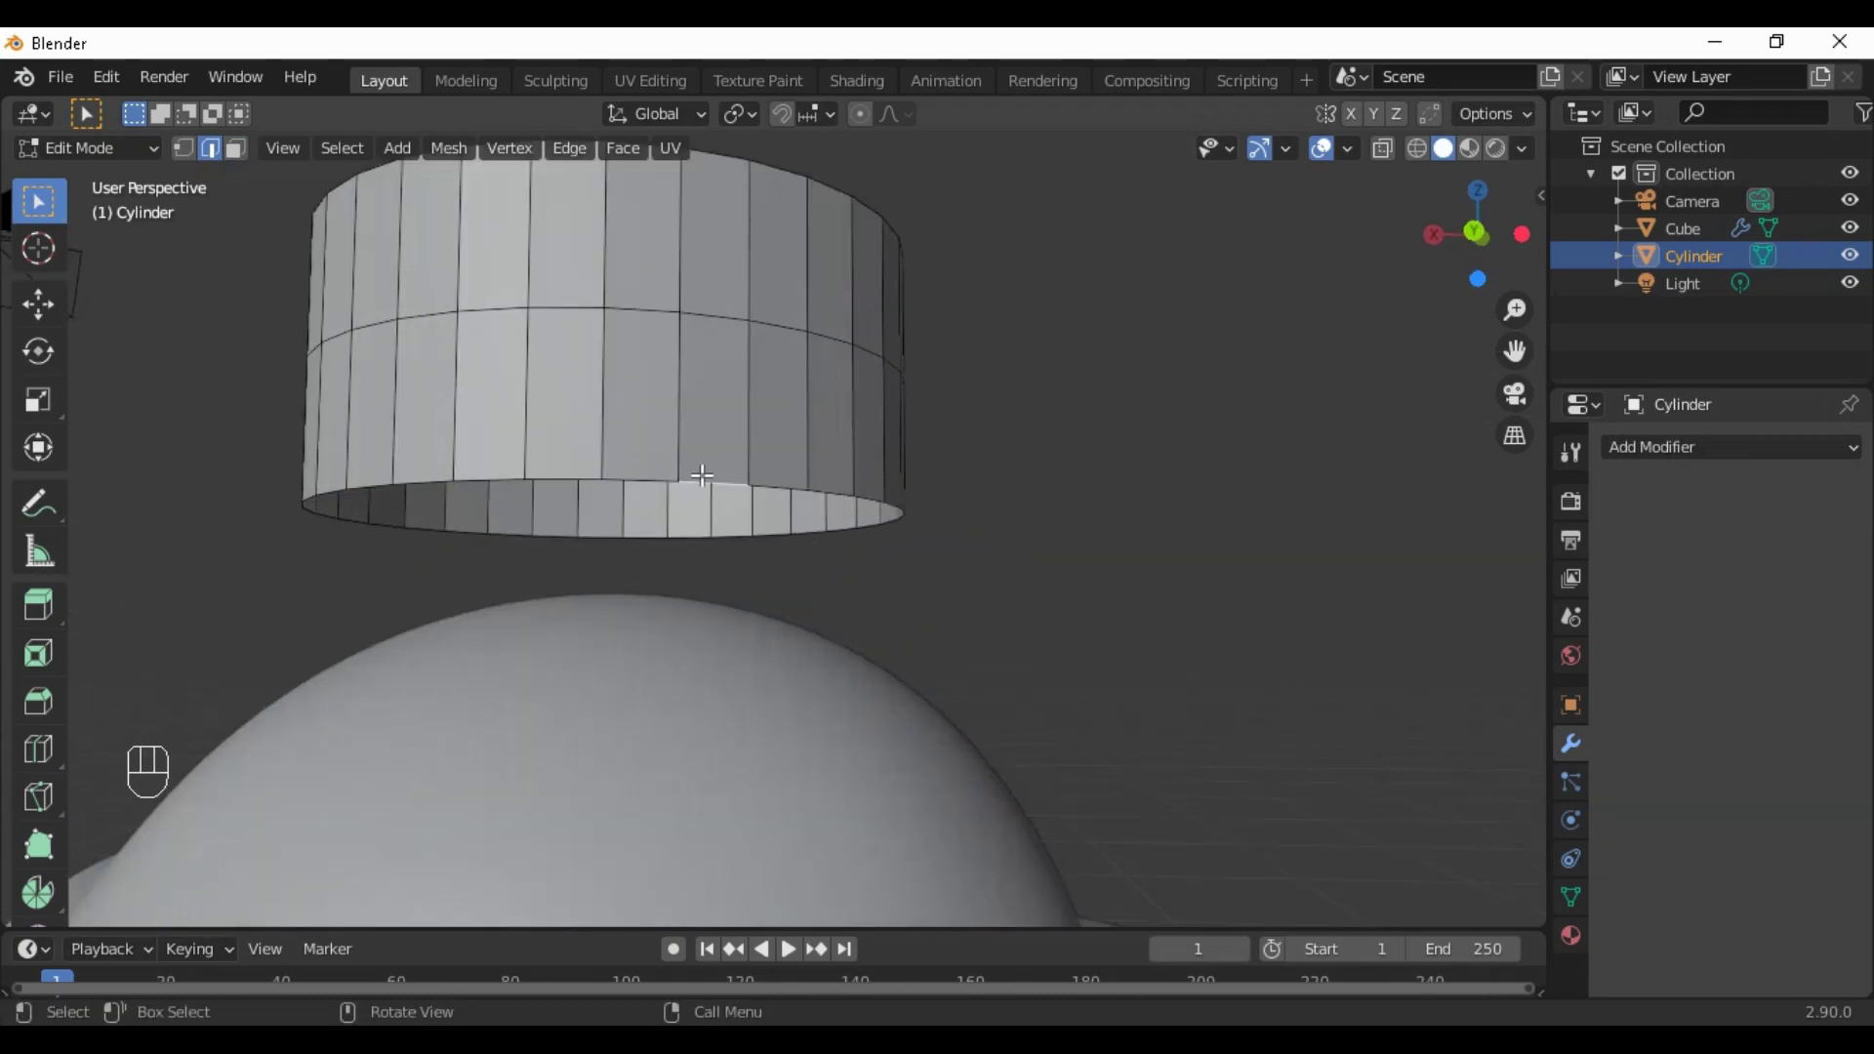
{"action": "left_click", "coordinate": [341, 148]}
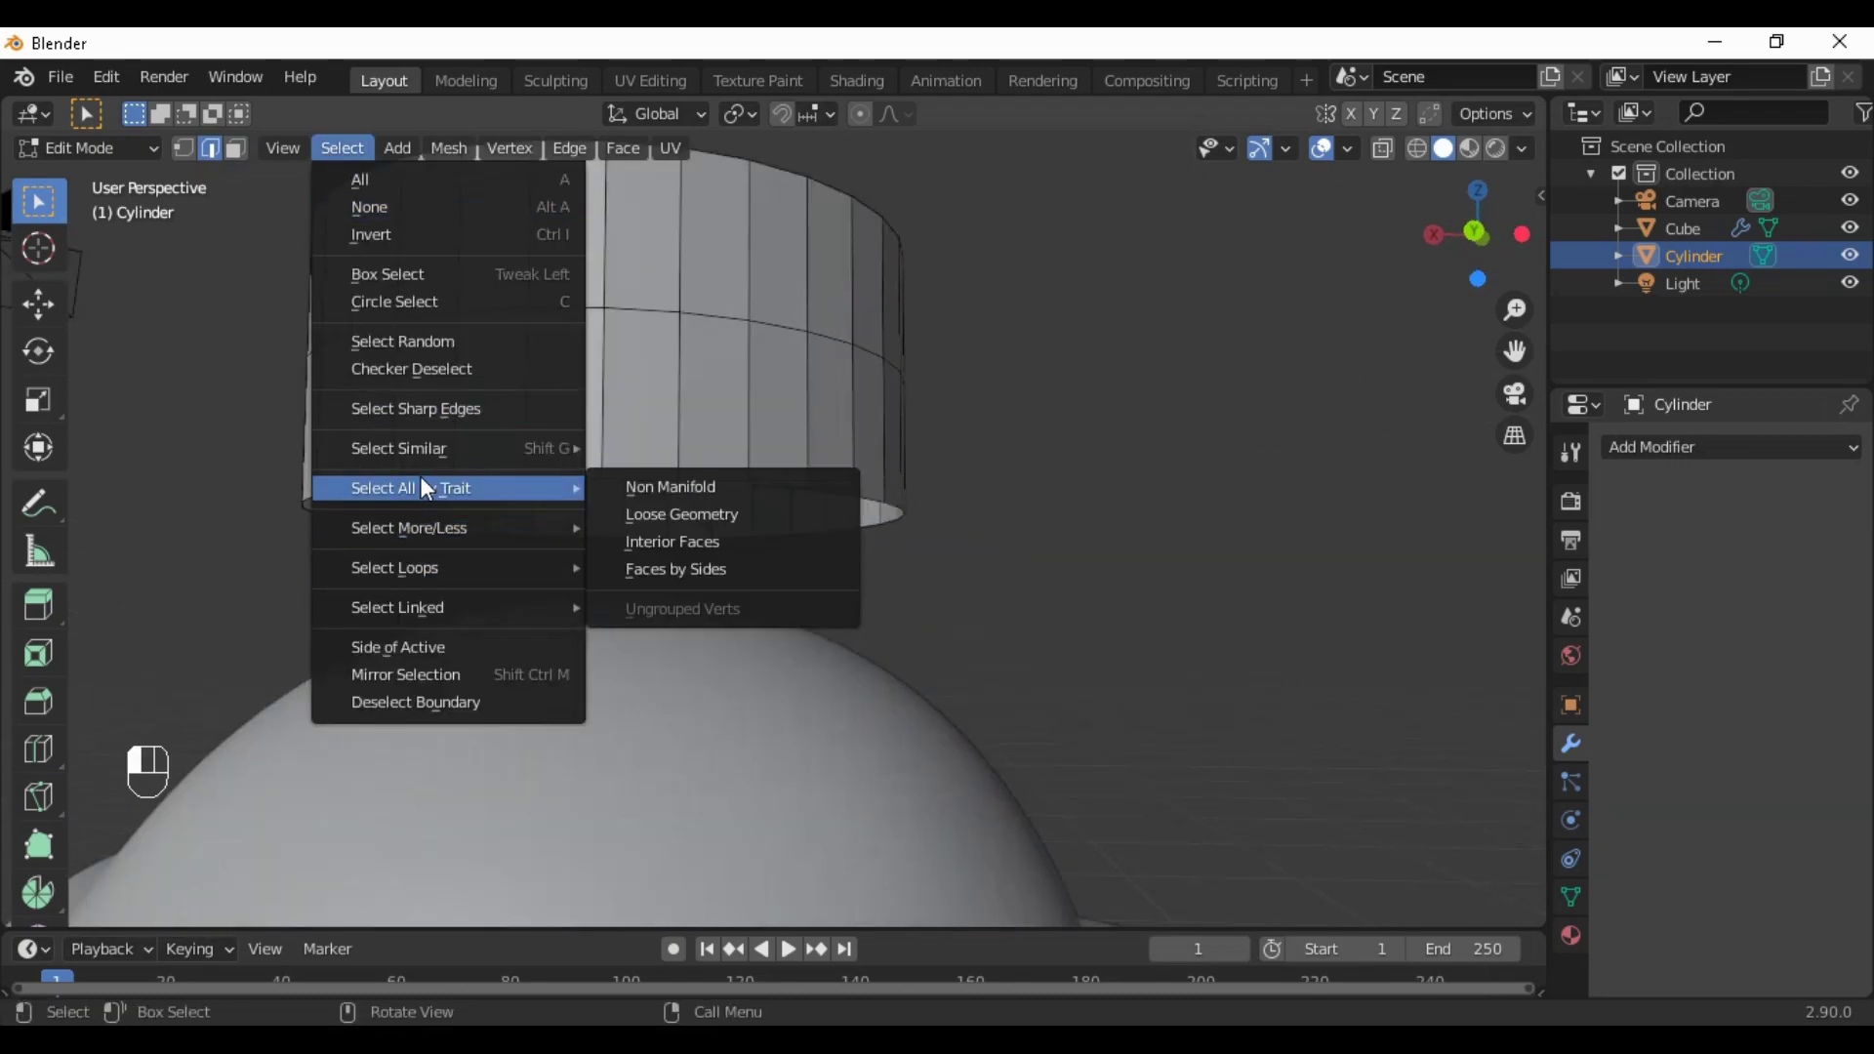
{"action": "mouse_move", "coordinate": [550, 568]}
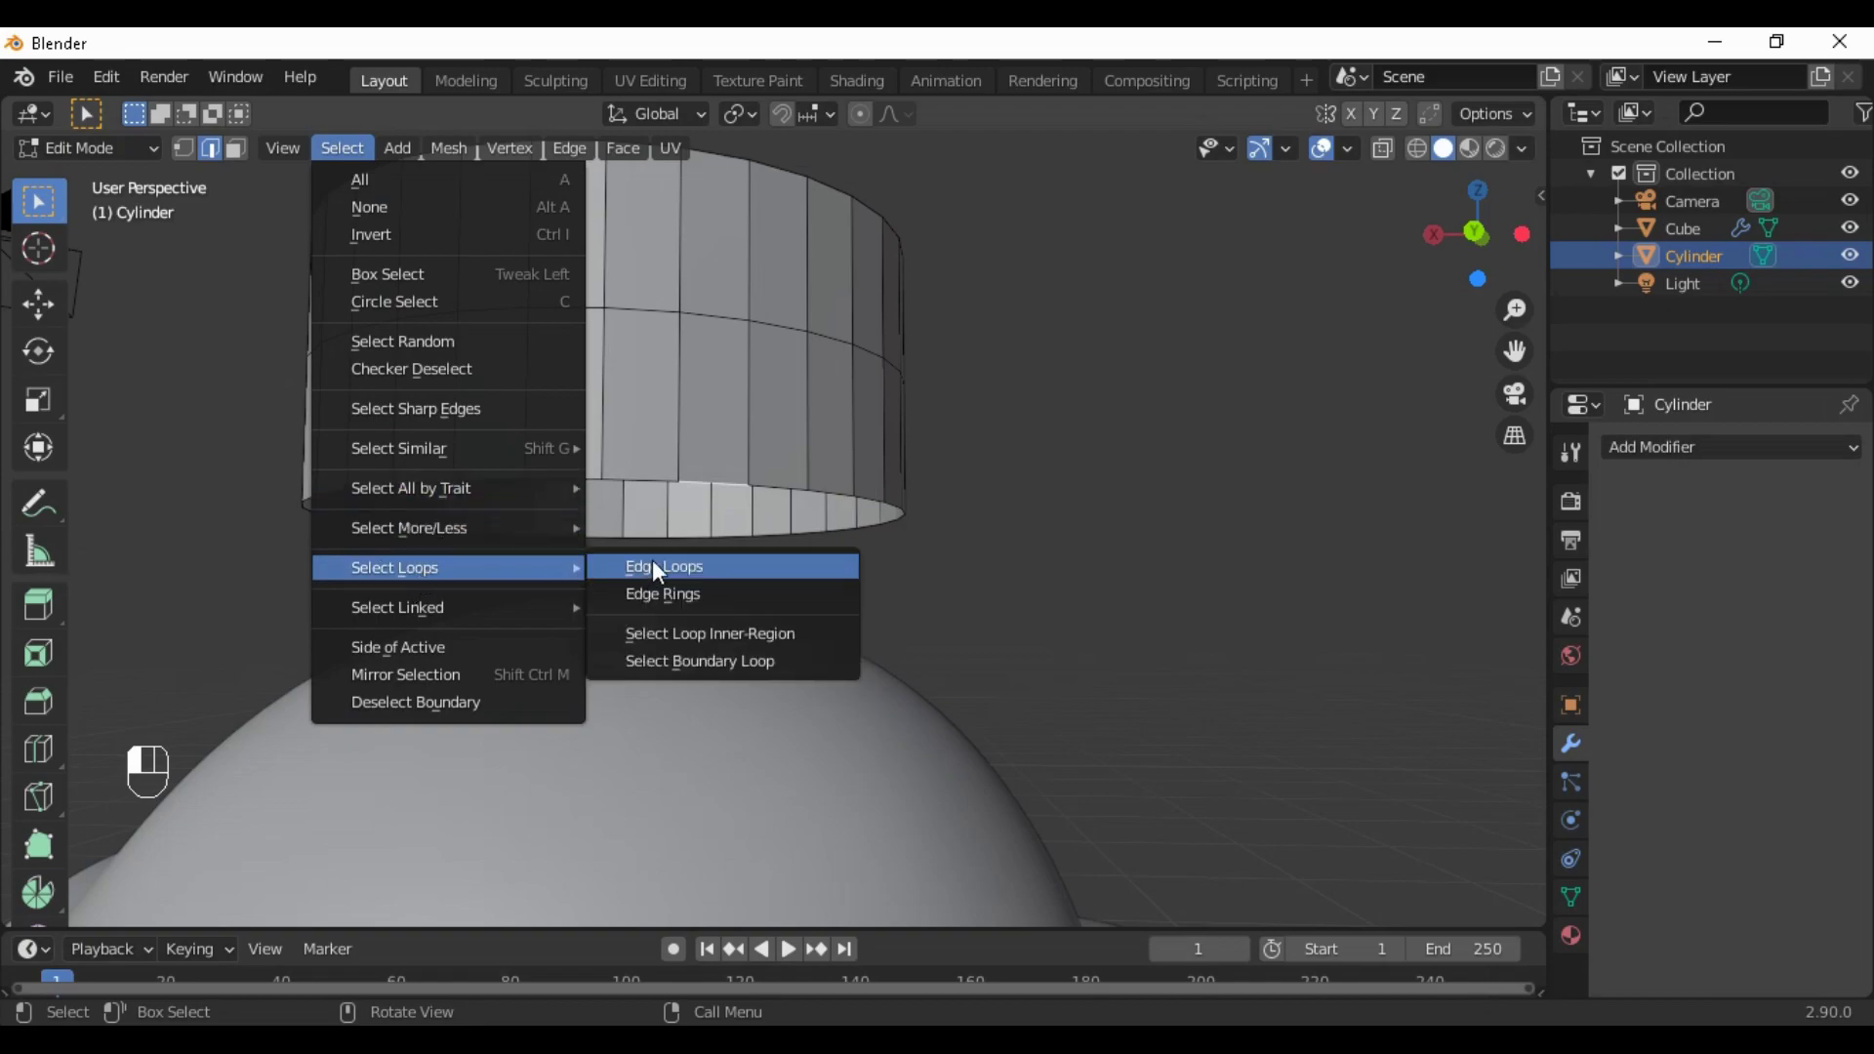
{"action": "left_click", "coordinate": [652, 562]}
{"action": "scroll", "coordinate": [829, 597], "scroll_direction": "down", "scroll_amount": 5}
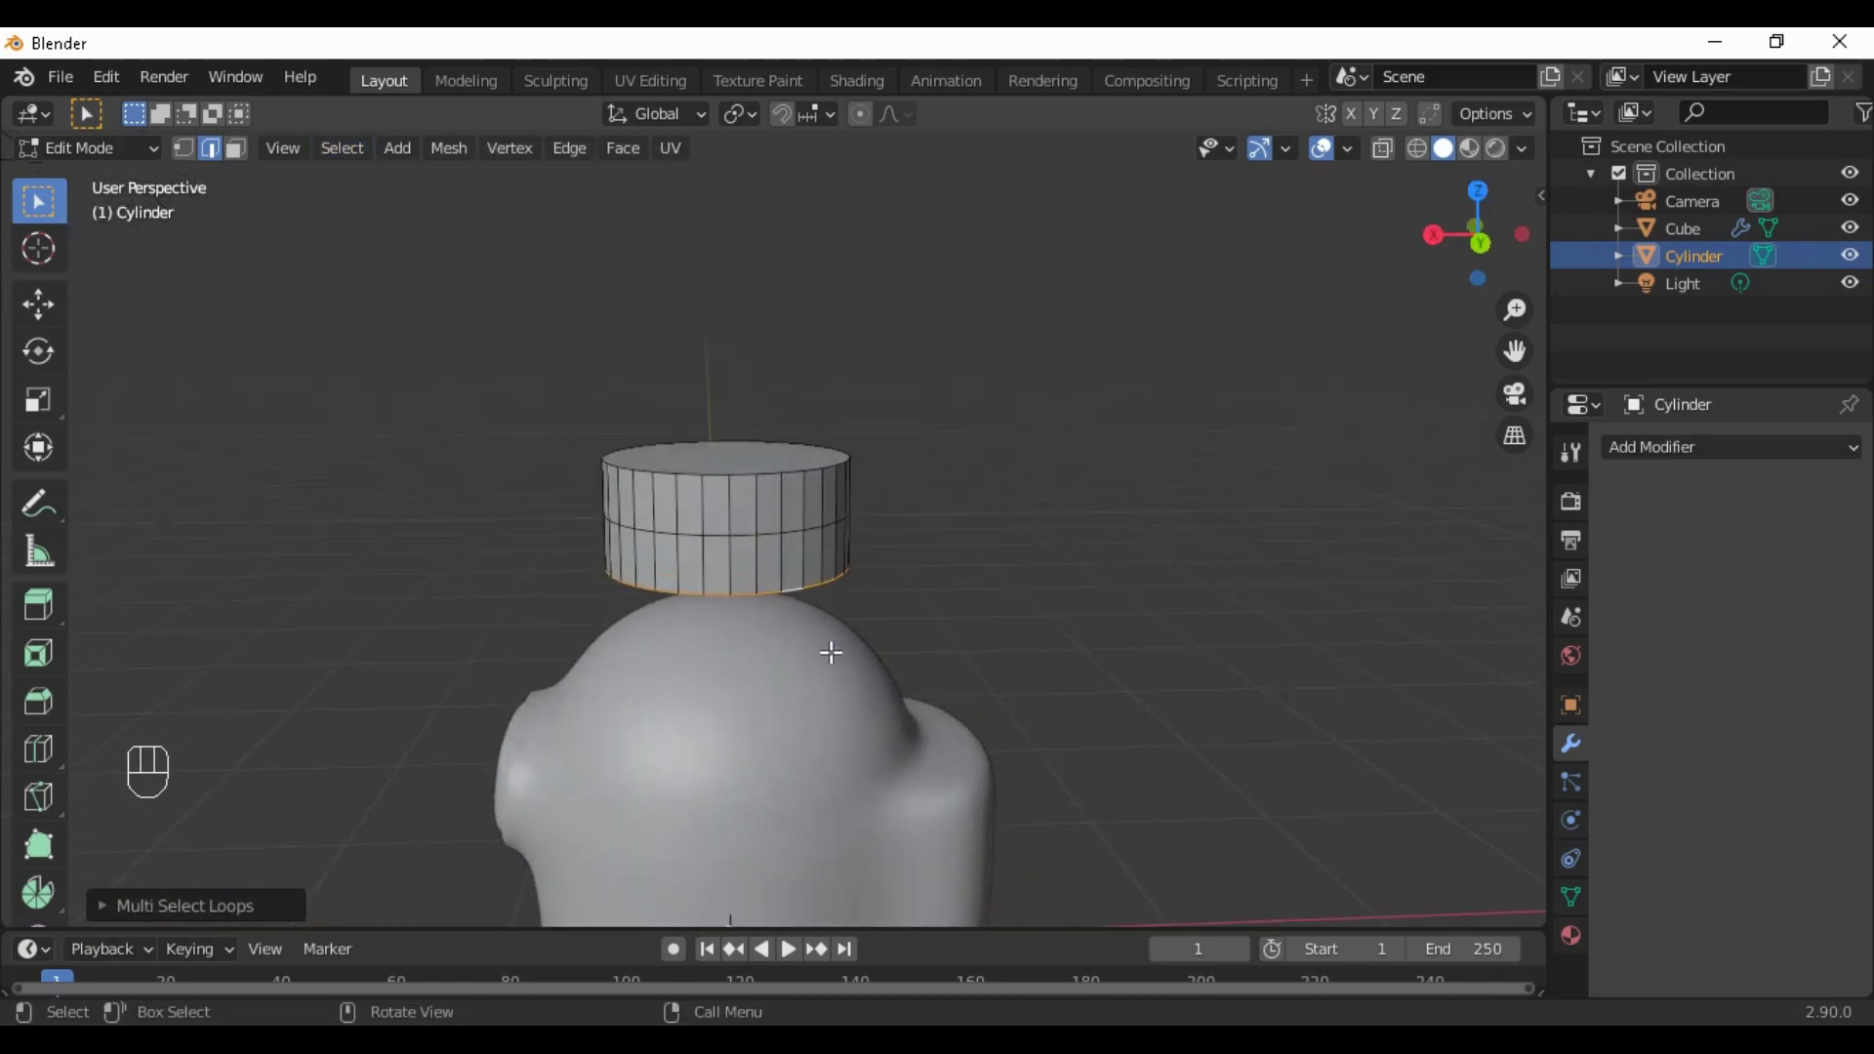
Extrude the bottom edge loop about 0.01 m downward along Z
{"action": "scroll", "coordinate": [805, 659], "scroll_direction": "up", "scroll_amount": 5}
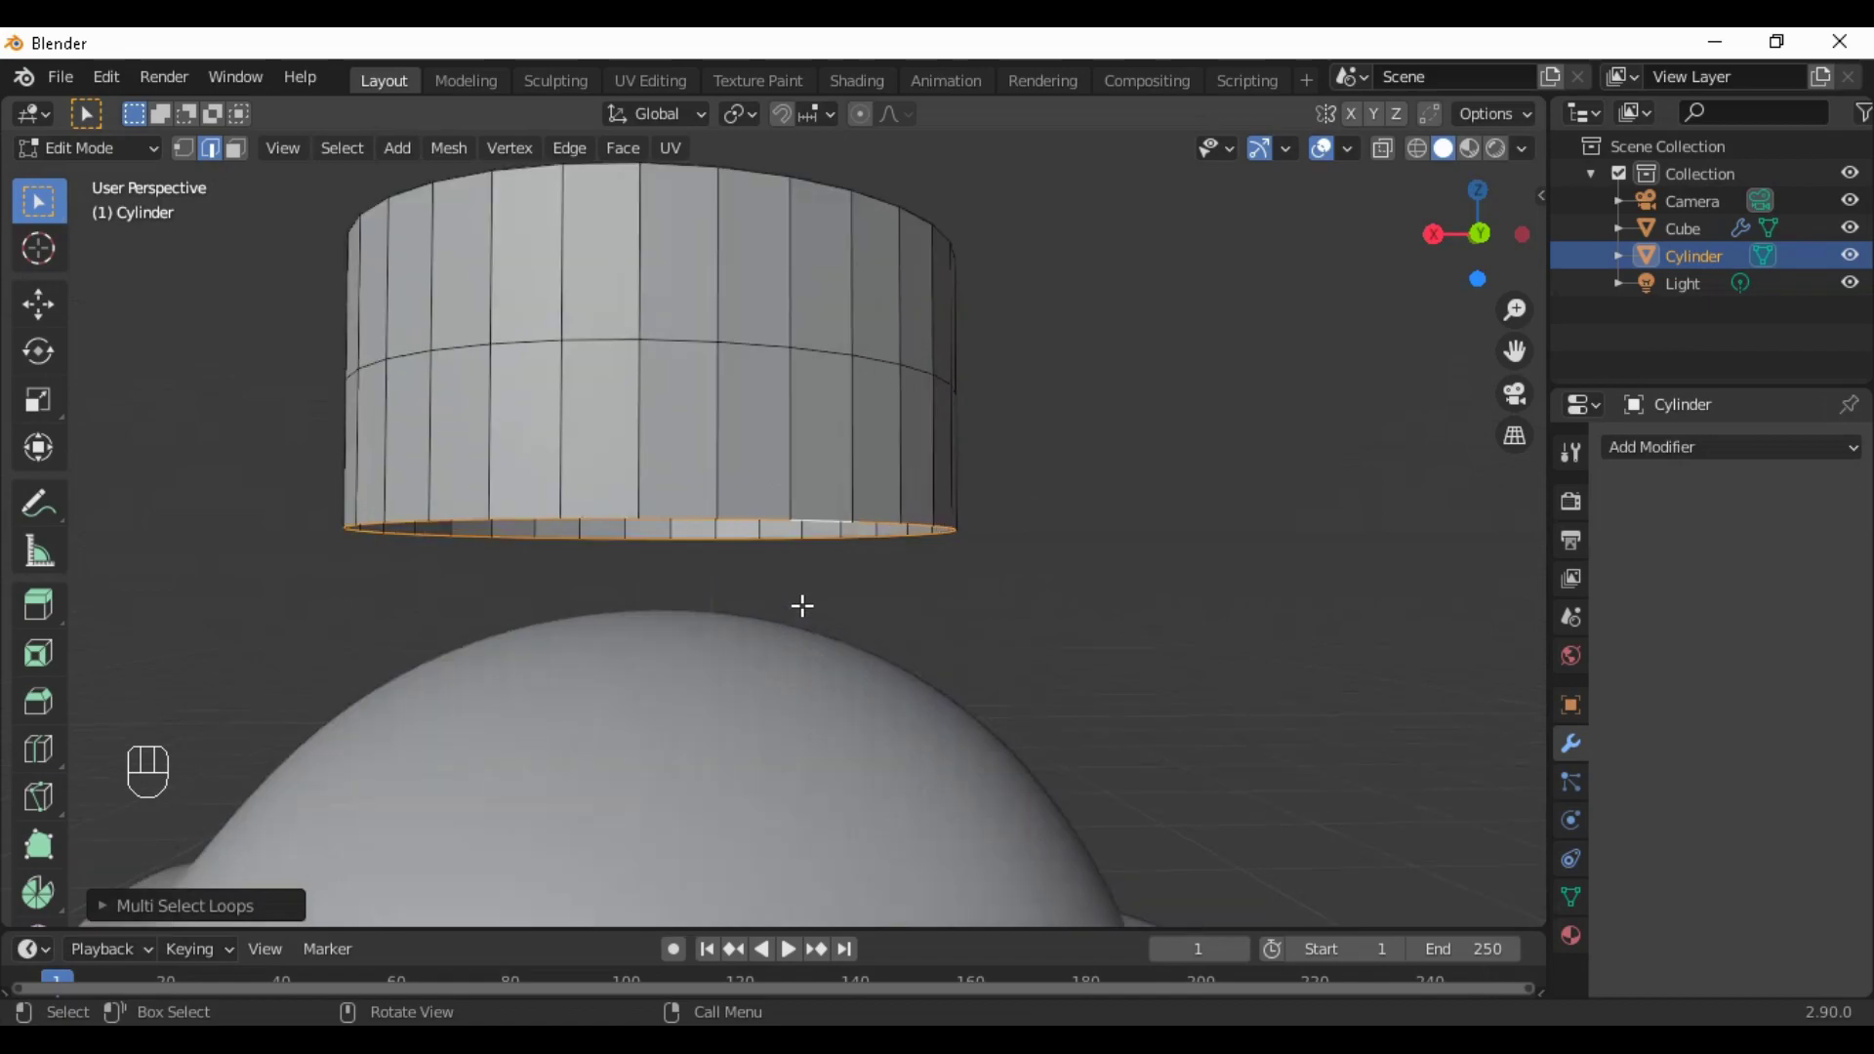
{"action": "scroll", "coordinate": [805, 607], "scroll_direction": "up", "scroll_amount": 2}
{"action": "key", "text": "e"}
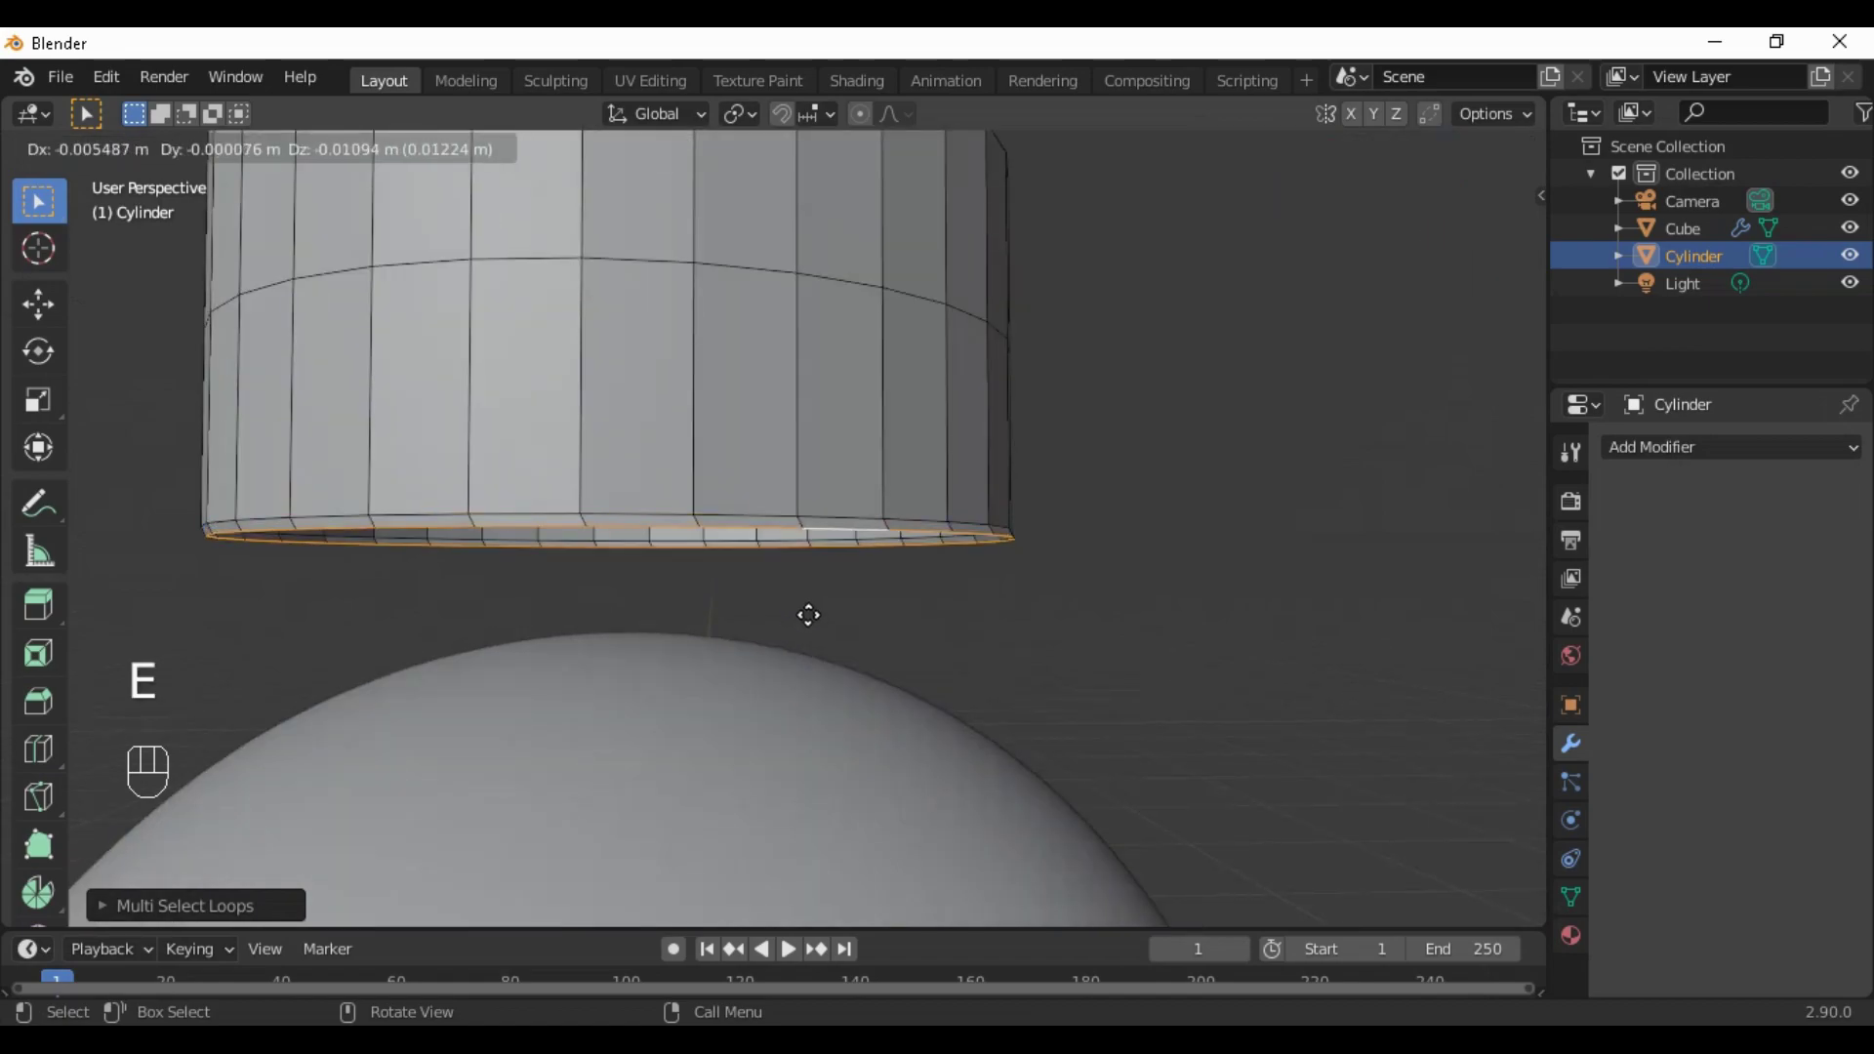
{"action": "key", "text": "z"}
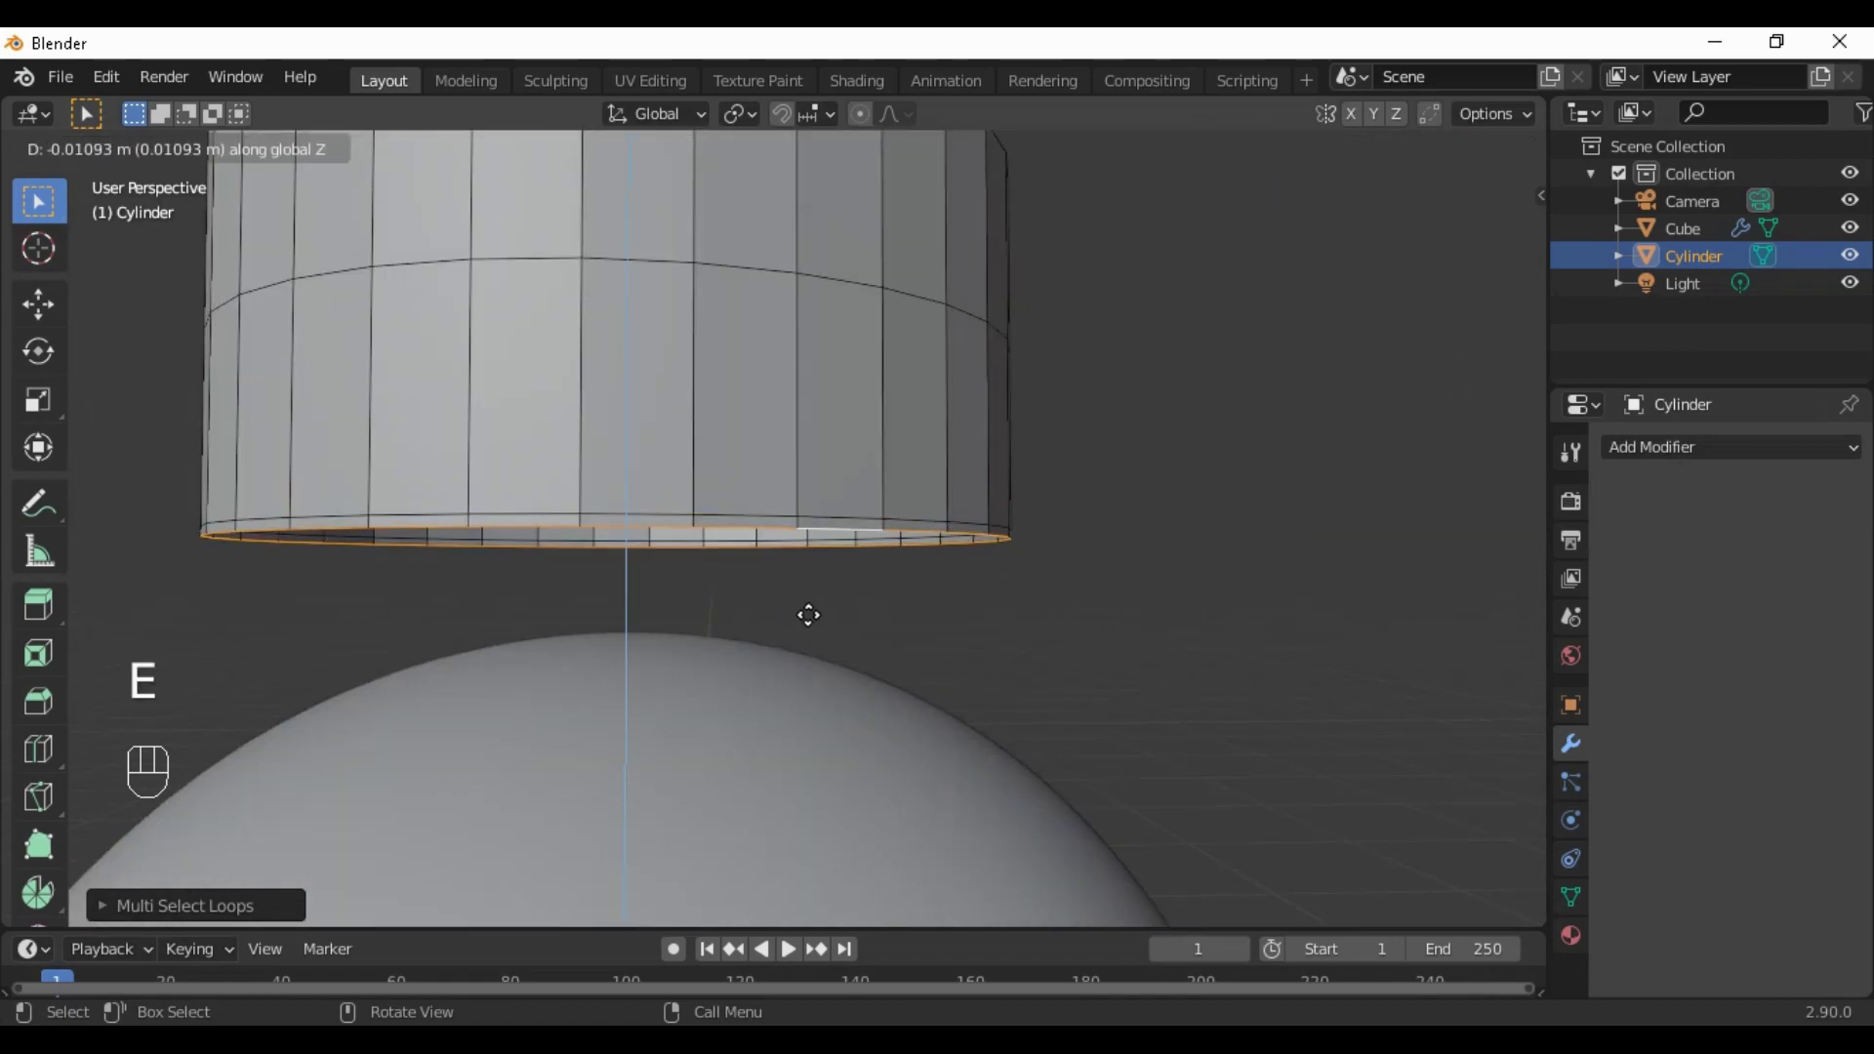
{"action": "left_click", "coordinate": [808, 615]}
{"action": "scroll", "coordinate": [808, 615], "scroll_direction": "down", "scroll_amount": 3}
{"action": "middle_click_drag", "start_coordinate": [808, 614], "coordinate": [846, 775]}
{"action": "scroll", "coordinate": [846, 775], "scroll_direction": "down", "scroll_amount": 3}
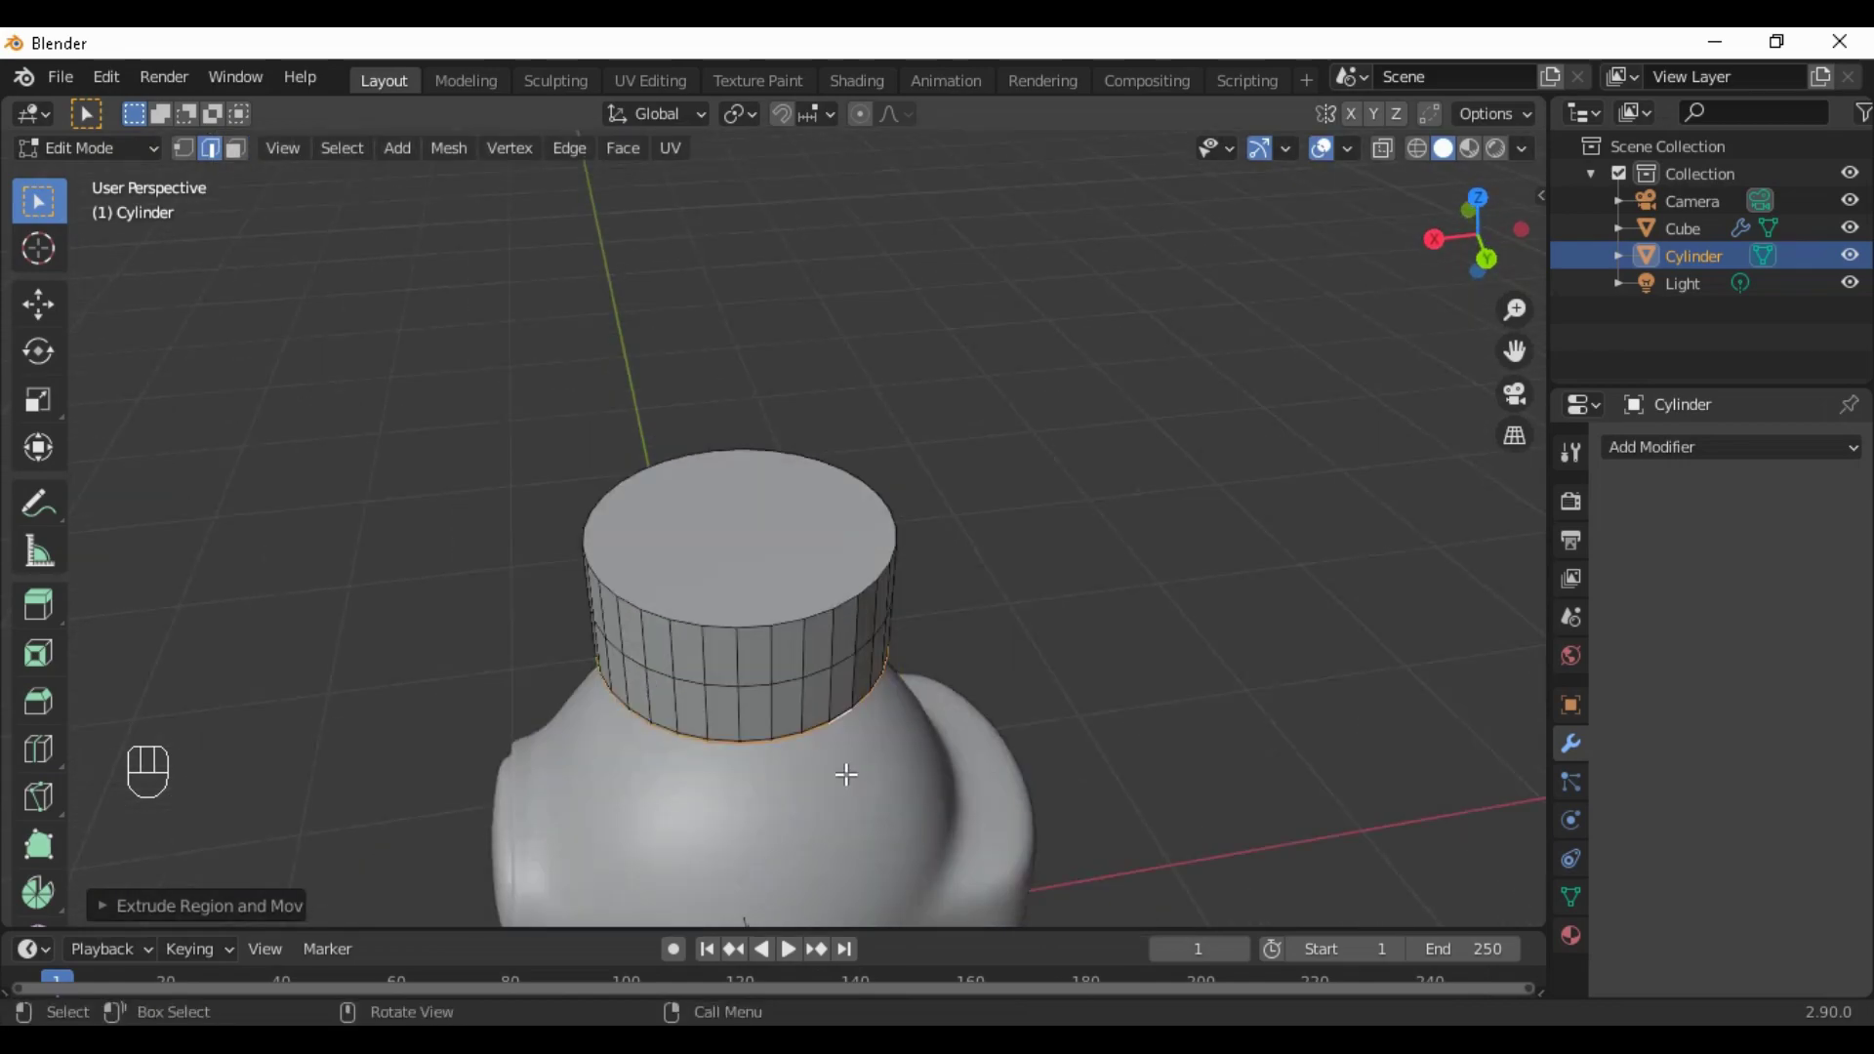
Scale the extruded bottom edge loop outward to about 2.13 to form a wide hat brim
{"action": "scroll", "coordinate": [846, 775], "scroll_direction": "down", "scroll_amount": 2}
{"action": "key", "text": "s"}
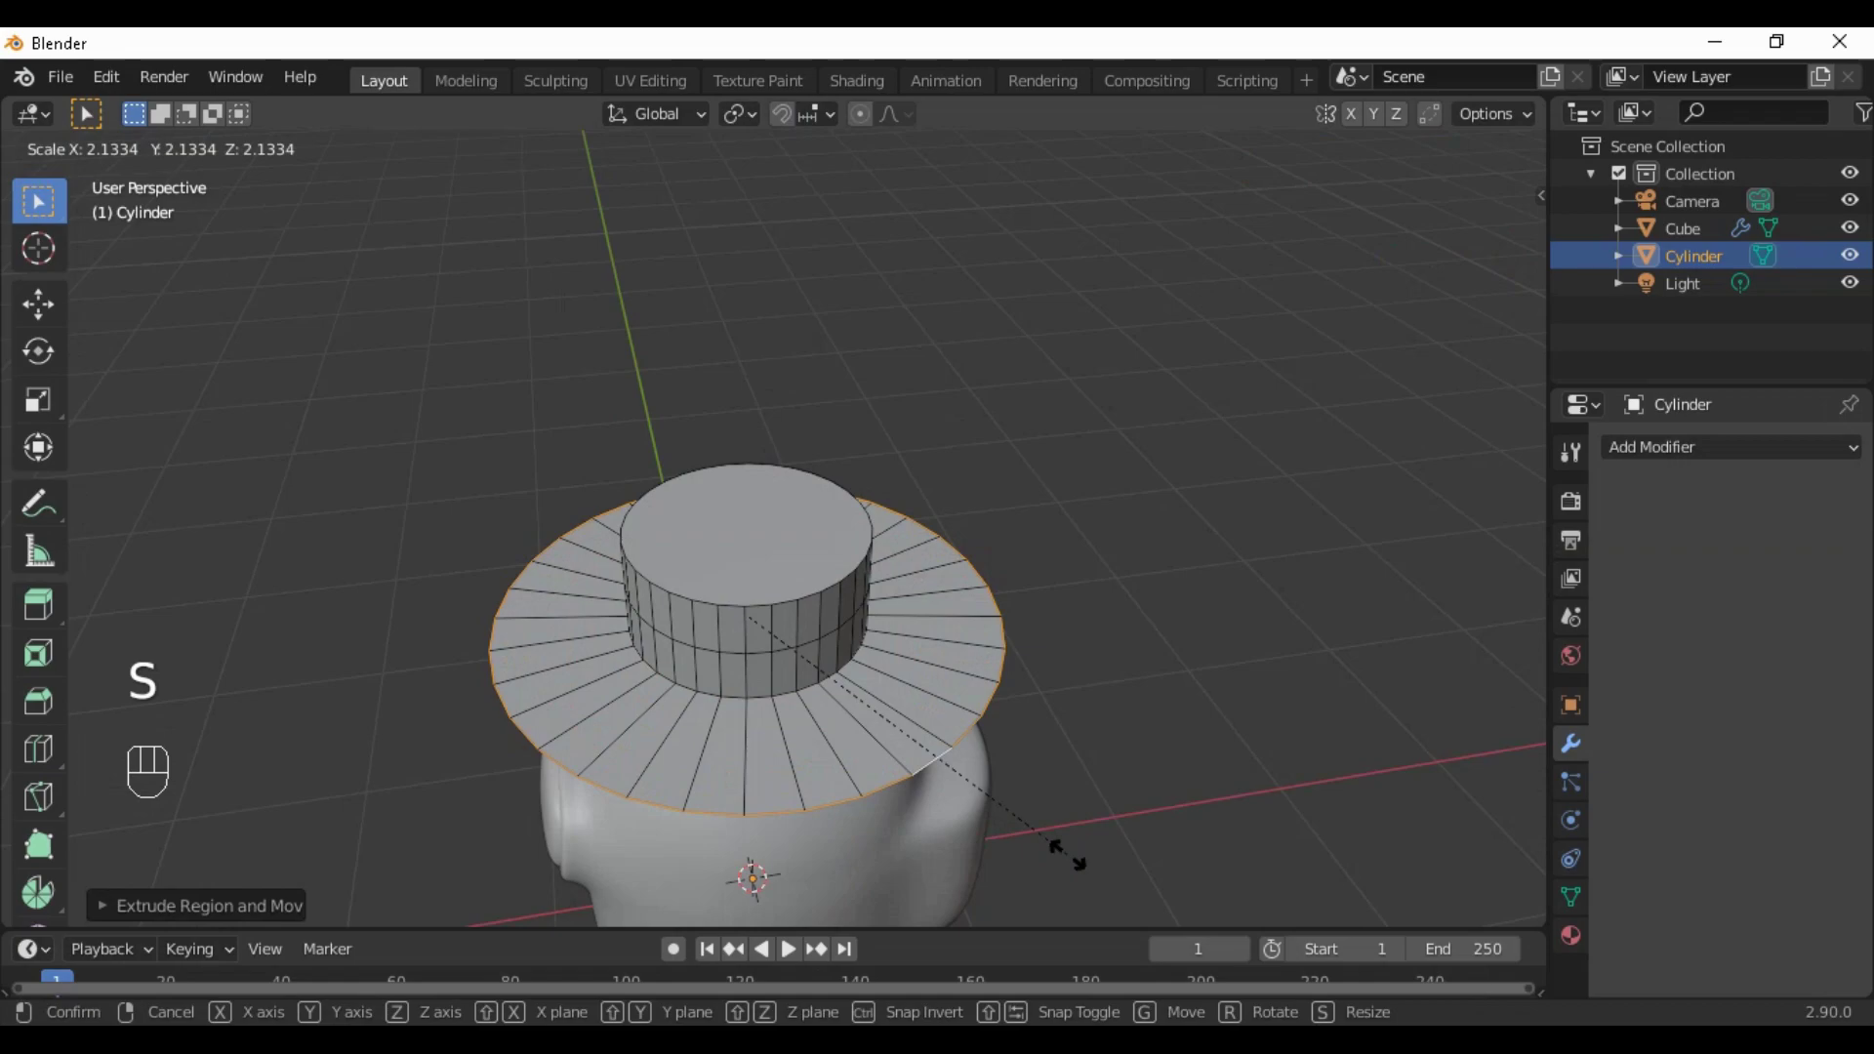
{"action": "left_click", "coordinate": [1068, 854]}
{"action": "middle_click_drag", "start_coordinate": [1109, 829], "coordinate": [1084, 754]}
{"action": "scroll", "coordinate": [1084, 755], "scroll_direction": "up", "scroll_amount": 2}
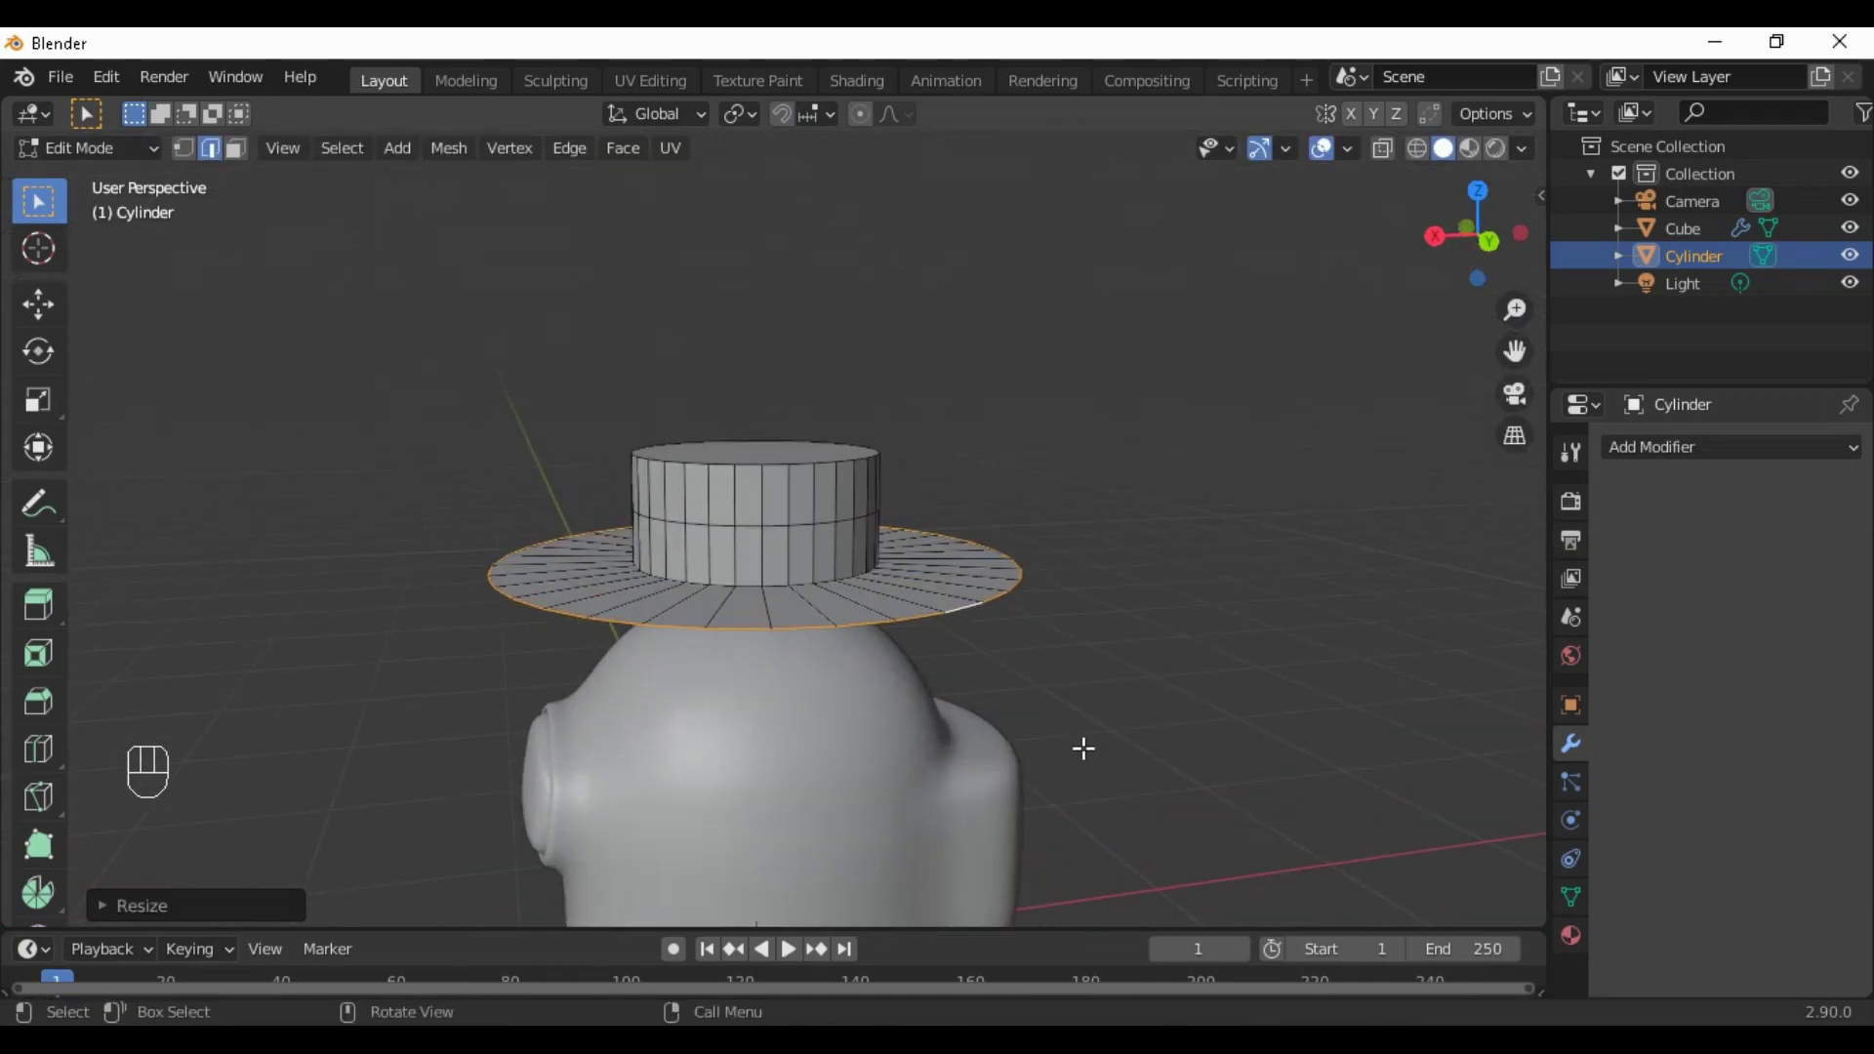
Lower the brim's outer edge by about 0.1 m along Z, and raise it partway back for a gentle slope
{"action": "key", "text": "g"}
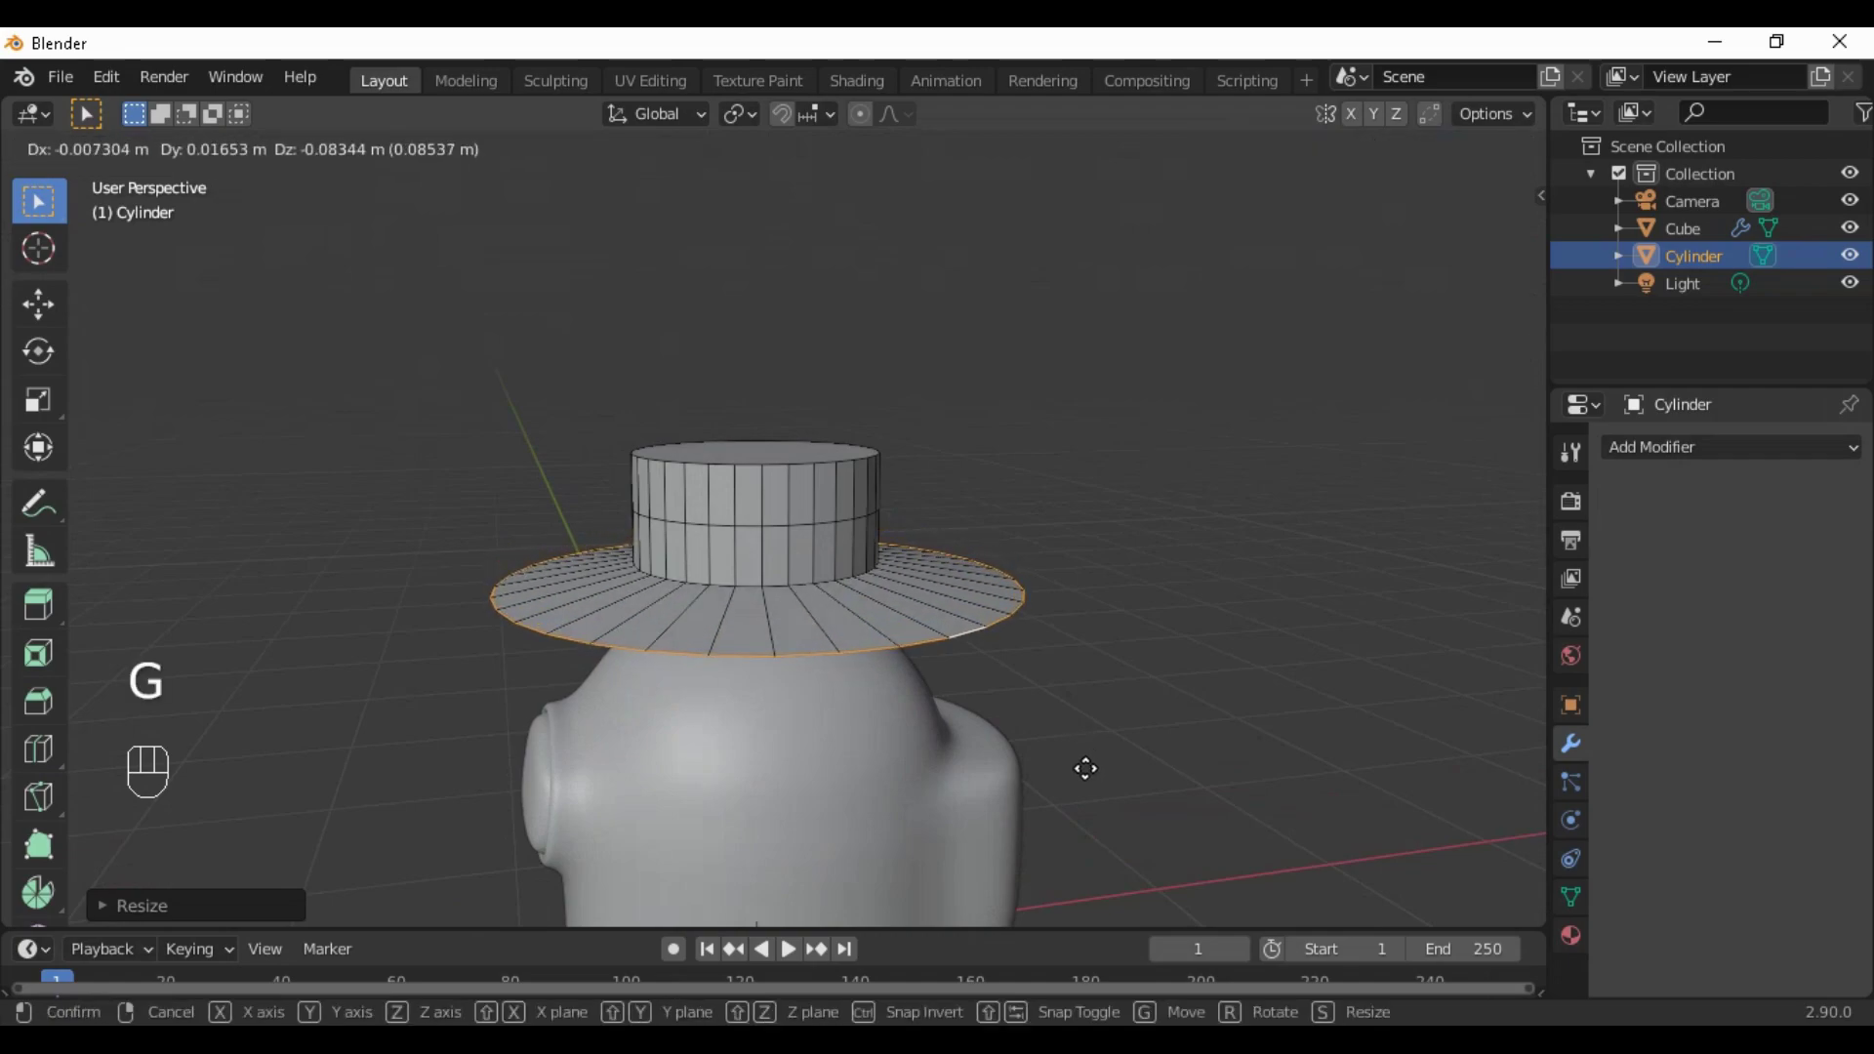
{"action": "key", "text": "z"}
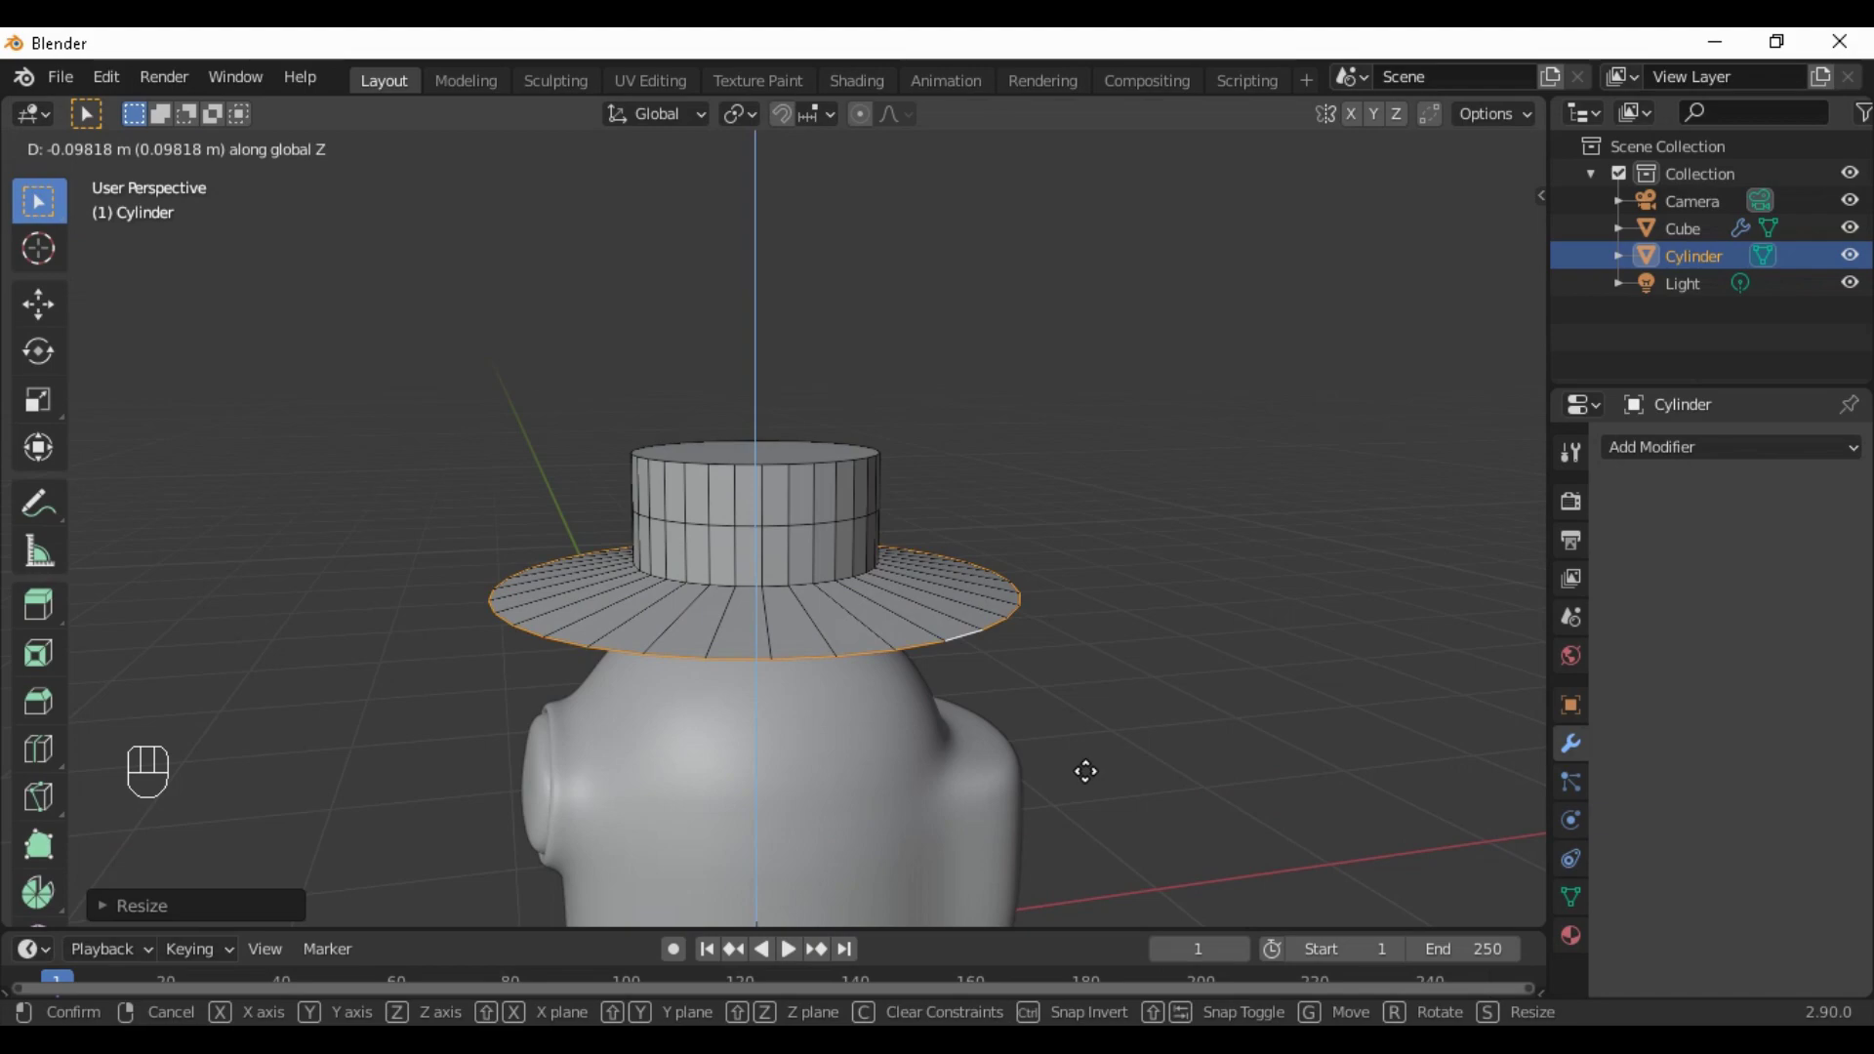
{"action": "left_click", "coordinate": [1083, 782]}
{"action": "middle_click_drag", "start_coordinate": [1083, 781], "coordinate": [1061, 711]}
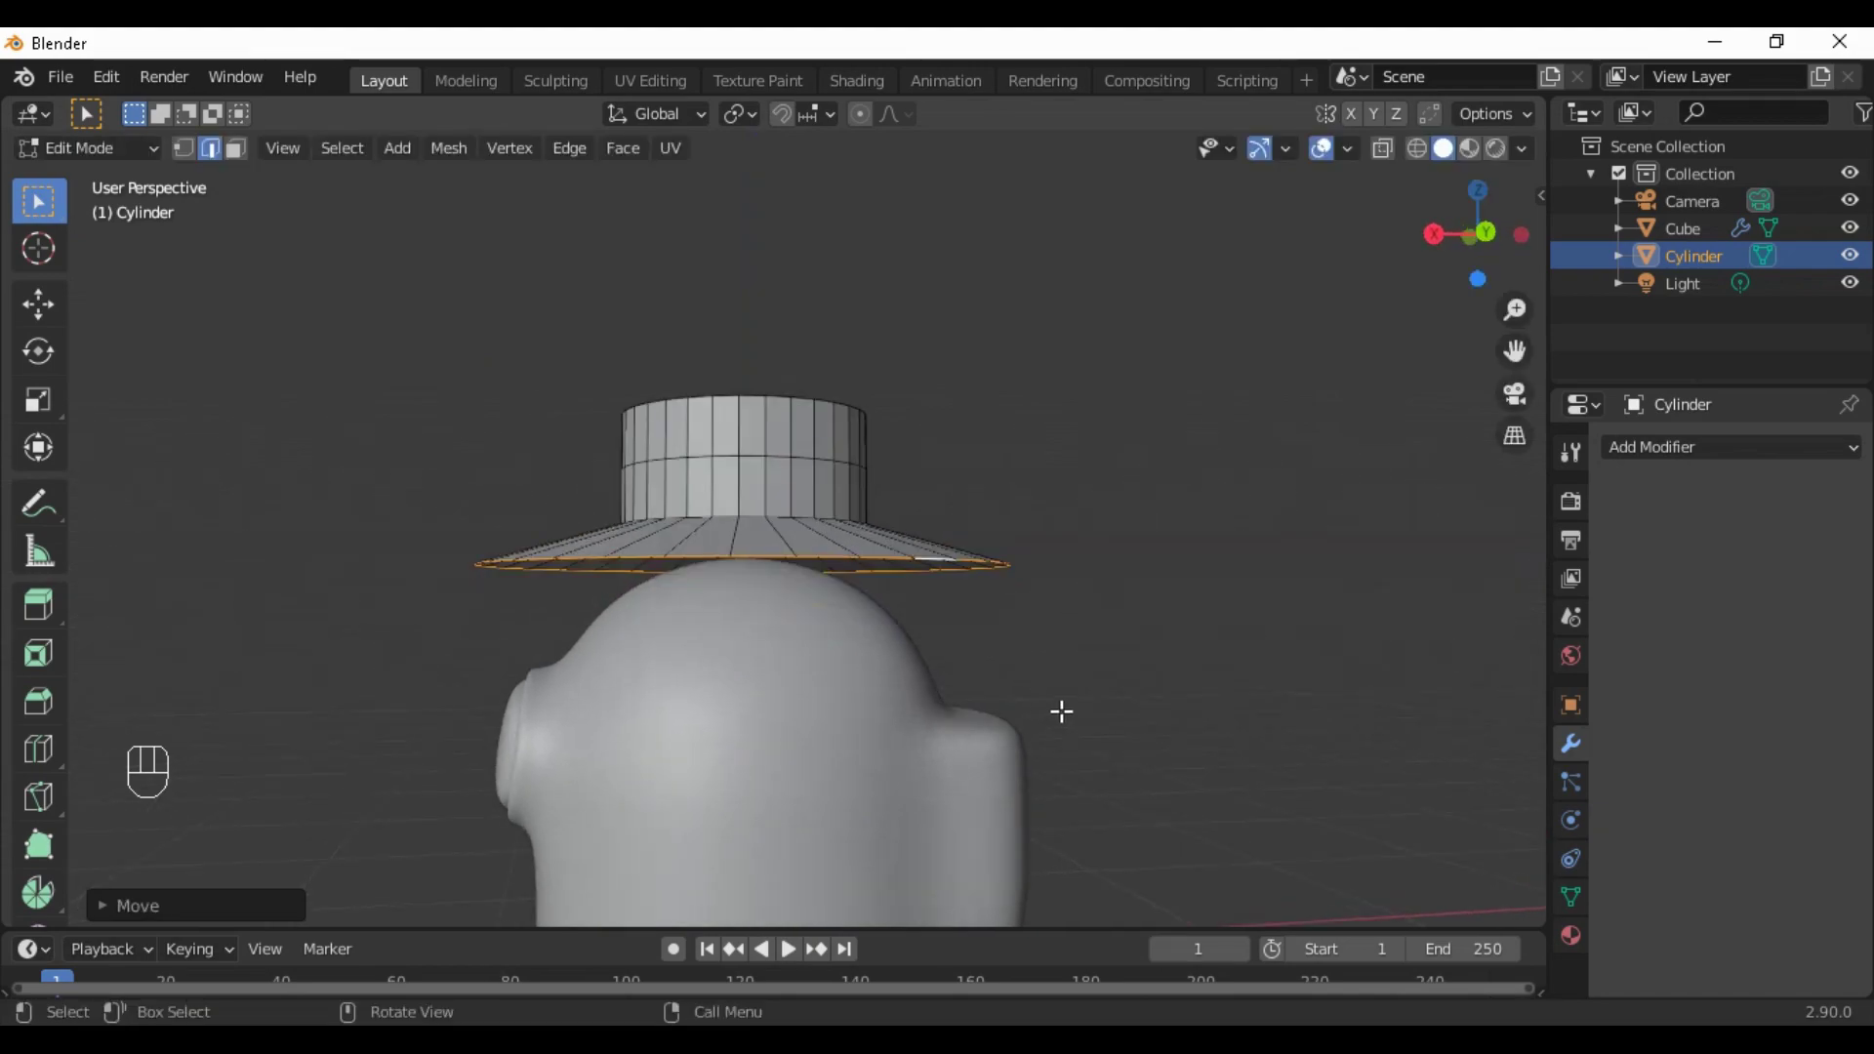
{"action": "key", "text": "g"}
{"action": "key", "text": "z"}
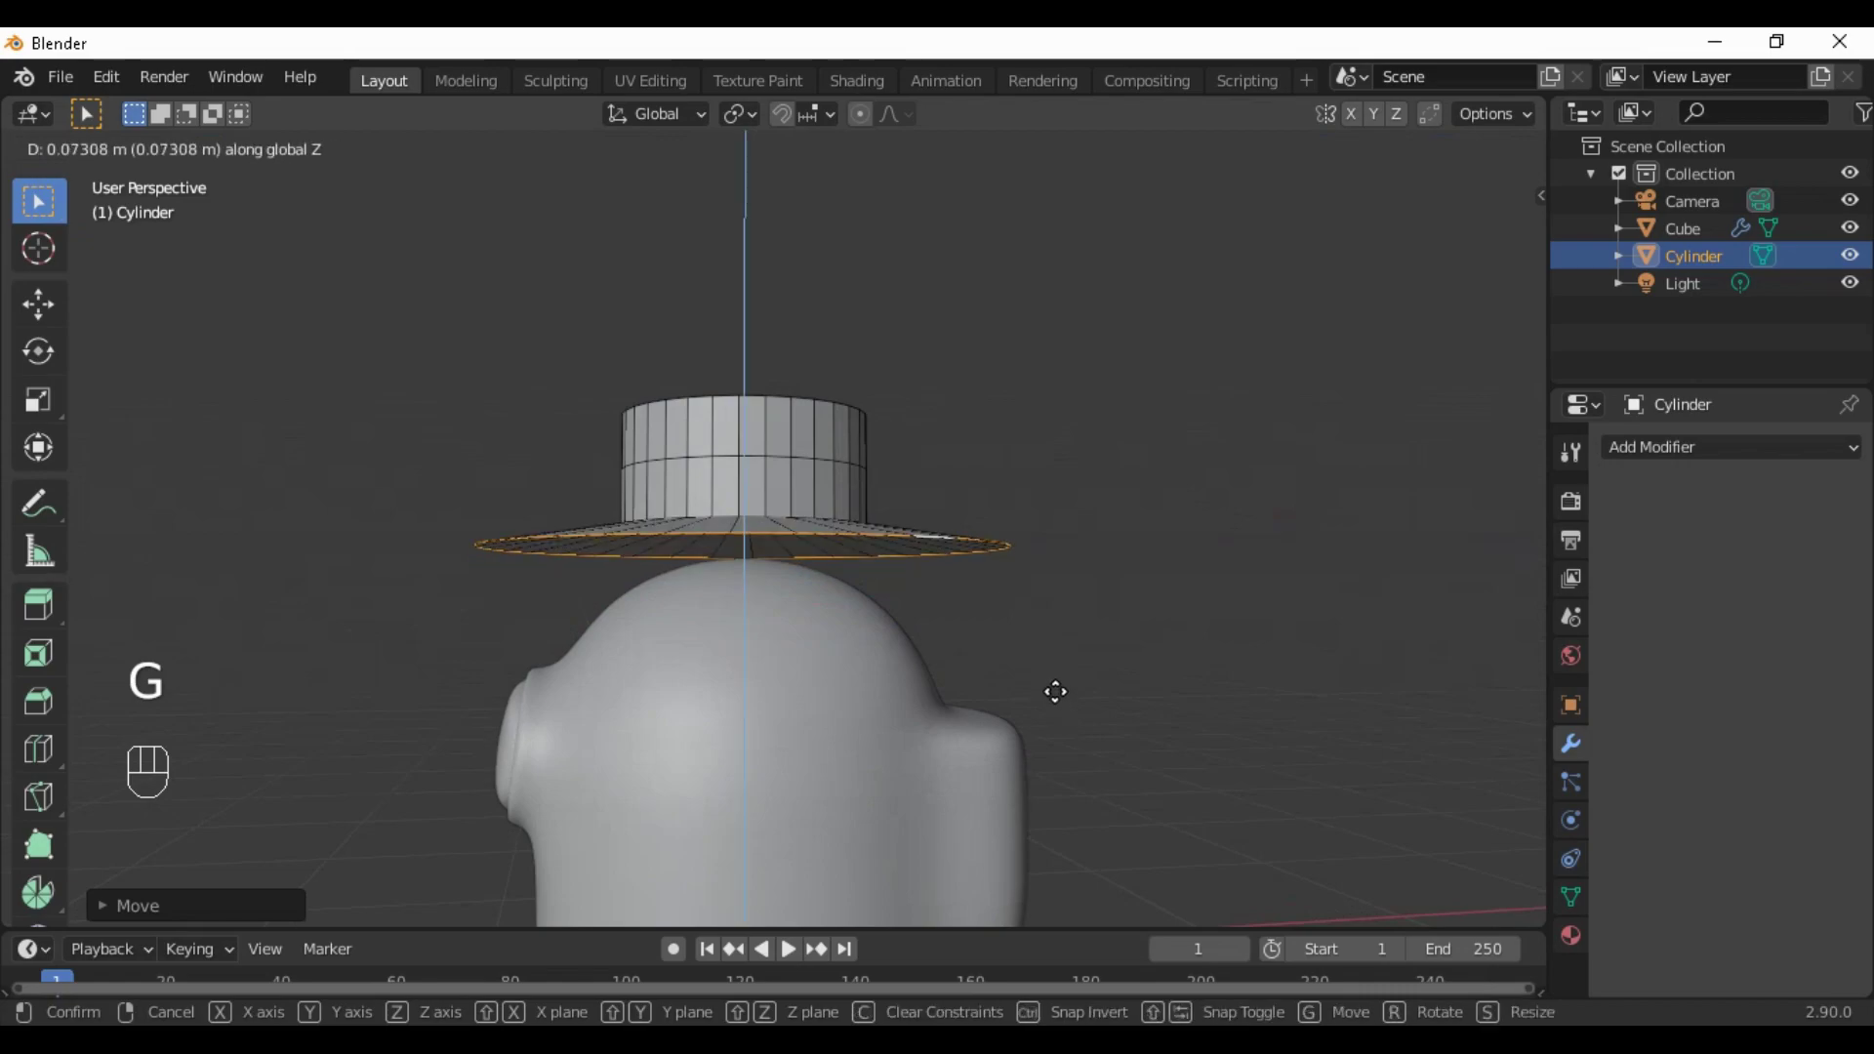
{"action": "left_click", "coordinate": [1057, 696]}
Select the entire hat mesh and add a Solidify modifier to give it thickness
{"action": "key", "text": "a"}
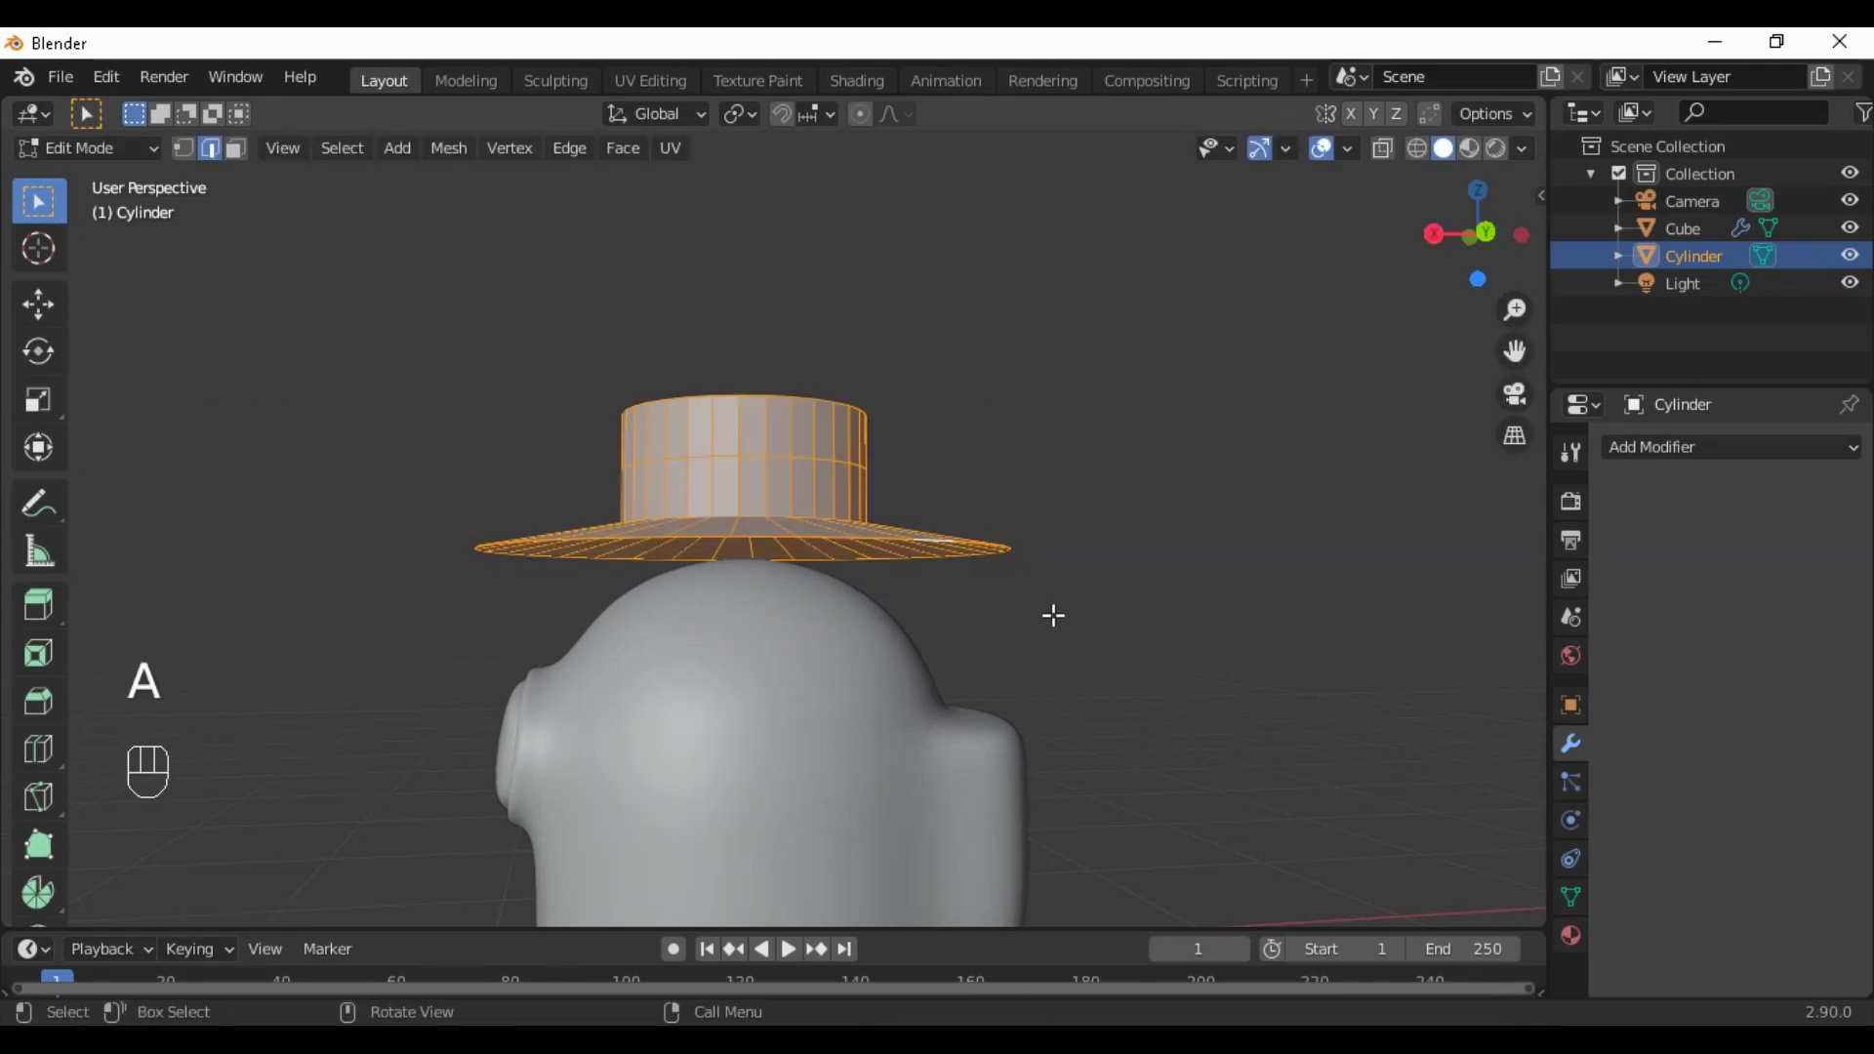
{"action": "left_click", "coordinate": [1665, 446]}
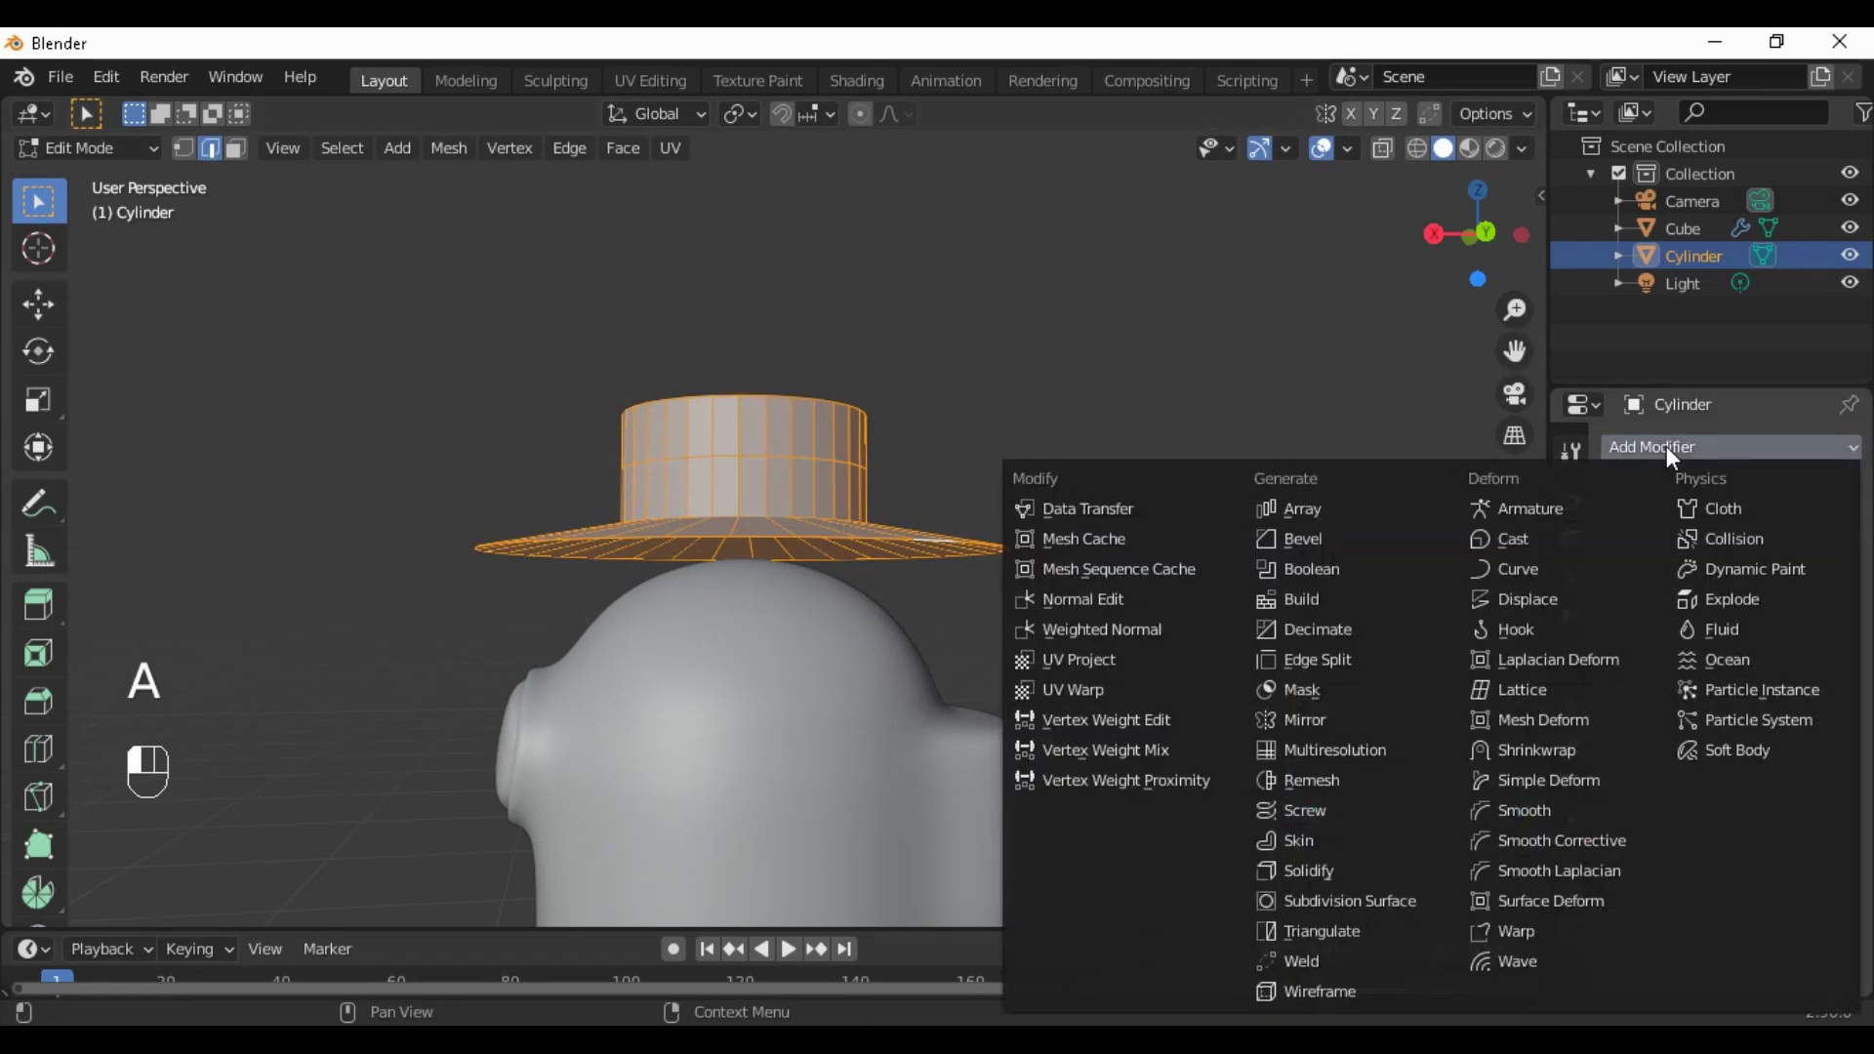
{"action": "left_click", "coordinate": [1325, 872]}
{"action": "scroll", "coordinate": [1041, 706], "scroll_direction": "up", "scroll_amount": 3}
{"action": "scroll", "coordinate": [1041, 707], "scroll_direction": "down", "scroll_amount": 3}
{"action": "middle_click_drag", "start_coordinate": [1050, 715], "coordinate": [962, 697]}
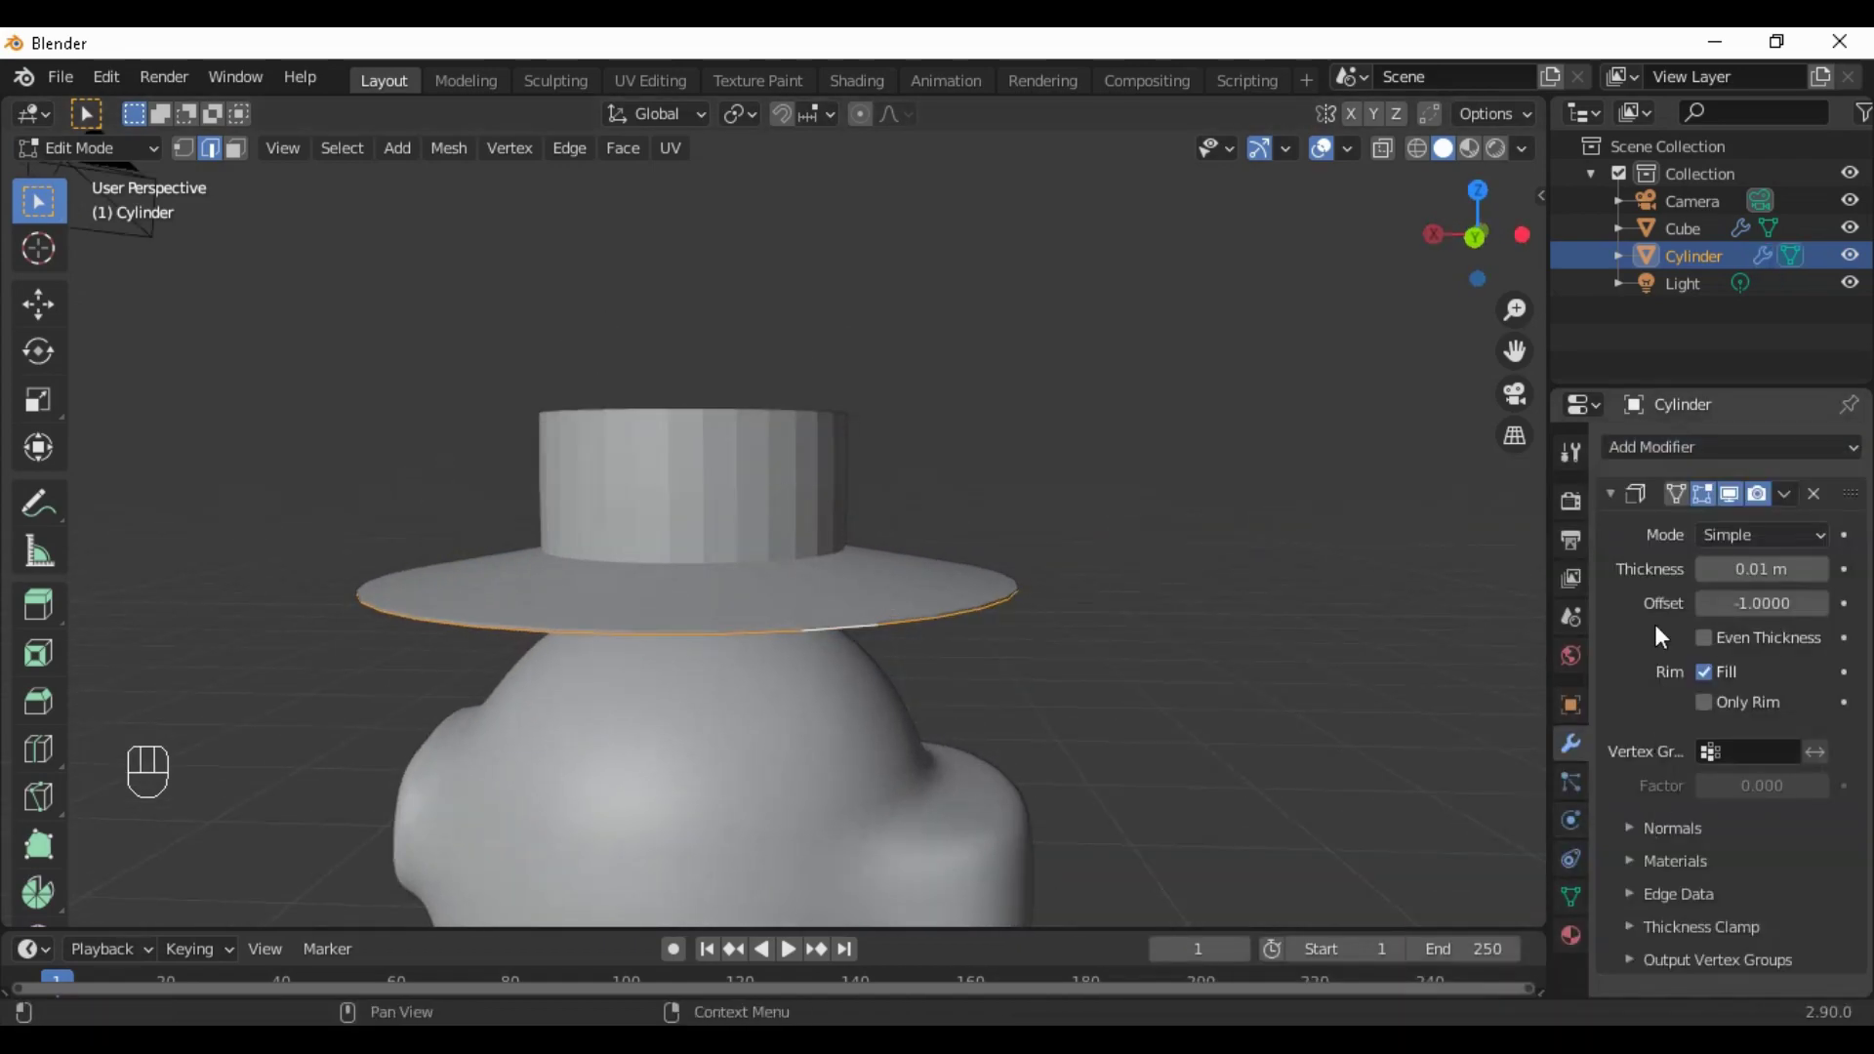
Add a Subdivision Surface modifier to the hat and set its viewport levels to 3
{"action": "left_click", "coordinate": [1611, 493]}
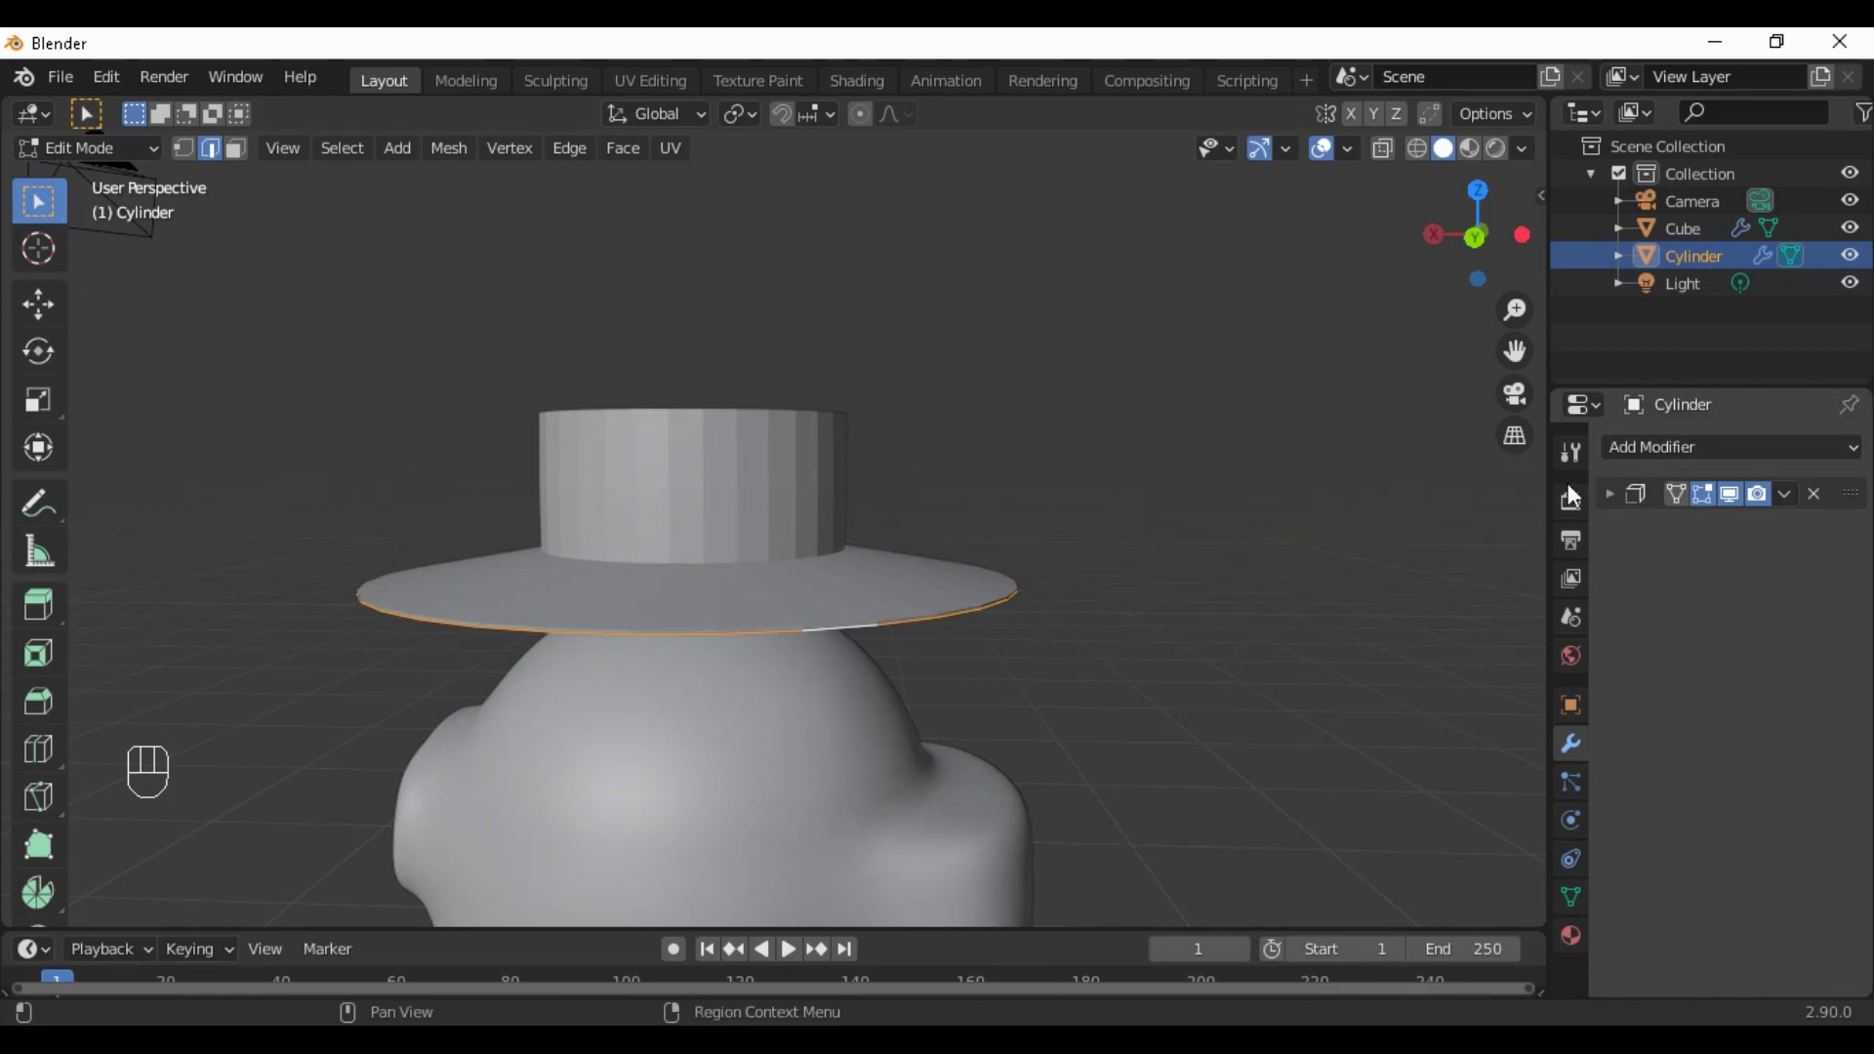
{"action": "left_click", "coordinate": [1736, 454]}
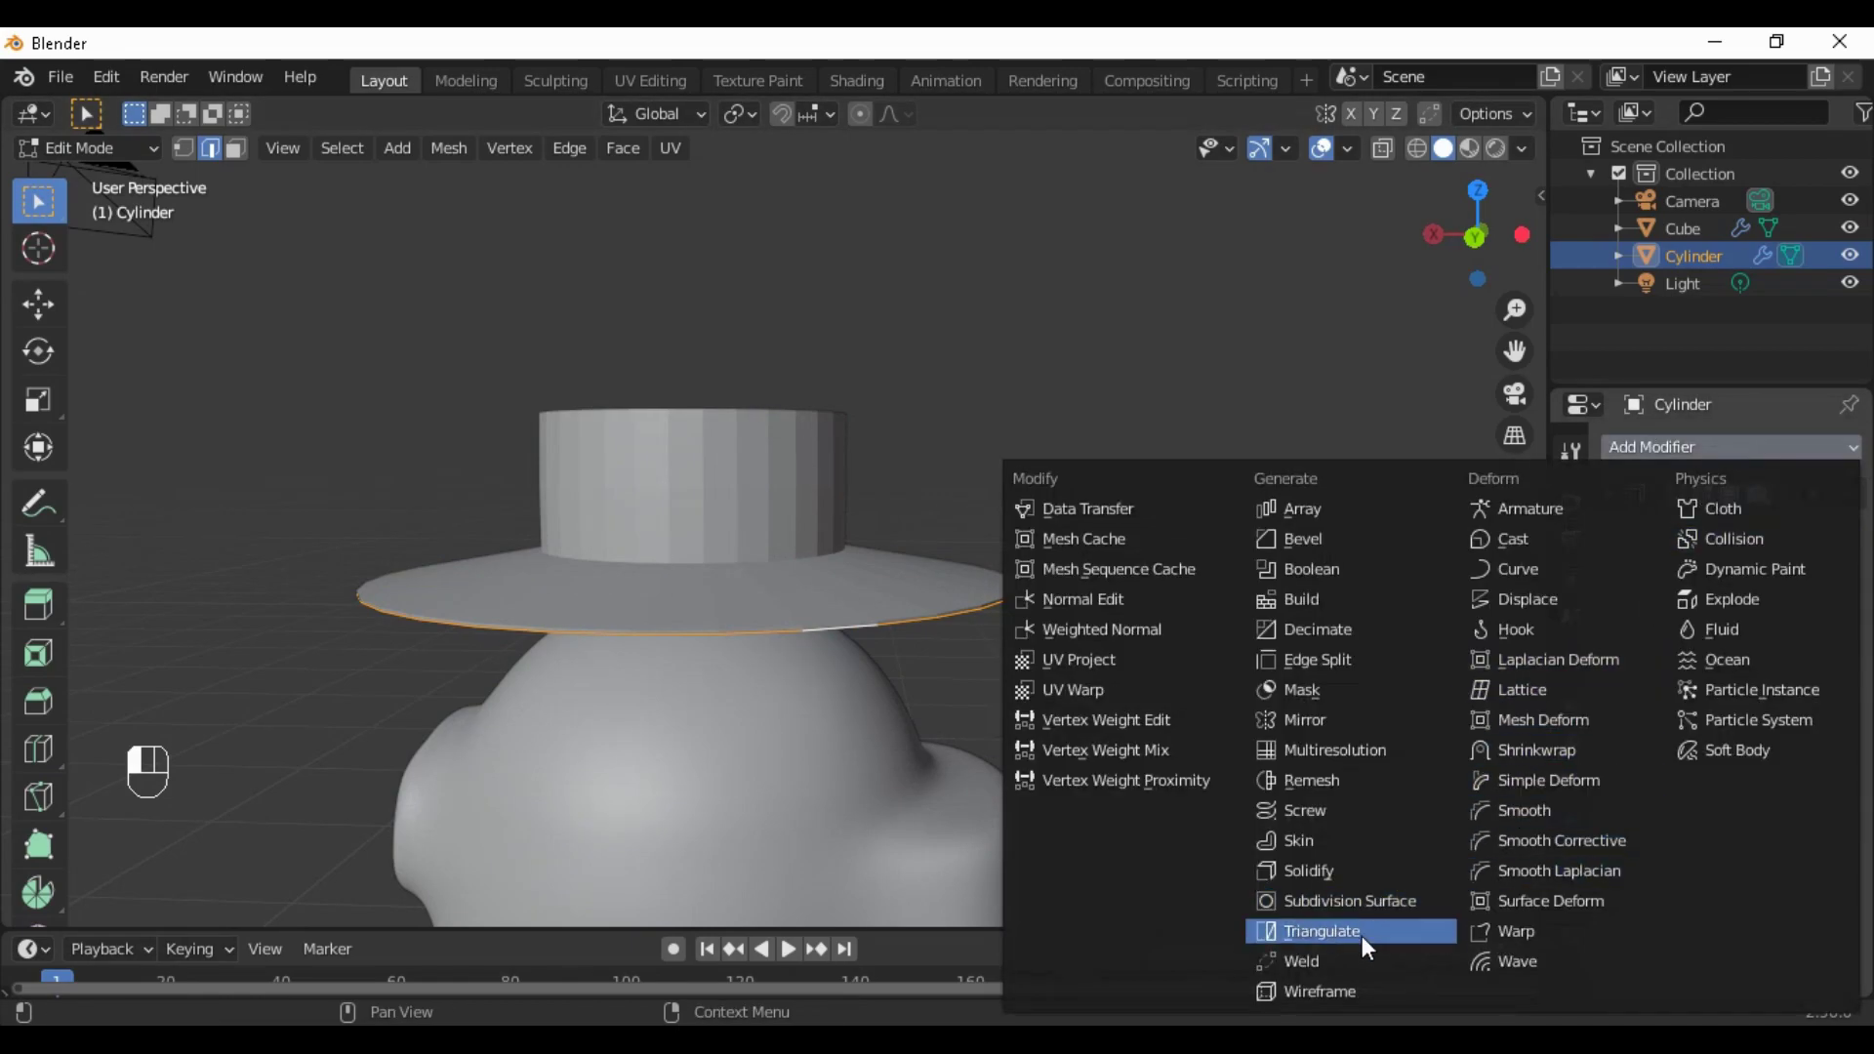
{"action": "left_click", "coordinate": [1349, 900]}
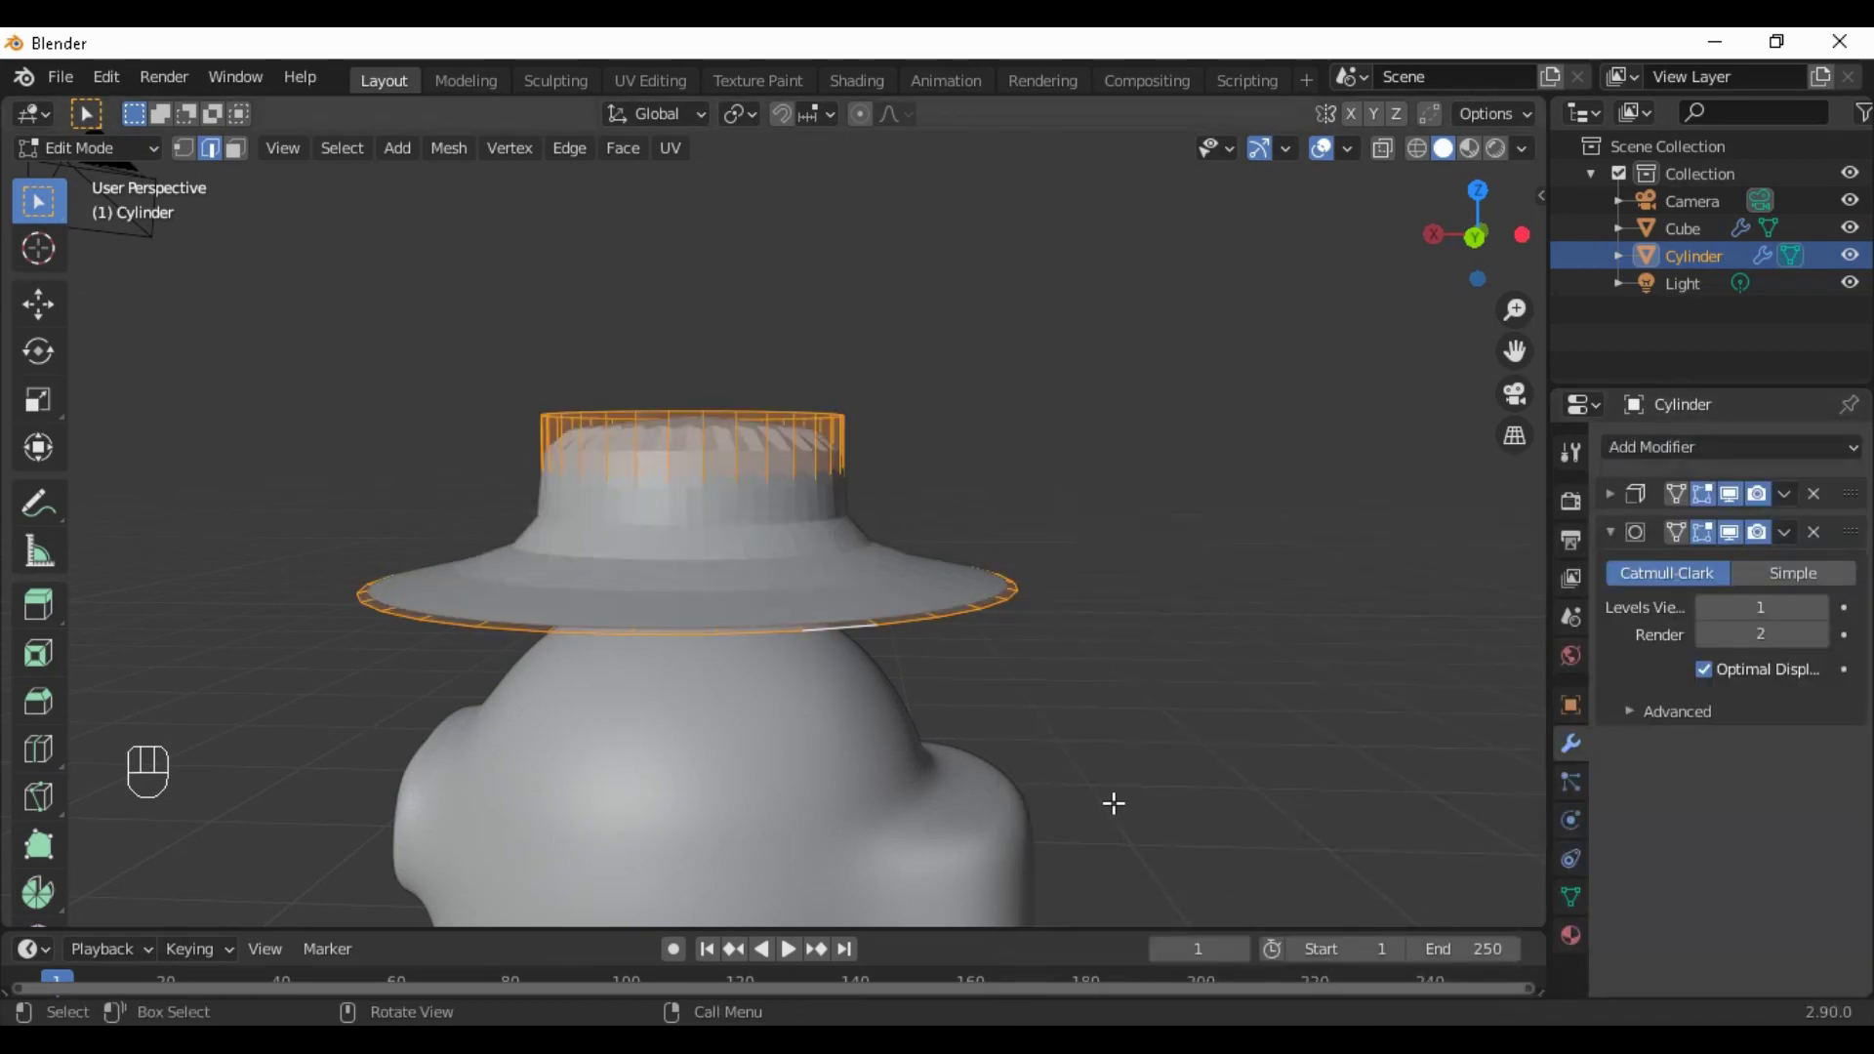
{"action": "scroll", "coordinate": [1114, 803], "scroll_direction": "up", "scroll_amount": 2}
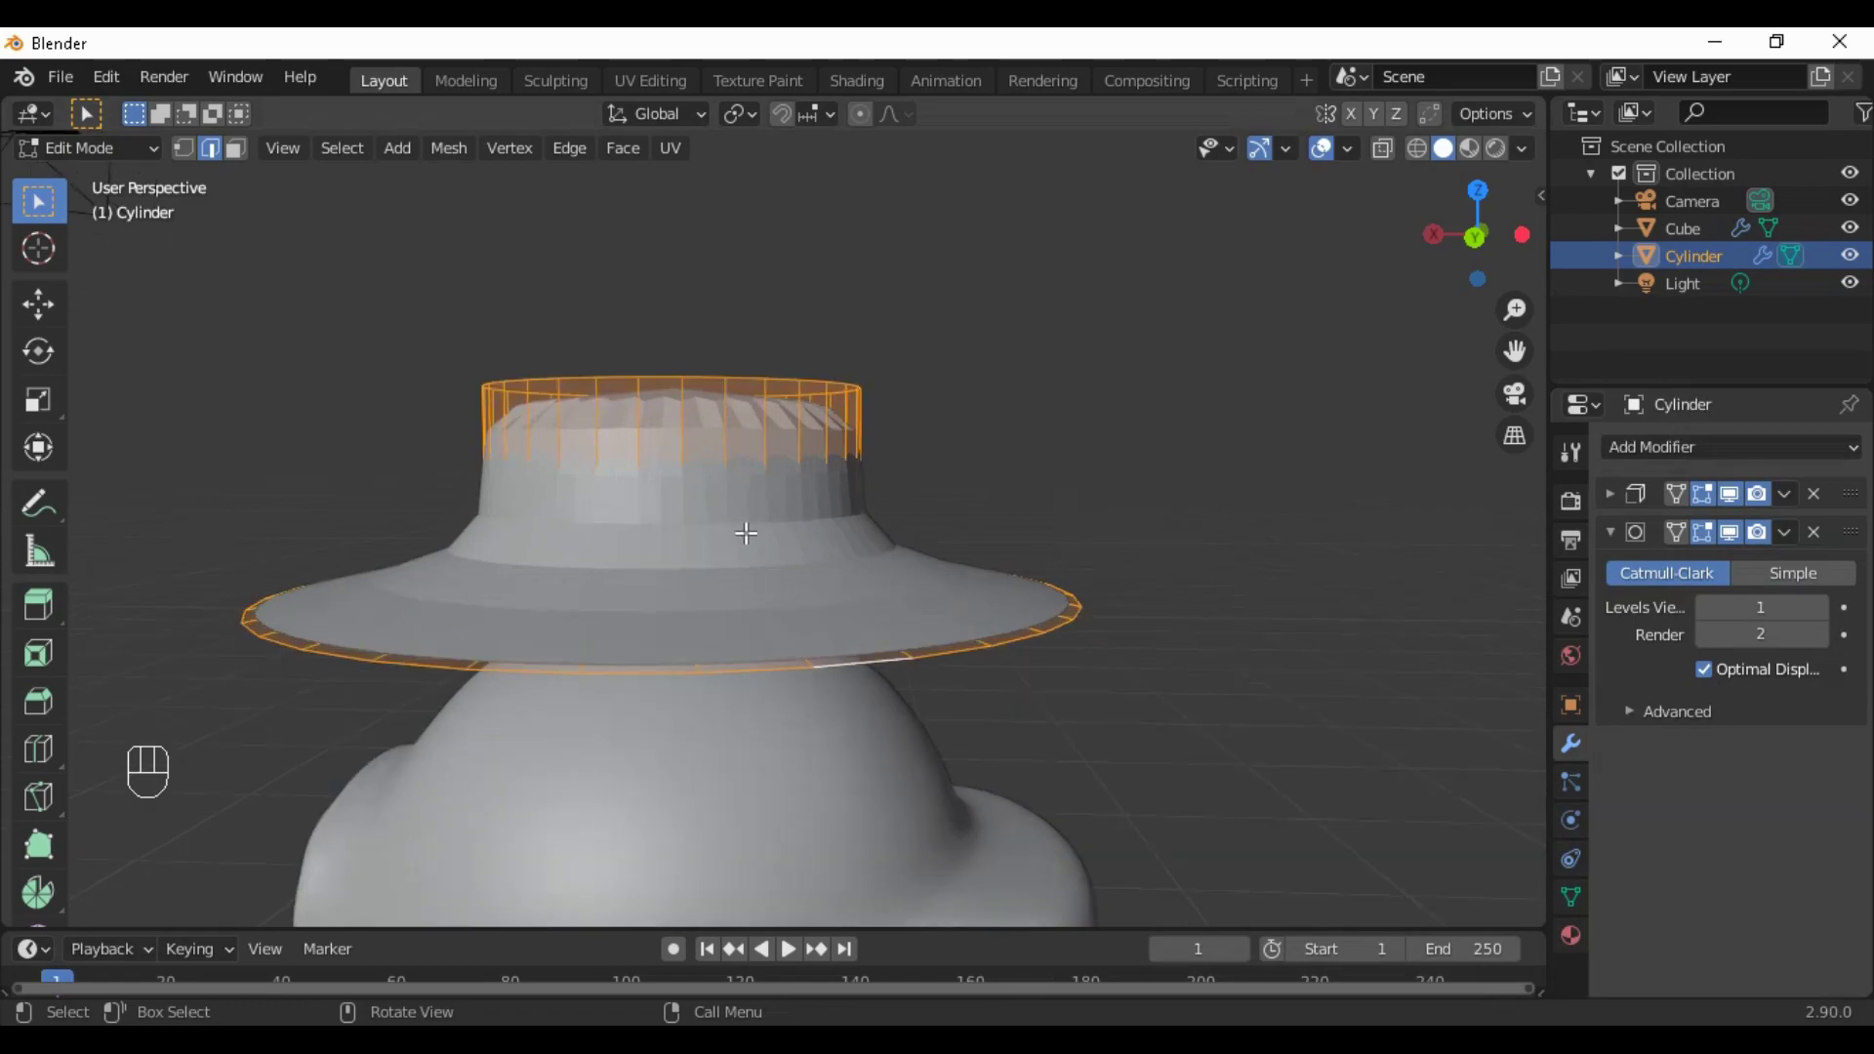
{"action": "left_click", "coordinate": [1818, 608]}
{"action": "left_click", "coordinate": [1819, 608]}
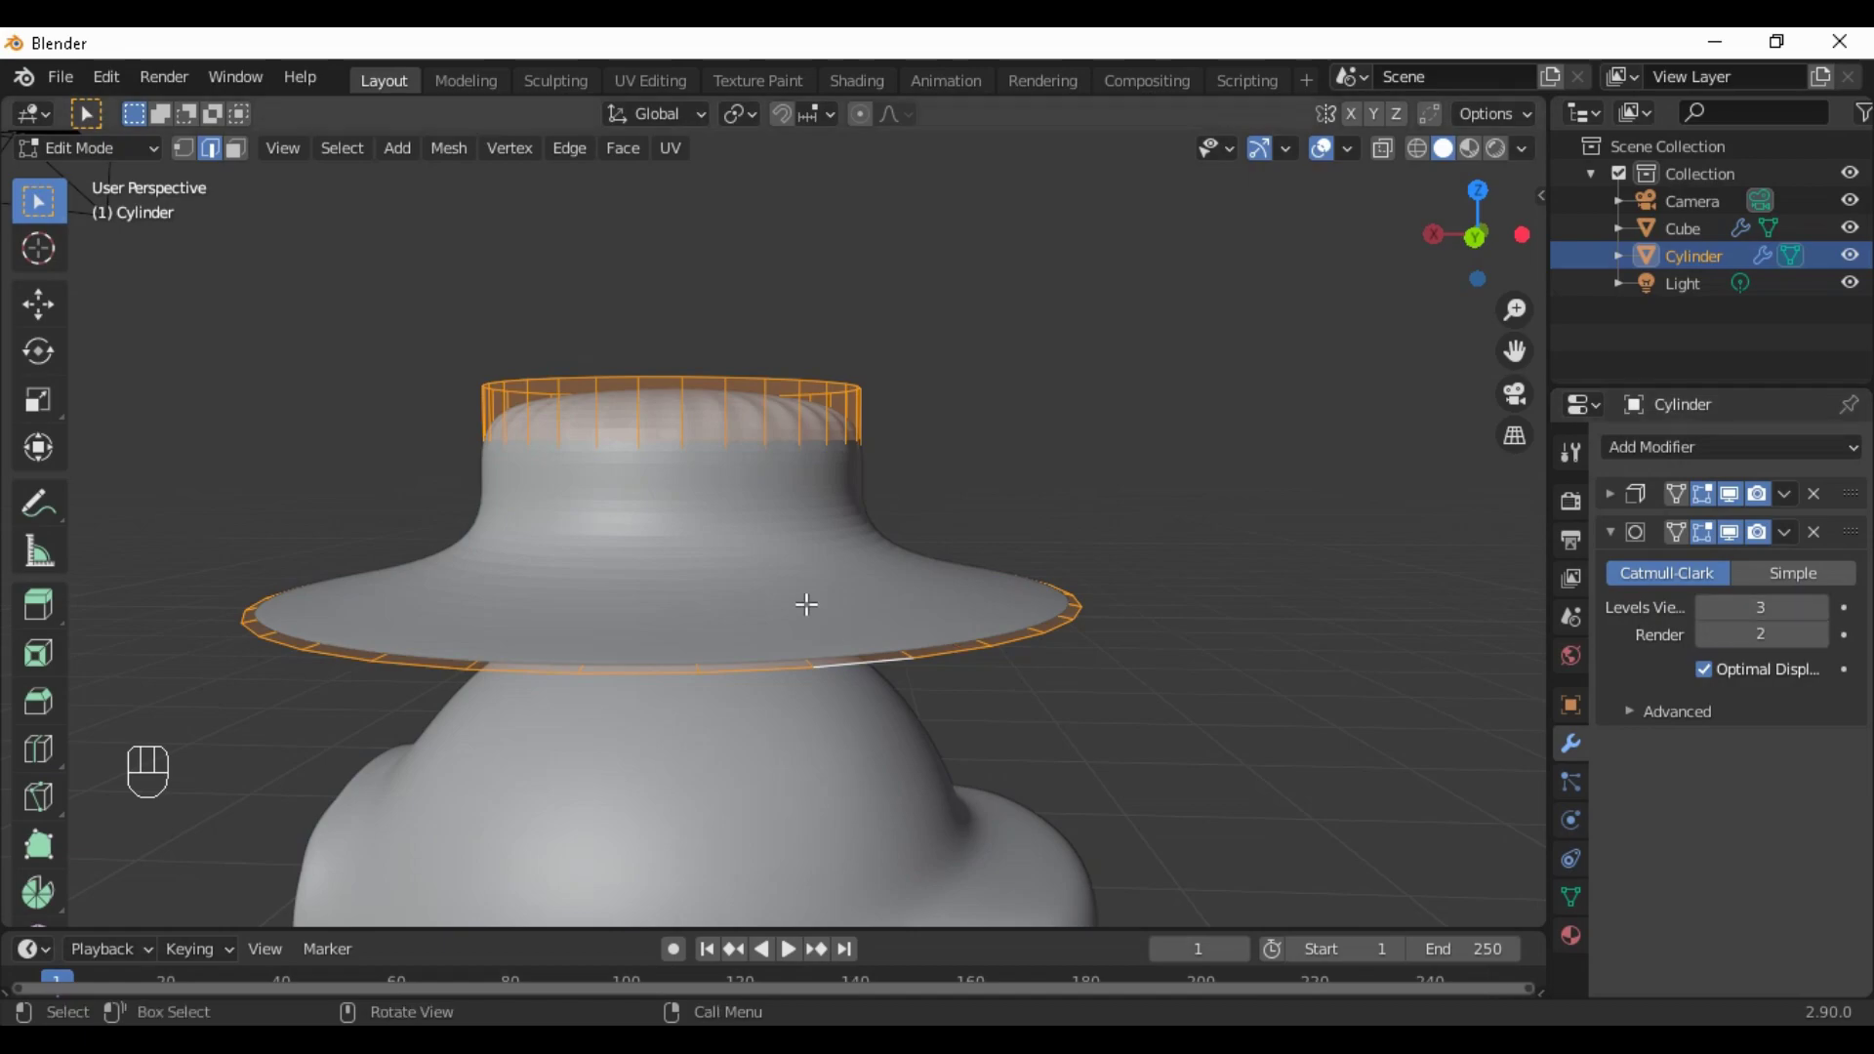
Return the hat to Object Mode and apply smooth shading to it
{"action": "key", "text": "Tab"}
{"action": "right_click", "coordinate": [769, 565]}
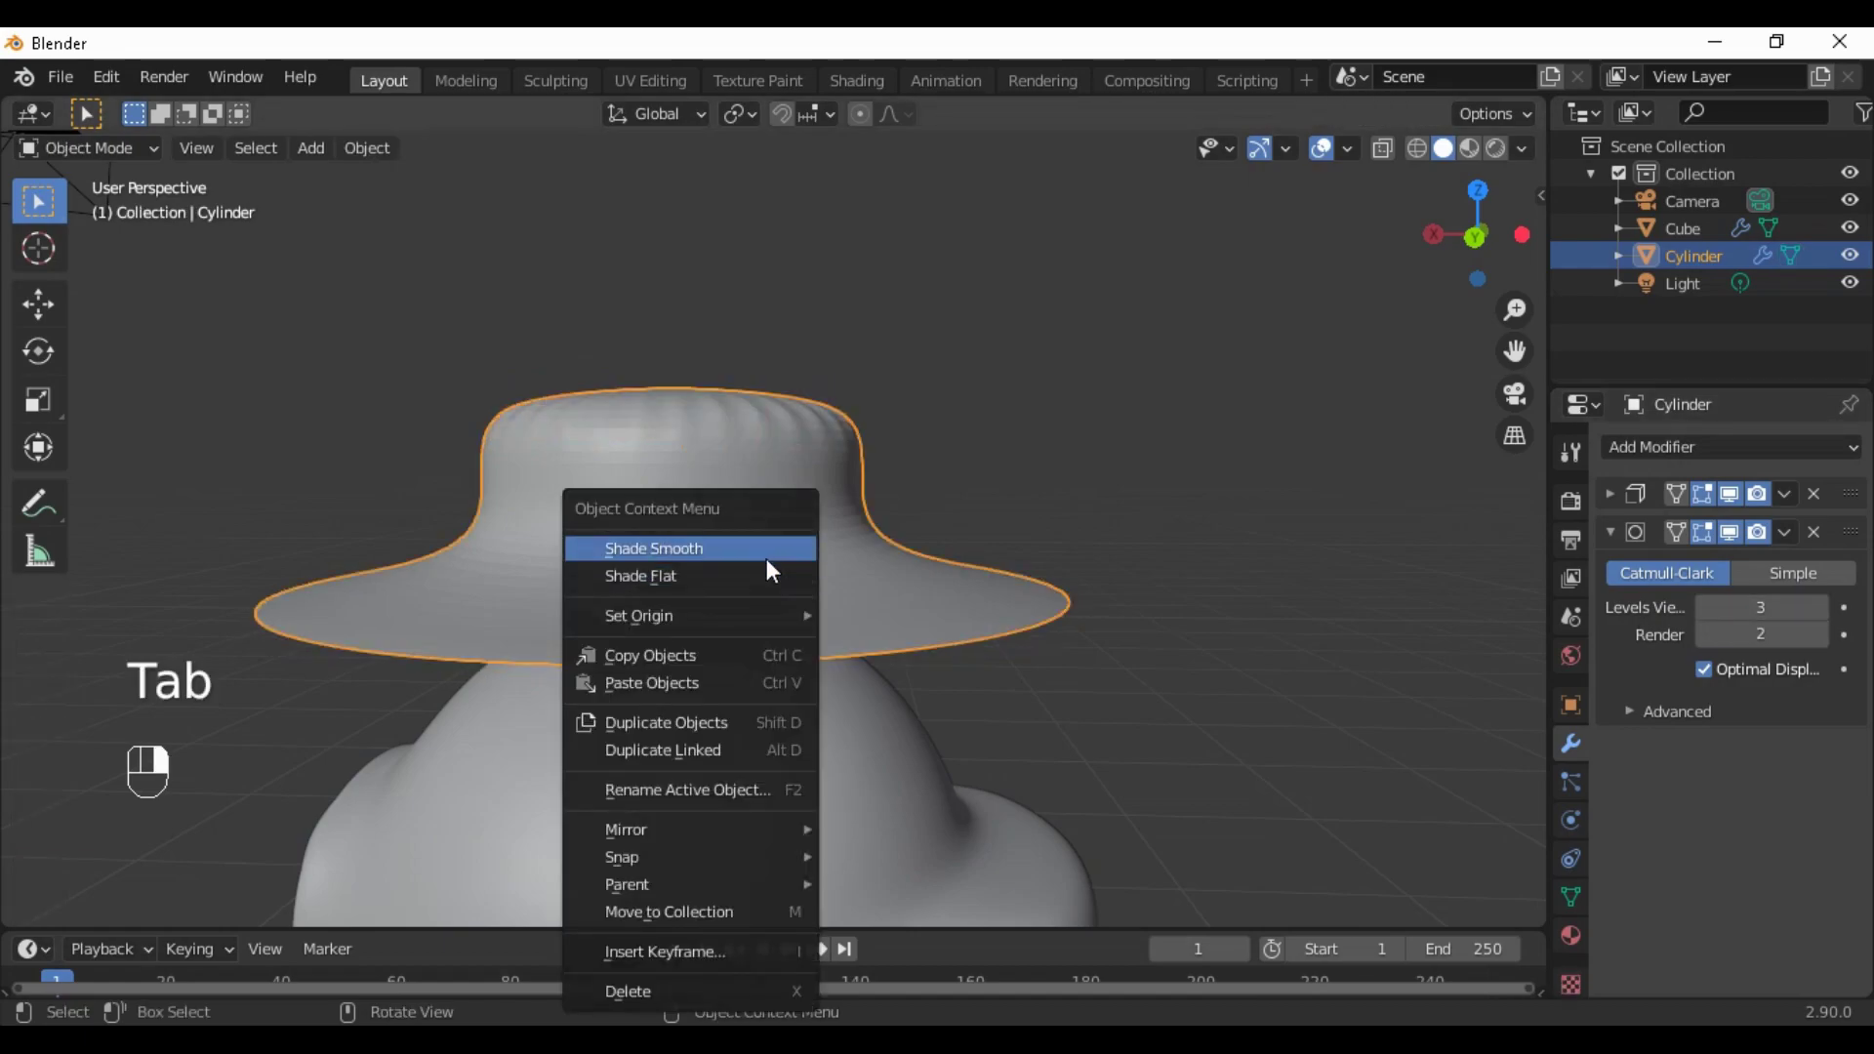
{"action": "left_click", "coordinate": [761, 543]}
{"action": "scroll", "coordinate": [919, 708], "scroll_direction": "down", "scroll_amount": 3}
{"action": "middle_click_drag", "start_coordinate": [919, 709], "coordinate": [575, 683]}
{"action": "scroll", "coordinate": [868, 665], "scroll_direction": "up", "scroll_amount": 5}
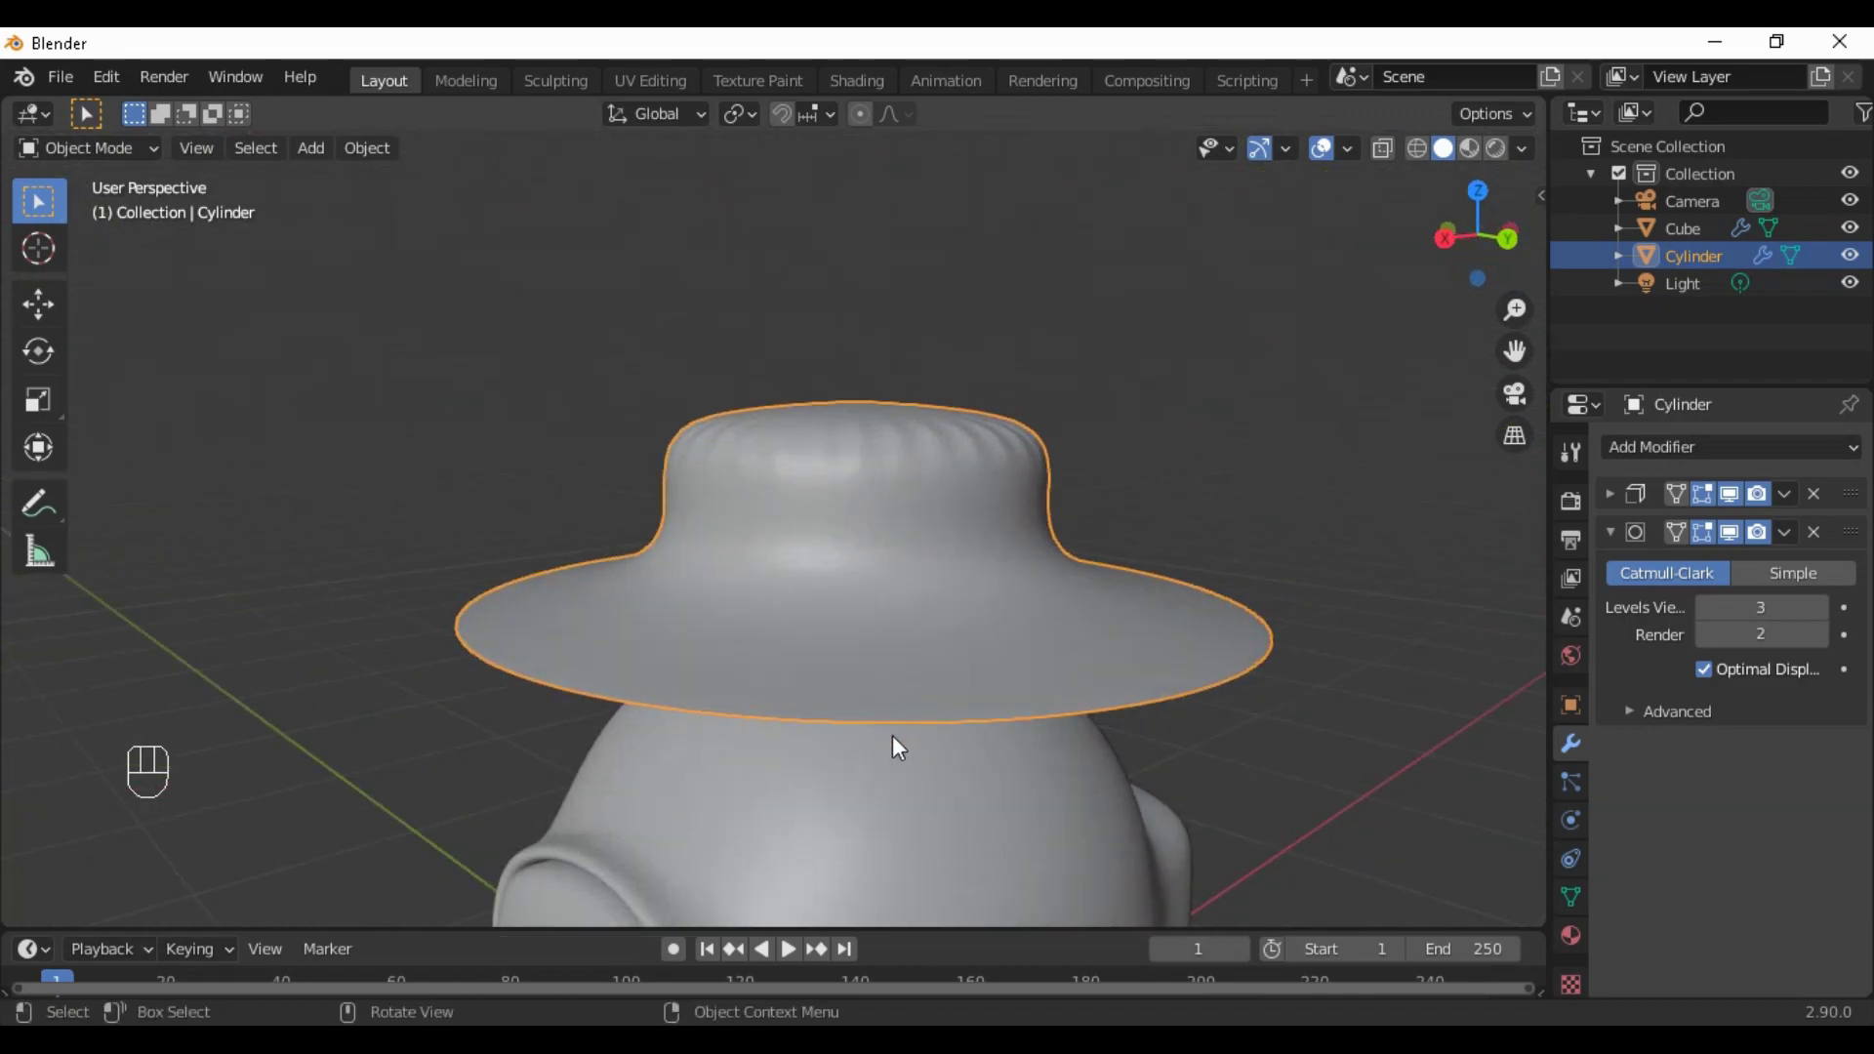
{"action": "middle_click_drag", "start_coordinate": [892, 735], "coordinate": [765, 671]}
{"action": "scroll", "coordinate": [765, 671], "scroll_direction": "down", "scroll_amount": 2}
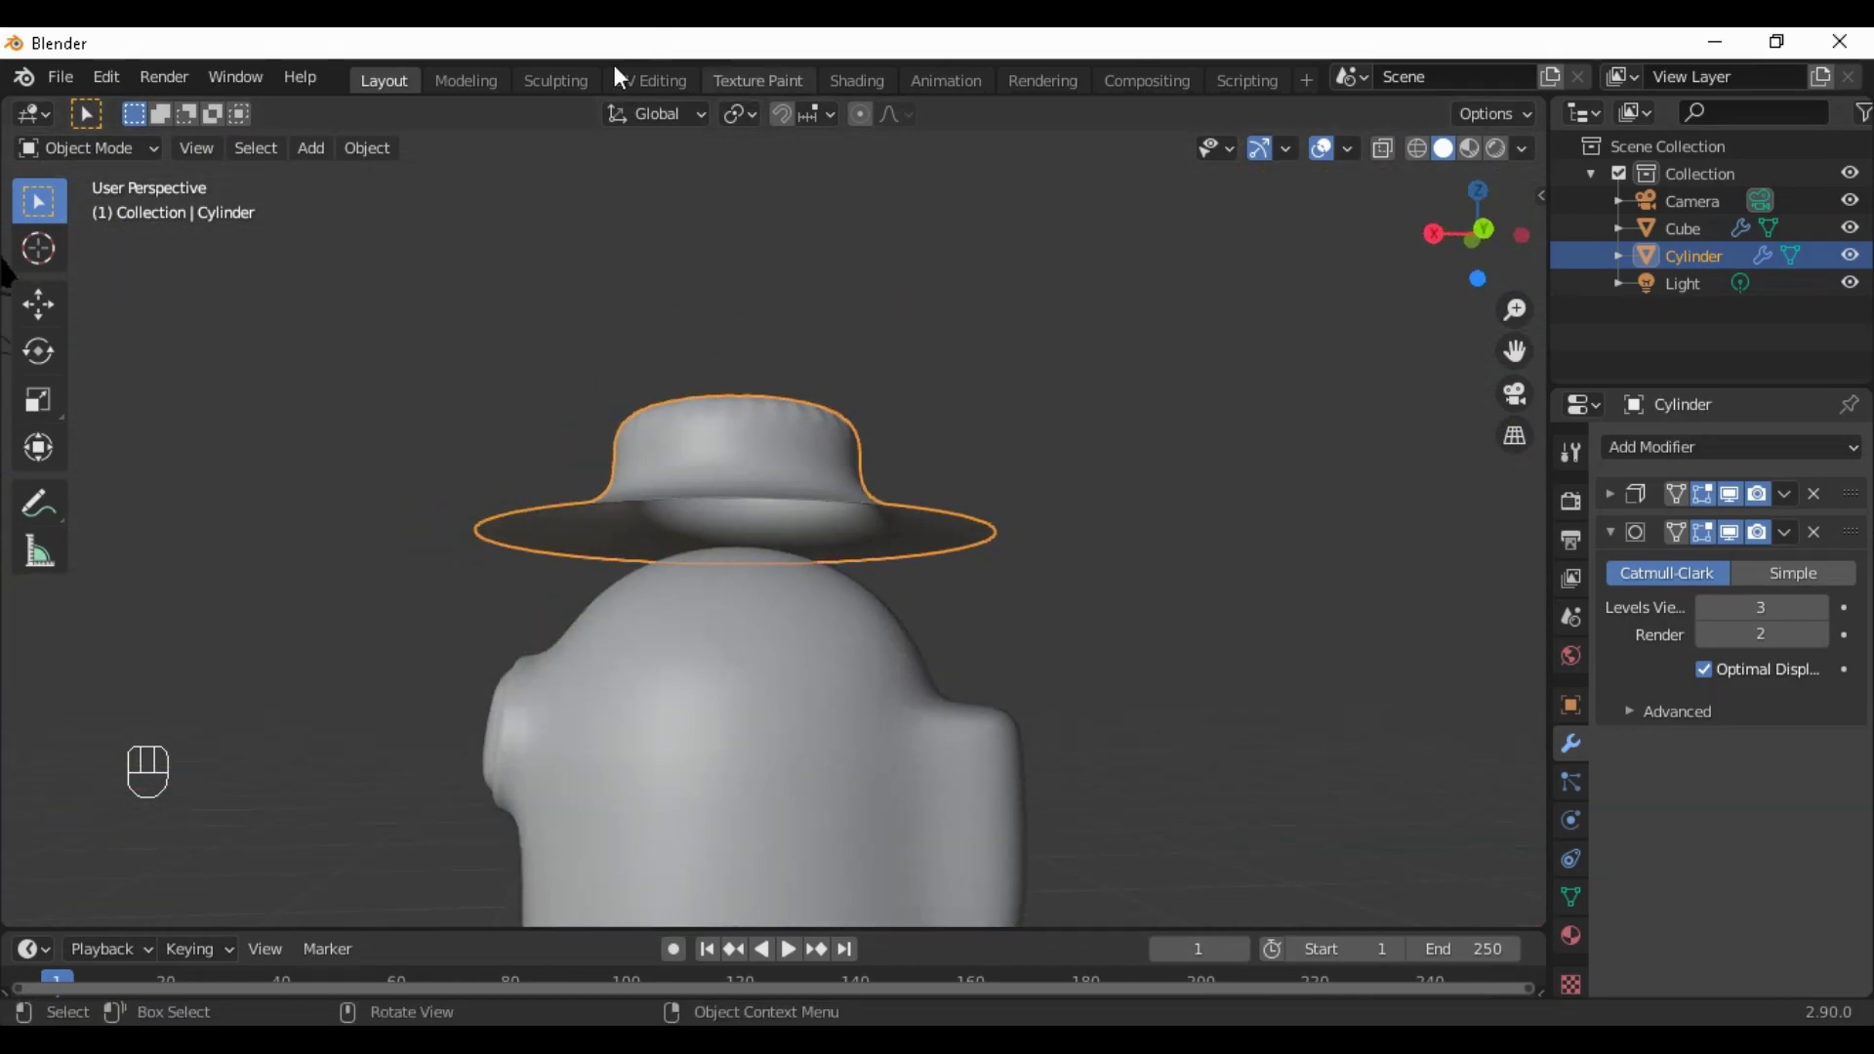
Create a new material for the hat in the Shading workspace and add an Image Texture node beside its shader
{"action": "left_click", "coordinate": [864, 86]}
{"action": "left_click", "coordinate": [976, 630]}
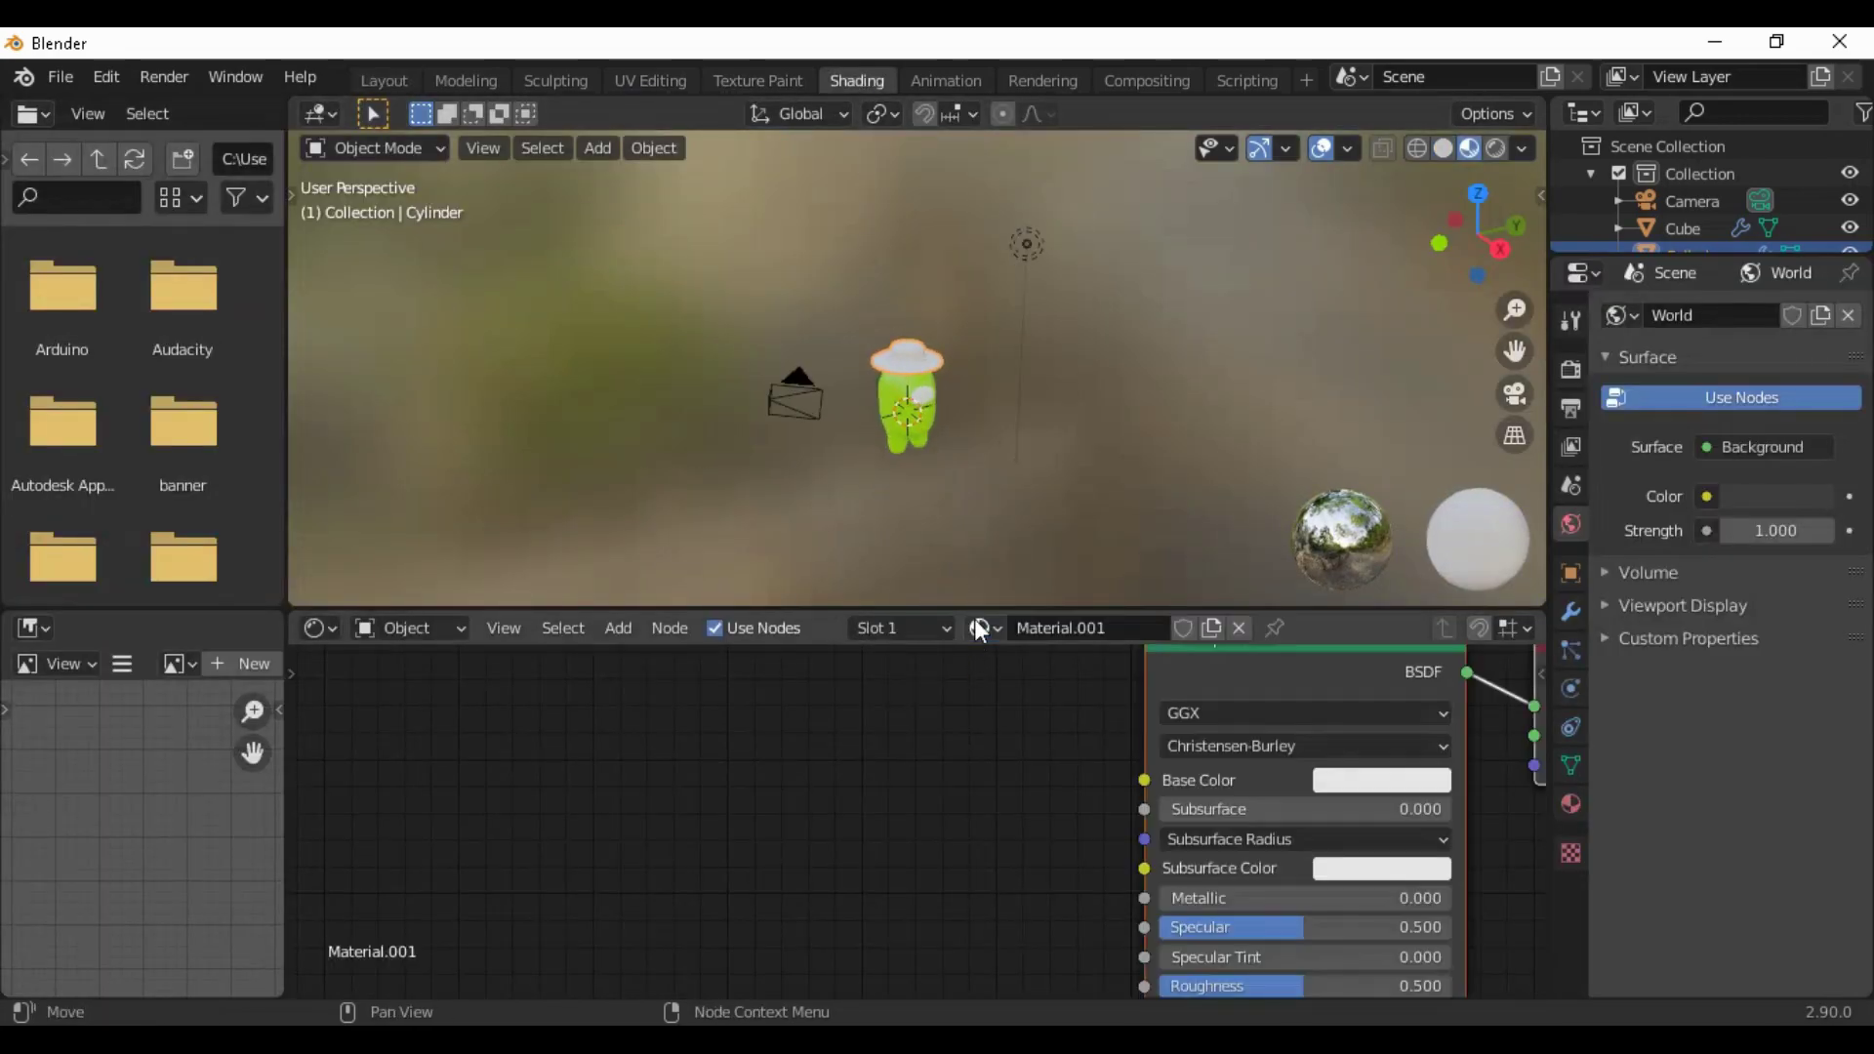
{"action": "middle_click_drag", "start_coordinate": [1192, 823], "coordinate": [783, 774]}
{"action": "left_click", "coordinate": [618, 627]}
{"action": "left_click", "coordinate": [645, 658]}
{"action": "type", "text": "iage"}
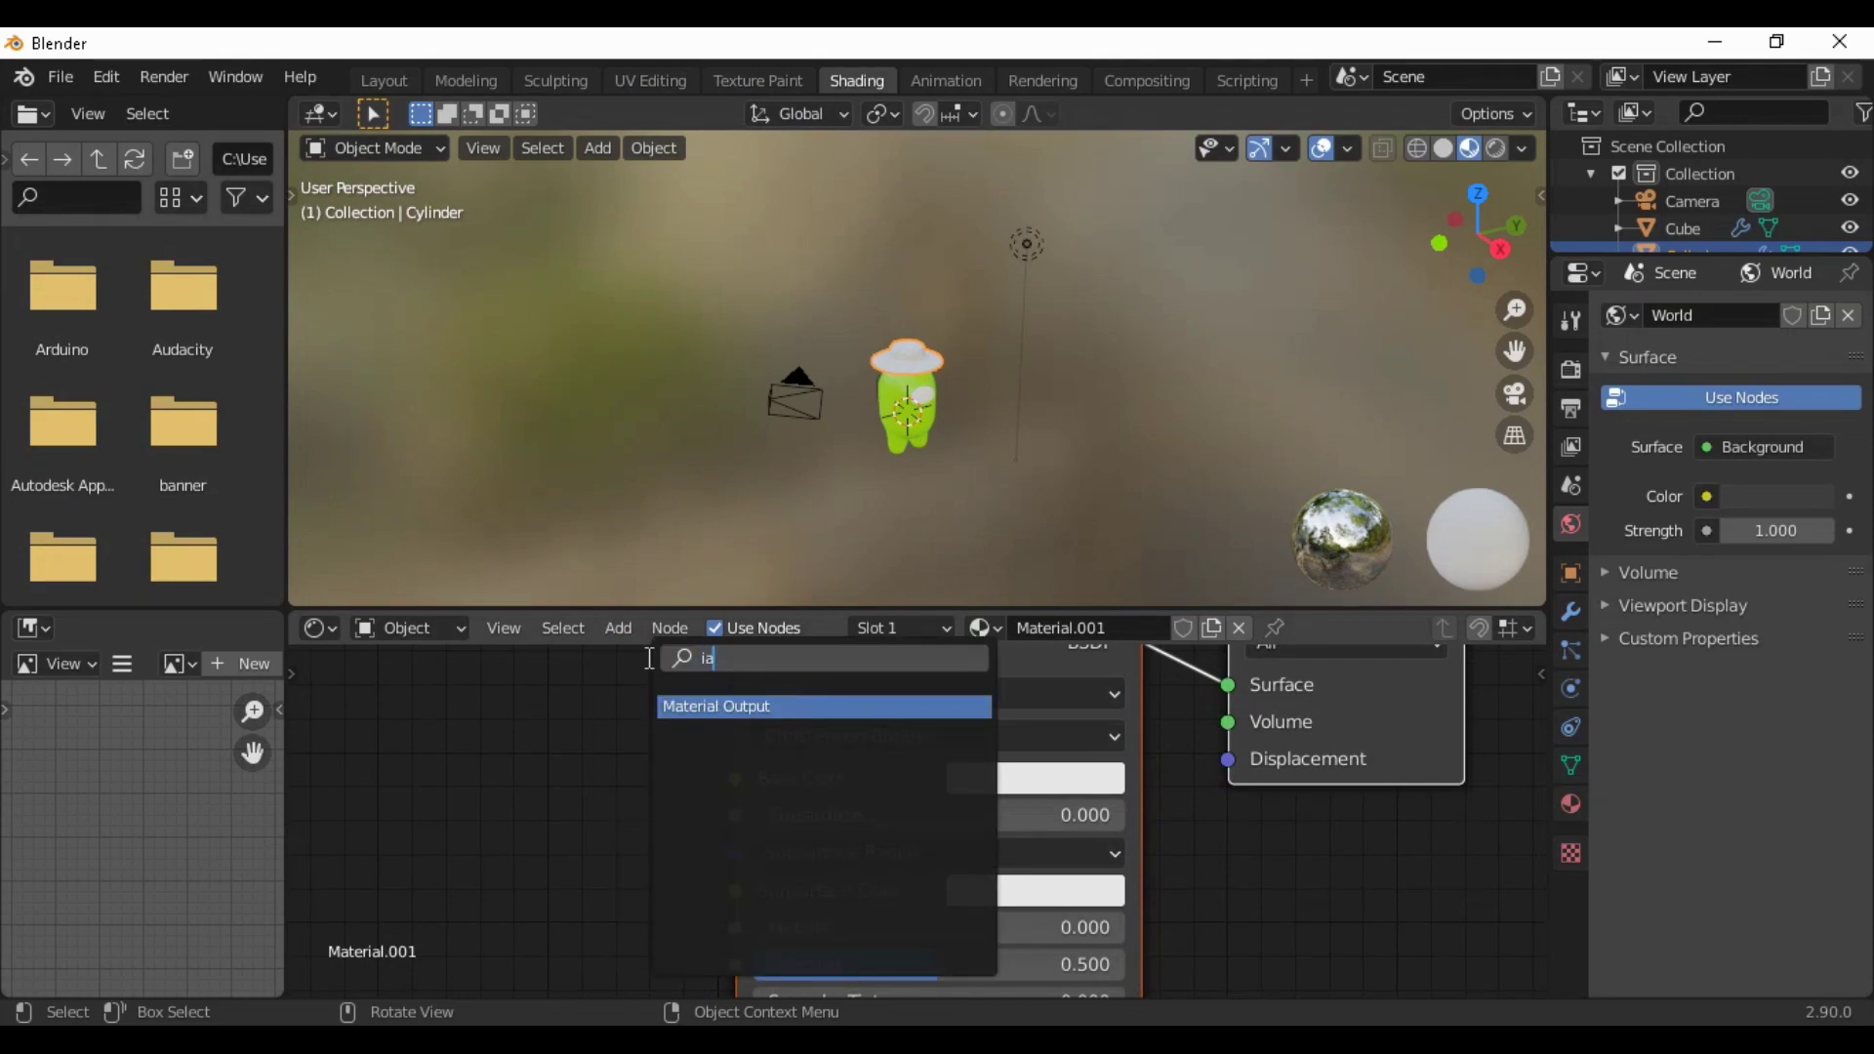
{"action": "key", "text": "BackSpace"}
{"action": "key", "text": "BackSpace"}
{"action": "key", "text": "BackSpace"}
{"action": "type", "text": "mage"}
{"action": "left_click", "coordinate": [727, 705]}
{"action": "left_click", "coordinate": [389, 782]}
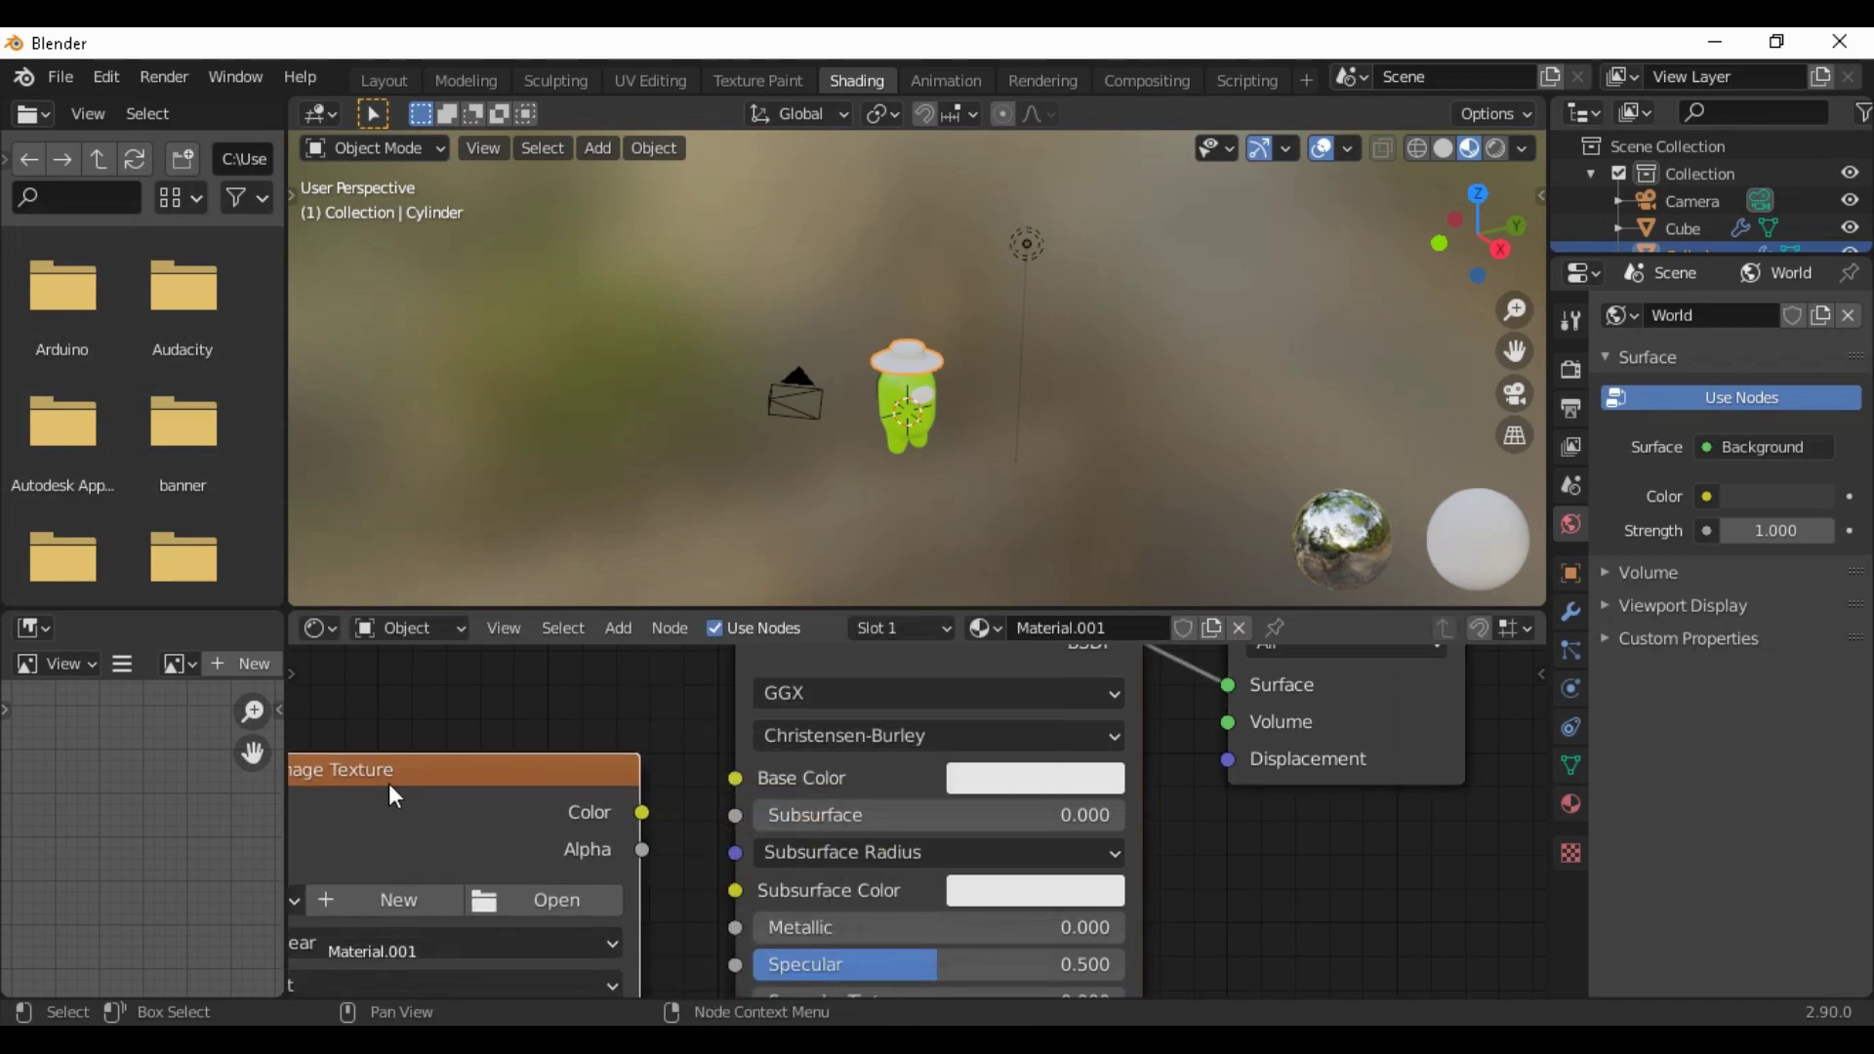
Link the Image Texture's colour output to Base Color and load colour board.png from the Desktop
{"action": "middle_click_drag", "start_coordinate": [574, 818], "coordinate": [572, 751]}
{"action": "left_click_drag", "start_coordinate": [701, 756], "coordinate": [771, 721]}
{"action": "left_click", "coordinate": [644, 816]}
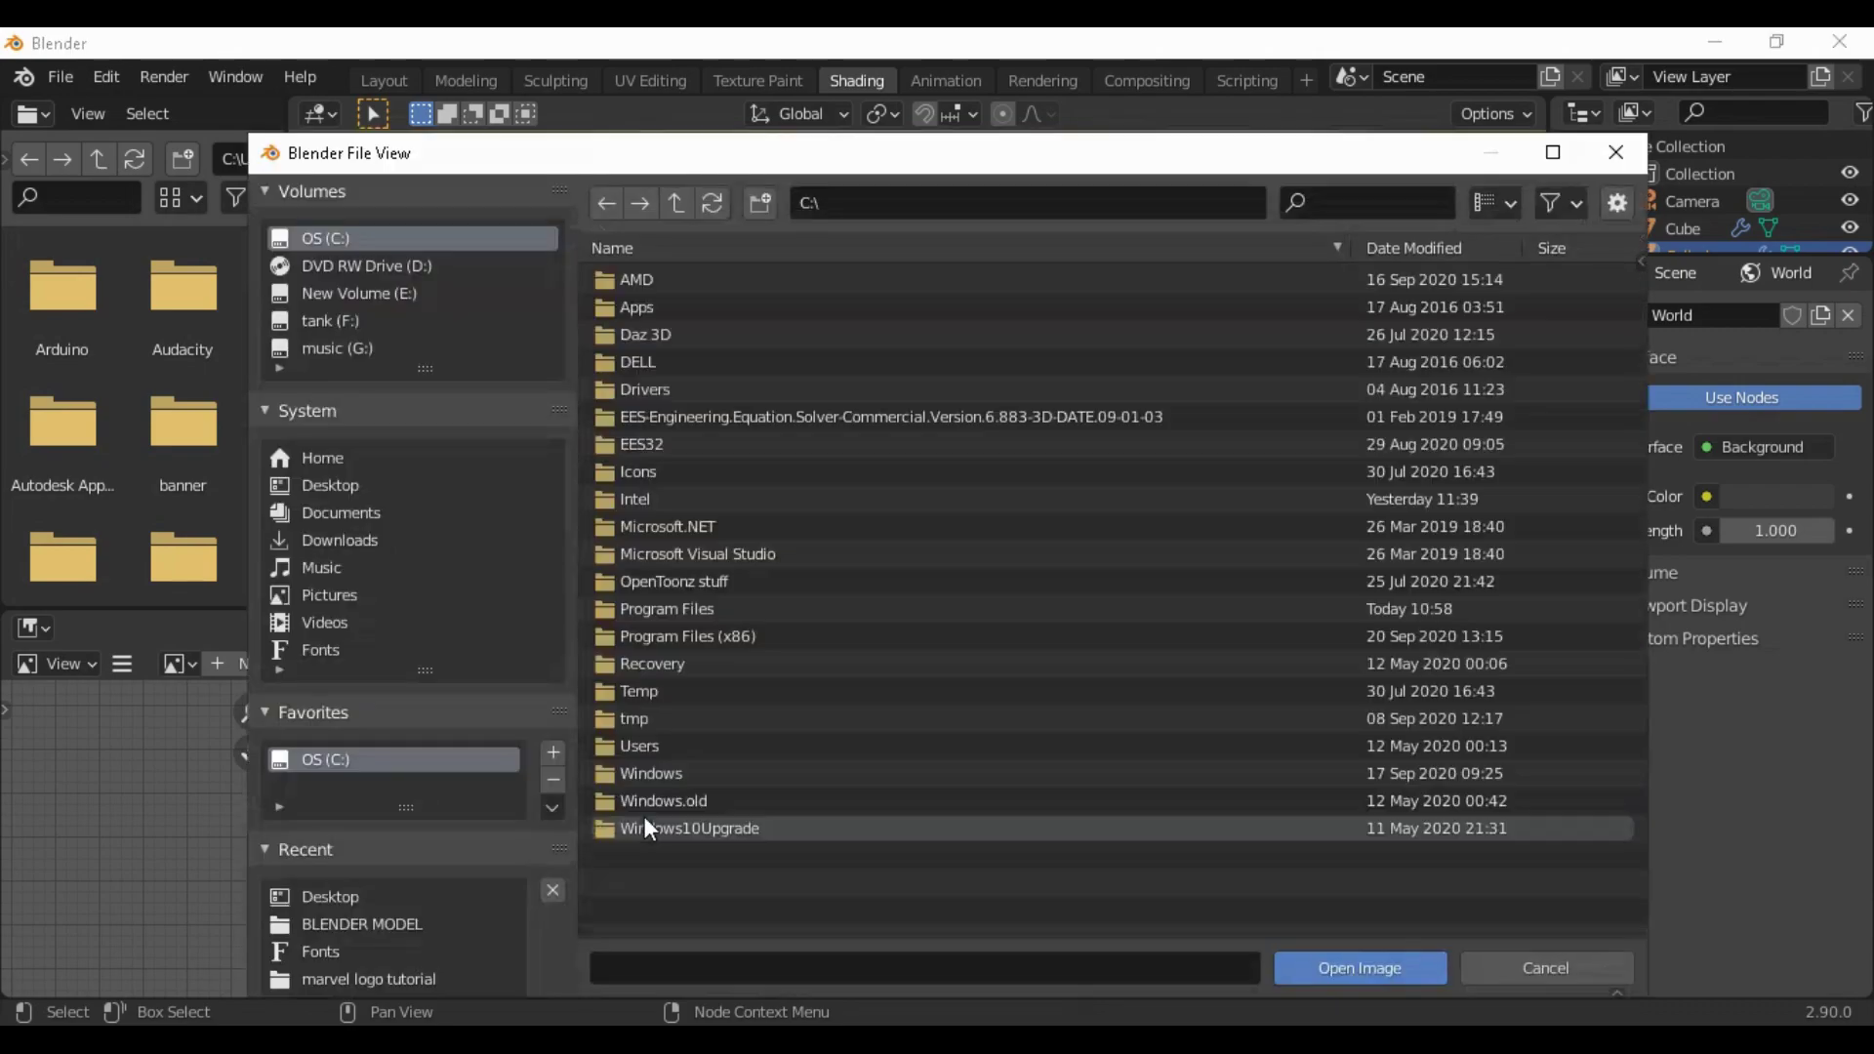
{"action": "left_click", "coordinate": [335, 487]}
{"action": "left_click", "coordinate": [724, 468]}
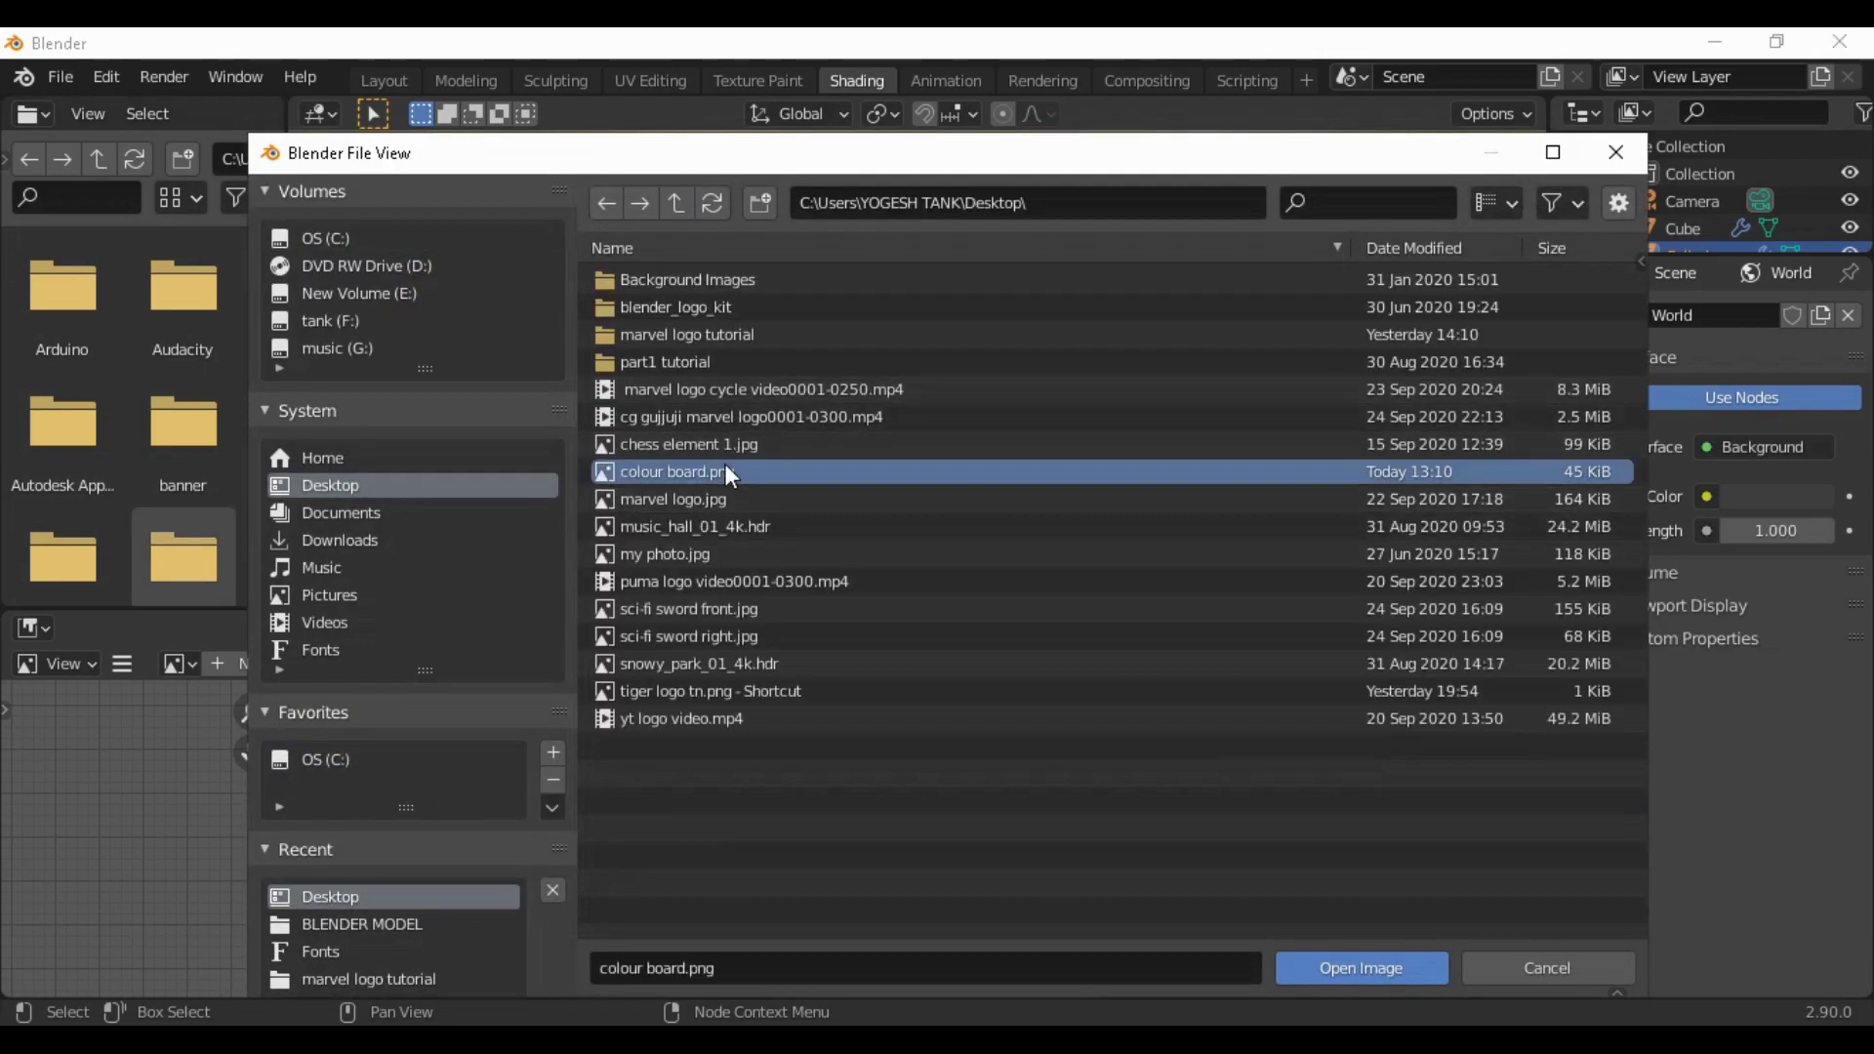
{"action": "left_click", "coordinate": [1332, 970]}
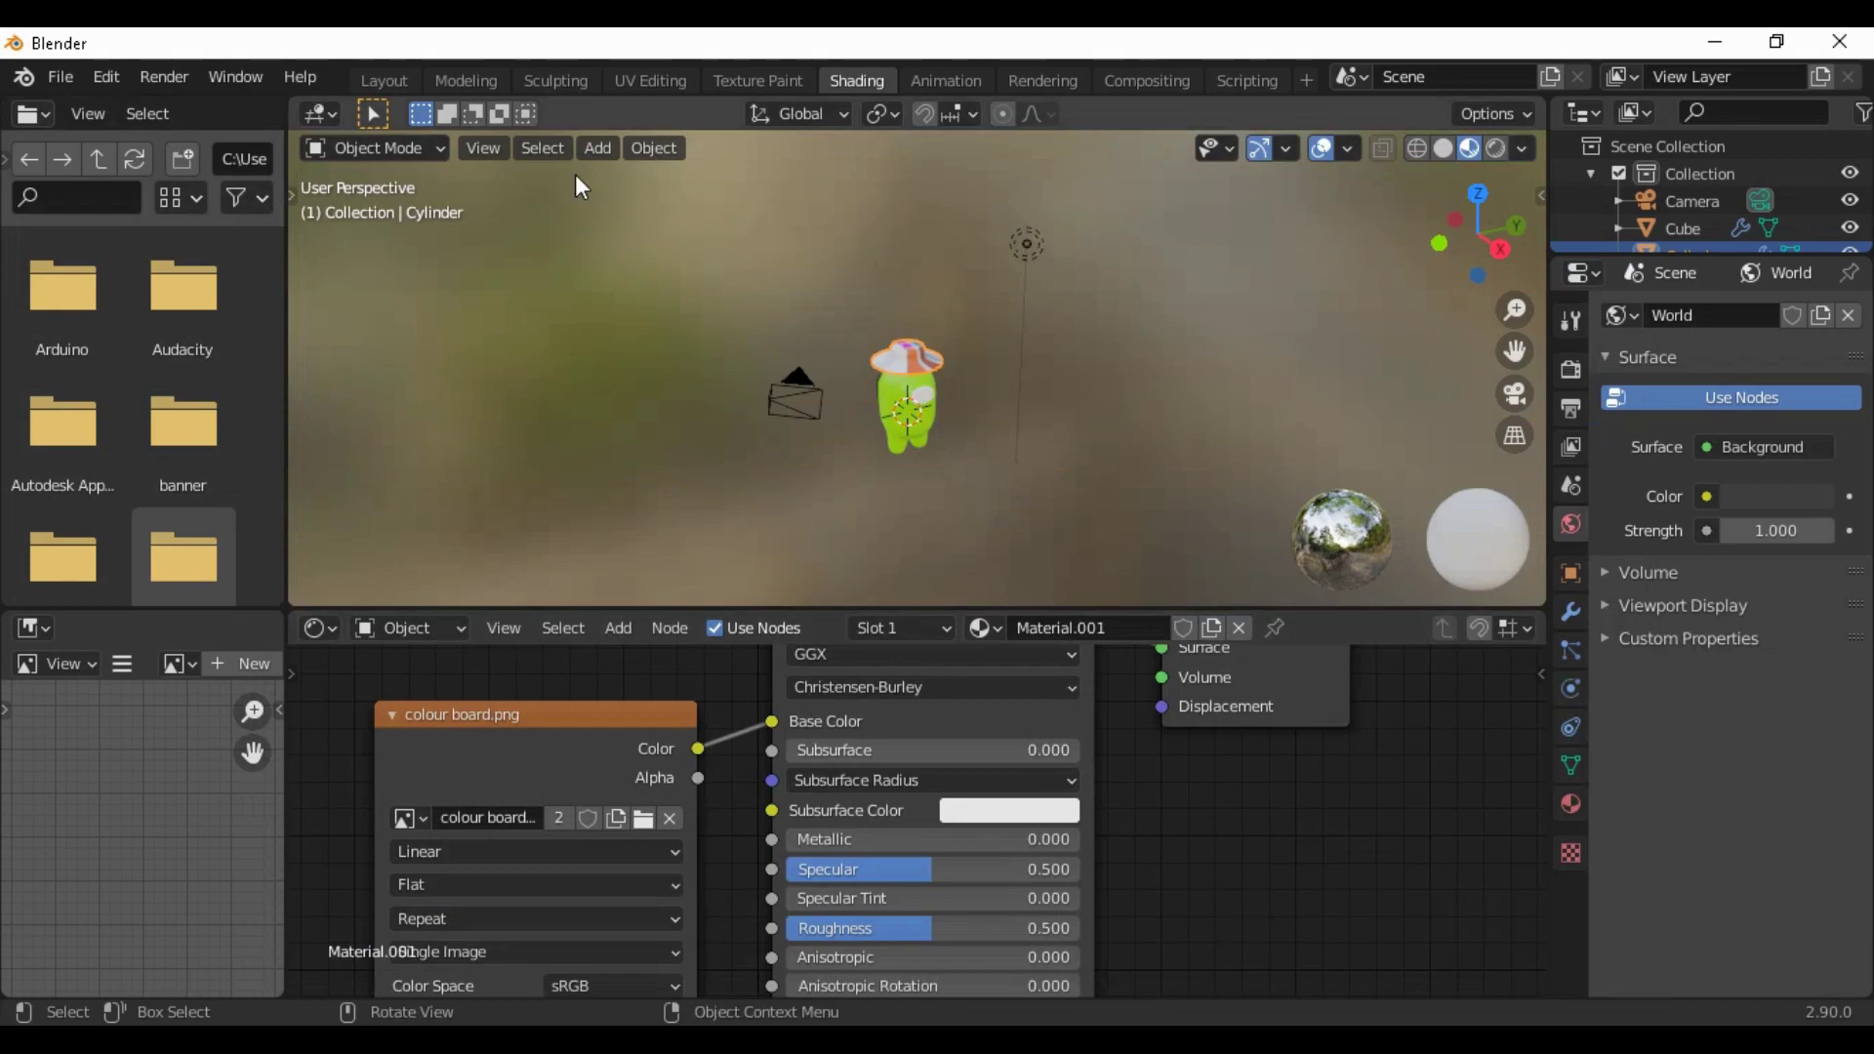
Unwrap the hat in the UV Editing workspace with Smart UV Project at its default settings
{"action": "left_click", "coordinate": [670, 78]}
{"action": "middle_click_drag", "start_coordinate": [921, 407], "coordinate": [1053, 569]}
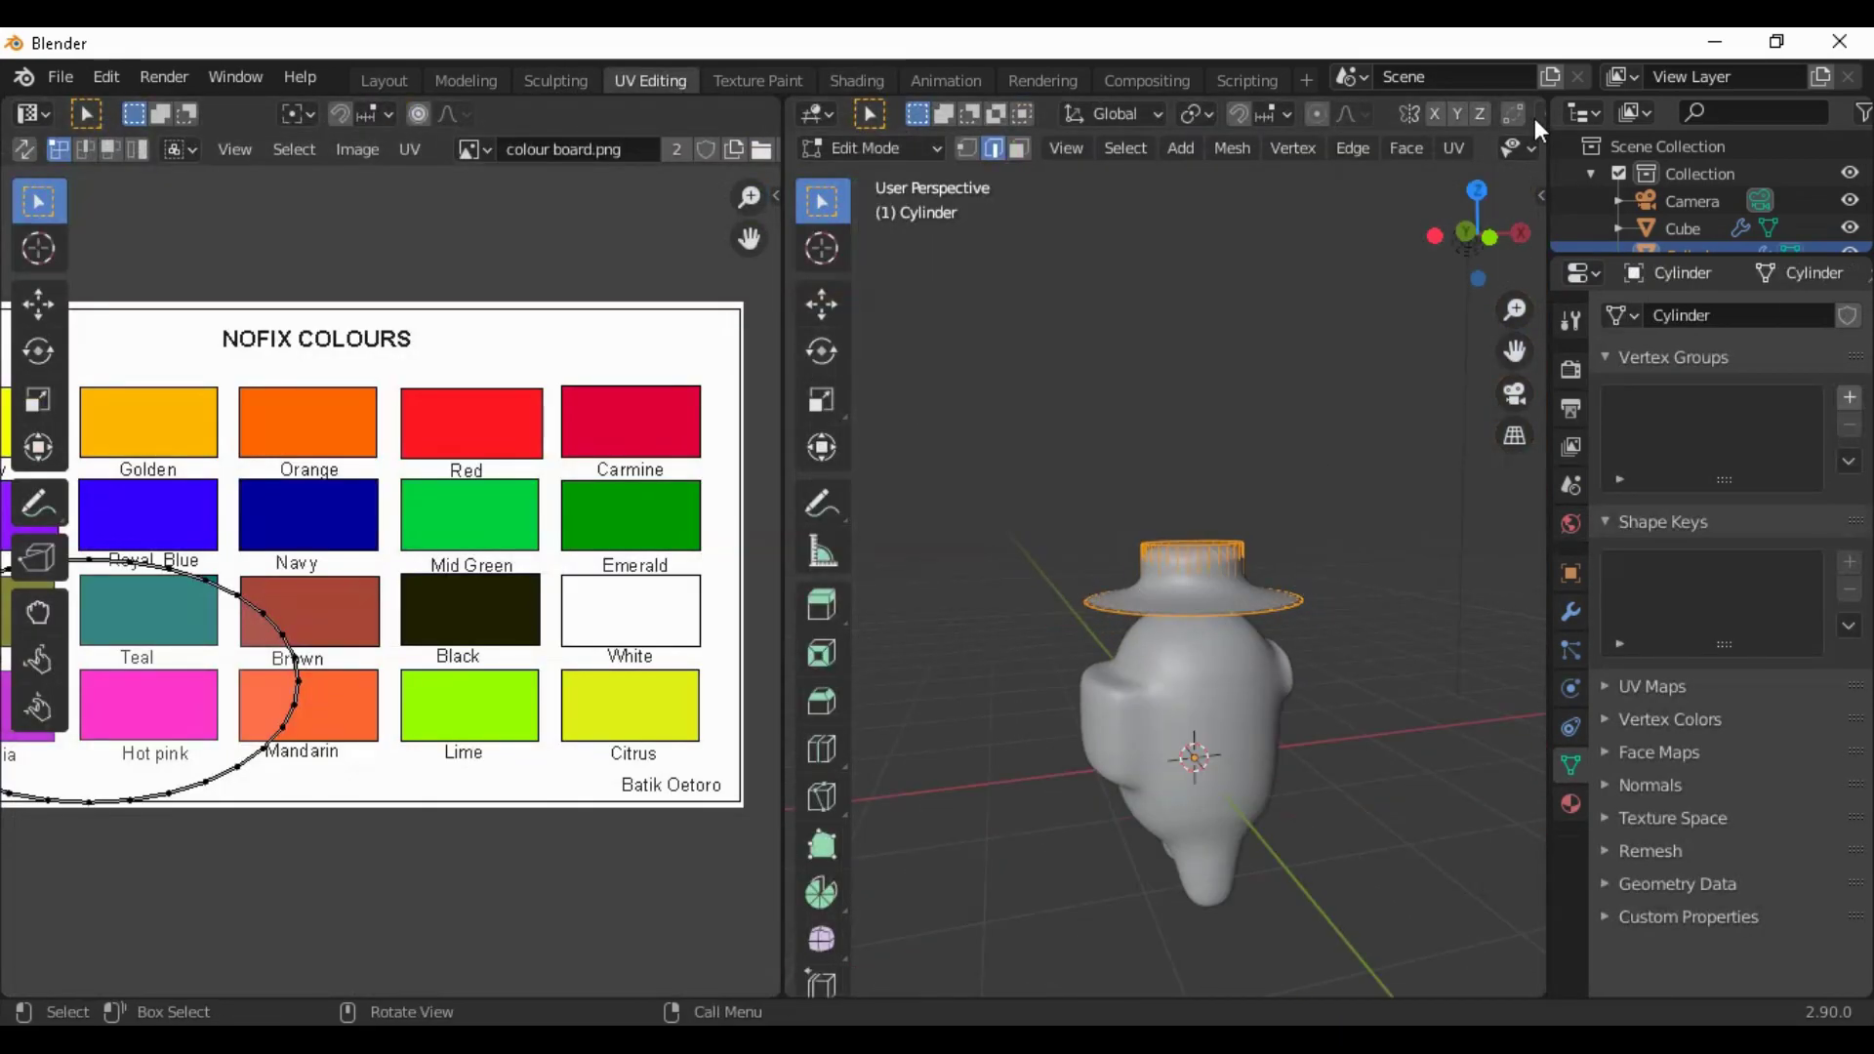
{"action": "left_click", "coordinate": [1453, 148]}
{"action": "left_click", "coordinate": [1560, 244]}
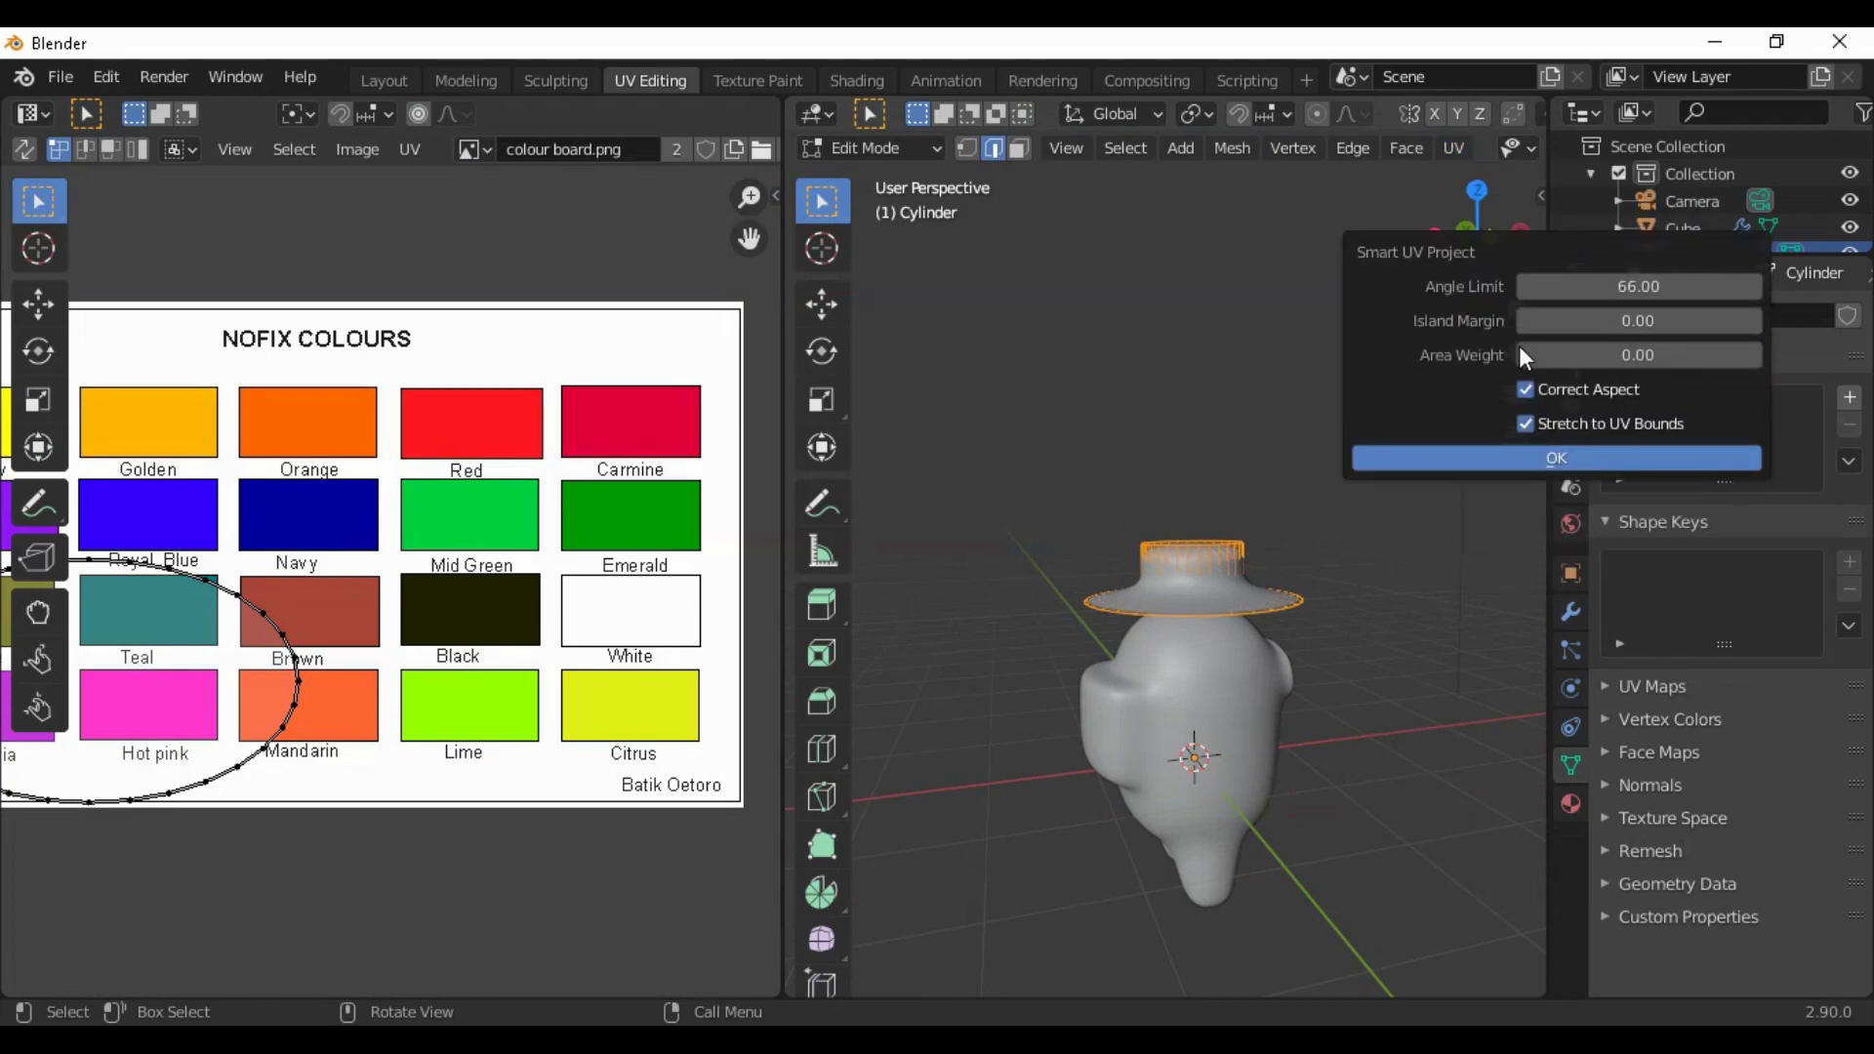
{"action": "left_click", "coordinate": [1589, 458]}
{"action": "scroll", "coordinate": [1059, 675], "scroll_direction": "down", "scroll_amount": 3}
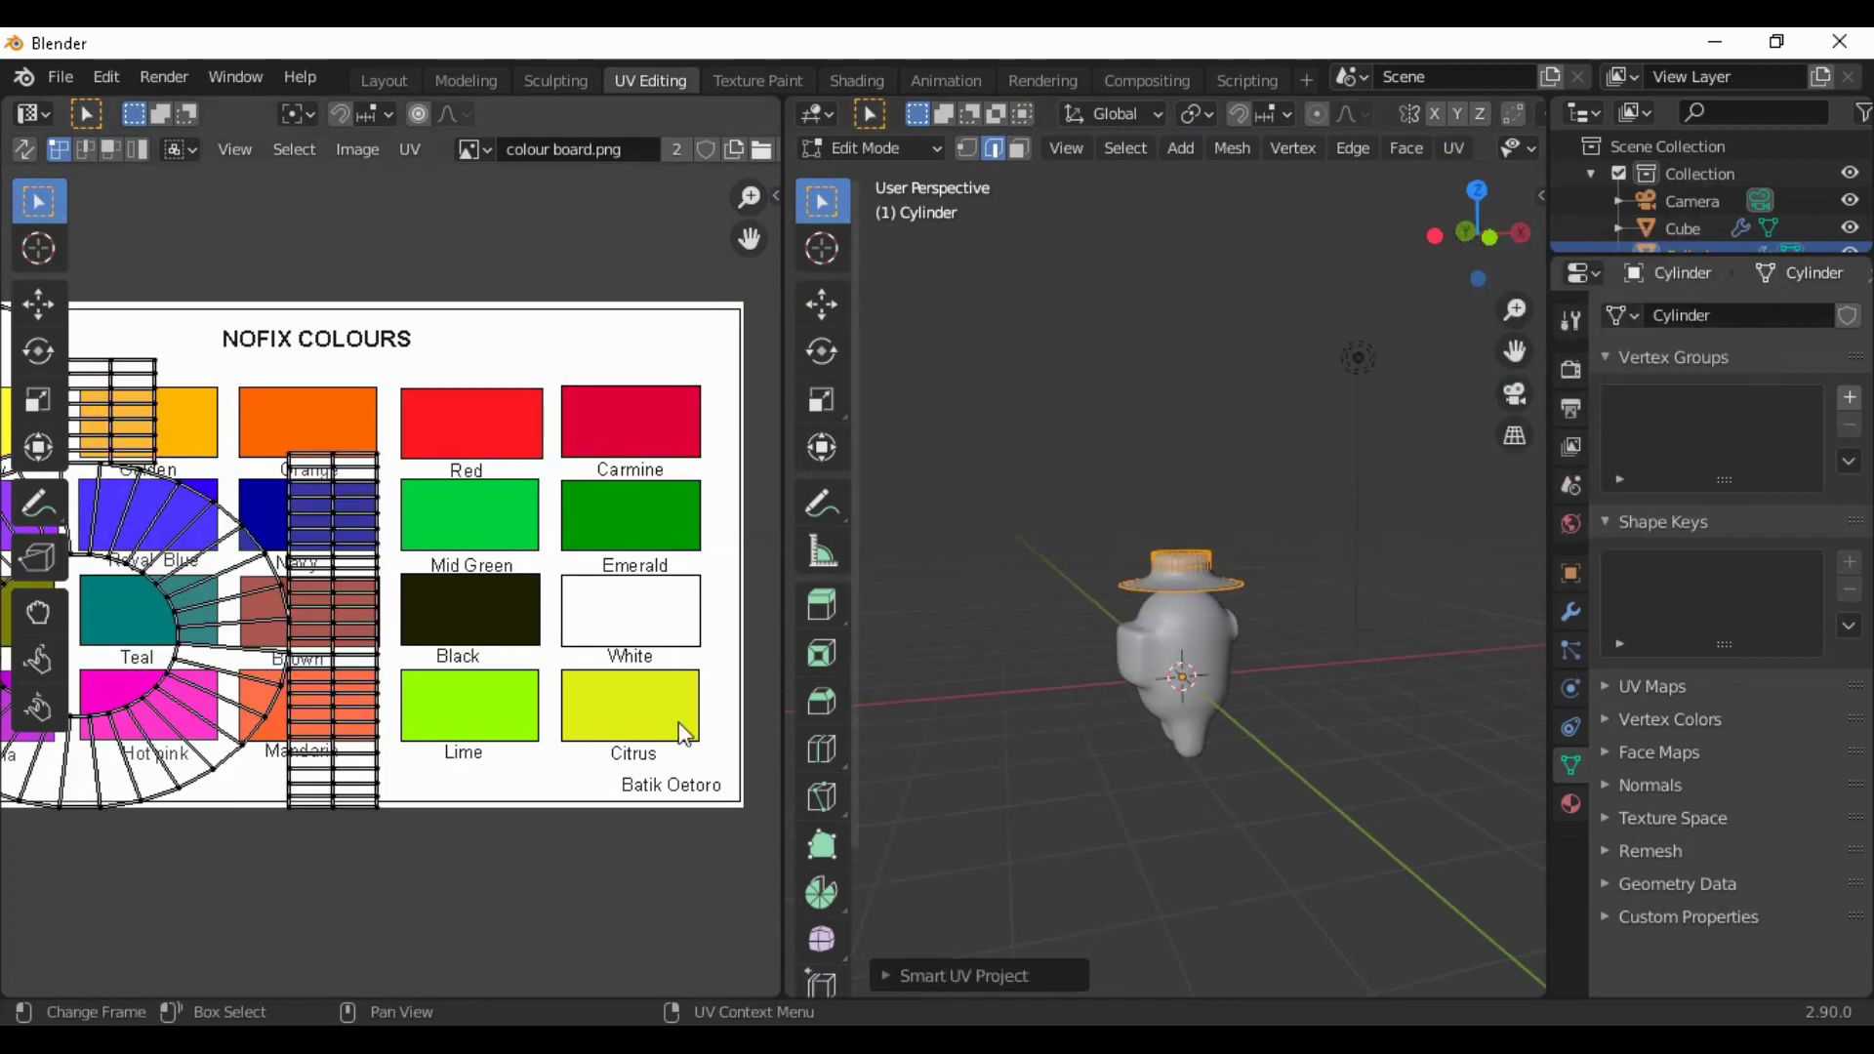
Select all the hat's UV islands and scale them down to about 0.13
{"action": "scroll", "coordinate": [182, 769], "scroll_direction": "down", "scroll_amount": 5}
{"action": "left_click_drag", "start_coordinate": [166, 418], "coordinate": [477, 720]}
{"action": "scroll", "coordinate": [484, 732], "scroll_direction": "up", "scroll_amount": 2}
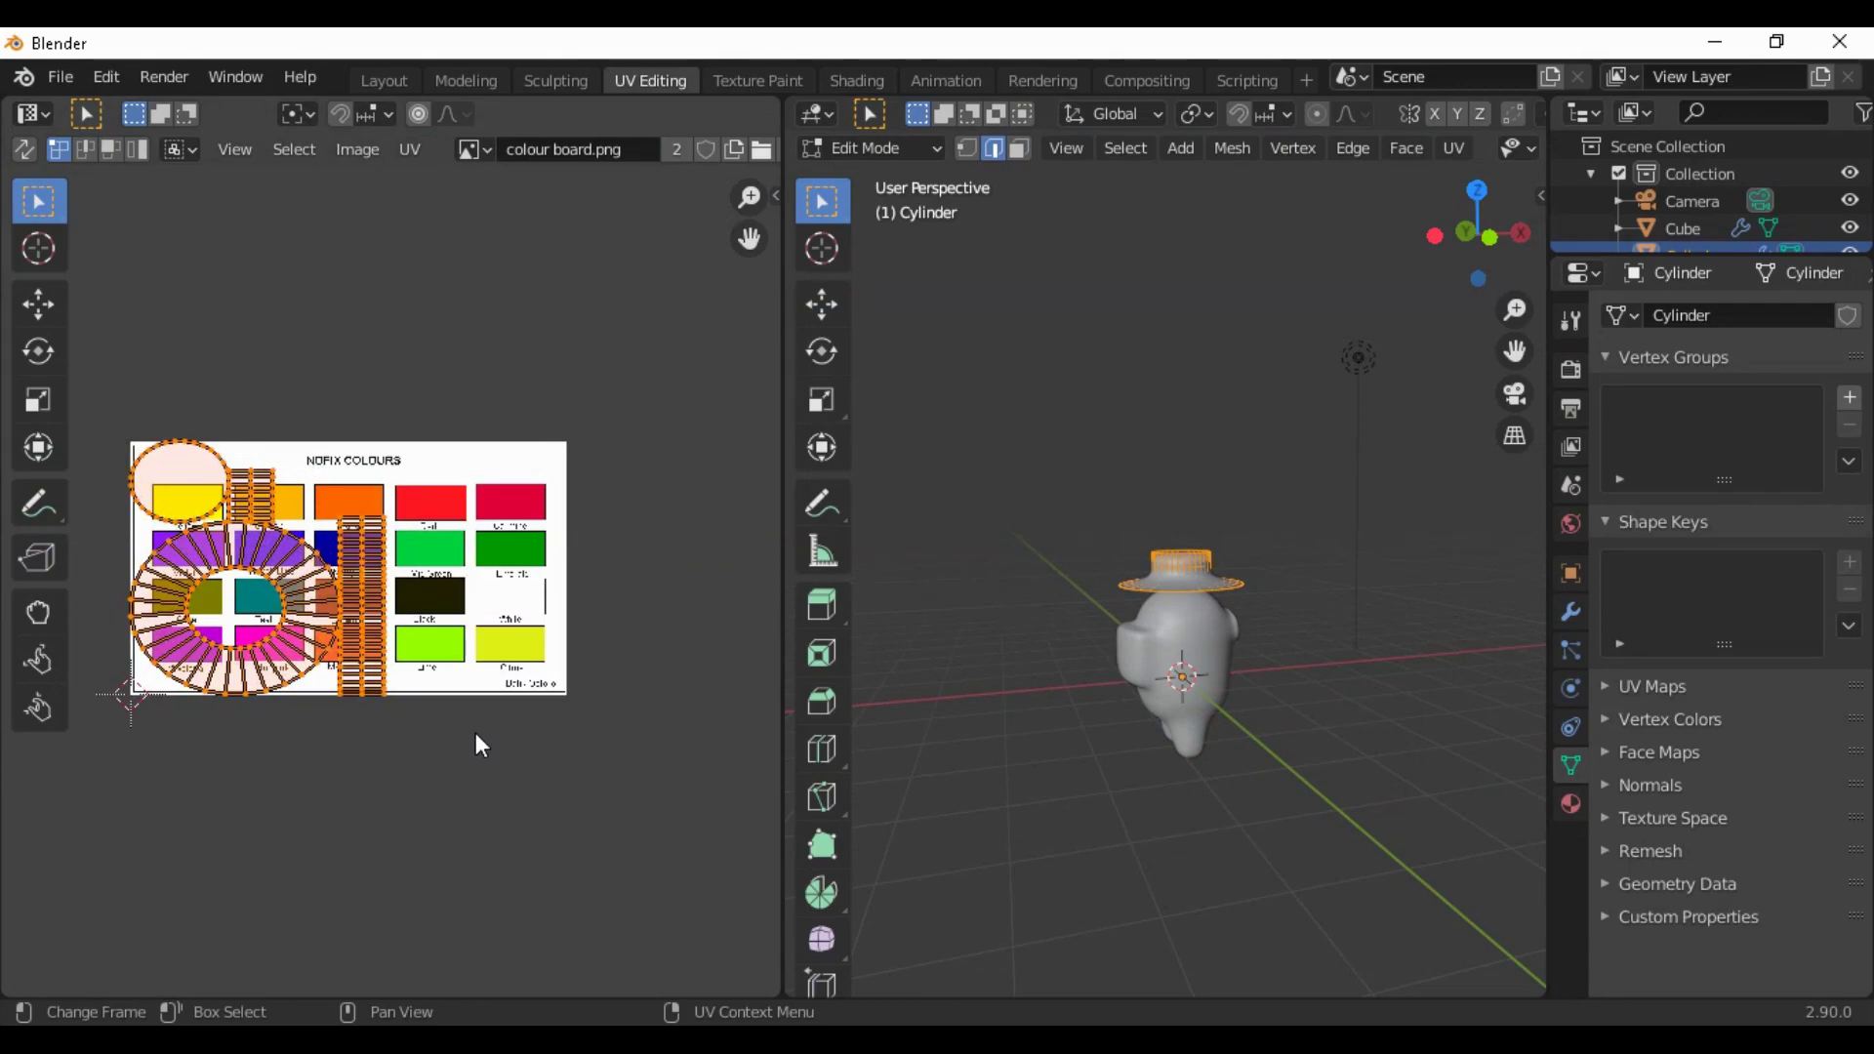
{"action": "key", "text": "s"}
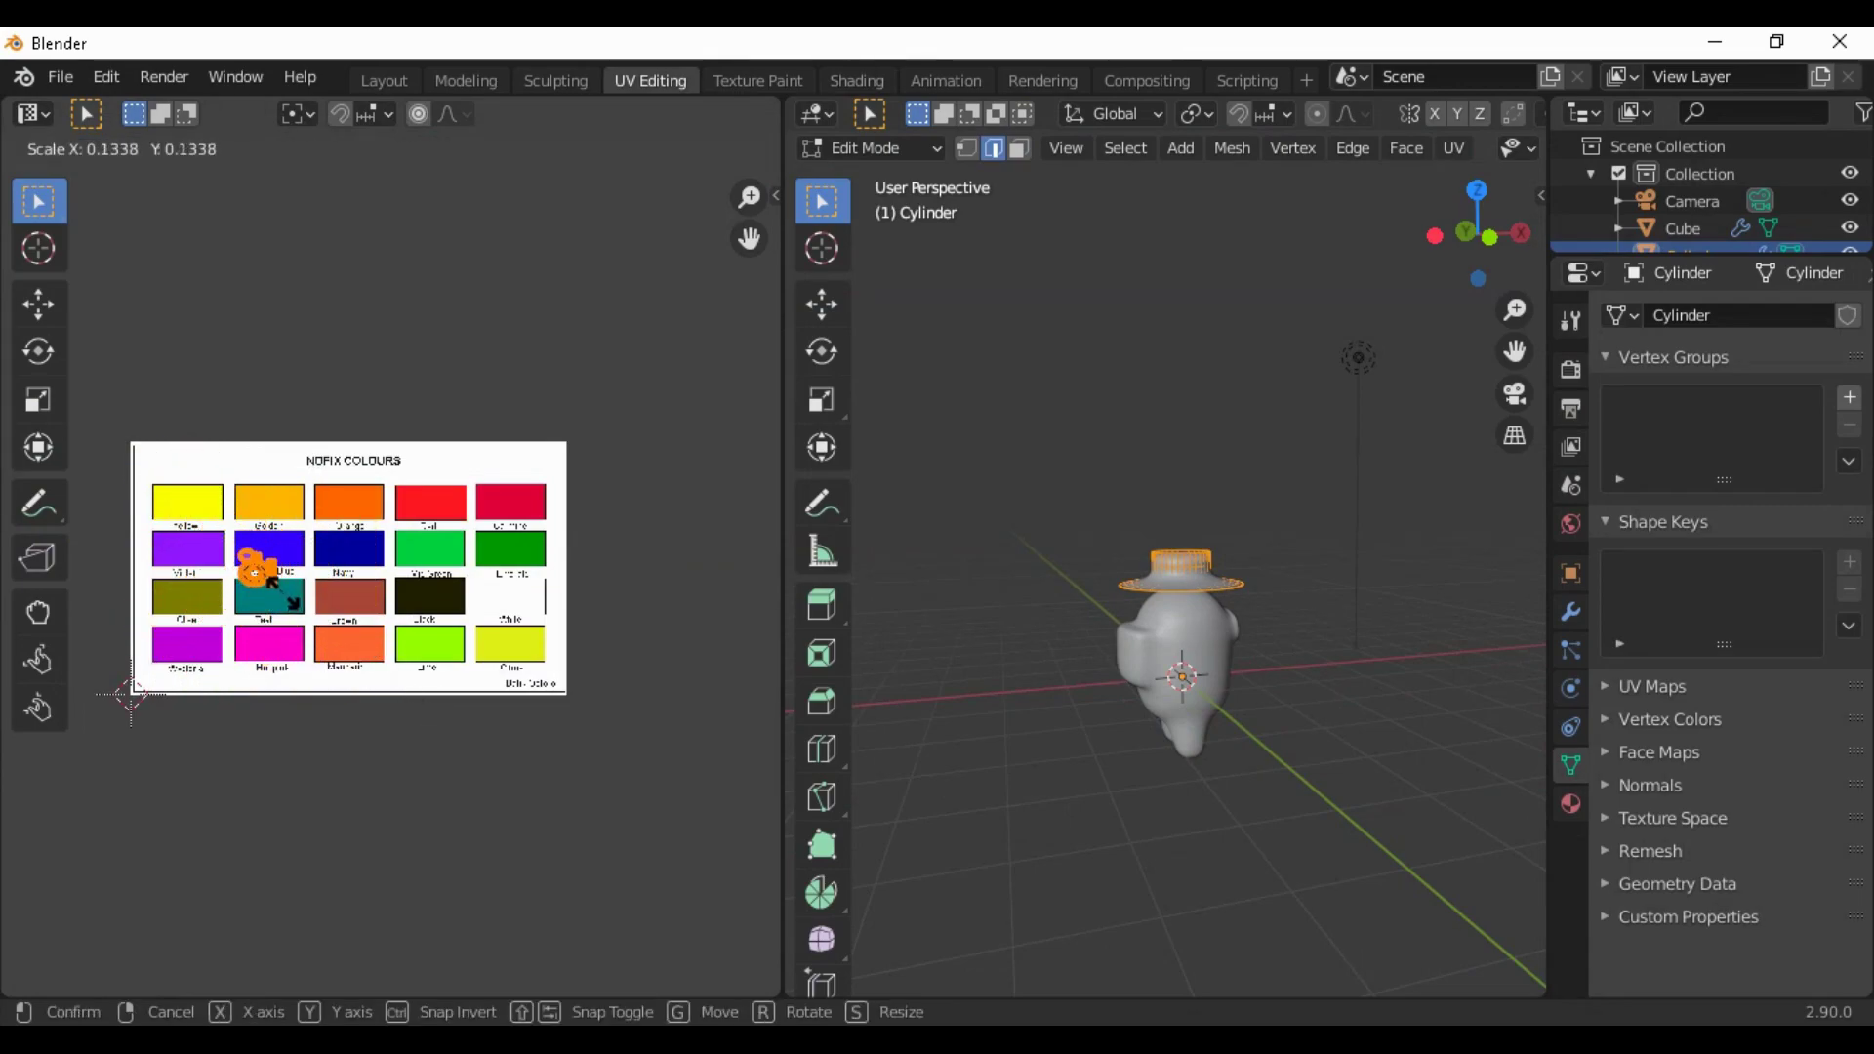
{"action": "left_click", "coordinate": [283, 594]}
Move the hat's UV islands onto the Carmine swatch, shrink them to fit inside it, and deselect the mesh
{"action": "key", "text": "g"}
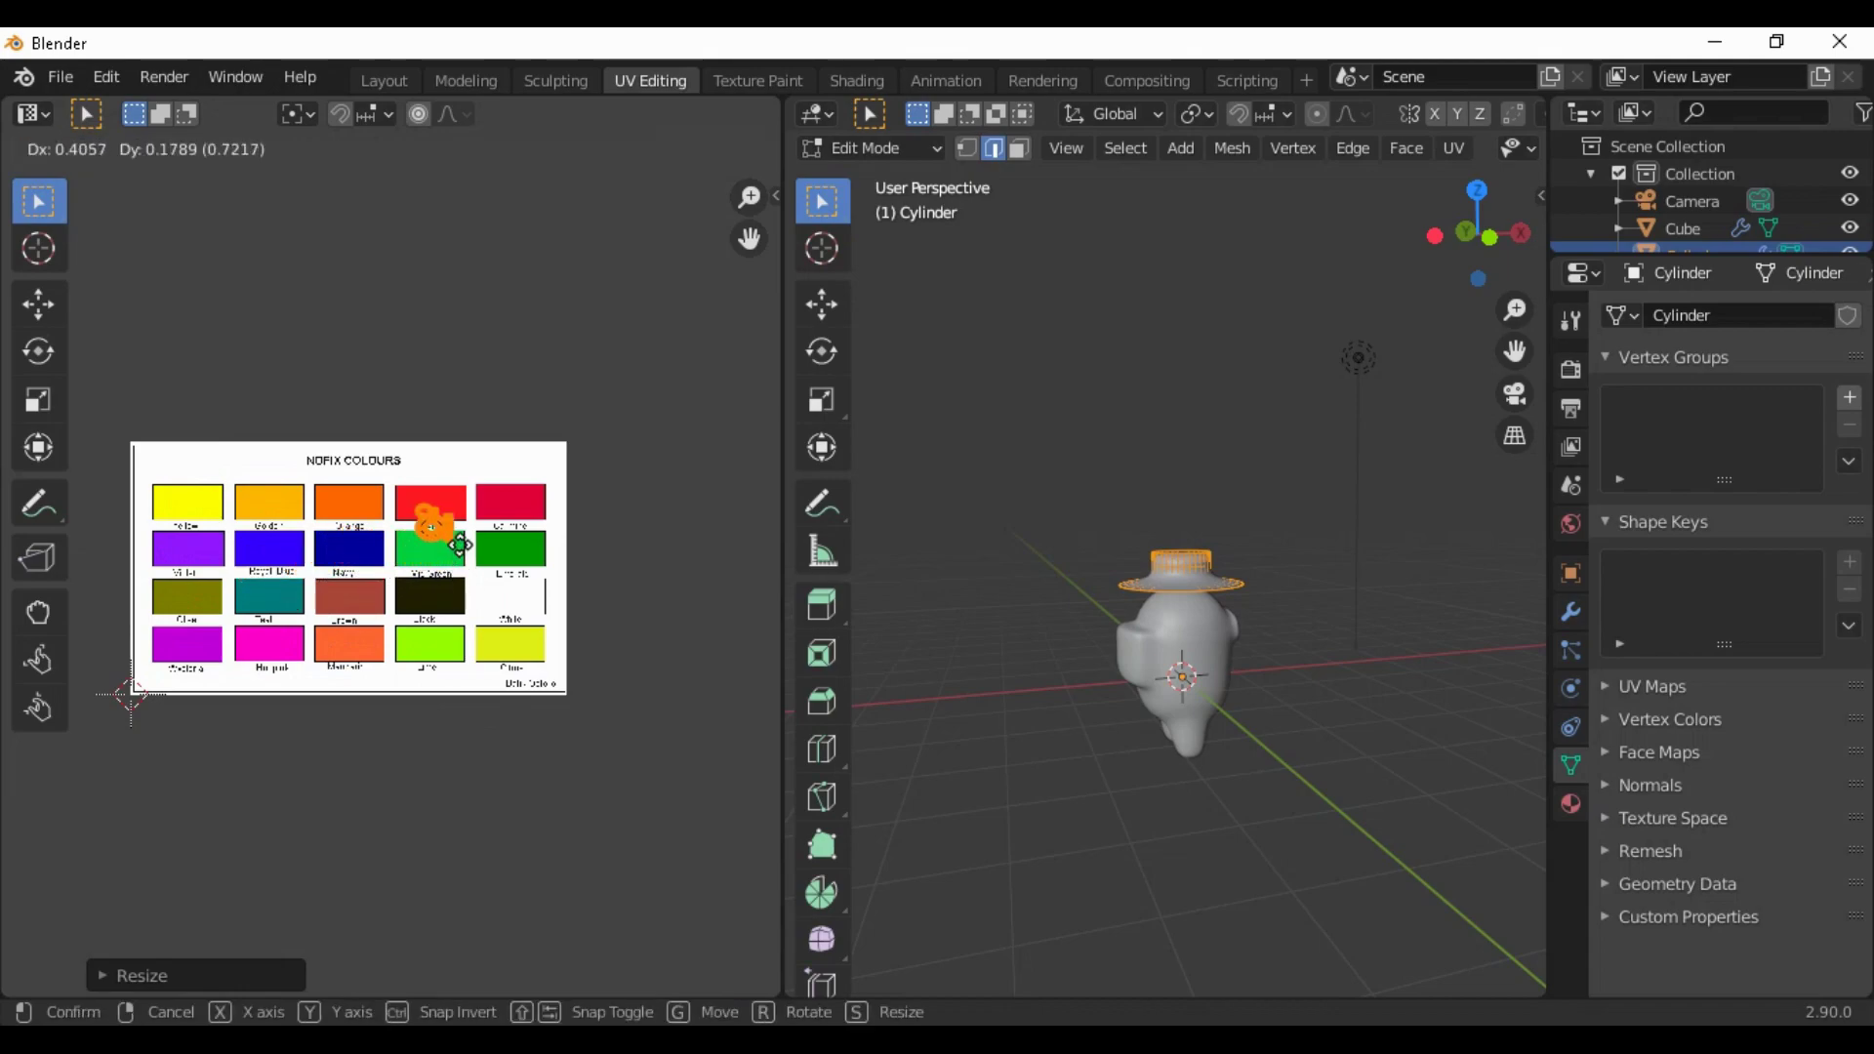
{"action": "left_click", "coordinate": [548, 544]}
{"action": "scroll", "coordinate": [547, 544], "scroll_direction": "up", "scroll_amount": 3}
{"action": "key", "text": "s"}
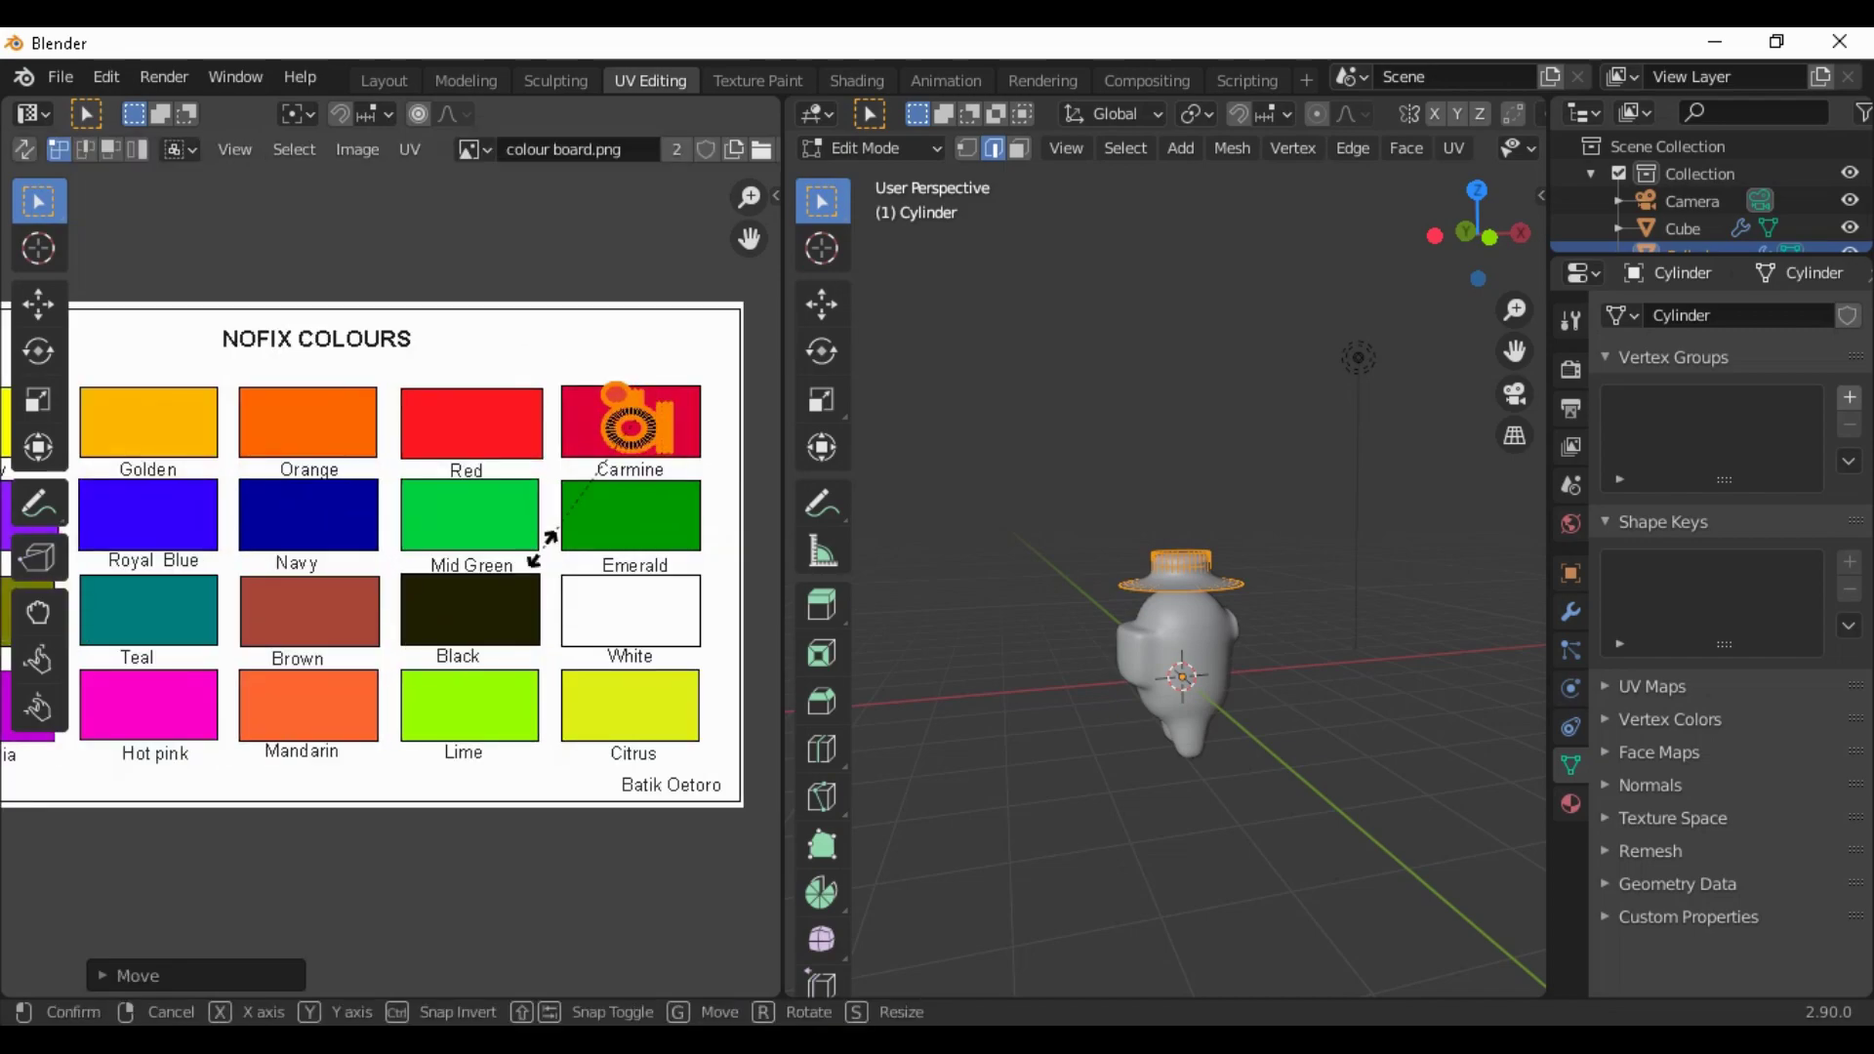
{"action": "left_click", "coordinate": [563, 521]}
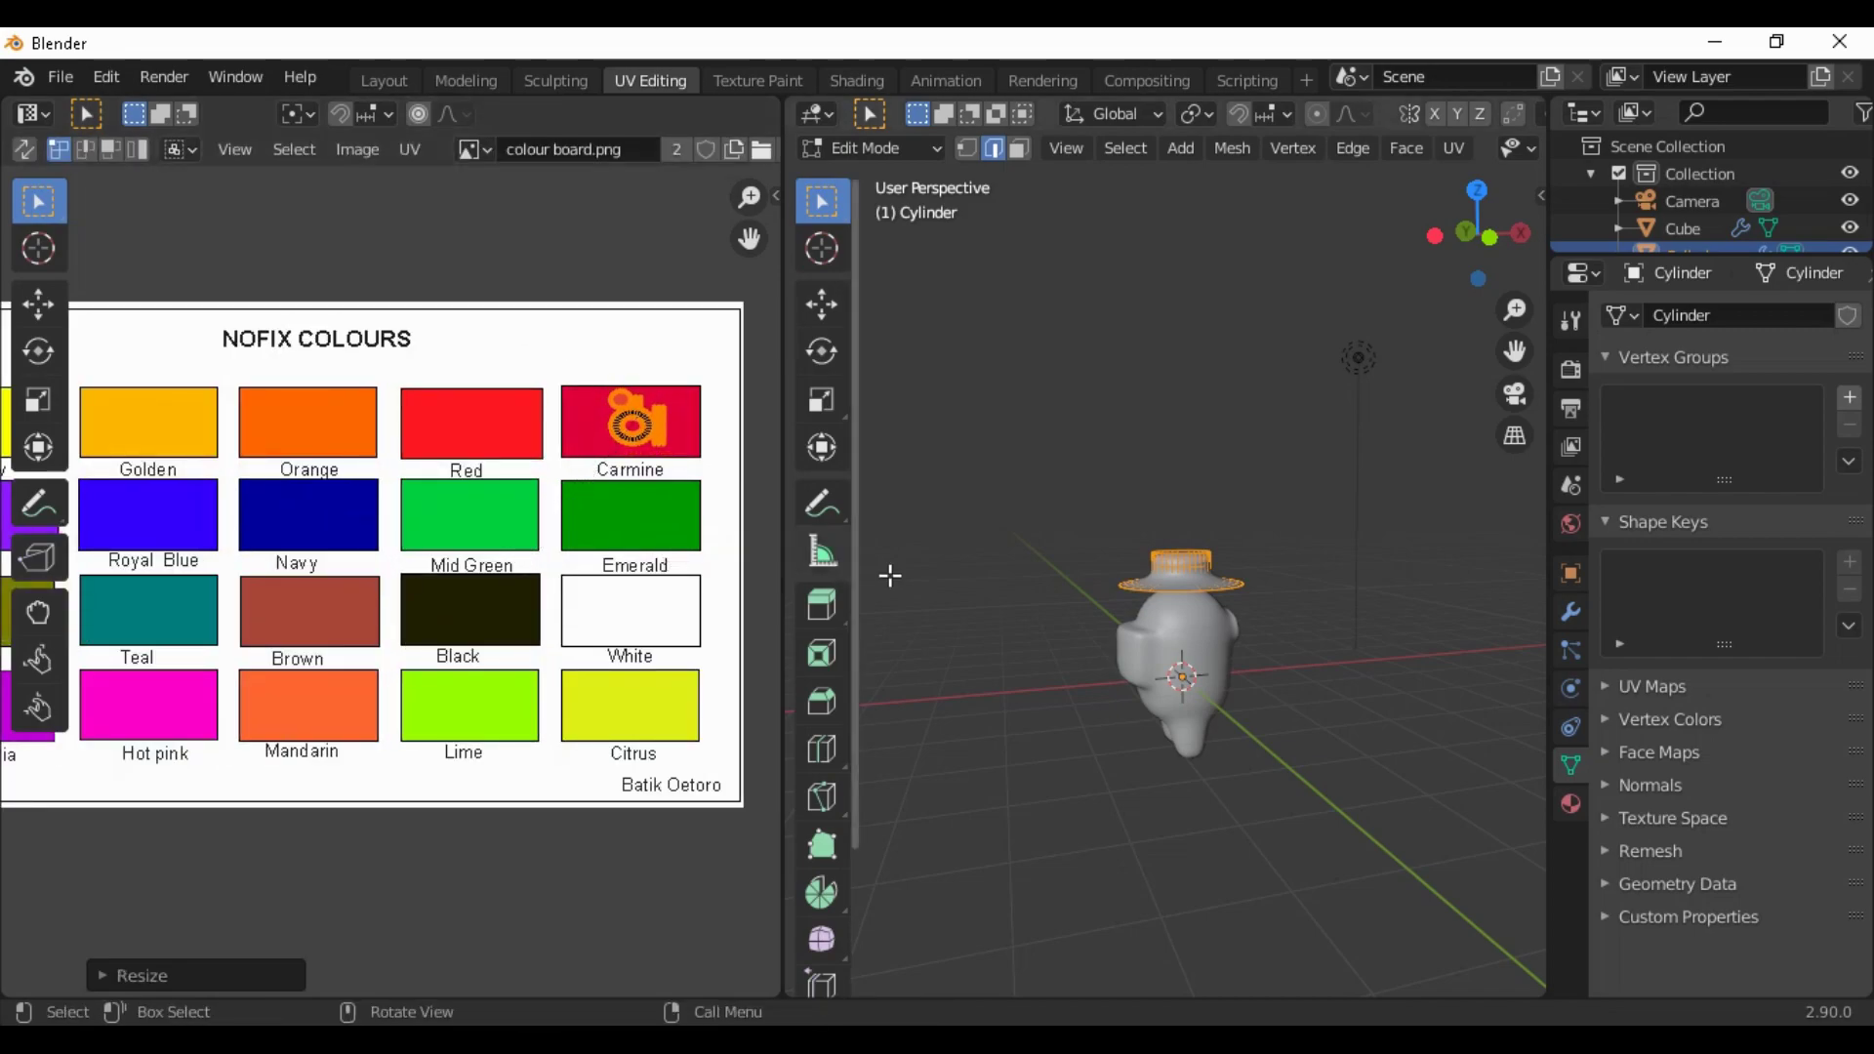
{"action": "left_click", "coordinate": [992, 345]}
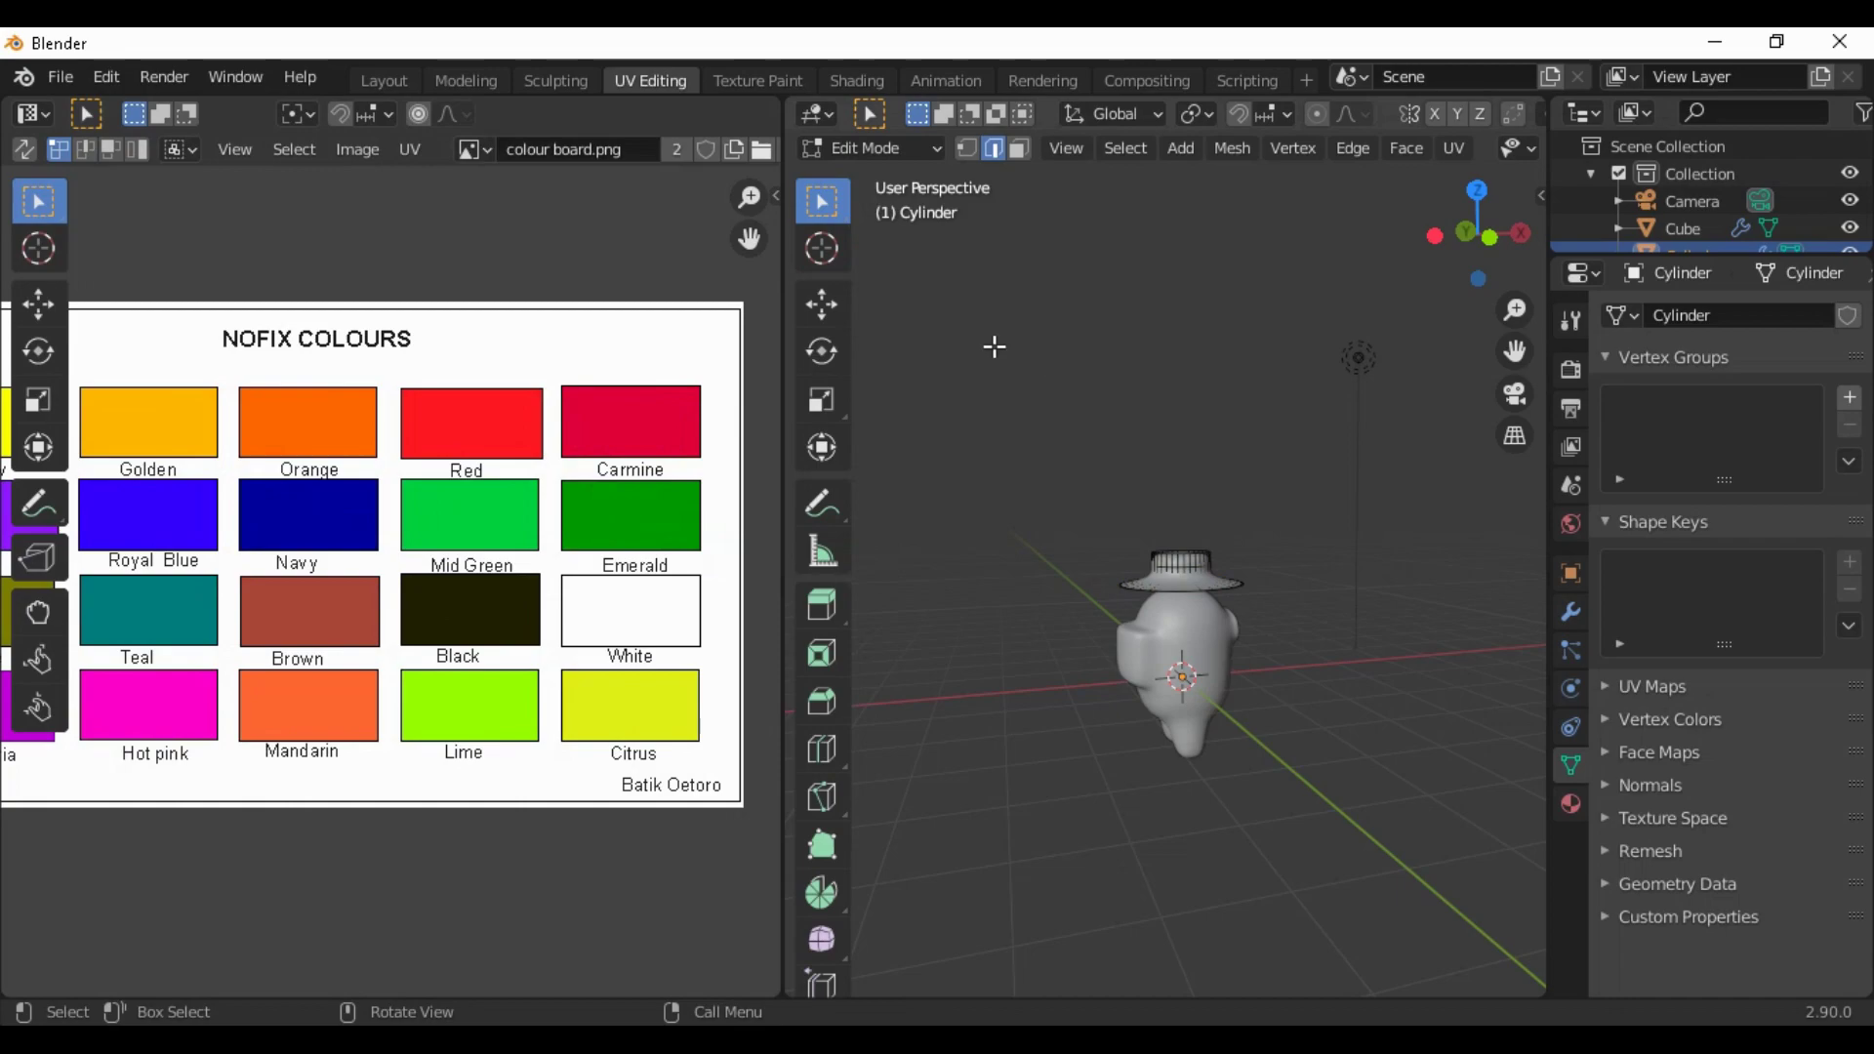
Check the hat's colour in the Texture Paint workspace, and display the Layout viewport in Material Preview shading
{"action": "left_click", "coordinate": [792, 80]}
{"action": "middle_click_drag", "start_coordinate": [1259, 611], "coordinate": [1207, 671]}
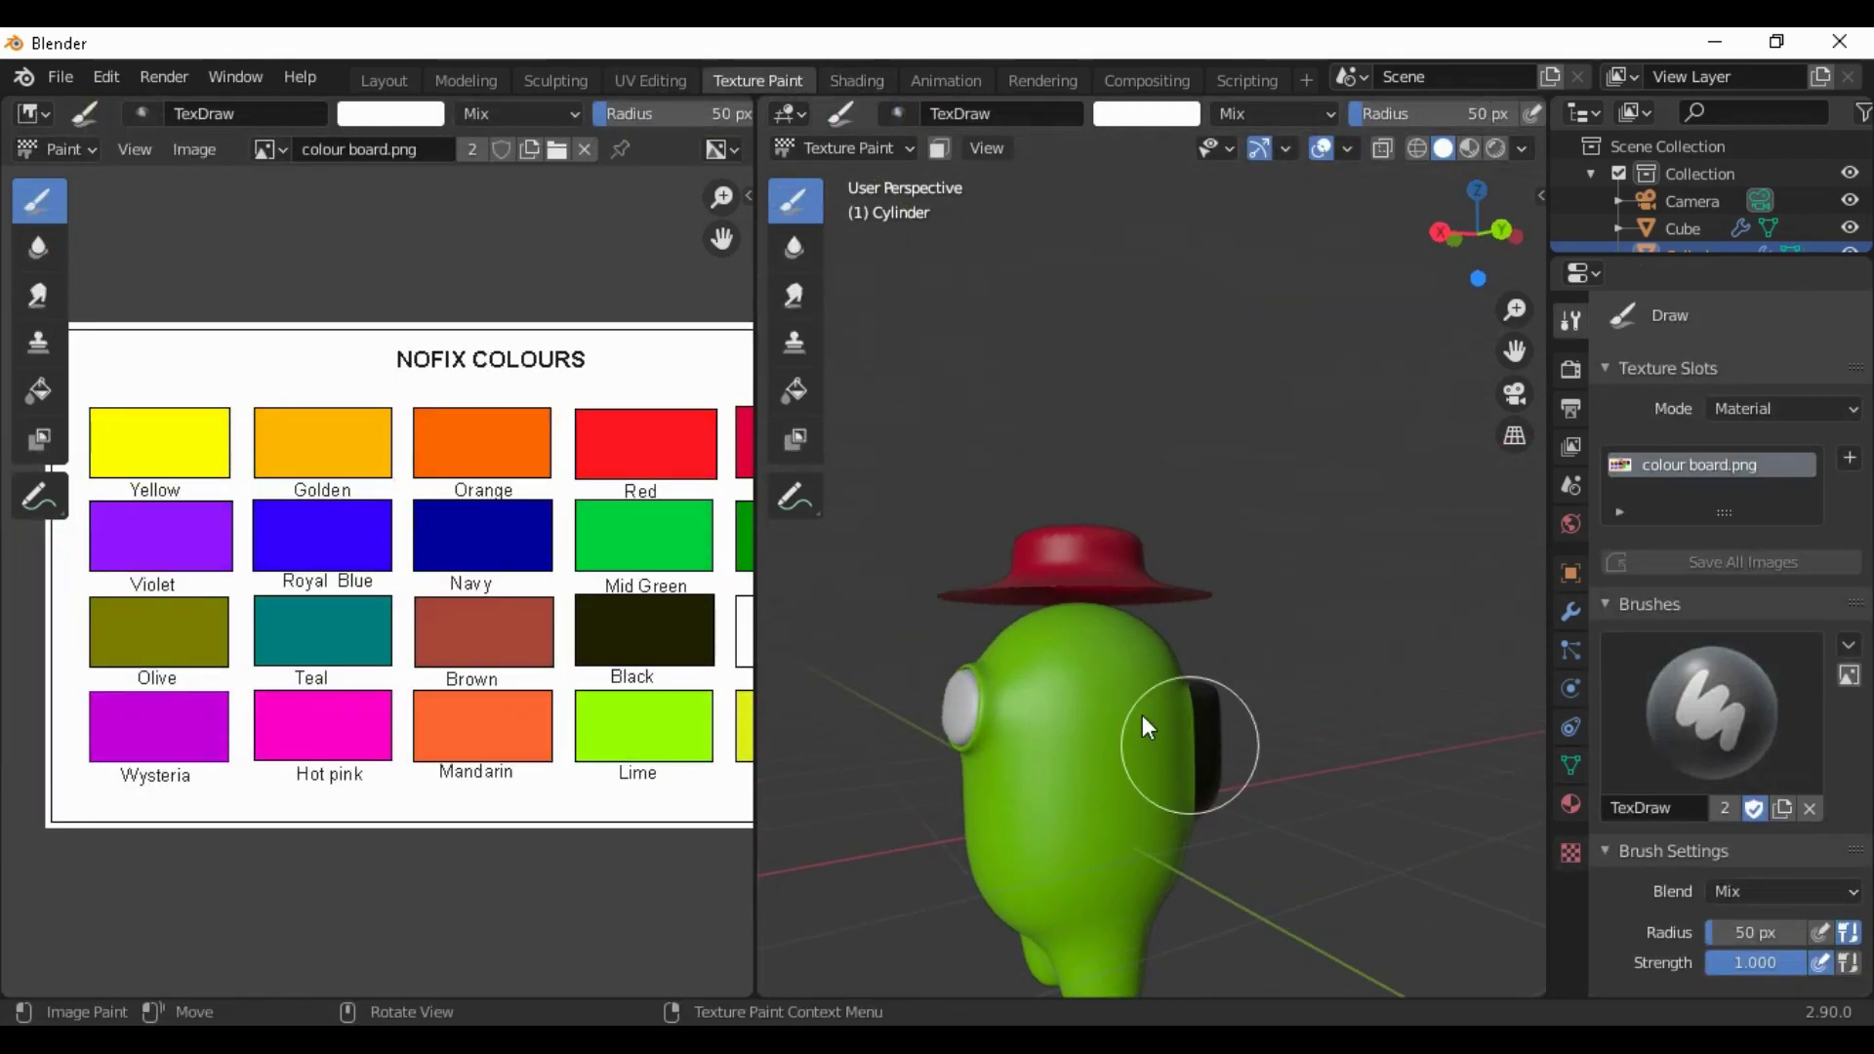
{"action": "left_click", "coordinate": [385, 80]}
{"action": "scroll", "coordinate": [1119, 607], "scroll_direction": "down", "scroll_amount": 3}
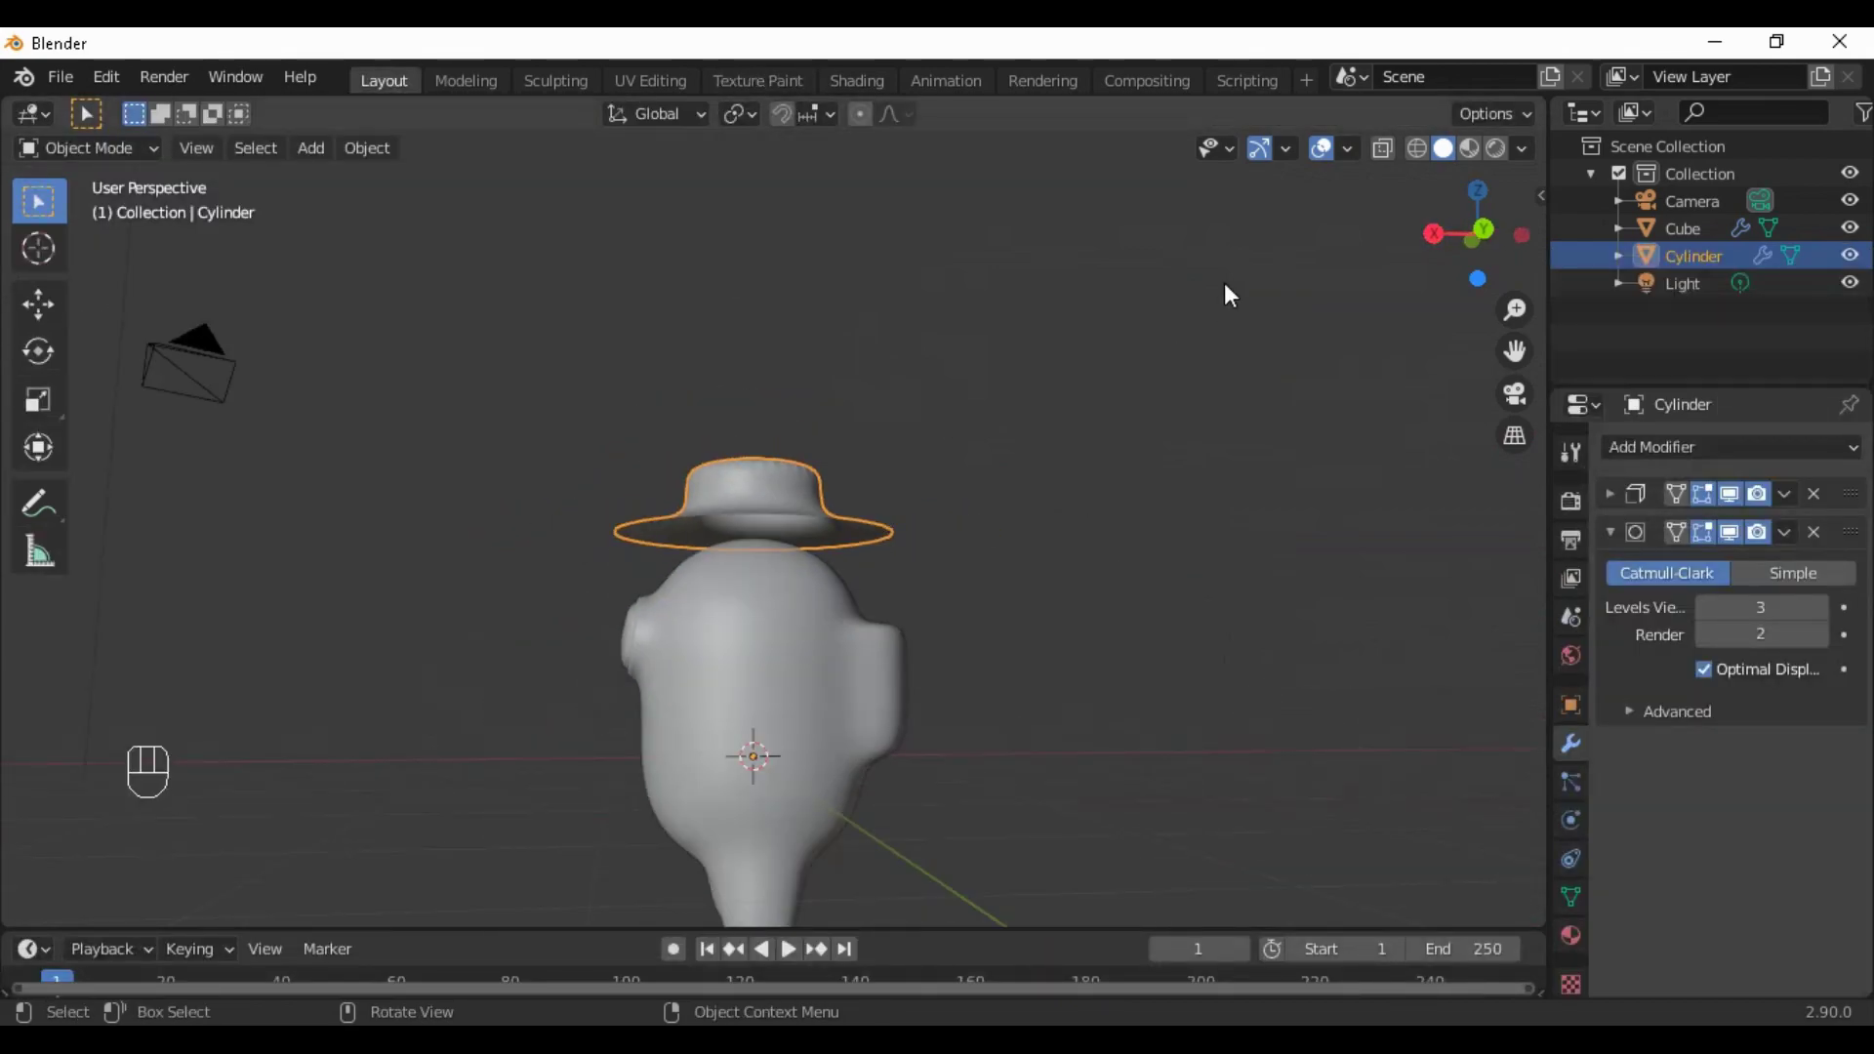
{"action": "left_click", "coordinate": [1469, 147]}
{"action": "scroll", "coordinate": [1073, 527], "scroll_direction": "down", "scroll_amount": 2}
{"action": "middle_click_drag", "start_coordinate": [901, 576], "coordinate": [937, 689]}
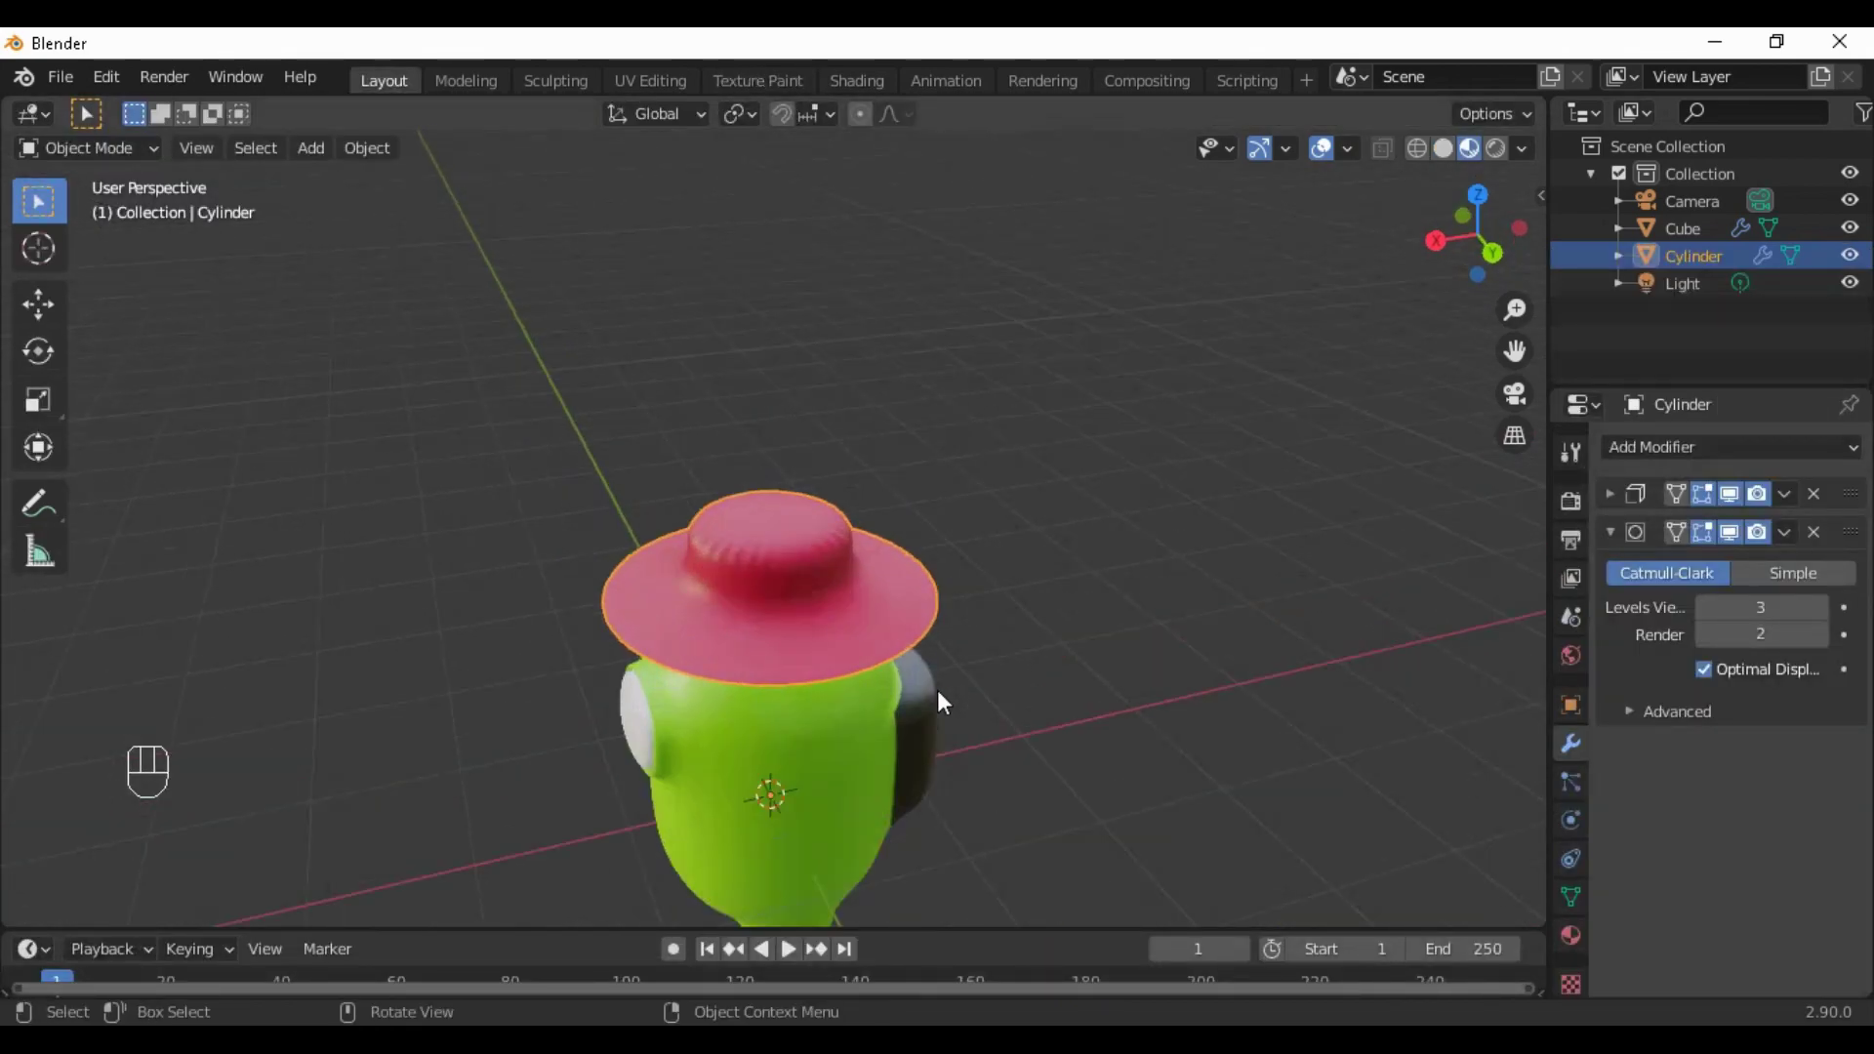
Select the hat, lower it about 0.16 m along Z, and tilt it slightly toward the backpack
{"action": "left_click", "coordinate": [934, 705]}
{"action": "left_click", "coordinate": [909, 626]}
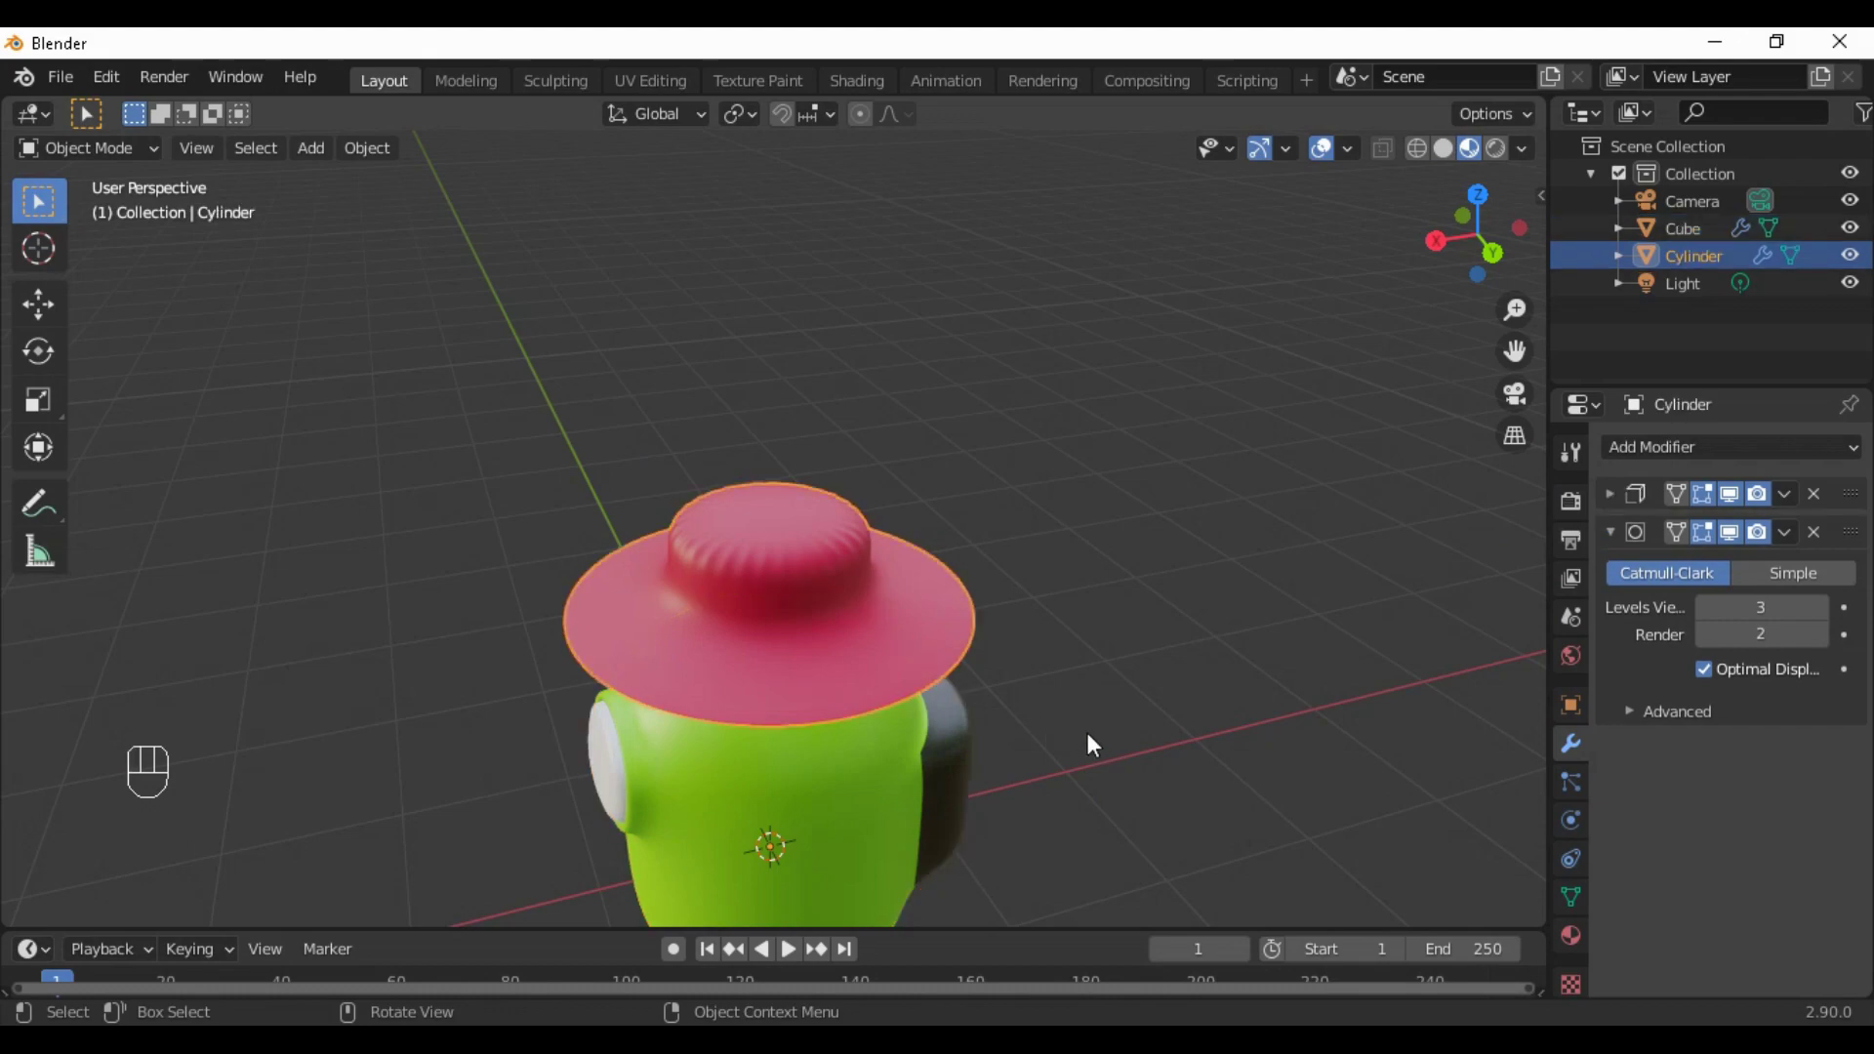
{"action": "middle_click_drag", "start_coordinate": [1087, 744], "coordinate": [1040, 638]}
{"action": "scroll", "coordinate": [1037, 624], "scroll_direction": "up", "scroll_amount": 2}
{"action": "scroll", "coordinate": [1044, 628], "scroll_direction": "down", "scroll_amount": 1}
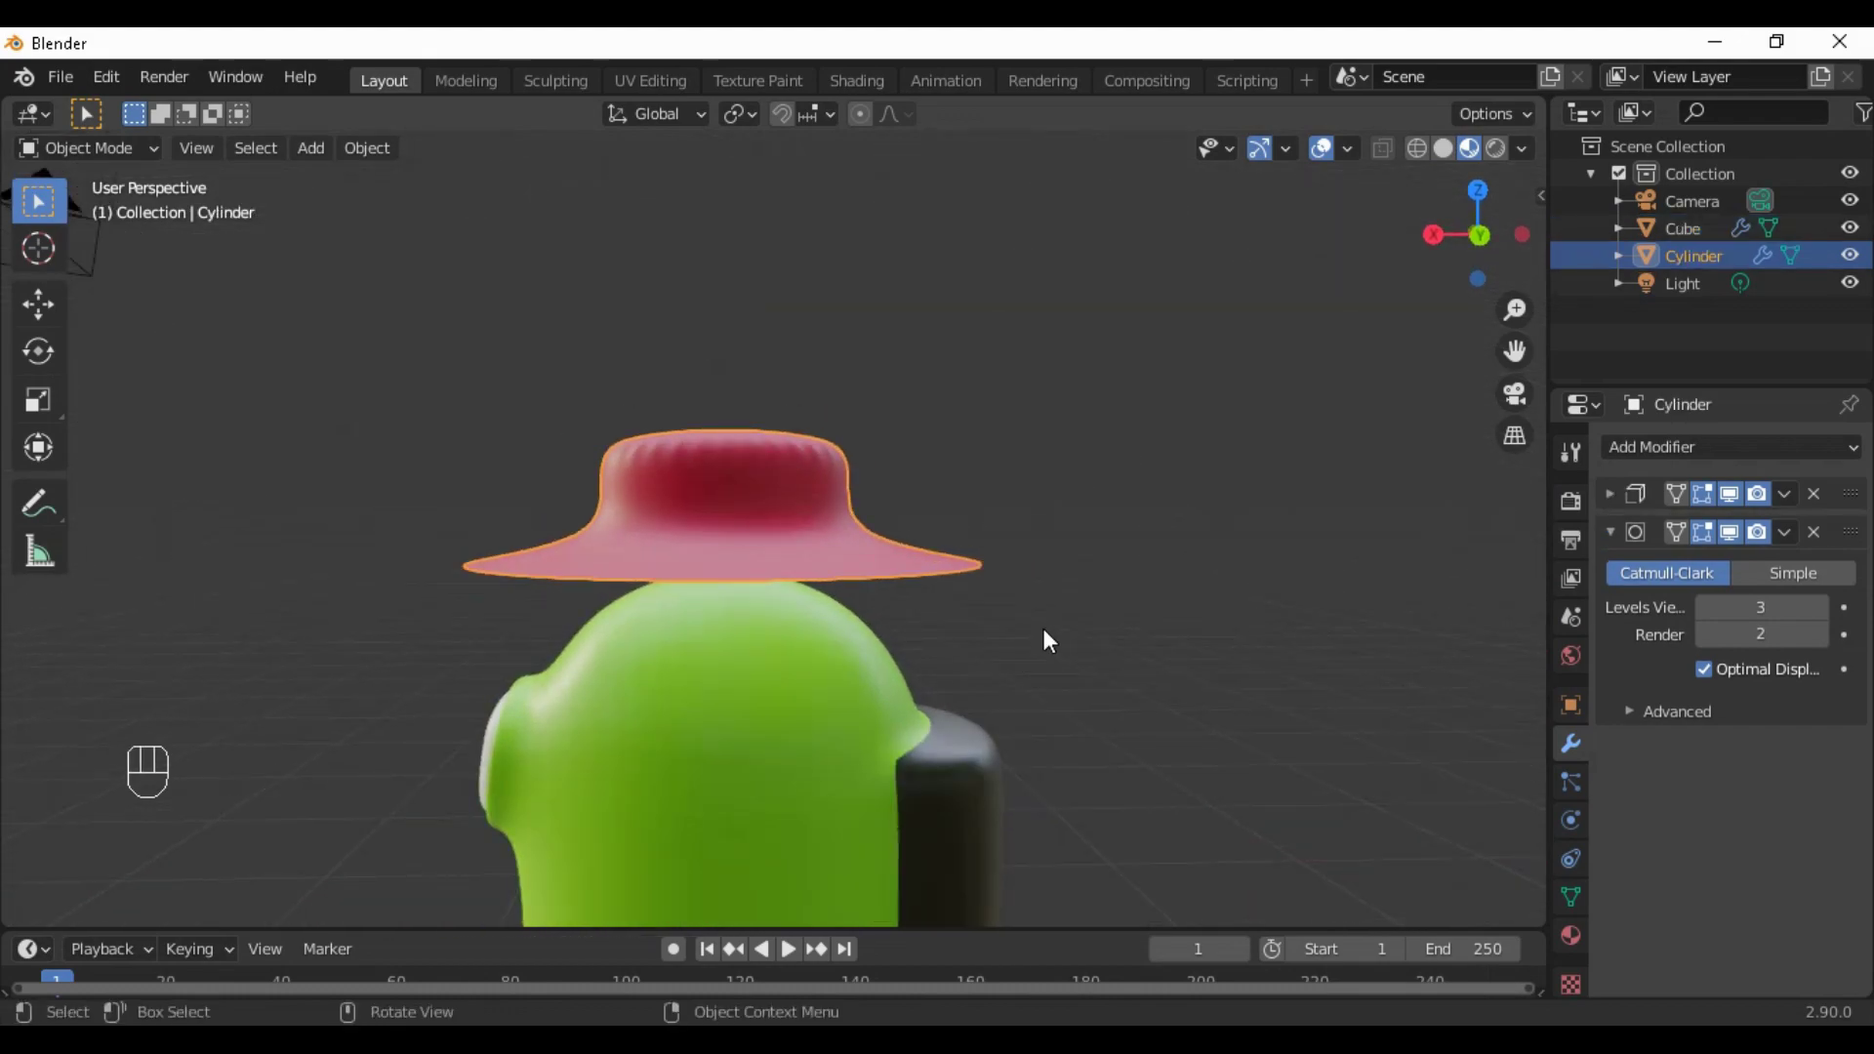
{"action": "key", "text": "g"}
{"action": "key", "text": "z"}
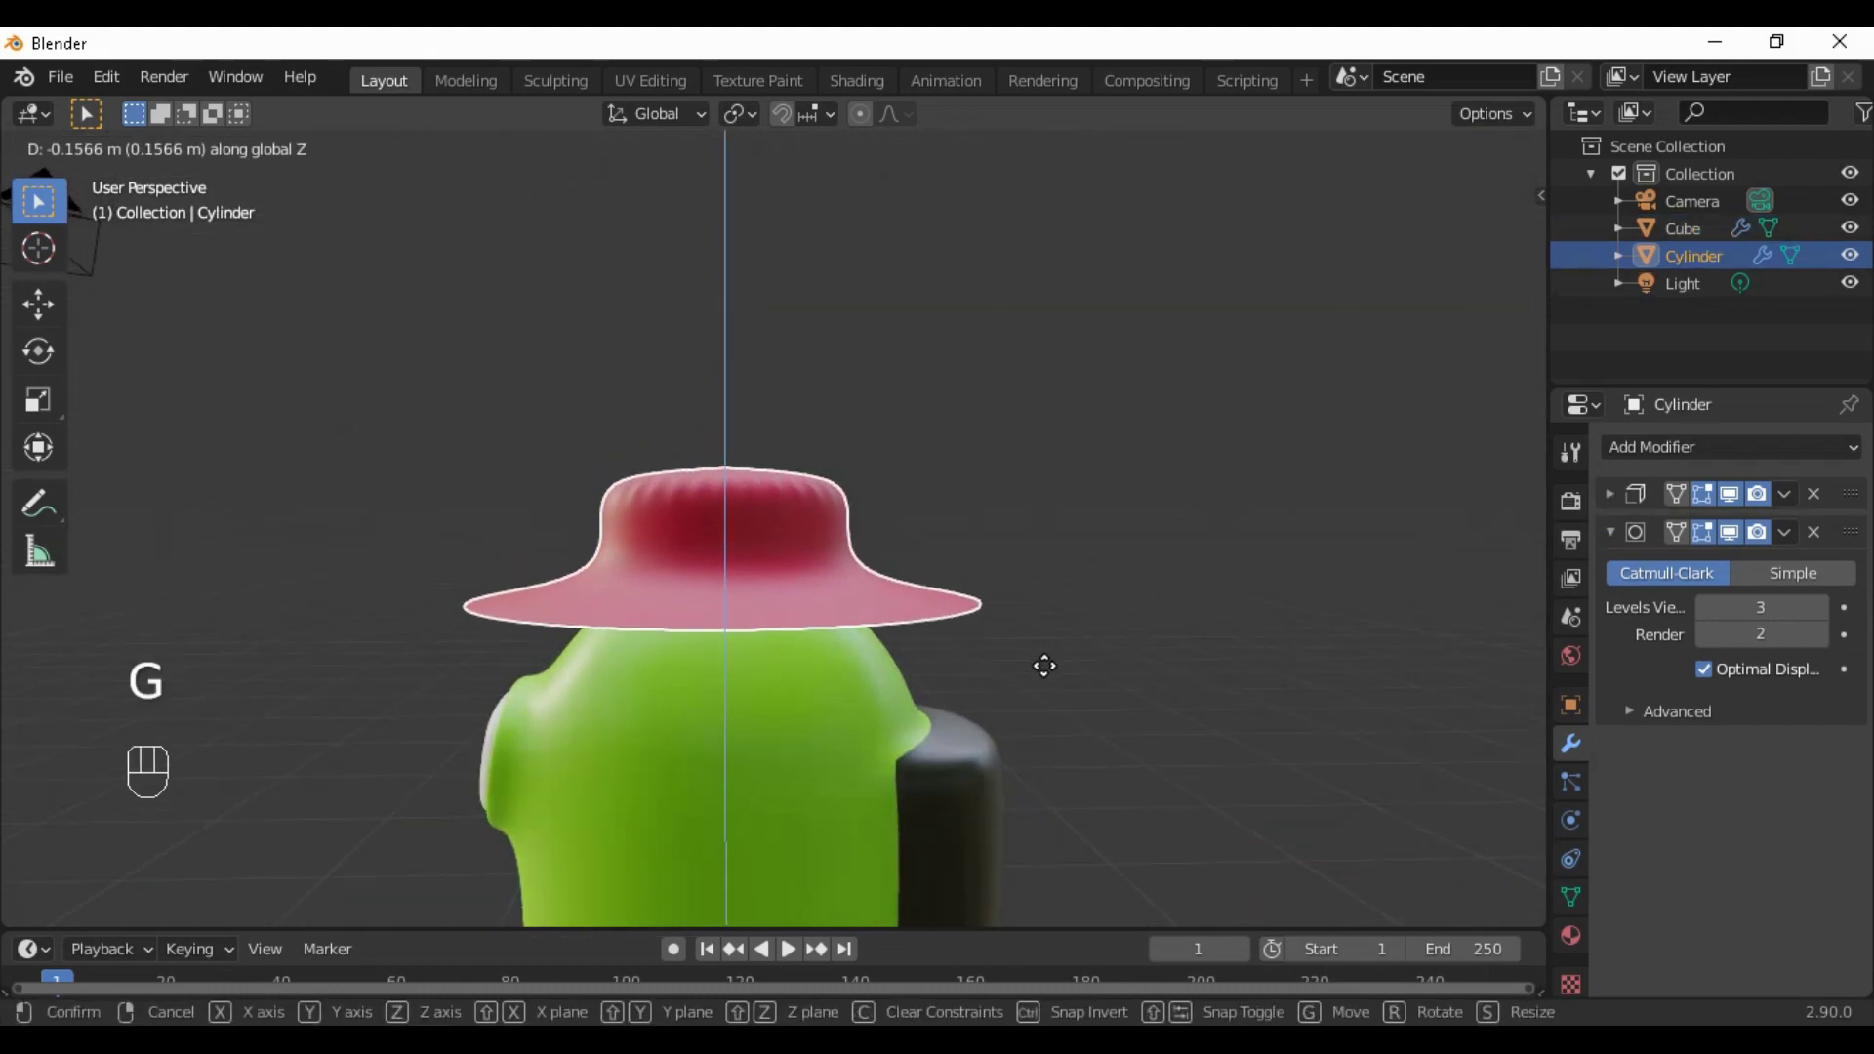
{"action": "left_click", "coordinate": [1044, 664]}
{"action": "key", "text": "r"}
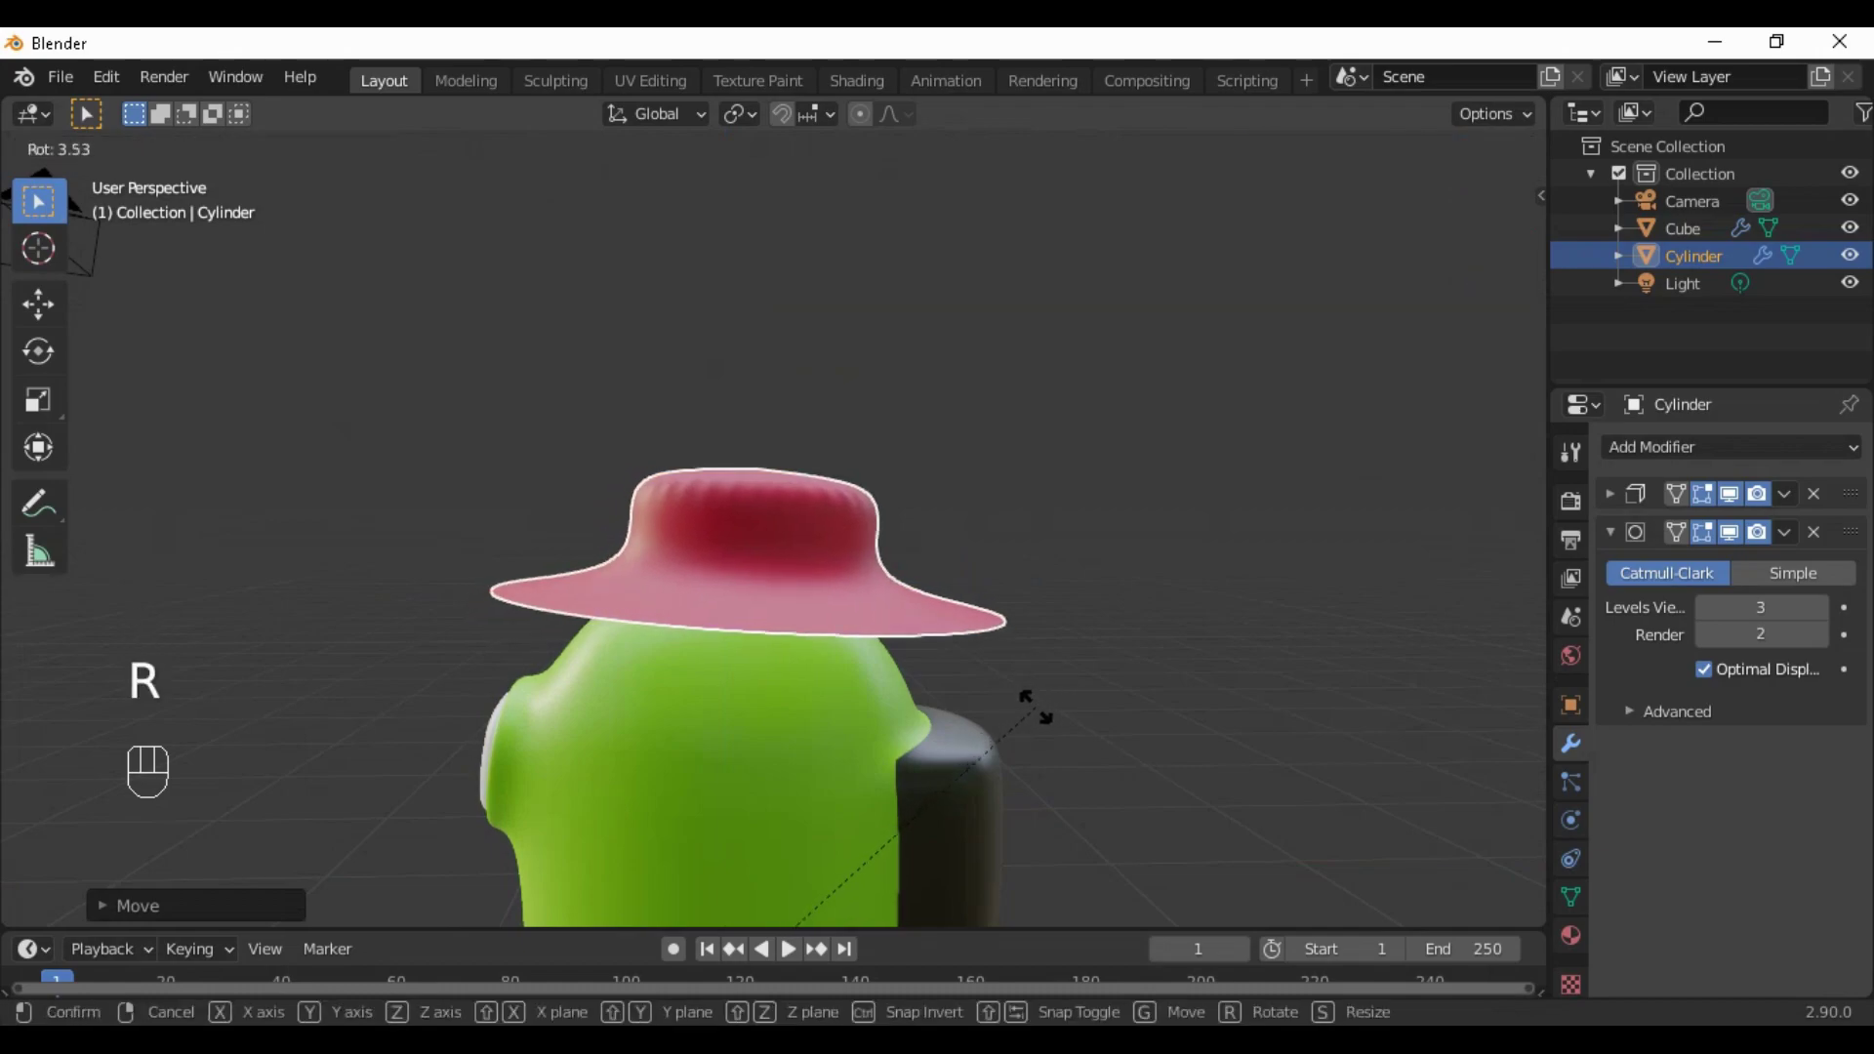
{"action": "left_click", "coordinate": [1034, 724]}
{"action": "middle_click_drag", "start_coordinate": [1035, 724], "coordinate": [1062, 678]}
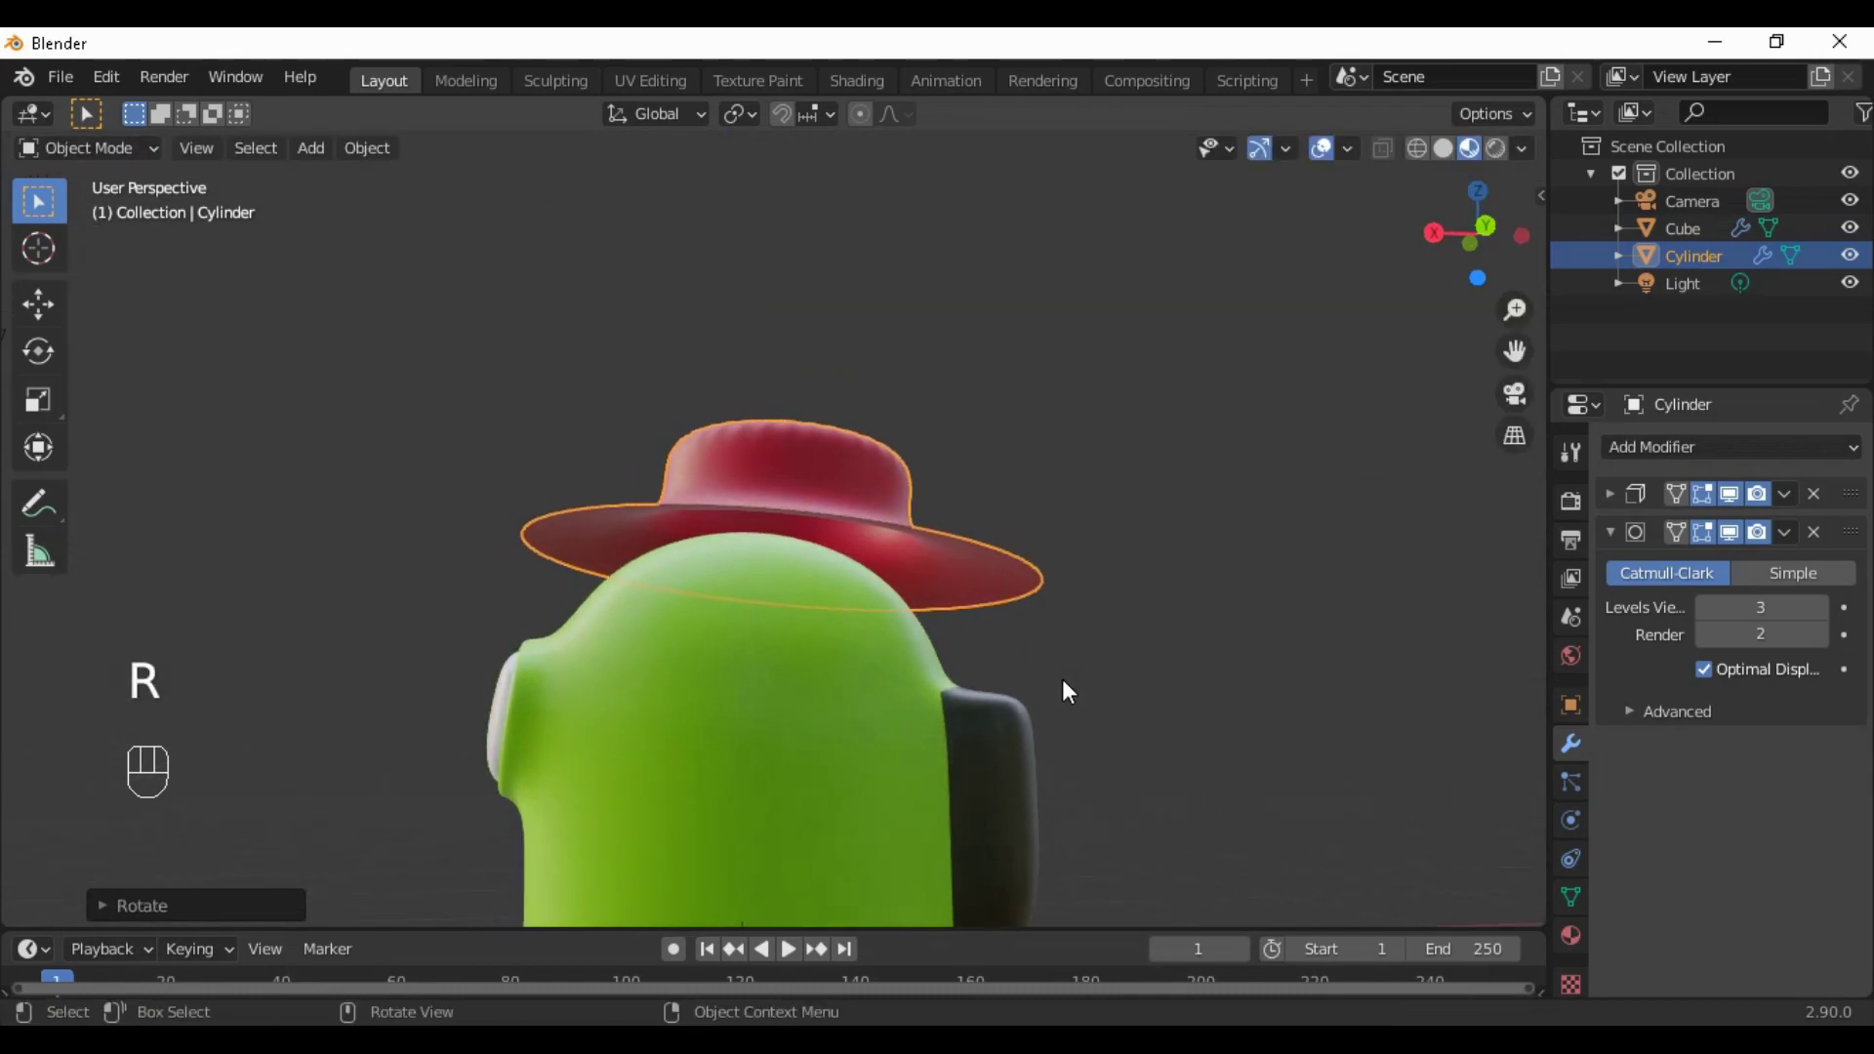
Lower the hat further onto the head along Z, and shift it about 0.035 m toward the visor side
{"action": "key", "text": "g"}
{"action": "key", "text": "z"}
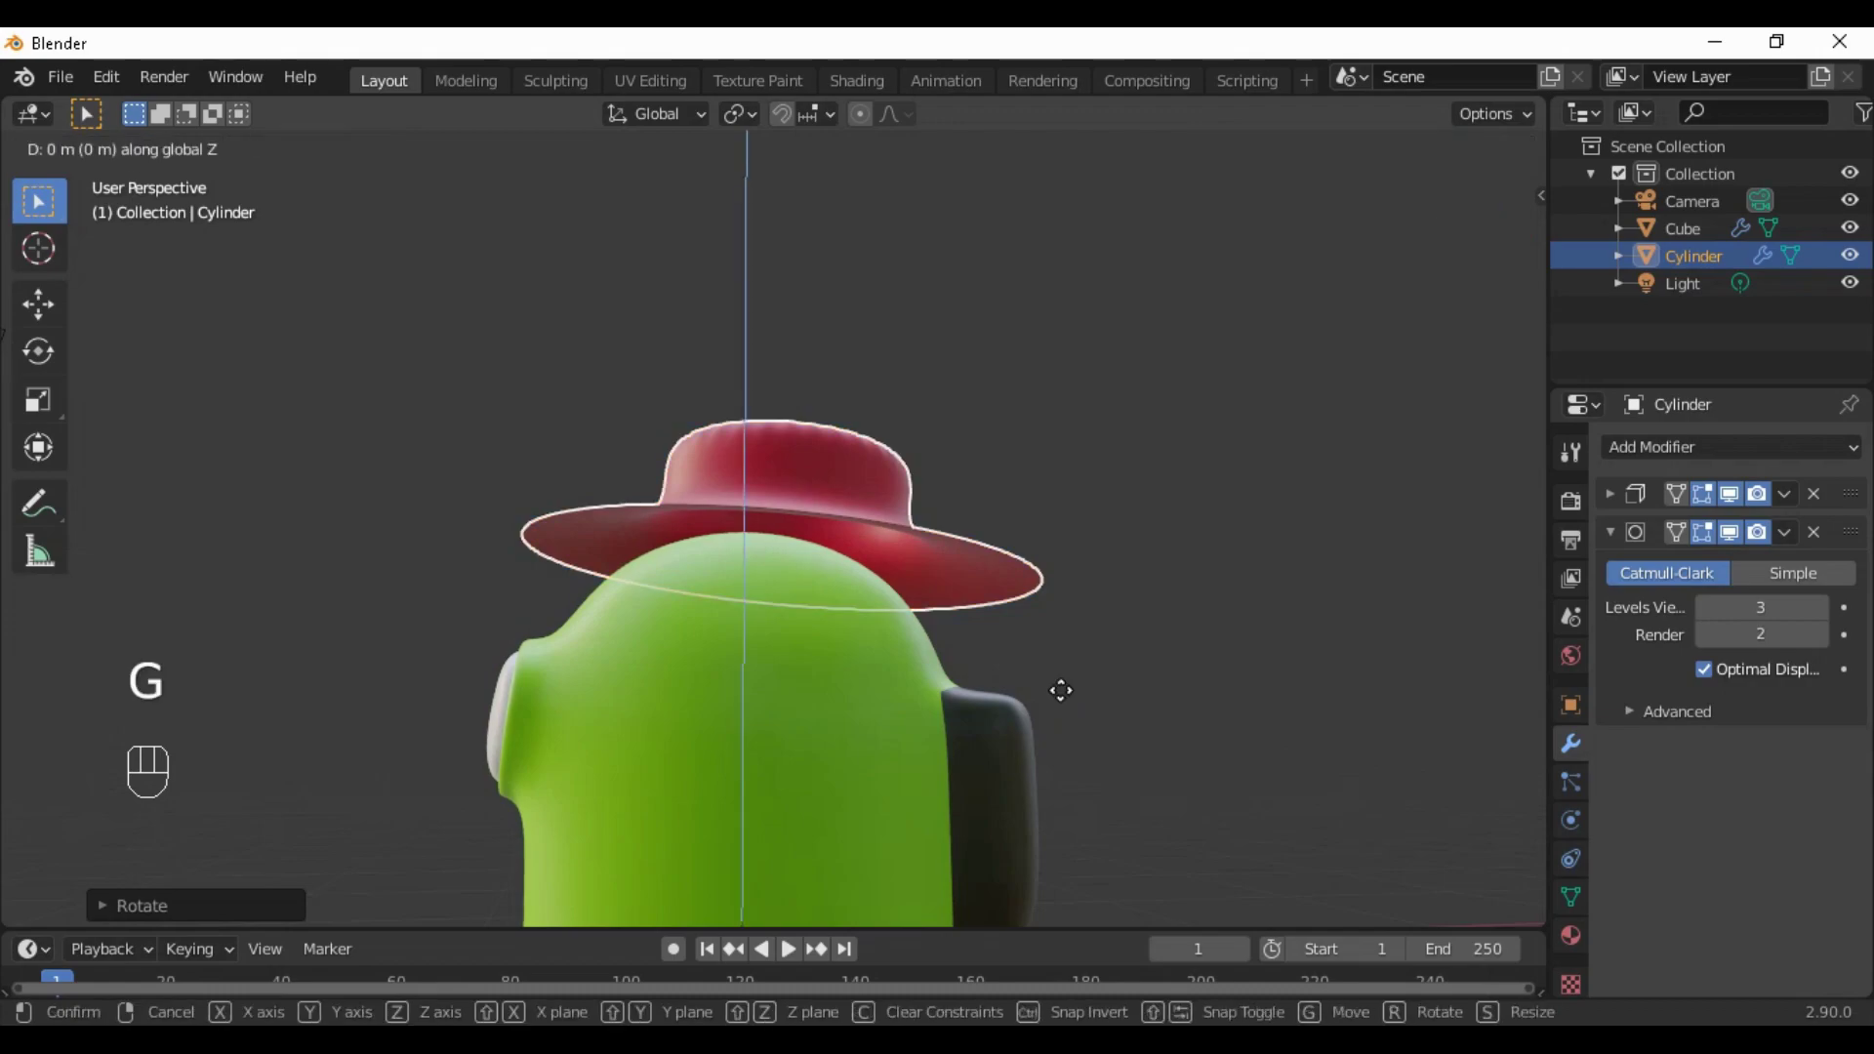
{"action": "left_click", "coordinate": [1041, 735]}
{"action": "middle_click_drag", "start_coordinate": [970, 770], "coordinate": [961, 824]}
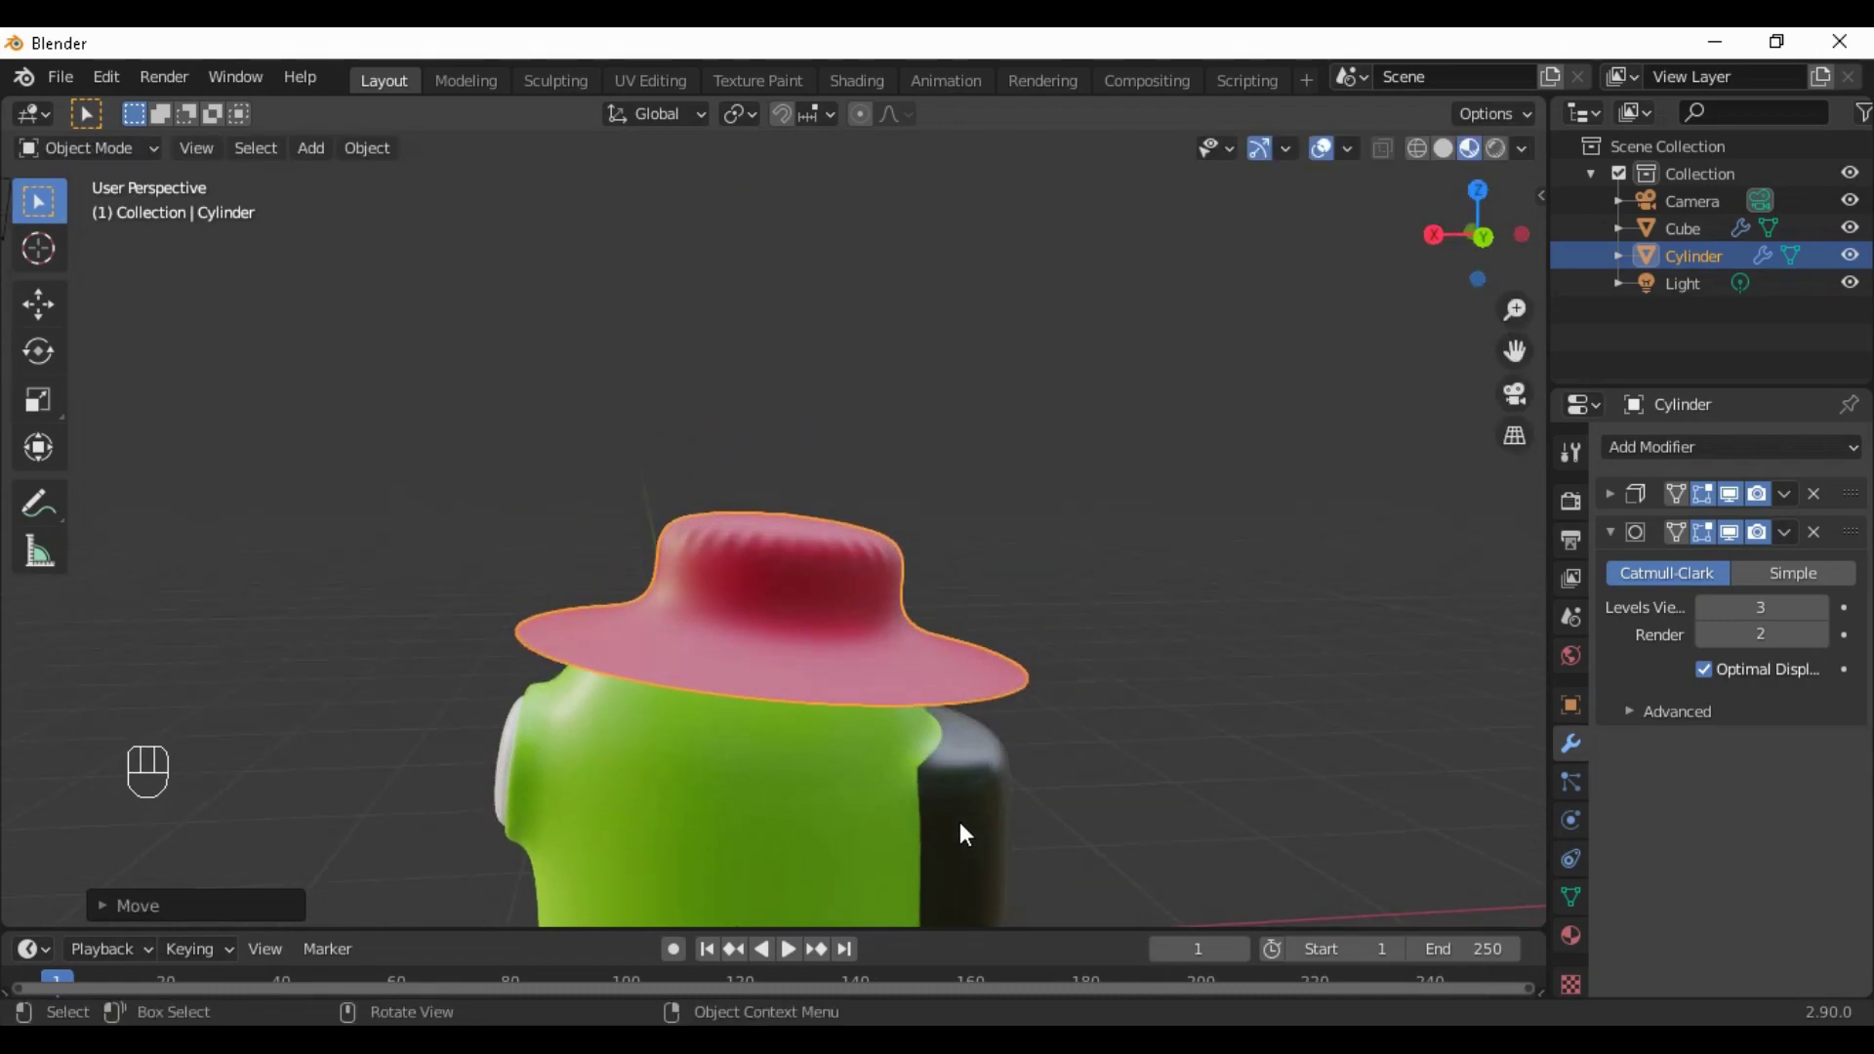
{"action": "key", "text": "g"}
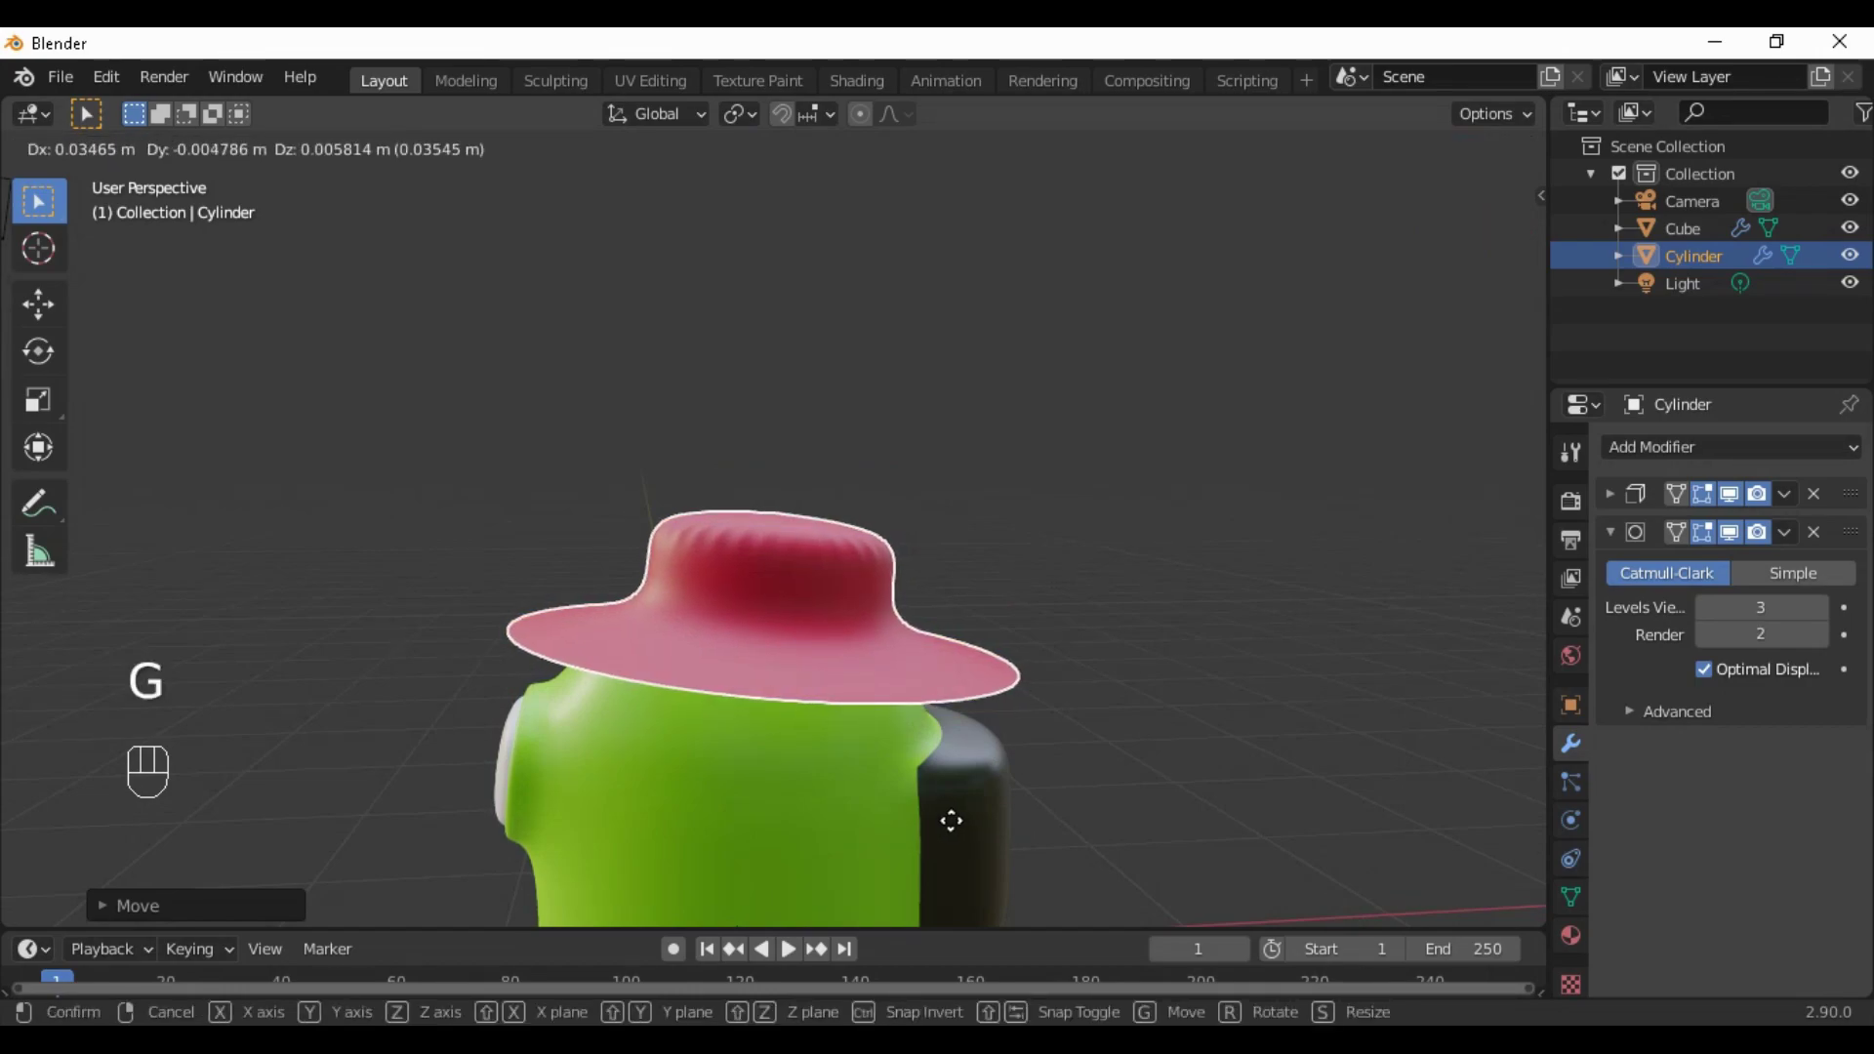
{"action": "left_click", "coordinate": [949, 818]}
Lower the hat by about 0.02 m more along Z so it sits on the head
{"action": "middle_click_drag", "start_coordinate": [878, 825], "coordinate": [870, 742]}
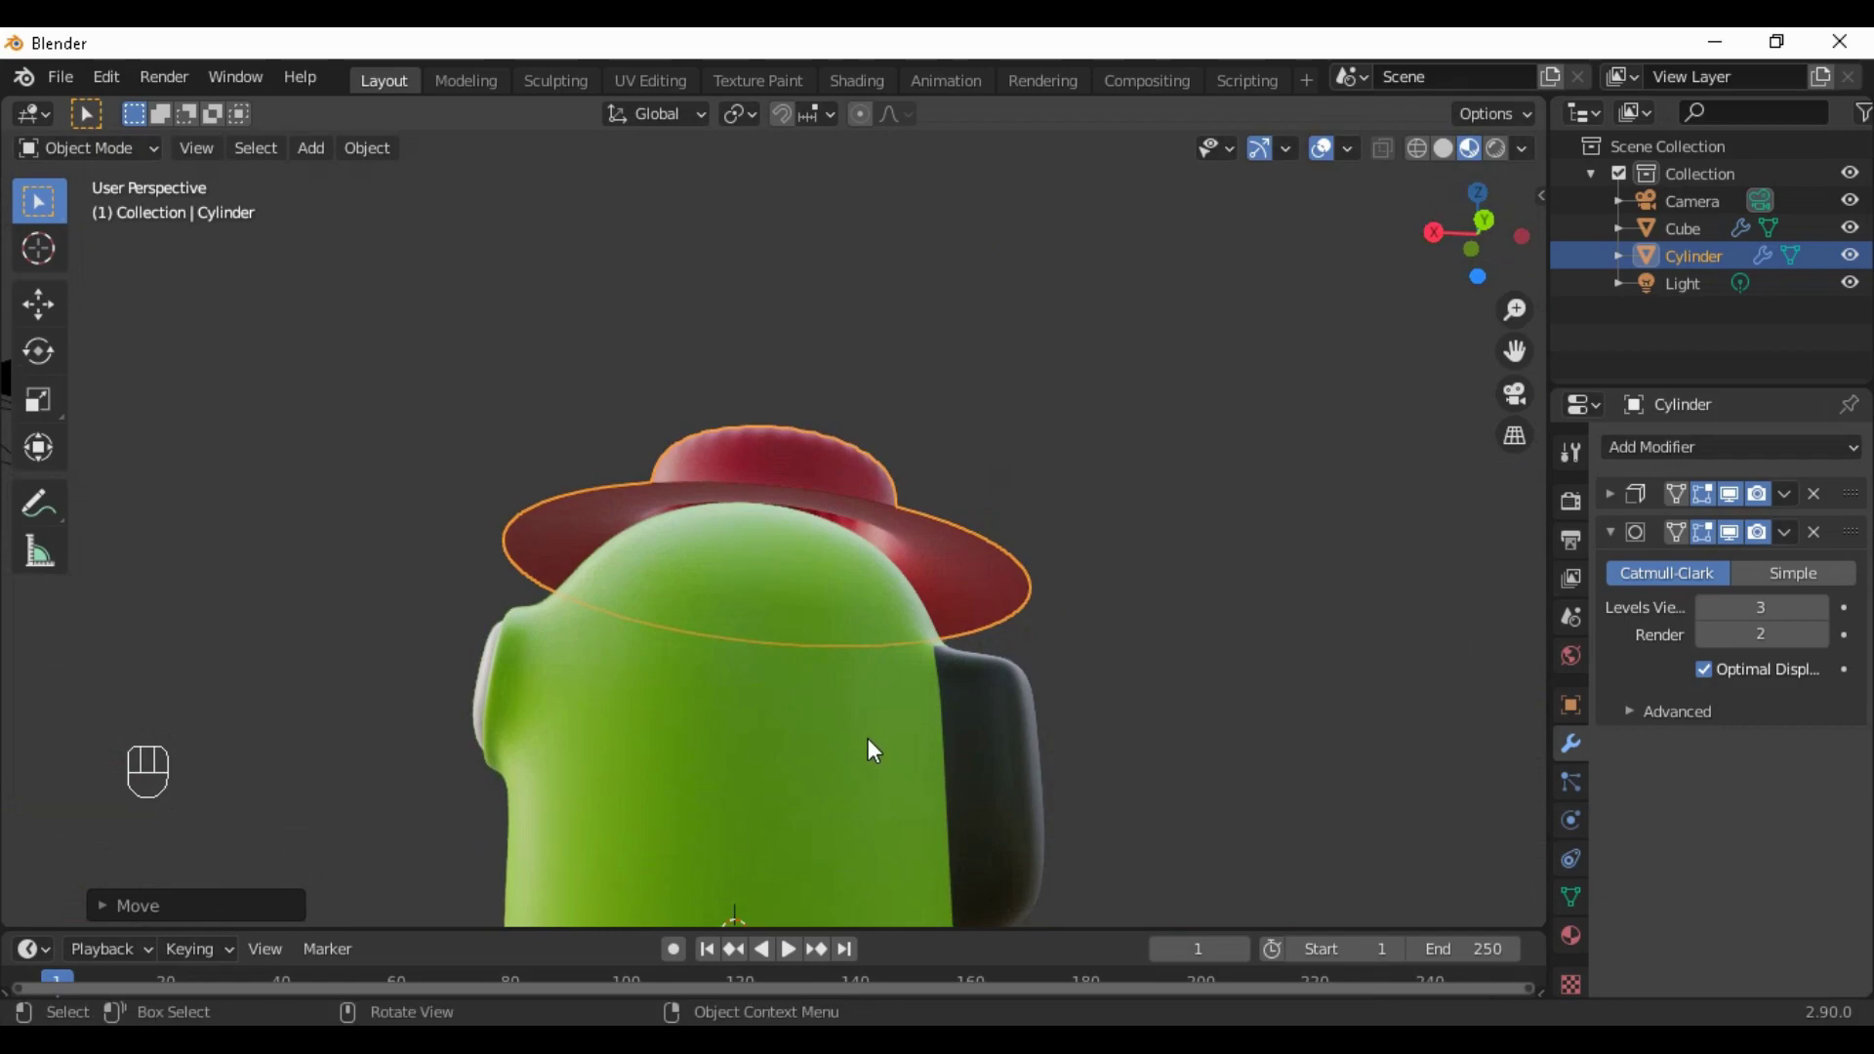
{"action": "key", "text": "g"}
{"action": "key", "text": "z"}
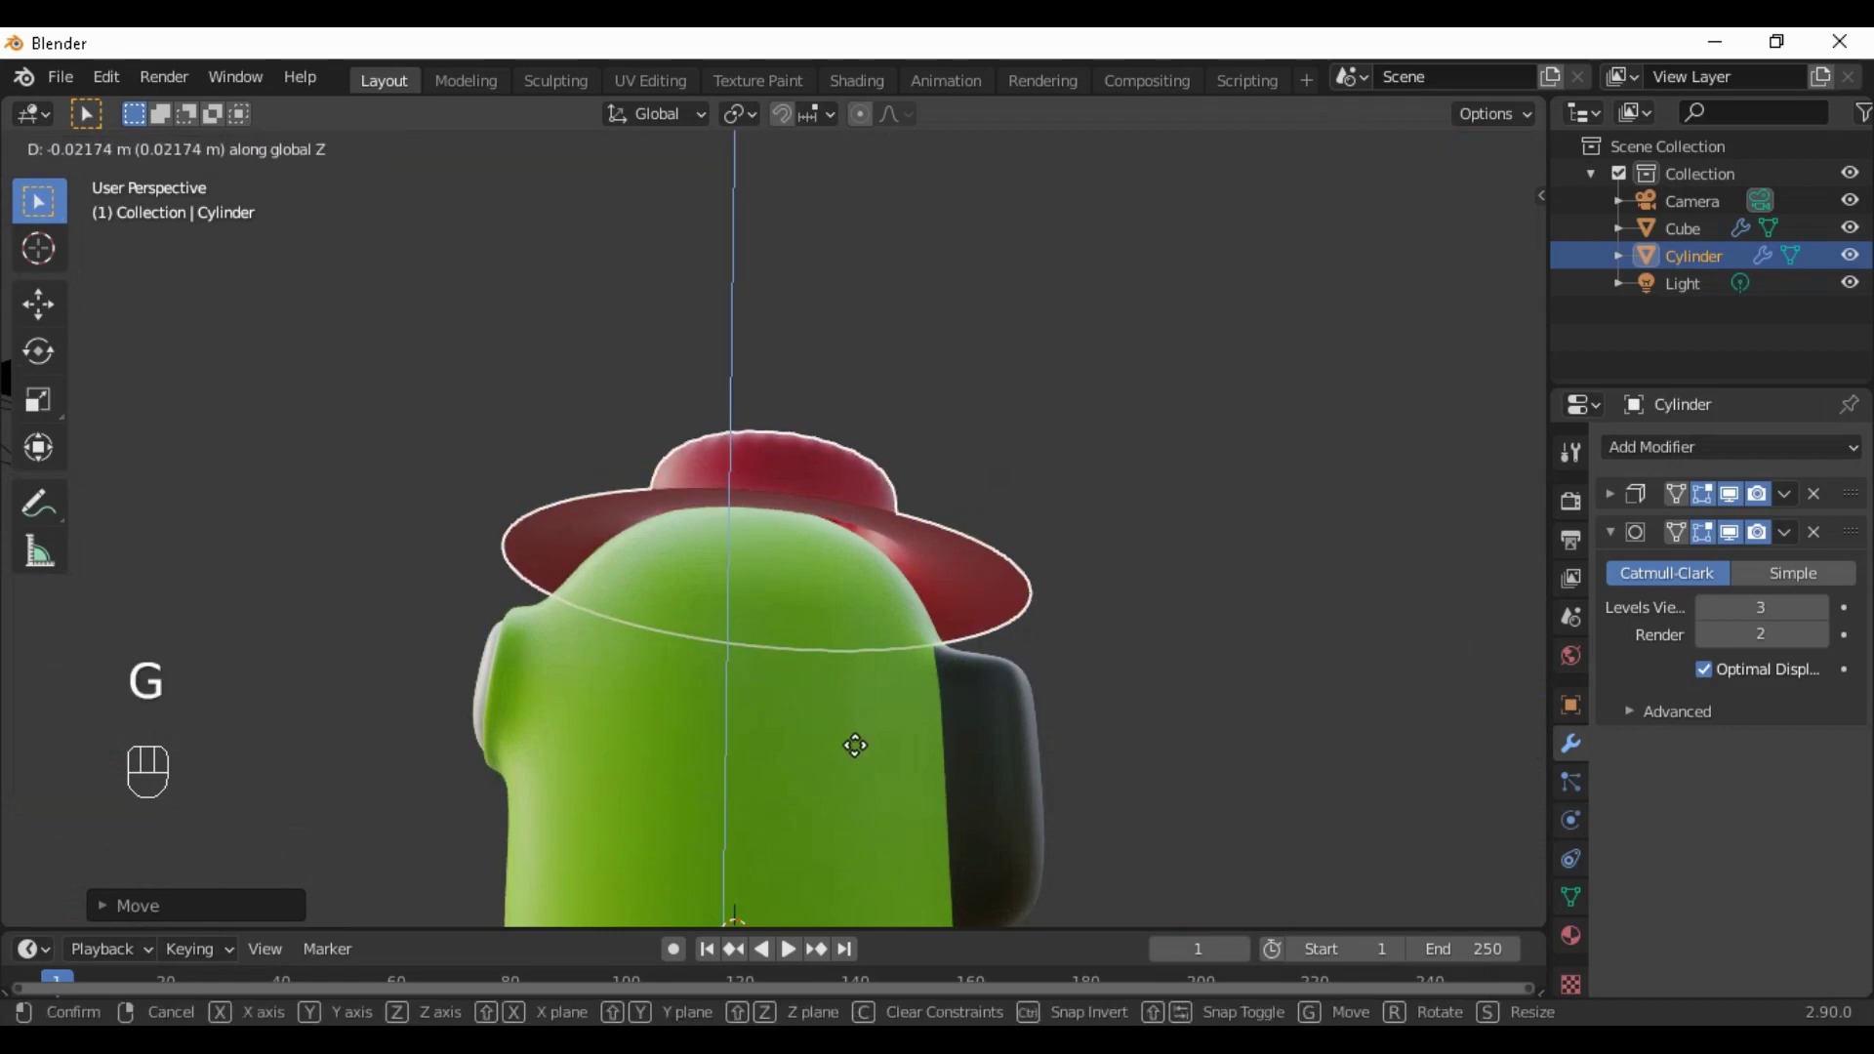
{"action": "left_click", "coordinate": [855, 746]}
Rotate the hat slightly back toward the visor, fine-tune its position on the head, and deselect it
{"action": "middle_click_drag", "start_coordinate": [855, 745], "coordinate": [929, 734]}
{"action": "key", "text": "r"}
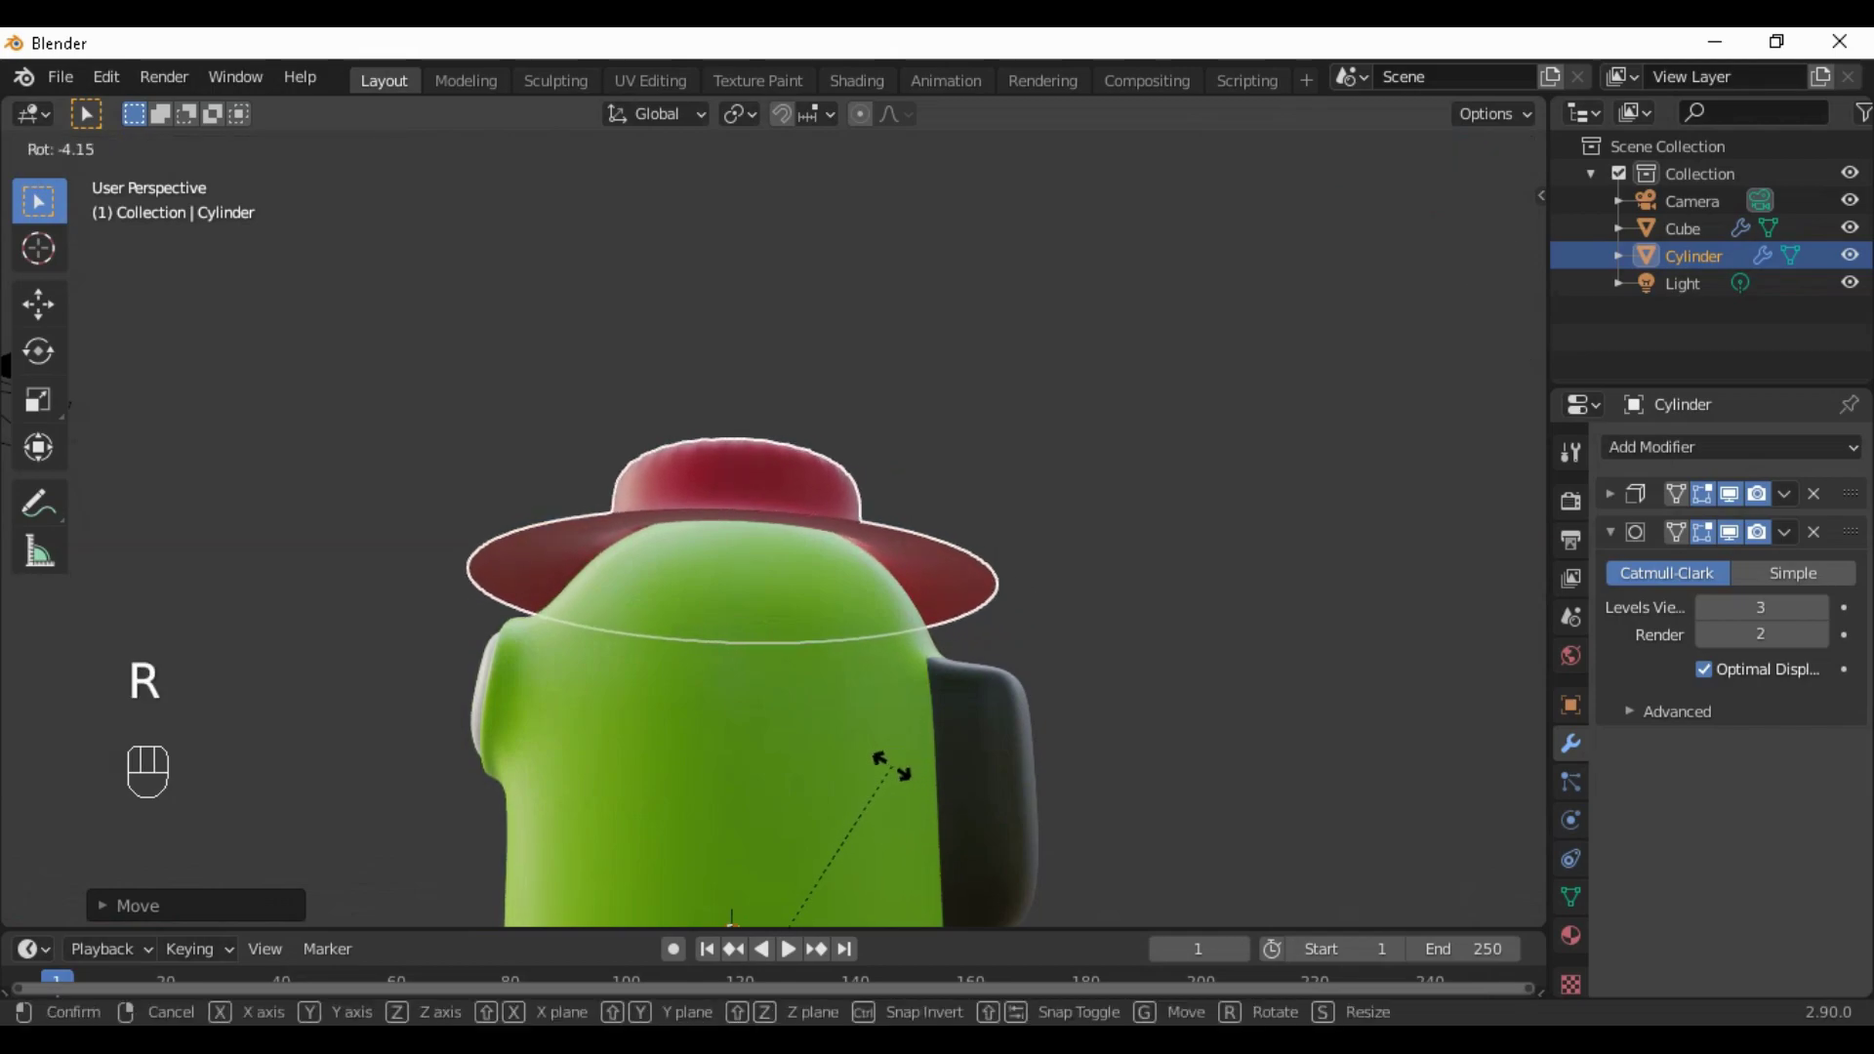
{"action": "left_click", "coordinate": [914, 786]}
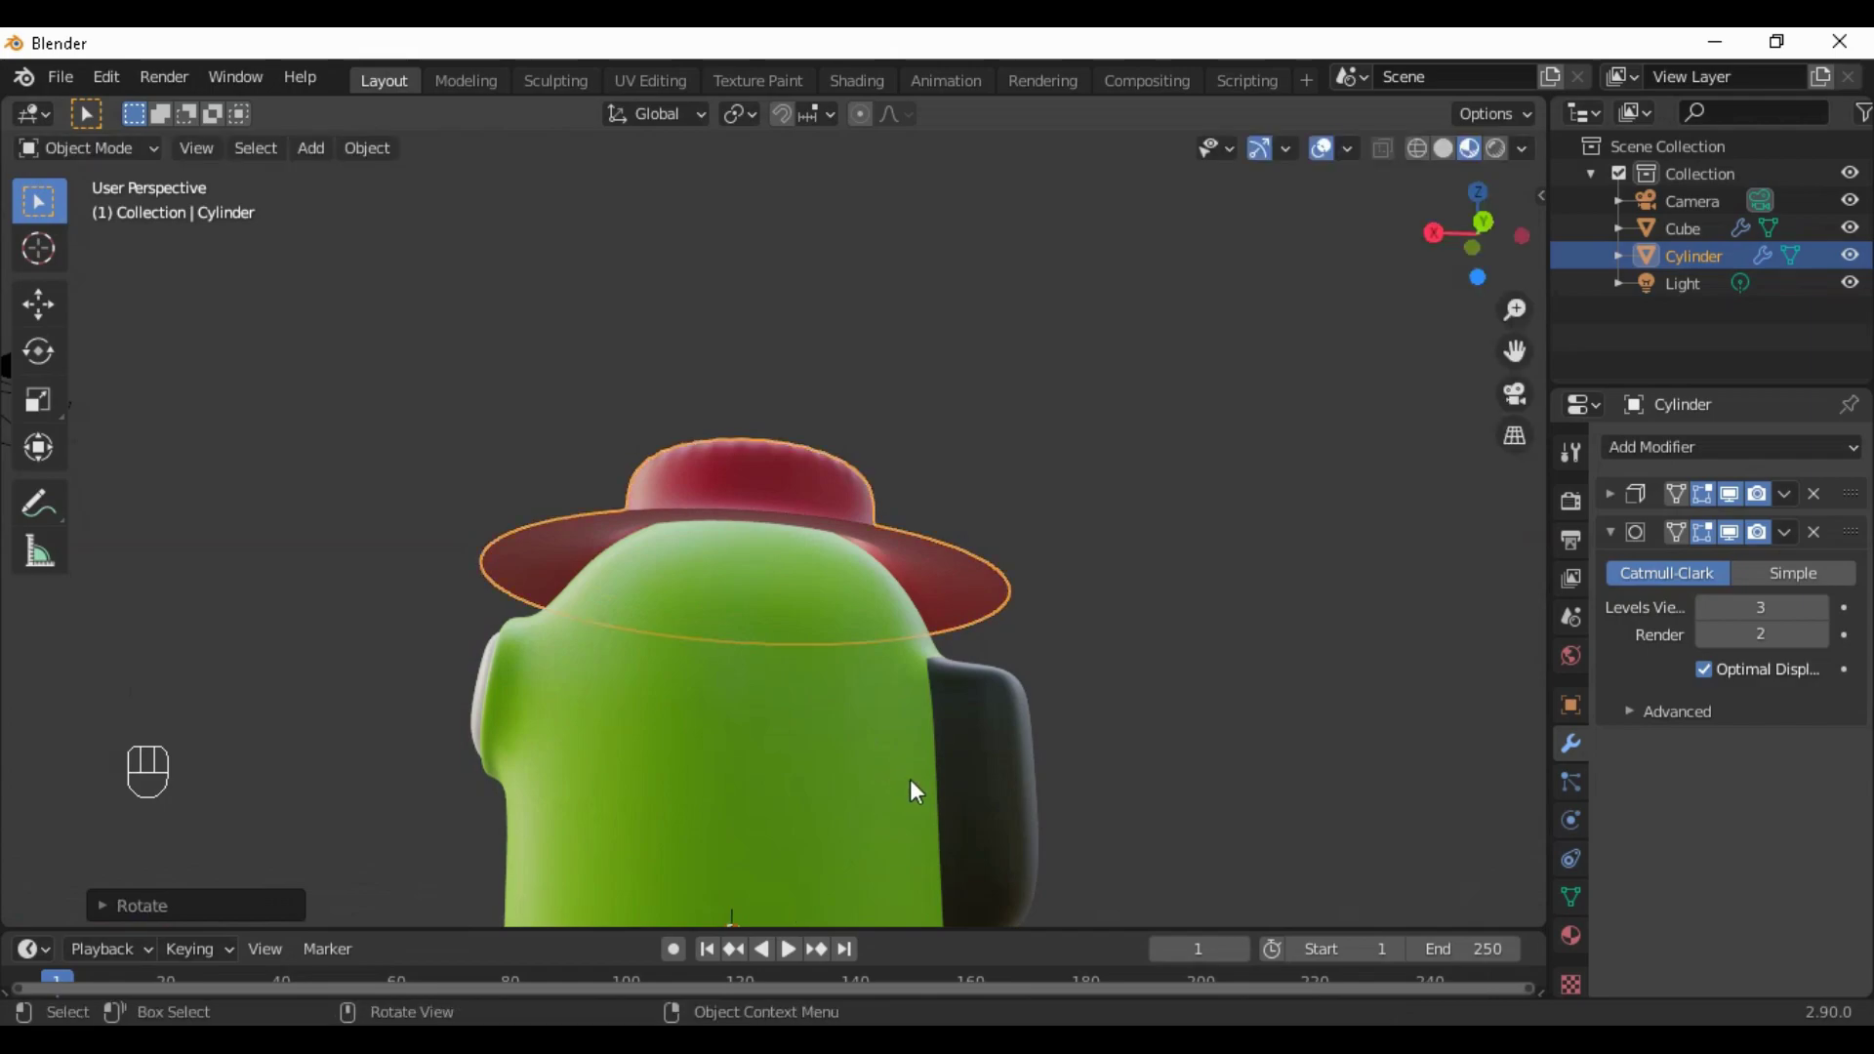
{"action": "key", "text": "g"}
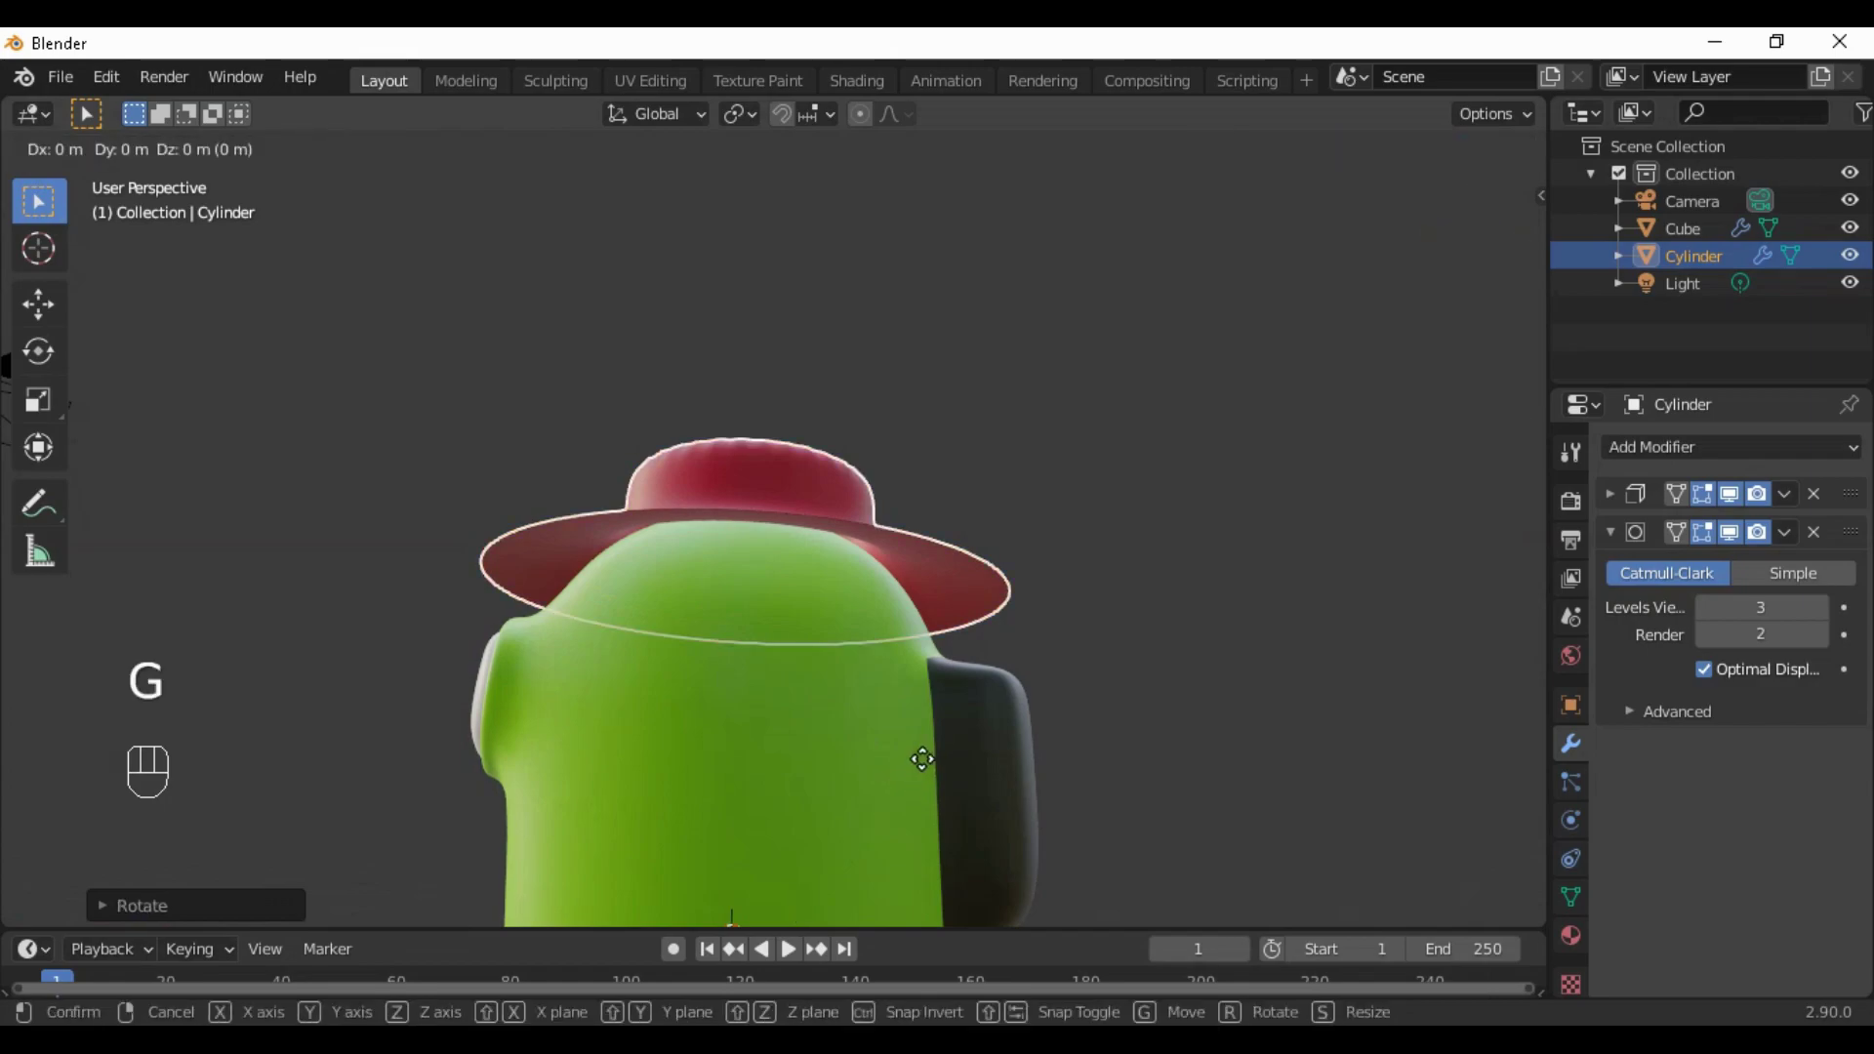
{"action": "left_click", "coordinate": [922, 769]}
{"action": "middle_click_drag", "start_coordinate": [925, 773], "coordinate": [810, 836]}
{"action": "left_click", "coordinate": [894, 851]}
{"action": "scroll", "coordinate": [927, 829], "scroll_direction": "down", "scroll_amount": 3}
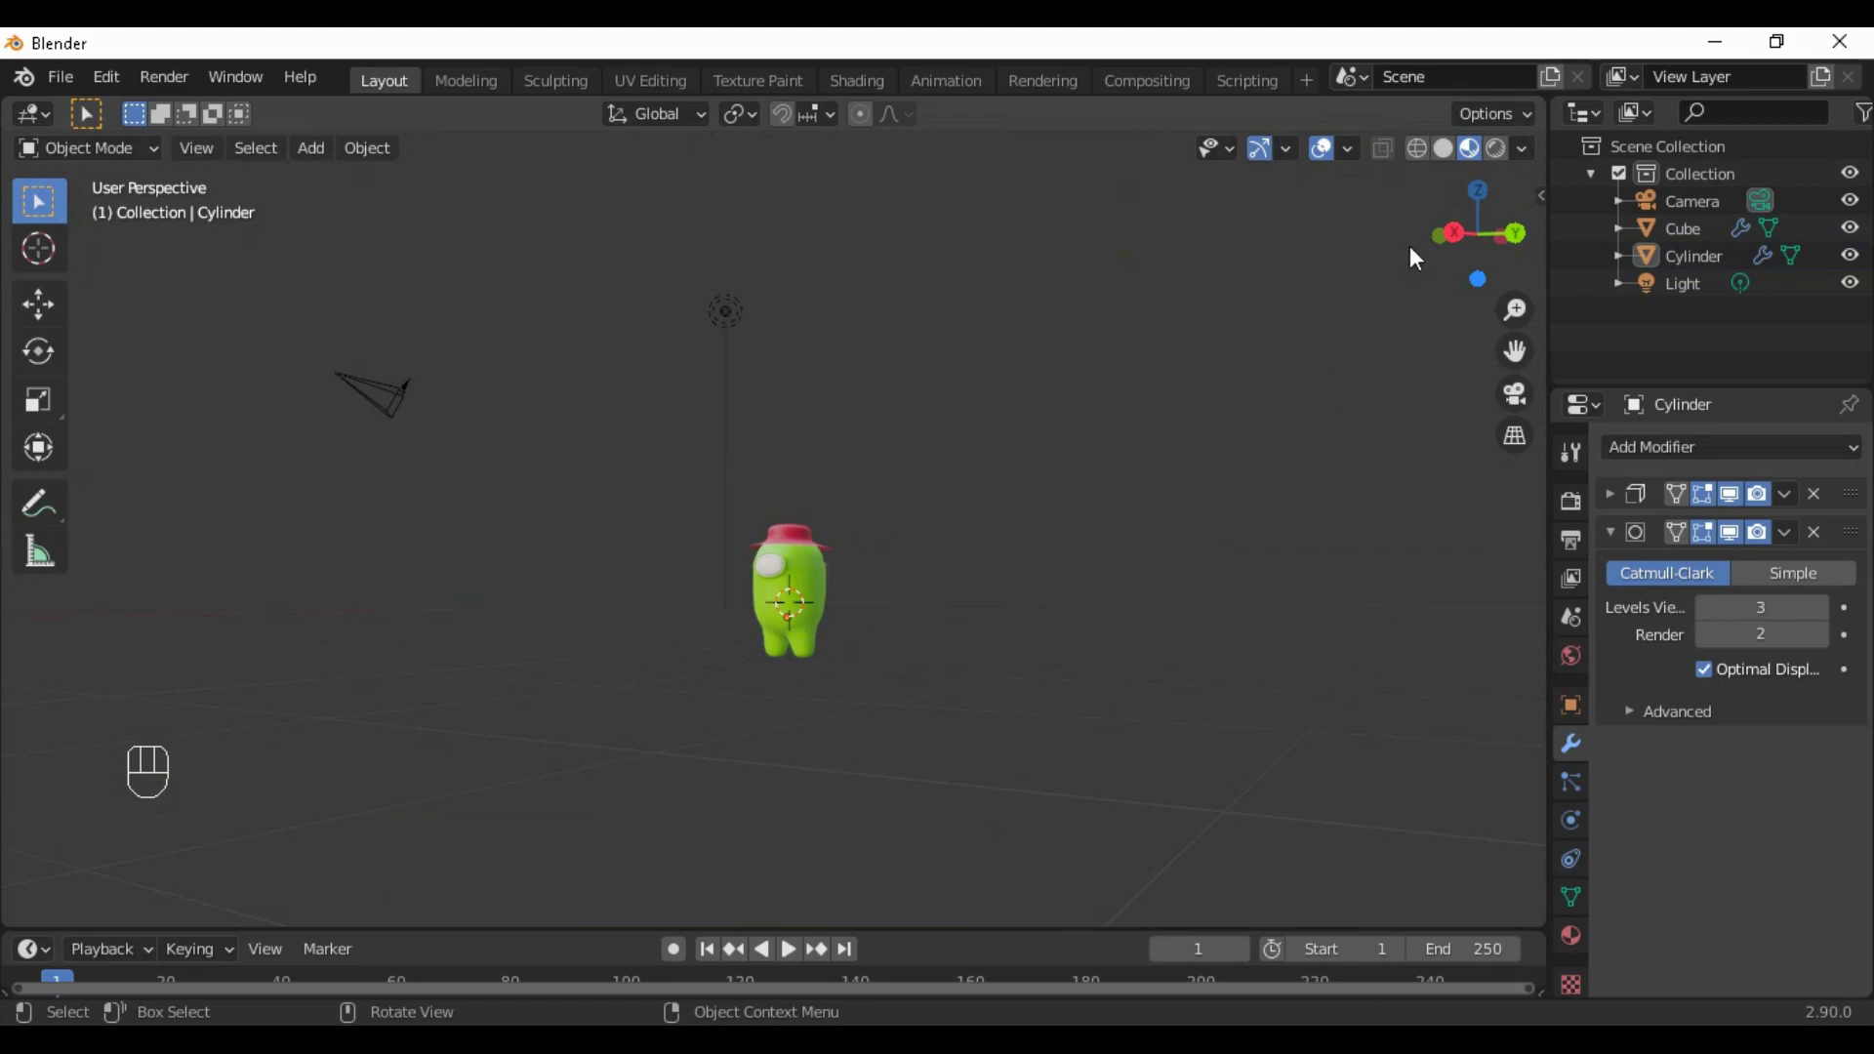
Add a plane mesh and scale it up about 5.4 times to form a floor around the character
{"action": "key", "text": "shift+a"}
{"action": "mouse_move", "coordinate": [1089, 440]}
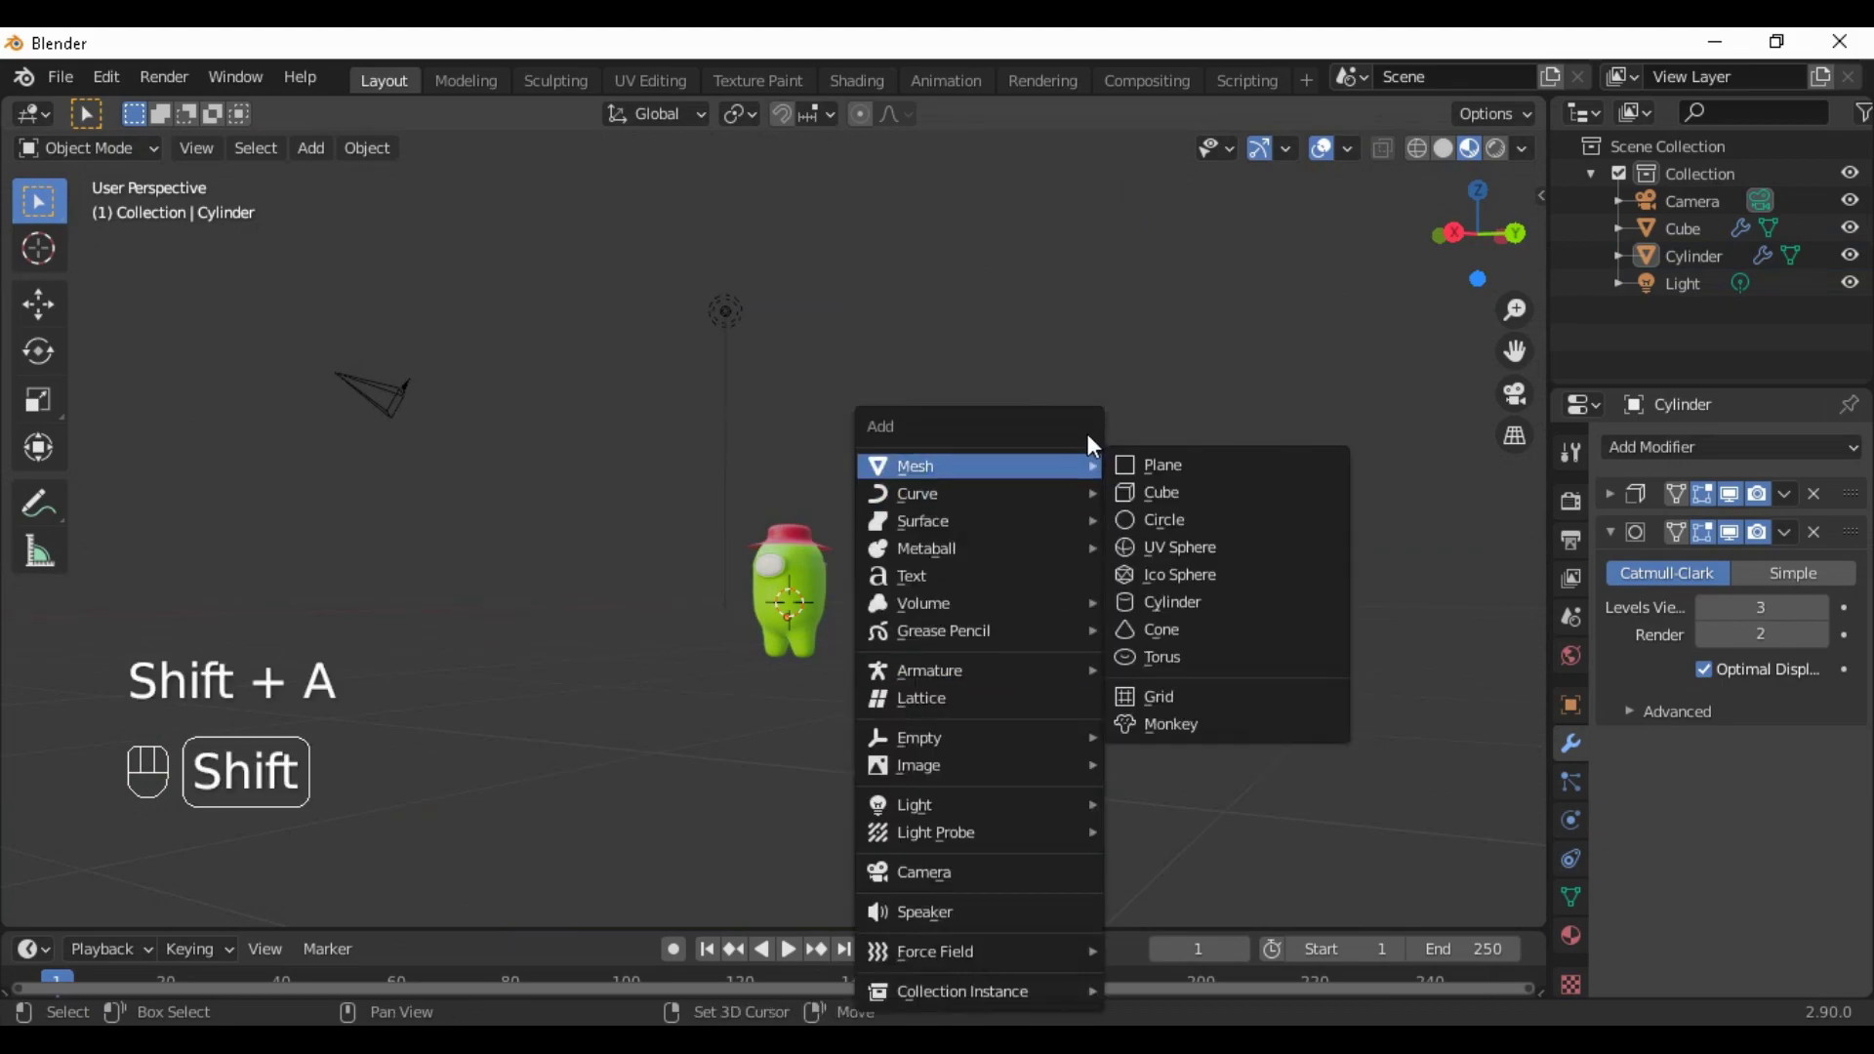
{"action": "left_click", "coordinate": [1169, 472]}
{"action": "middle_click_drag", "start_coordinate": [1080, 670], "coordinate": [1110, 908]}
{"action": "key", "text": "s"}
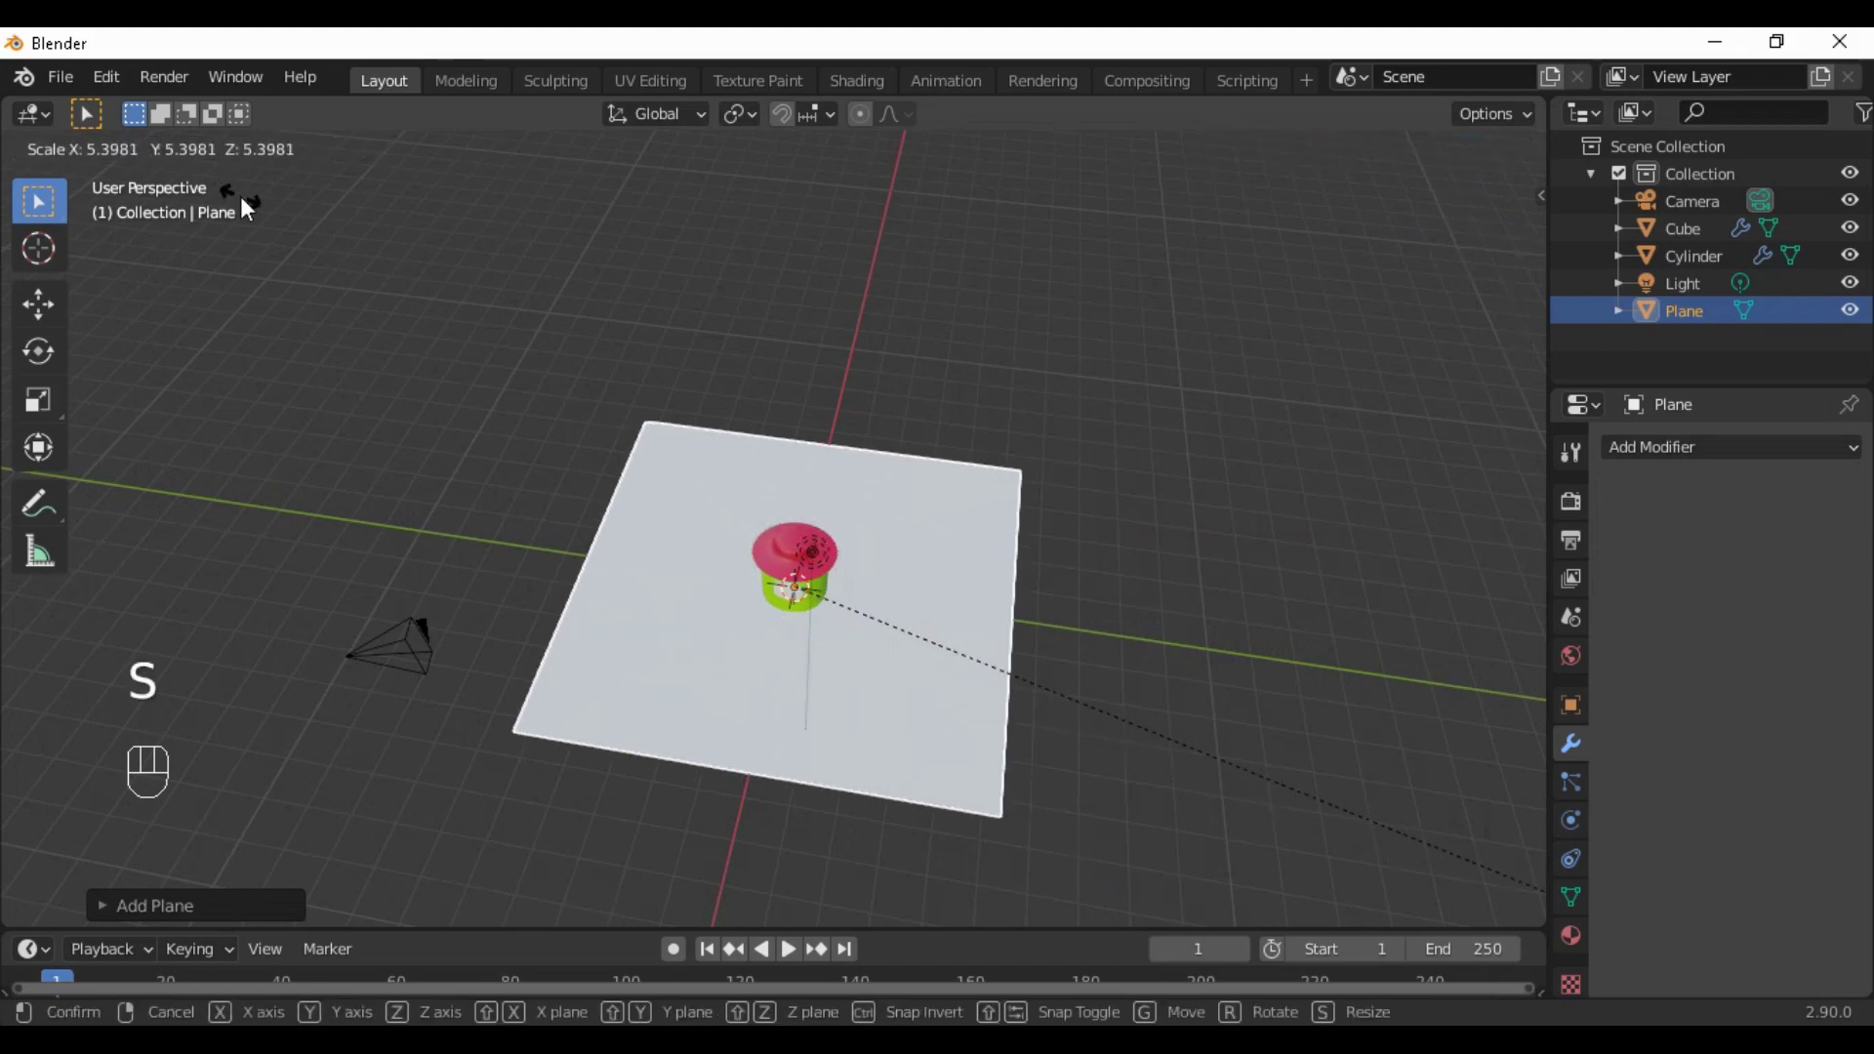
{"action": "left_click", "coordinate": [238, 202]}
Lower the floor plane about 1.18 m along Z to the level of the character's feet
{"action": "scroll", "coordinate": [281, 308], "scroll_direction": "up", "scroll_amount": 3}
{"action": "middle_click_drag", "start_coordinate": [1006, 719], "coordinate": [1038, 723]}
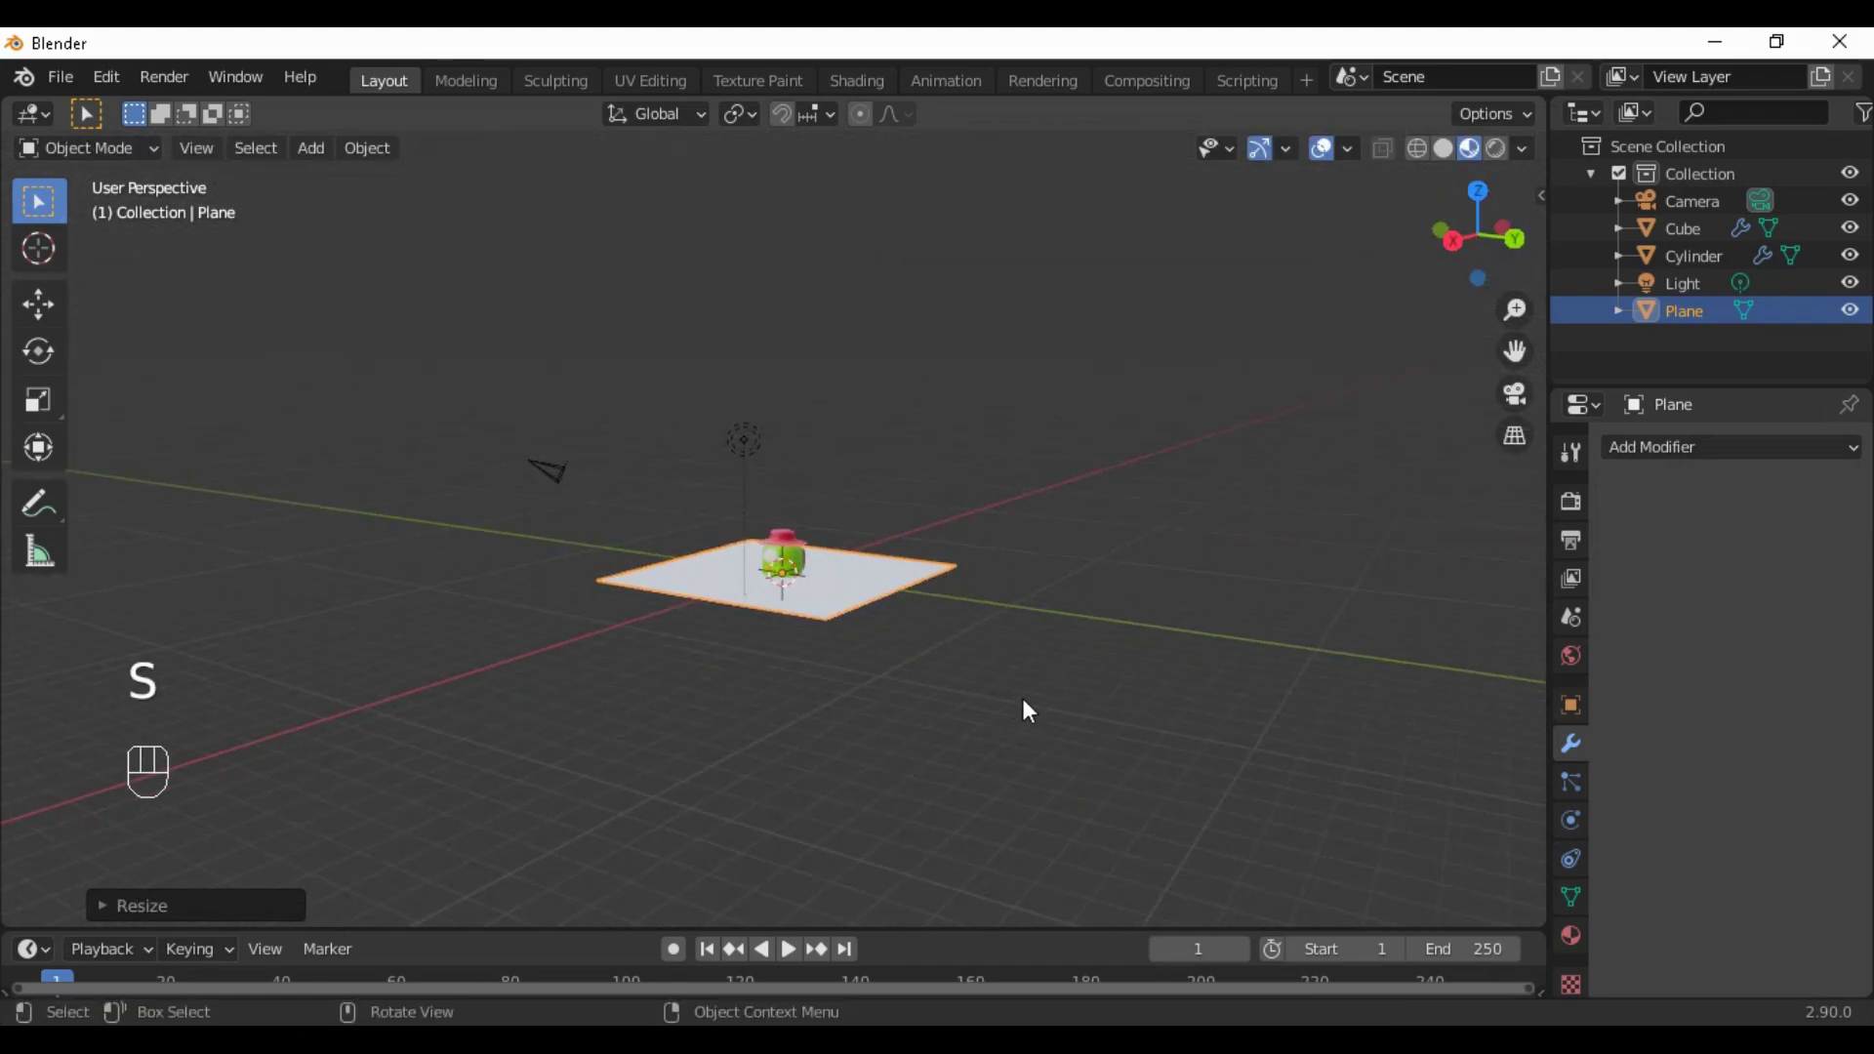
{"action": "scroll", "coordinate": [1025, 706], "scroll_direction": "up", "scroll_amount": 4}
{"action": "key", "text": "g"}
{"action": "key", "text": "z"}
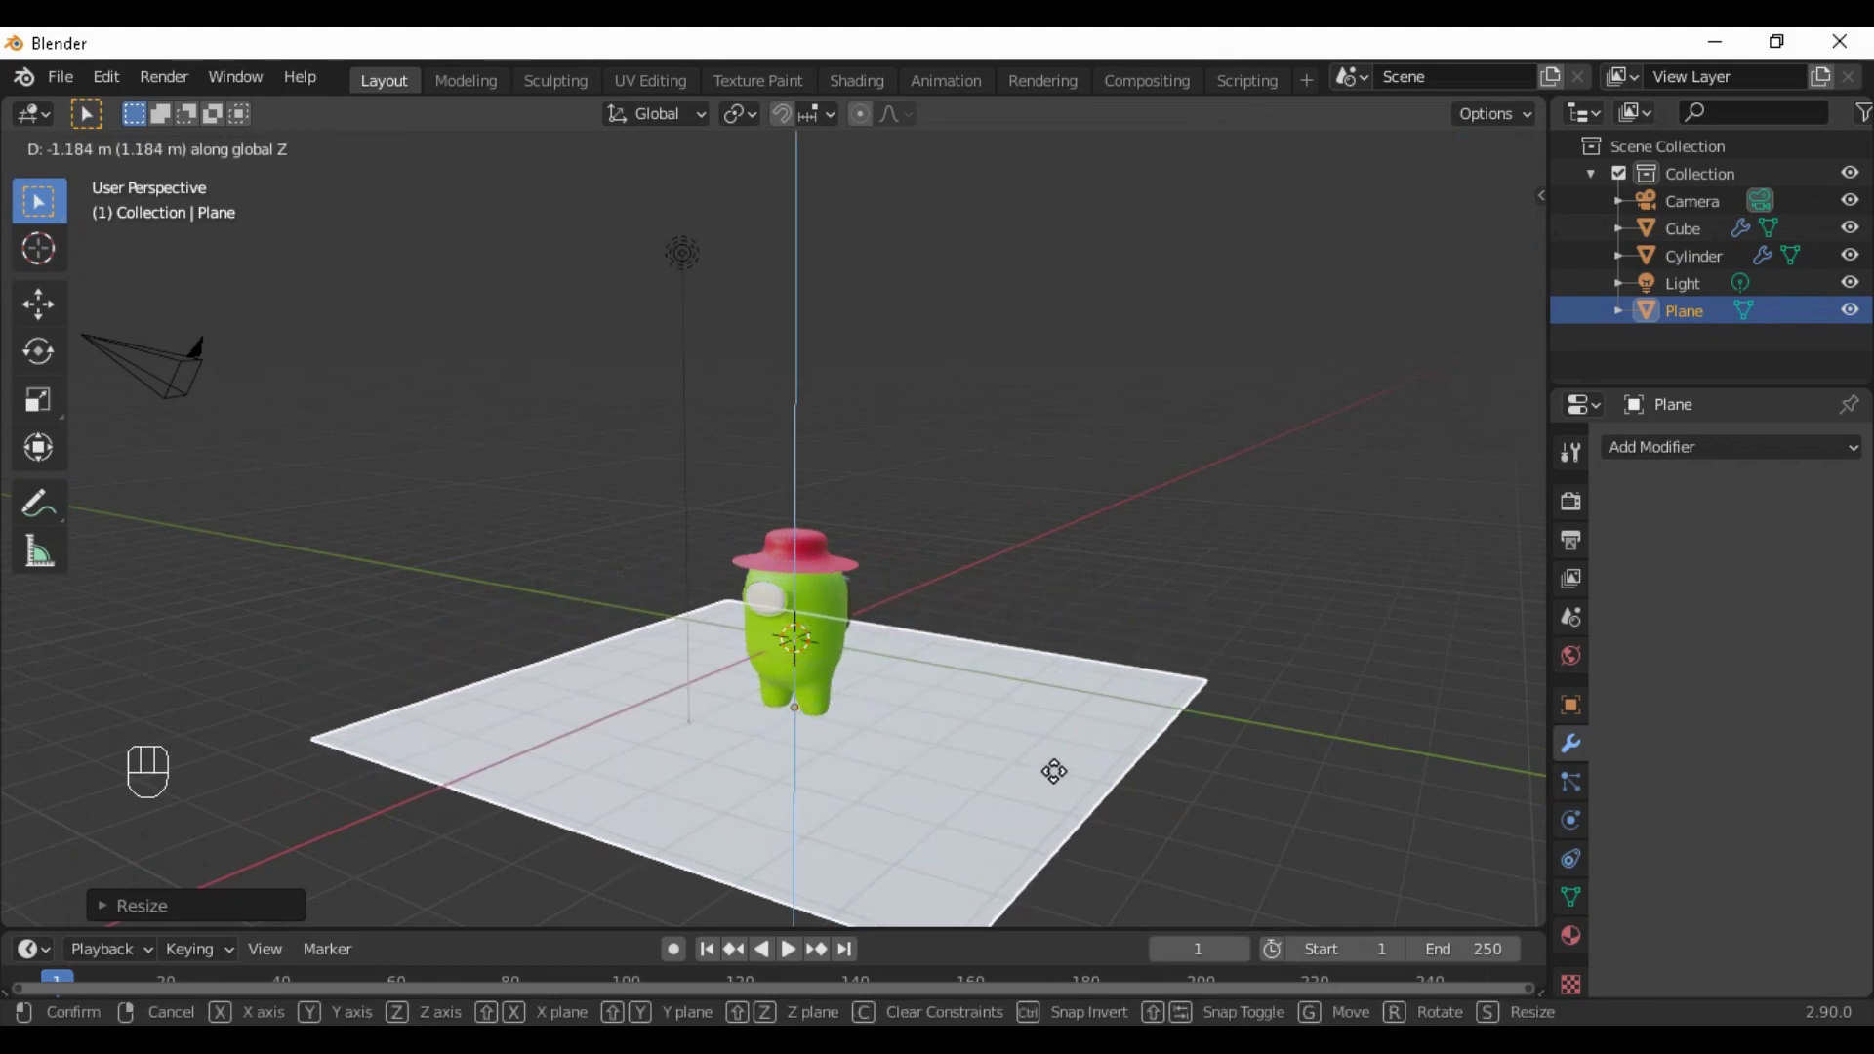
{"action": "left_click", "coordinate": [1054, 771]}
View the scene through the camera and show it with rendered shading
{"action": "scroll", "coordinate": [1062, 771], "scroll_direction": "up", "scroll_amount": 3}
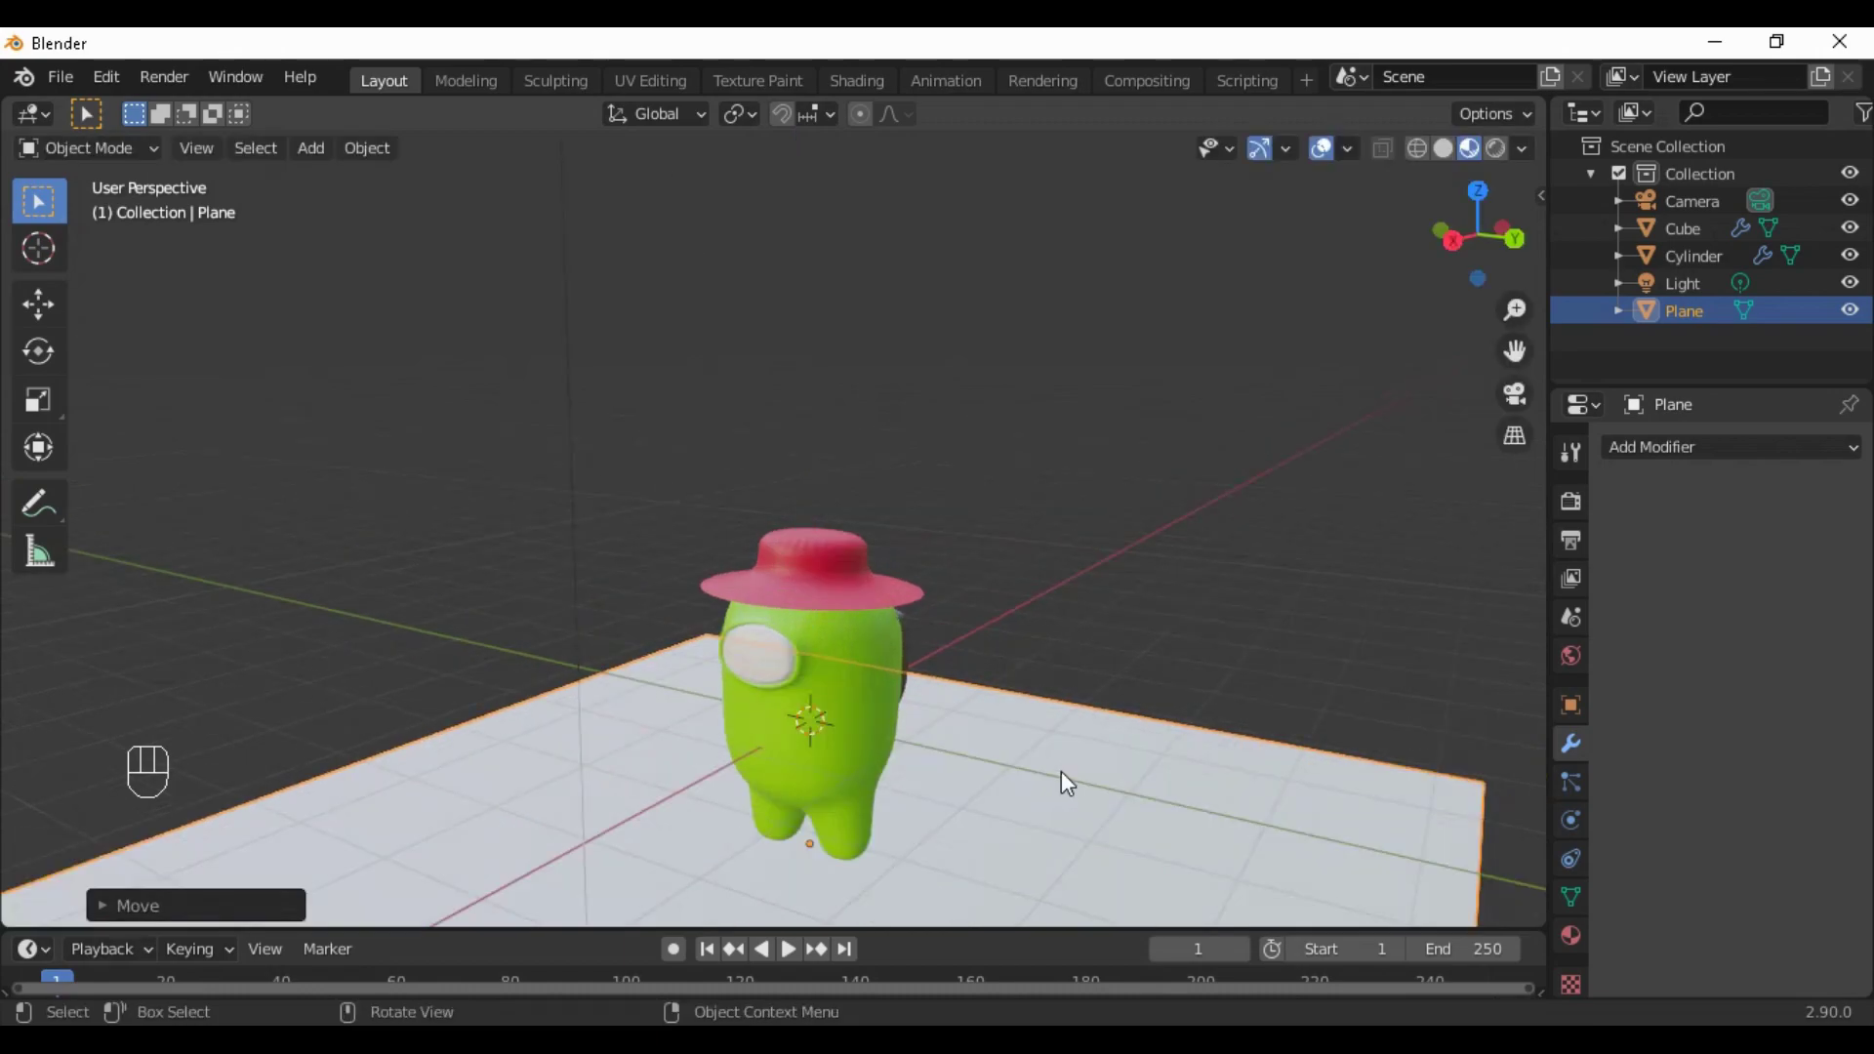
{"action": "key", "text": "KP_0"}
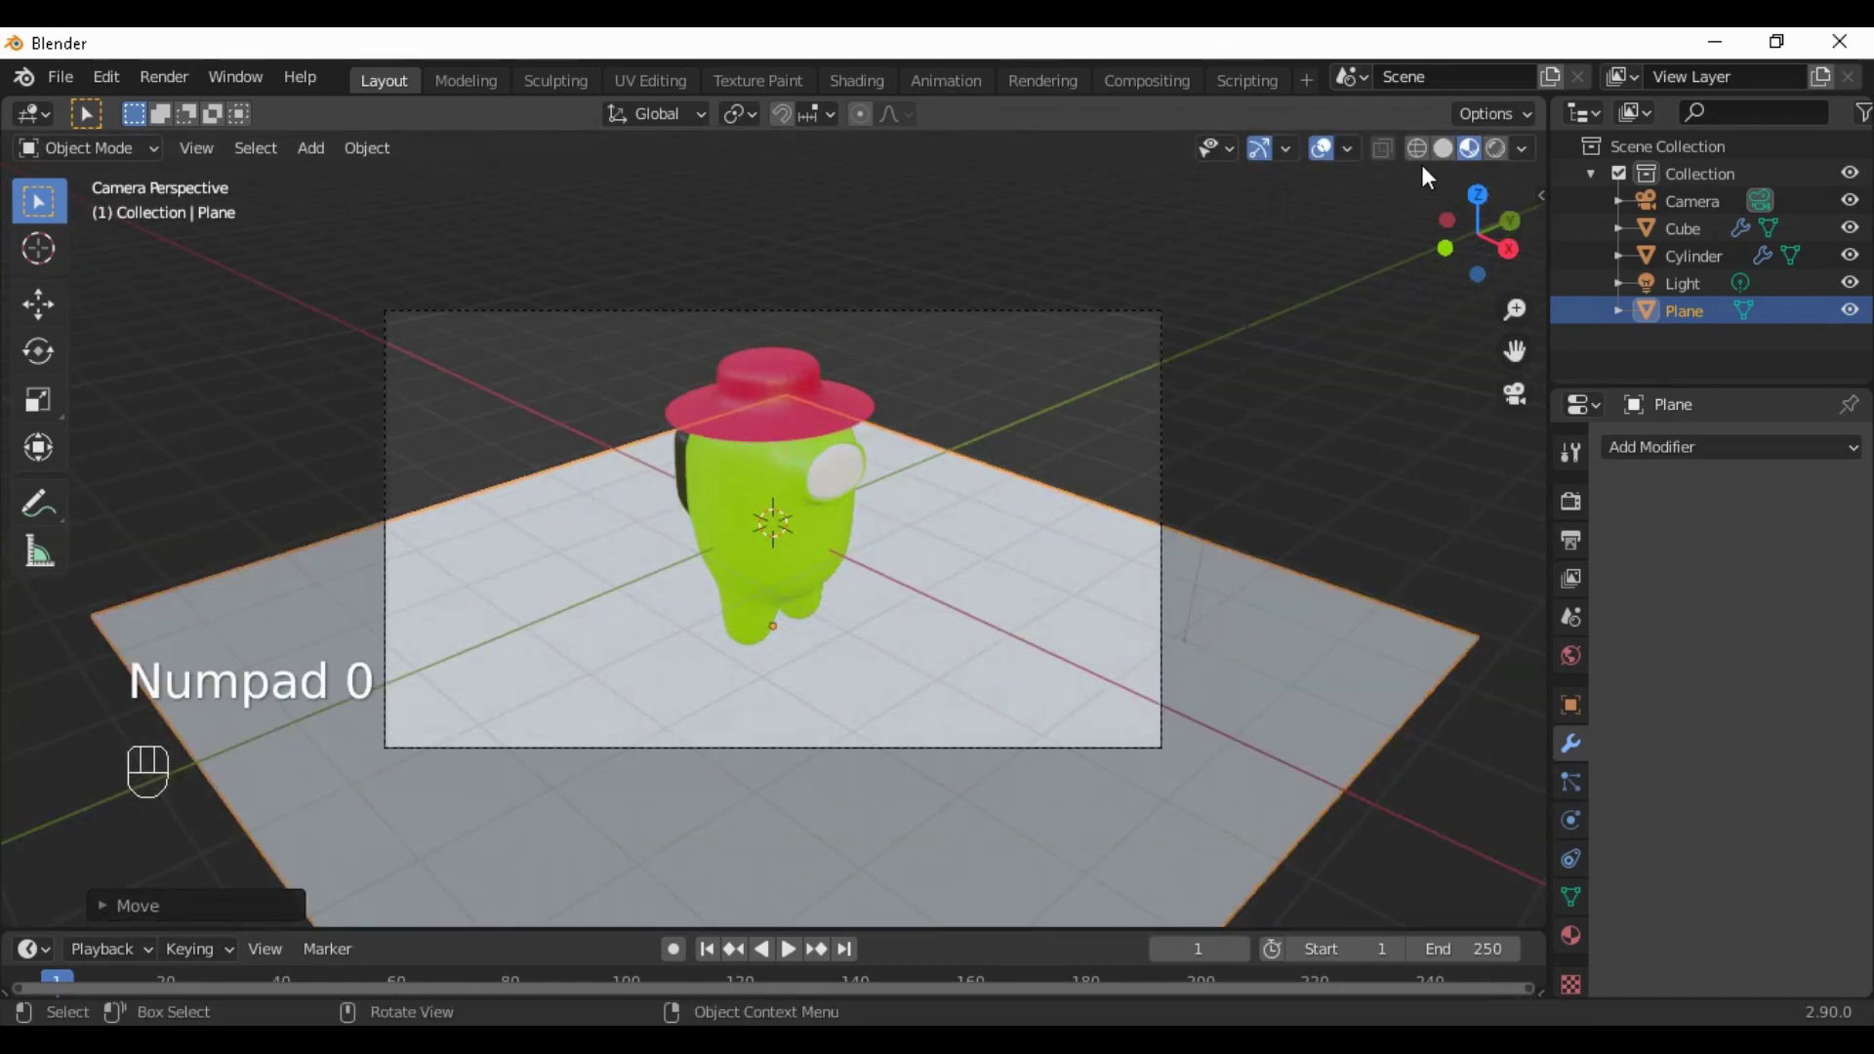
{"action": "left_click", "coordinate": [1494, 151]}
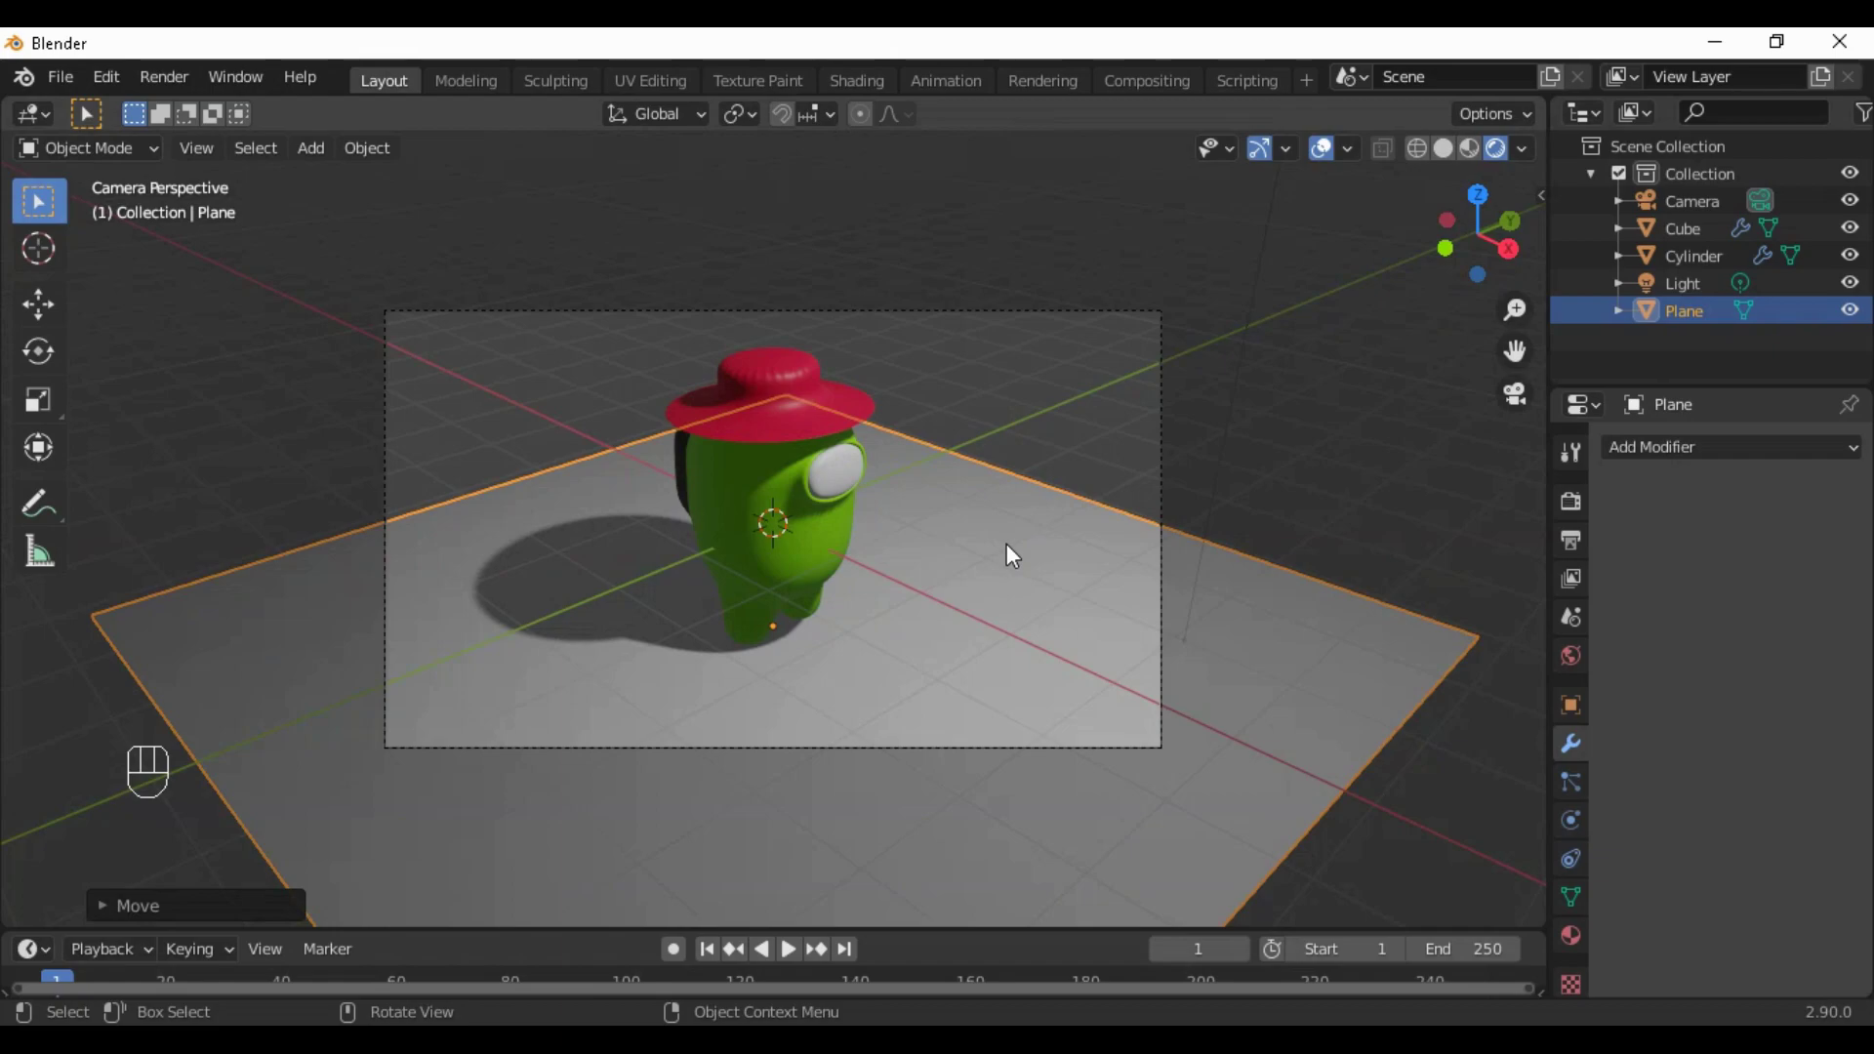
Lock the camera to the view and orbit it around to the character's other side, keeping the character centred in the frame
{"action": "key", "text": "n"}
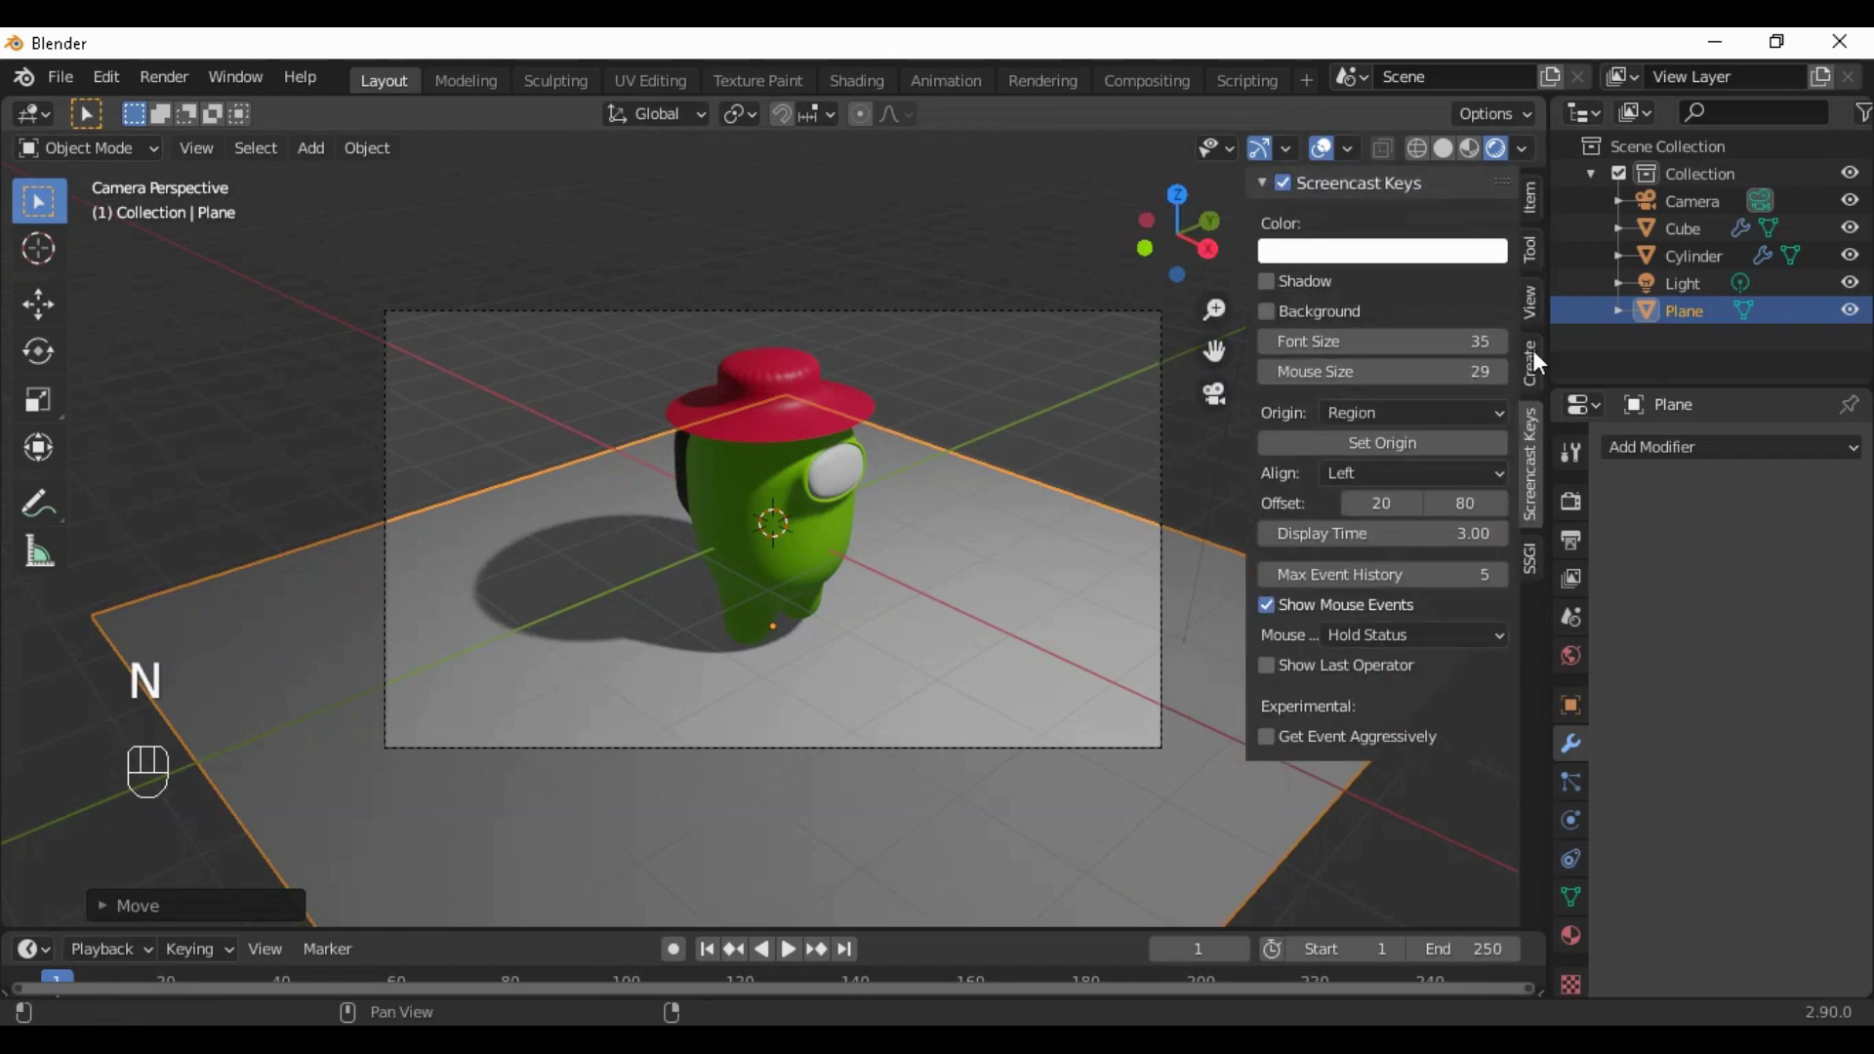
{"action": "left_click", "coordinate": [1530, 310]}
{"action": "key", "text": "n"}
{"action": "middle_click_drag", "start_coordinate": [1350, 562], "coordinate": [1024, 664]}
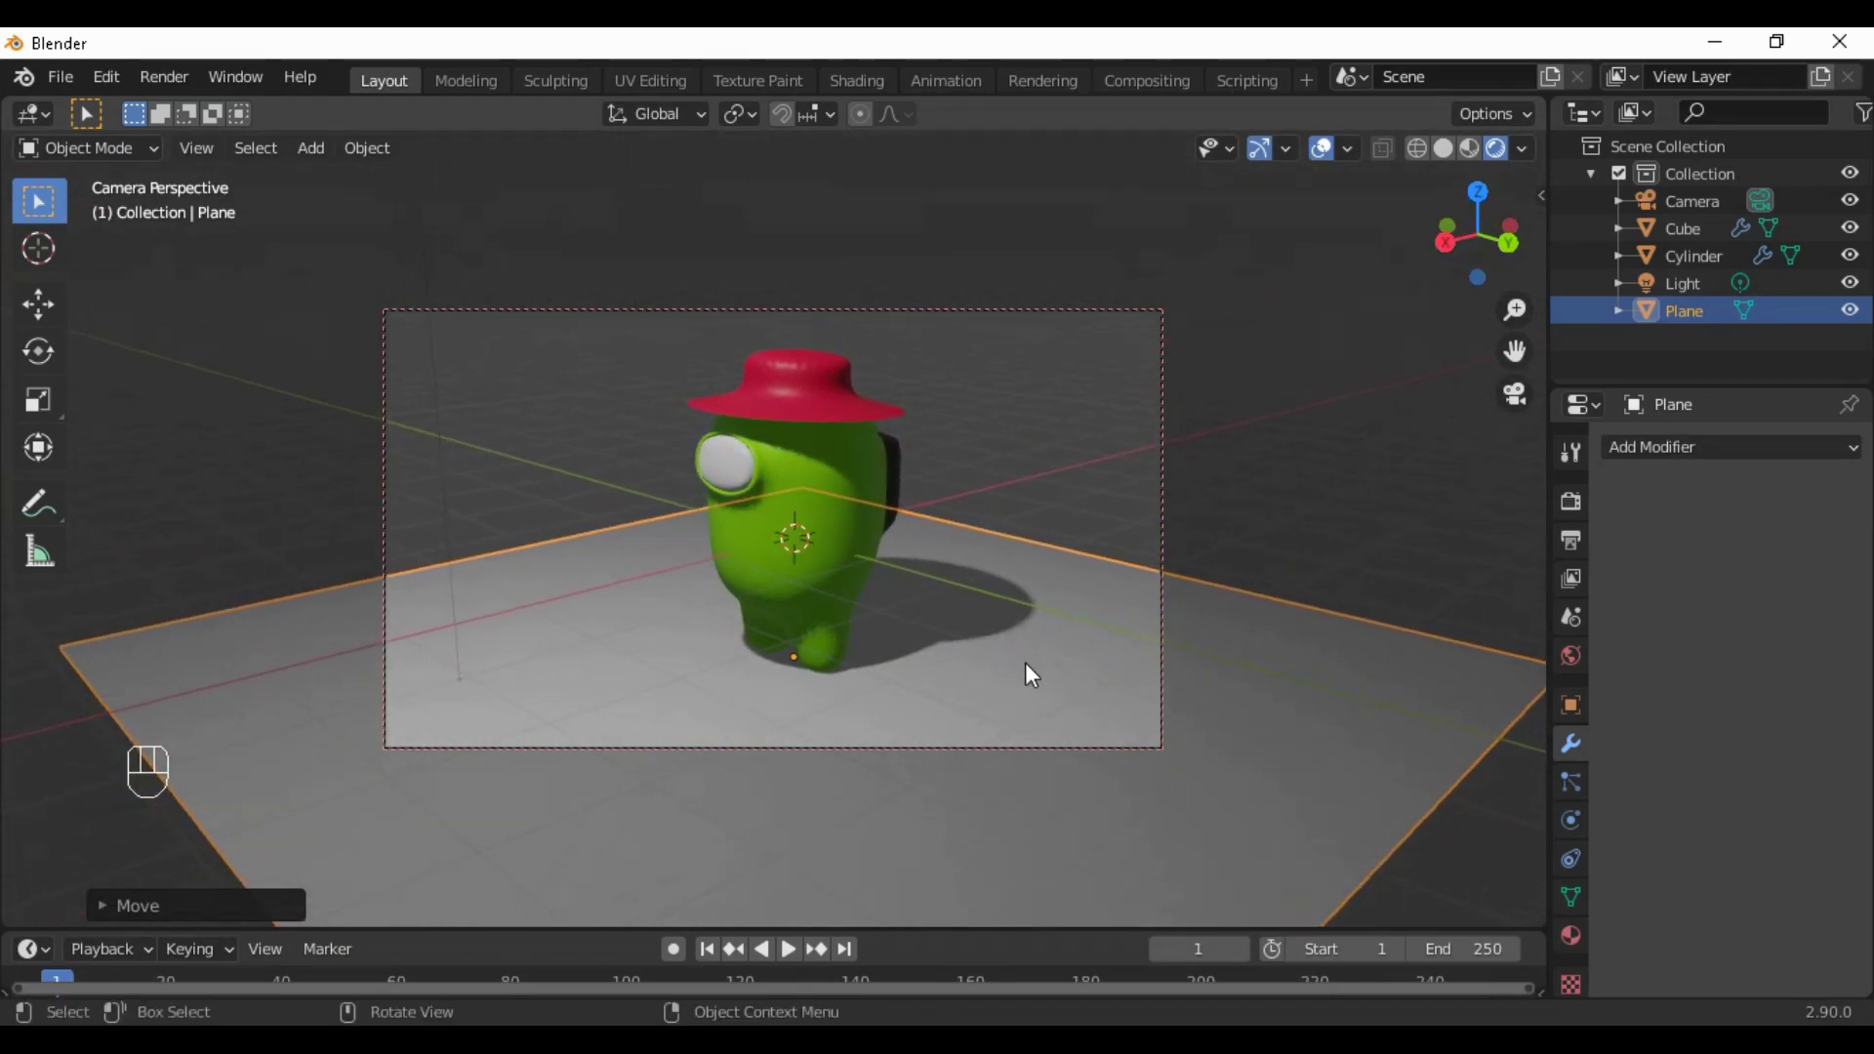
Set the scene's render engine to Cycles
{"action": "left_click", "coordinate": [1576, 495]}
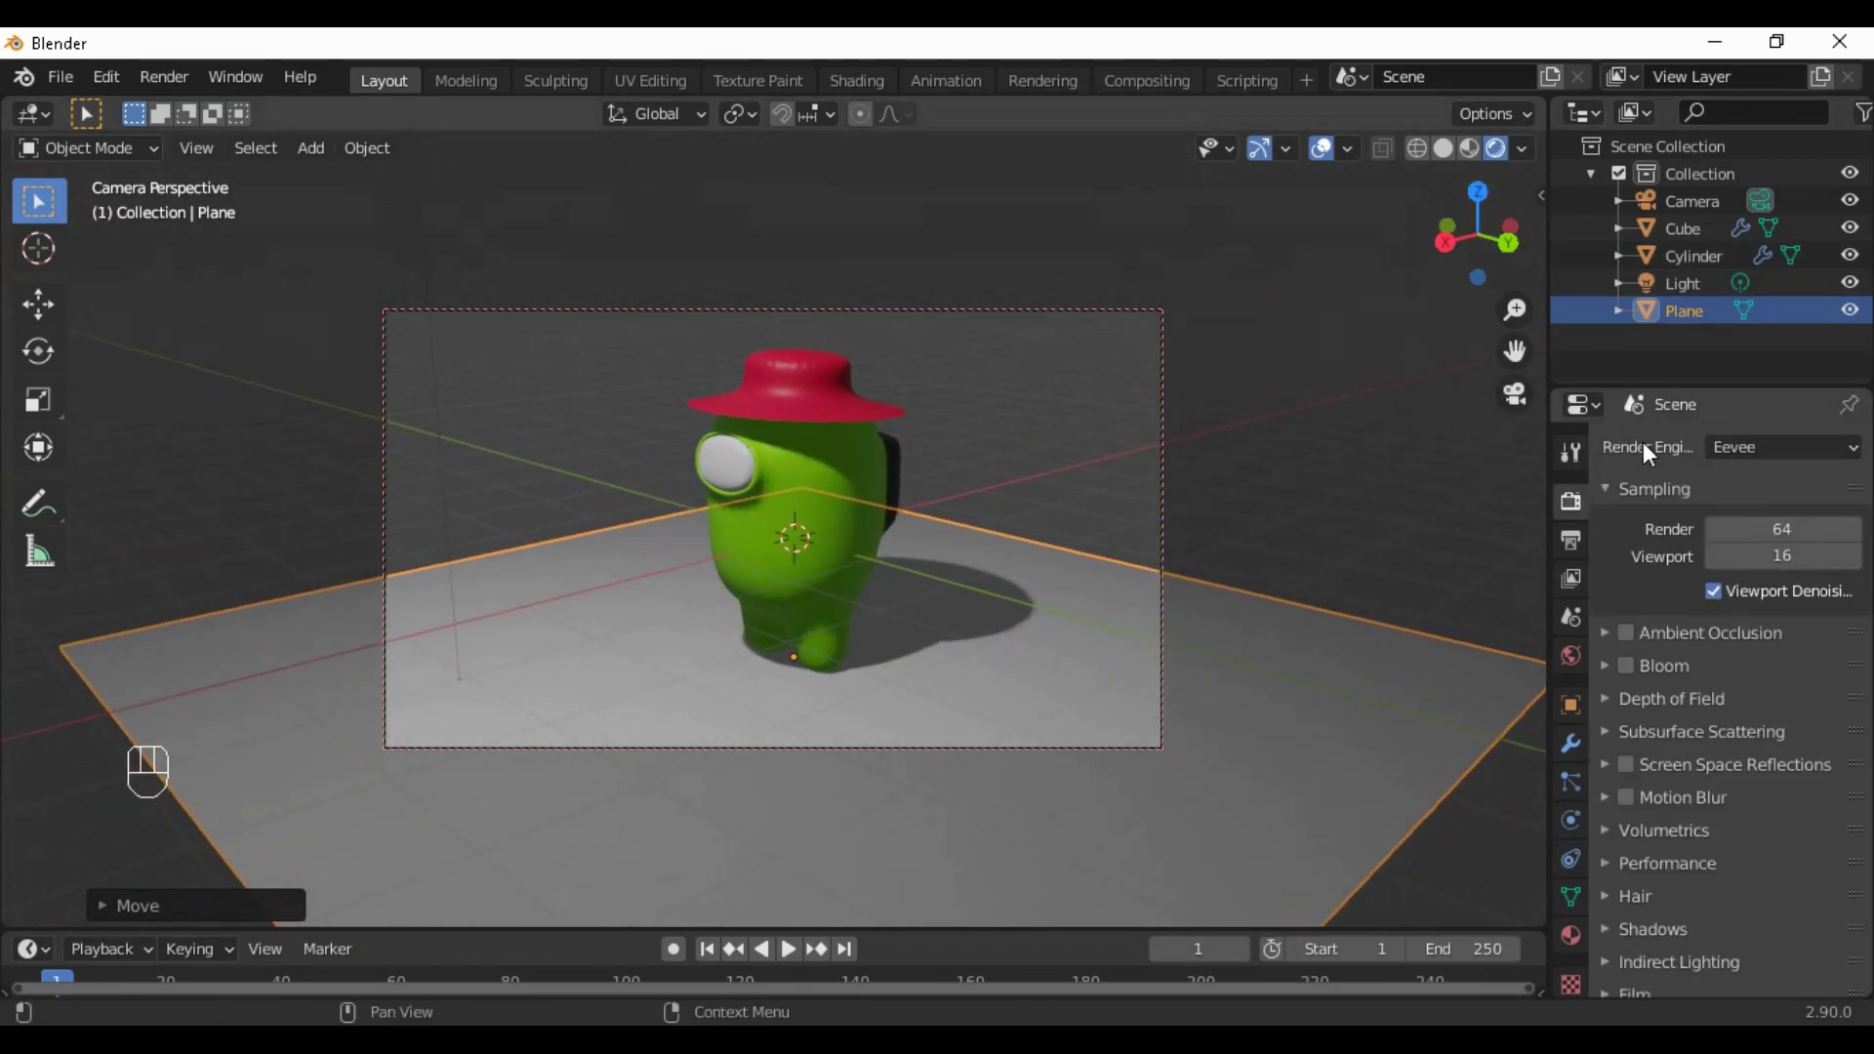
{"action": "left_click", "coordinate": [1726, 444]}
{"action": "left_click", "coordinate": [1731, 543]}
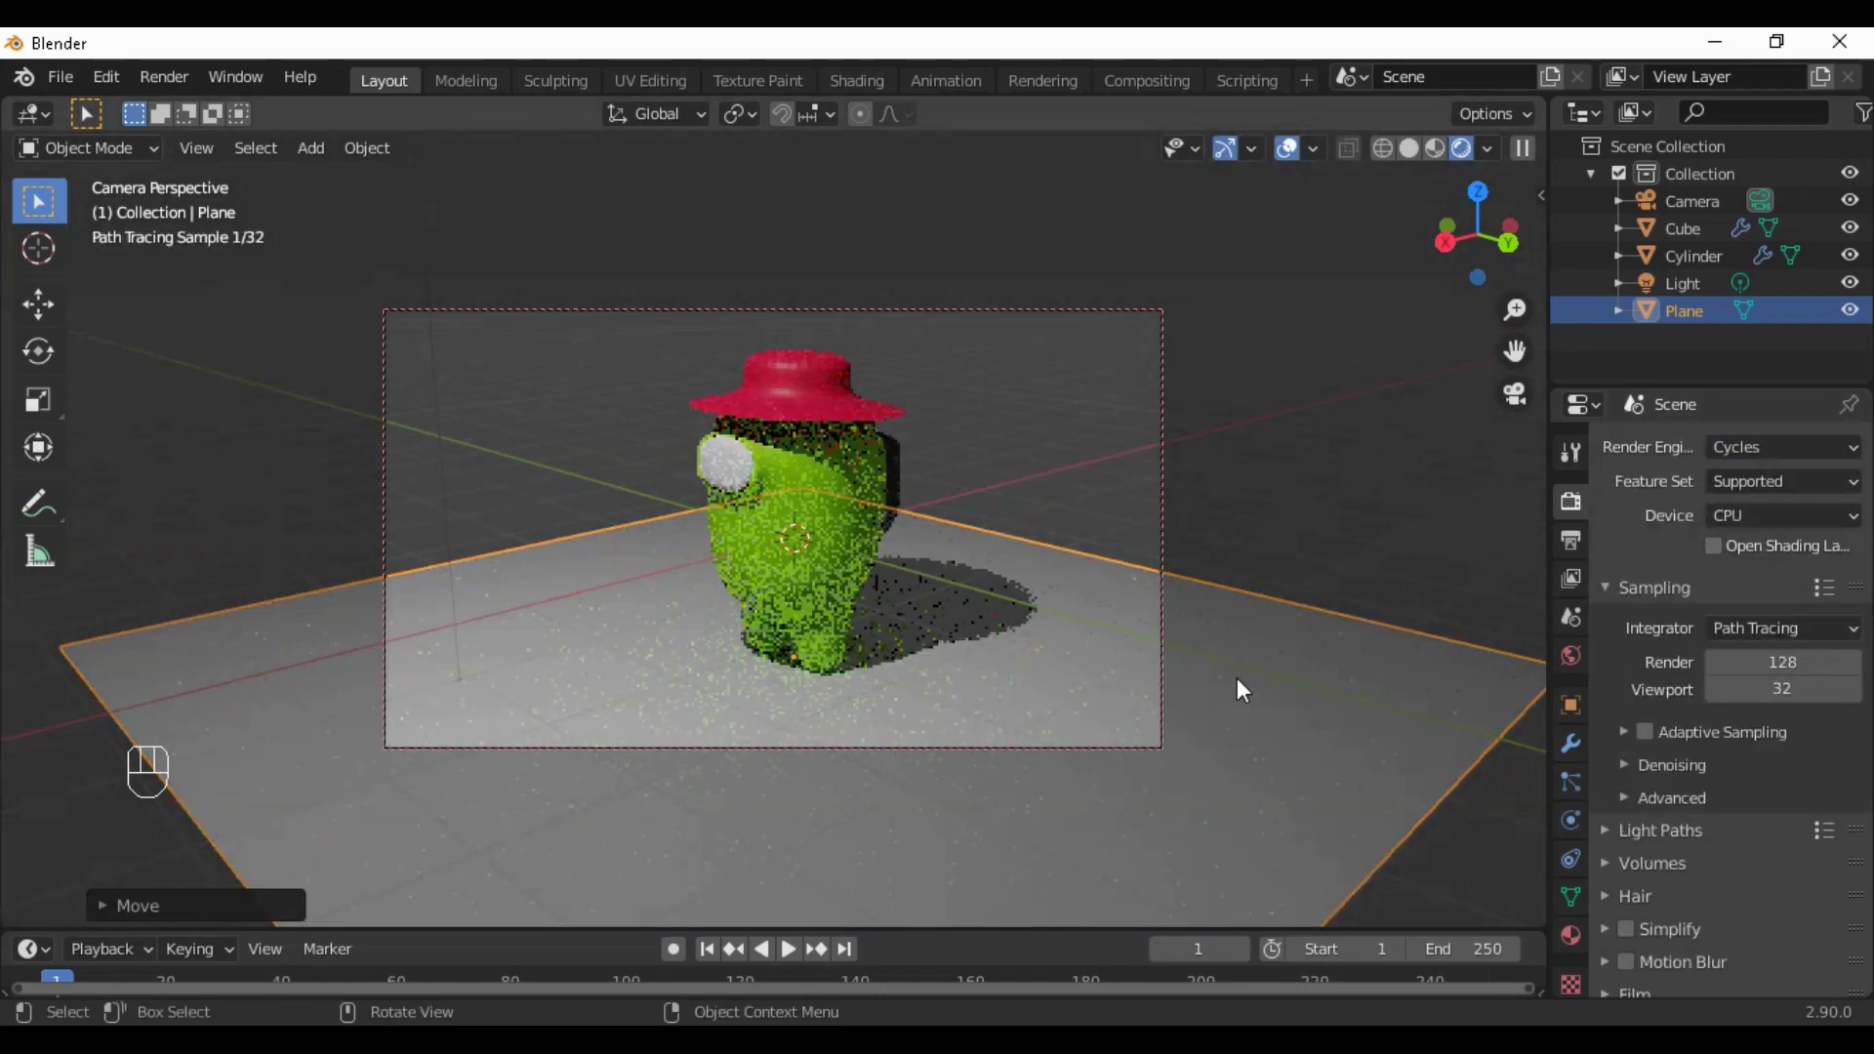
Deselect the floor plane and orbit the locked camera to a lower three-quarter front view of the character
{"action": "left_click", "coordinate": [1351, 410]}
{"action": "mouse_move", "coordinate": [1041, 639]}
{"action": "middle_mouse_down"}
{"action": "mouse_move", "coordinate": [1028, 573]}
{"action": "mouse_move", "coordinate": [1260, 572]}
{"action": "middle_mouse_up"}
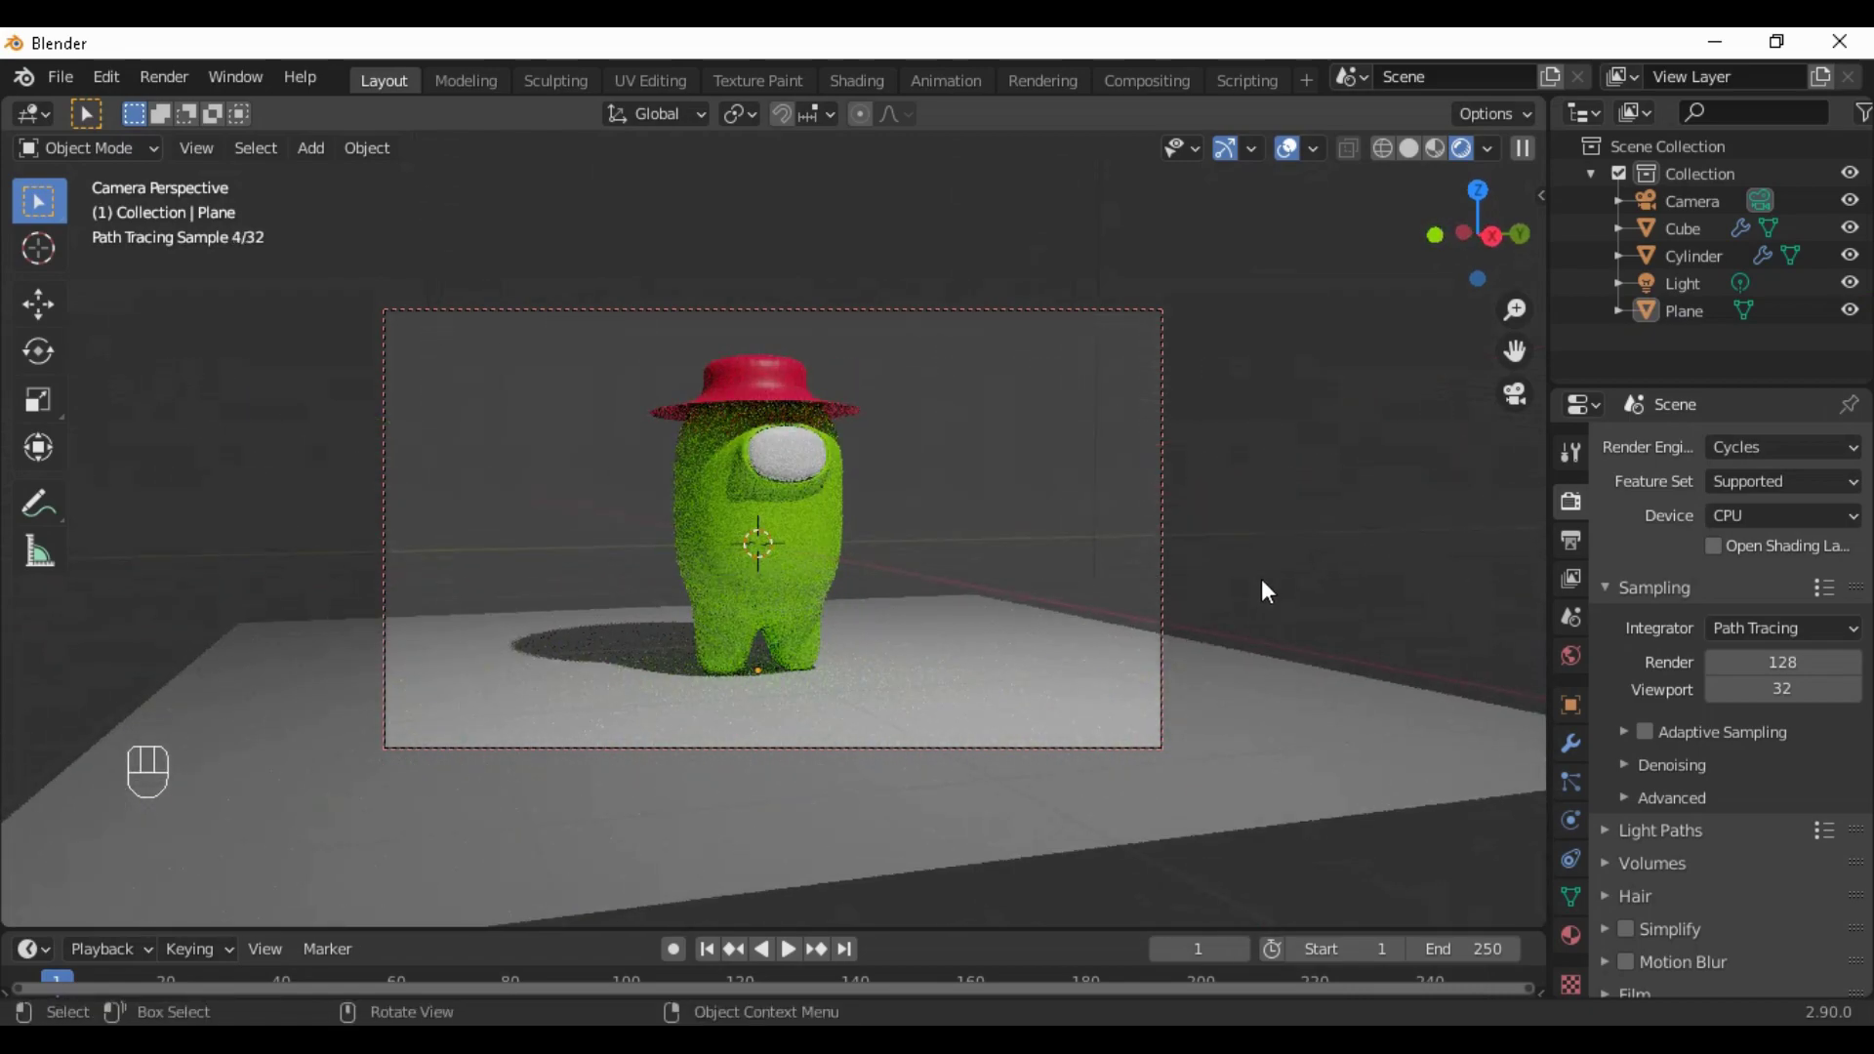
{"action": "mouse_move", "coordinate": [1267, 592]}
{"action": "middle_mouse_down"}
{"action": "mouse_move", "coordinate": [1150, 594]}
{"action": "mouse_move", "coordinate": [1062, 569]}
{"action": "mouse_move", "coordinate": [858, 703]}
{"action": "middle_mouse_up"}
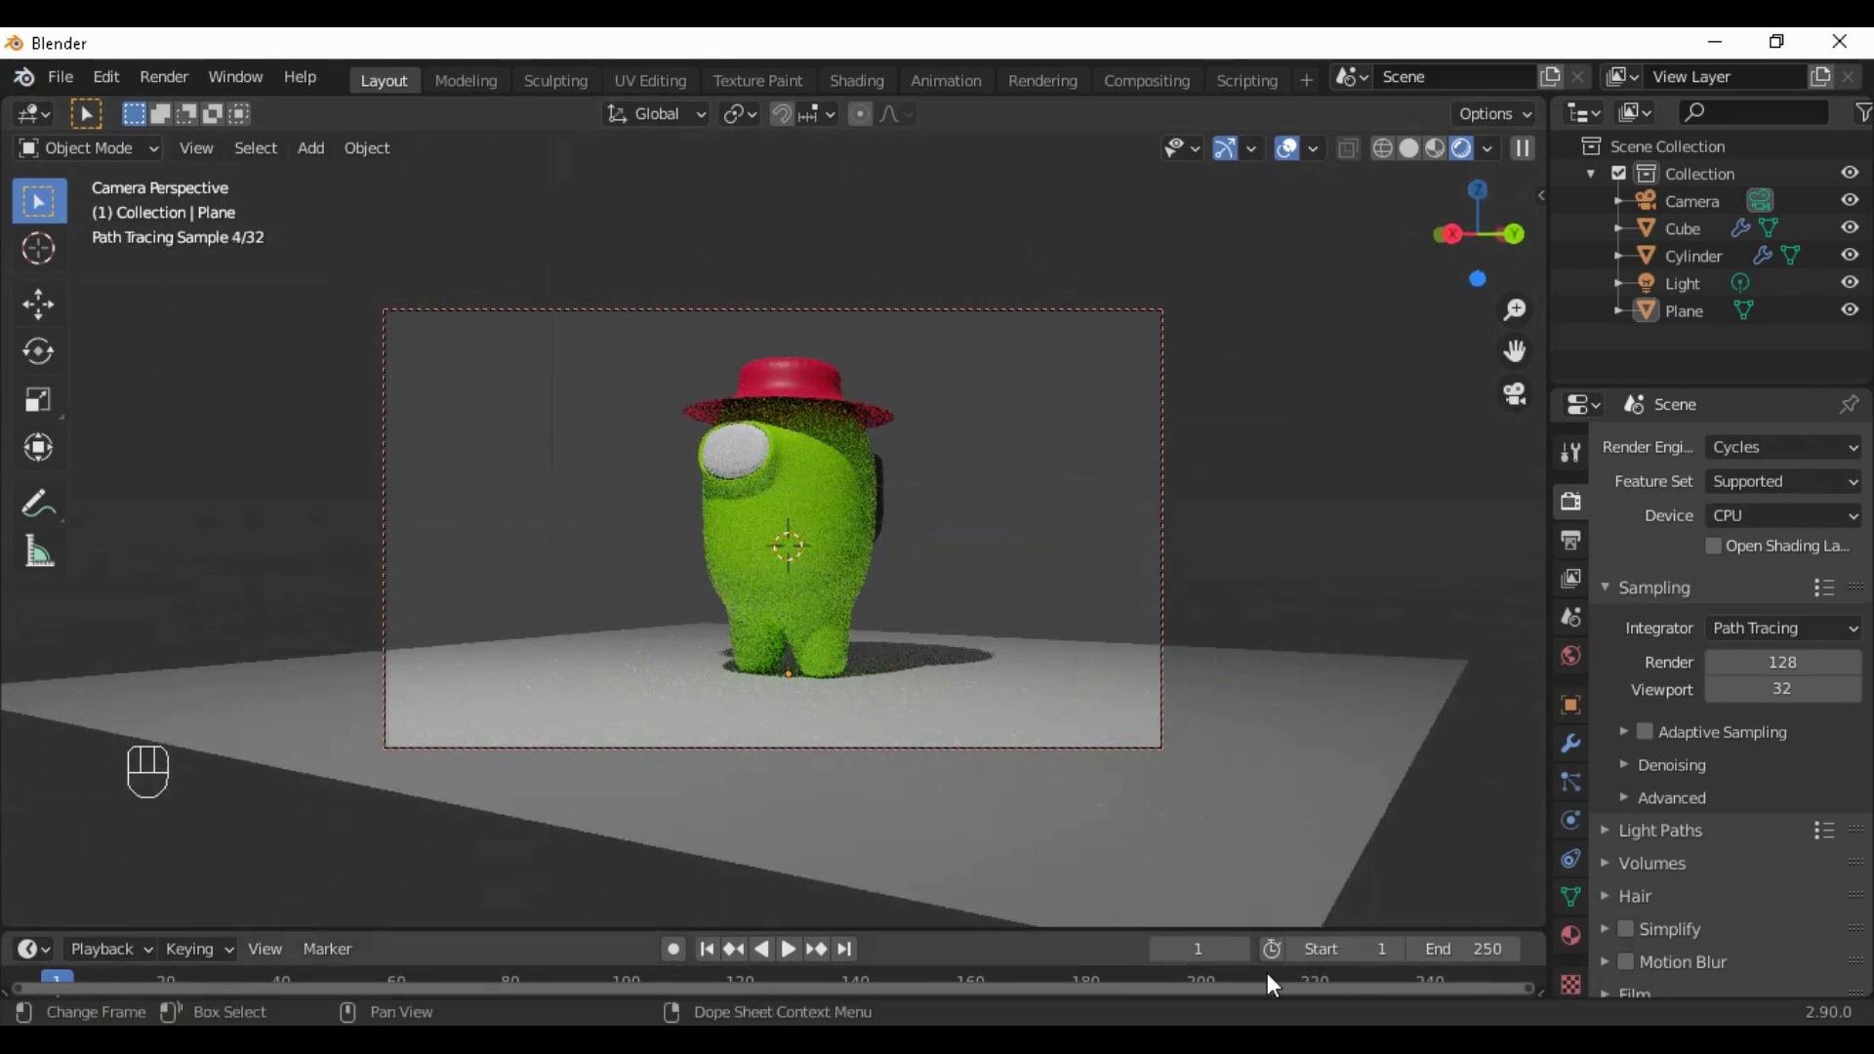
{"action": "left_click", "coordinate": [1563, 1046]}
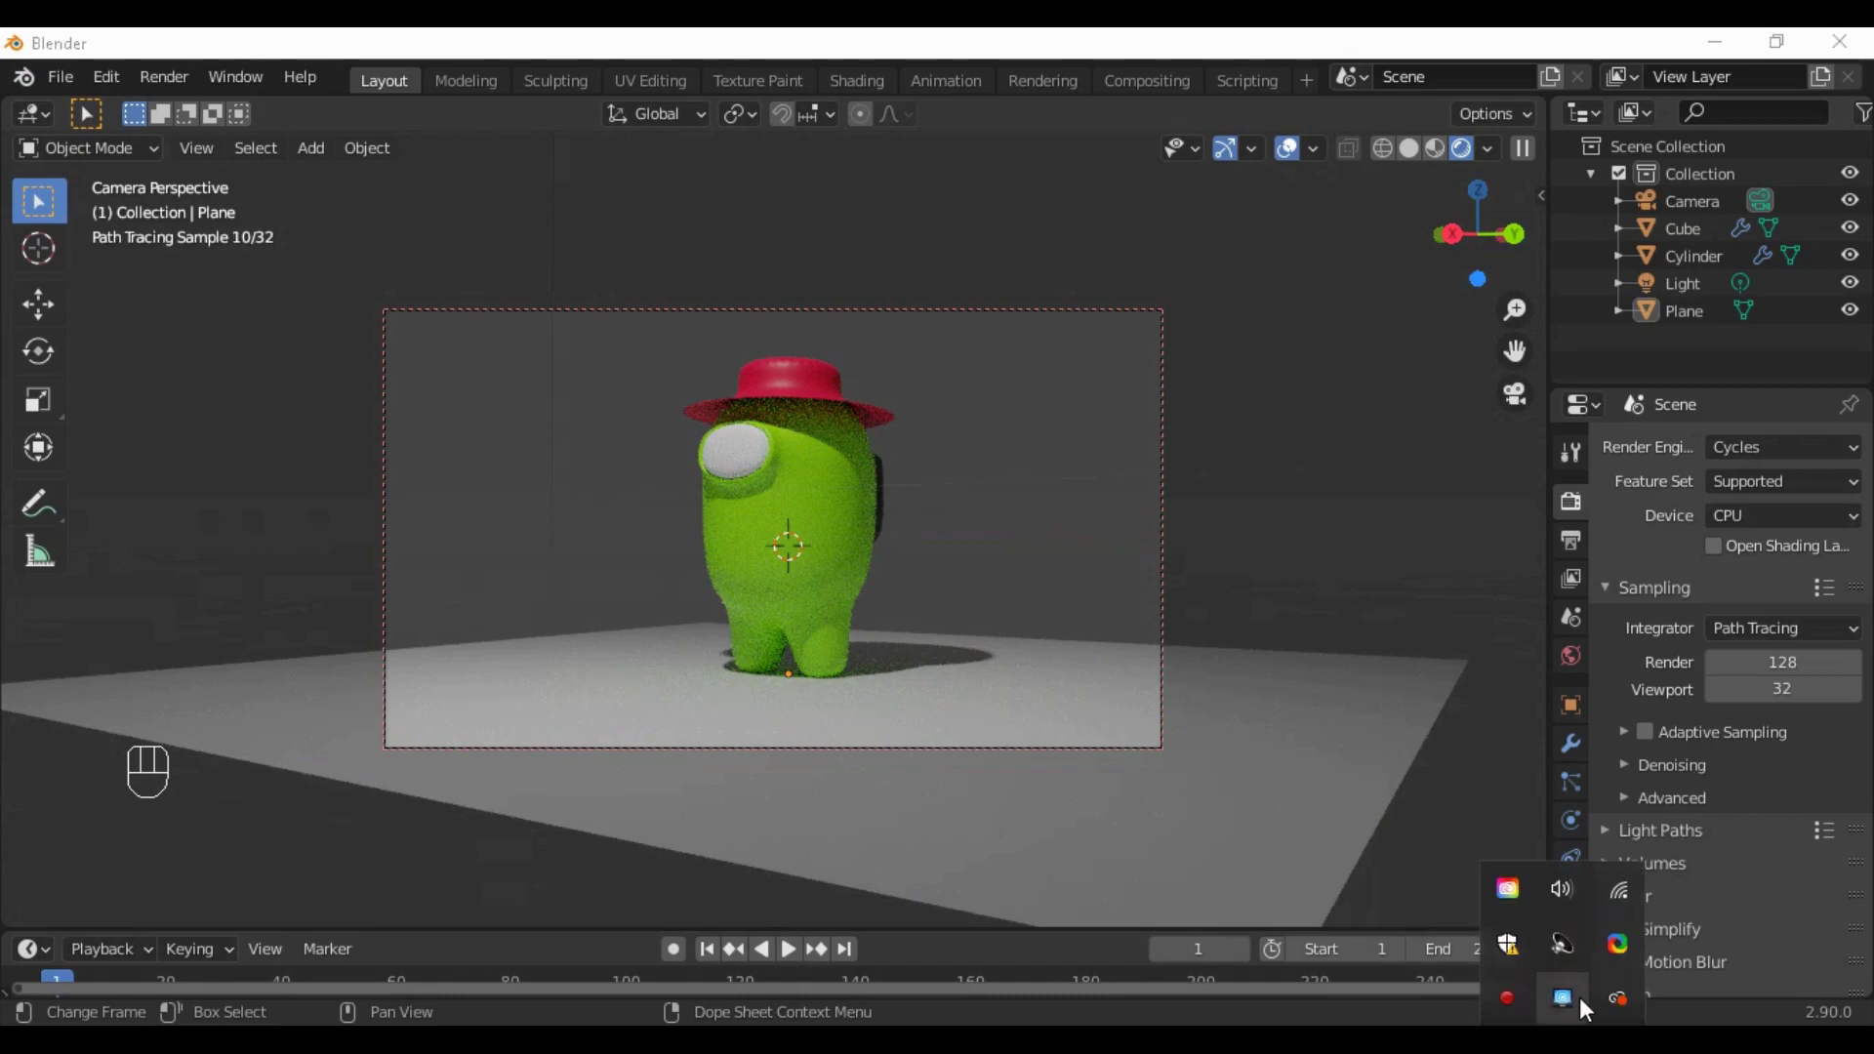
{"action": "left_click", "coordinate": [1518, 1005]}
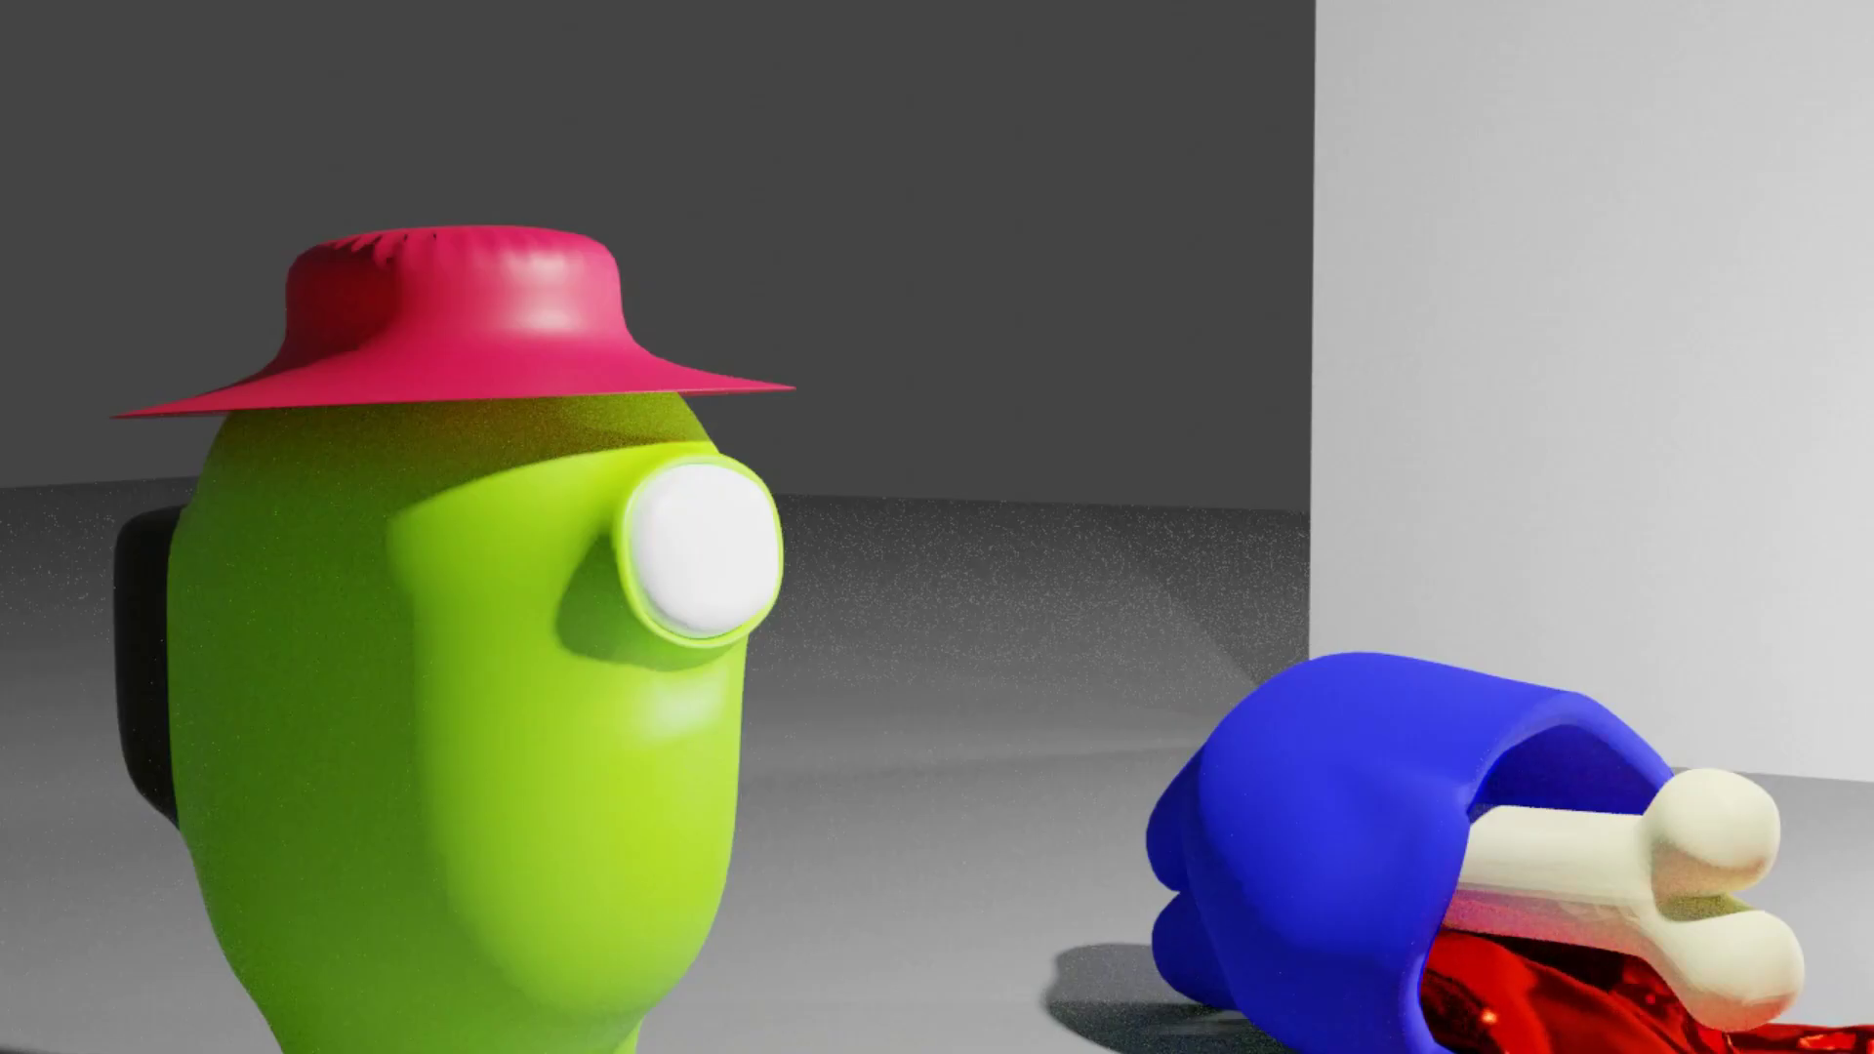